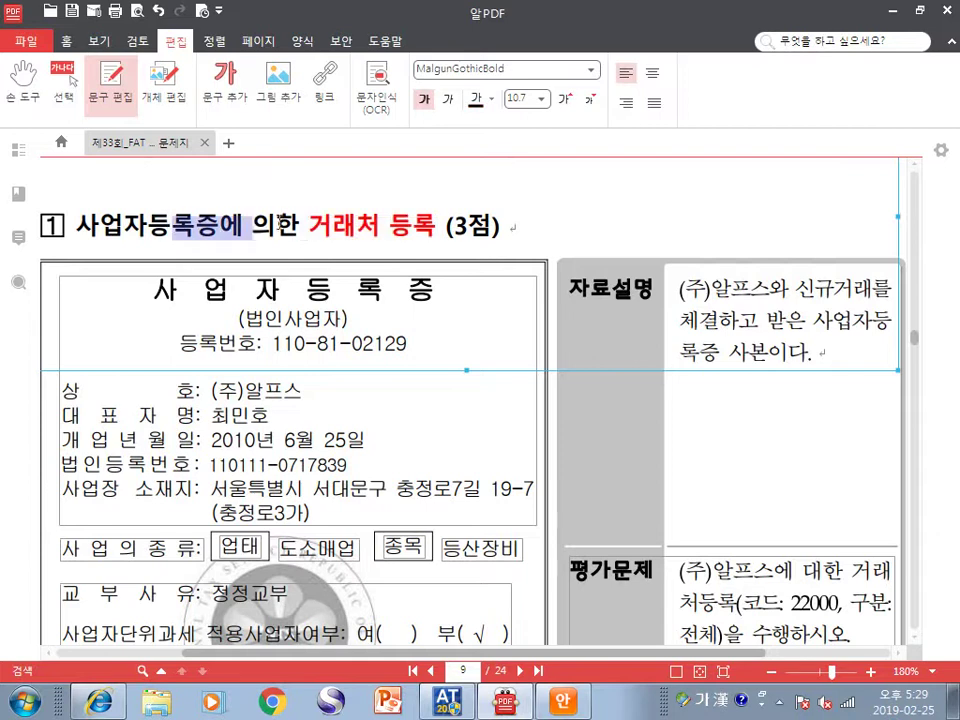
Read the heading of problem 1 and its 자료설명 text about (주)알프스's business registration certificate
left_click_drag(622, 289, 655, 290)
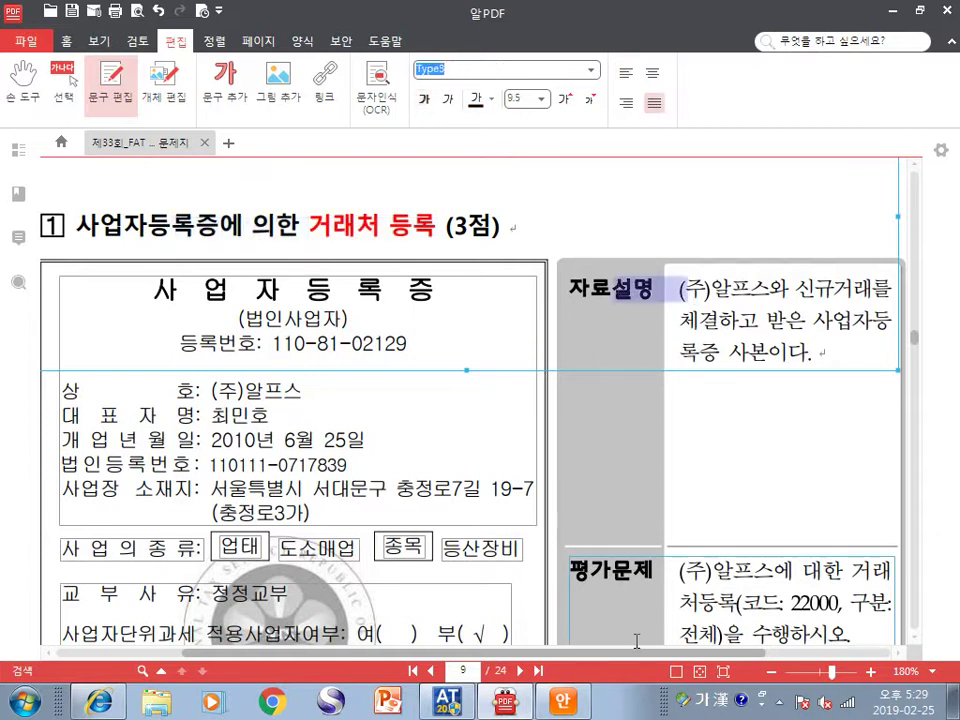
left_click_drag(615, 578, 669, 574)
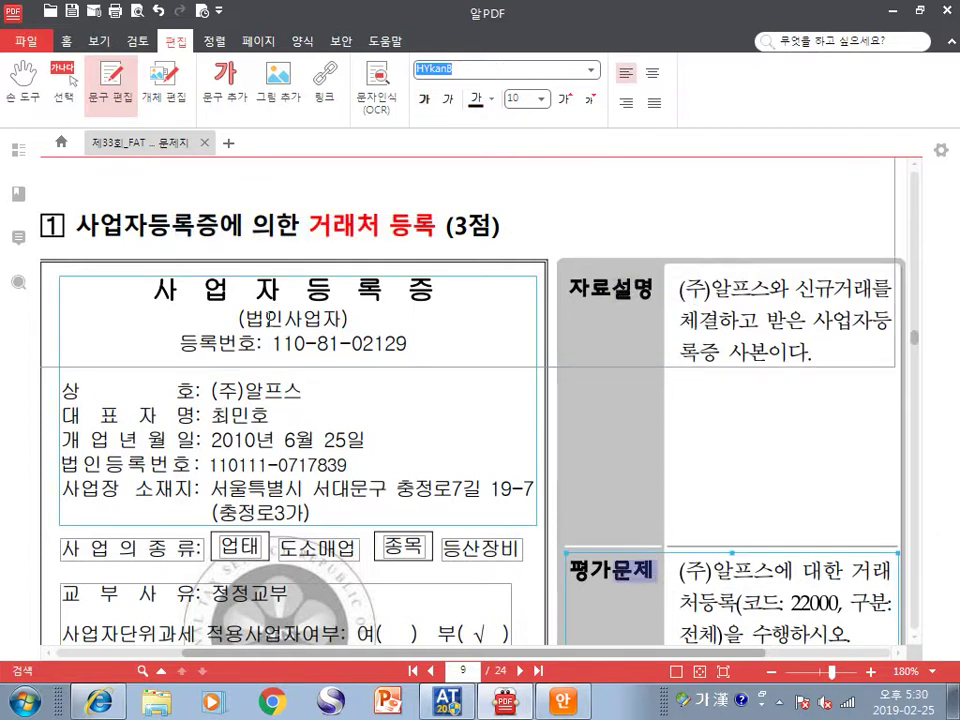
left_click(520, 233)
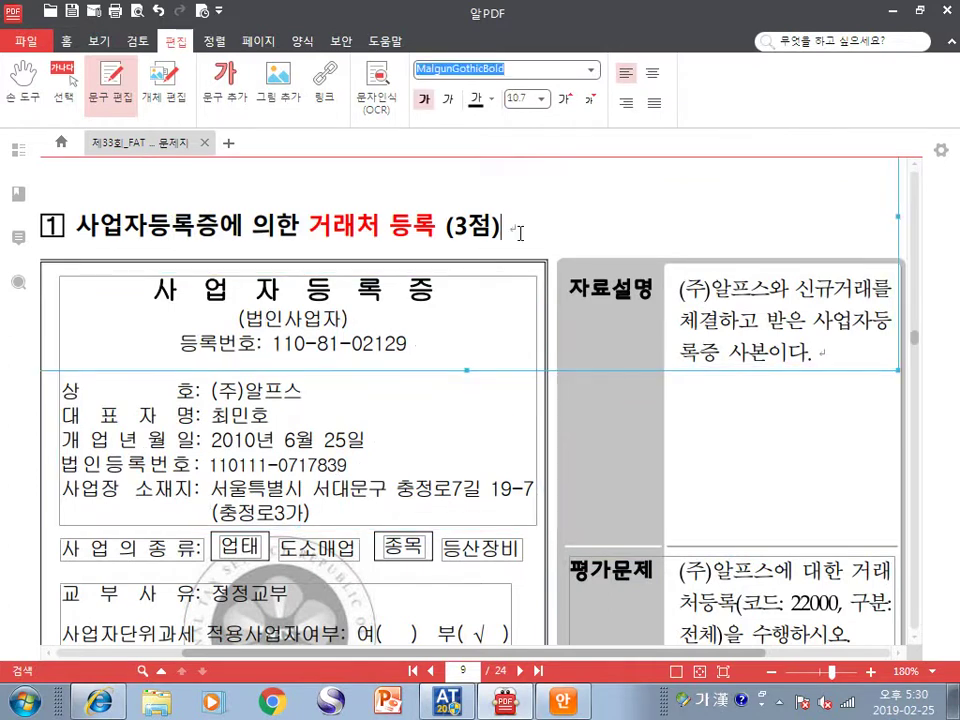
scroll(584, 253, "down", 3)
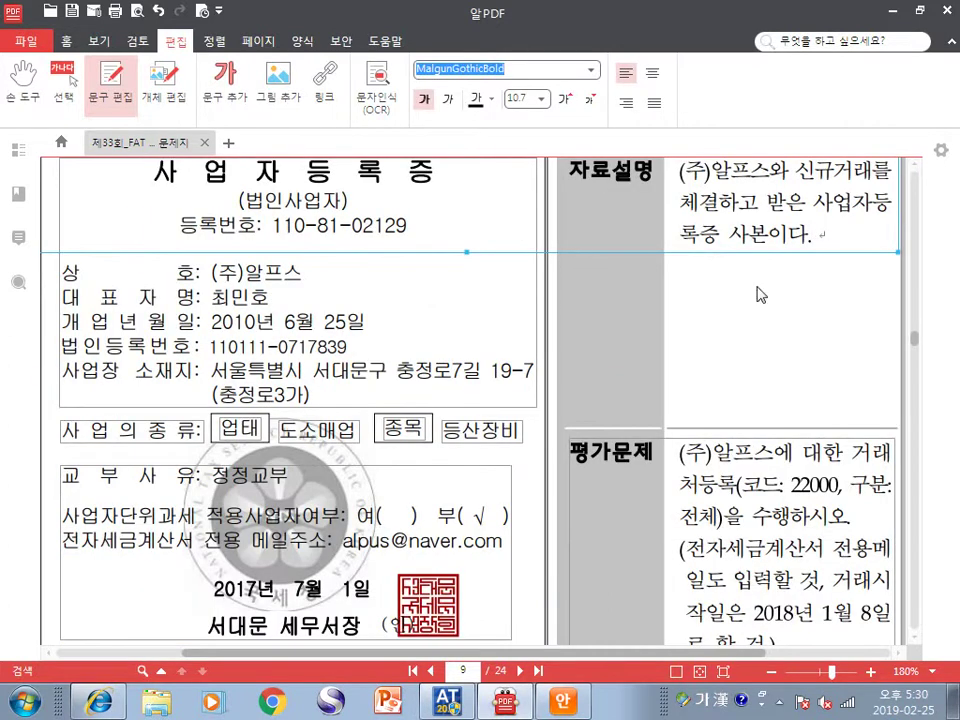
scroll(757, 294, "up", 3)
left_click_drag(679, 289, 889, 289)
left_click_drag(698, 321, 808, 321)
left_click_drag(681, 351, 781, 348)
Read the 평가문제 instructions for registering (주)알프스, covering the partner code, 구분, the electronic tax invoice e-mail and the transaction start date
scroll(771, 387, "down", 3)
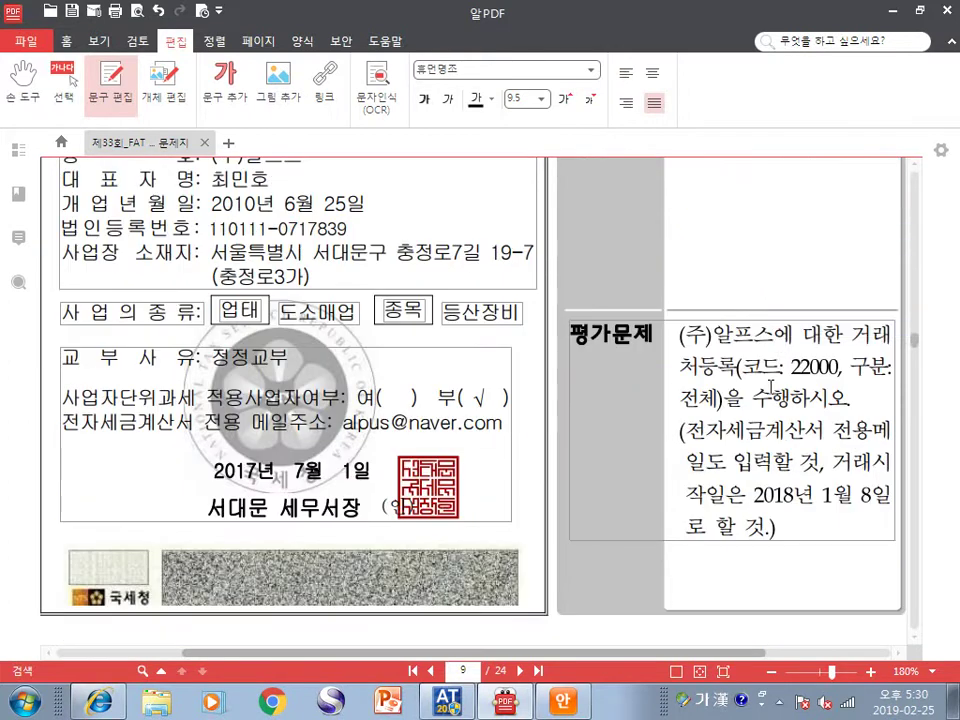
left_click(709, 338)
key("shift+Right")
key("shift+Right")
key("shift+Right")
key("shift+Right")
key("shift+Right")
key("shift+Right")
key("shift+Right")
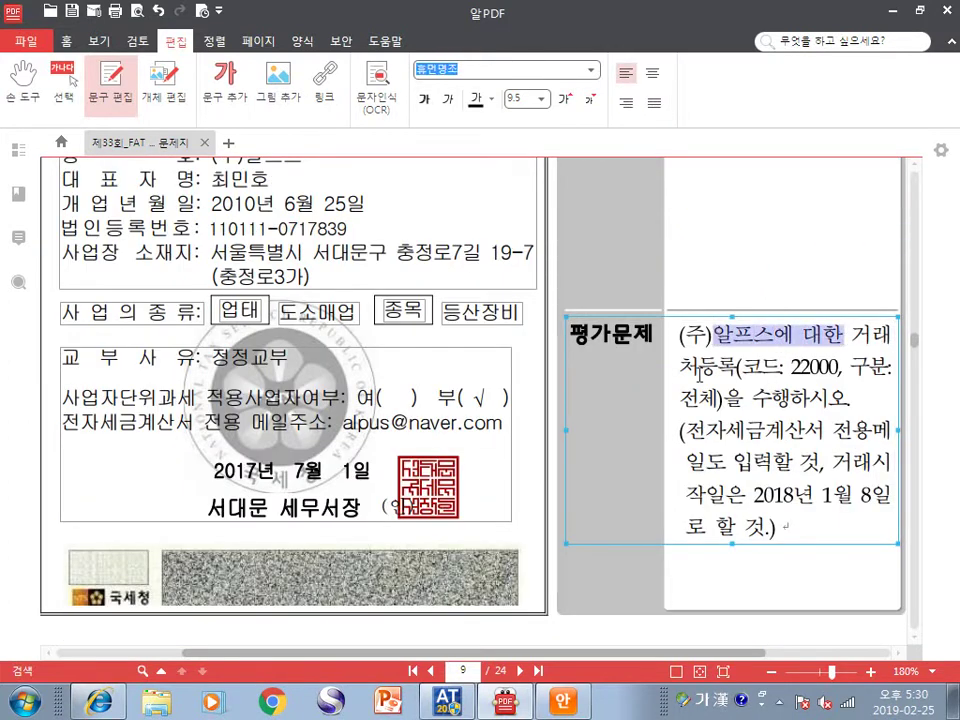
left_click_drag(684, 376, 740, 369)
left_click(742, 368)
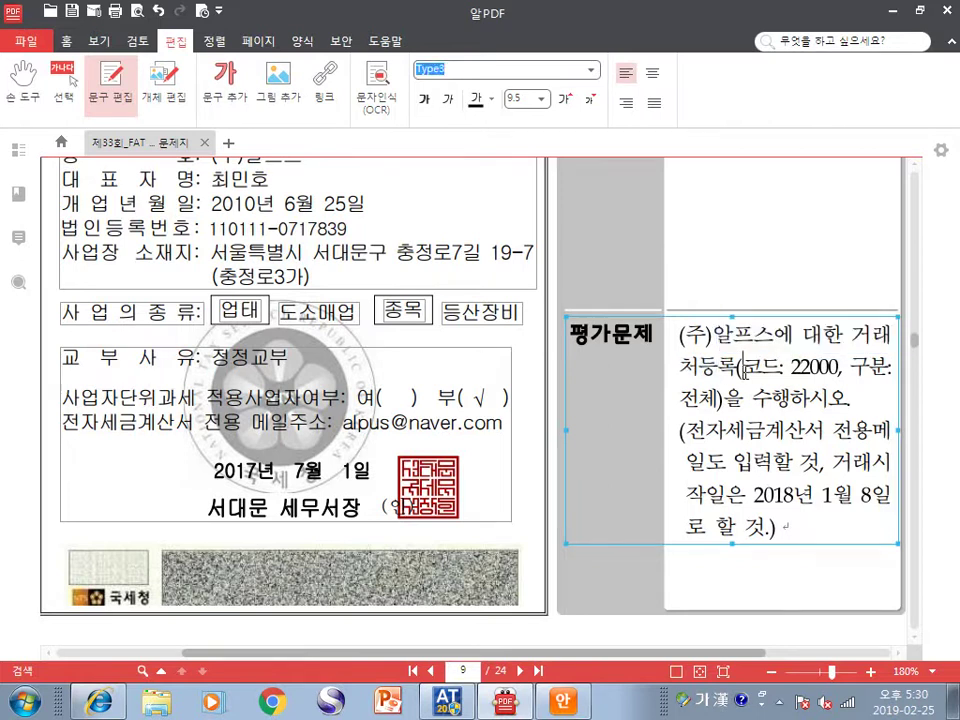
left_click(681, 398)
key("shift+Right")
key("shift+Right")
key("shift+Right")
key("shift+Right")
key("shift+Right")
key("shift+Right")
key("shift+Right")
key("shift+Right")
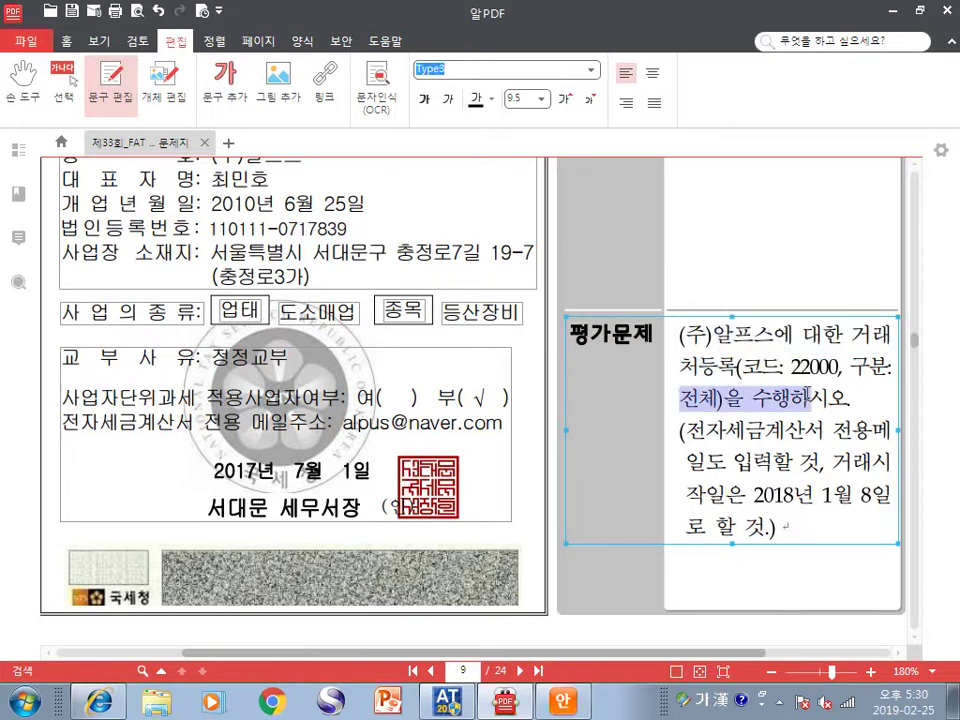
left_click_drag(685, 431, 806, 432)
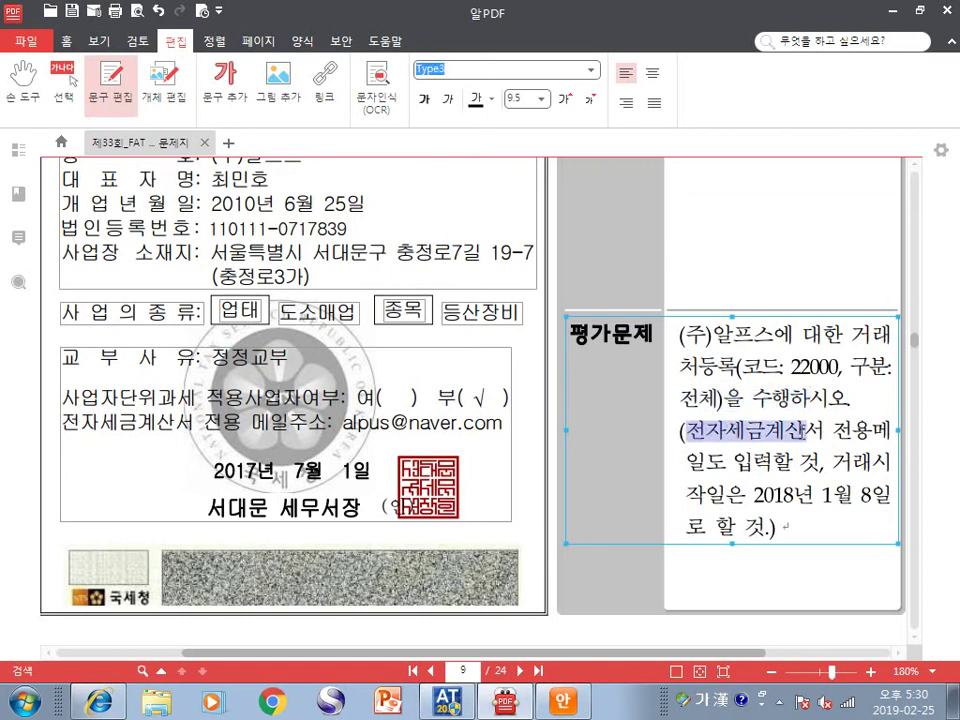
left_click_drag(686, 462, 793, 462)
left_click(770, 489)
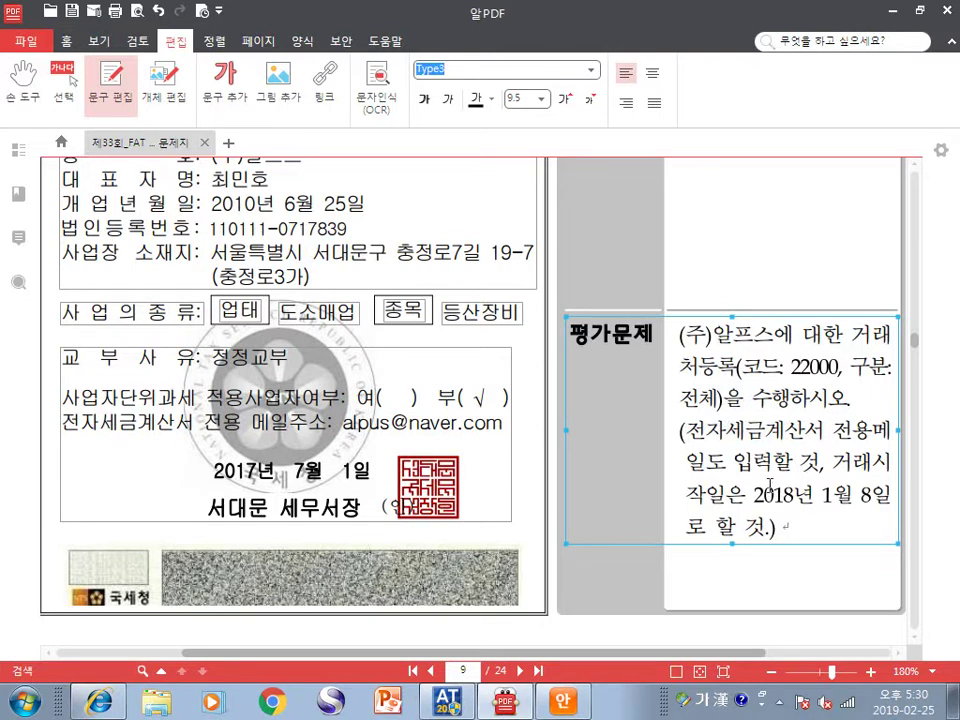
left_click_drag(753, 493, 845, 497)
left_click(730, 527)
scroll(637, 474, "up", 3)
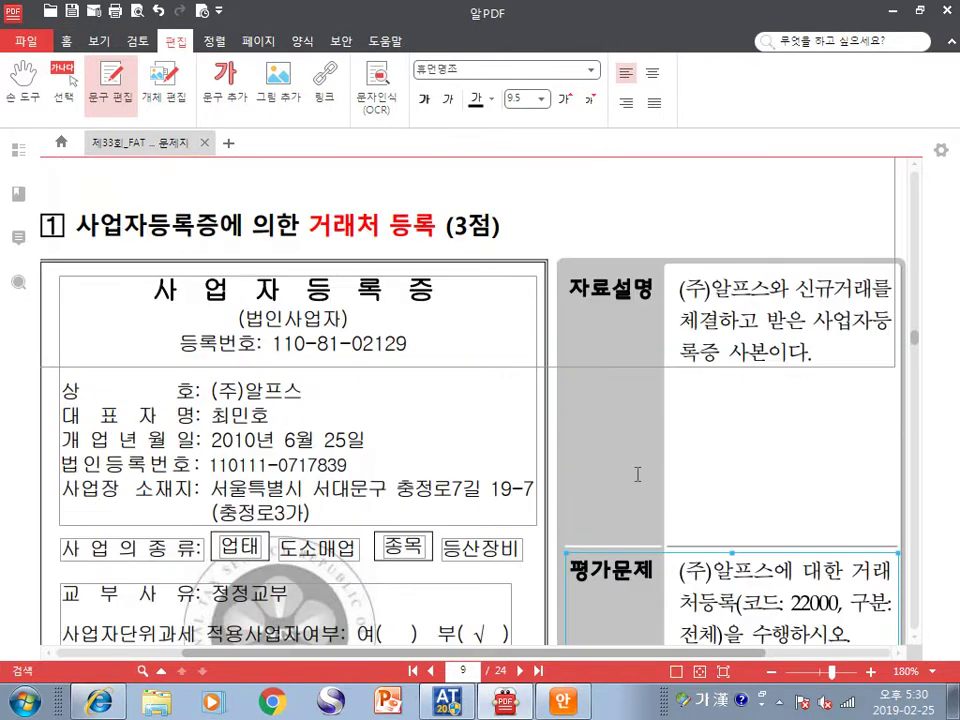
Switch to the AT accounting program and open the 거래처등록 screen by searching for 거래처등록
left_click(447, 700)
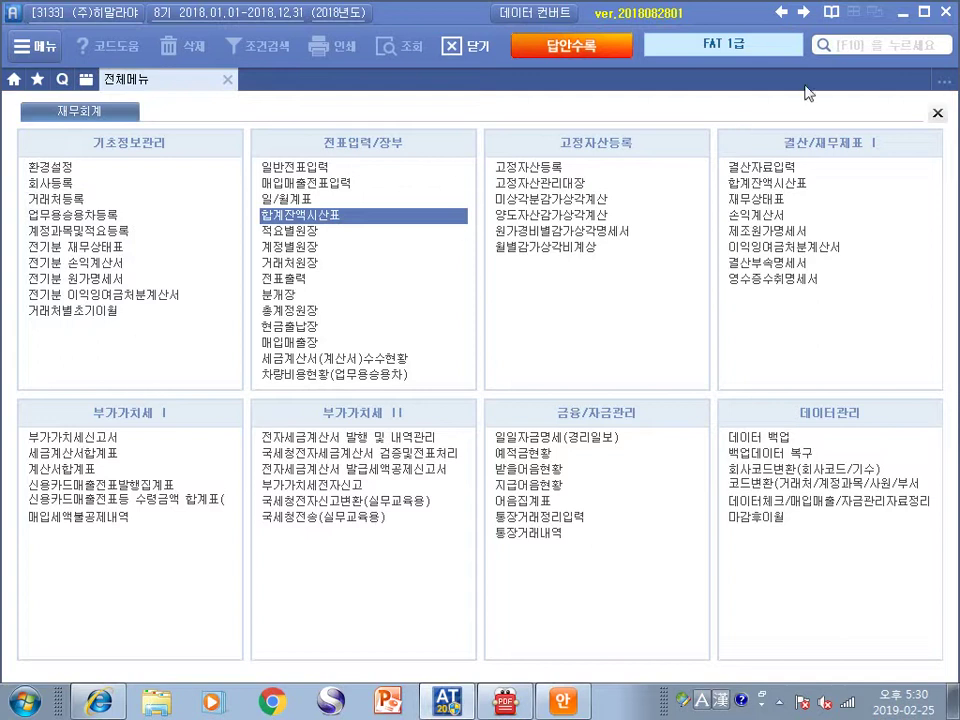
left_click(930, 43)
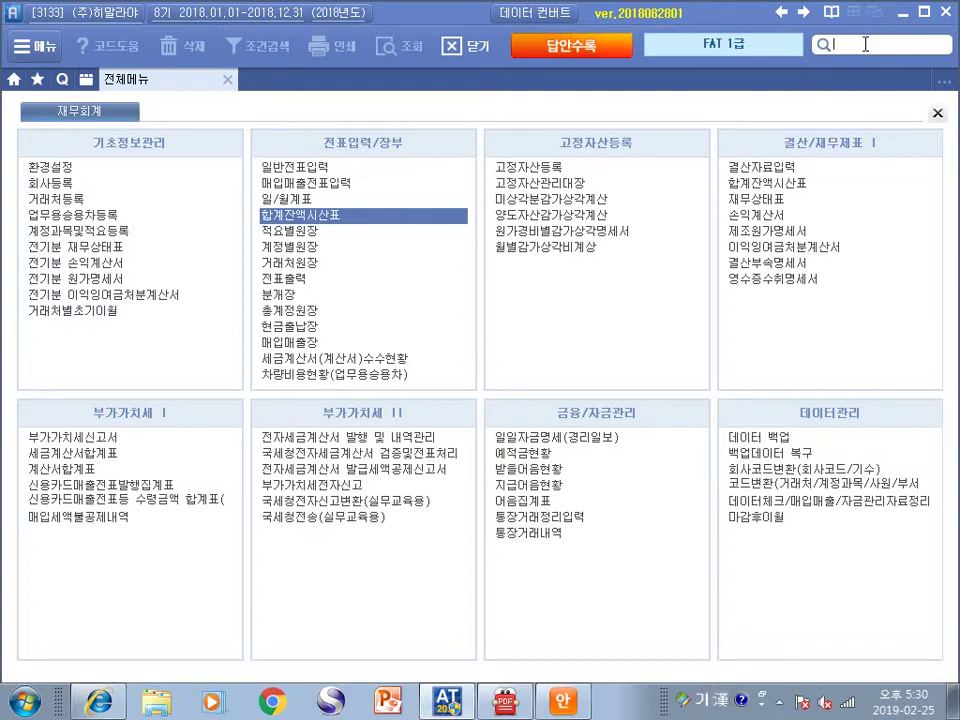
type("거래처등")
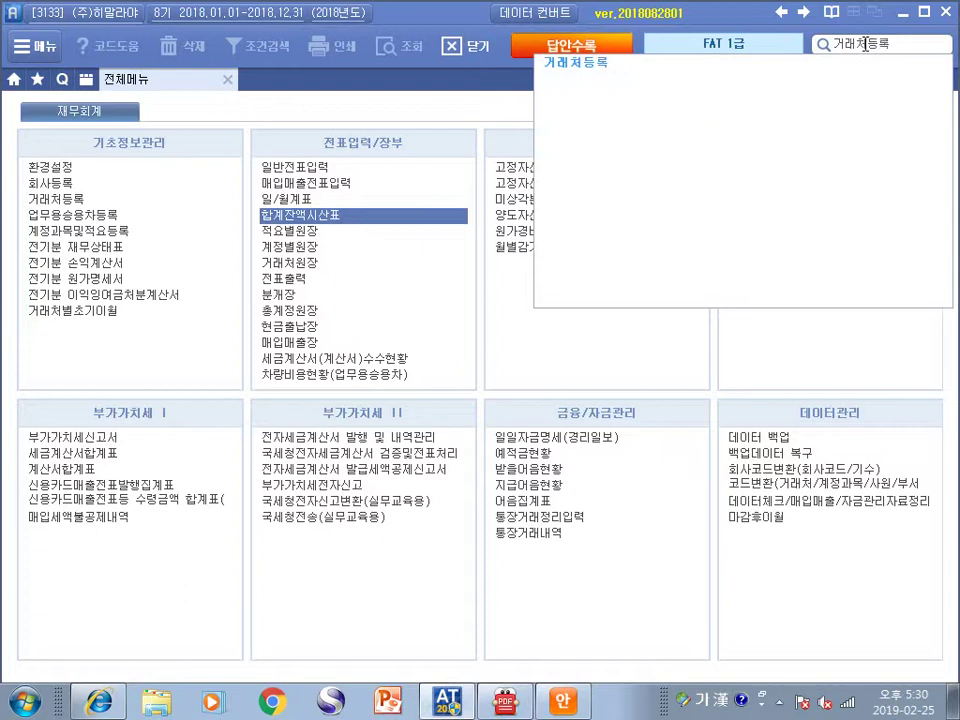
type("록")
left_click(578, 63)
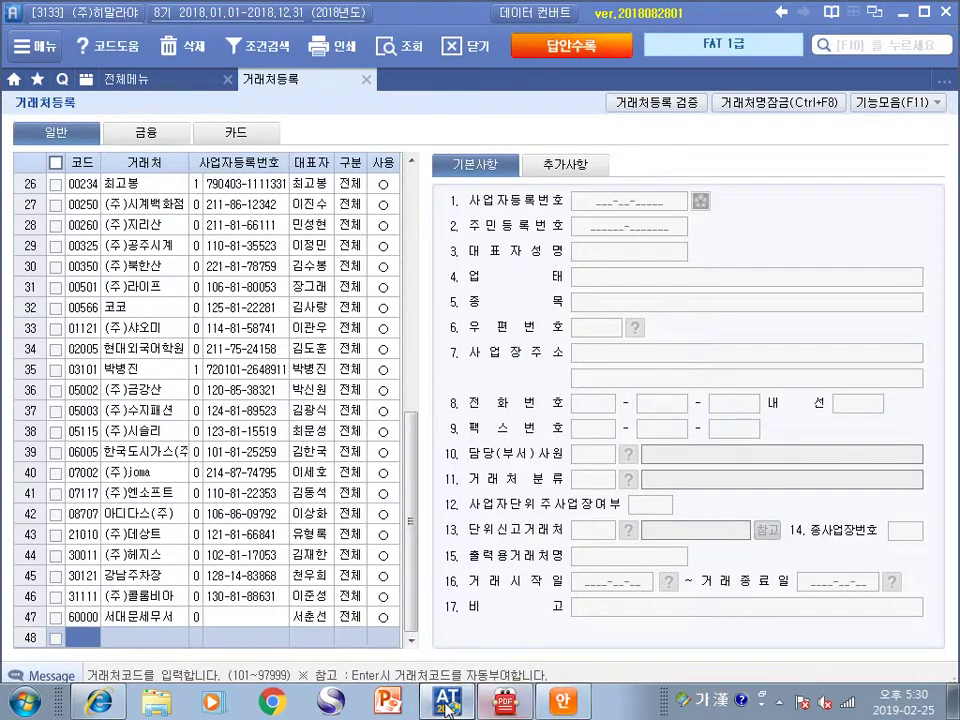
Look up the partner code in the exam PDF and enter 22000 as the code in the empty 거래처등록 row
left_click(503, 703)
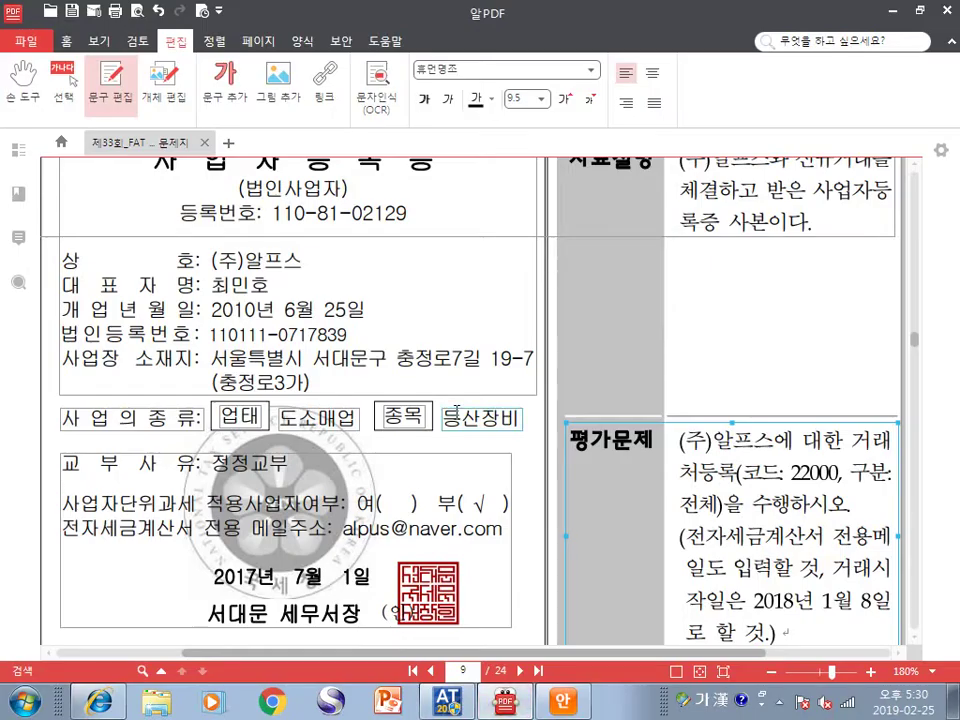
scroll(497, 427, "down", 3)
left_click_drag(791, 473, 826, 474)
key("alt+Tab")
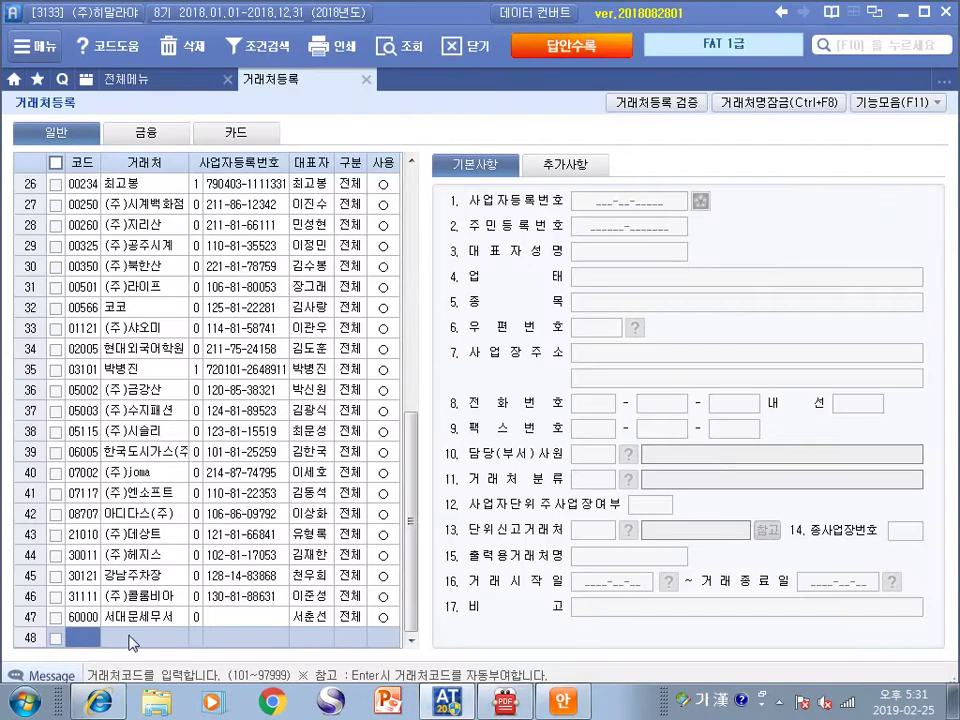
type("22000")
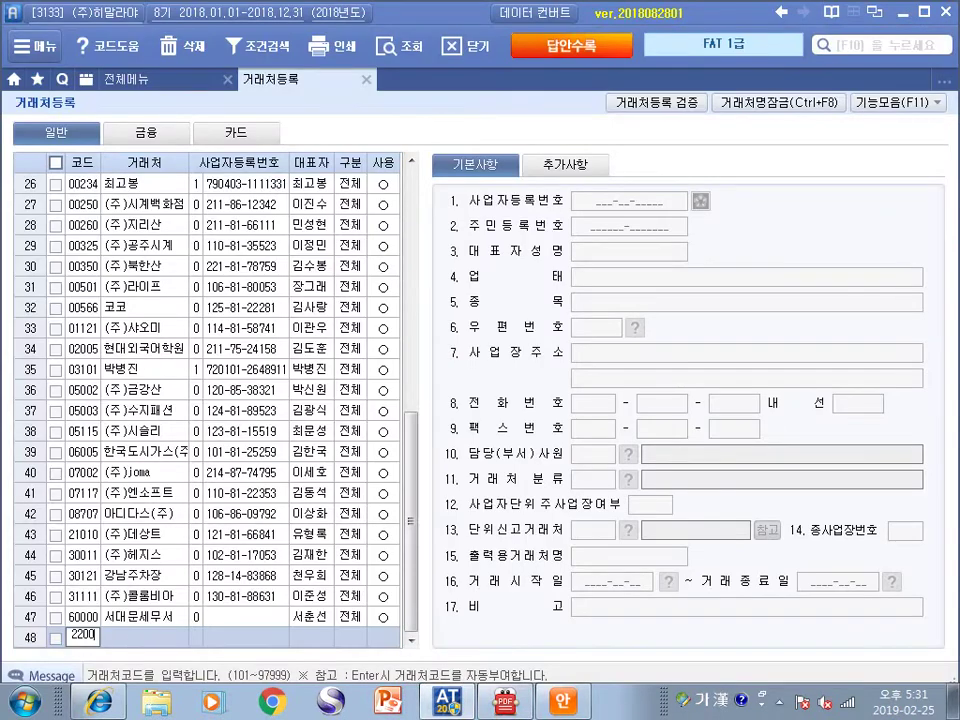
key("Return")
Enter (주)알프스 as the partner name for code 22000 and choose 0. 사업자등록번호 as the number type
key("alt+Tab")
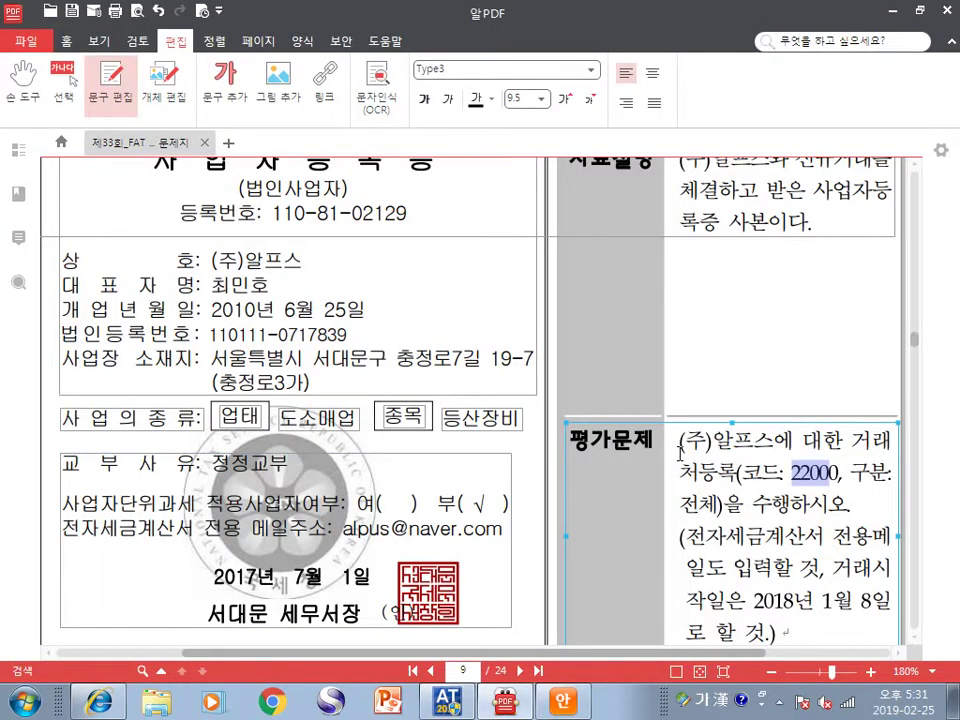
key("alt+Tab")
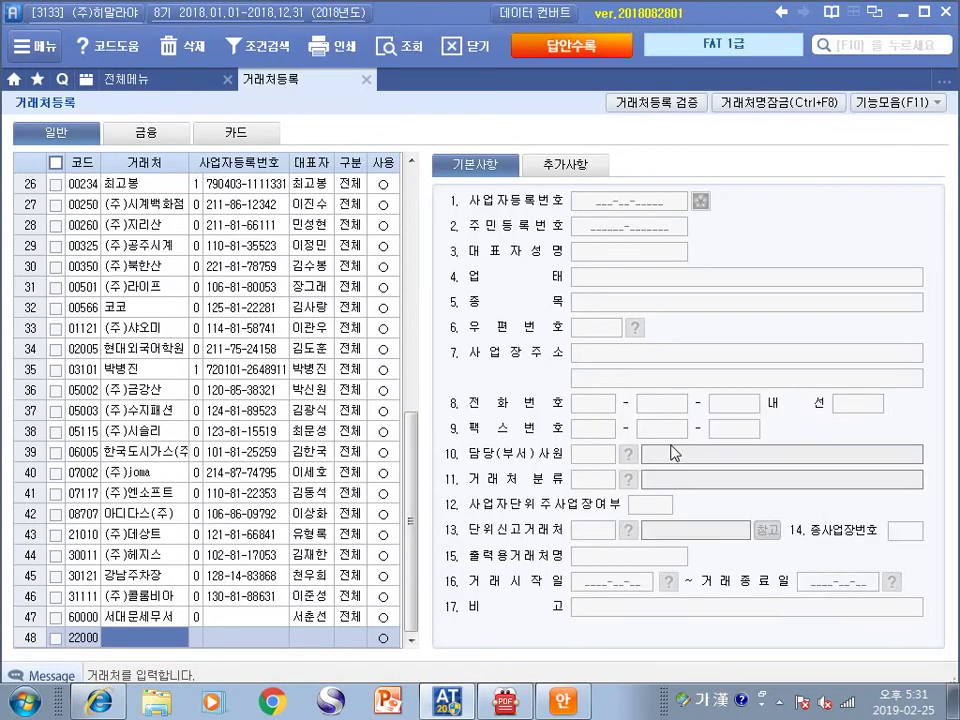
type("(")
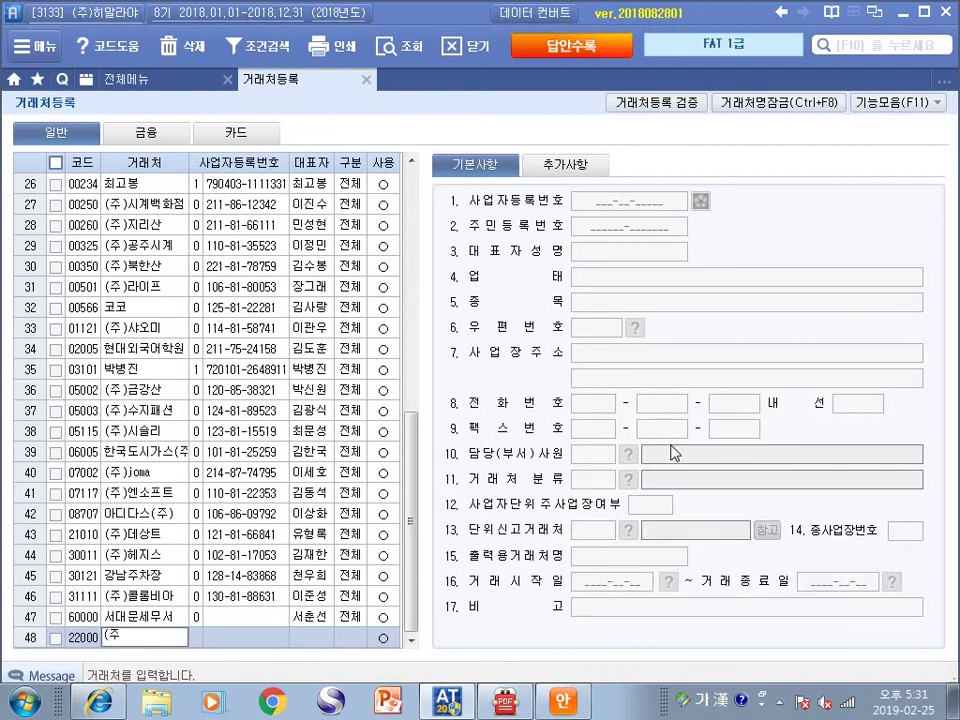
type("주)알프스")
key("Return")
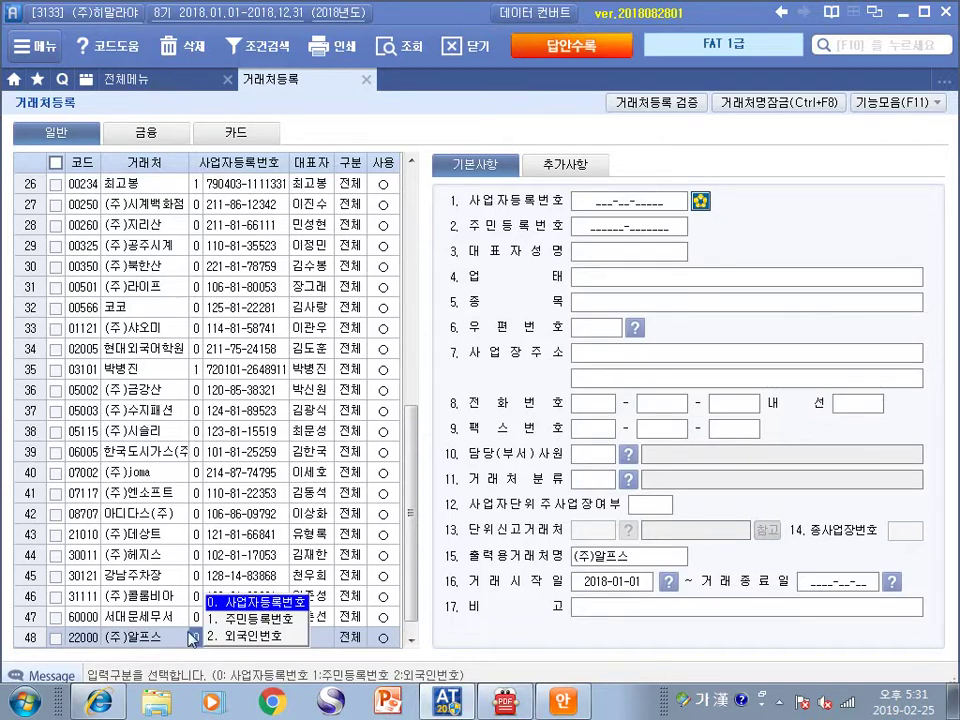
left_click(213, 601)
Copy the business registration number from the certificate in the PDF into the (주)알프스 row's 사업자등록번호 field
key("alt+Tab")
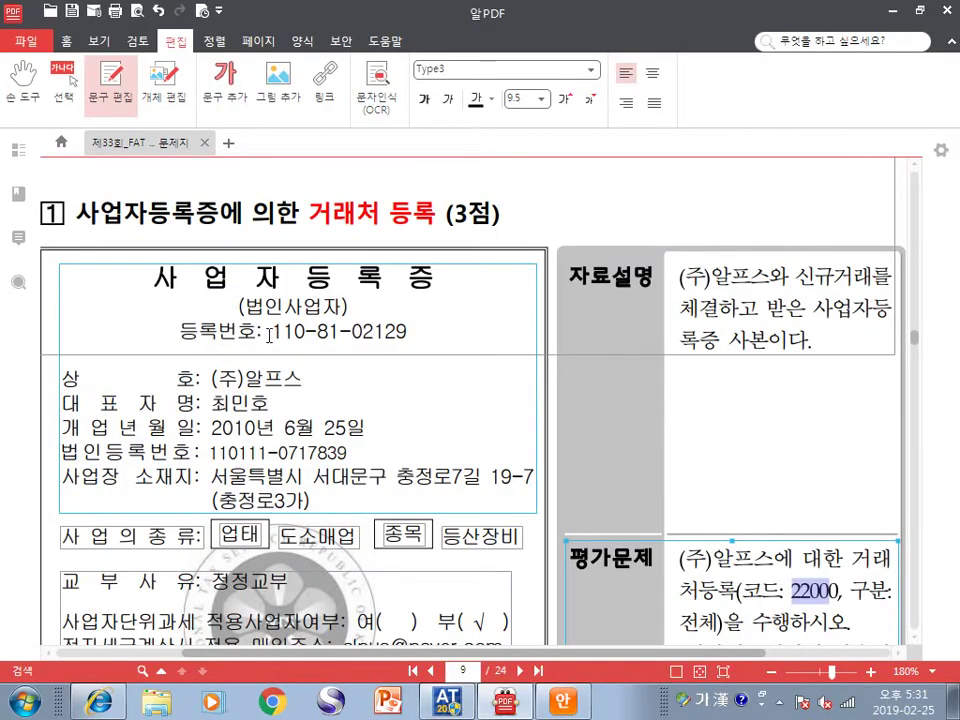
left_click(271, 333)
left_click_drag(271, 333, 398, 337)
key("ctrl+c")
key("alt+Tab")
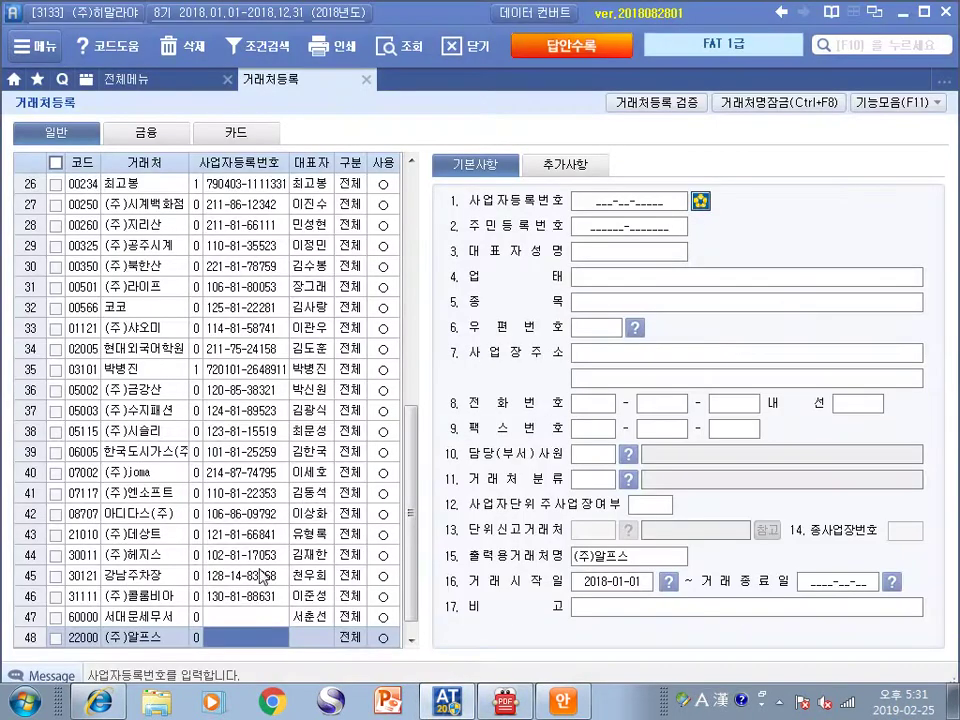
key("ctrl+v")
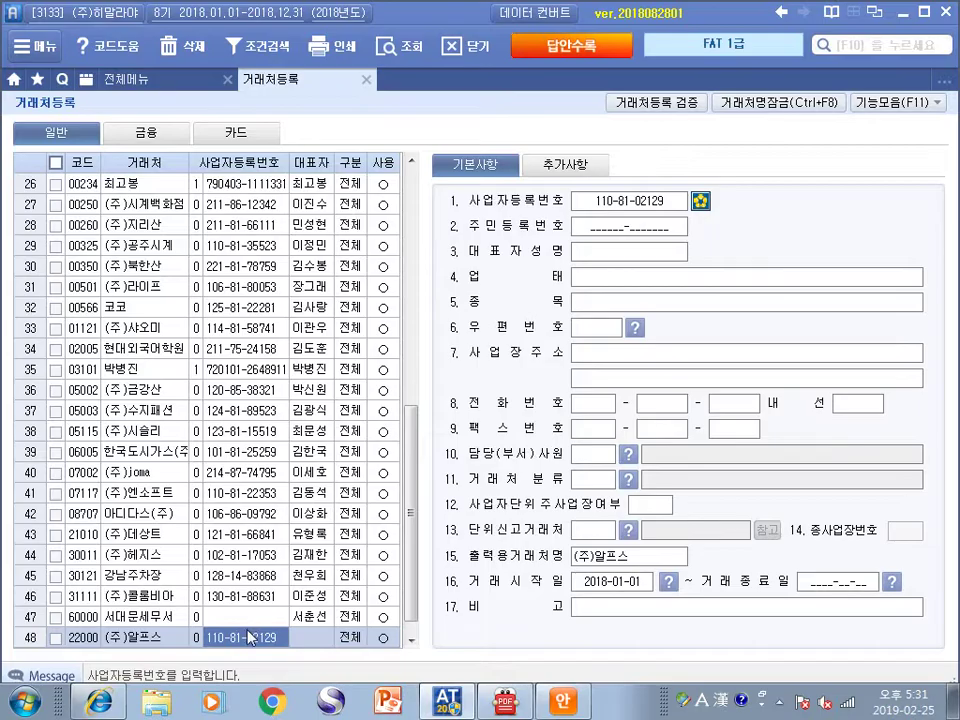
Enter the representative's name from the certificate in the (주)알프스 row, with 구분 set to 0. 전체 and 사용 set to ○
left_click(305, 638)
key("alt+Tab")
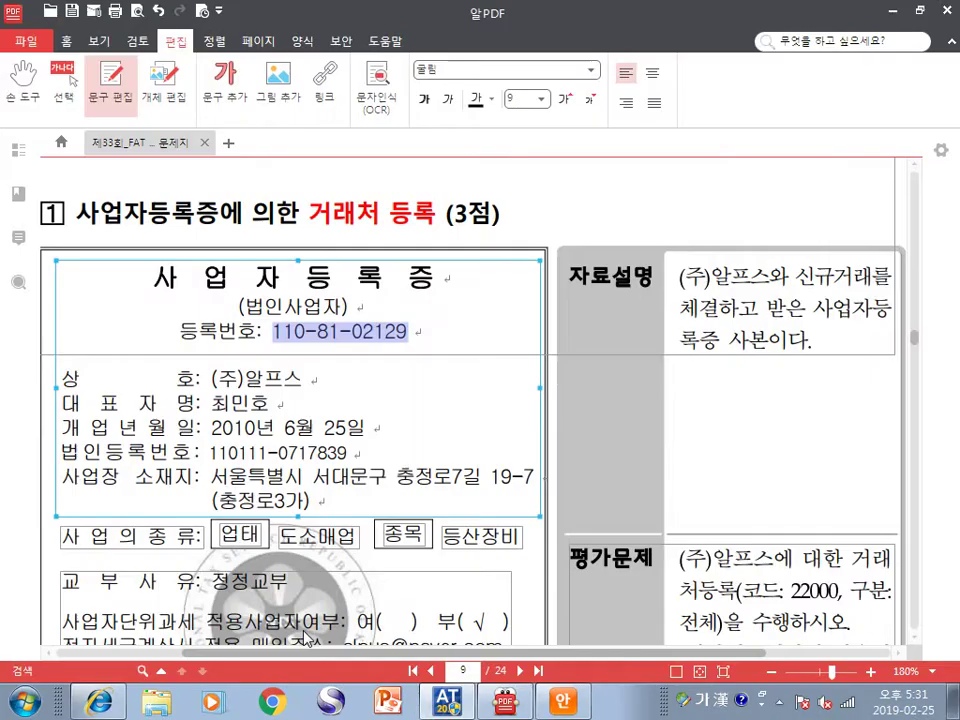
left_click_drag(207, 401, 270, 403)
key("alt+Tab")
type("초")
type("민호")
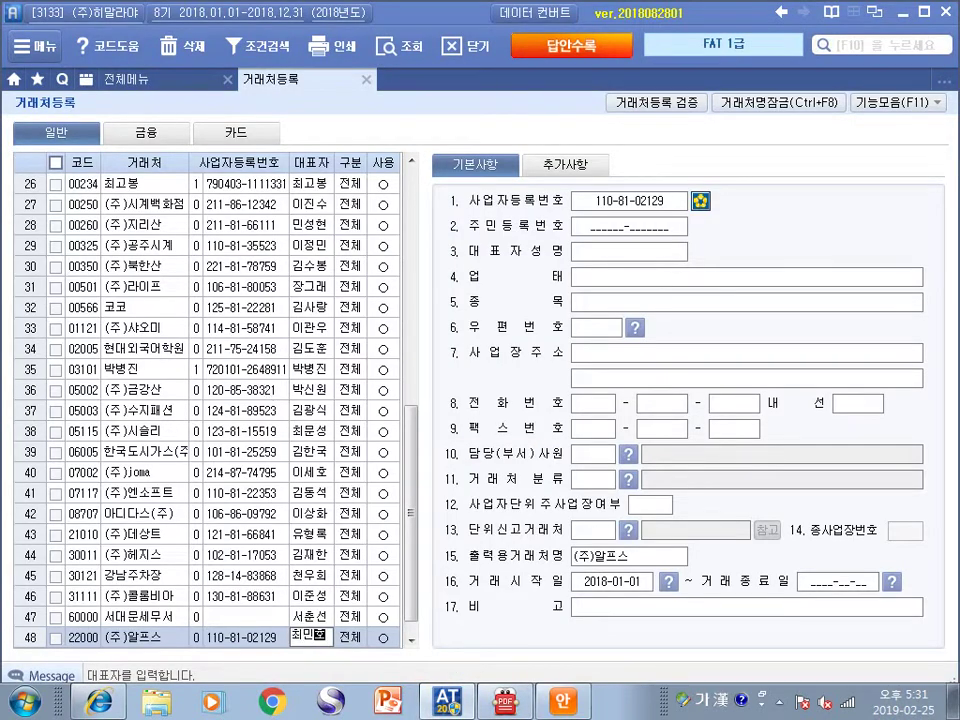
key("Return")
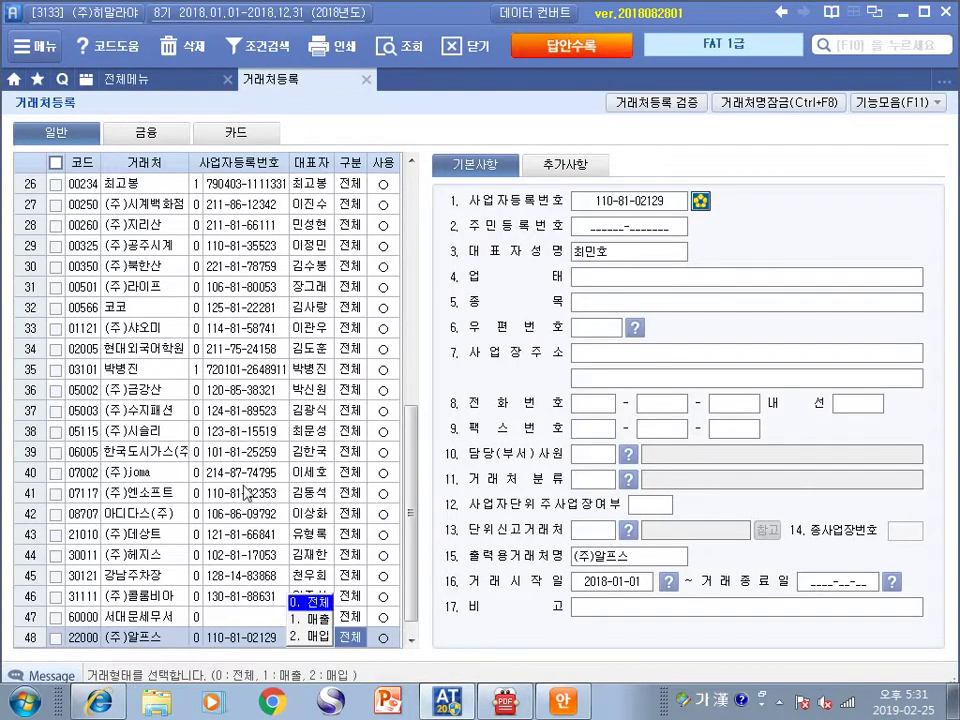
left_click(315, 603)
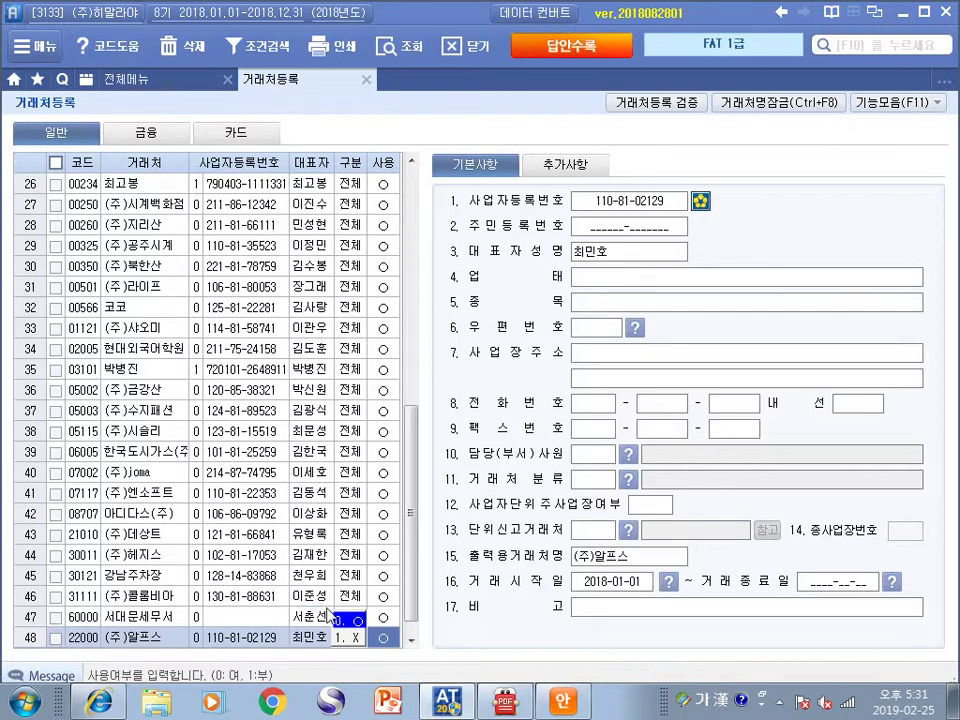
key("Return")
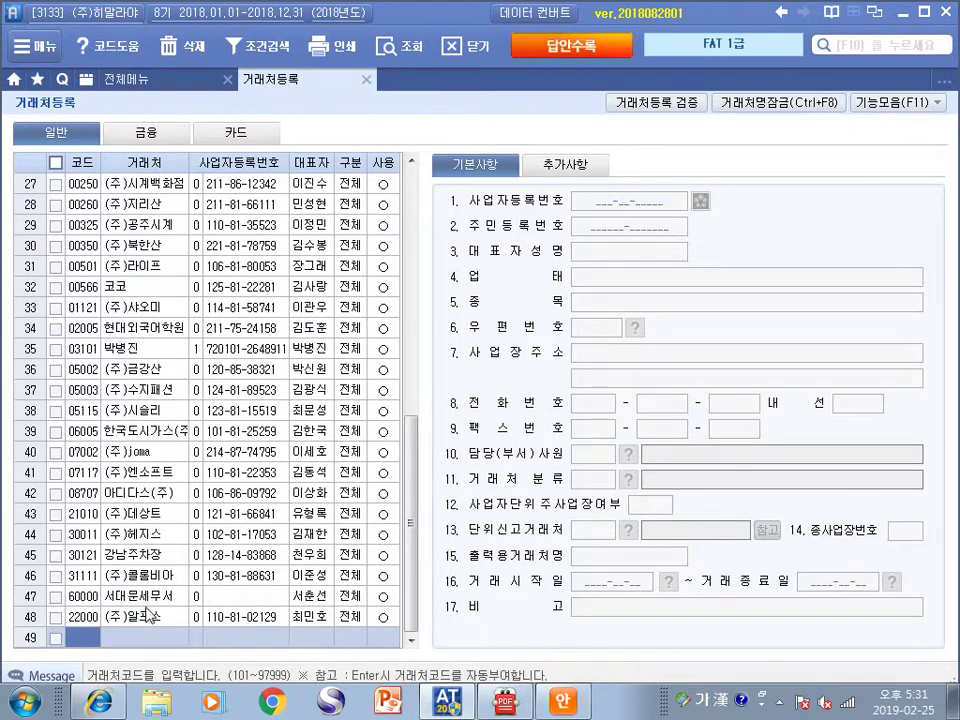
Select the (주)알프스 row and check its entries against the registration number, company name, representative, opening date and business address on the certificate
left_click(153, 617)
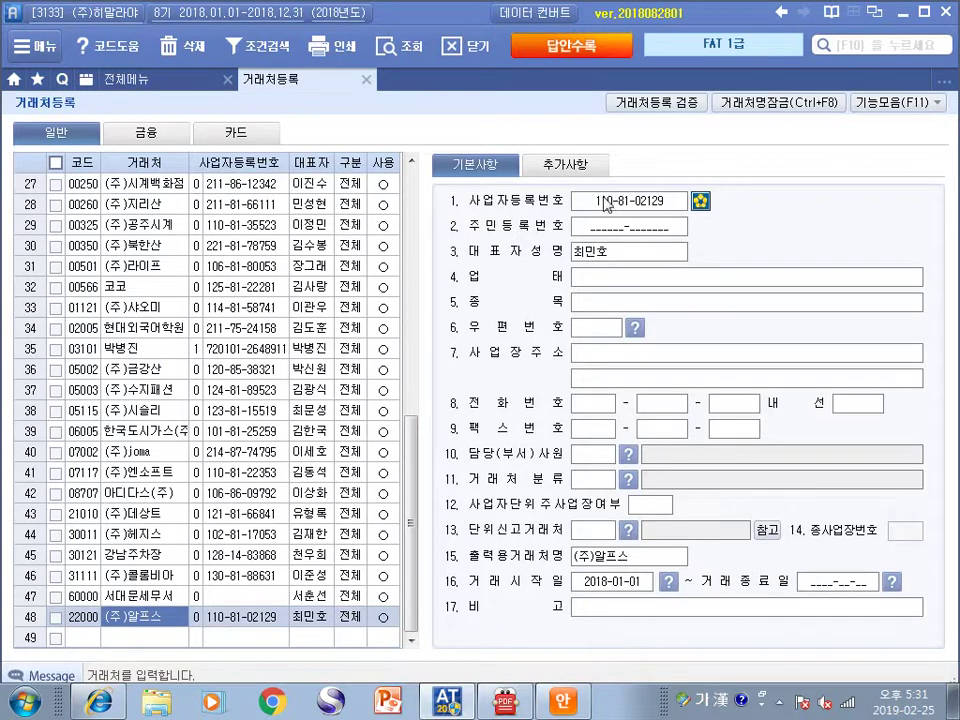
key("alt+Tab")
left_click_drag(284, 330, 366, 328)
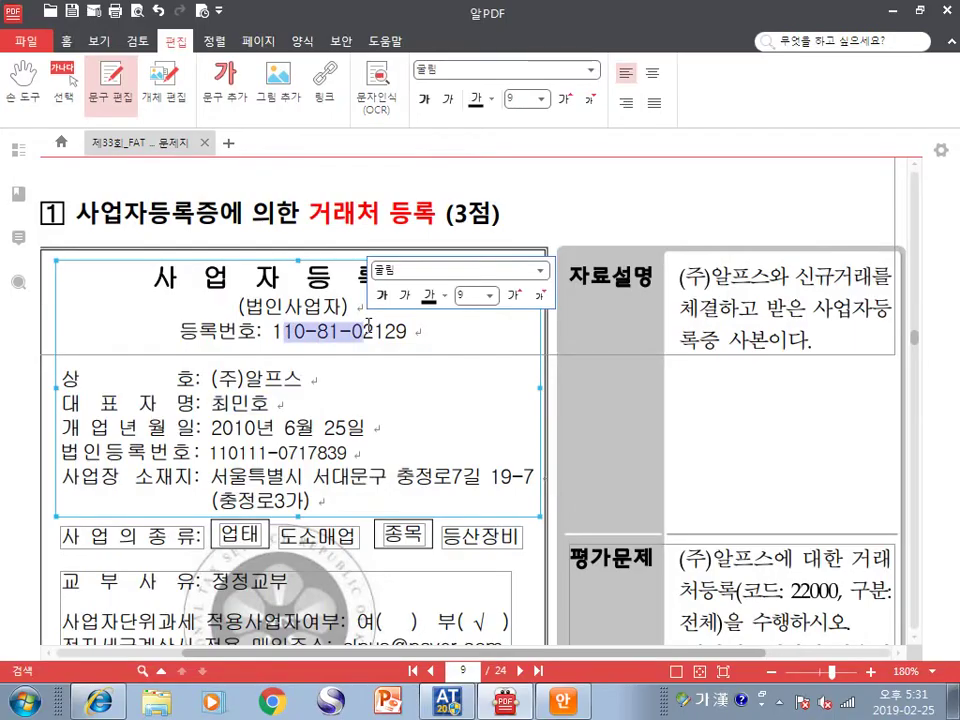
left_click_drag(246, 379, 284, 381)
left_click_drag(231, 404, 299, 423)
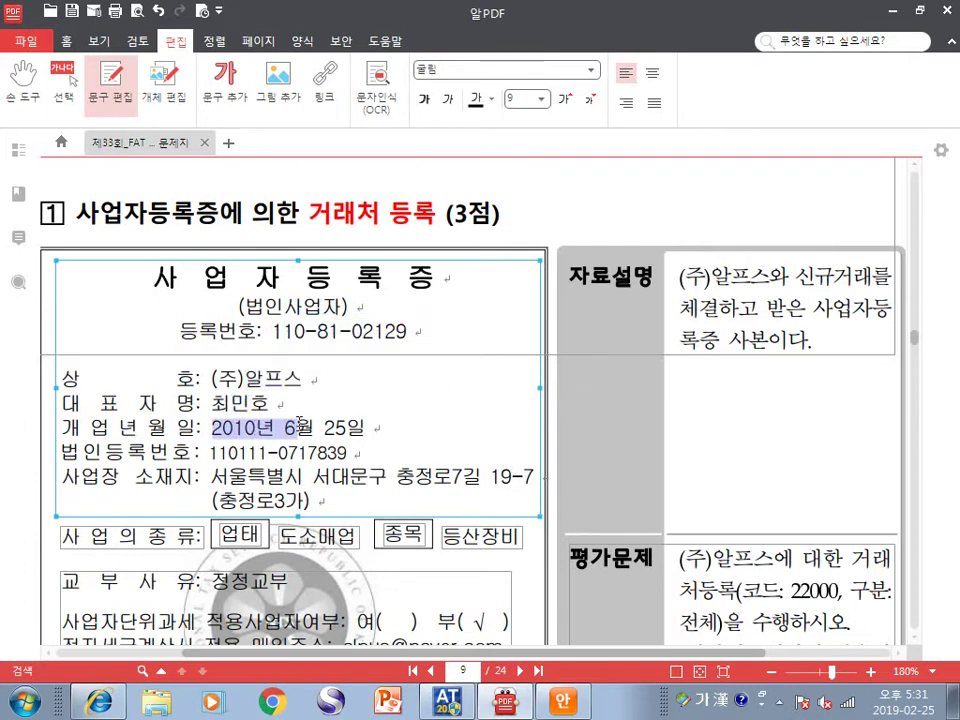
key("alt+Tab")
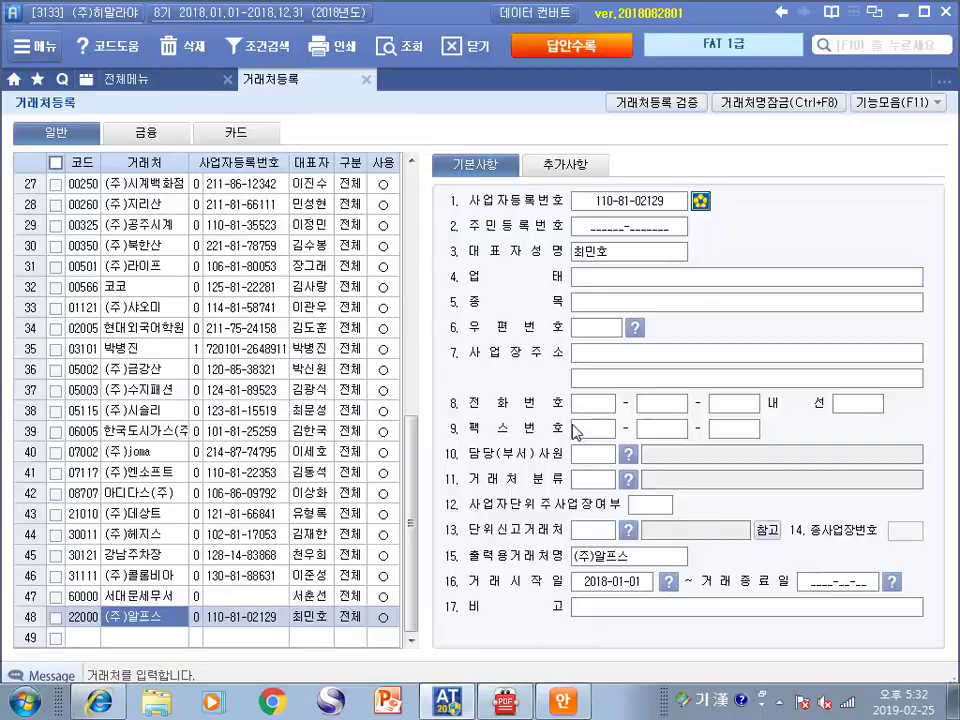
key("alt+Tab")
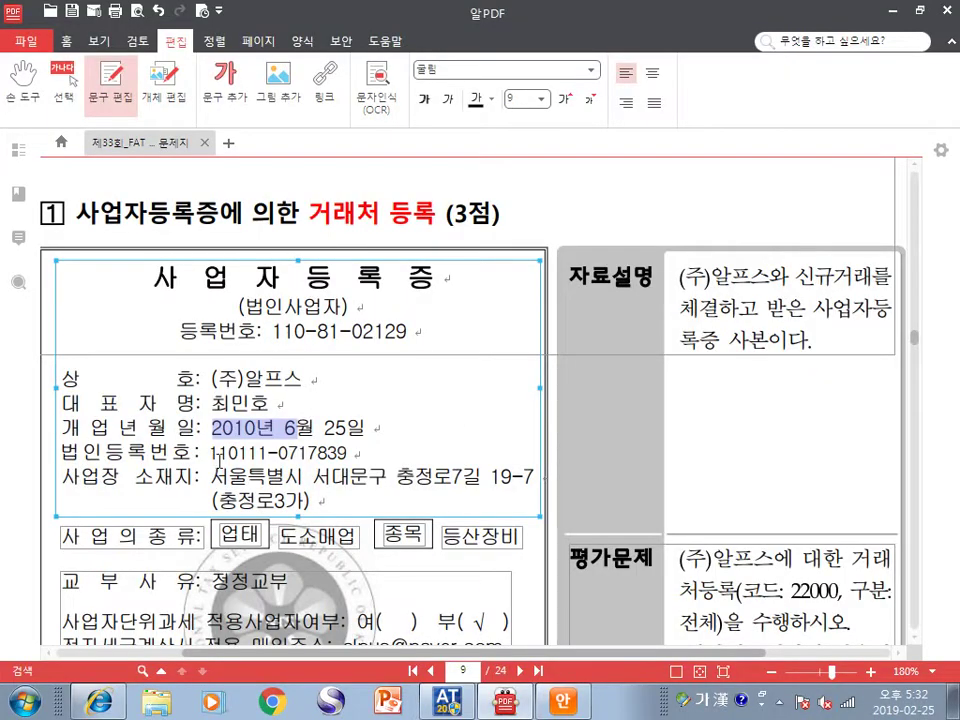
left_click(211, 476)
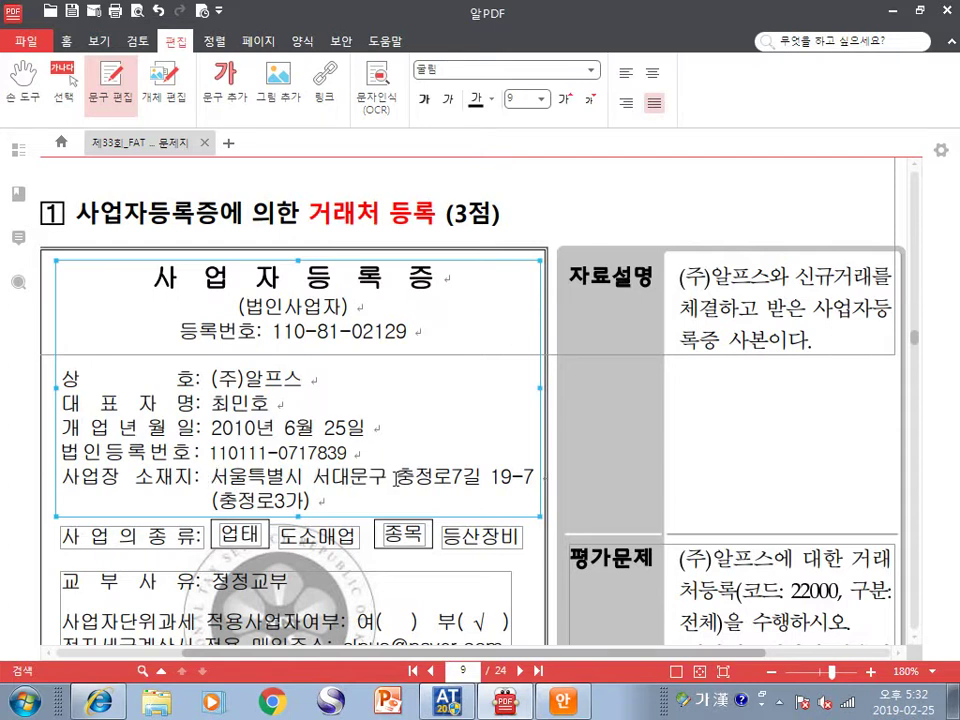
key("alt+Tab")
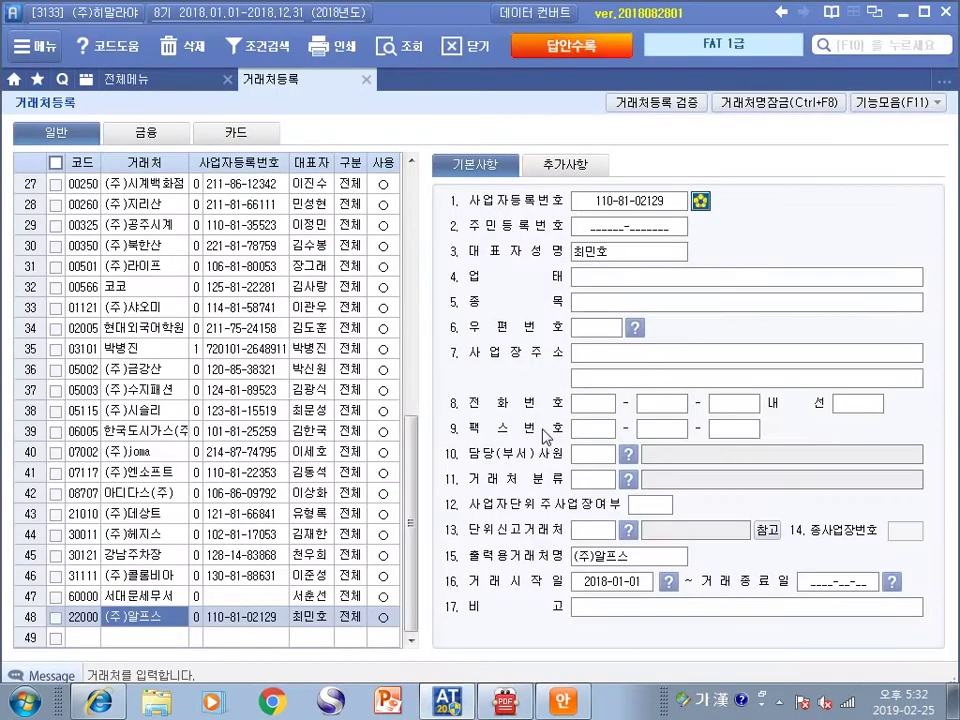
left_click(633, 327)
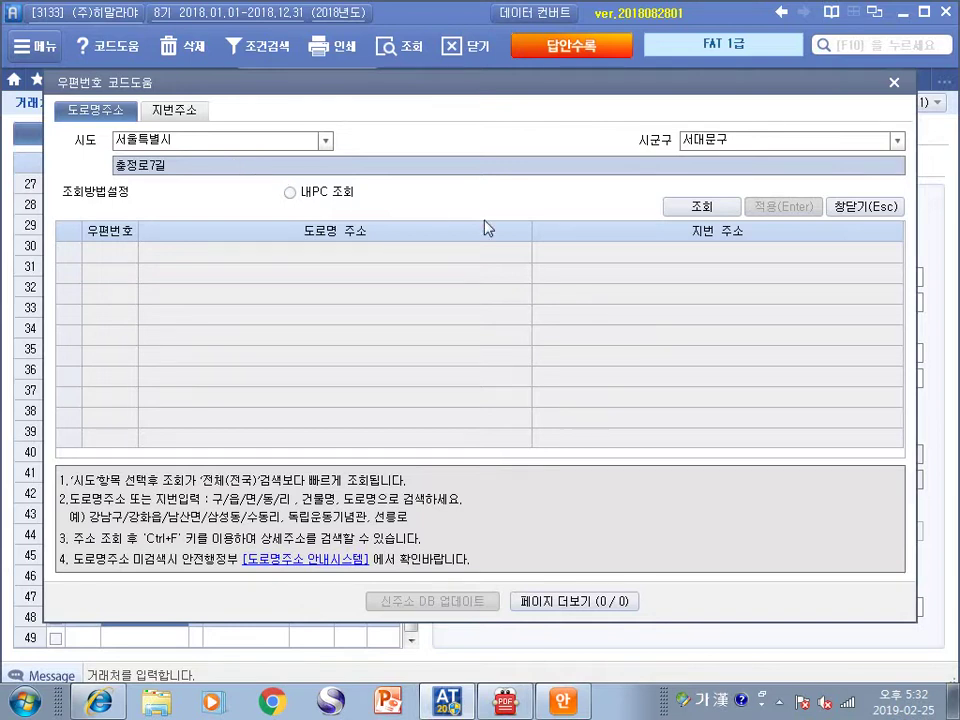
left_click(700, 207)
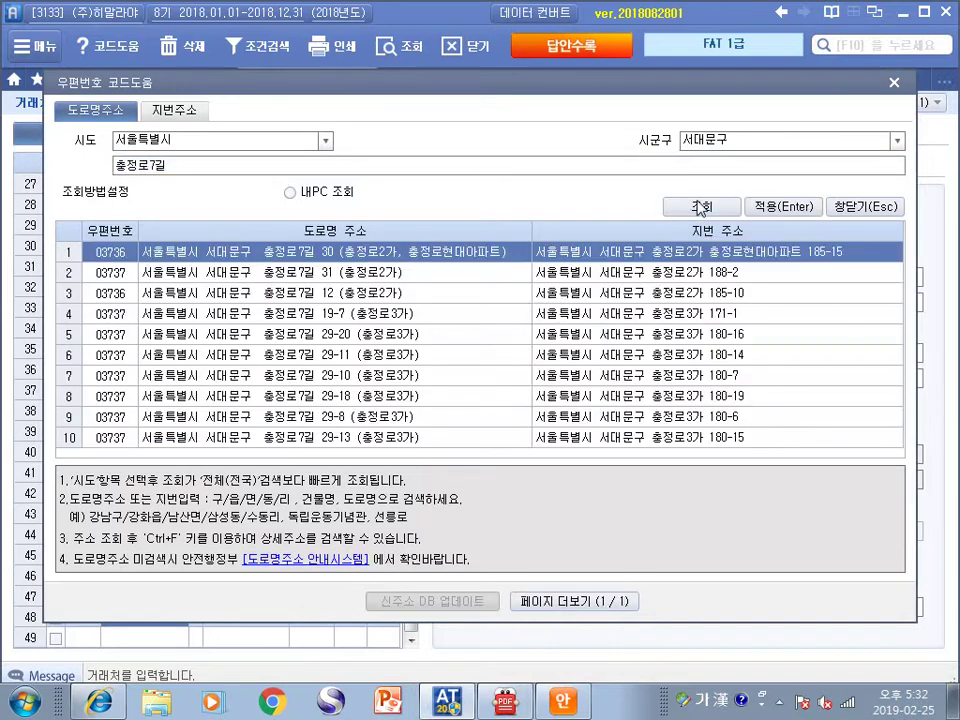
left_click(505, 700)
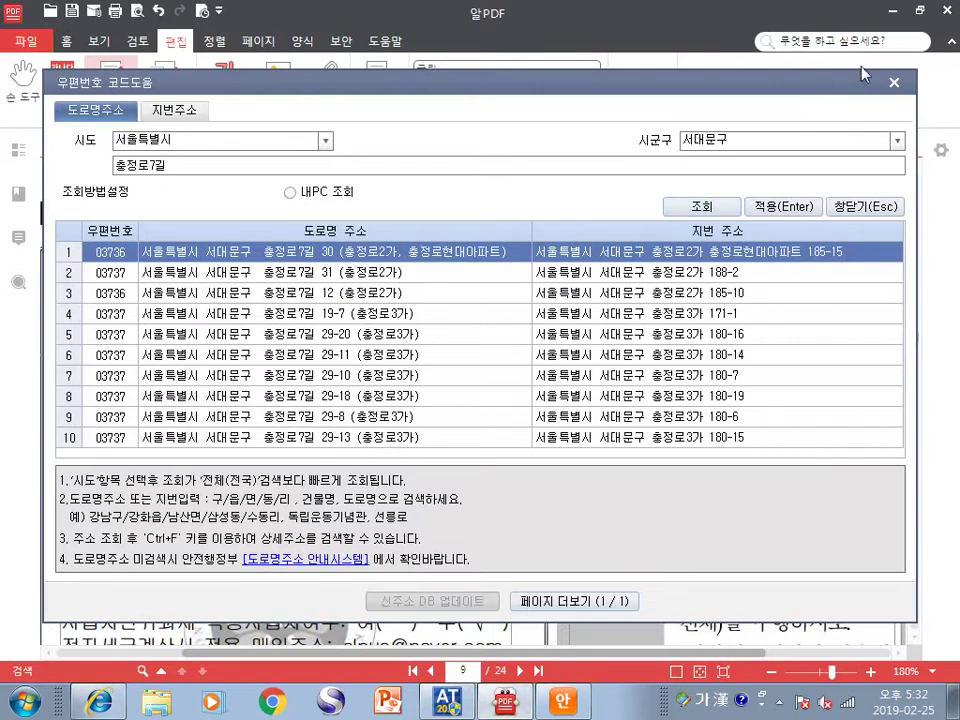
left_click(892, 81)
key("alt+Tab")
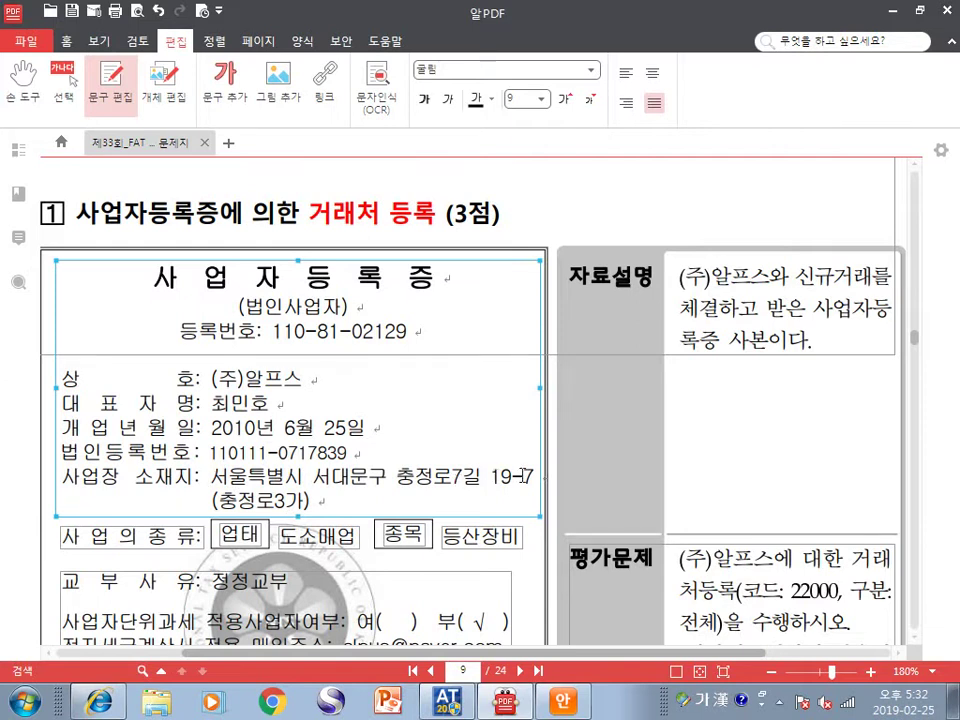
Look up the postal code by road name and apply the result matching the certificate's business address to (주)알프스
left_click(452, 702)
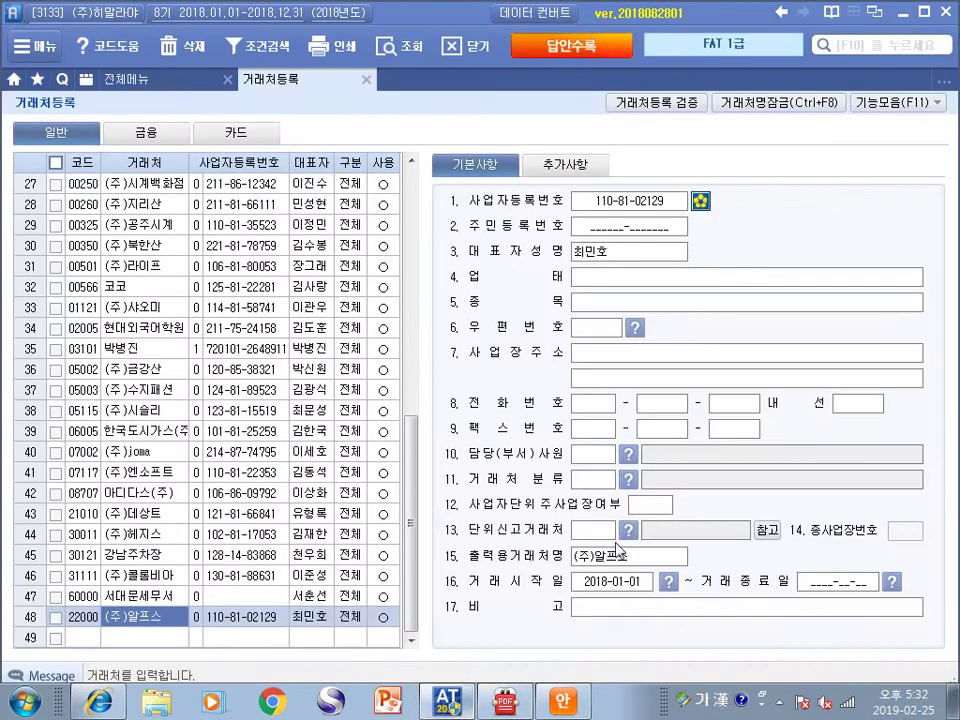
left_click(634, 328)
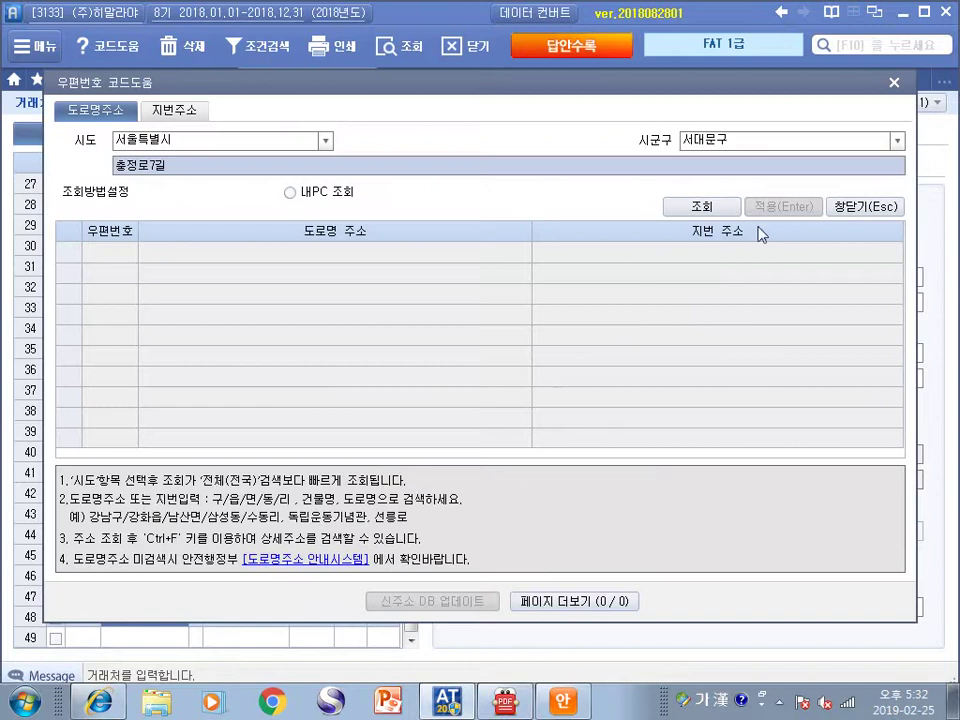
left_click(680, 201)
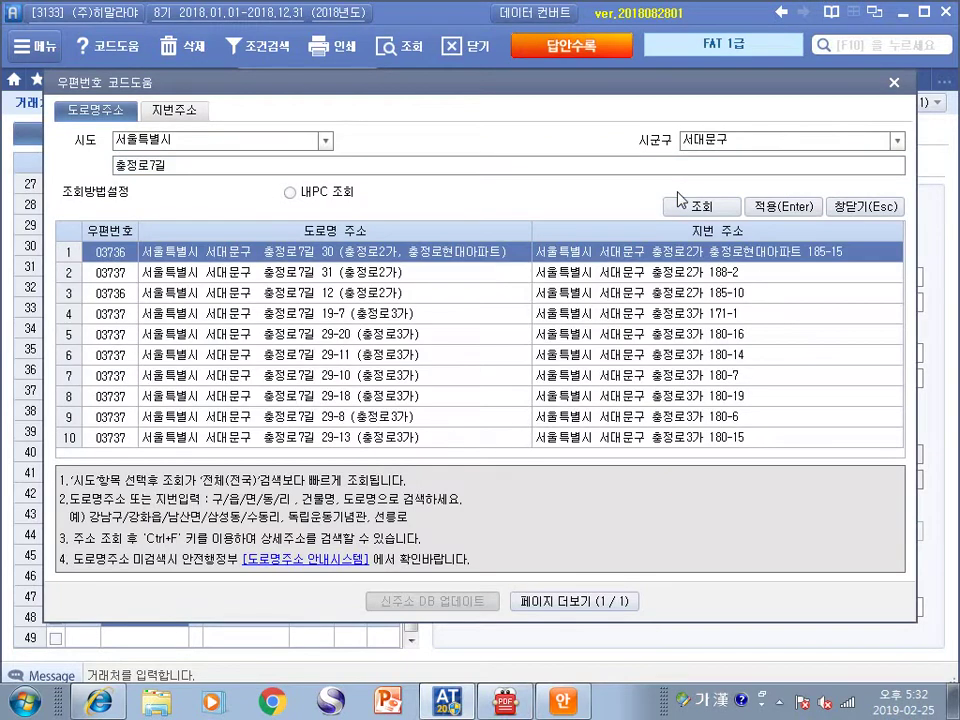
left_click(357, 313)
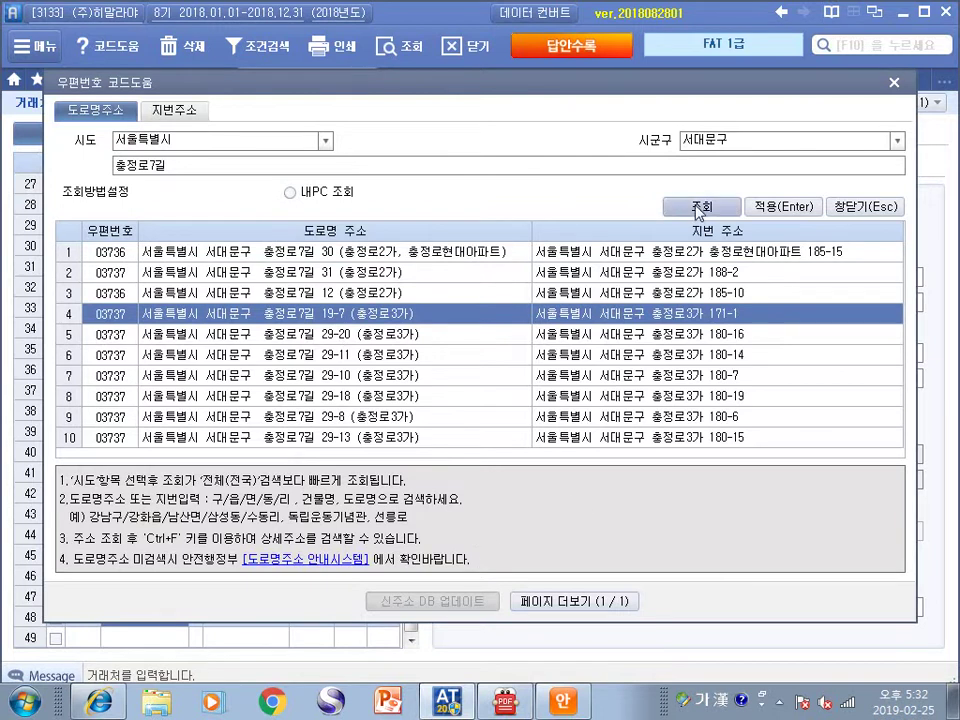
left_click(776, 207)
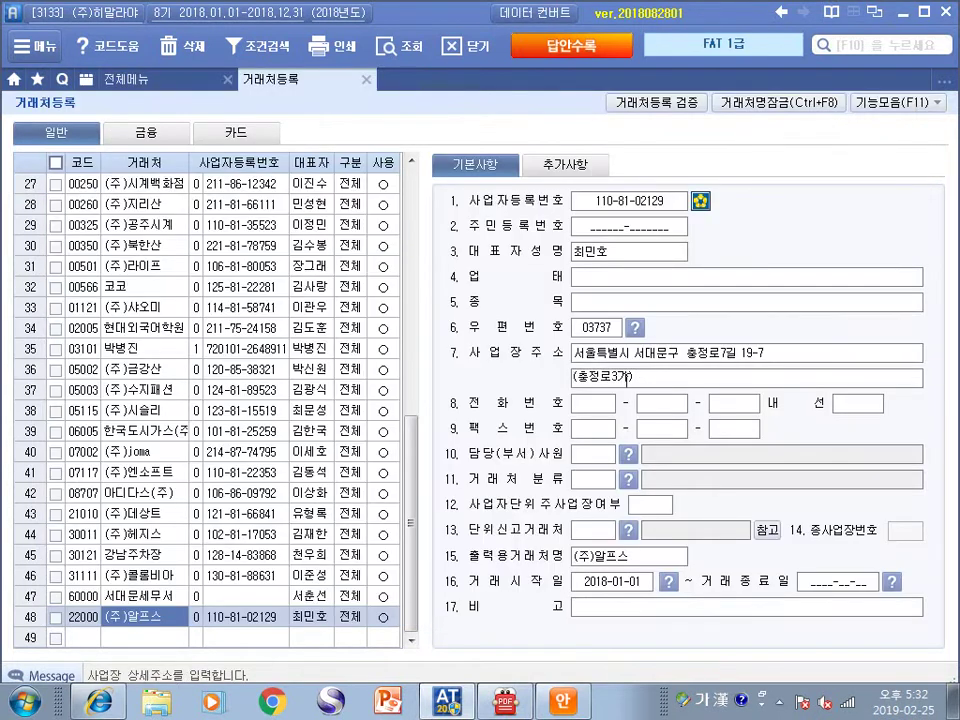
Look up the business type in the certificate and enter 도소매업 as 업태 for (주)알프스
key("alt+Tab")
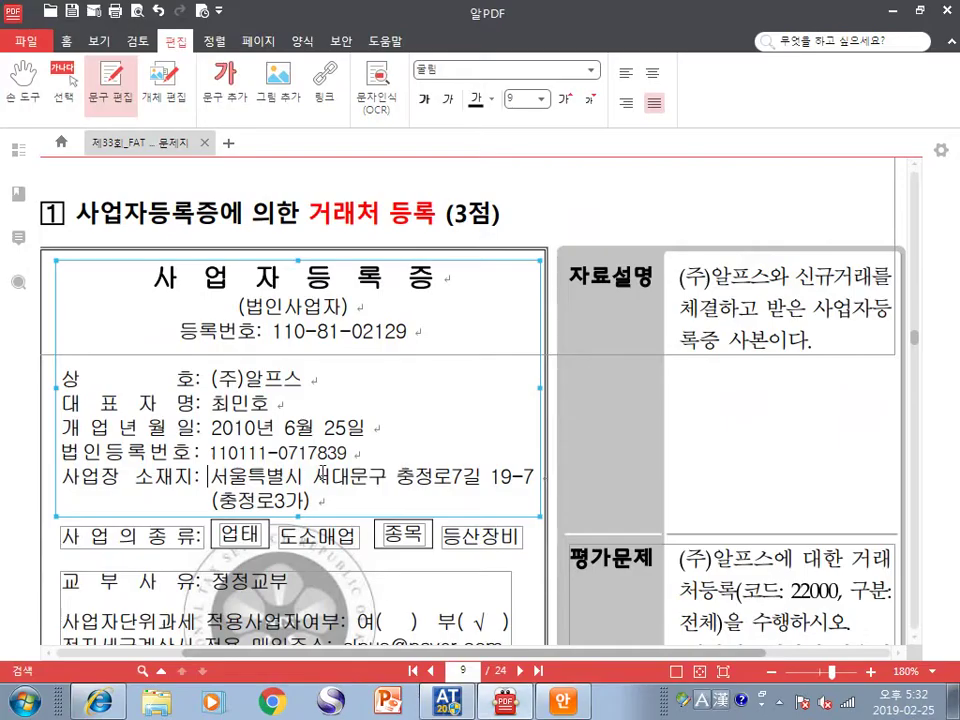
left_click_drag(266, 476, 332, 476)
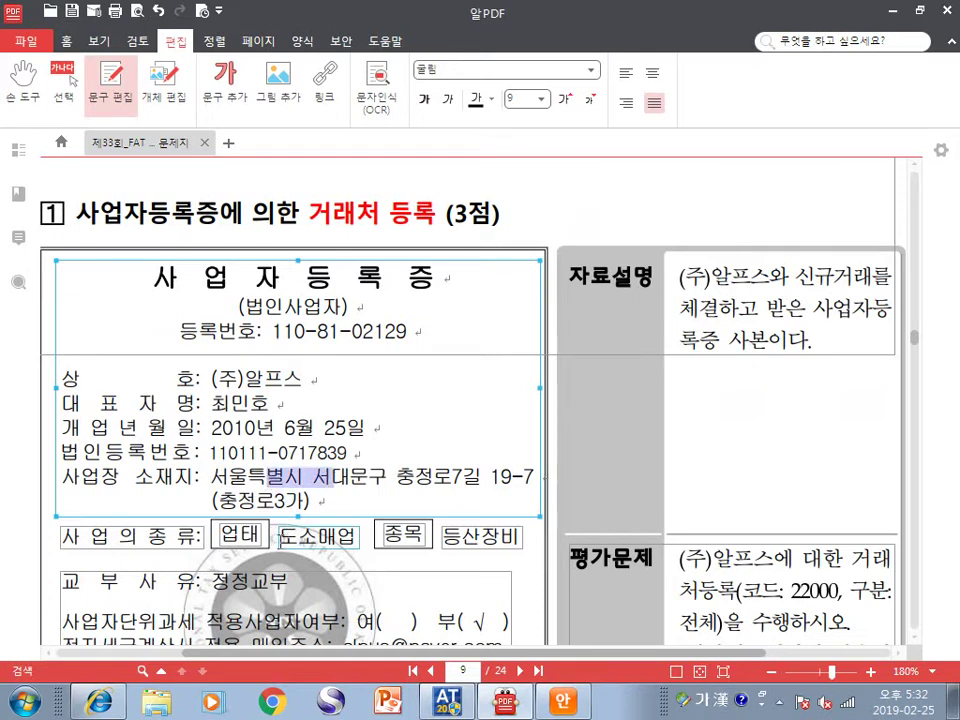
key("alt+Tab")
left_click(585, 275)
type("도소매업")
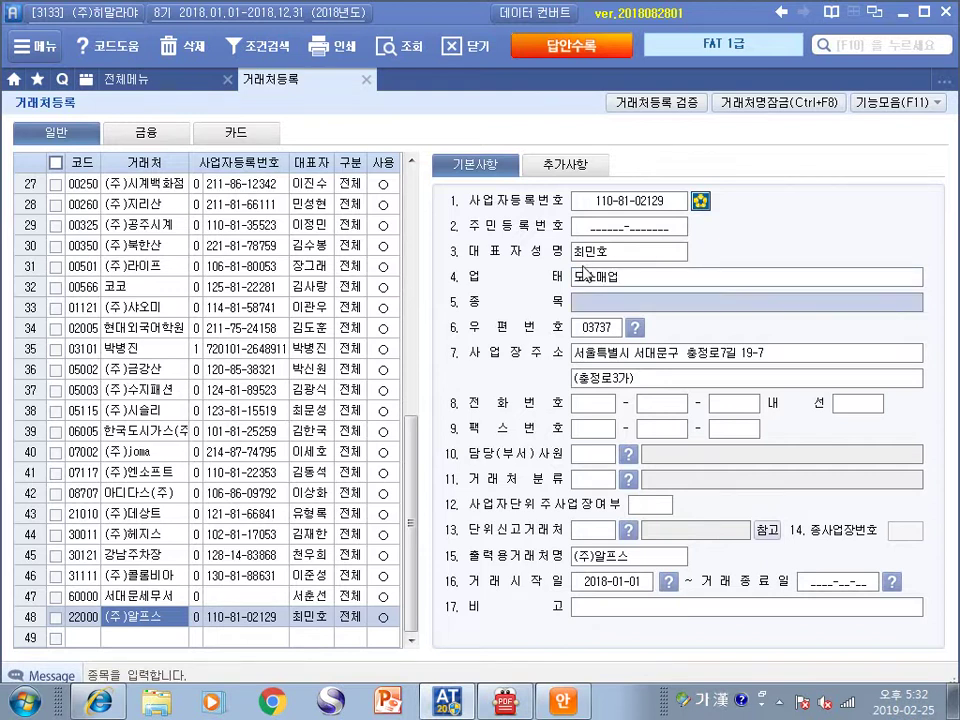
Look up the business item in the certificate and enter 등산장비 as 종목 for (주)알프스
key("alt+Tab")
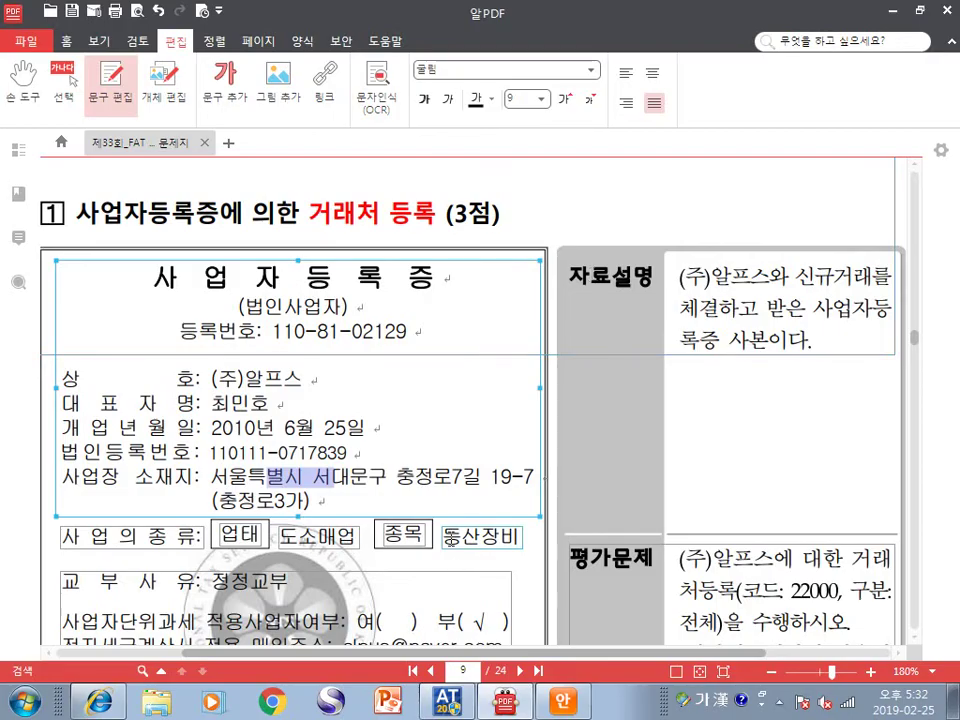
key("alt+Tab")
type("등산")
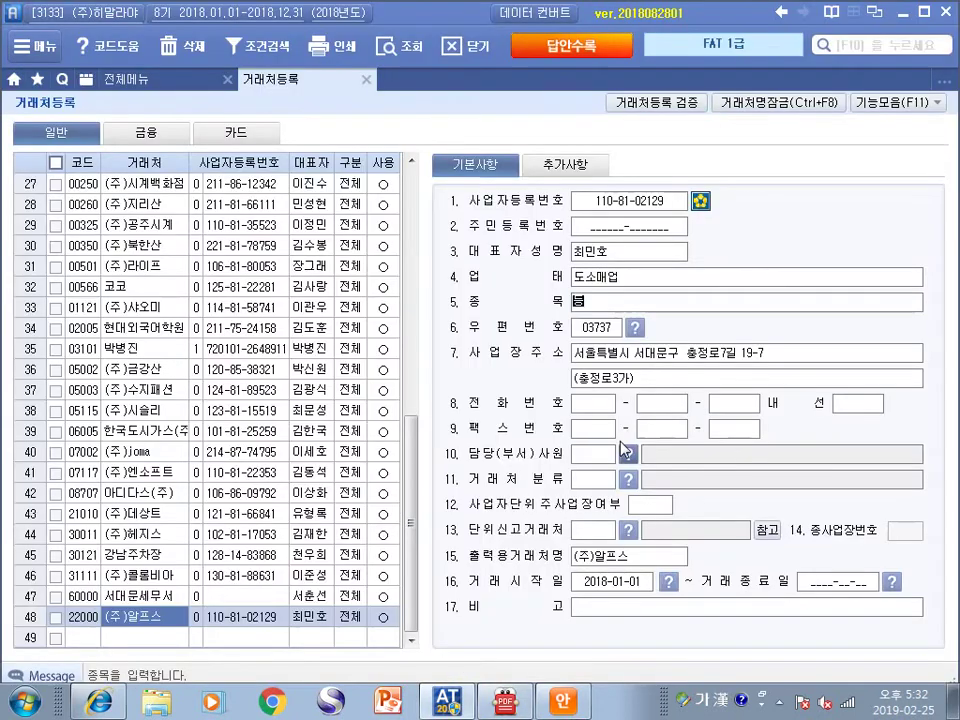
type("장비")
key("Return")
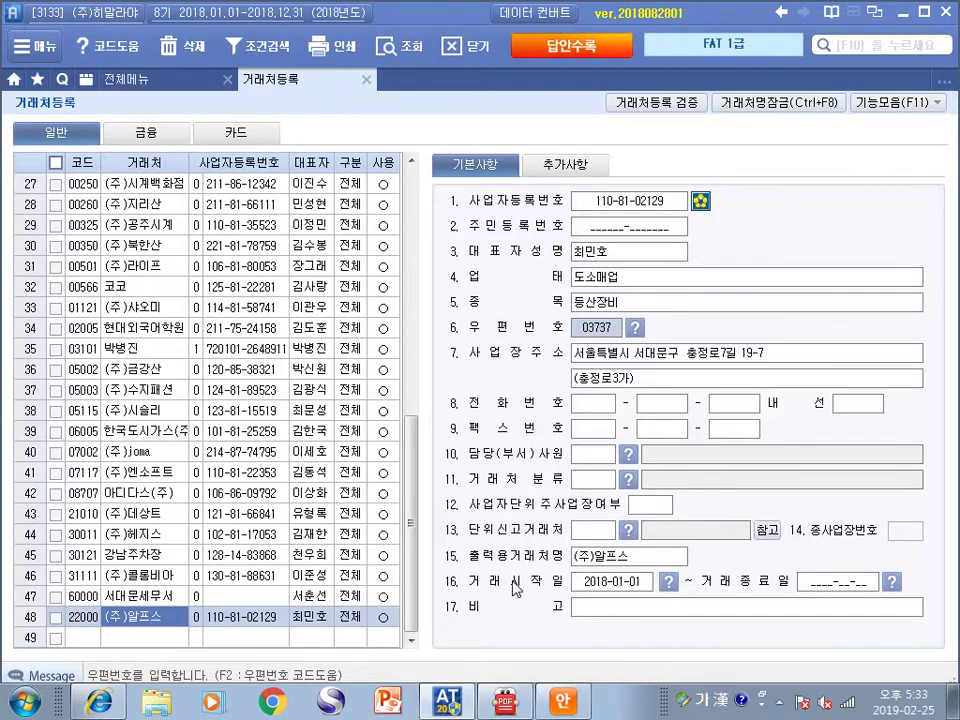
Find the required transaction start date in the exam problem and set 거래시작일 to 2018-01-08
key("alt+Tab")
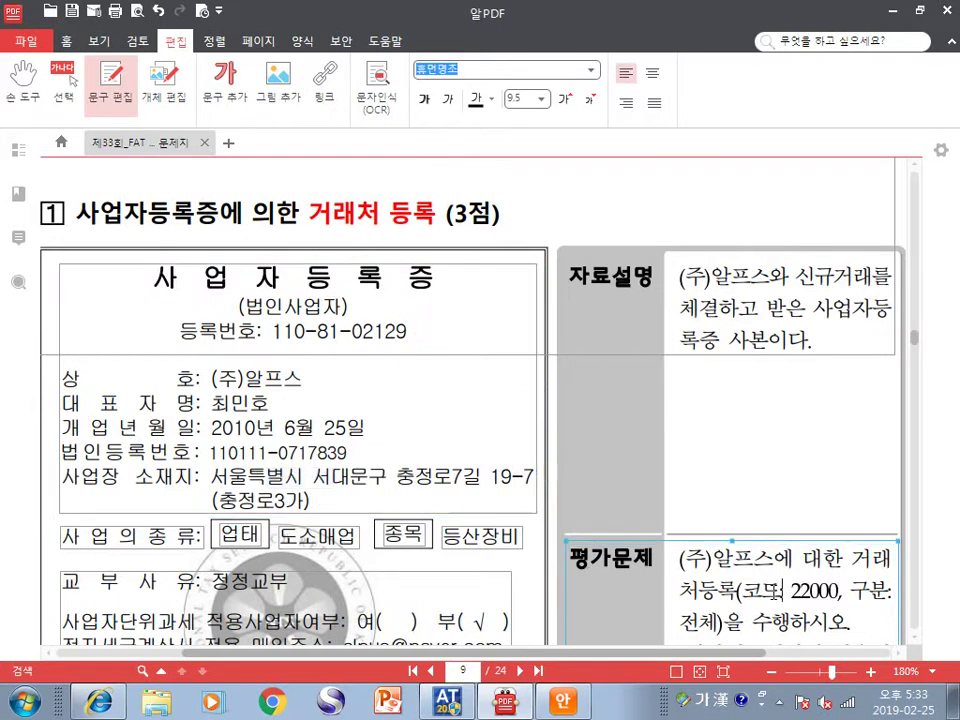
scroll(776, 560, "down", 3)
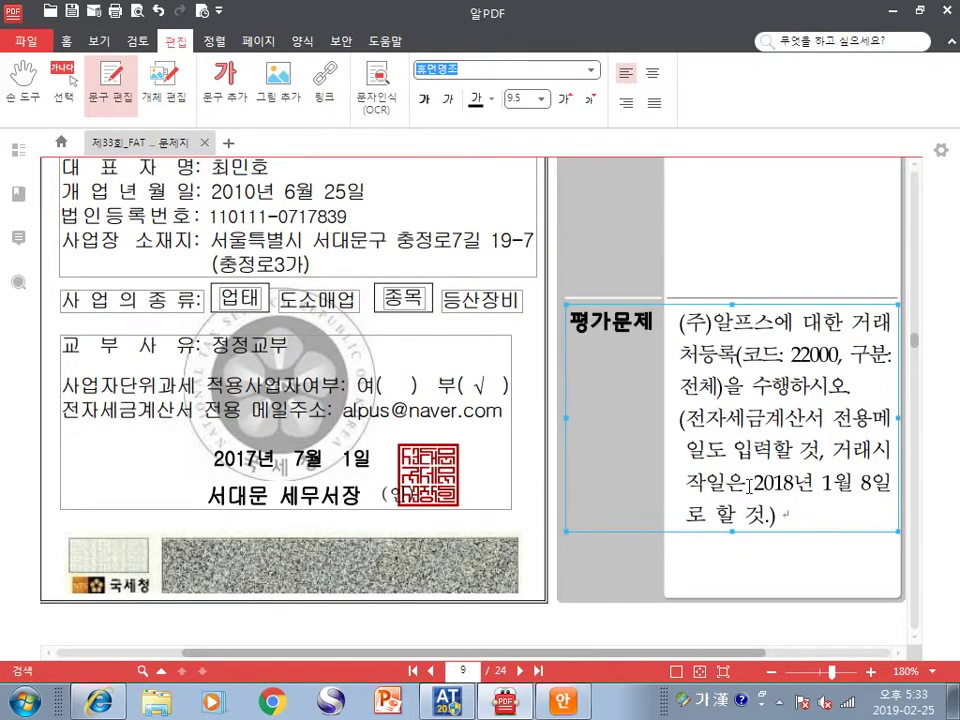
left_click_drag(748, 485, 862, 485)
key("alt+Tab")
left_click(601, 585)
type("20__-__-__")
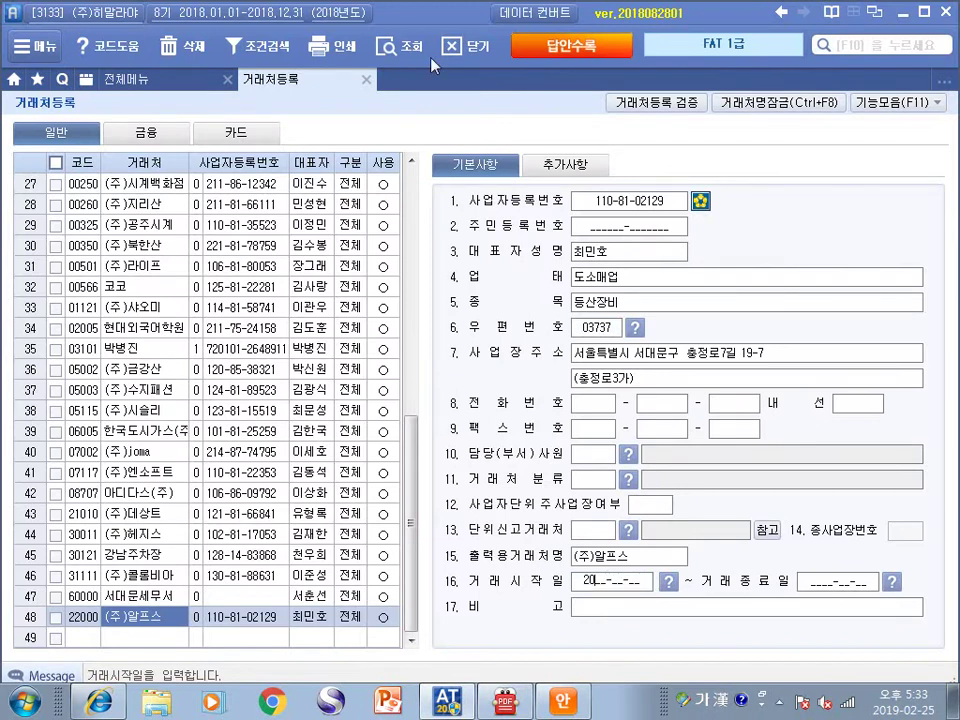
type("08")
key("Return")
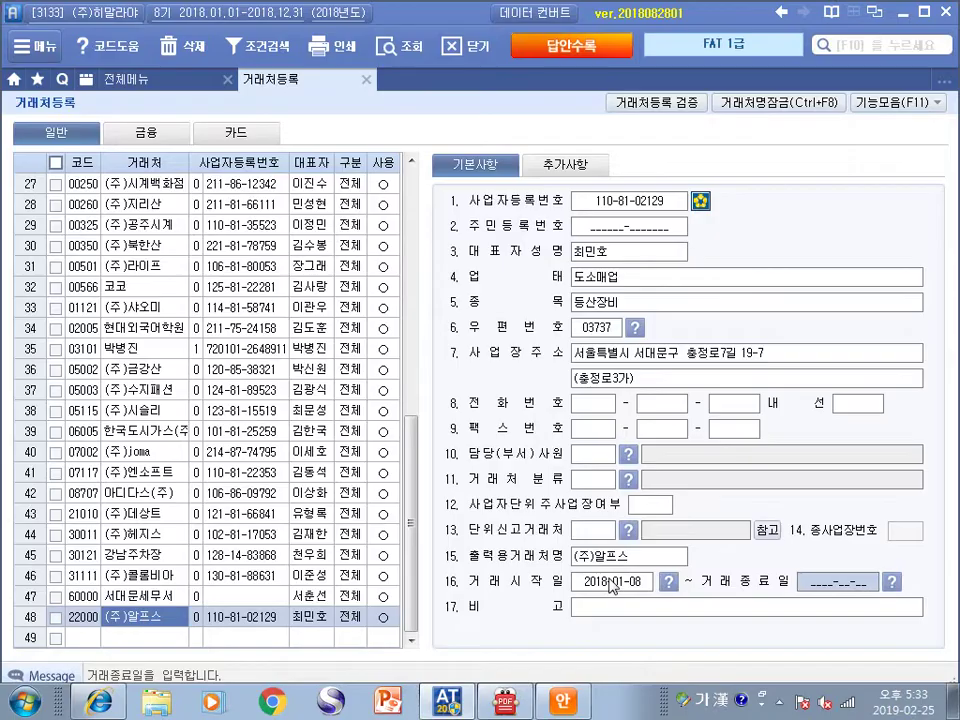
Check the evaluation task in the exam PDF for the transaction start date and the tax invoice e-mail requirement
key("alt+Tab")
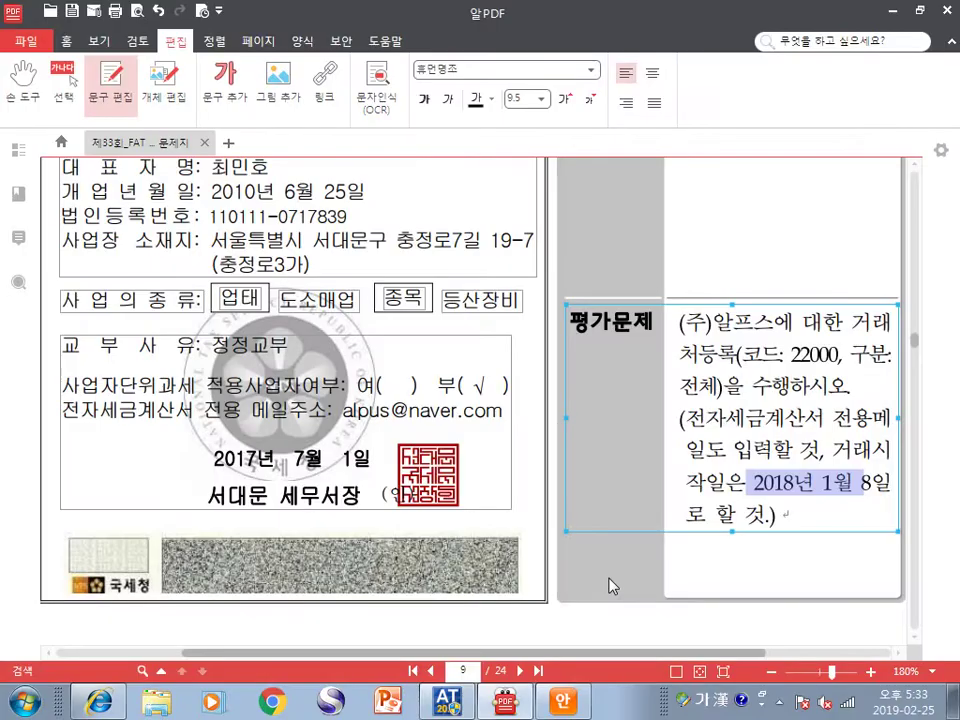
left_click(700, 478)
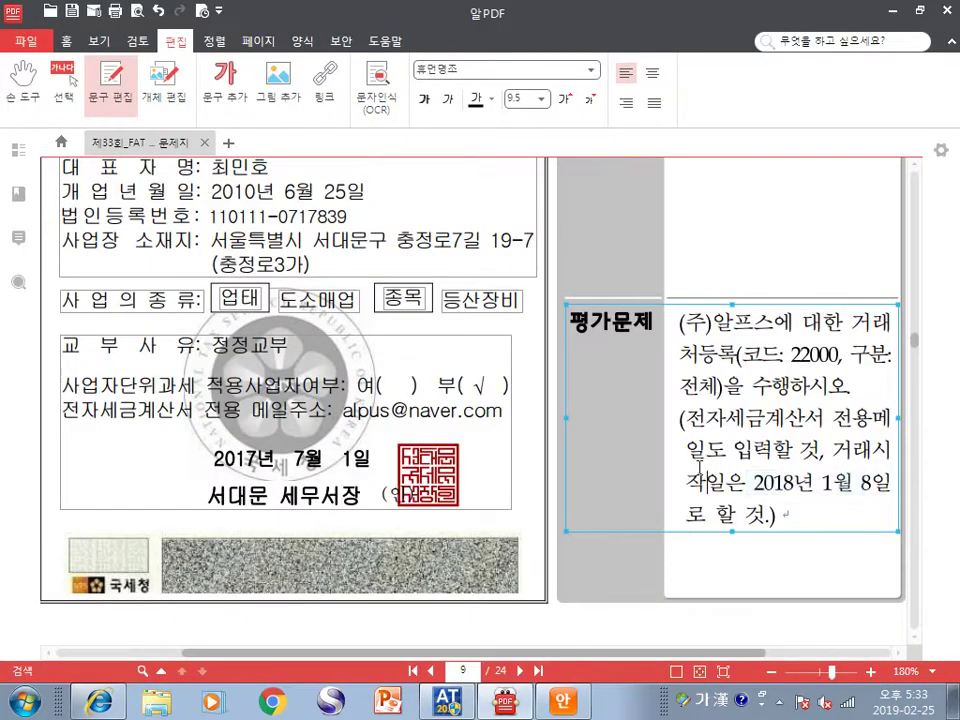
key("alt+Tab")
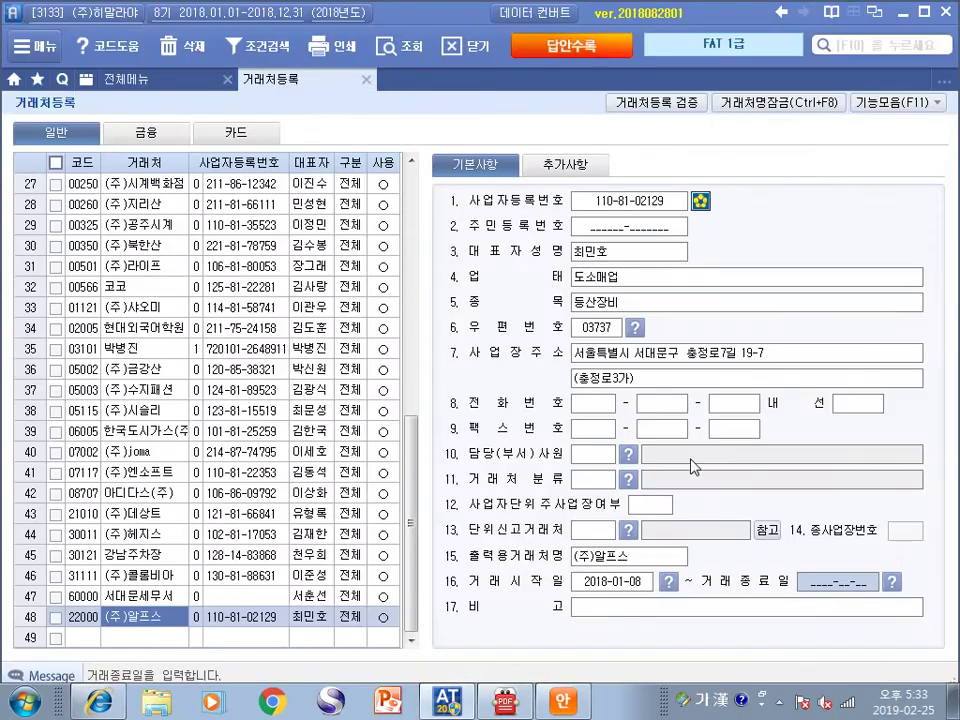
key("alt+Tab")
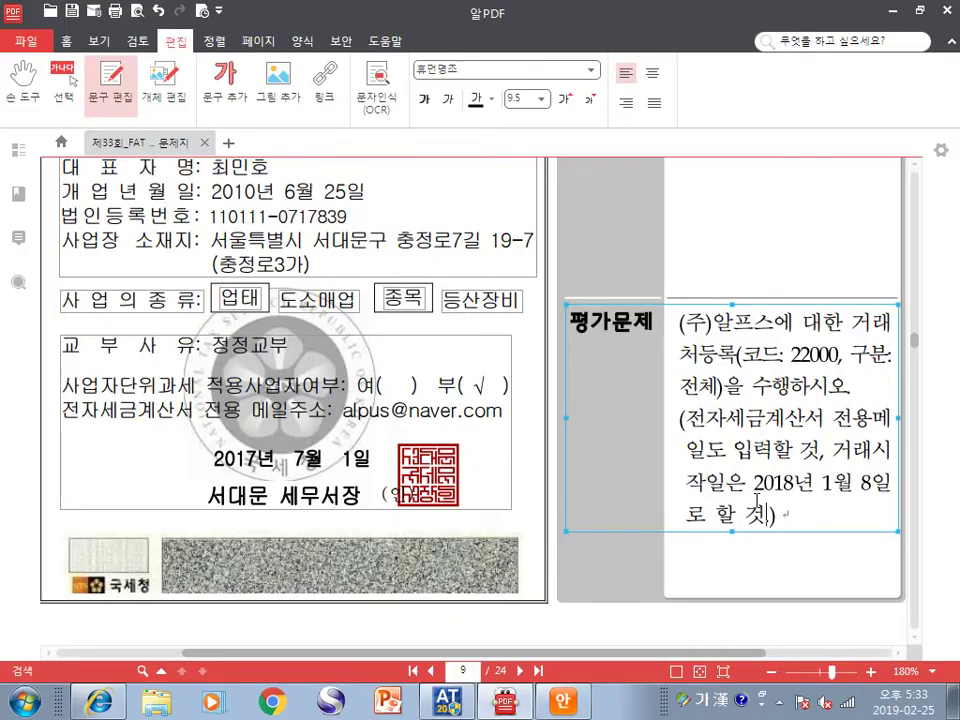
left_click_drag(689, 424, 871, 420)
left_click_drag(689, 452, 799, 452)
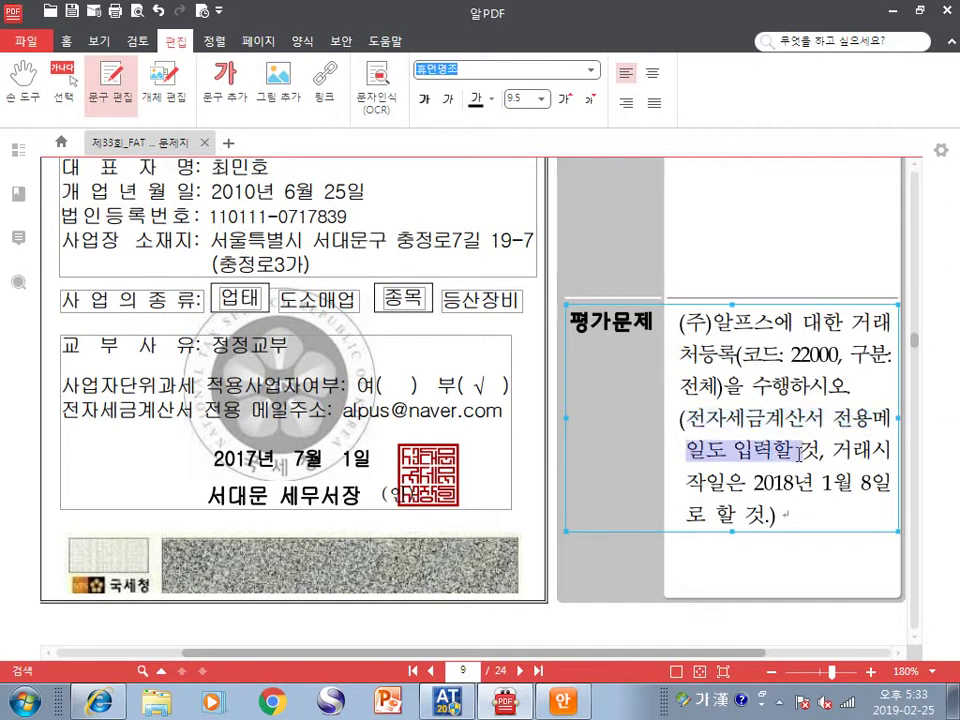
key("alt+Tab")
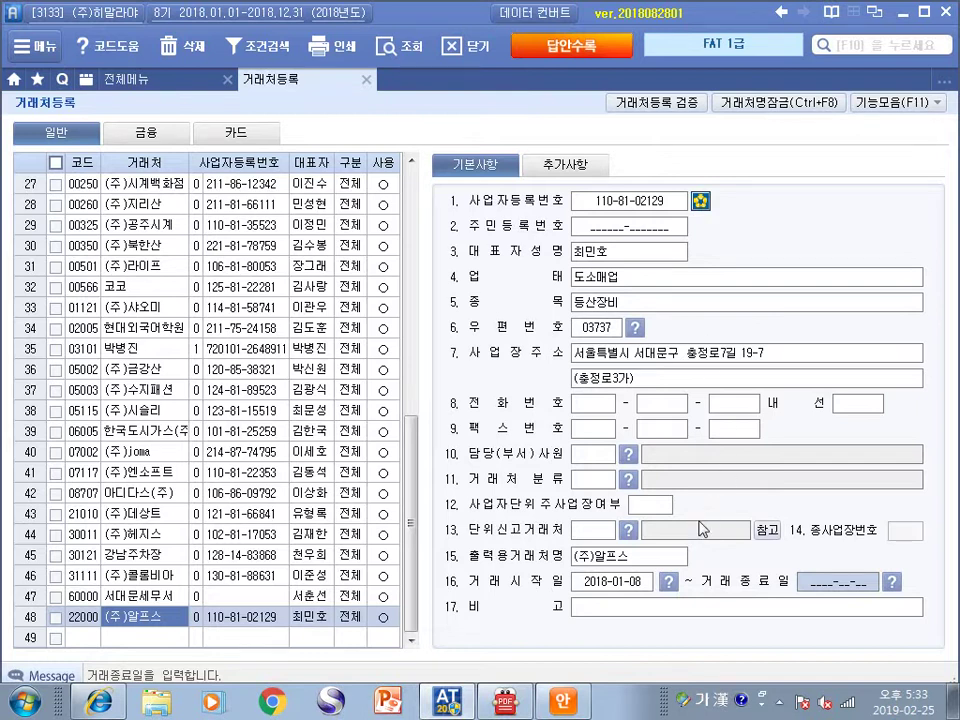
Open the 추가사항 of (주)알프스 and enter the certificate's tax invoice e-mail as 담당자메일주소, choosing the naver.com domain
left_click(553, 163)
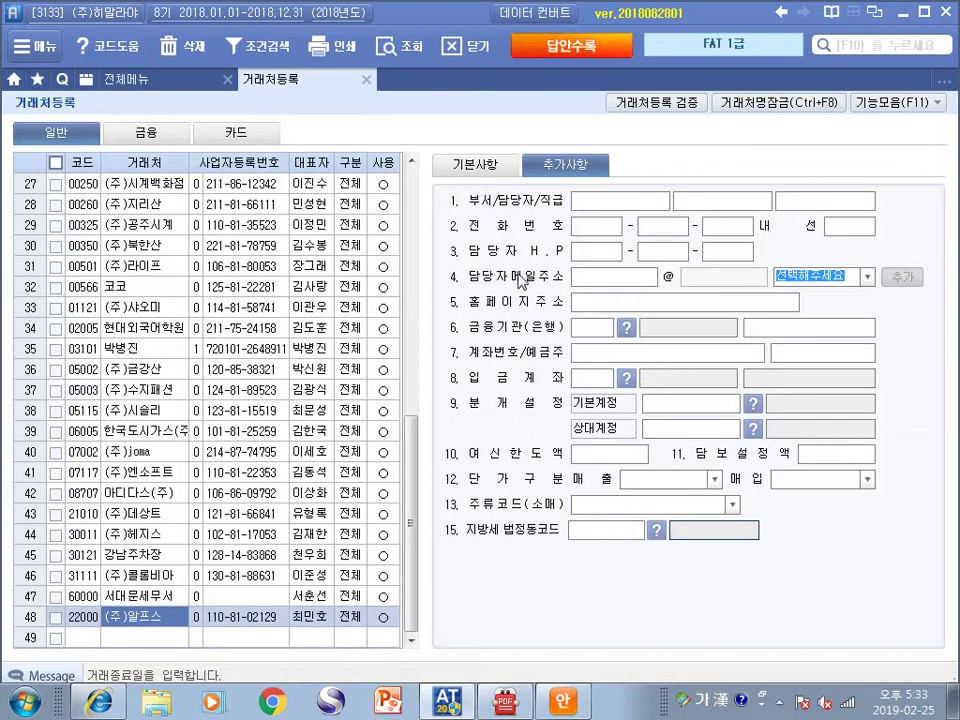
key("alt+Tab")
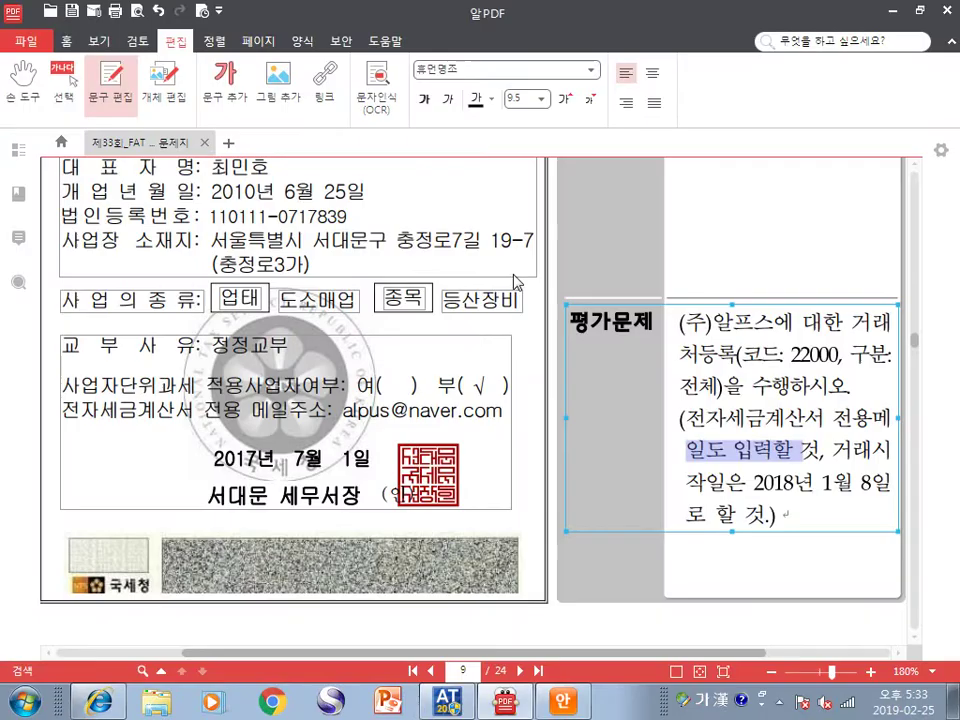
left_click(340, 420)
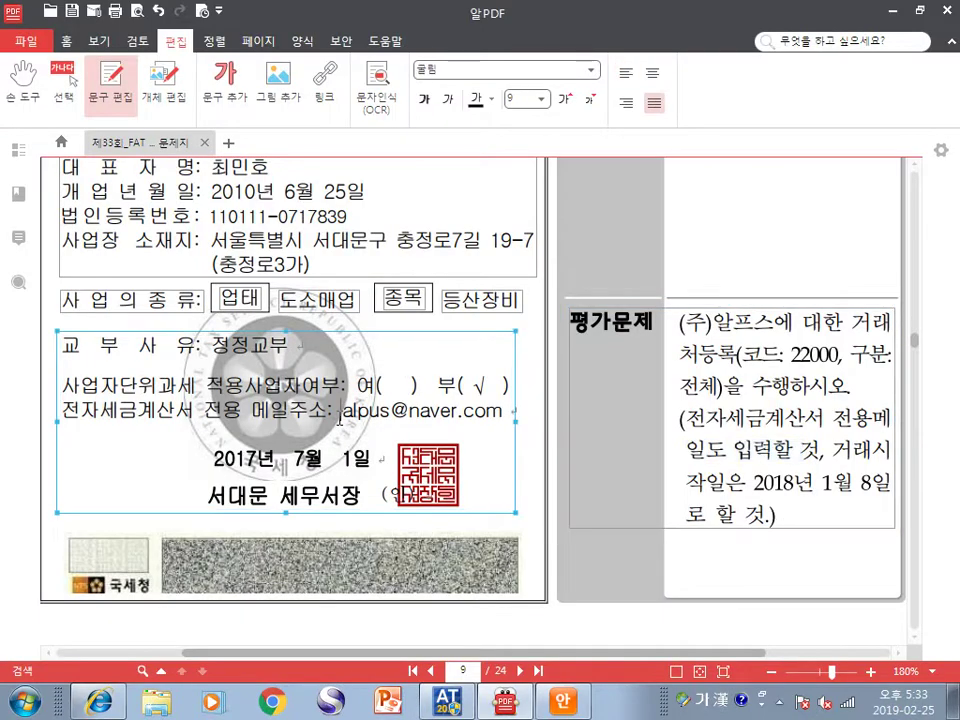
left_click_drag(343, 420, 386, 421)
key("ctrl+c")
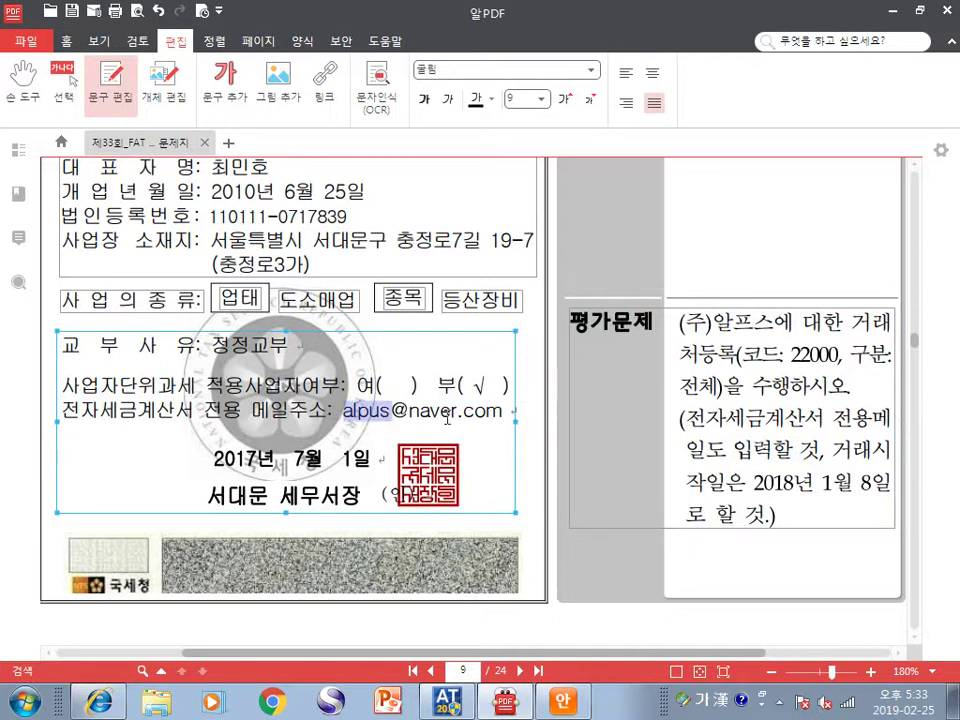
key("alt+Tab")
key("ctrl+v")
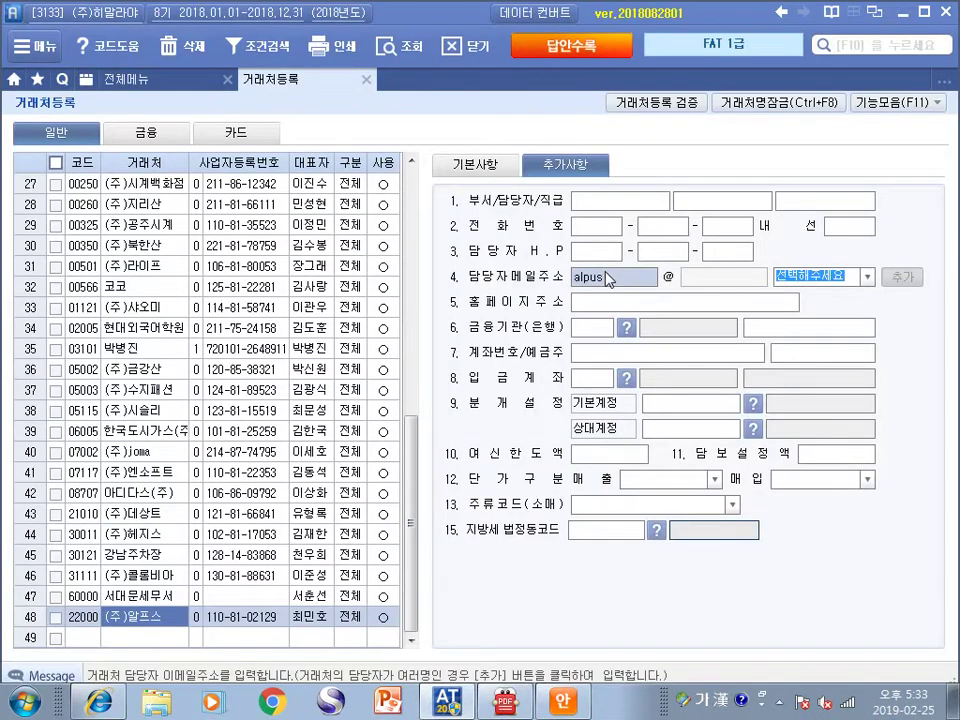
left_click(864, 277)
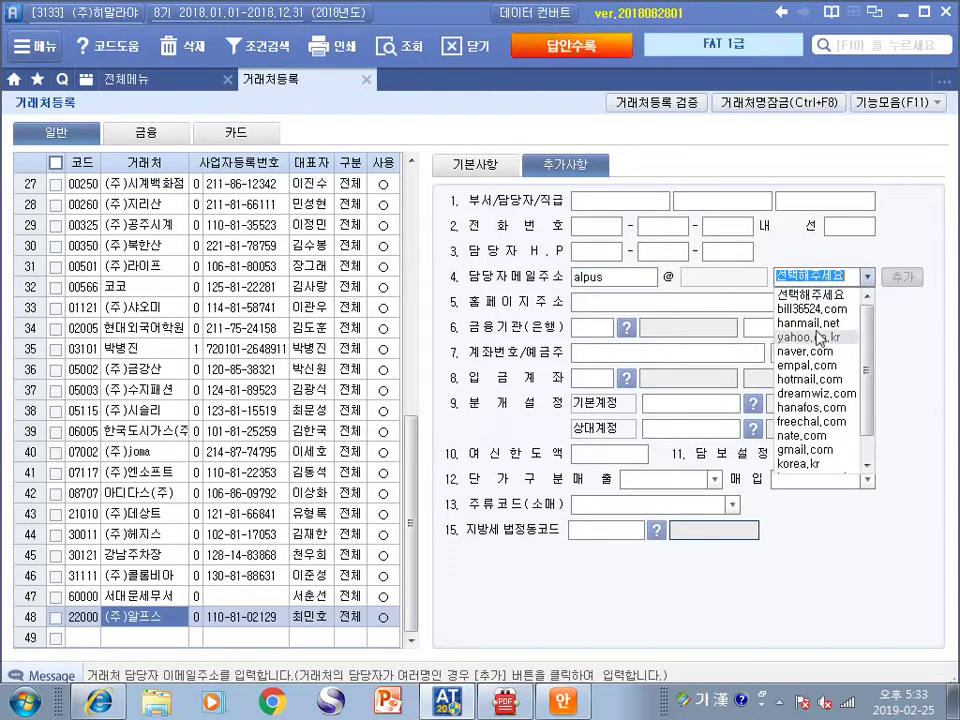
left_click(816, 349)
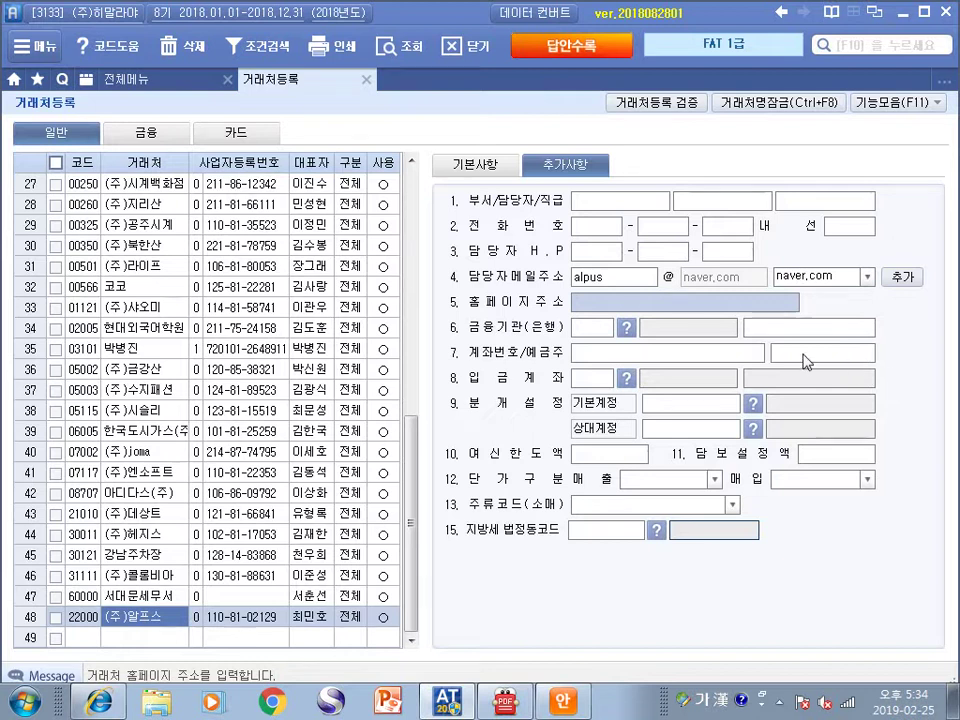
Close 거래처등록 and go to exam problem 2 on correcting the prior-period balance sheet, on page 10 of the PDF
left_click(366, 83)
key("alt+Tab")
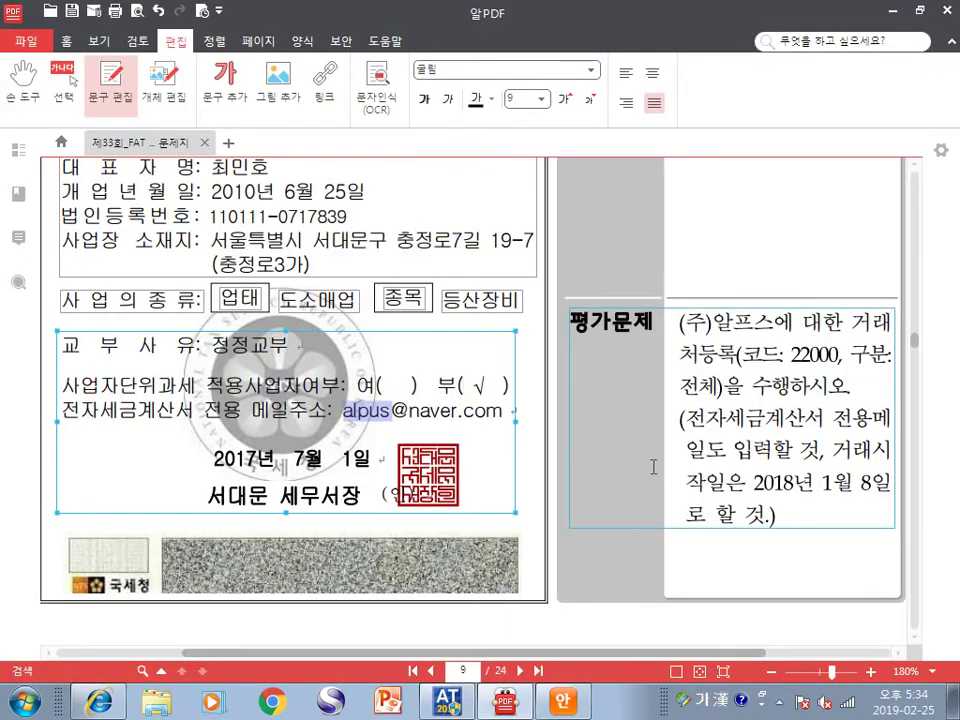
left_click(660, 470)
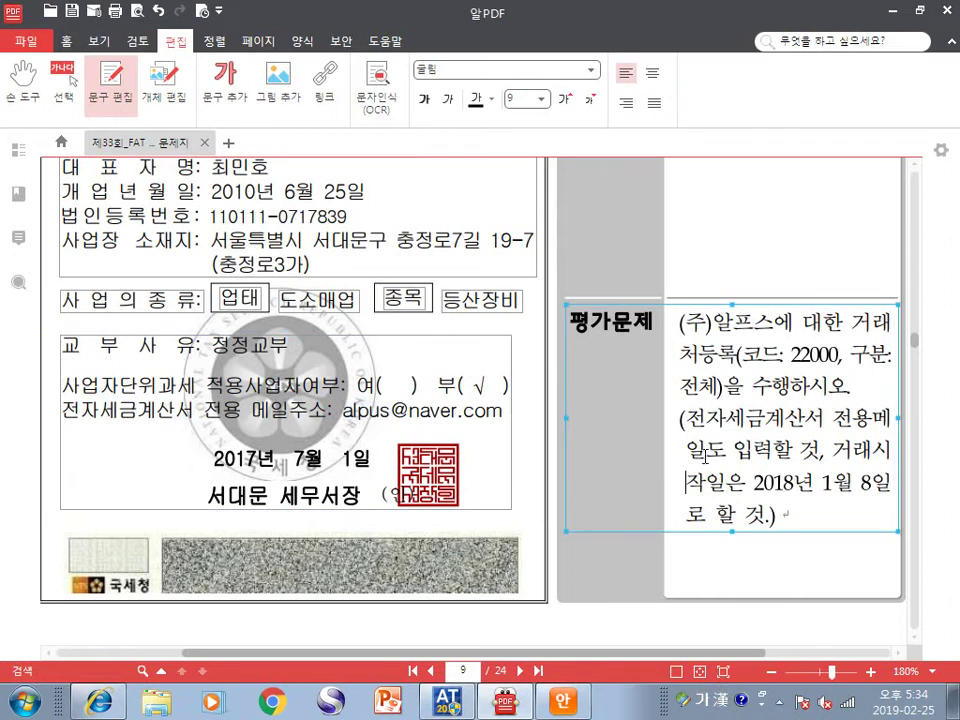
scroll(706, 457, "down", 10)
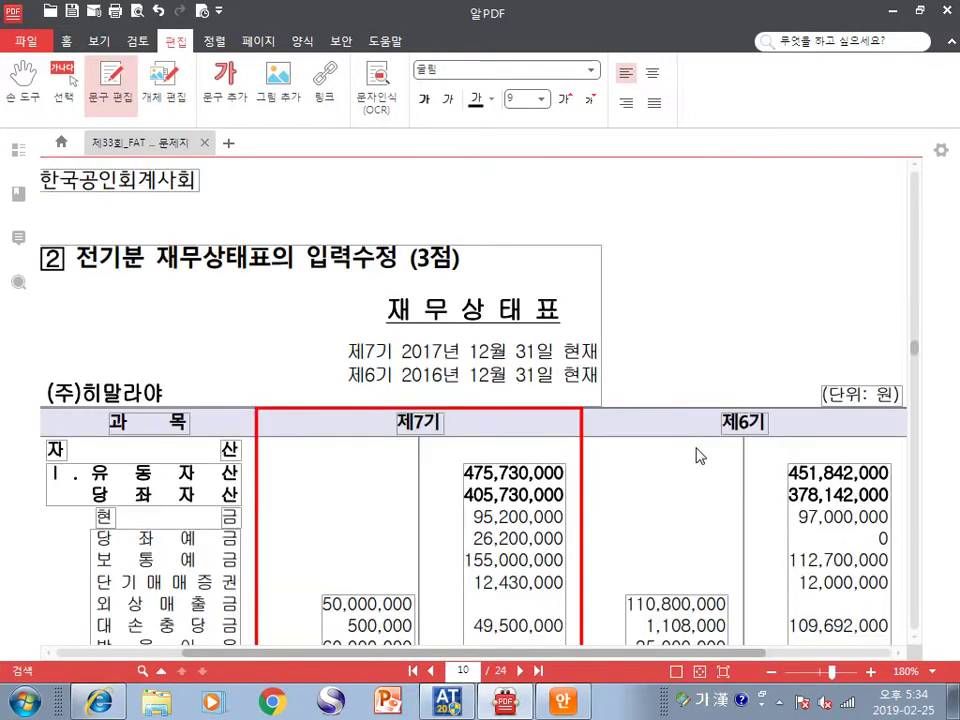
scroll(700, 456, "down", 3)
left_click_drag(628, 649, 615, 652)
scroll(590, 502, "up", 3)
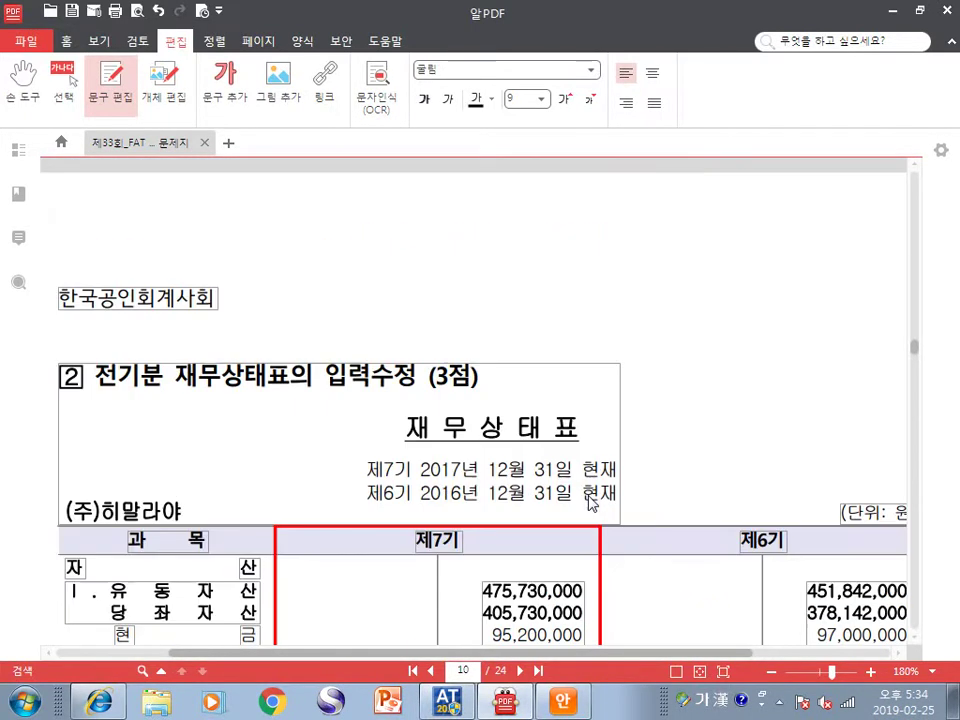
Colour the words 전기분 재무상태표 red in the heading of exam problem 2
left_click_drag(118, 377, 386, 385)
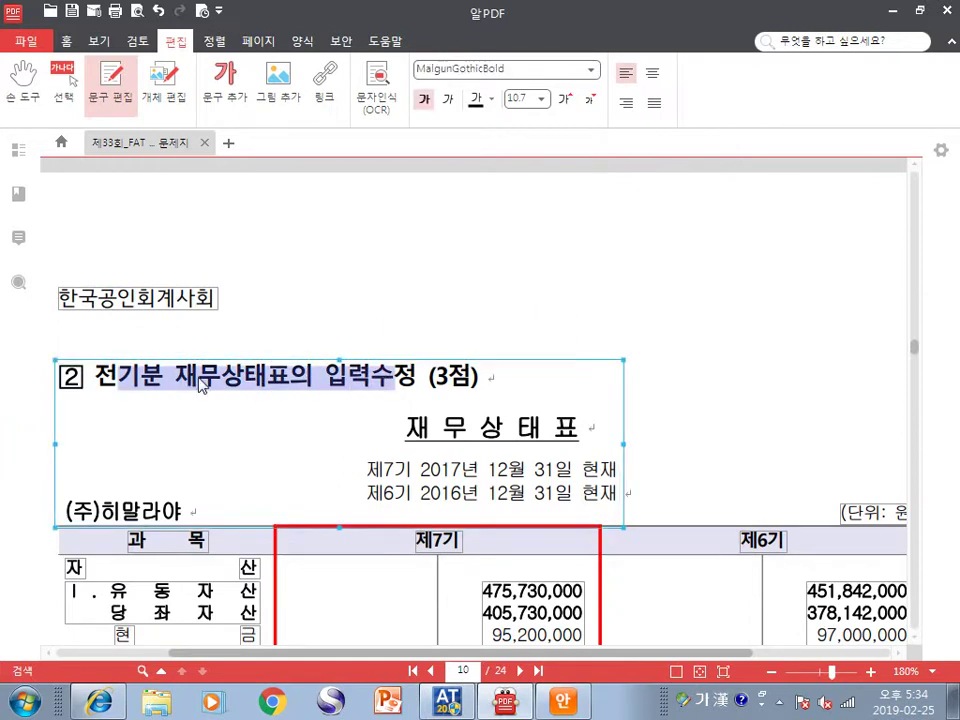
left_click_drag(177, 380, 205, 378)
left_click_drag(95, 377, 290, 380)
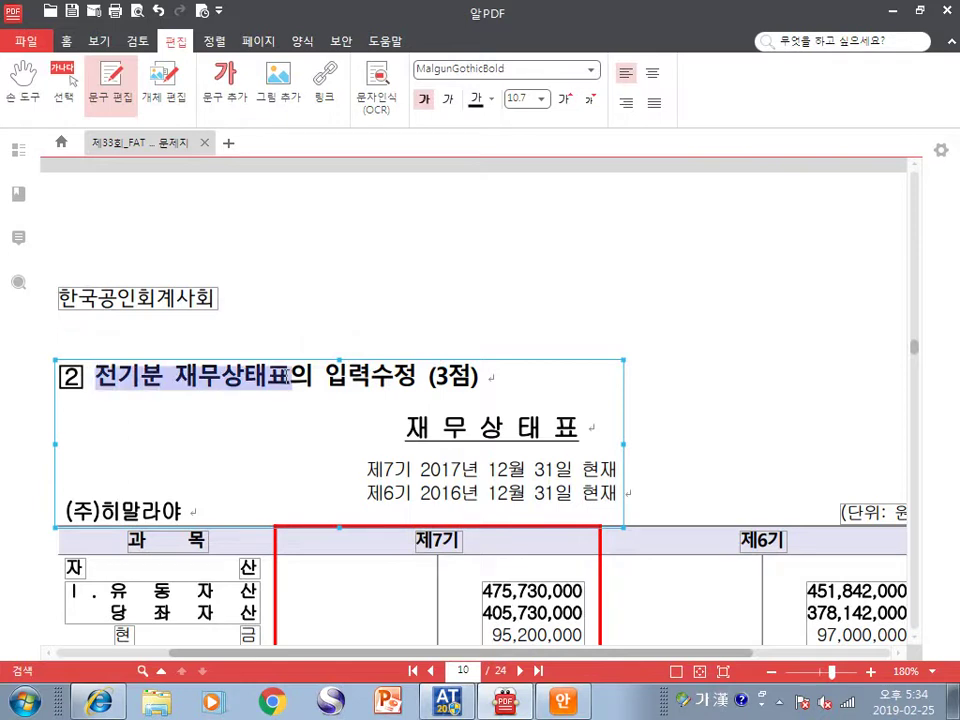
left_click(491, 98)
left_click(478, 241)
left_click(416, 316)
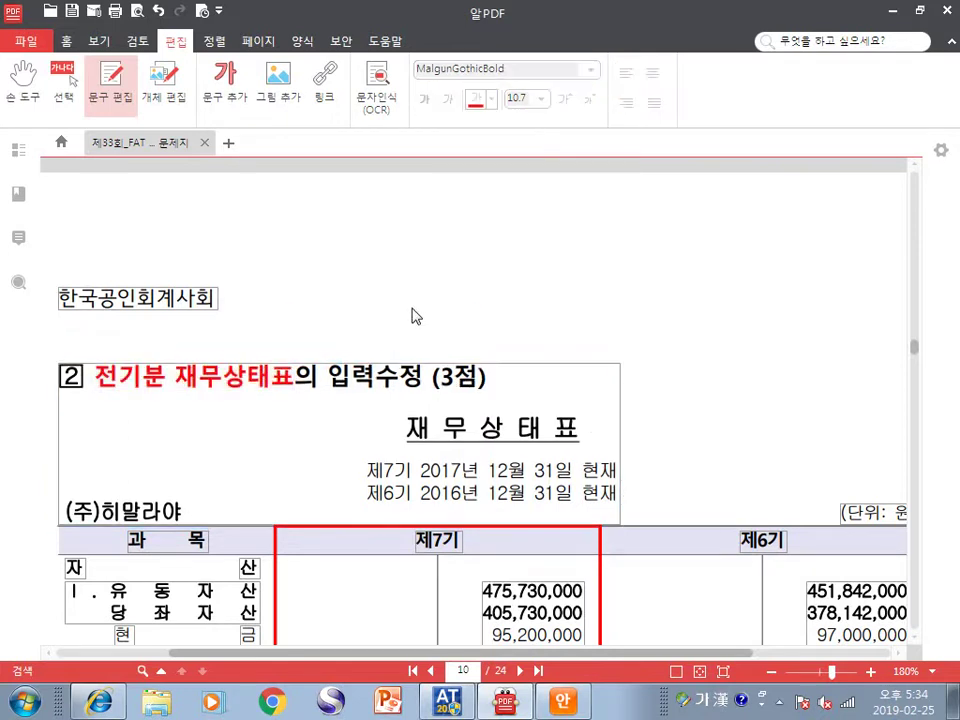
Open 전기분 재무상태표 in the accounting program, and return to the 재무상태표 in the exam PDF for comparison
key("alt+Tab")
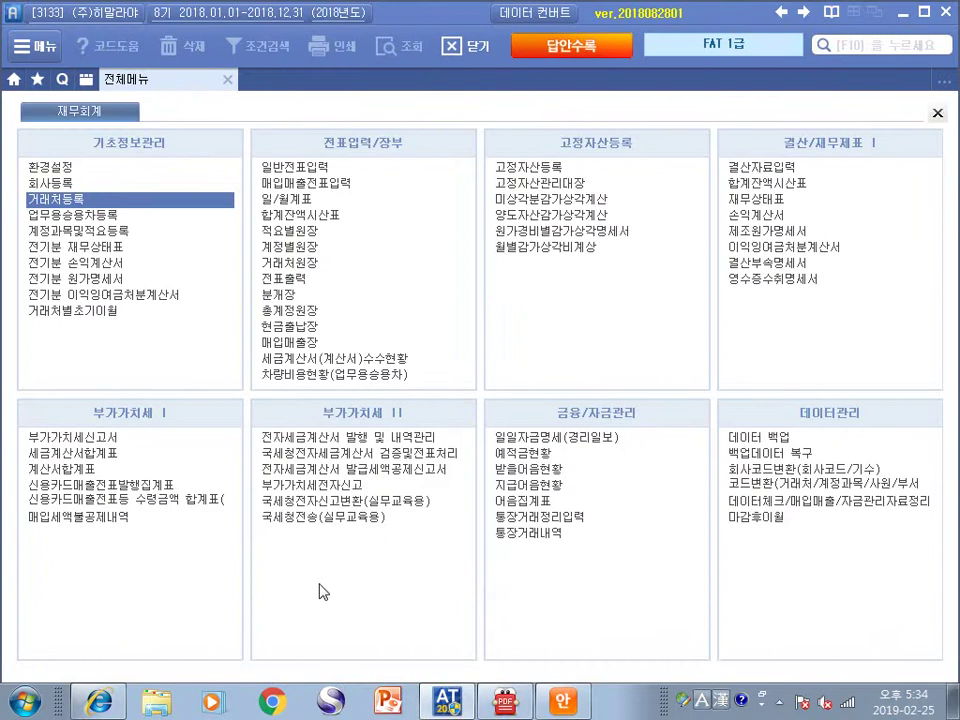
left_click(100, 246)
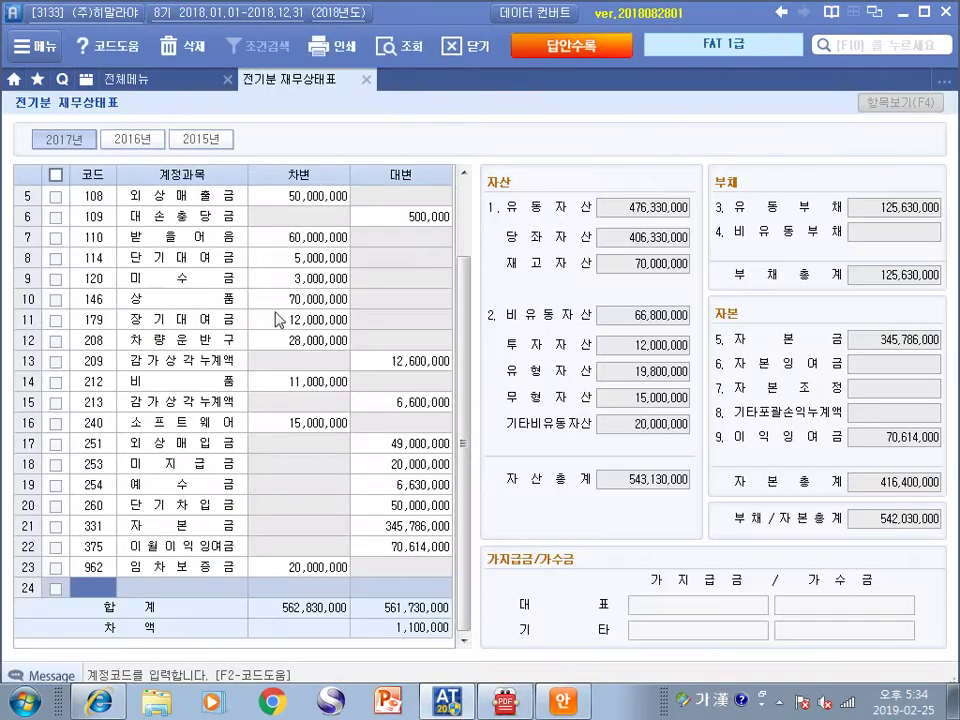
key("alt+Tab")
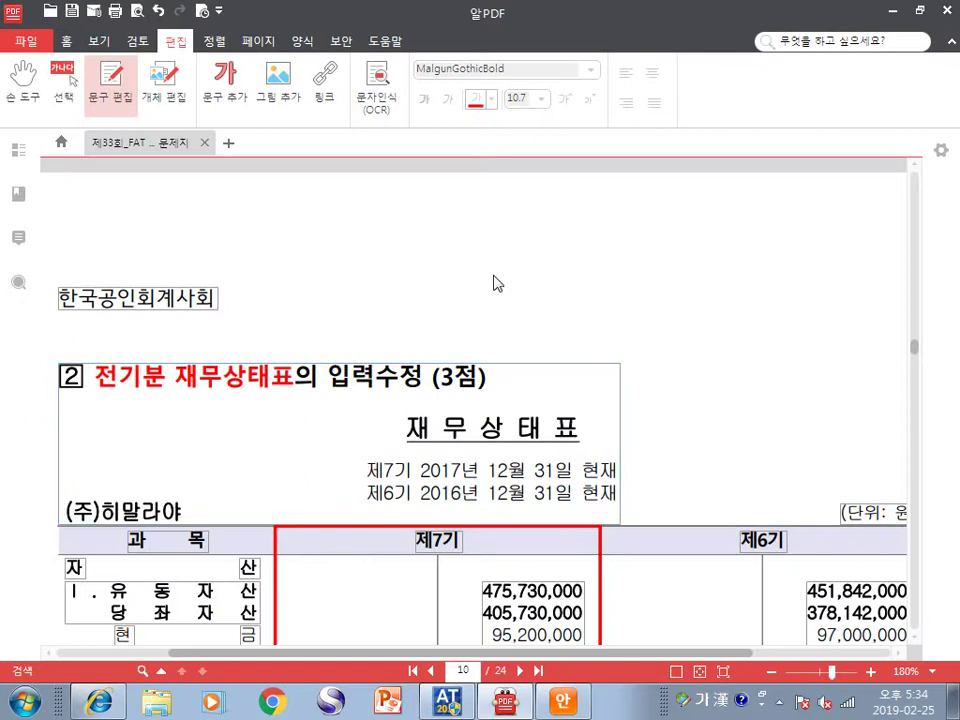
scroll(495, 281, "down", 5)
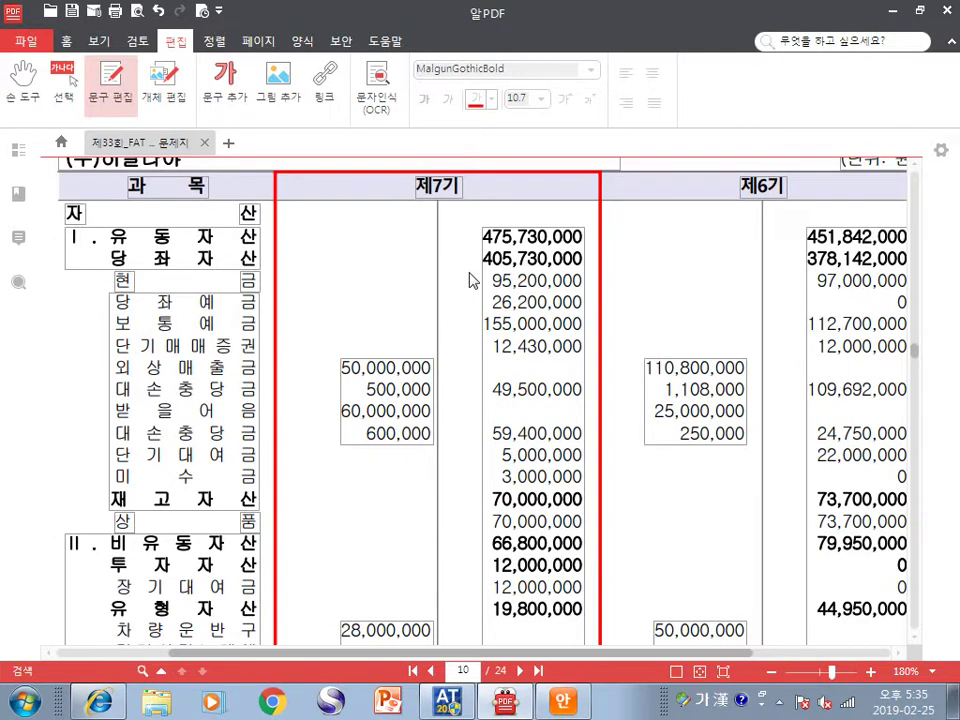
scroll(707, 264, "up", 2)
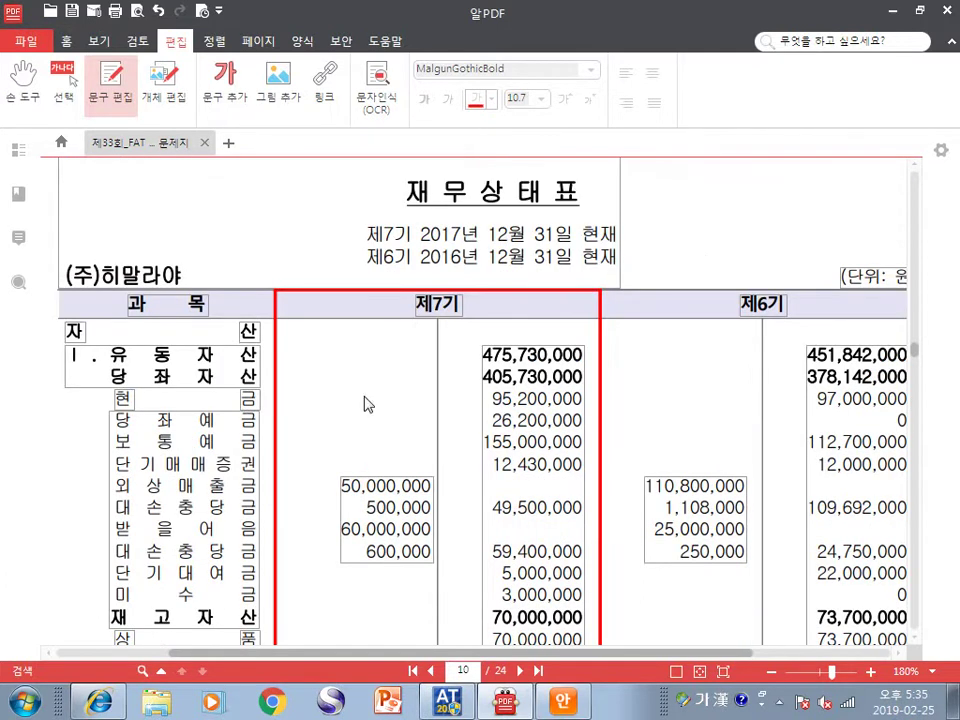
Examine the 제6기 and 제7기 period dates and the 제7기 당좌자산 total in the exam's balance sheet
left_click(368, 257)
left_click_drag(370, 257, 463, 258)
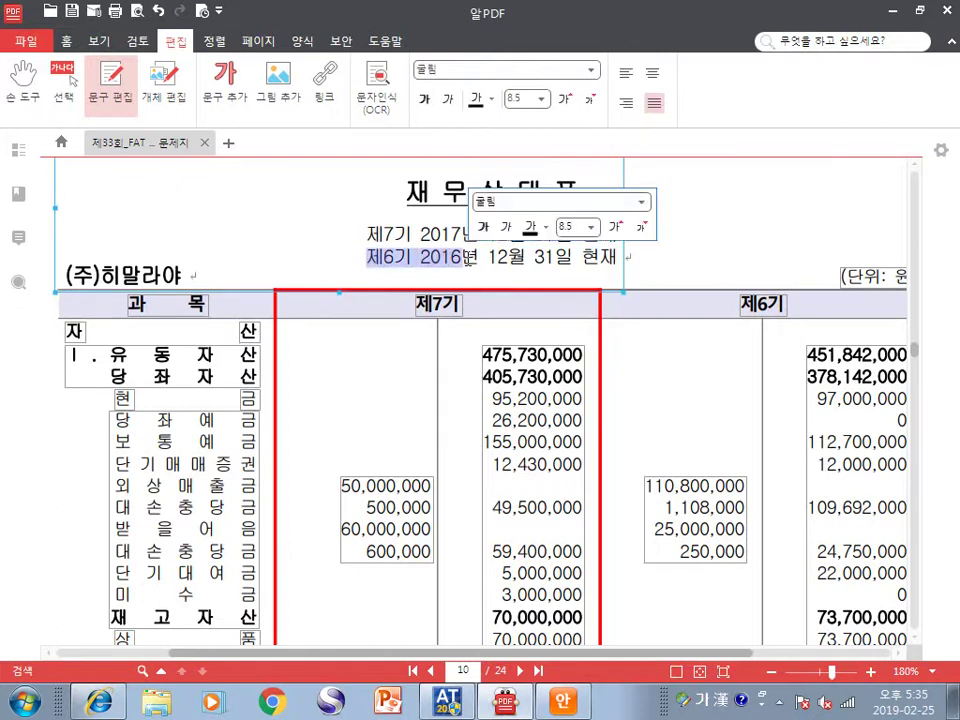
left_click_drag(364, 234, 533, 234)
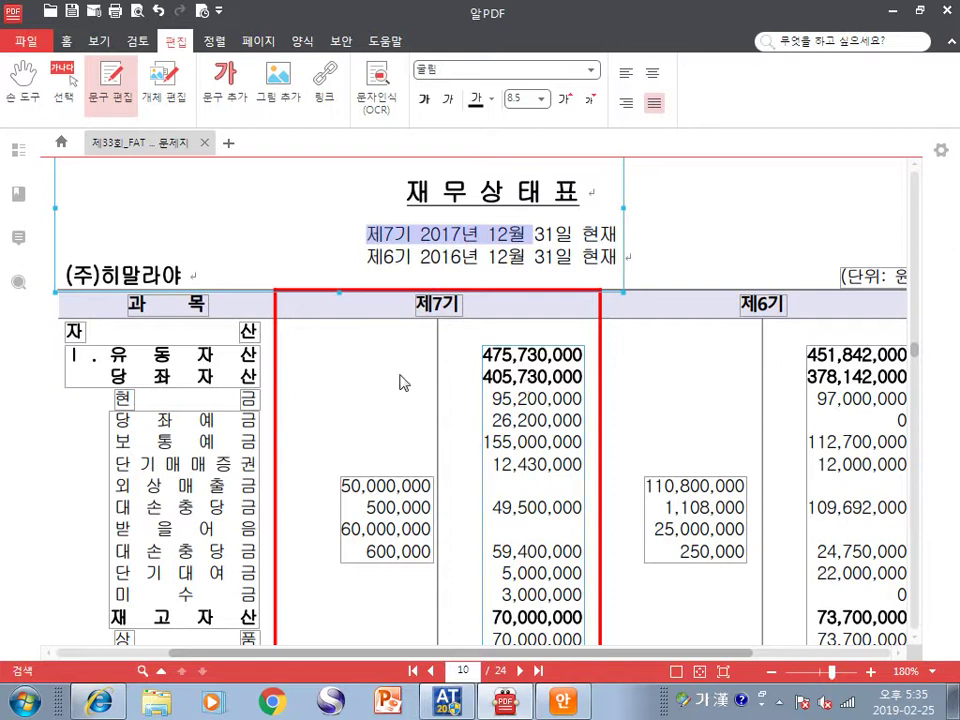
left_click_drag(147, 373, 211, 373)
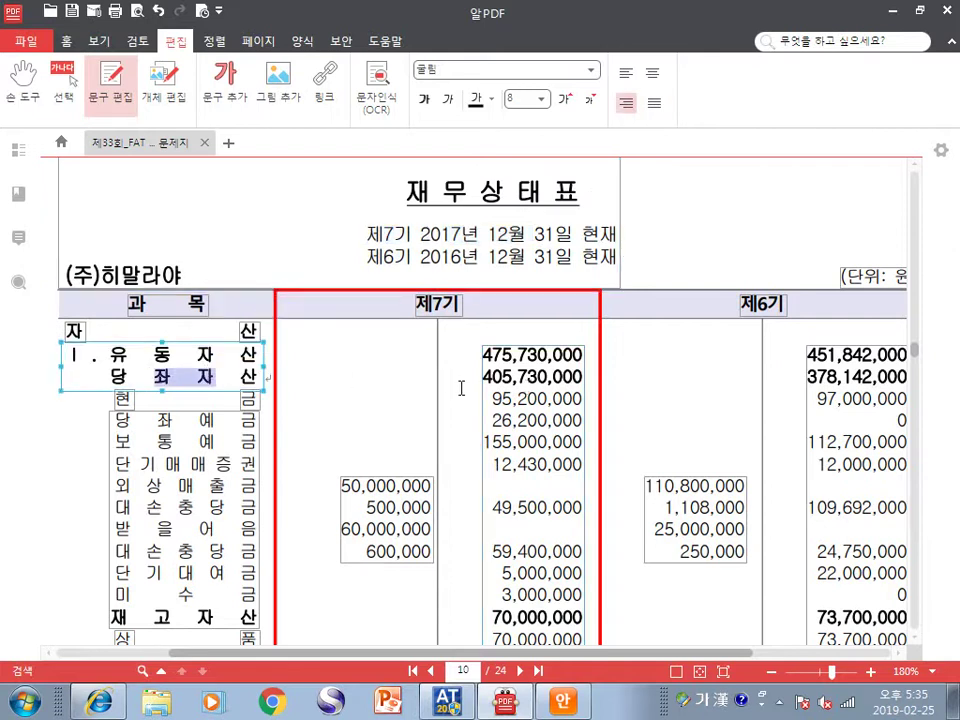
left_click_drag(483, 377, 548, 377)
left_click(517, 345)
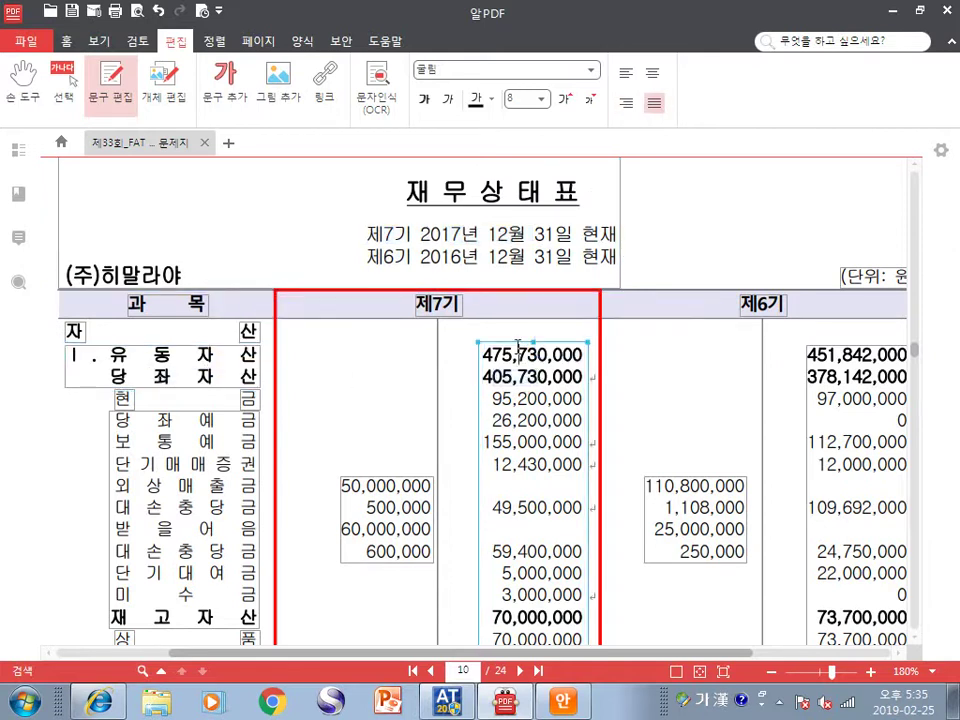
Examine the 제7기 amounts of 단기매매증권, 외상매출금 with its 대손충당금, and 현금 in the exam's balance sheet
left_click_drag(493, 464, 567, 464)
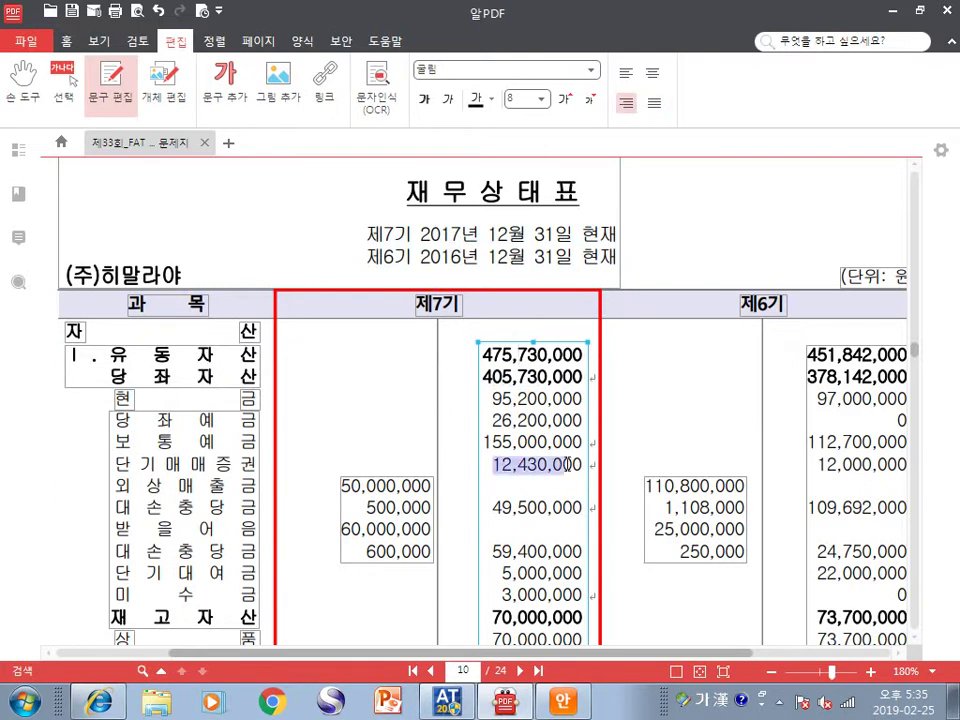
left_click_drag(366, 508, 425, 508)
left_click_drag(493, 508, 570, 515)
left_click_drag(367, 508, 428, 508)
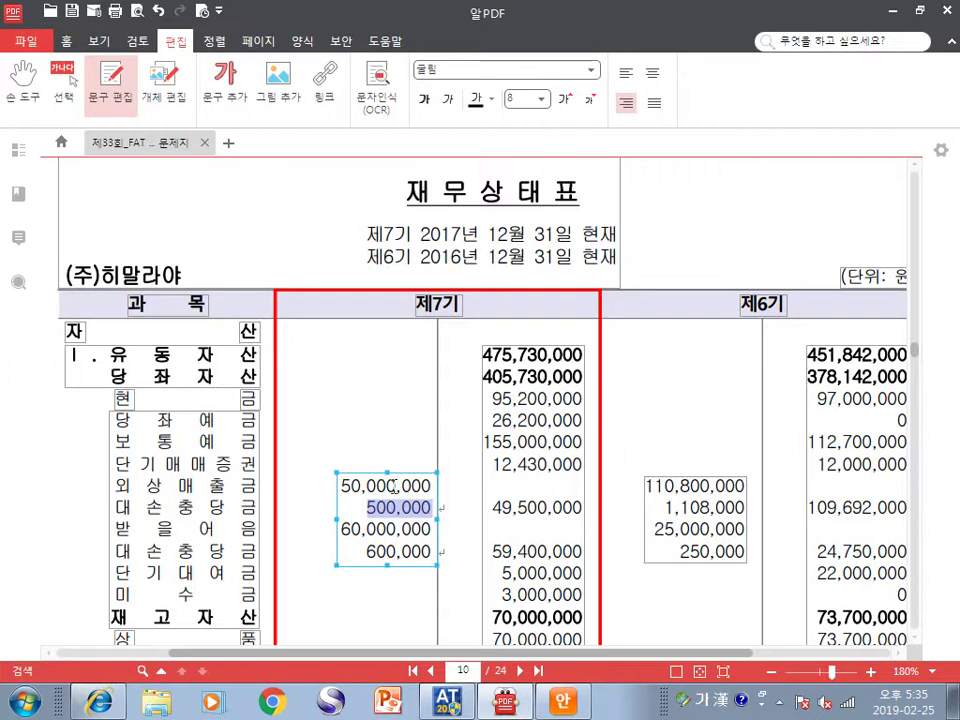
left_click(243, 398)
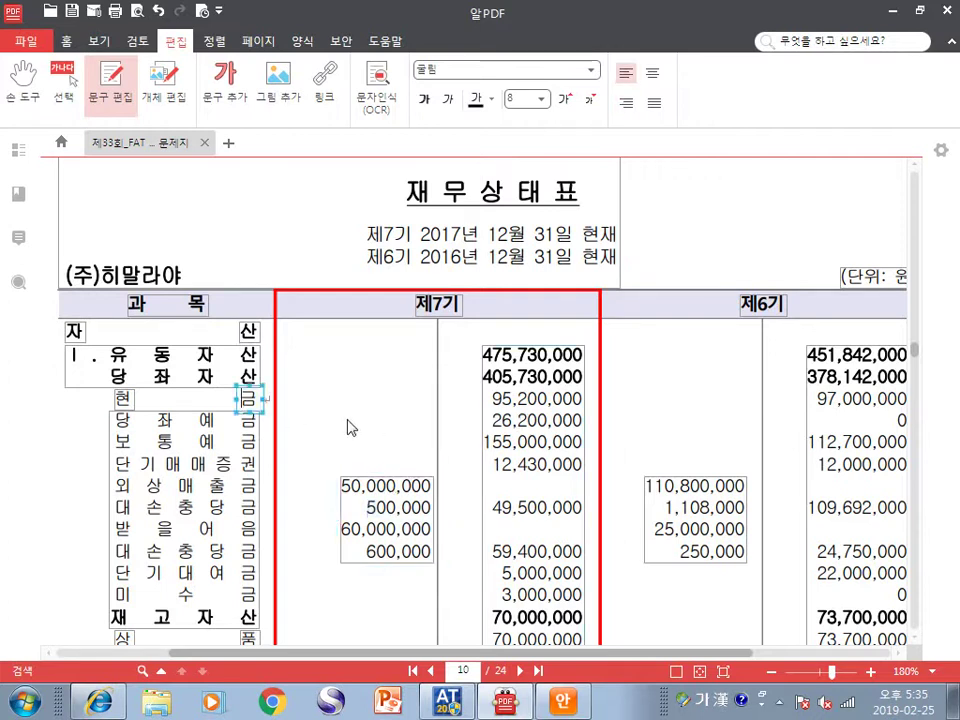
left_click_drag(487, 401, 557, 401)
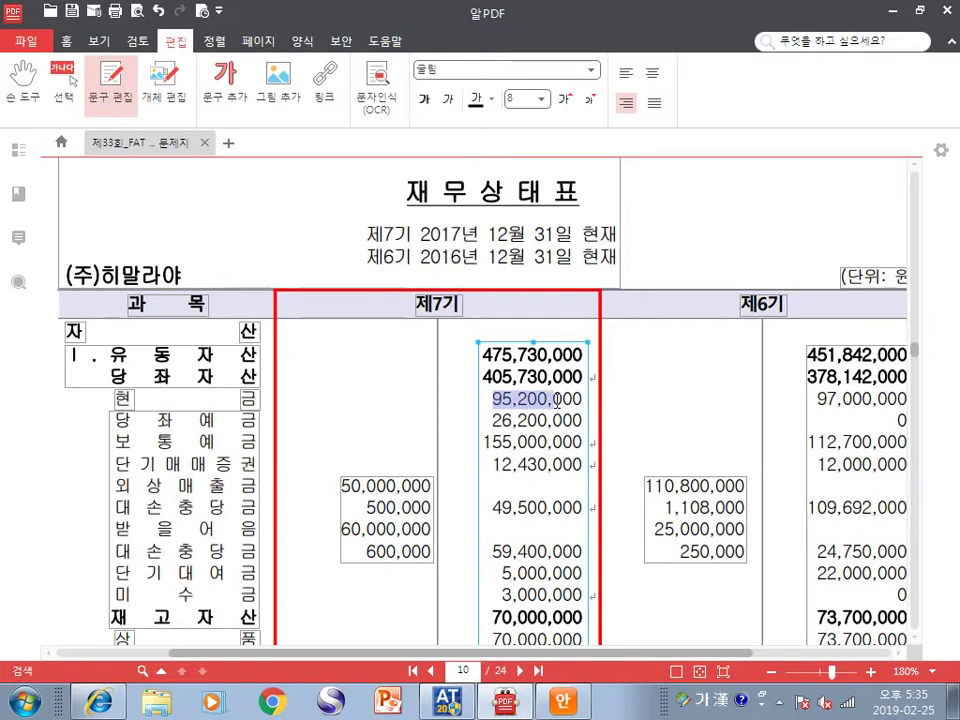
Check the 2017 현금 and 당좌예금 amounts in the program's 전기분 재무상태표 against the exam's balance sheet
key("alt+Tab")
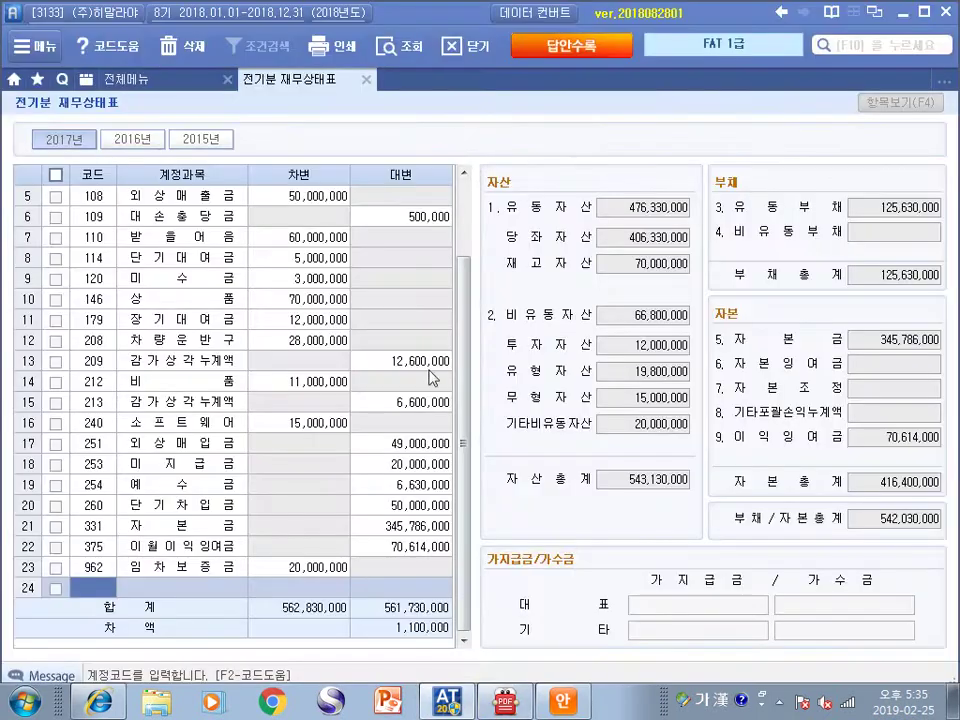
left_click(317, 197)
scroll(452, 308, "up", 2)
left_click(315, 197)
left_click(312, 215)
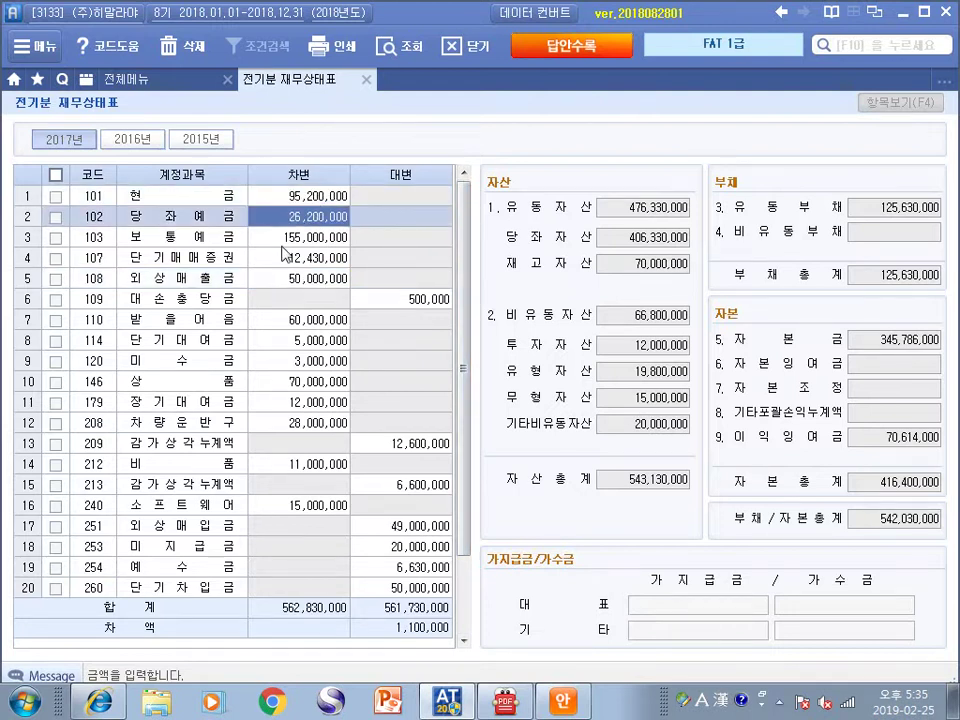
Compare the 2017 amounts of 당좌예금, 보통예금 and 단기매매증권 in 전기분 재무상태표 with the exam PDF's 제7기 balance sheet
key("alt+Tab")
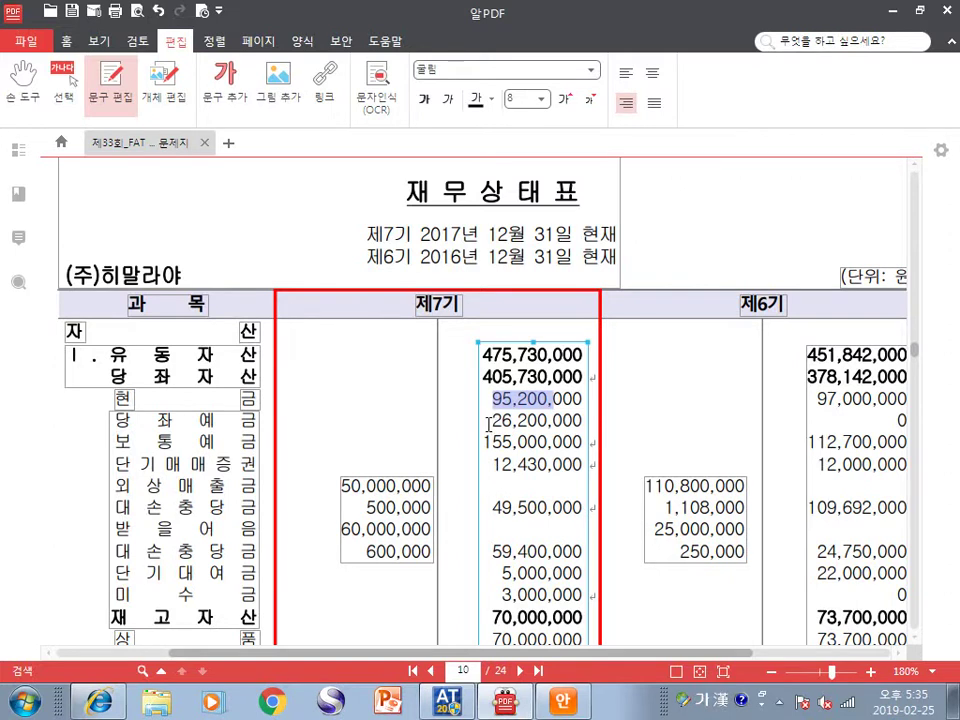
left_click_drag(488, 420, 582, 420)
key("alt+Tab")
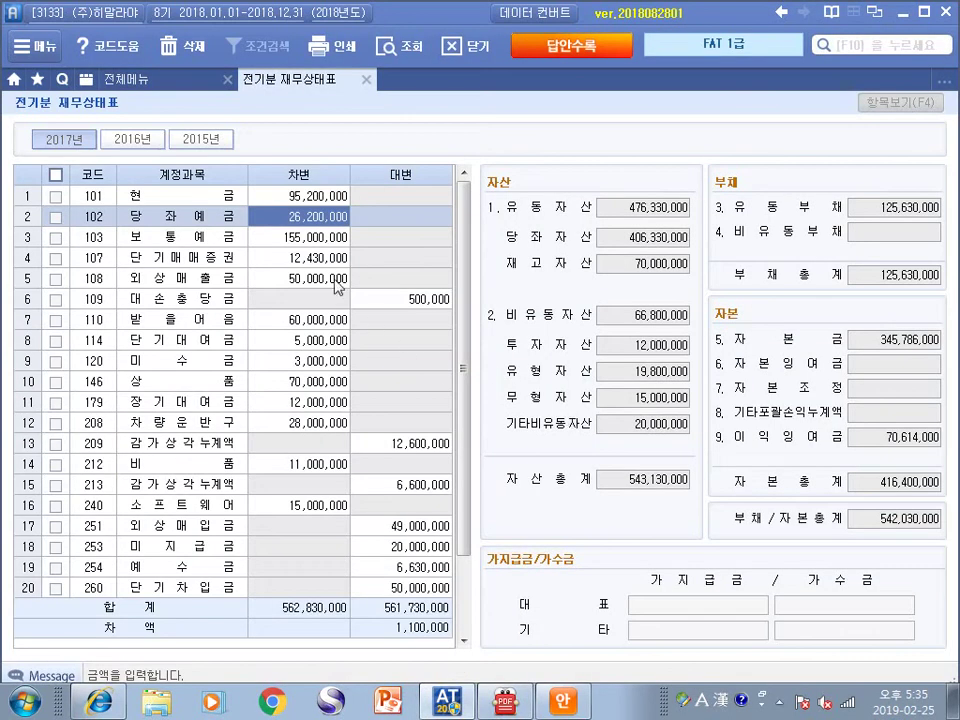
left_click(301, 238)
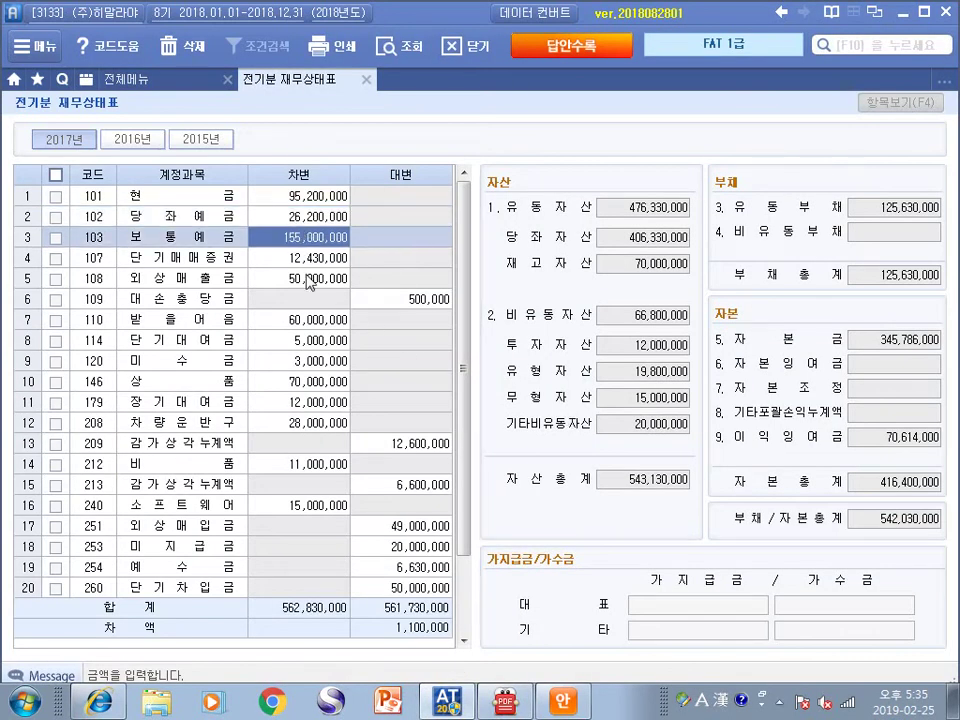
key("alt+Tab")
left_click_drag(484, 441, 584, 447)
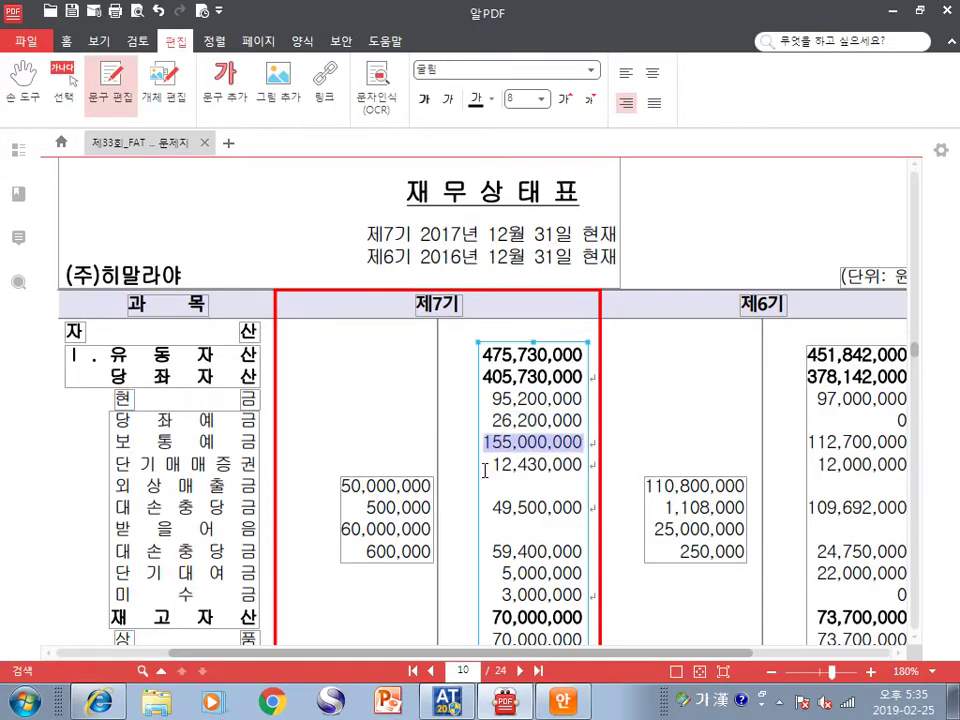
left_click_drag(493, 467, 583, 466)
key("alt+Tab")
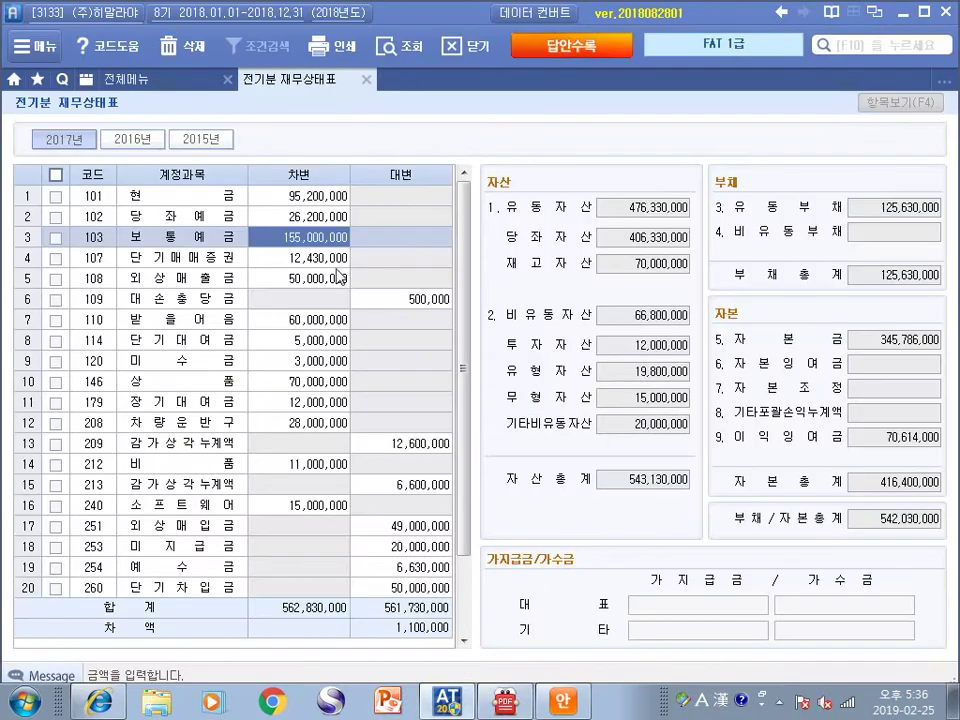
left_click(321, 258)
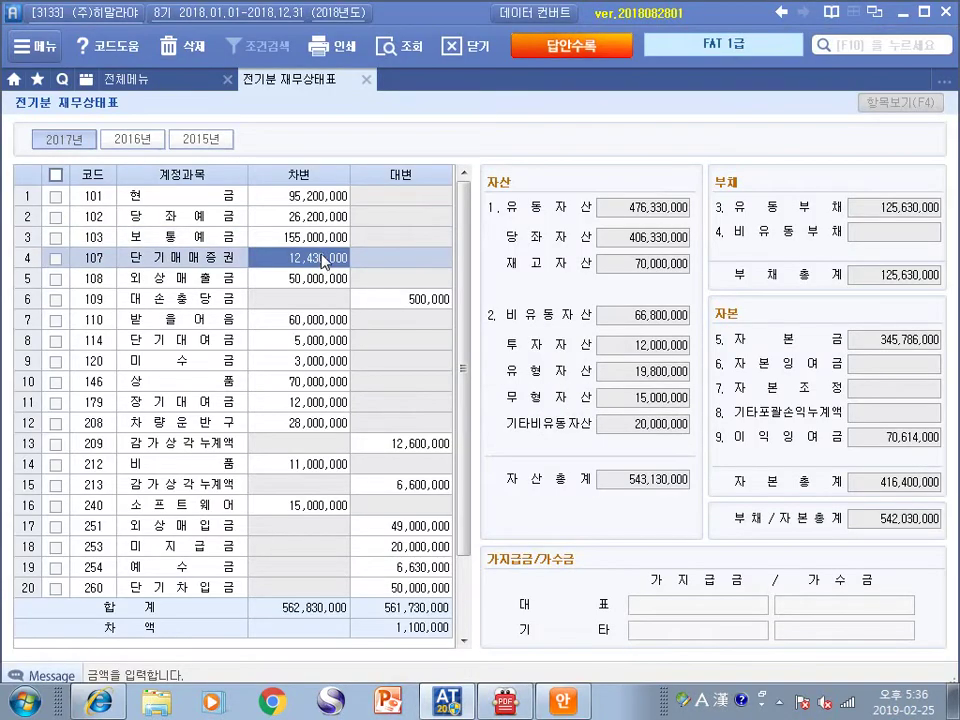
Compare the 외상매출금 amount and its 대손충당금 (code 109) in the program with the exam's 제7기 column
left_click(318, 276)
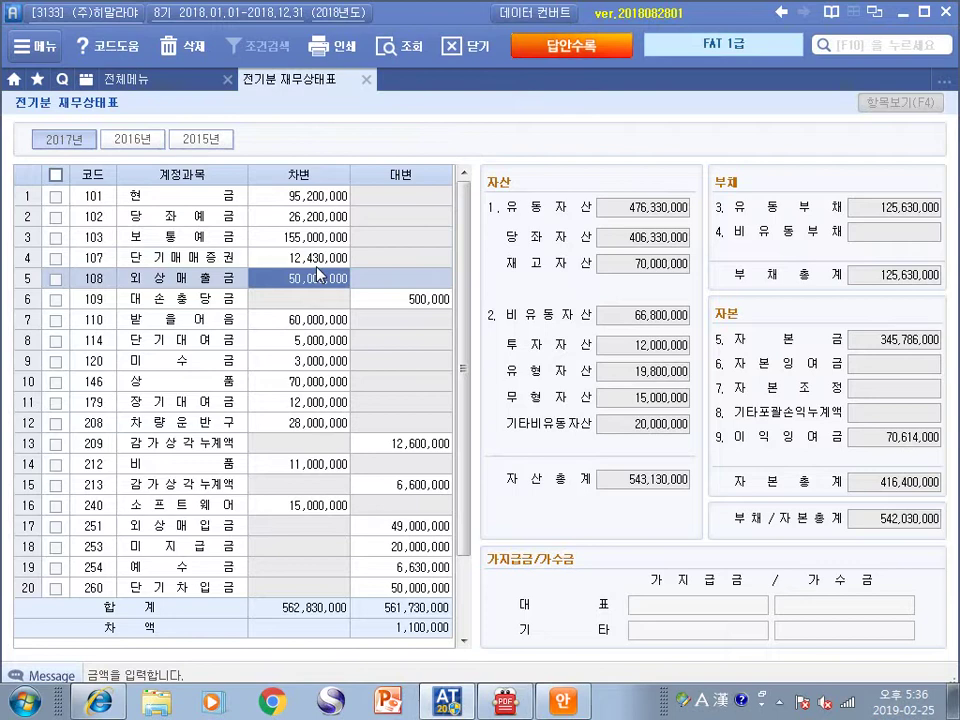
key("alt+Tab")
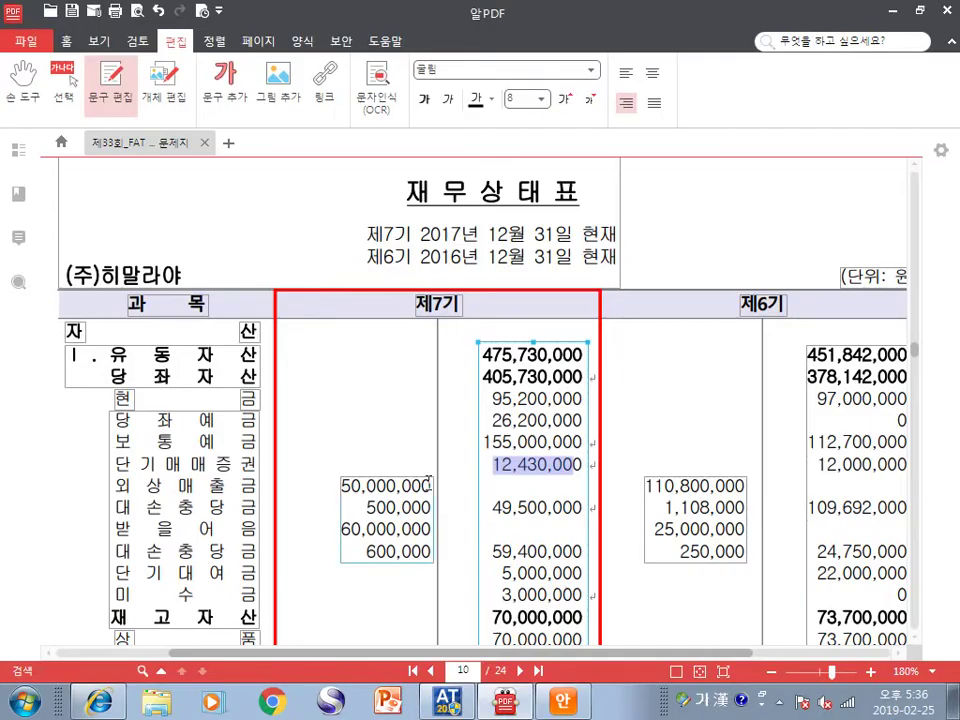
left_click_drag(344, 486, 430, 486)
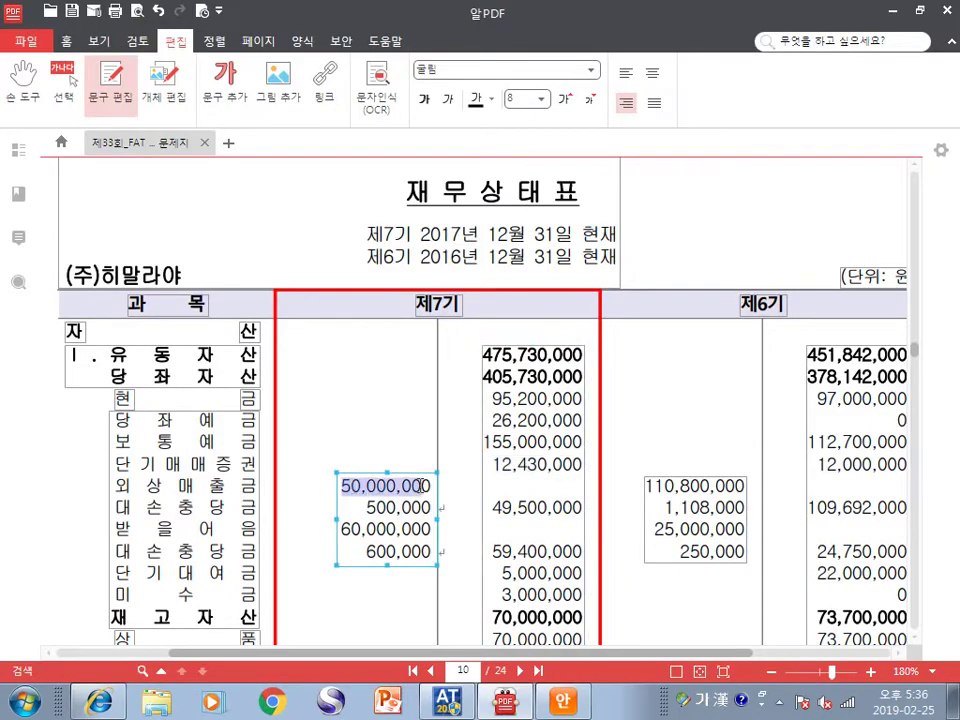
left_click(369, 507)
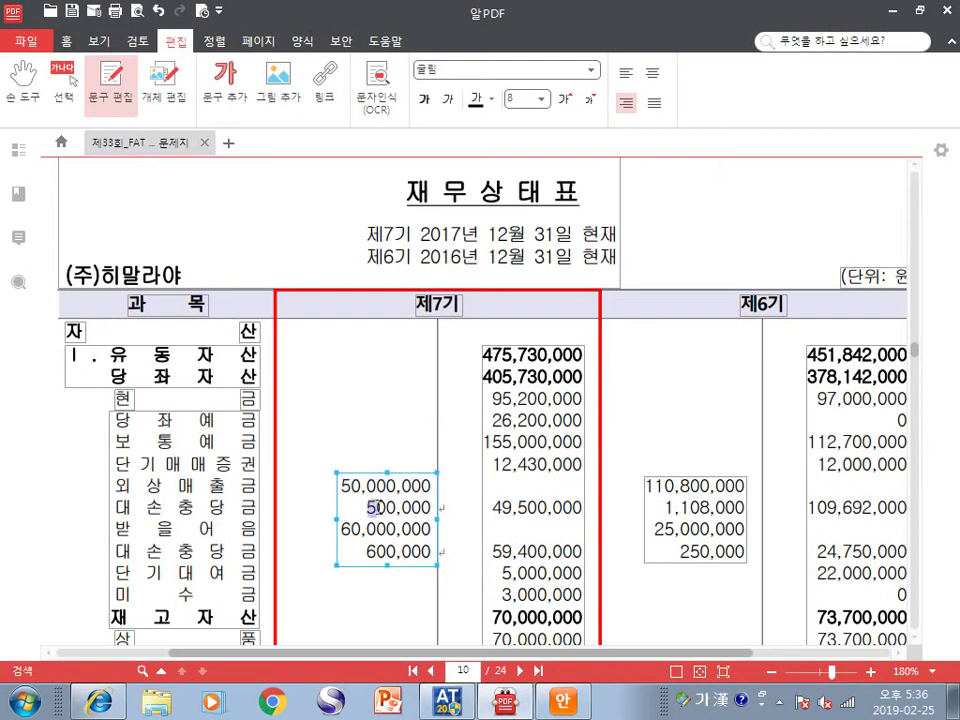
left_click_drag(369, 507, 431, 507)
key("alt+Tab")
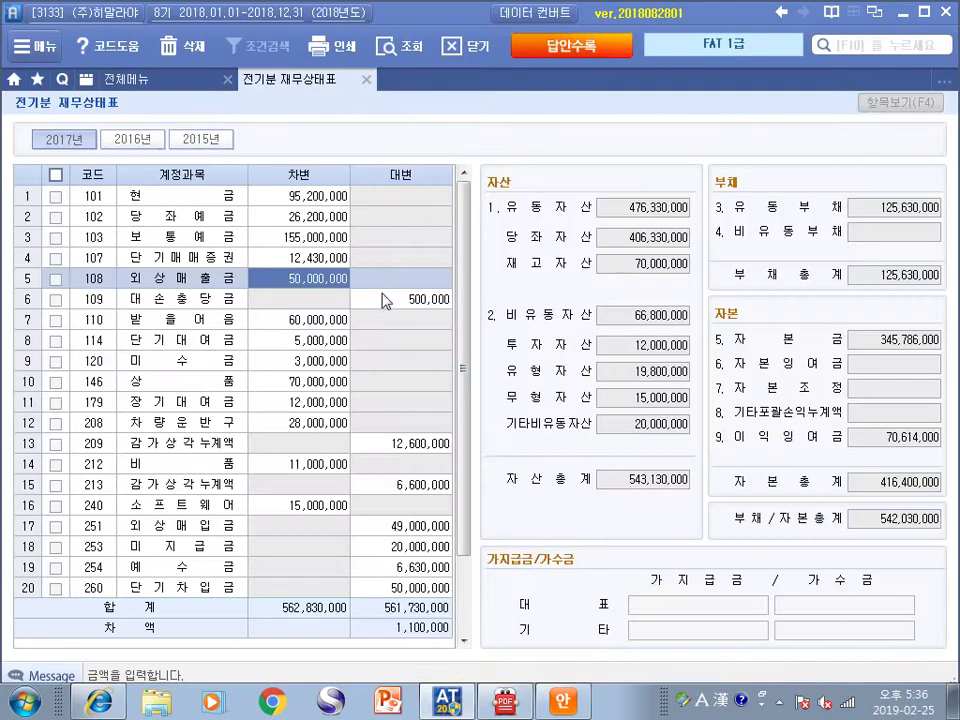
key("Return")
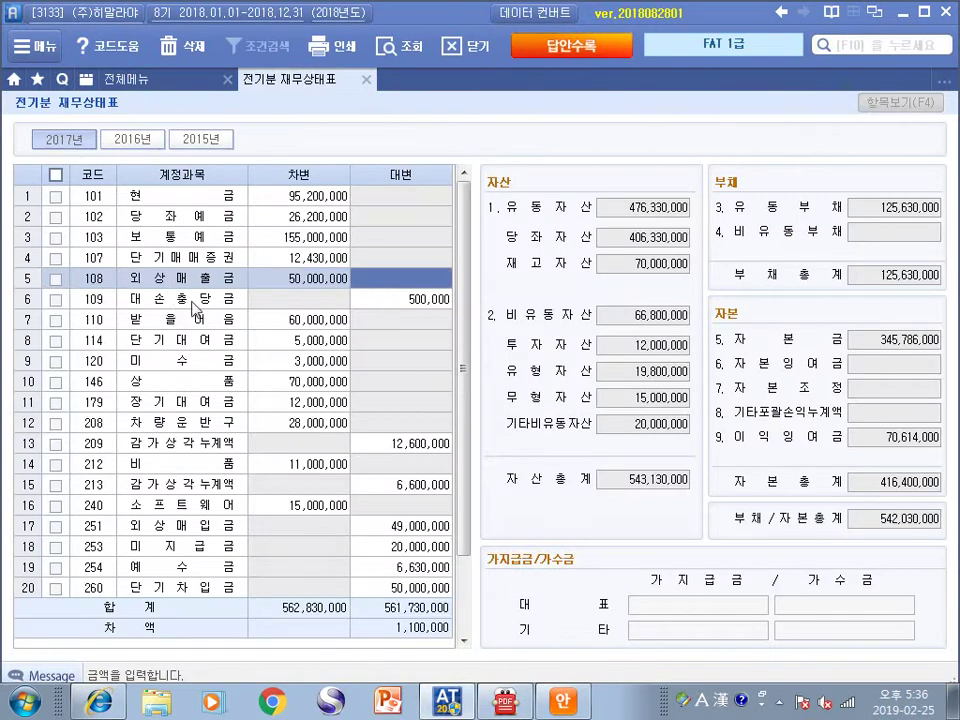
left_click(396, 299)
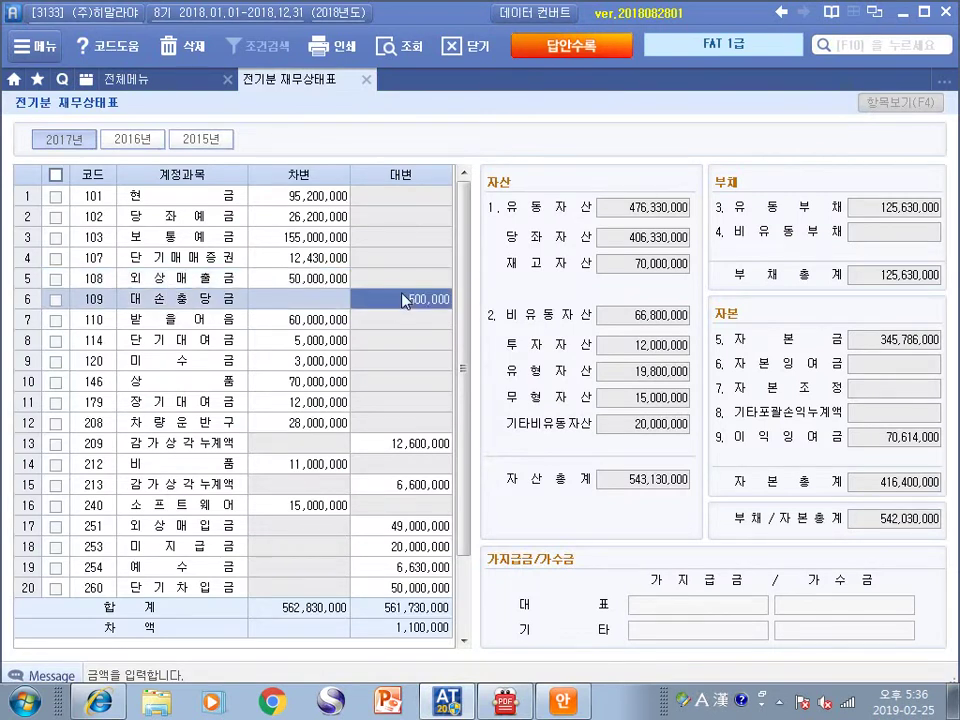
Compare the 받을어음 amount and its 대손충당금 in the exam's 제7기 column with the program's account rows
left_click(302, 319)
key("alt+Tab")
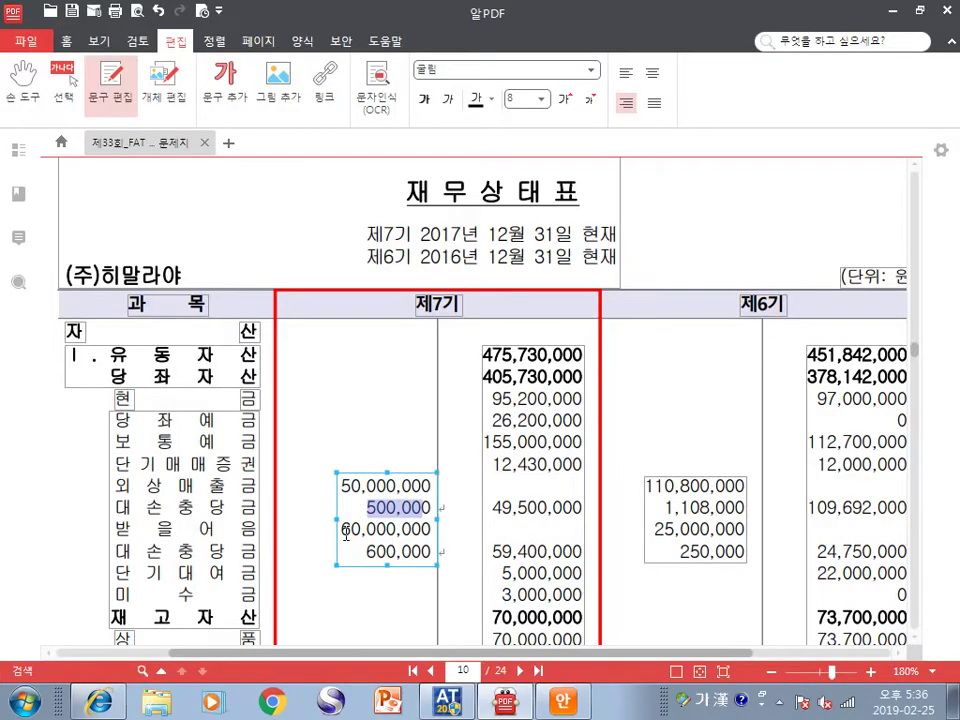
left_click_drag(346, 532, 418, 532)
left_click_drag(366, 551, 428, 548)
key("alt+Tab")
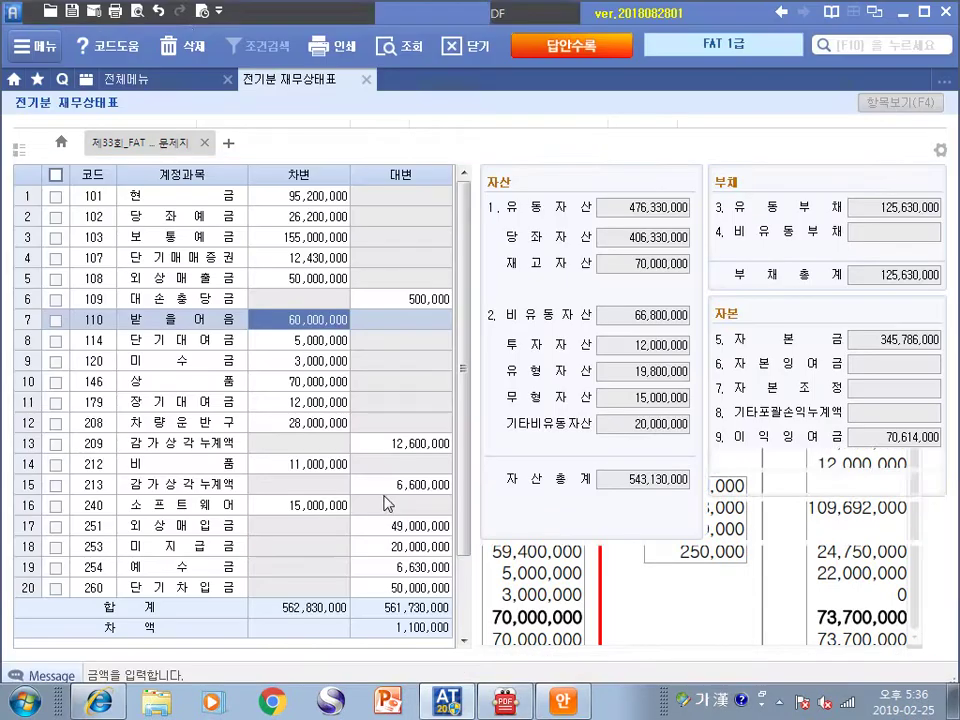
left_click(313, 340)
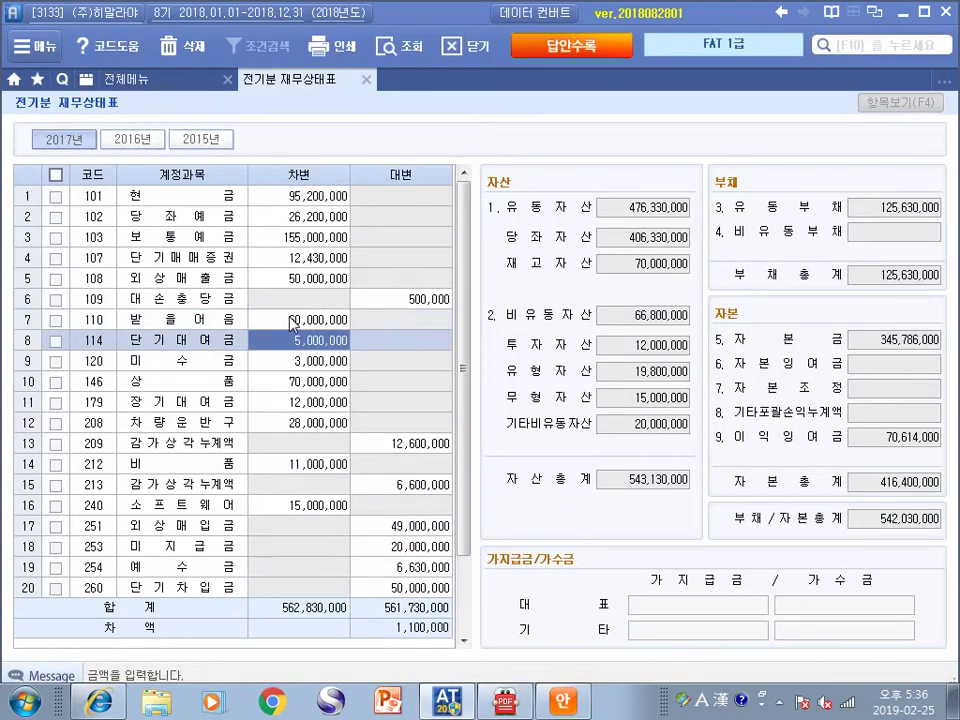
left_click(290, 322)
left_click(289, 332)
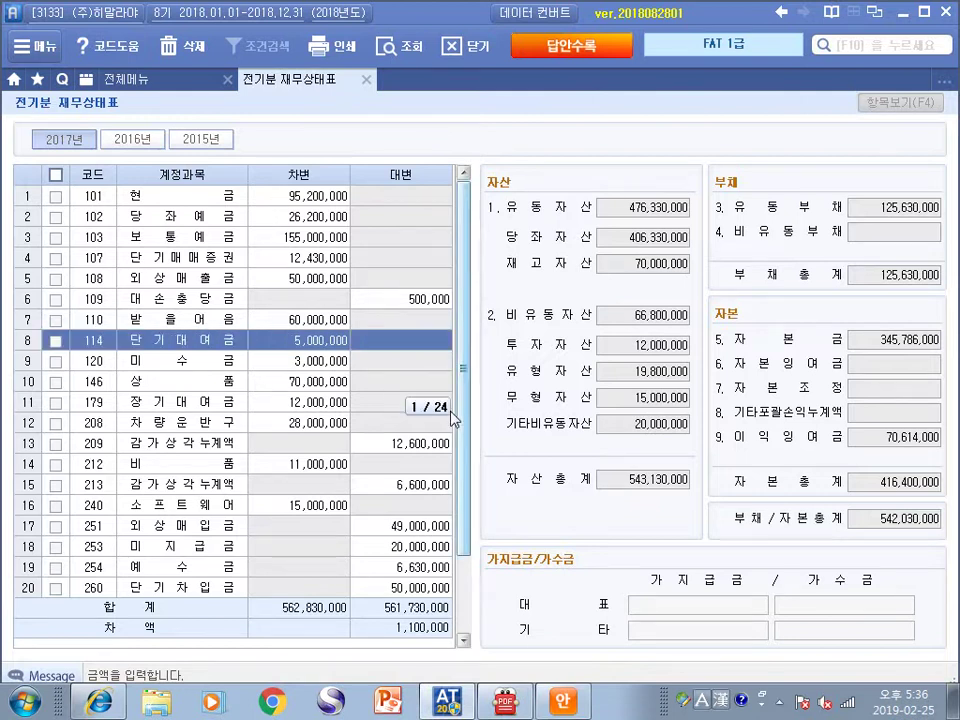
Add the 대손충당금 account for 받을어음, code 111, in the empty row below 임차보증금 with a credit amount of 600,000
left_click_drag(453, 418, 457, 493)
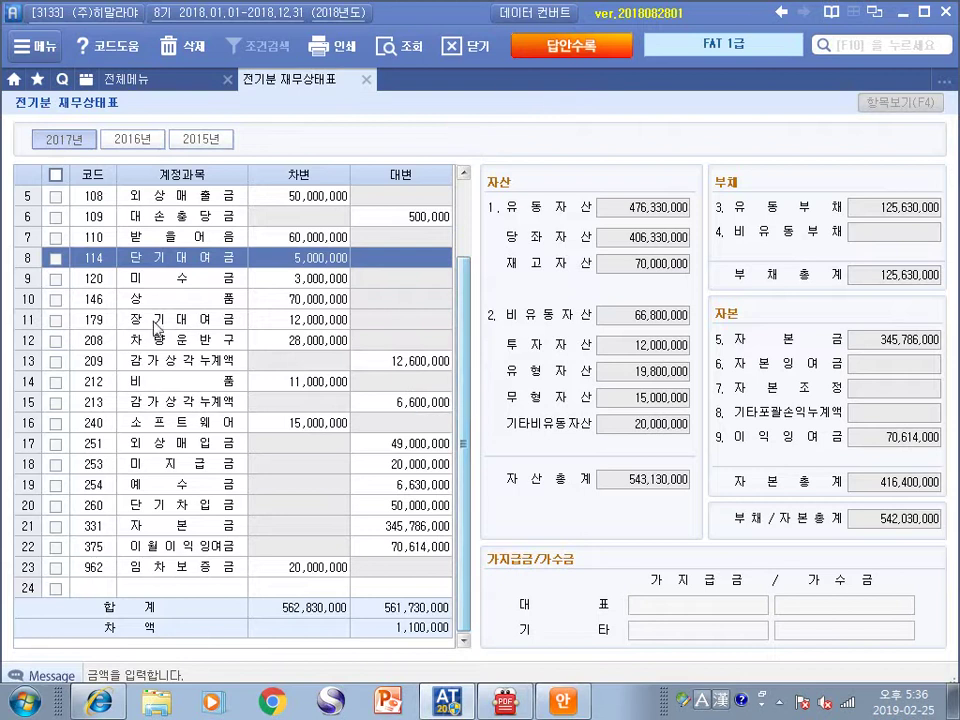
left_click(92, 230)
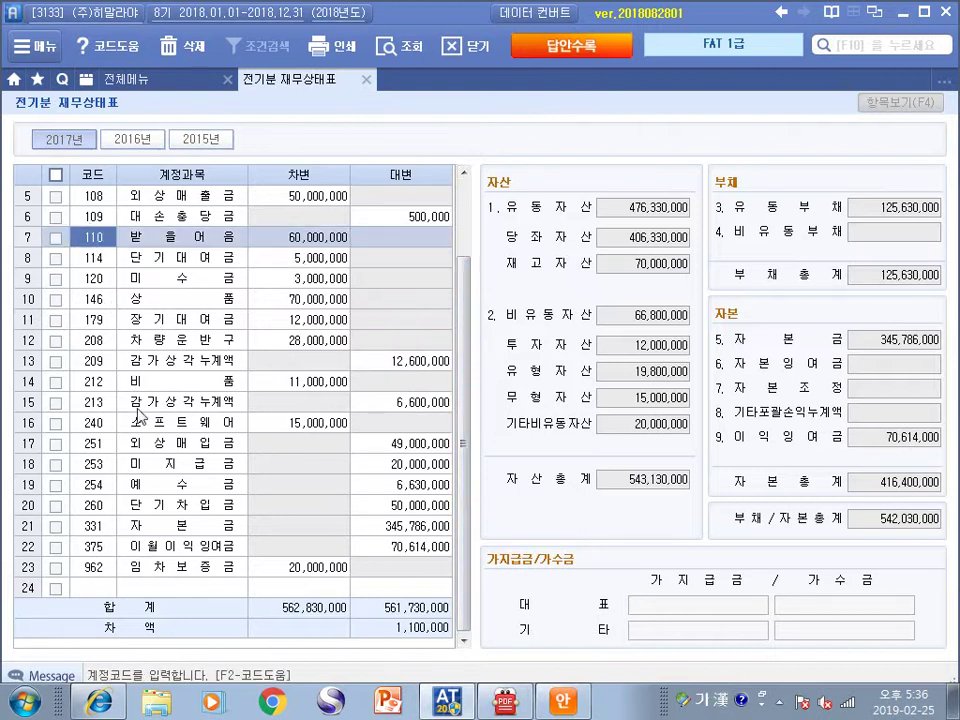
left_click(90, 582)
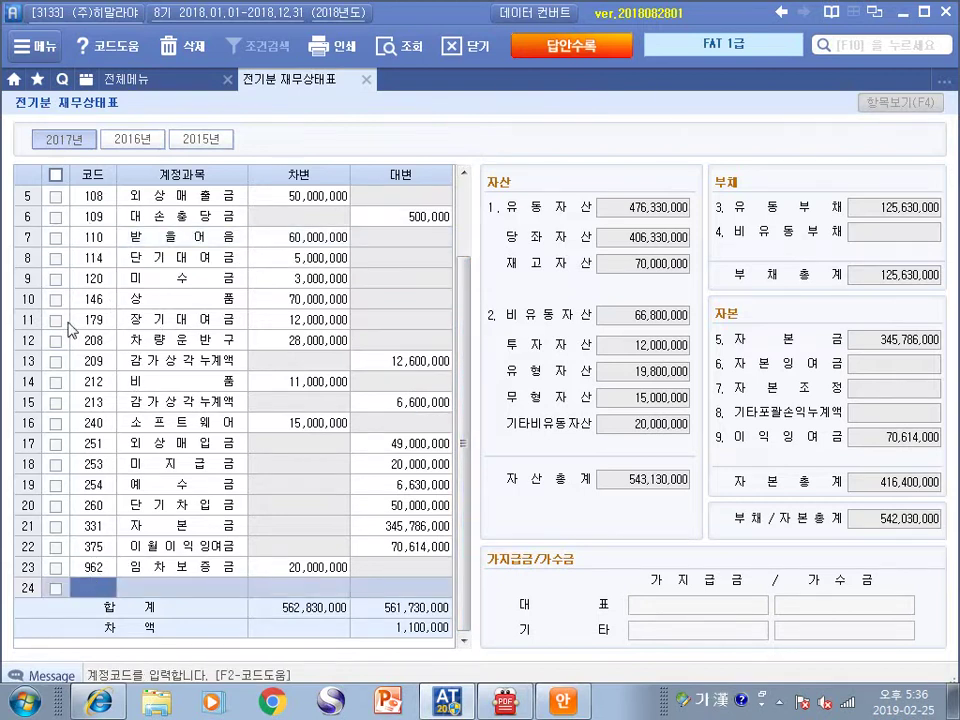
left_click(86, 232)
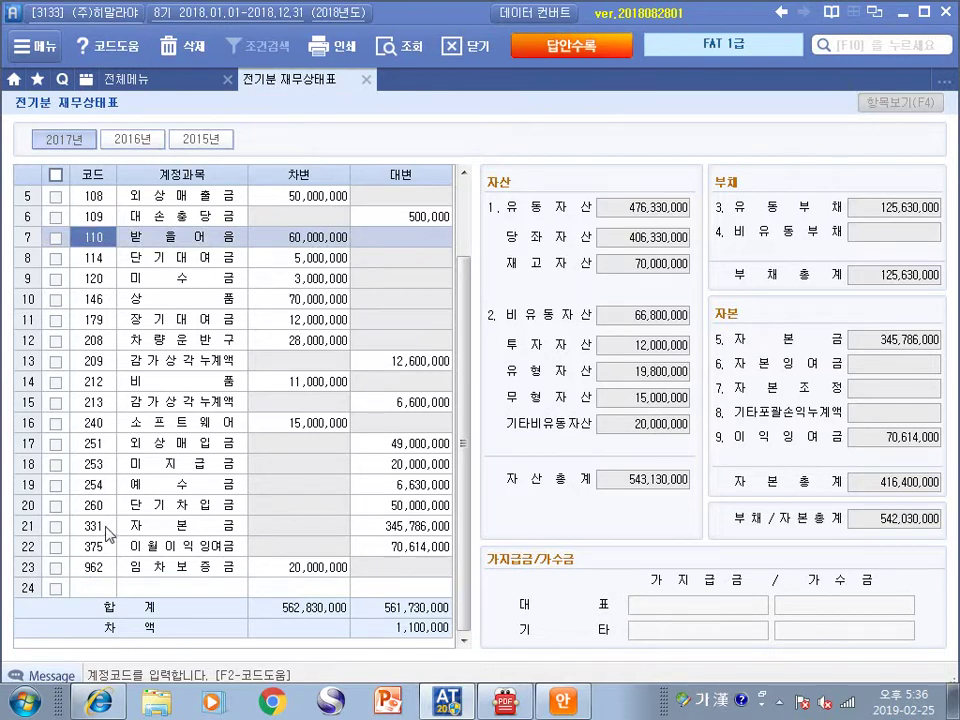
left_click(93, 581)
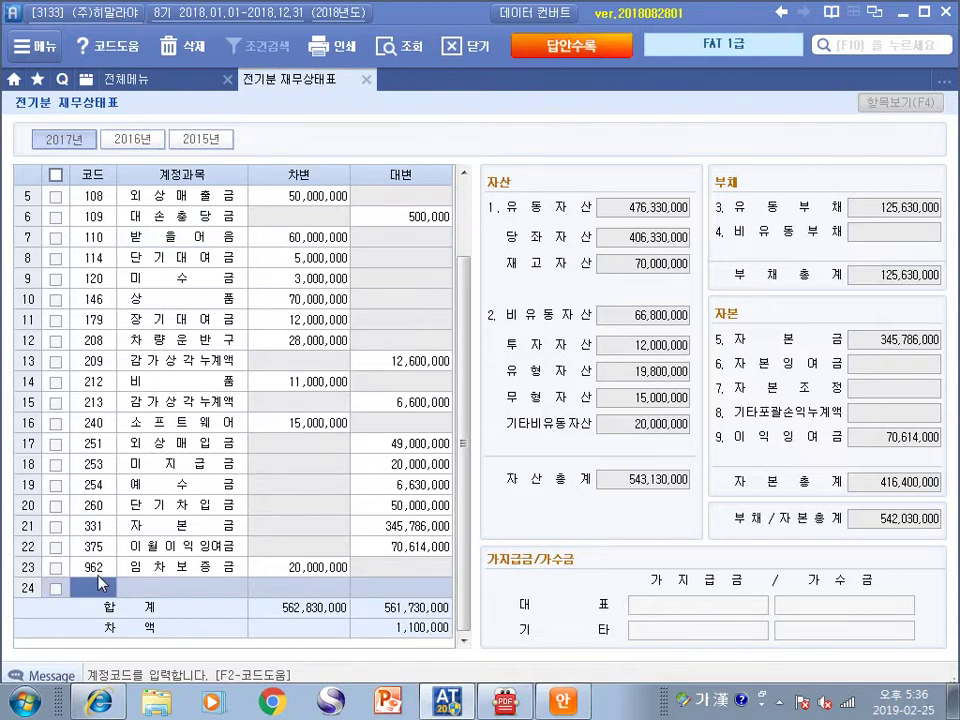
type("대손")
key("Return")
key("Down")
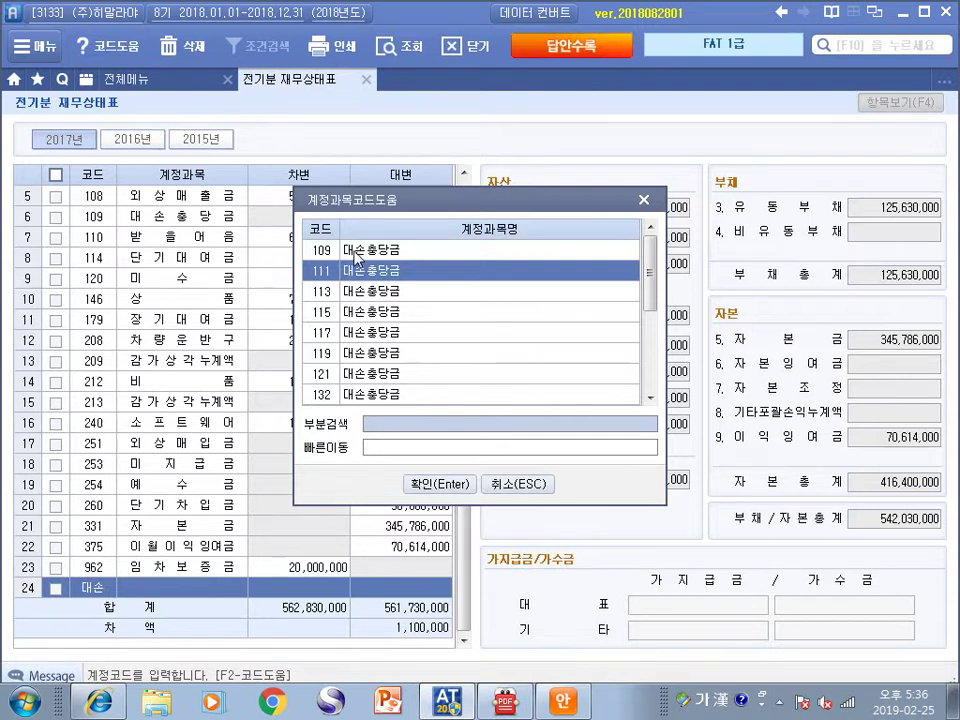
key("Return")
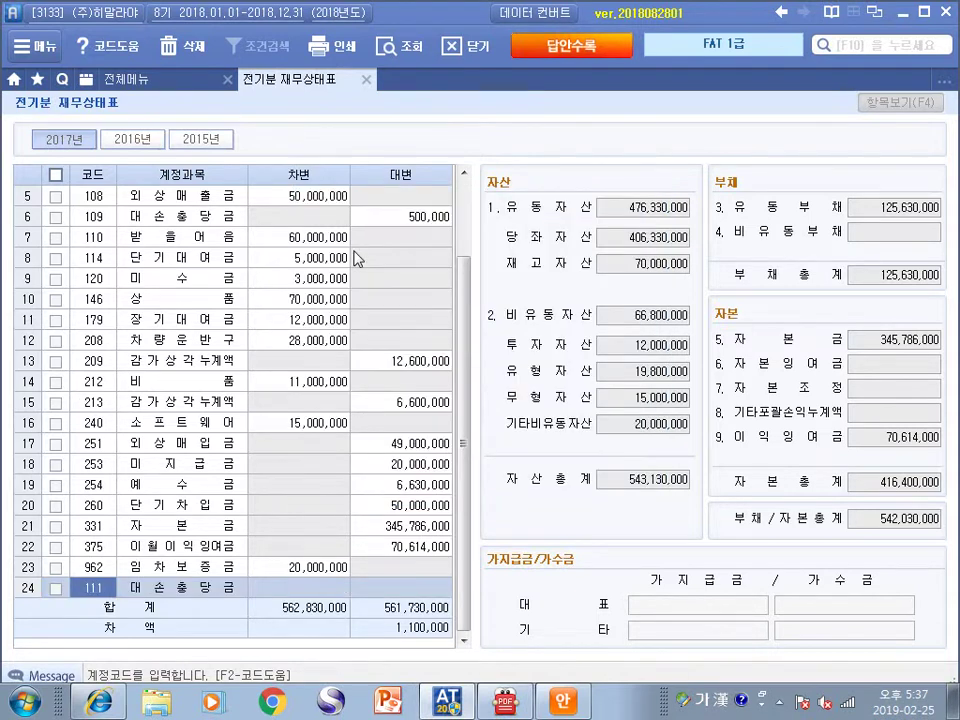
key("Return")
type("600000")
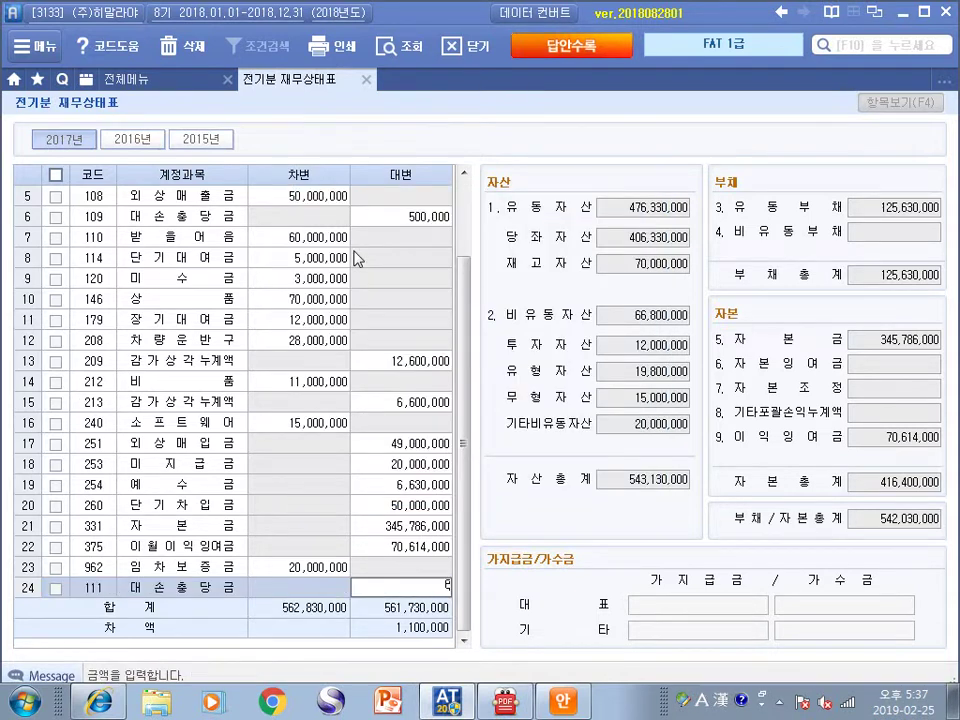
key("Return")
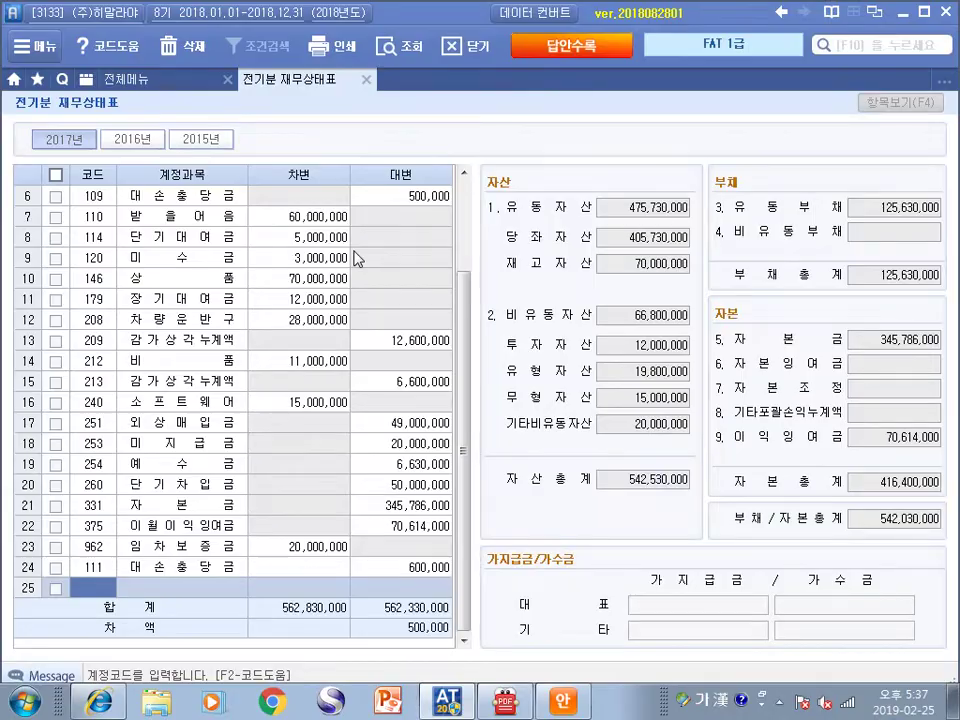
Compare the 단기대여금 amount in the exam's 제7기 column with the program's entry, and locate the 미수금 entry
key("alt+Tab")
scroll(380, 435, "down", 3)
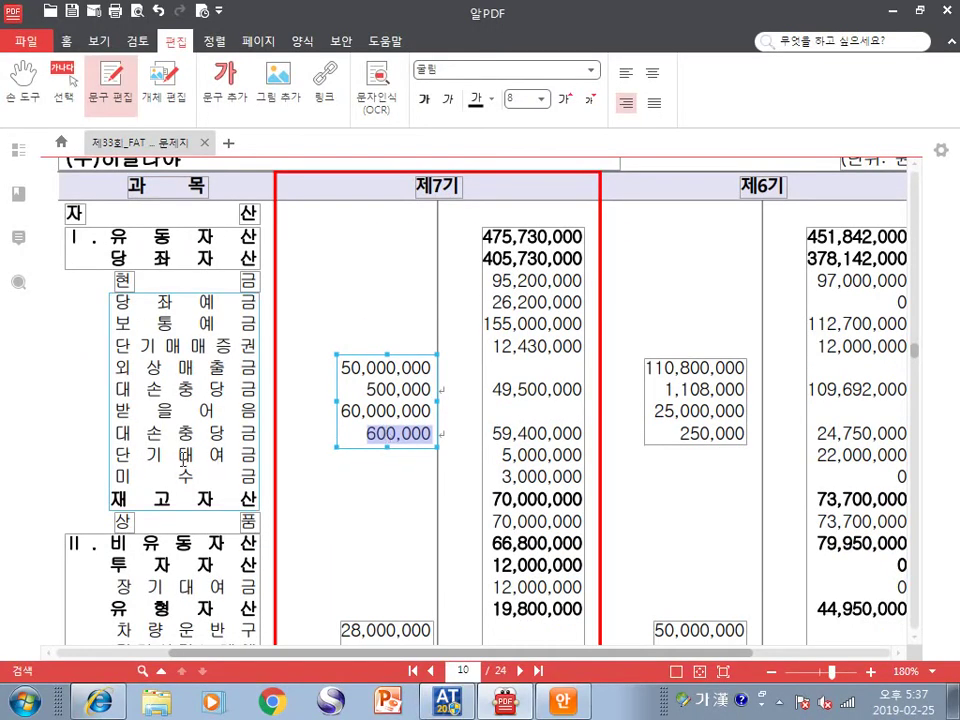
left_click(478, 455)
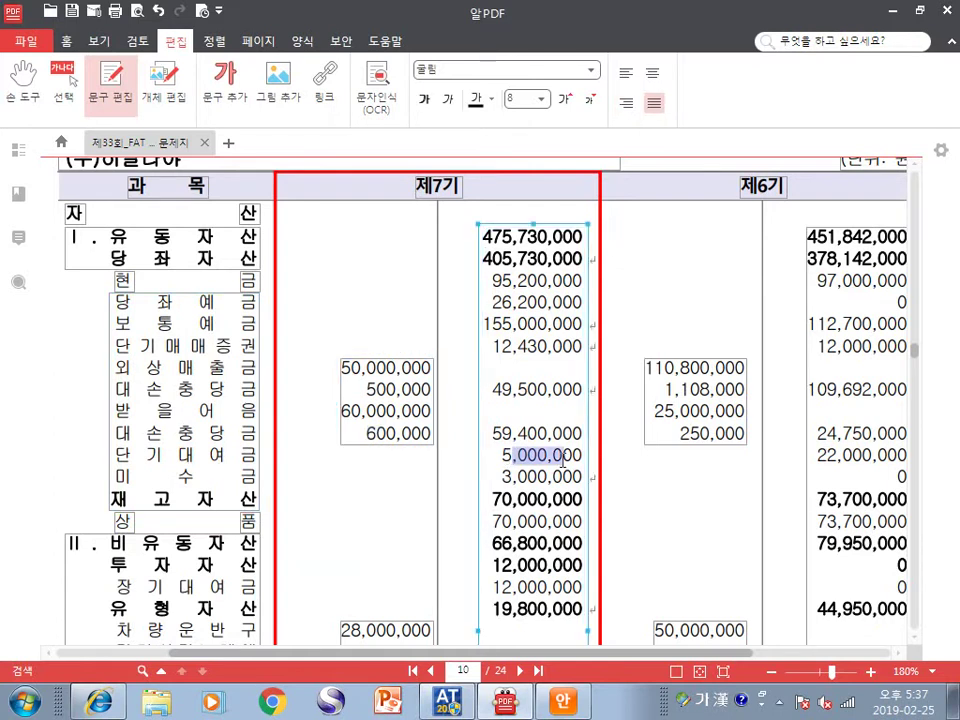
key("alt+Tab")
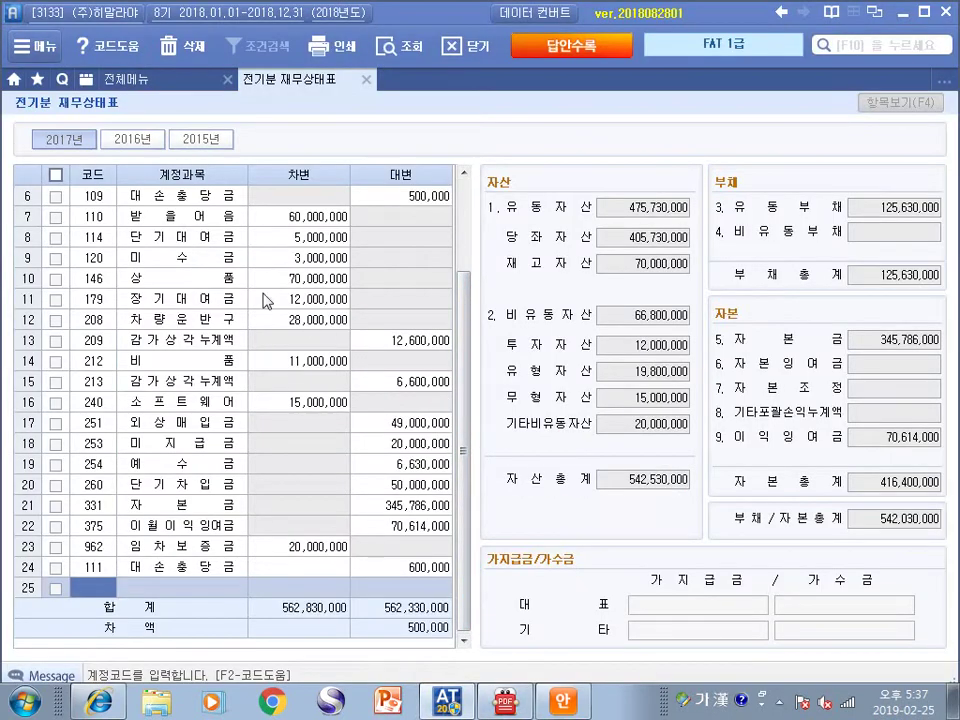
left_click(268, 236)
left_click(284, 259)
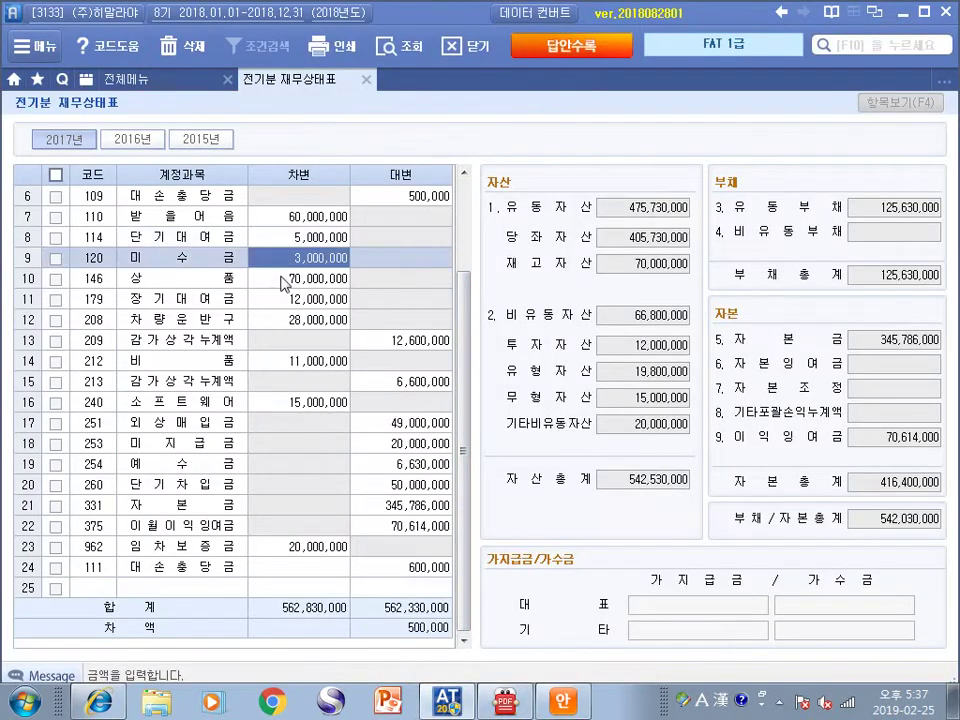
Check the 미수금 and 상품 amounts in the exam's 제7기 column against the program, moving on to the 장기대여금 entry
key("alt+Tab")
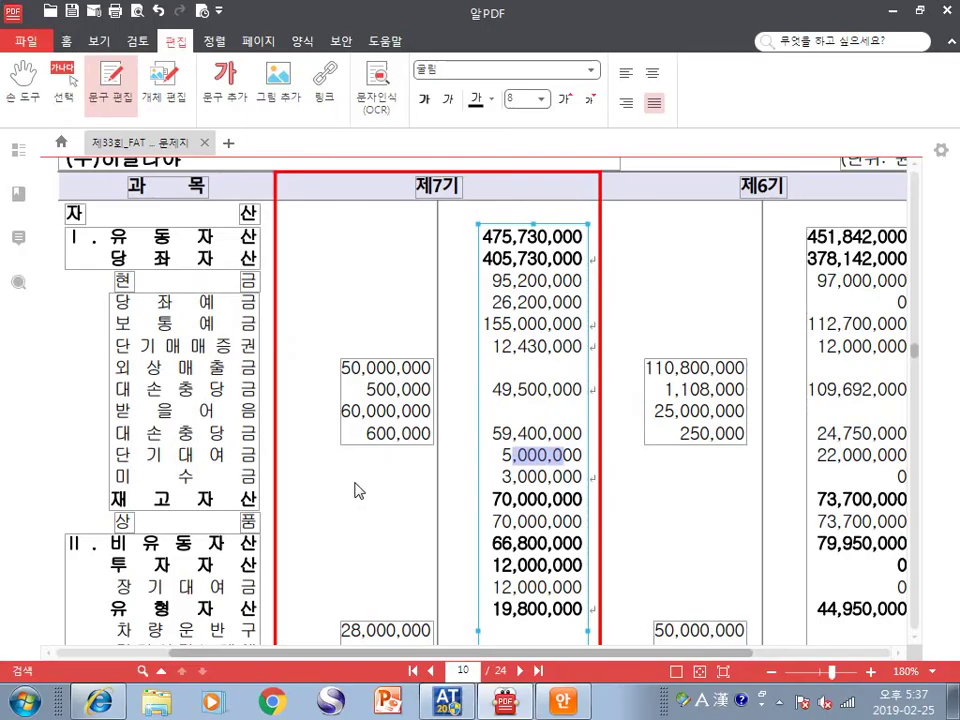
left_click_drag(509, 477, 569, 477)
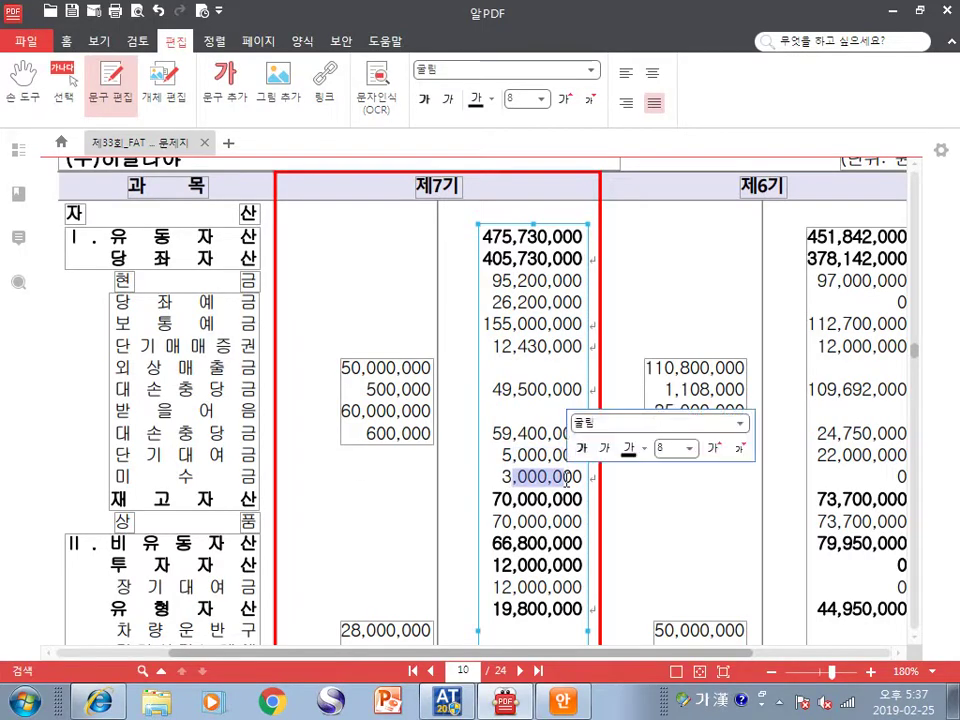
left_click_drag(493, 523, 571, 522)
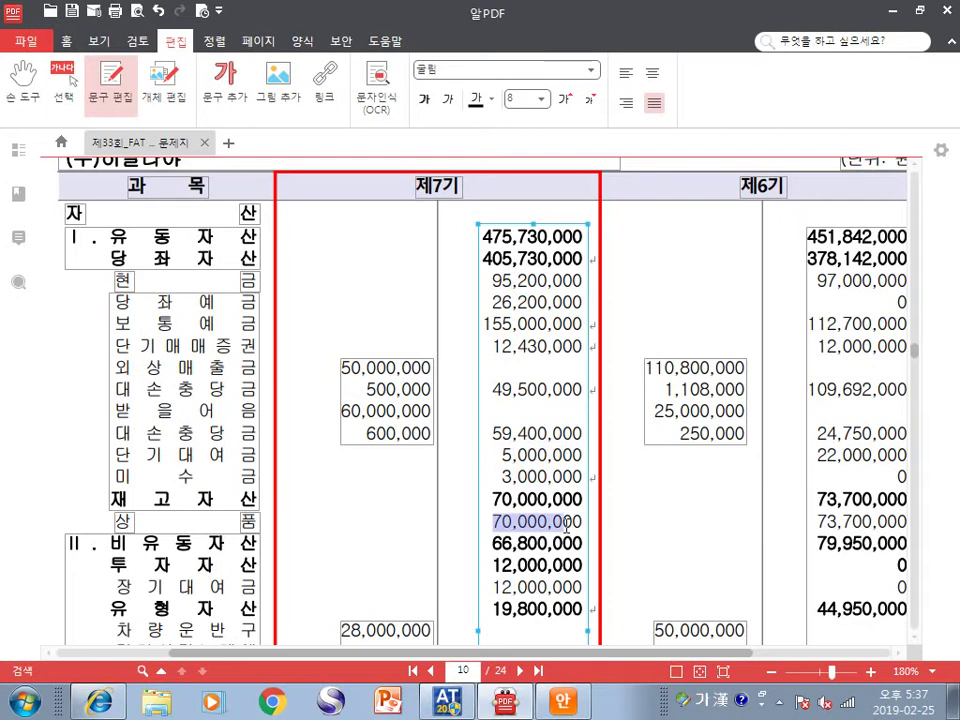
key("alt+Tab")
left_click(279, 277)
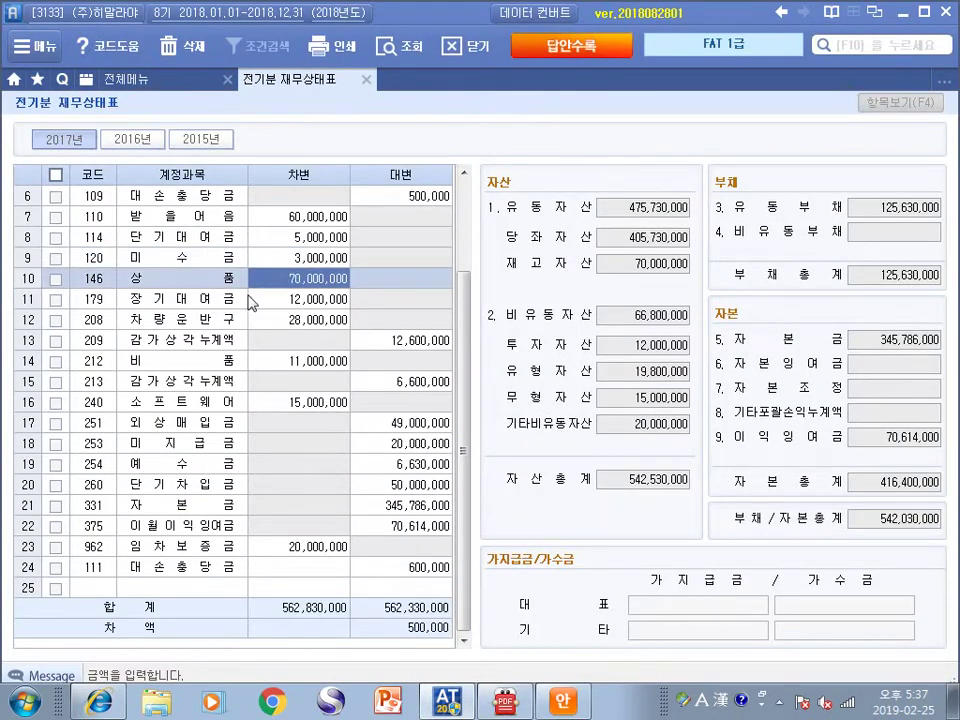
left_click(271, 299)
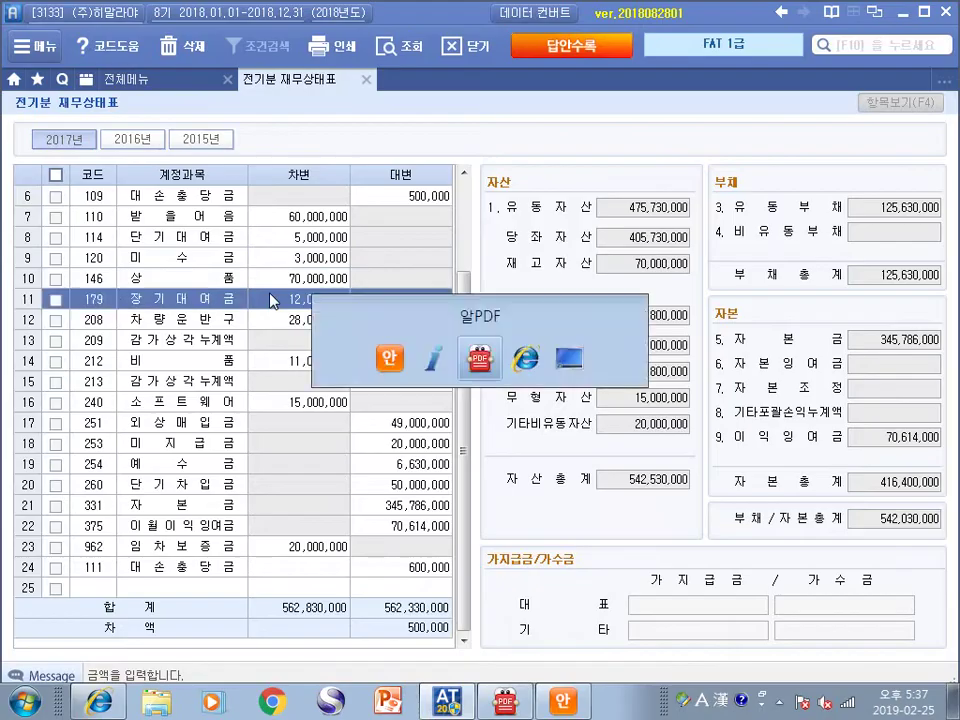
Check the 장기대여금, 차량운반구 and vehicle 감가상각누계액 amounts in the exam's 제7기 column against the program's entries
key("alt+Tab")
left_click_drag(494, 587, 527, 587)
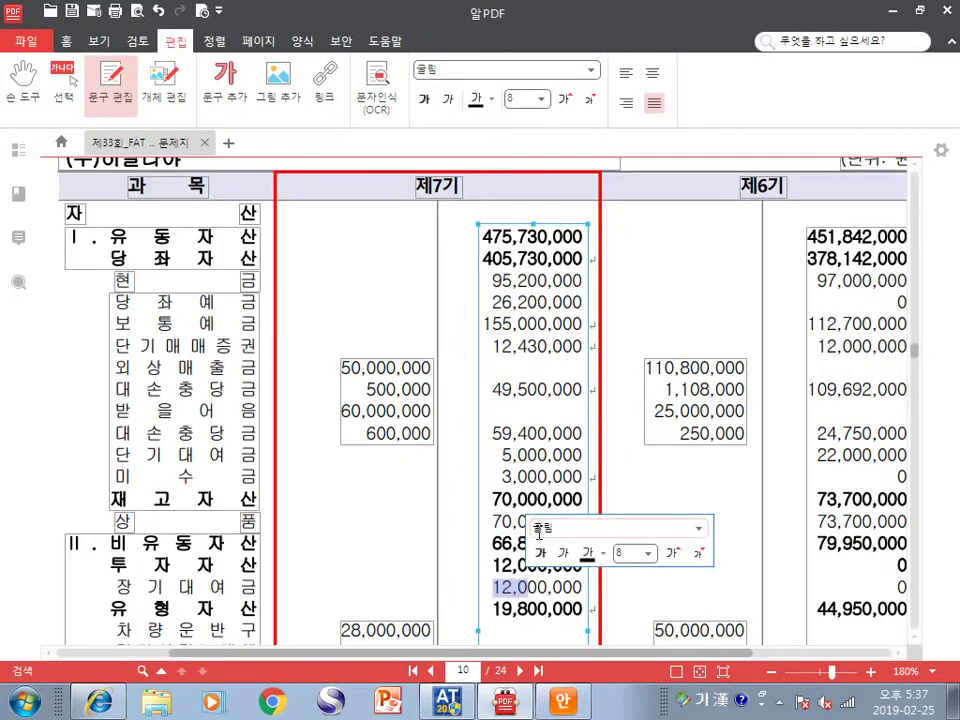
scroll(506, 508, "down", 3)
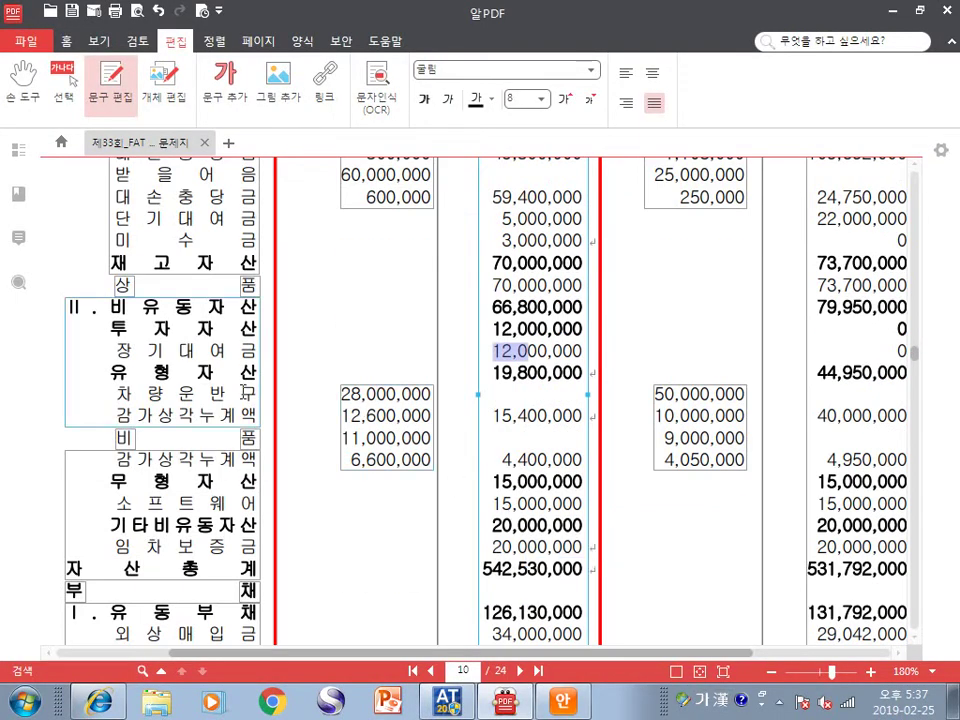
left_click_drag(340, 393, 416, 392)
key("alt+Tab")
left_click(311, 320)
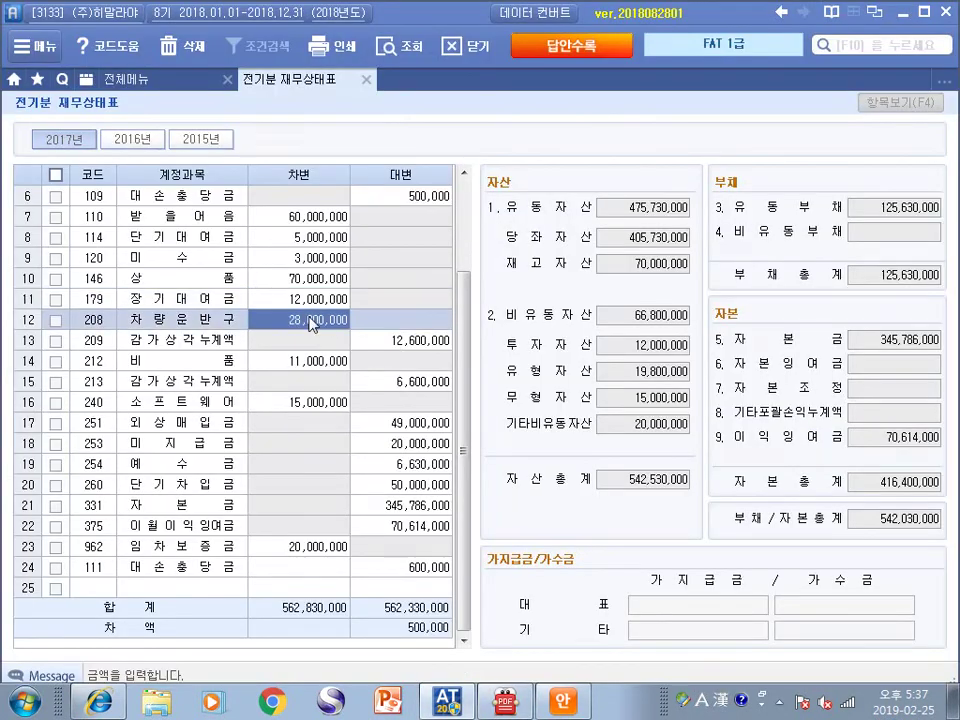
key("alt+Tab")
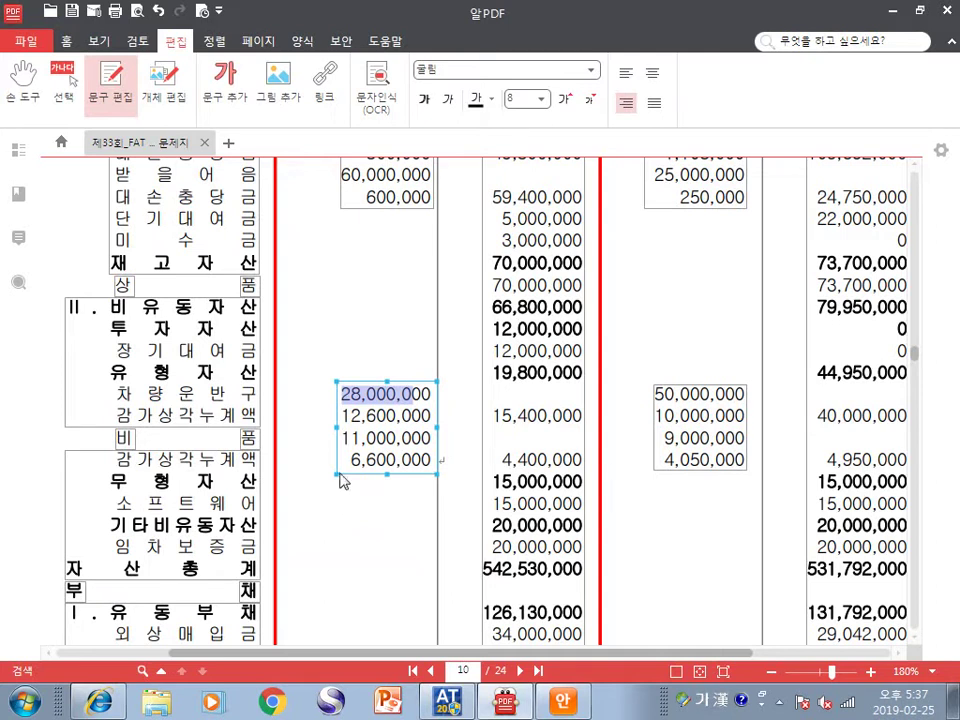
left_click_drag(343, 416, 410, 416)
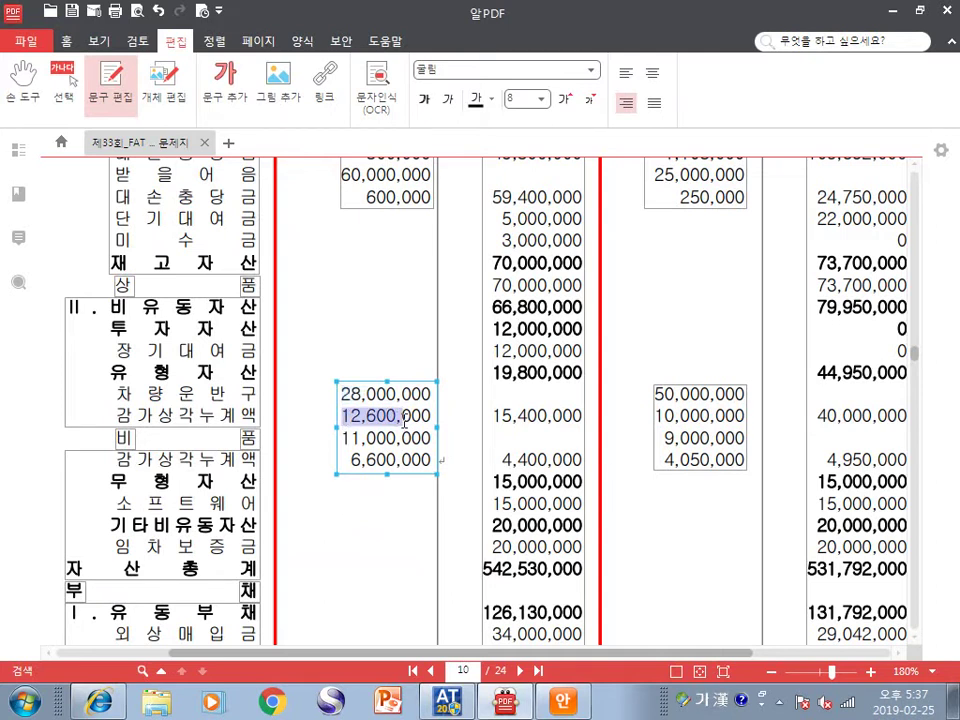
key("alt+Tab")
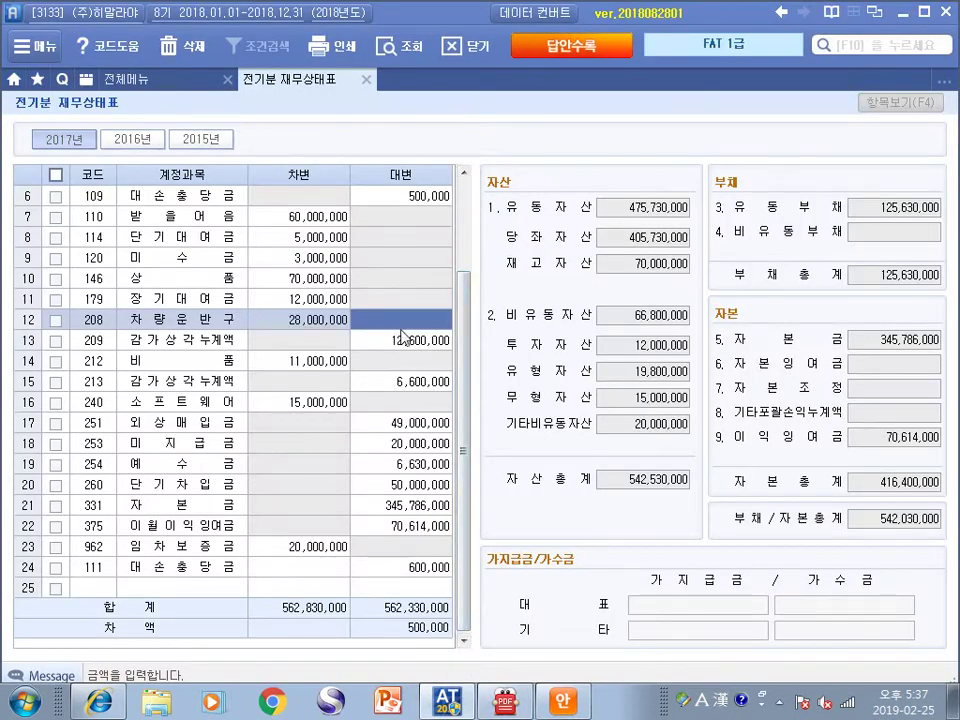
Compare the 비품 amount and its 감가상각누계액 in the exam's 제7기 column with the program's rows for codes 212 and 213
left_click(316, 360)
key("alt+Tab")
left_click_drag(351, 438, 425, 440)
left_click_drag(352, 460, 430, 460)
key("ctrl+c")
key("alt+Tab")
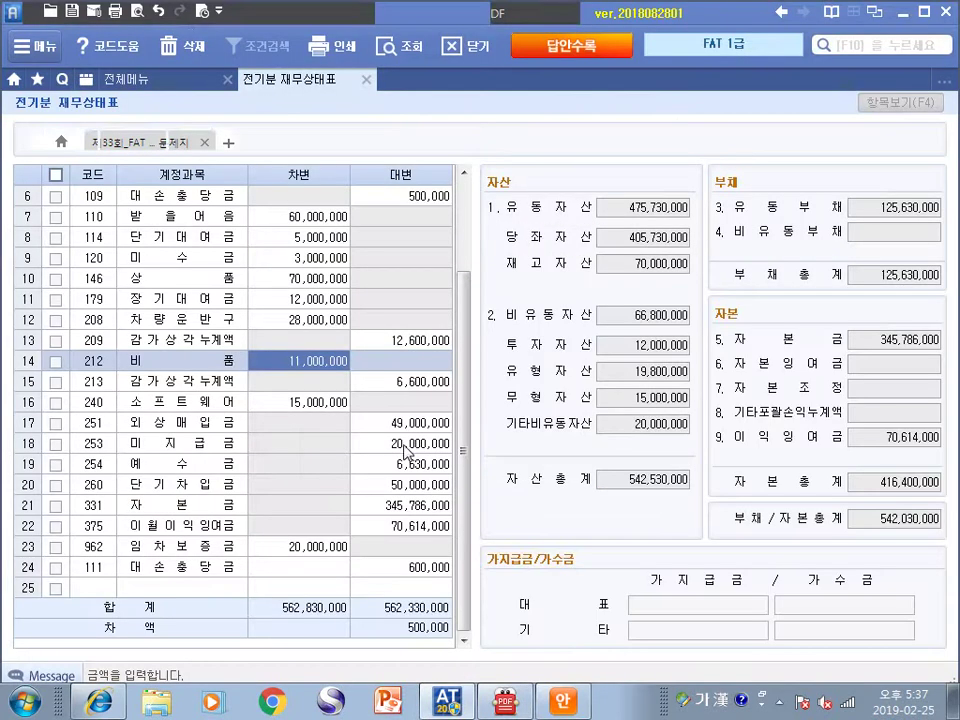
left_click(399, 368)
left_click(400, 378)
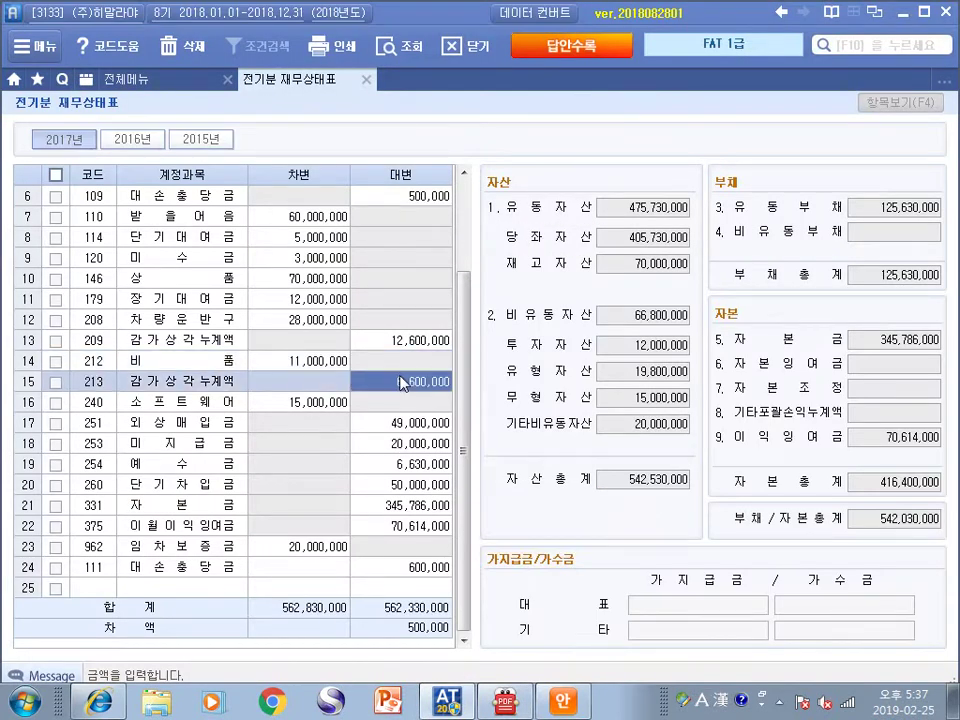
key("ctrl+v")
key("Left")
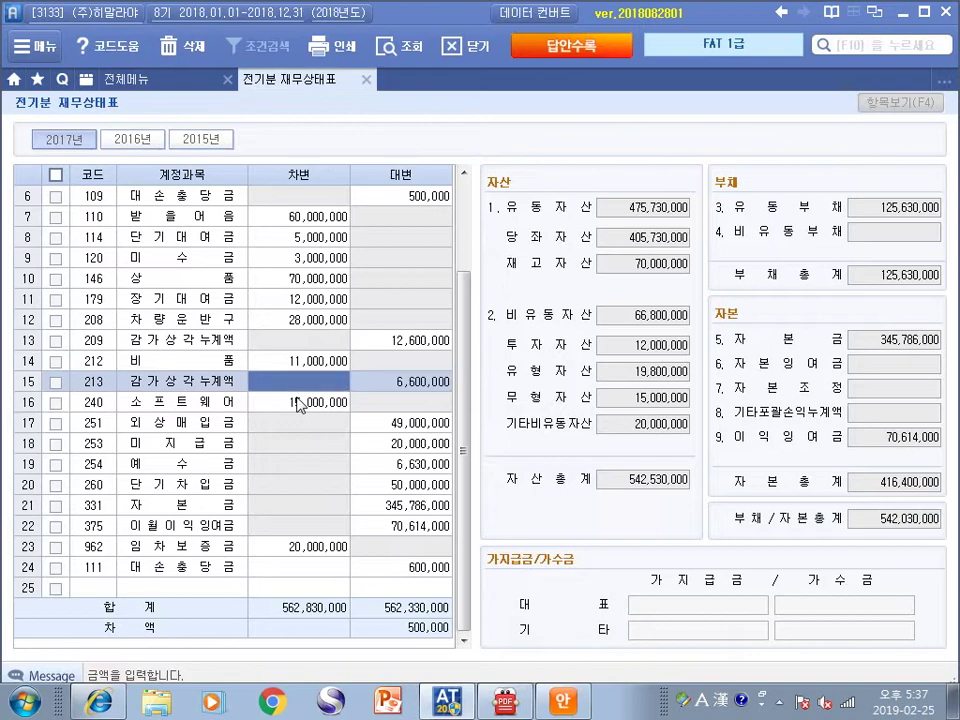
Compare the 소프트웨어 and 임차보증금 amounts in the exam's 제7기 column with the program's entries
key("alt+Tab")
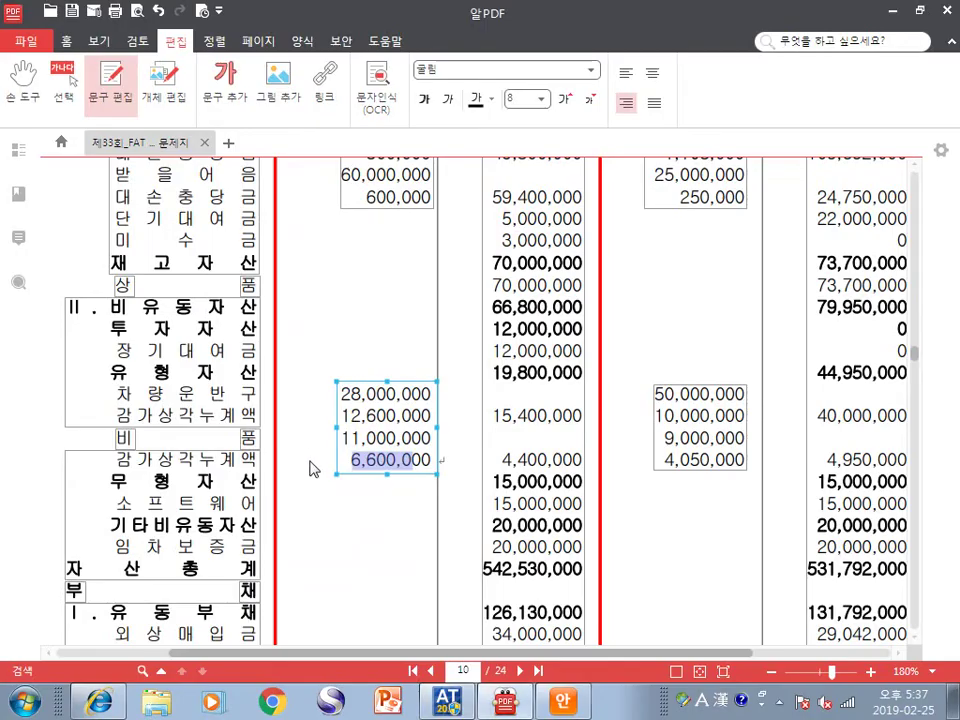
left_click_drag(492, 503, 568, 507)
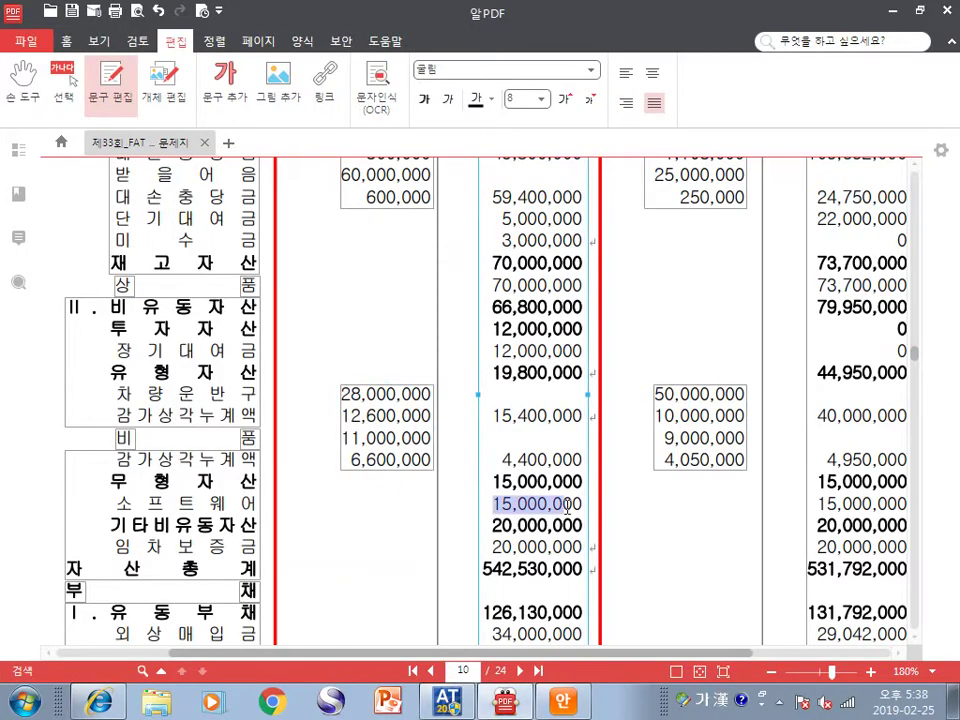
left_click(489, 547)
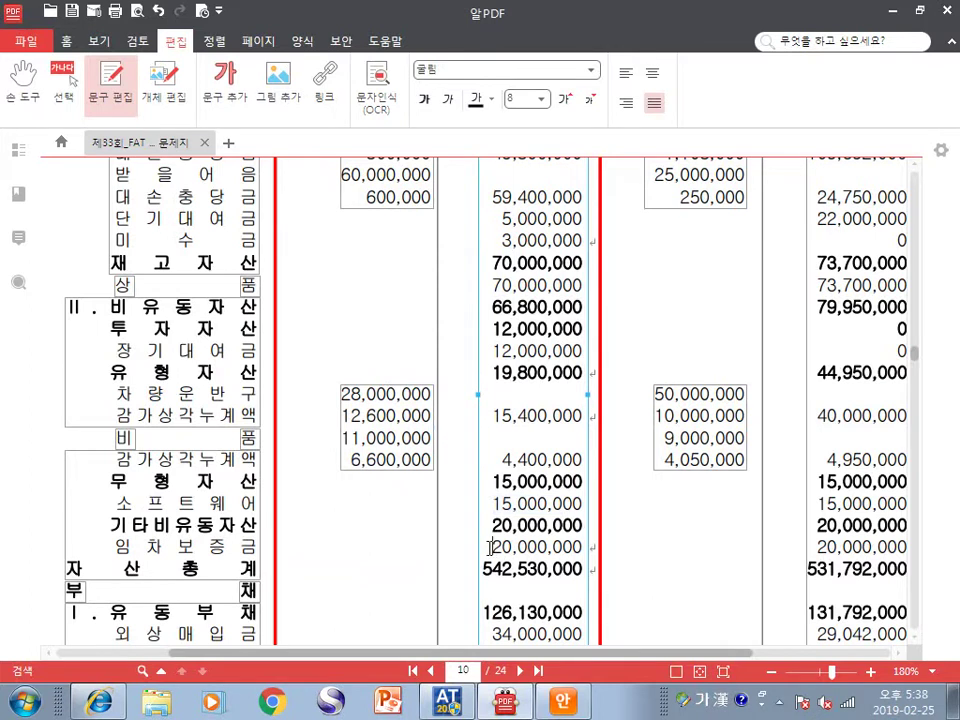
left_click_drag(493, 547, 568, 548)
key("alt+Tab")
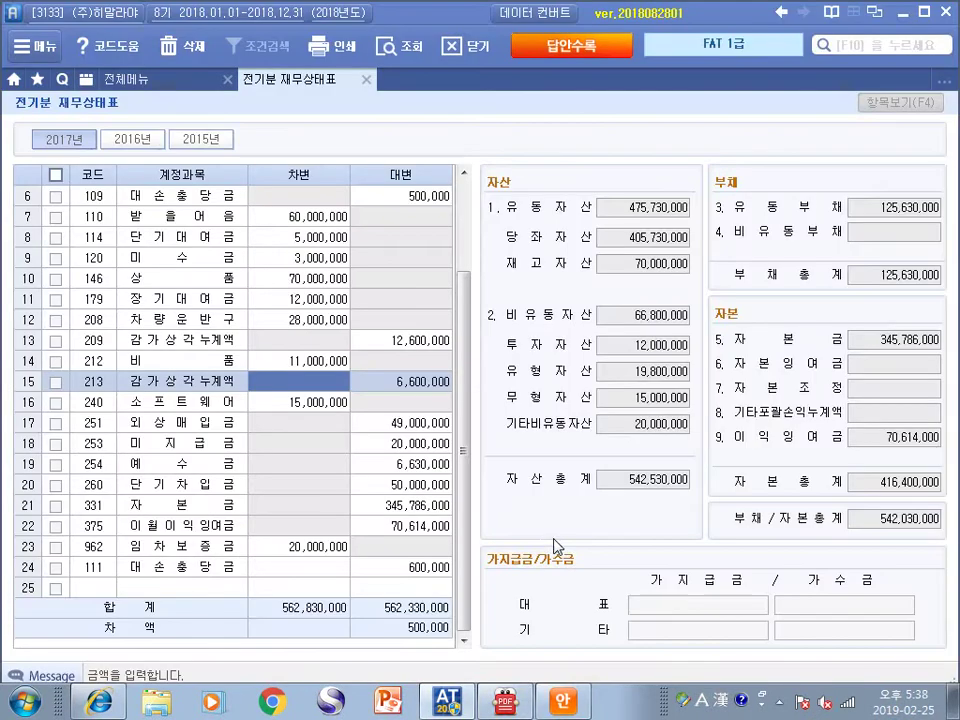
key("alt+Tab")
left_click(207, 543)
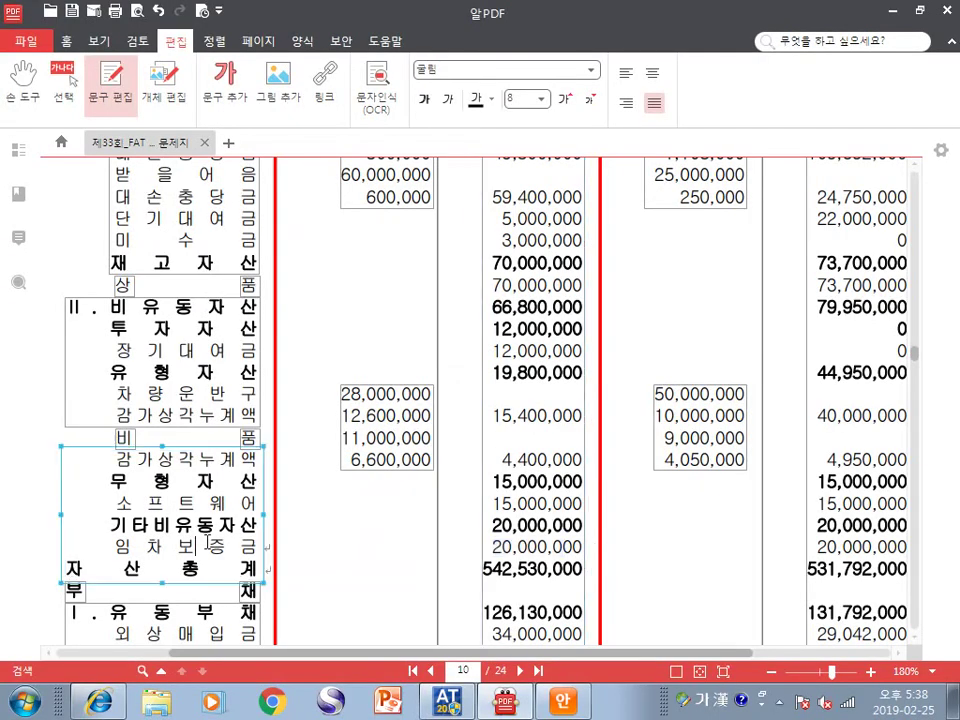
key("alt+Tab")
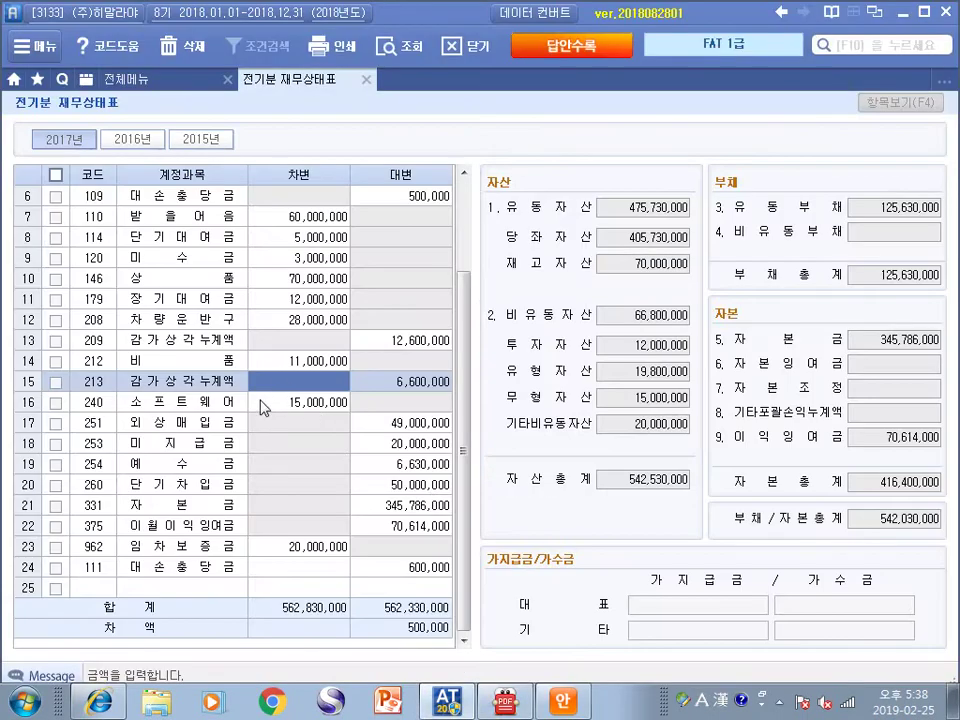
left_click(290, 547)
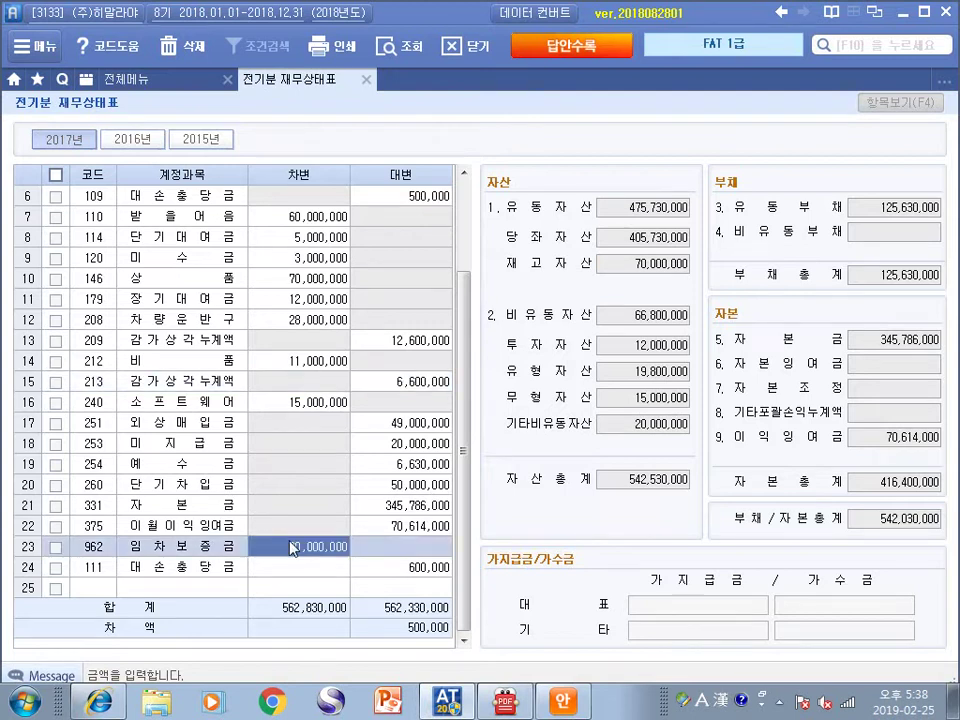
Check 외상매입금 in the exam's 제7기 column and set its credit amount in the program to 34,000,000
key("alt+Tab")
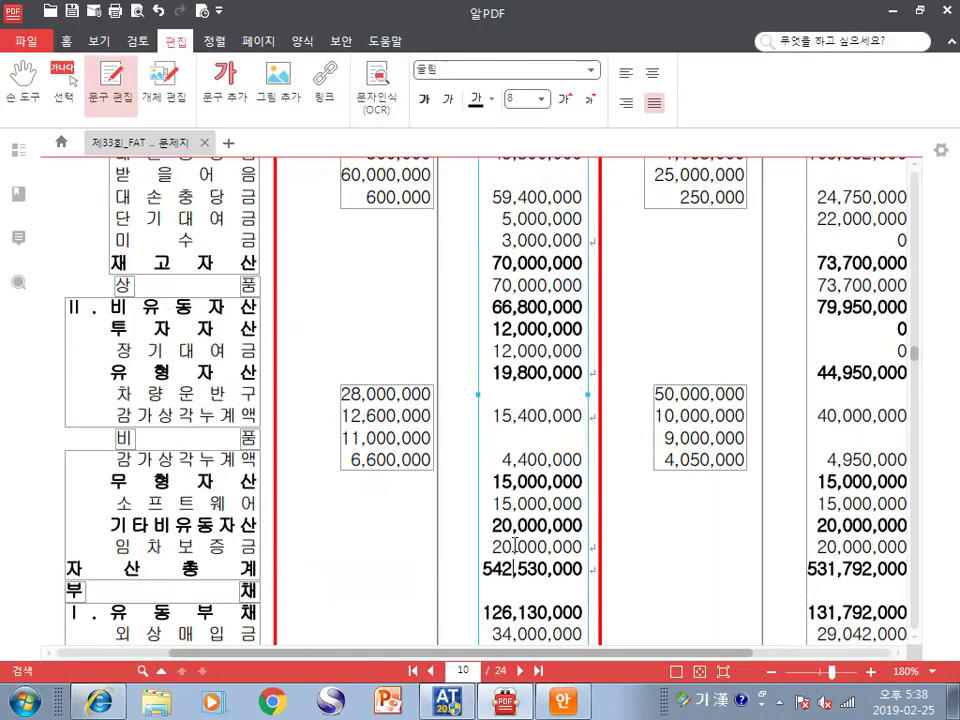
scroll(514, 546, "down", 3)
left_click_drag(489, 519, 580, 519)
key("alt+Tab")
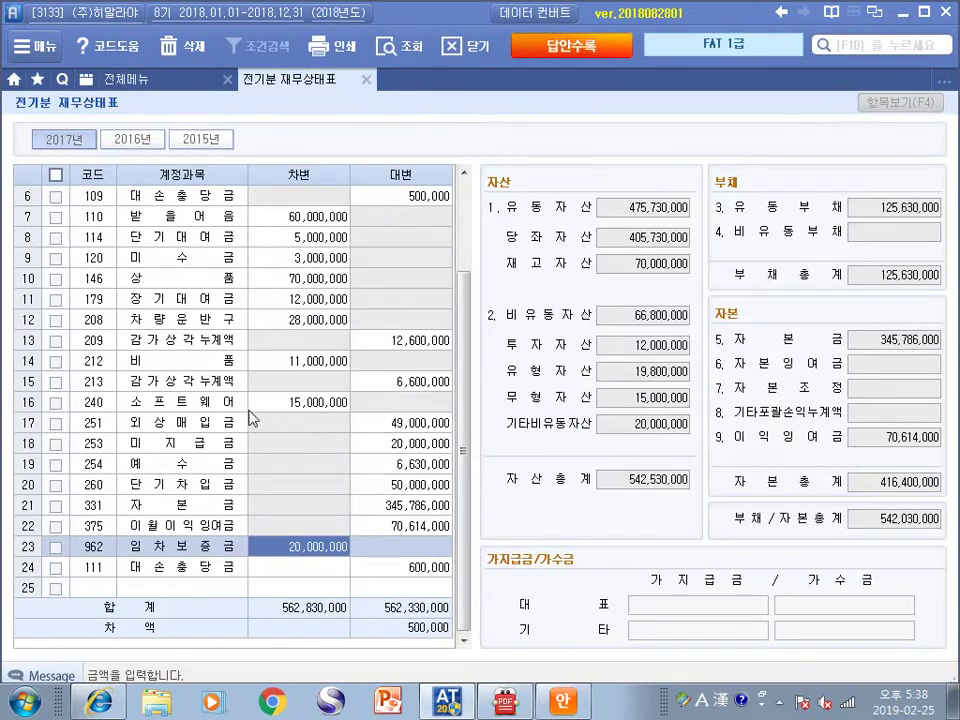
left_click(393, 423)
key("alt+Tab")
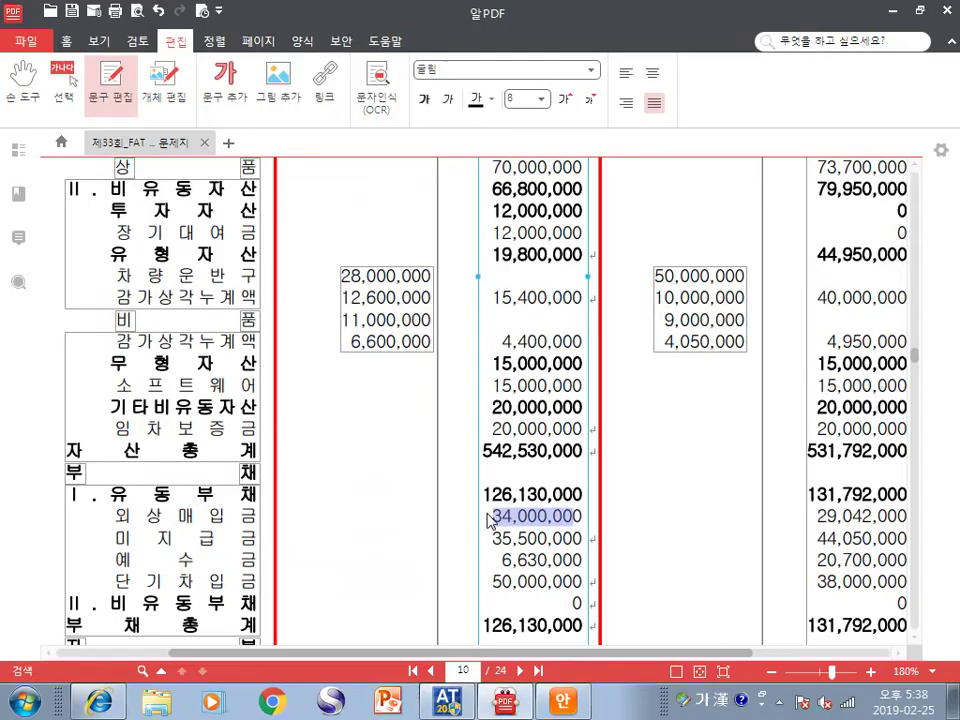
key("alt+Tab")
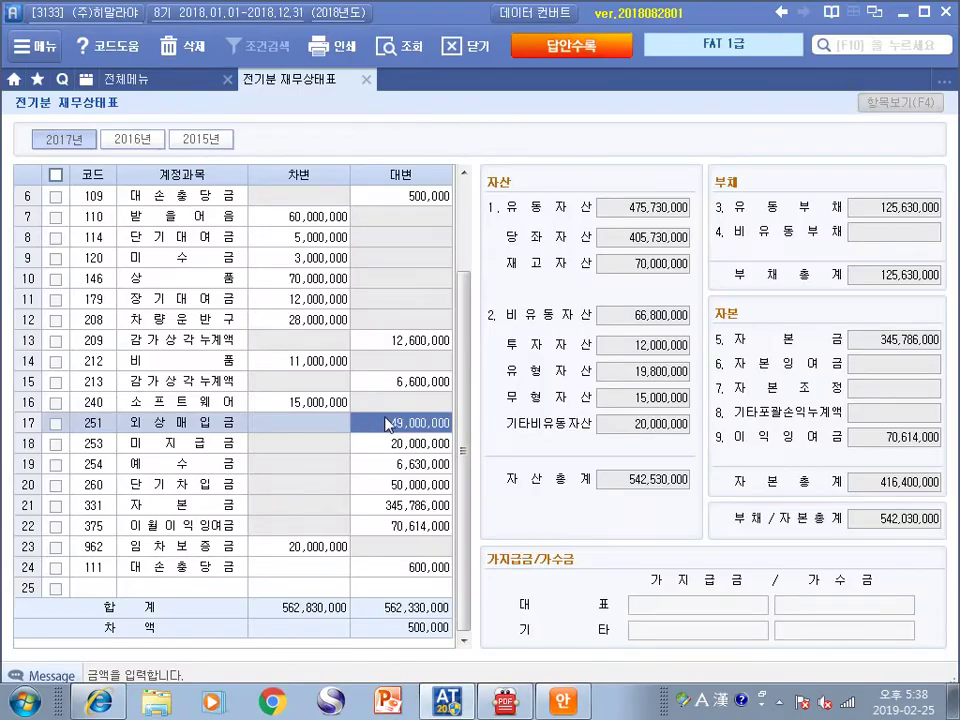
key("alt+Tab")
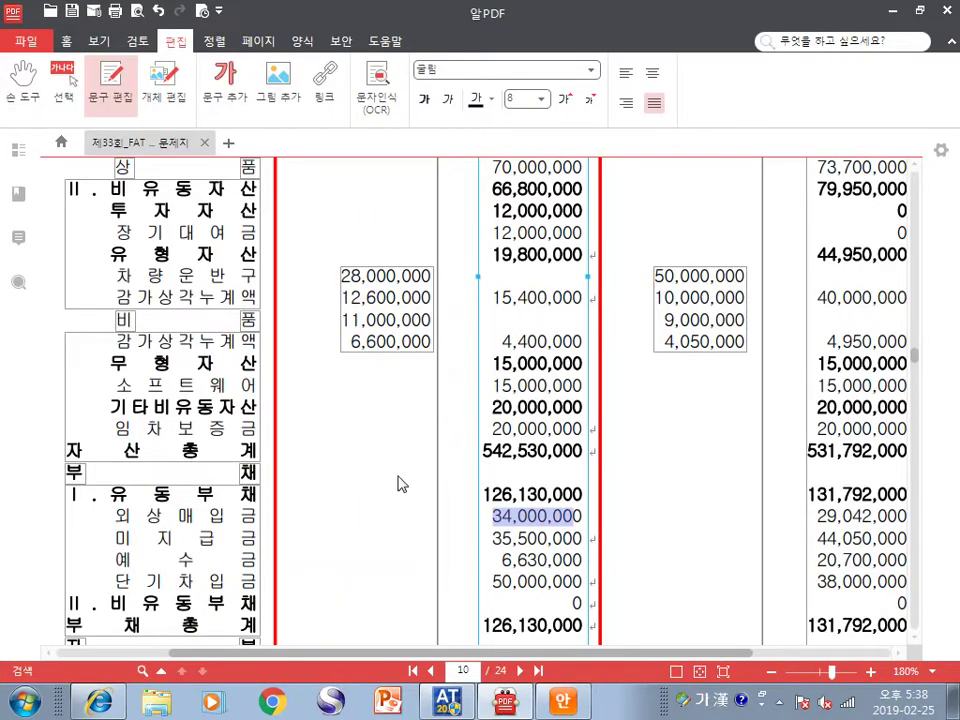
key("alt+Tab")
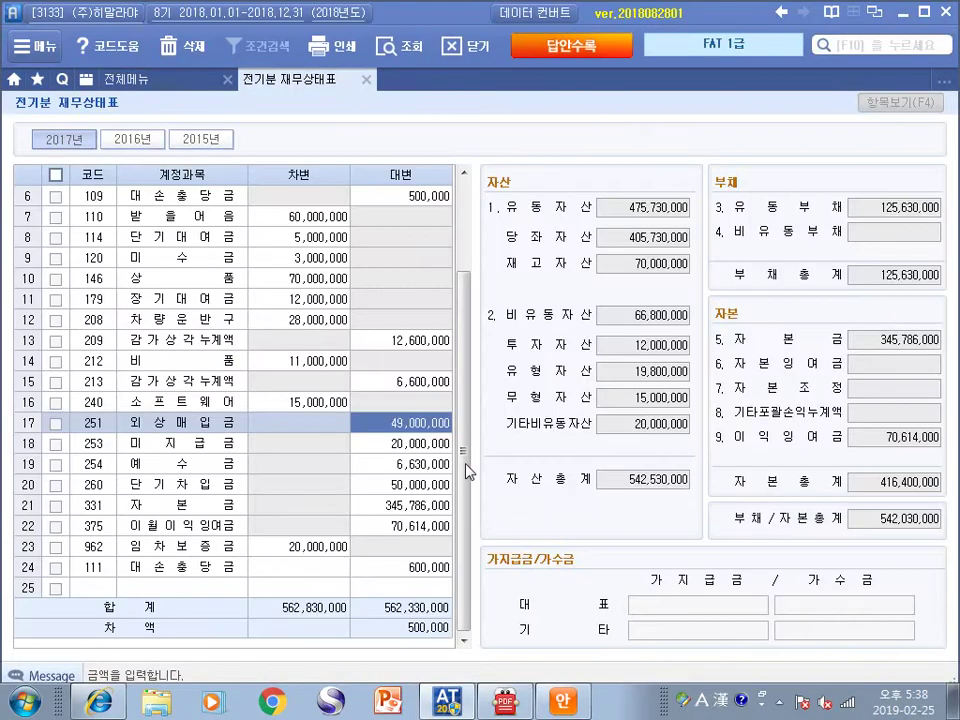
type("34,000,000")
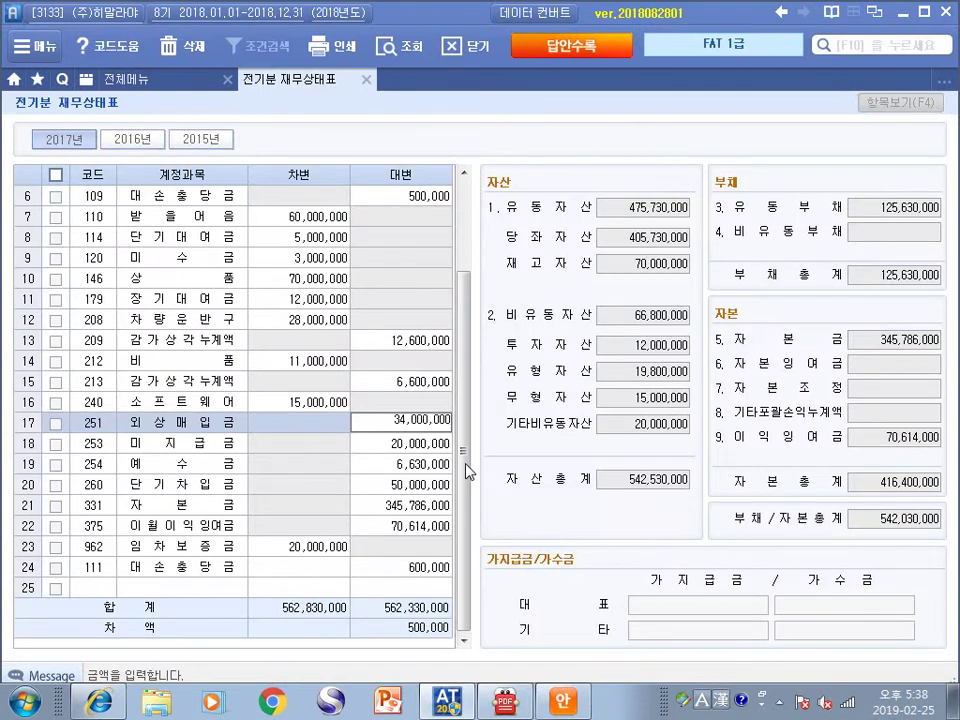
key("Return")
Check 미지급금 in the exam's 제7기 column and set its credit amount in the program to 35,500,000
key("alt+Tab")
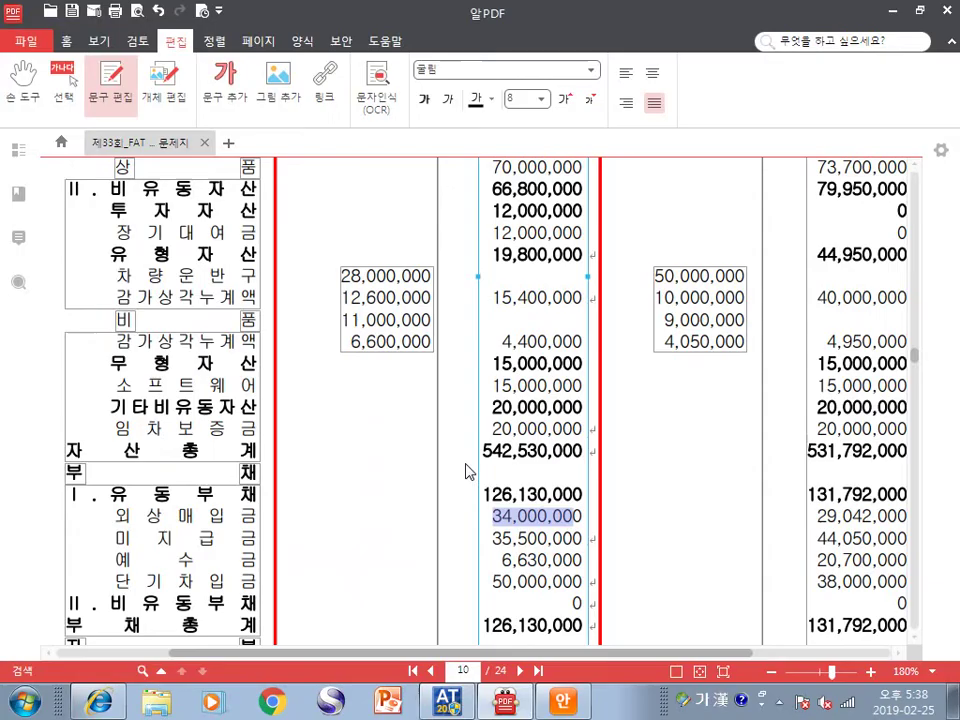
left_click(528, 535)
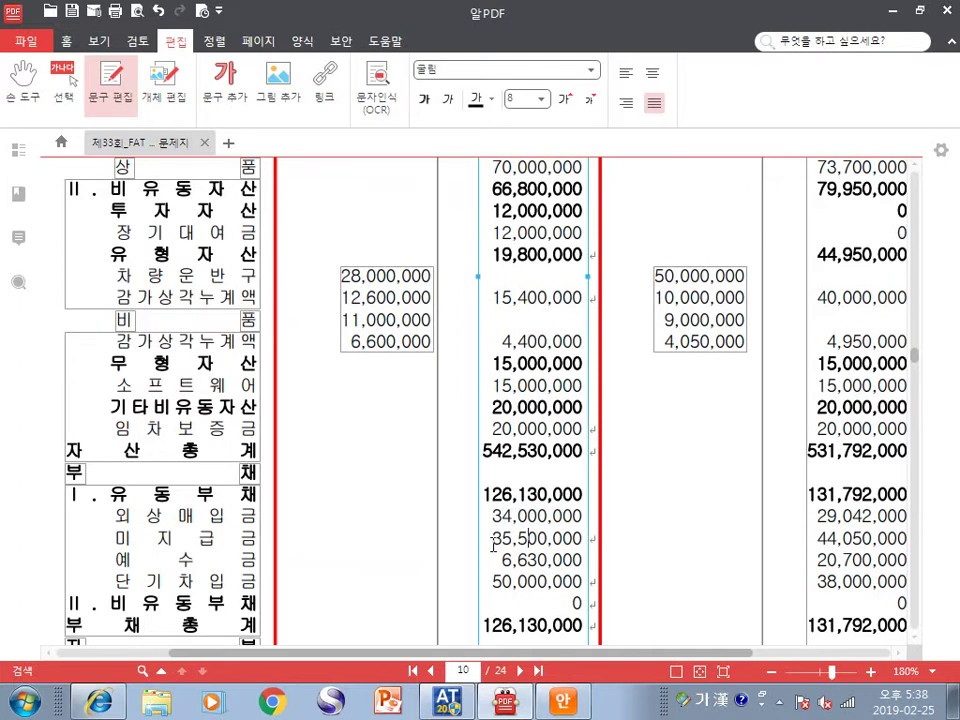
key("alt+Tab")
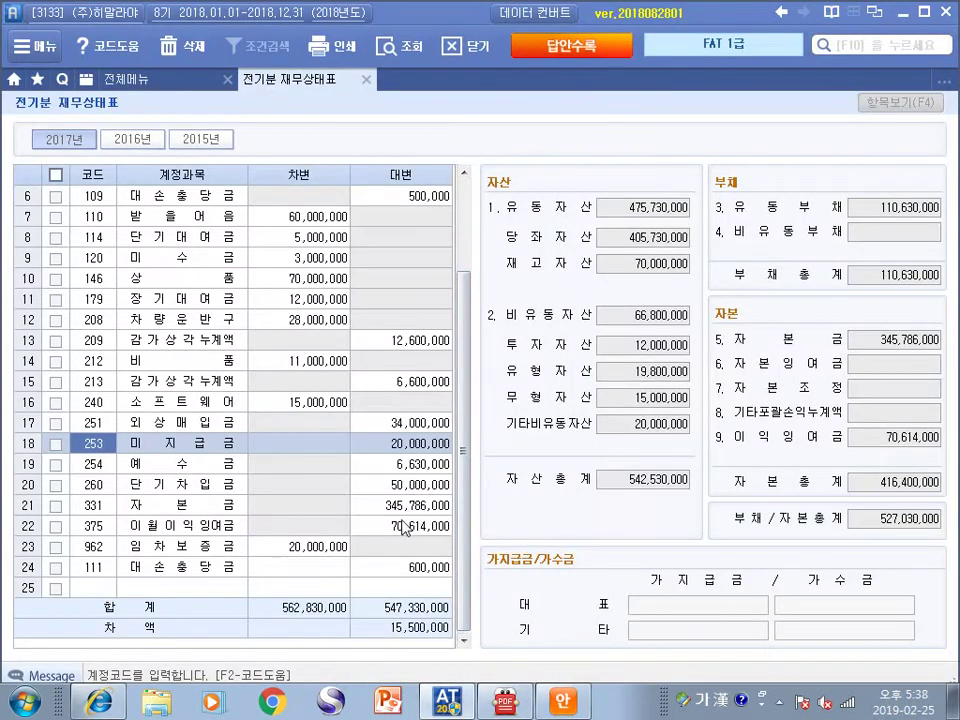
left_click(388, 441)
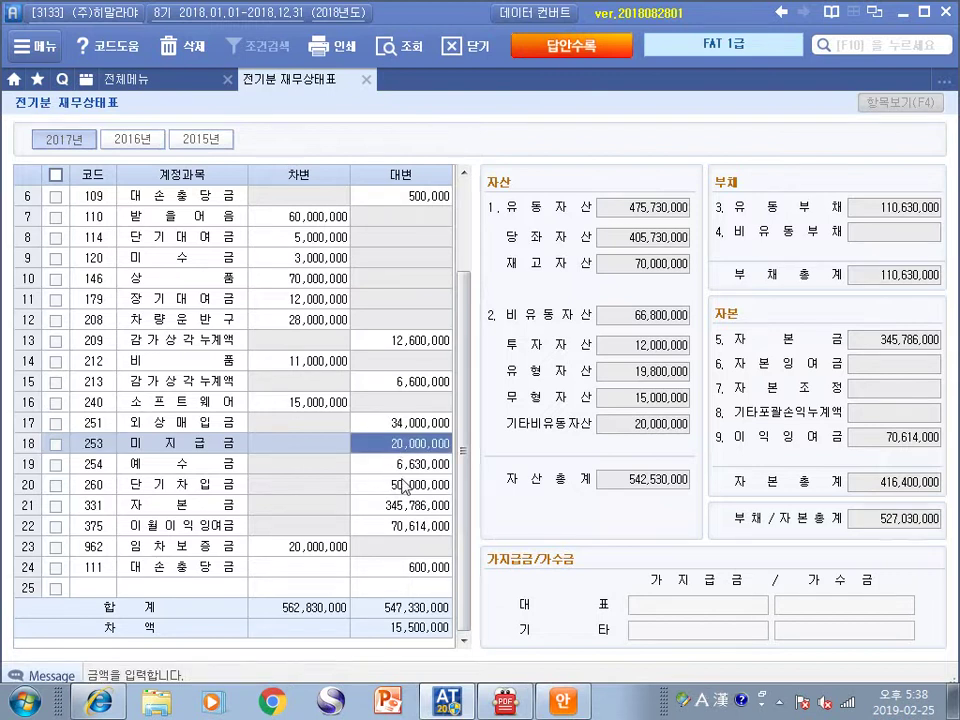
key("alt+Tab")
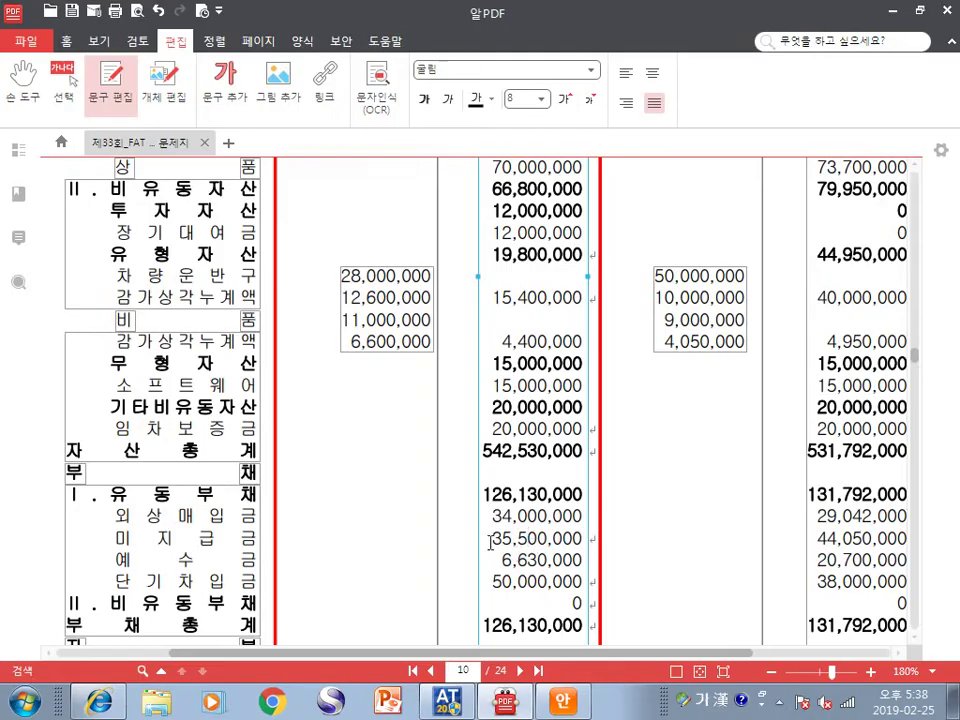
left_click_drag(495, 538, 553, 543)
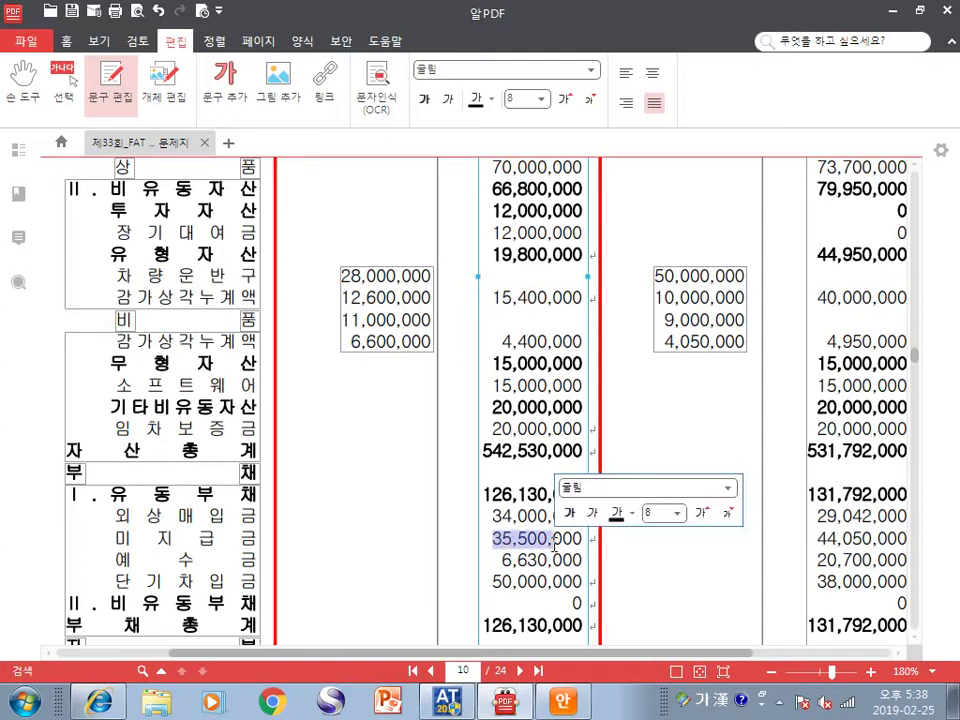
key("alt+Tab")
type("35,500,000")
key("Return")
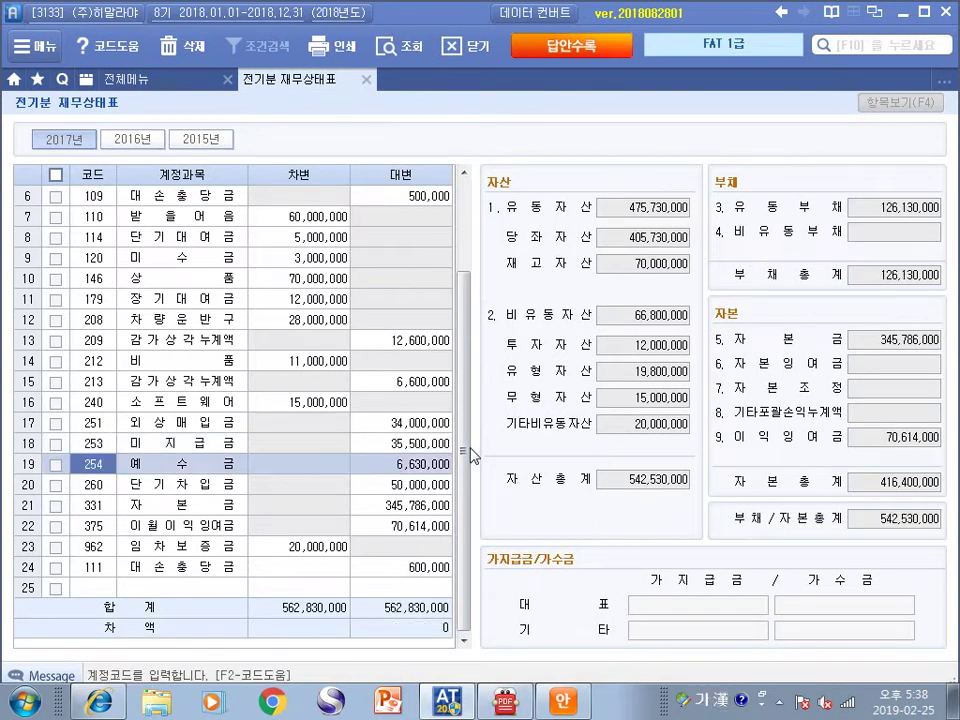
Compare the 예수금 and 단기차입금 amounts in the exam's 제7기 column with the program's credit entries
key("alt+Tab")
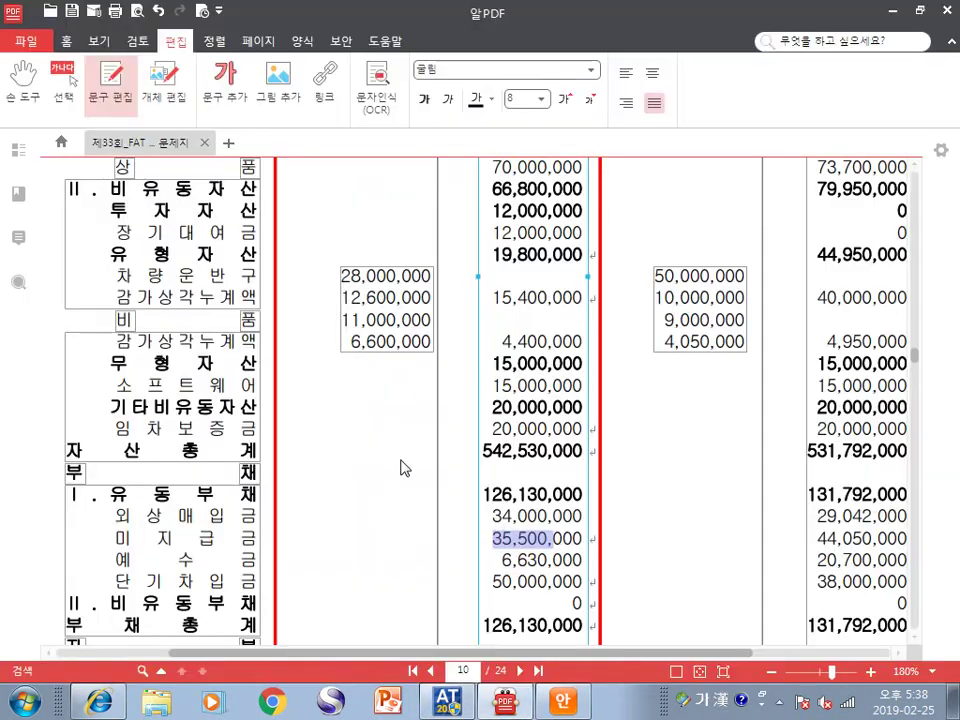
left_click(502, 561)
double_click(502, 561)
key("alt+Tab")
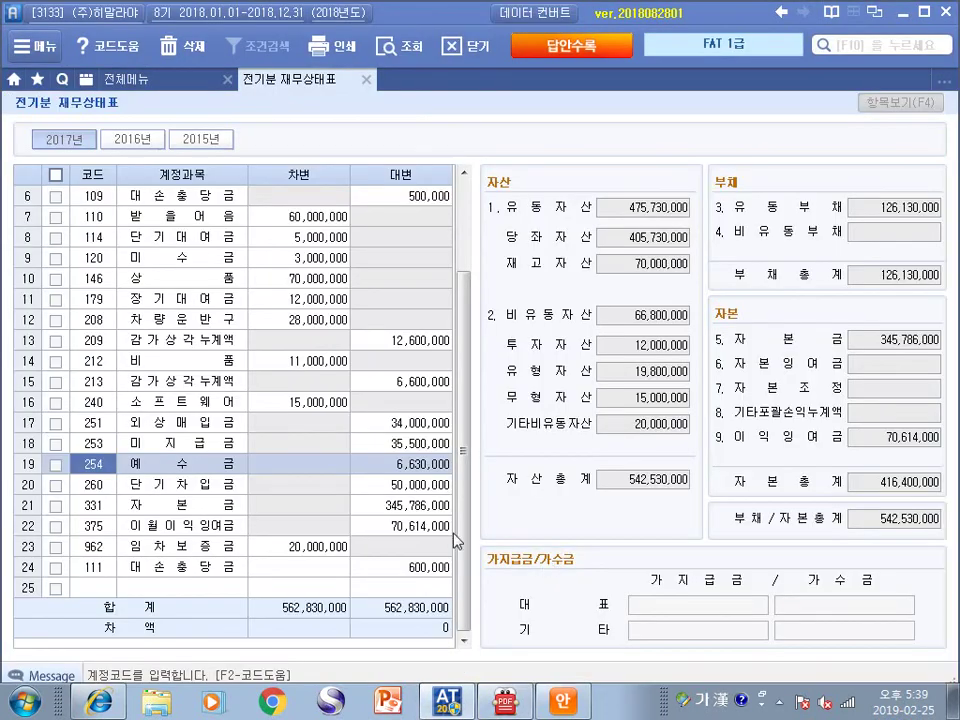
left_click(419, 464)
key("alt+Tab")
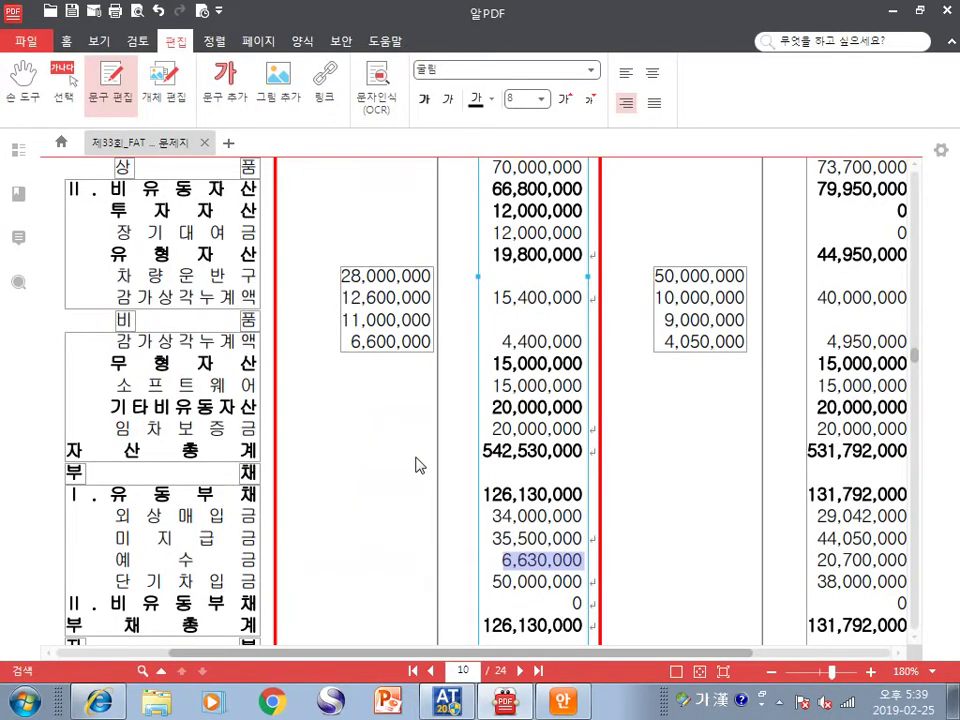
left_click(490, 585)
left_click_drag(490, 585, 582, 584)
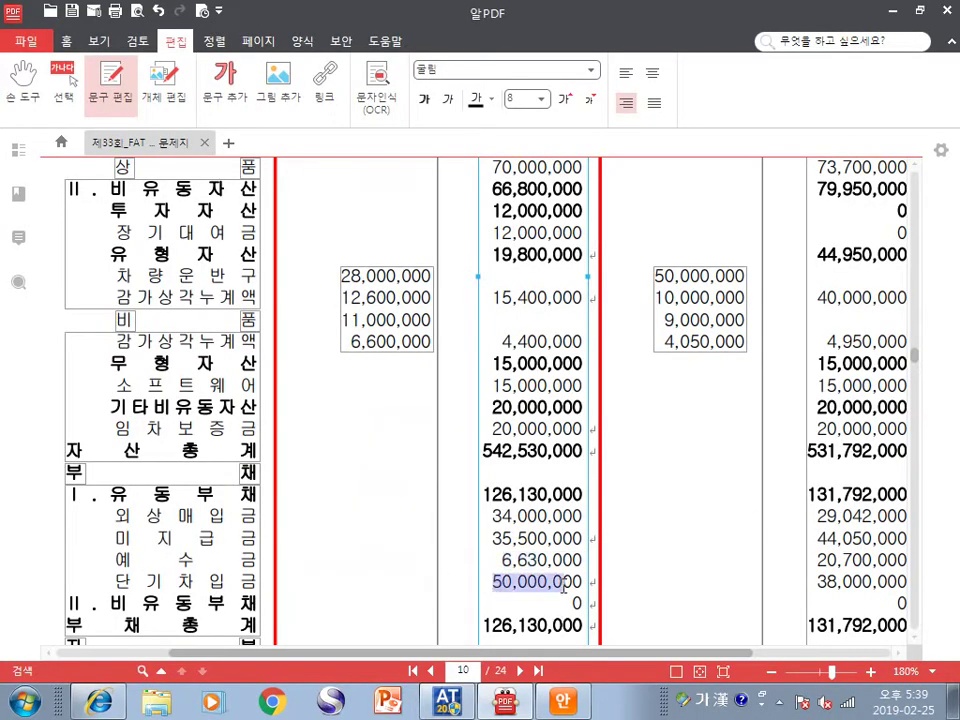
key("alt+Tab")
left_click(409, 484)
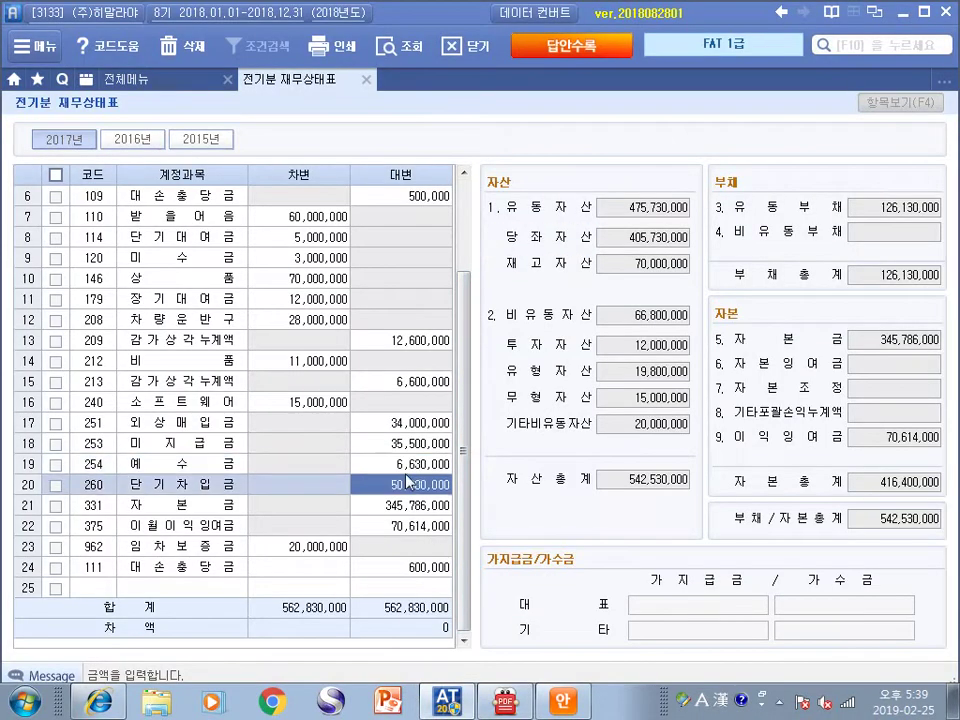
Compare the 자본금 and 이익잉여금 amounts in the exam's 제7기 column with the program's entries and review the completed balance sheet
key("alt+Tab")
scroll(409, 481, "down", 5)
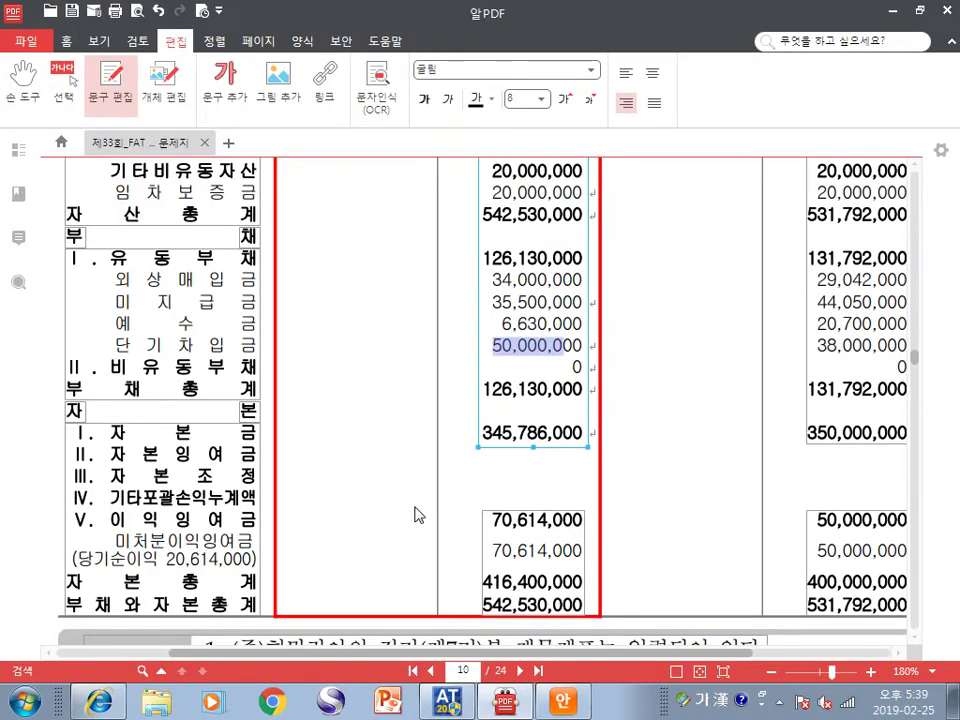
scroll(418, 514, "down", 3)
key("alt+Tab")
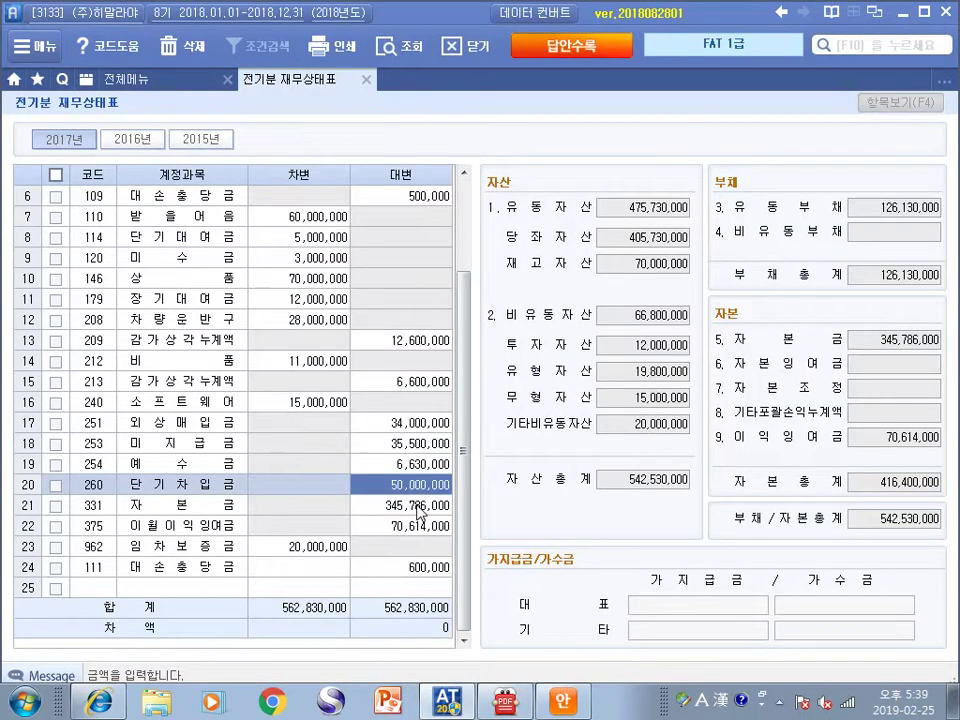
scroll(420, 512, "up", 2)
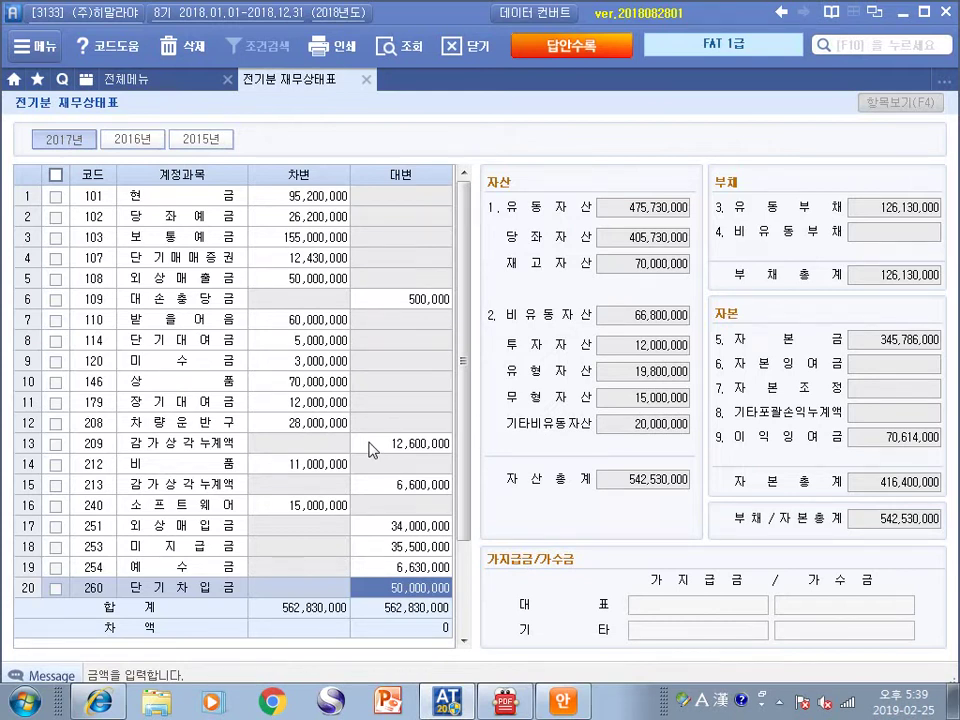
Close 전기분 재무상태표, check the title of exam task 3, and open 거래처별초기이월 in the accounting program
left_click(366, 79)
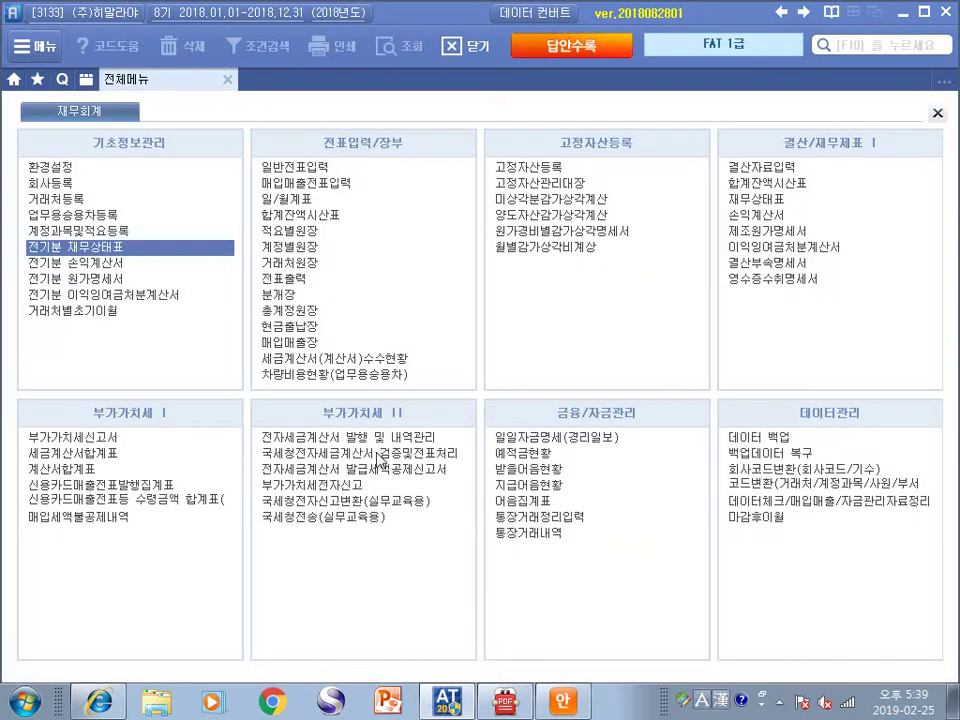
left_click(505, 701)
scroll(384, 408, "down", 5)
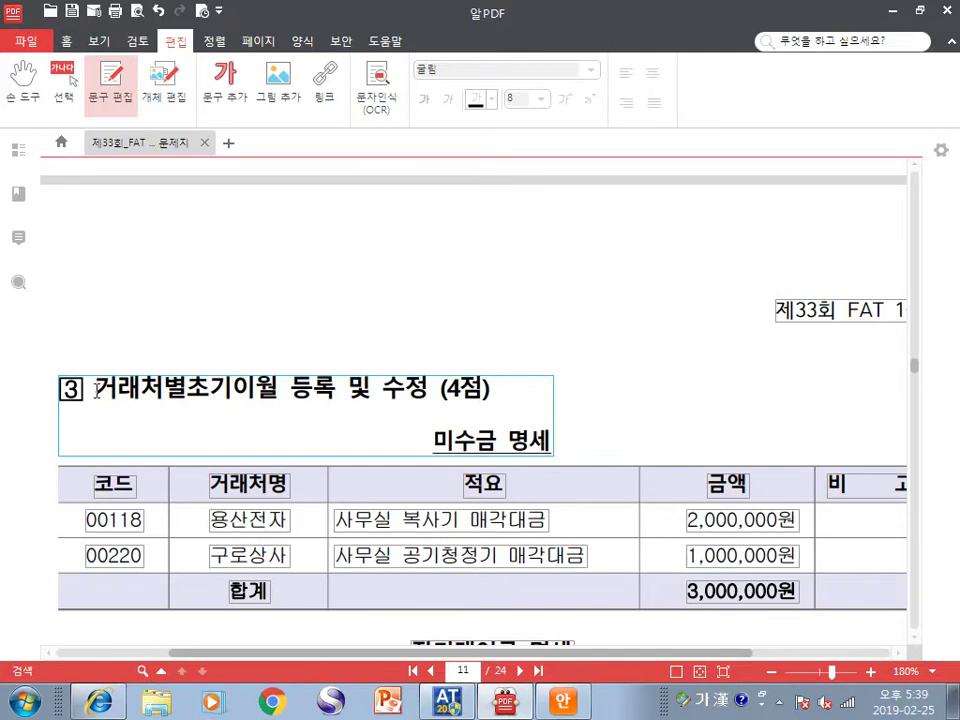
left_click_drag(95, 390, 408, 407)
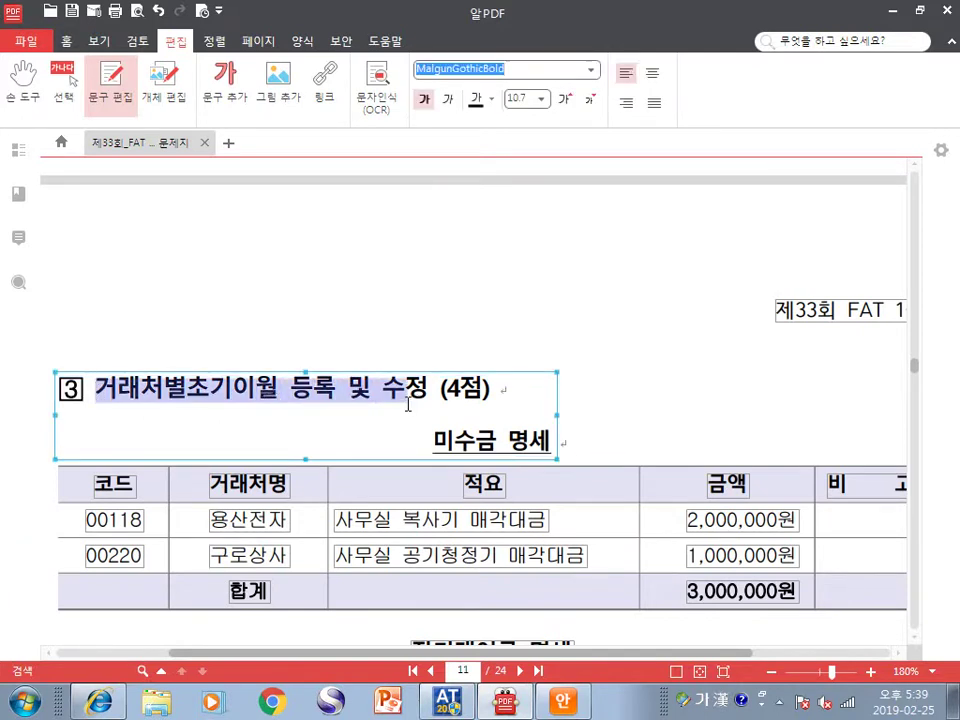
key("alt+Tab")
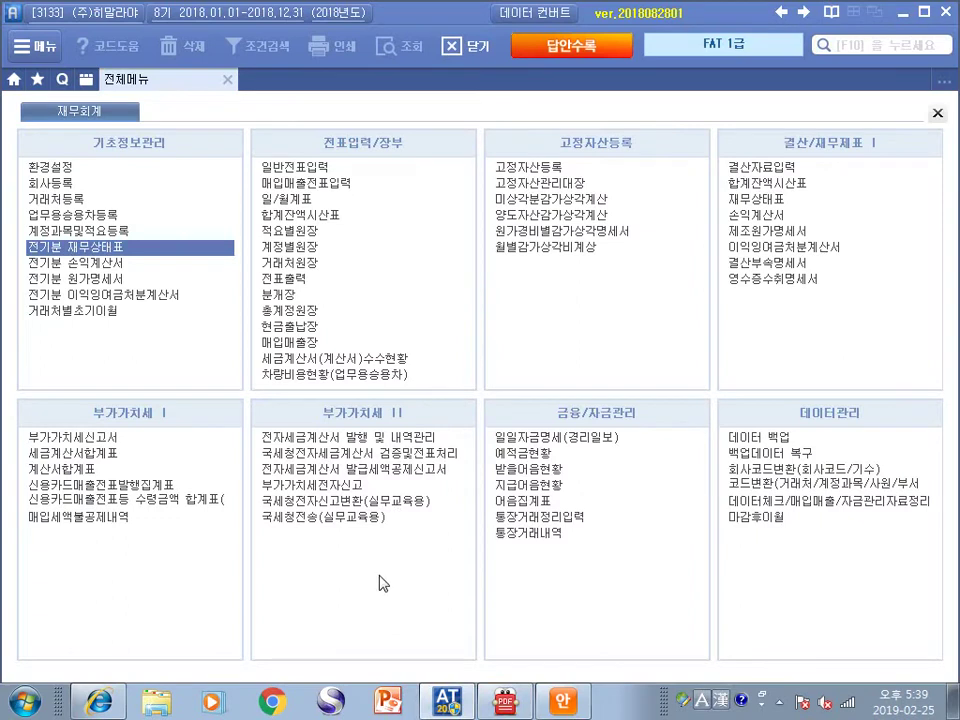
left_click(97, 314)
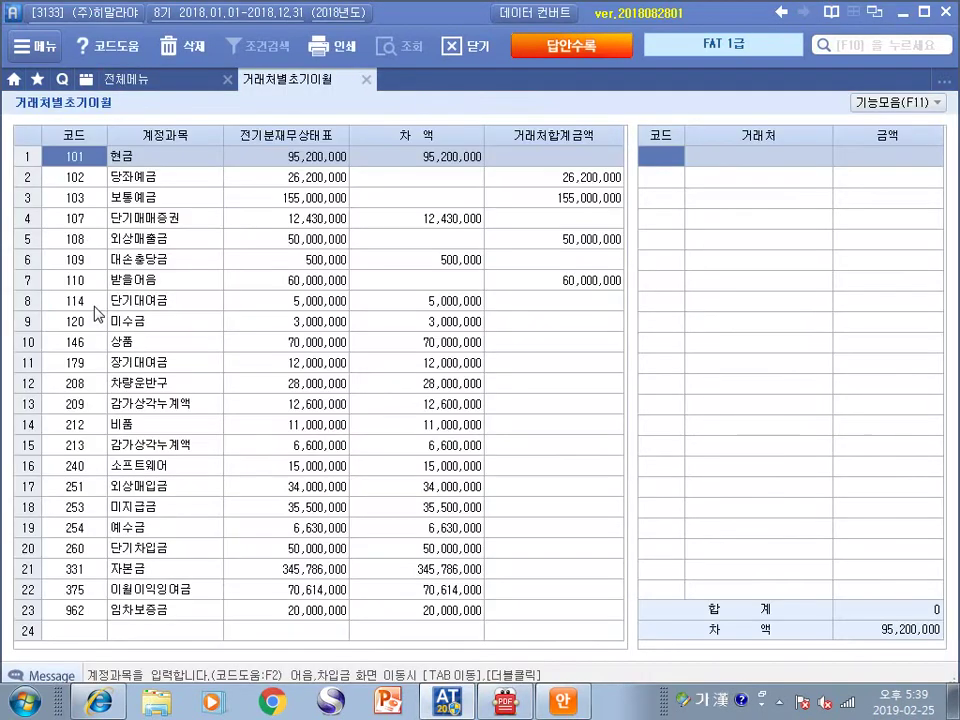
Locate the 미수금 명세 in the exam, select the 미수금 account in 거래처별초기이월, and check its client details
left_click(505, 702)
scroll(444, 459, "down", 2)
left_click_drag(433, 322, 548, 322)
key("alt+Tab")
left_click(125, 320)
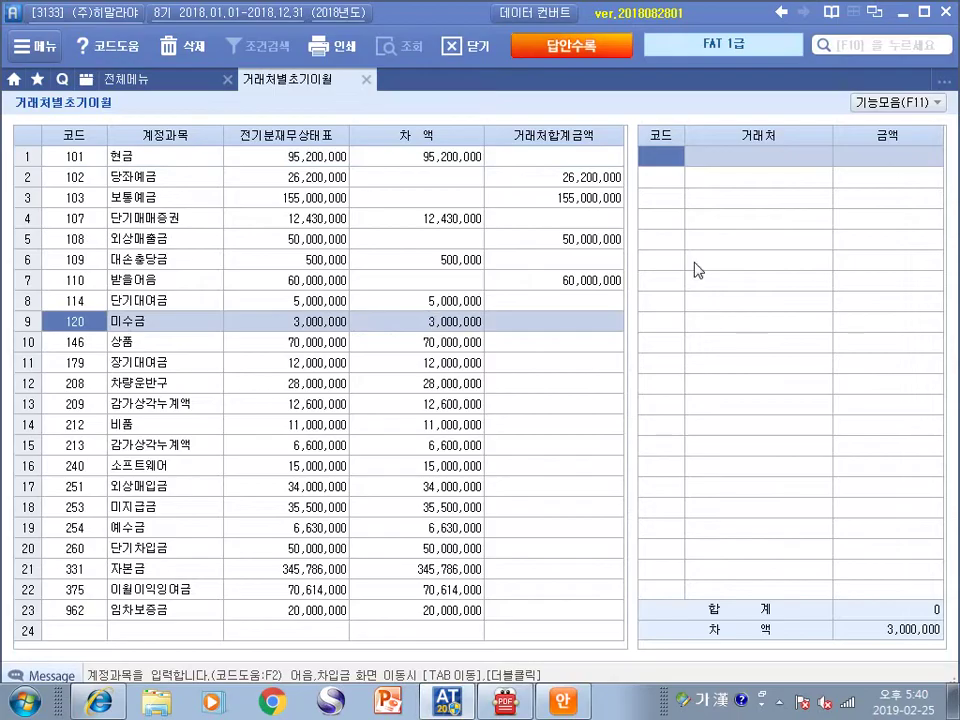
key("alt+Tab")
key("Hangul")
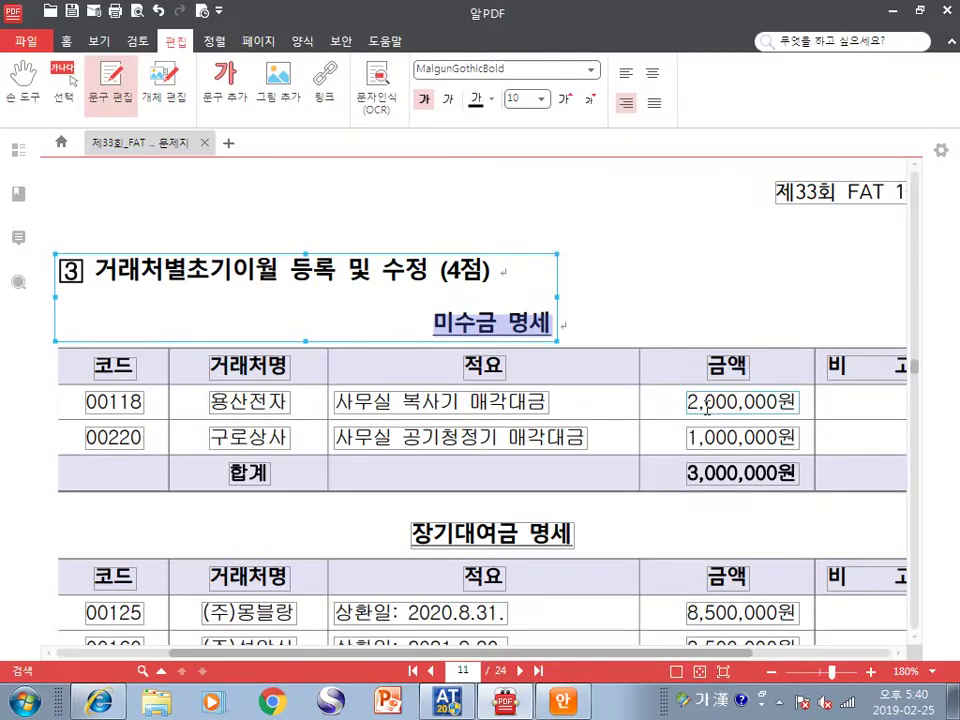
key("alt+Tab")
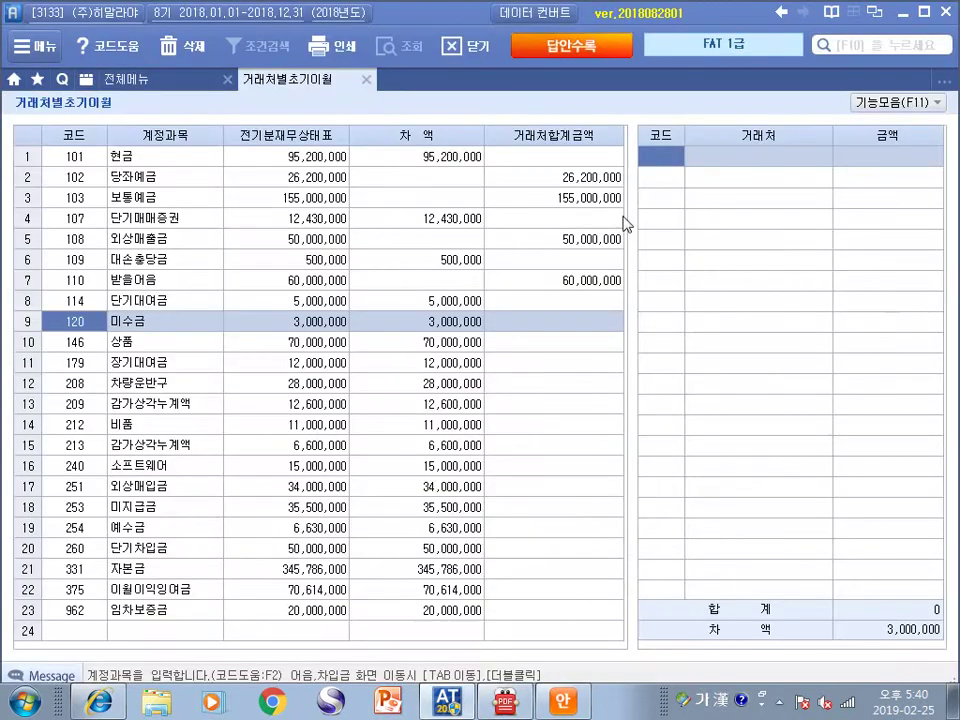
Add 용산전자 under 미수금, using its client code from the exam and an amount of 2,000,000
left_click(651, 155)
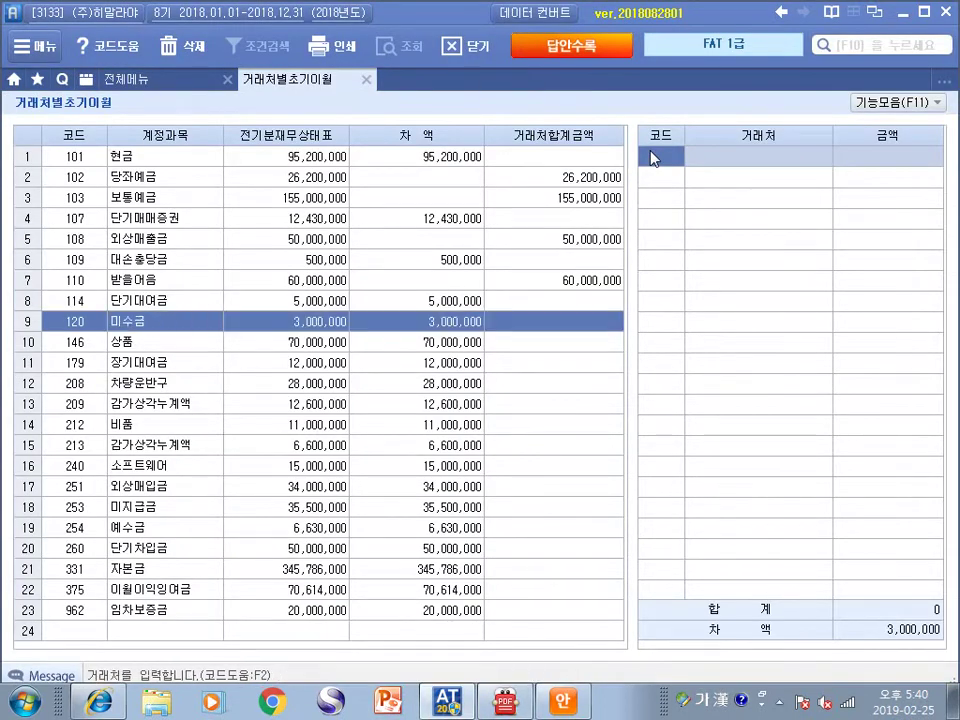
key("alt+Tab")
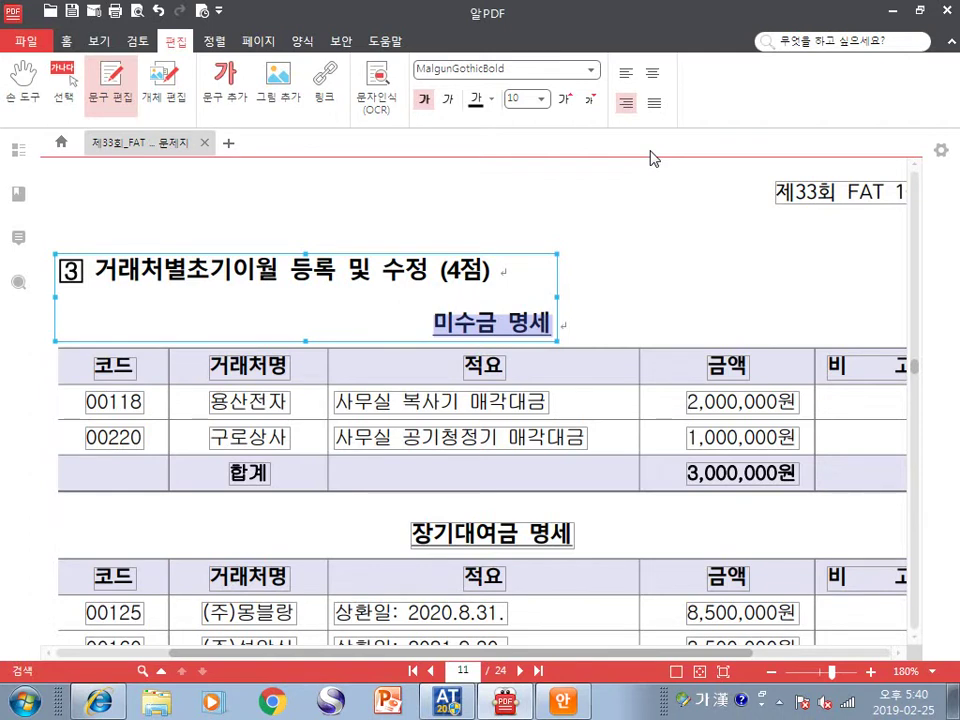
key("alt+Tab")
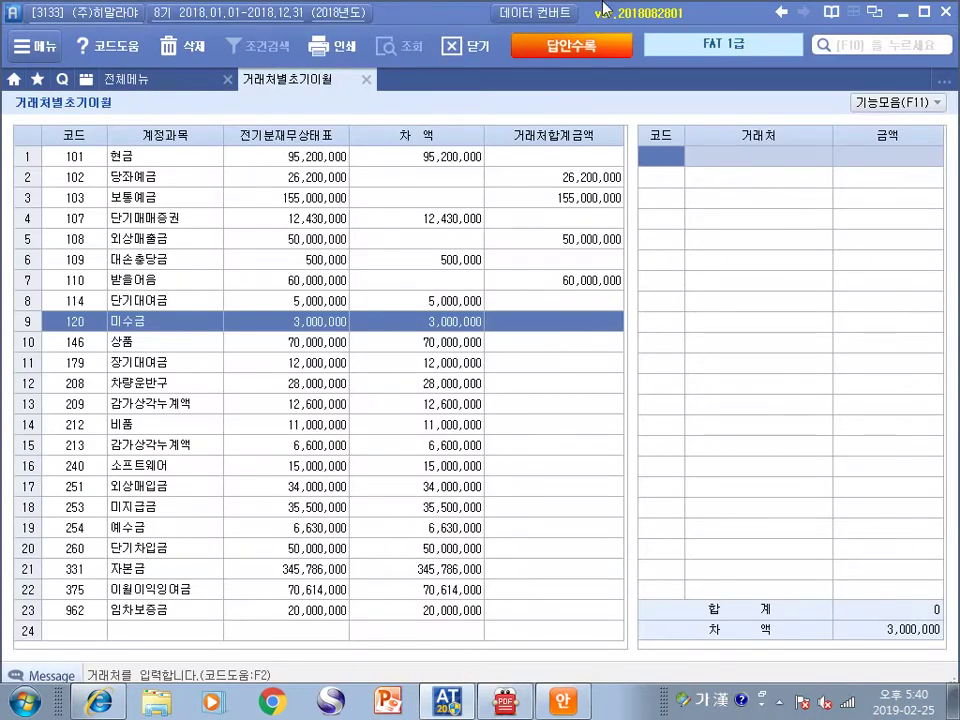
type("118")
key("Return")
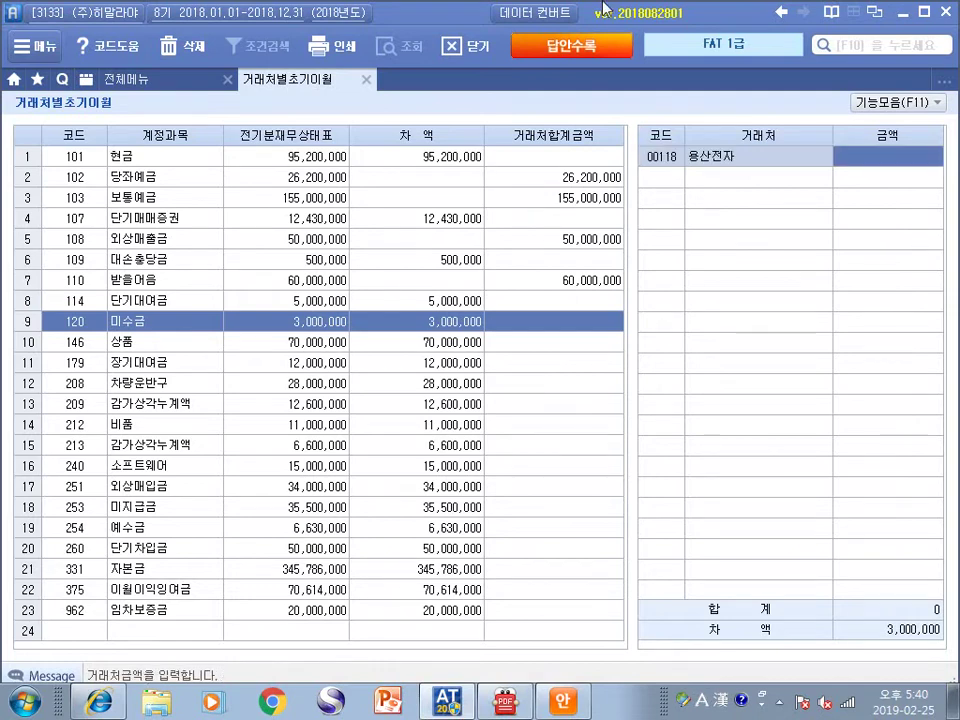
key("alt+Tab")
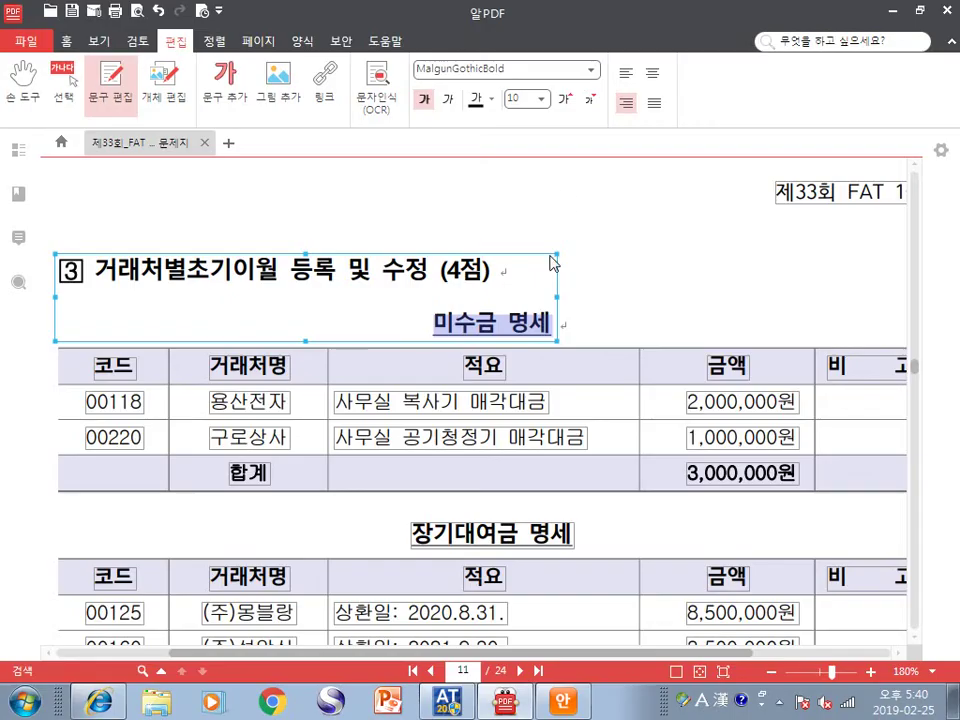
key("alt+Tab")
type("2000000")
key("Return")
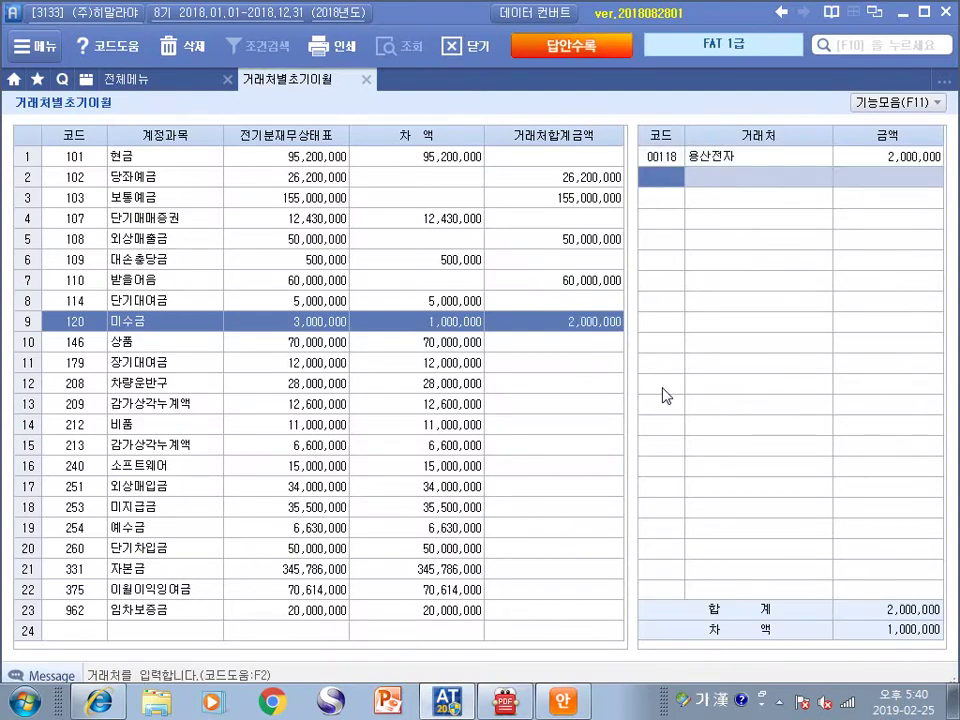
Add 구로상사 as the second client under 미수금, using its exam client code and an amount of 1,000,000
key("alt+Tab")
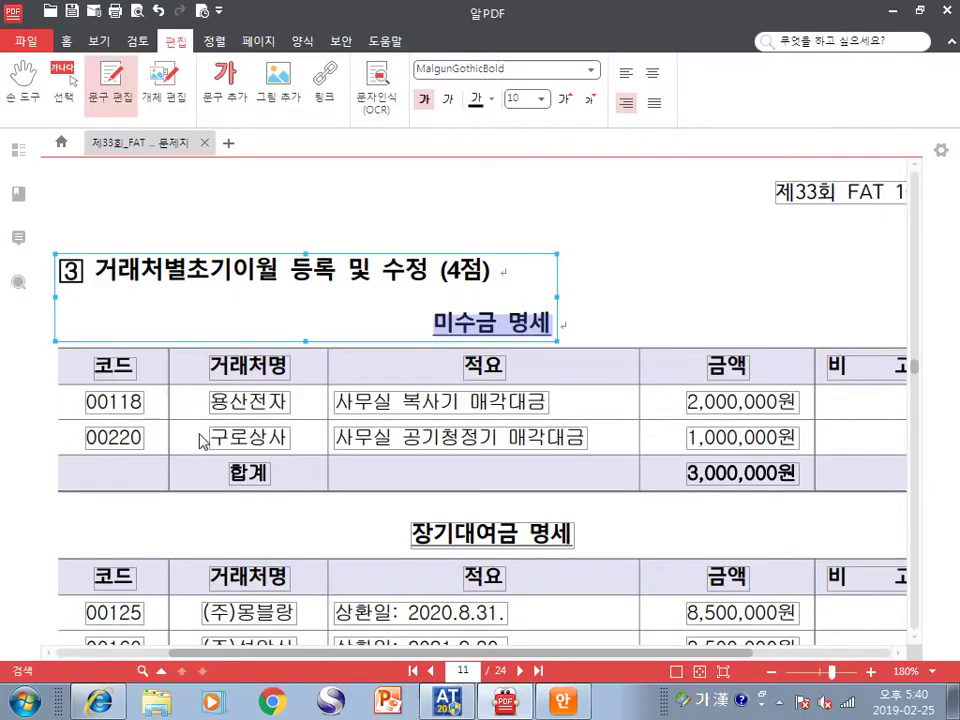
key("alt+Tab")
type("220")
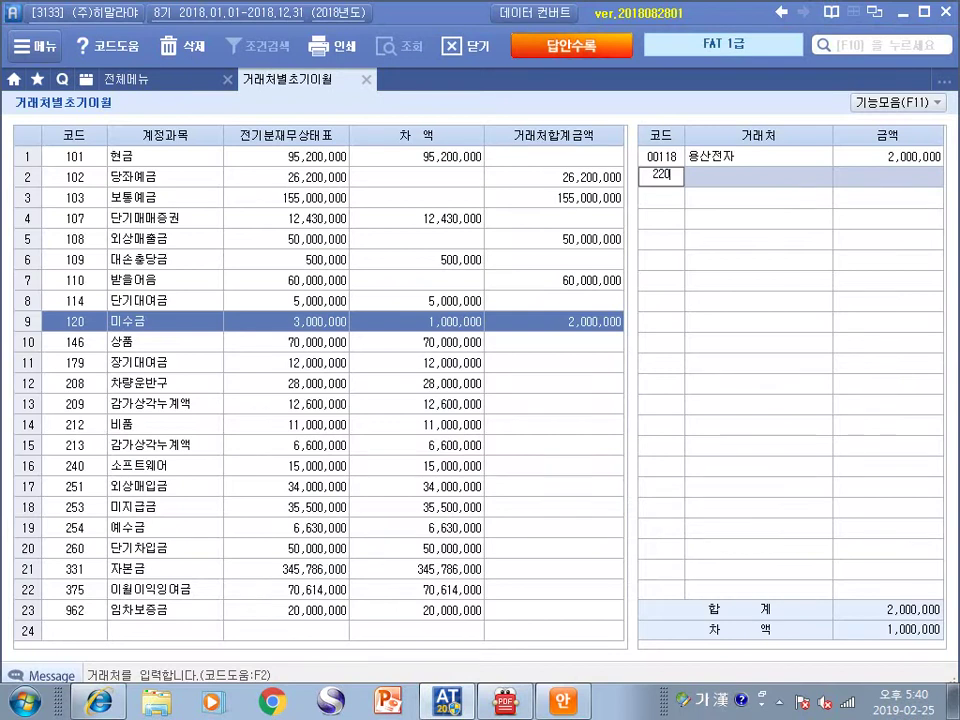
key("Return")
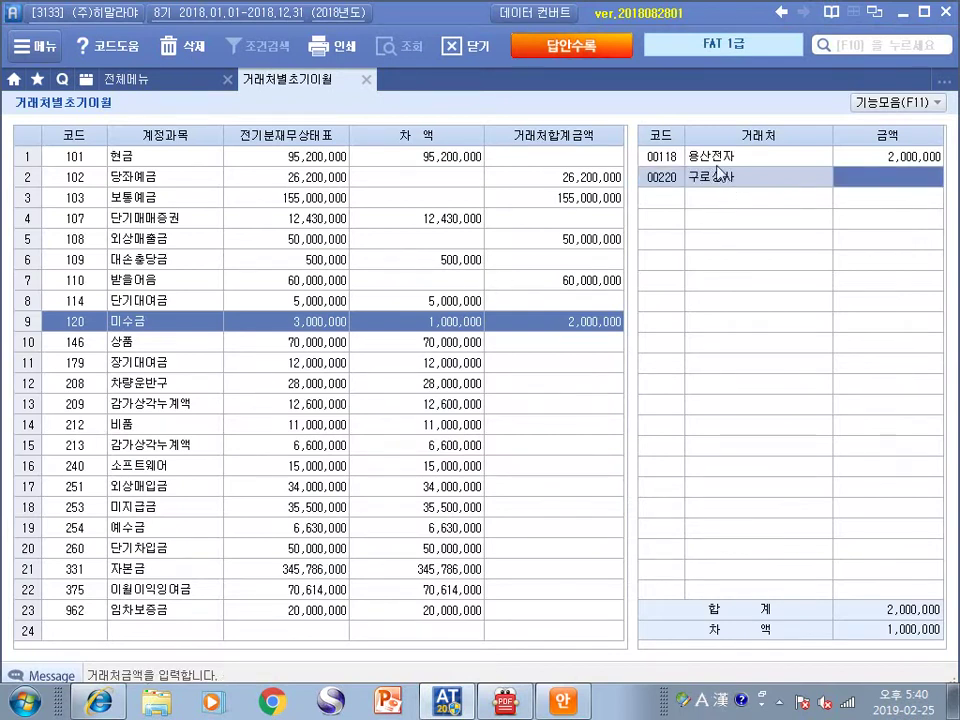
key("alt+Tab")
key("alt+Tab")
type("1,000,000")
key("Return")
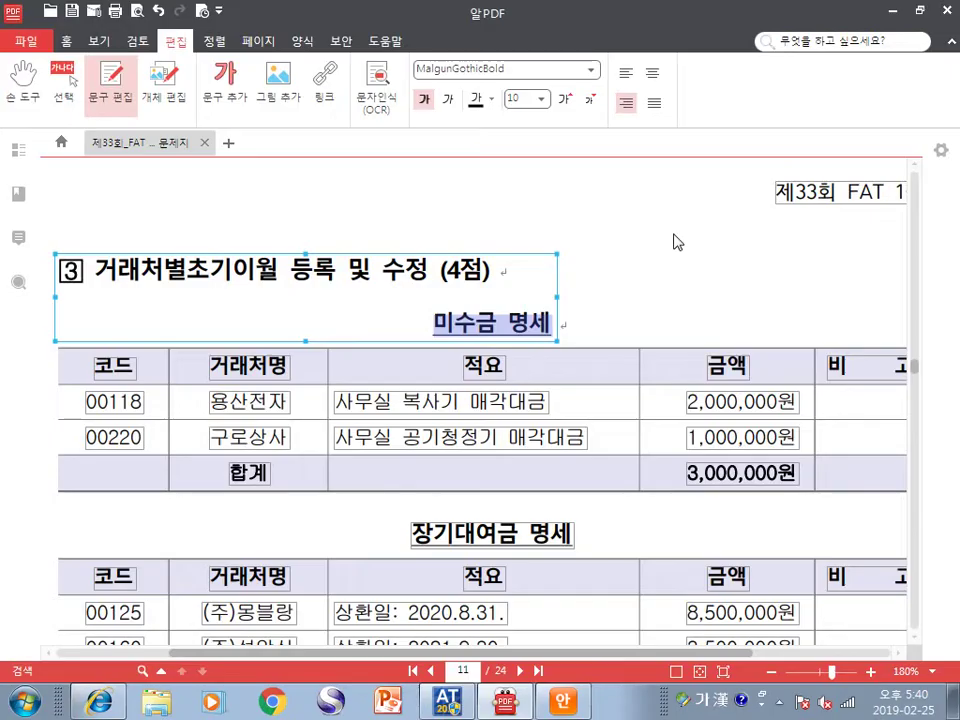
Locate the exam's 장기대여금 명세 and find the 장기대여금 account in 거래처별초기이월 by searching for "장기대여금"
key("alt+Tab")
scroll(565, 404, "down", 3)
left_click_drag(413, 297, 548, 292)
key("alt+Tab")
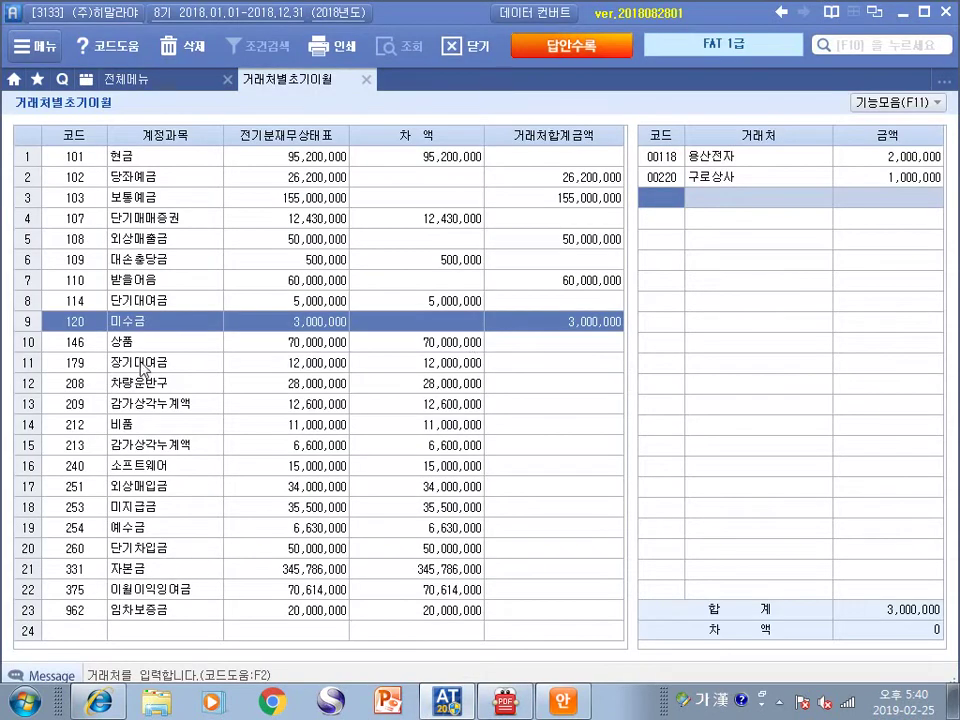
left_click(135, 362)
left_click(135, 222)
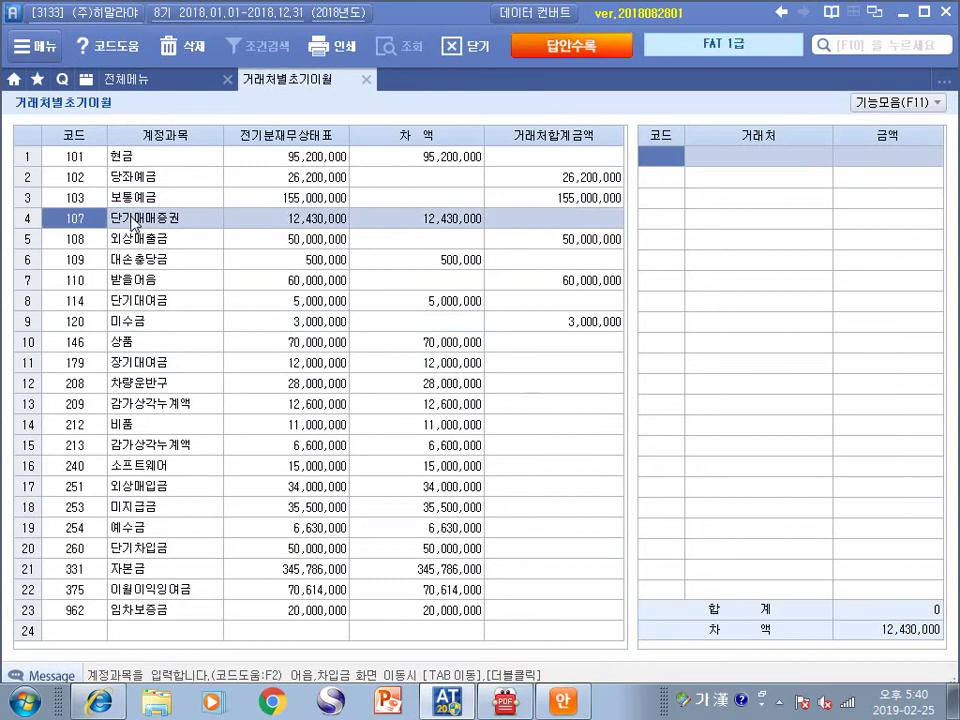
key("ctrl+f")
type("장기대여금")
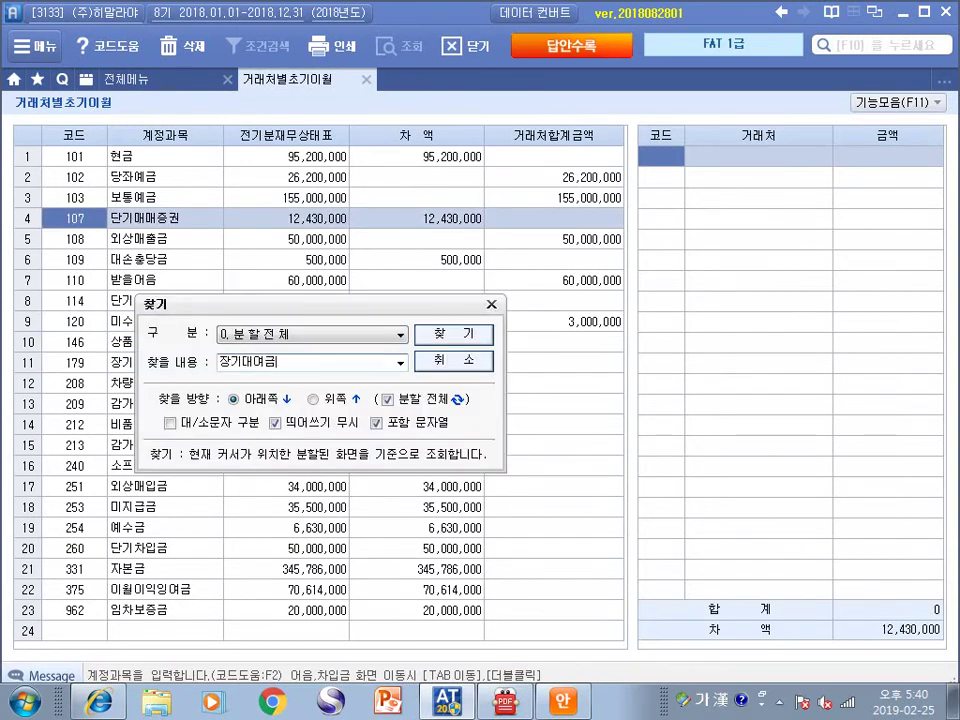
key("Return")
left_click(490, 302)
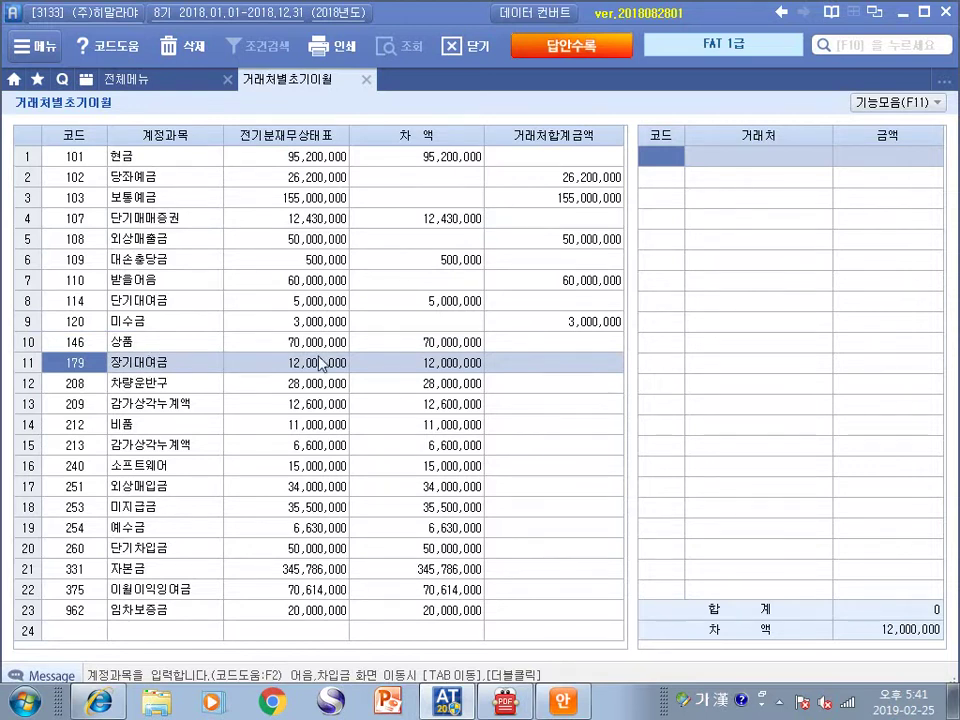
Add (주)몽블랑 under 장기대여금, using its client code from the exam and an amount of 8,500,000
key("alt+Tab")
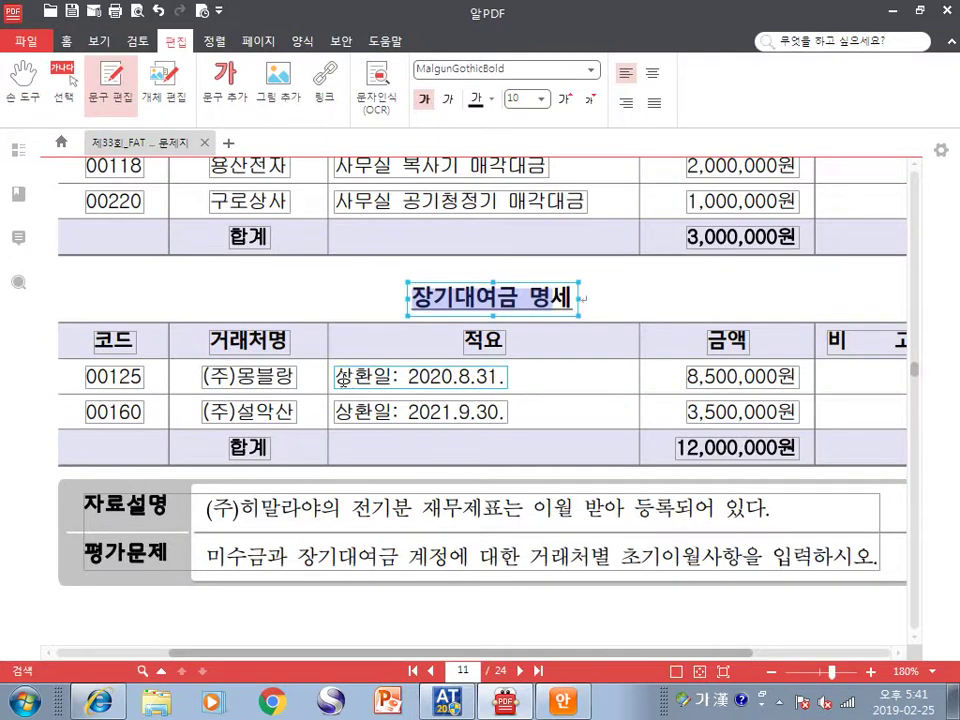
double_click(107, 381)
key("alt+Tab")
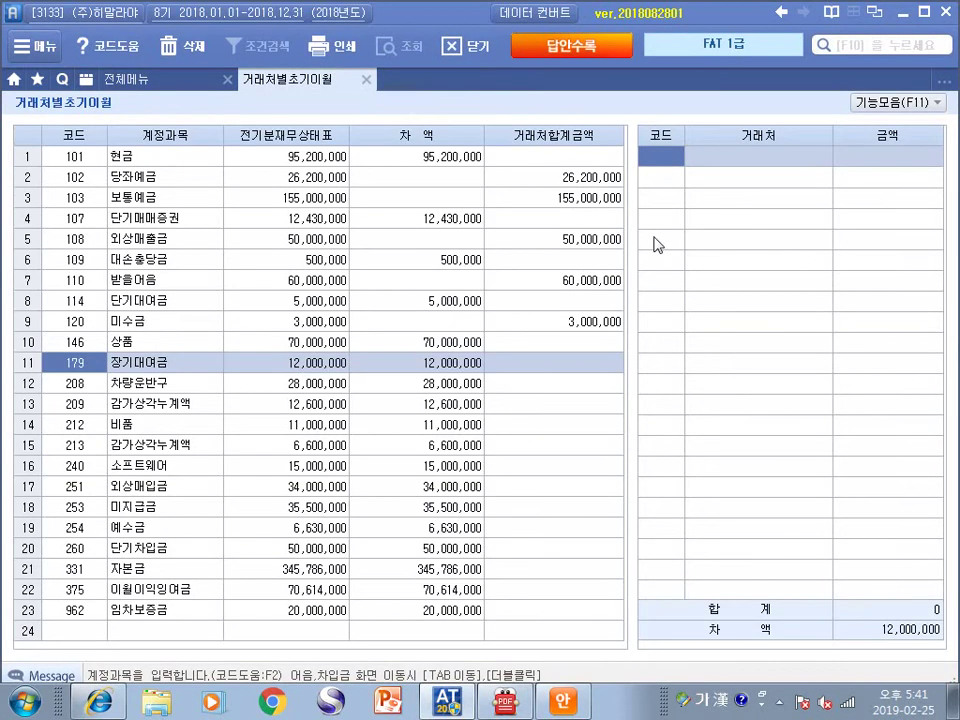
left_click(651, 152)
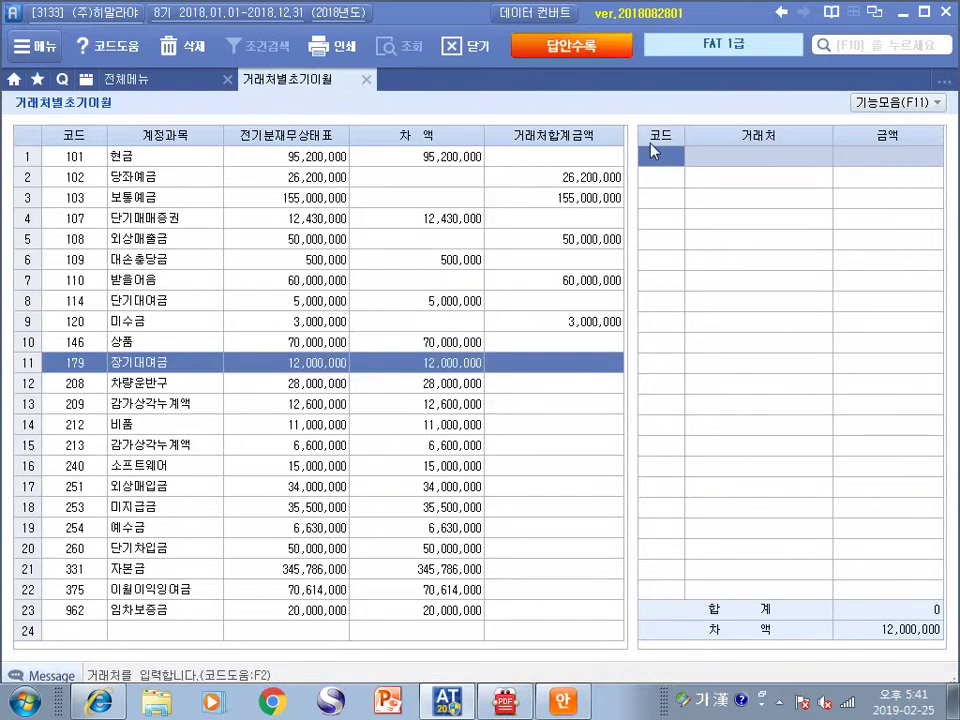
type("00125")
key("Return")
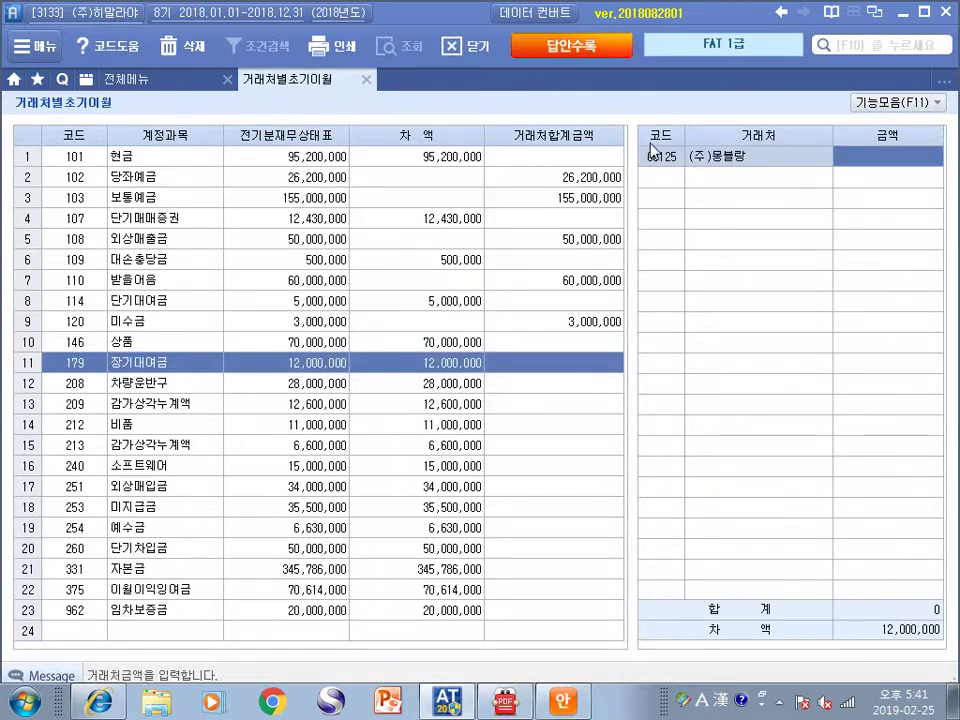
key("alt+Tab")
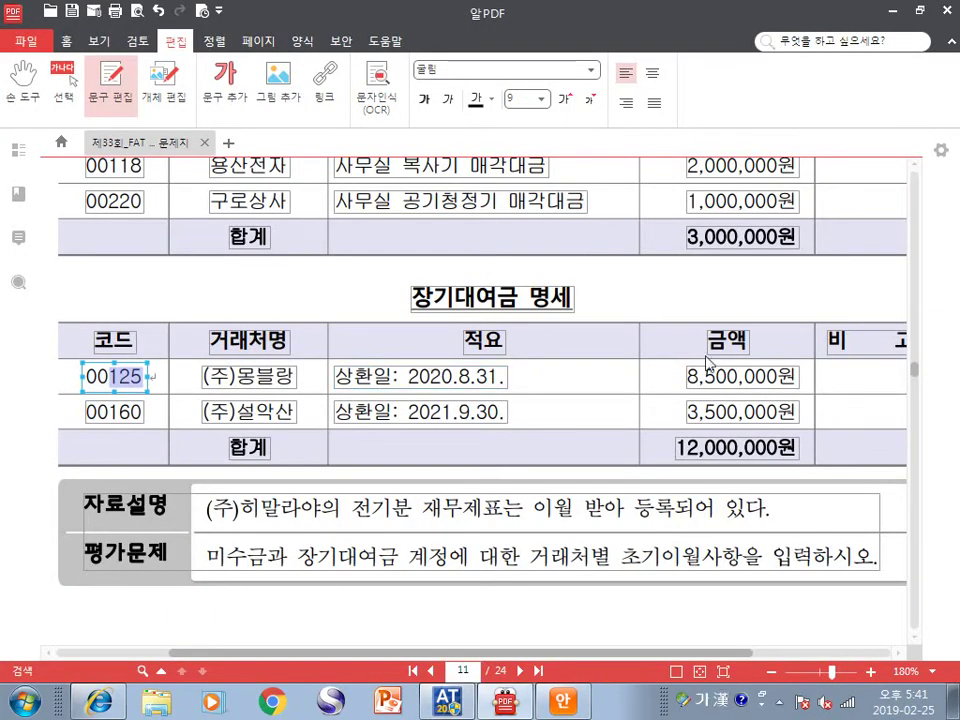
key("alt+Tab")
type("8500000")
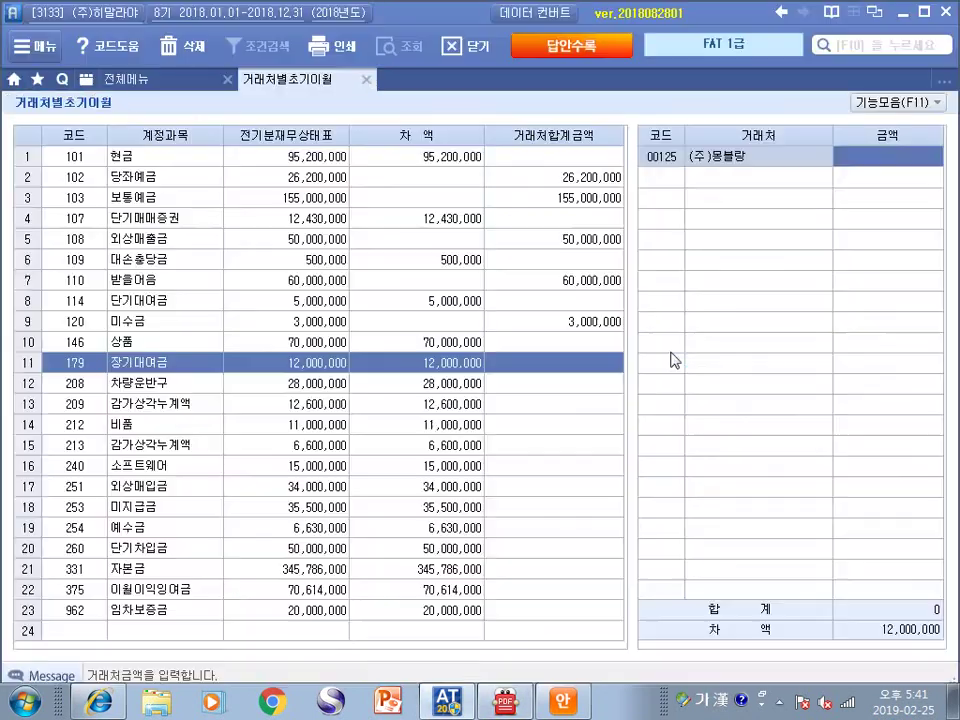
key("Return")
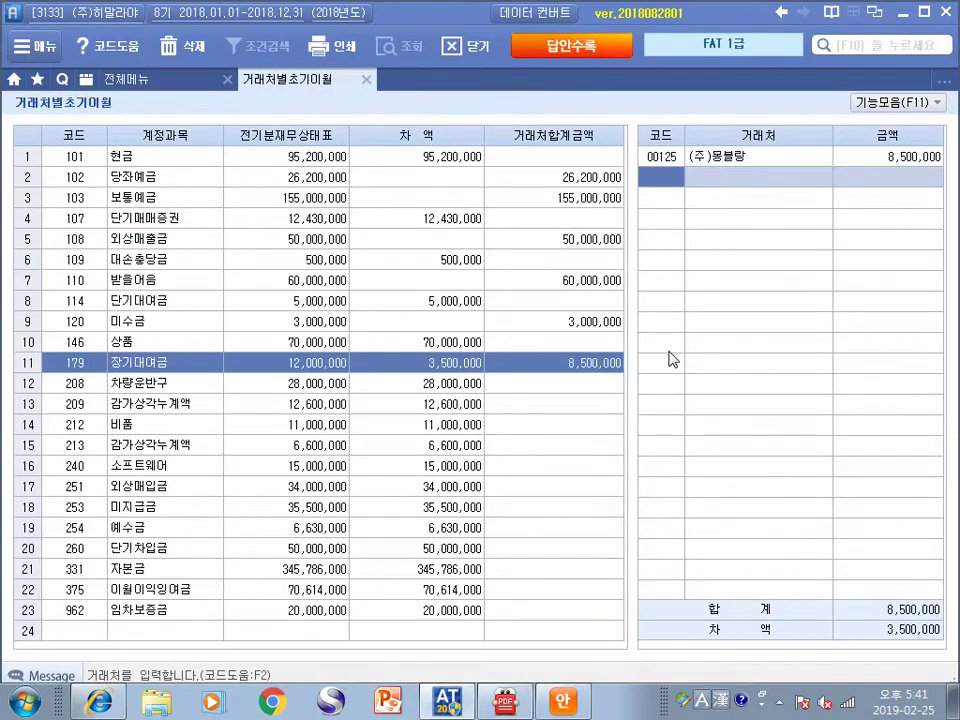
Add (주)설악산 as the second client under 장기대여금, using its exam client code and an amount of 3,500,000
key("alt+Tab")
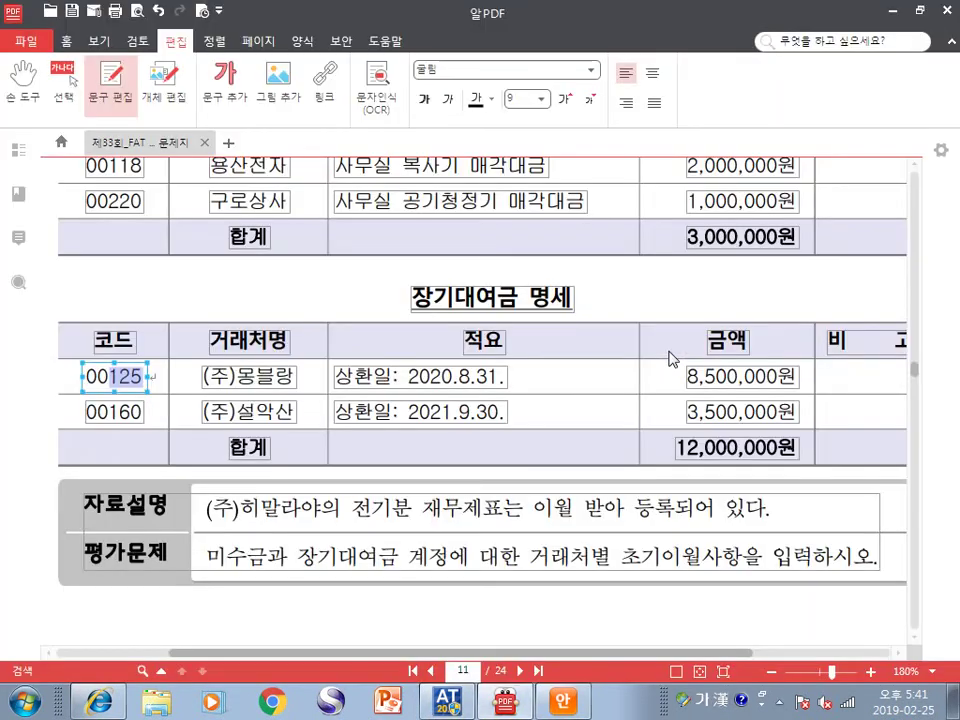
left_click(128, 413)
key("alt+Tab")
type("160")
key("Return")
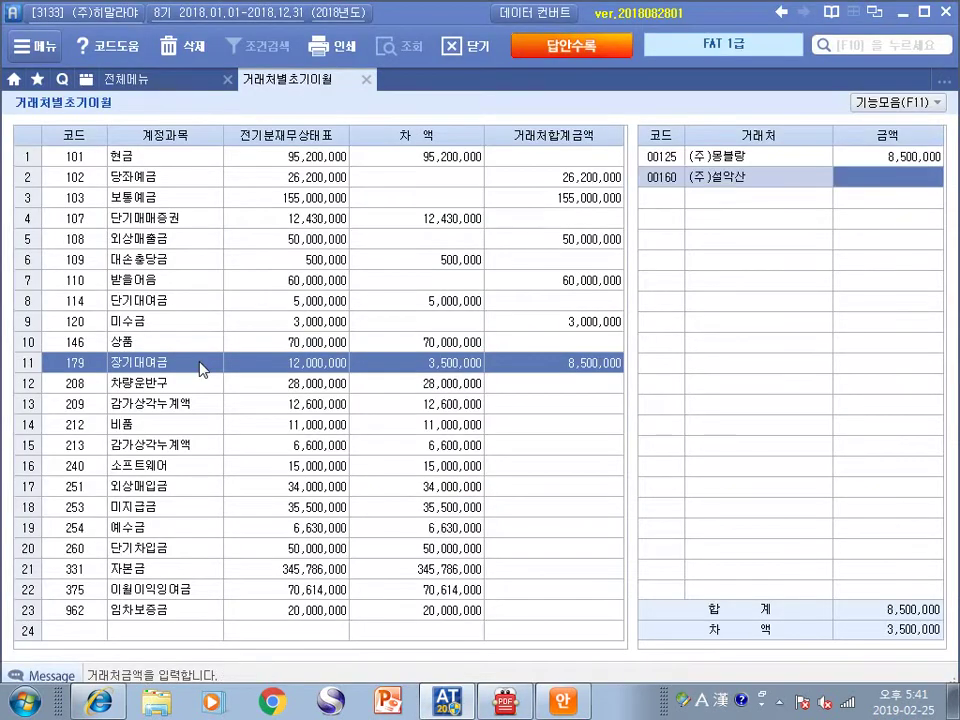
key("alt+Tab")
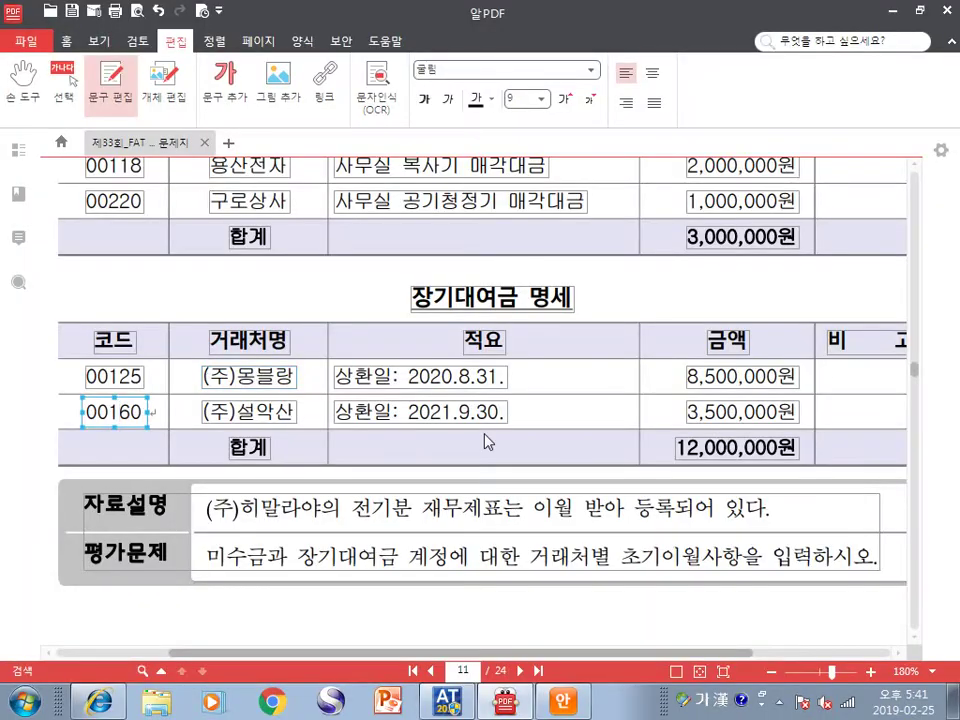
key("alt+Tab")
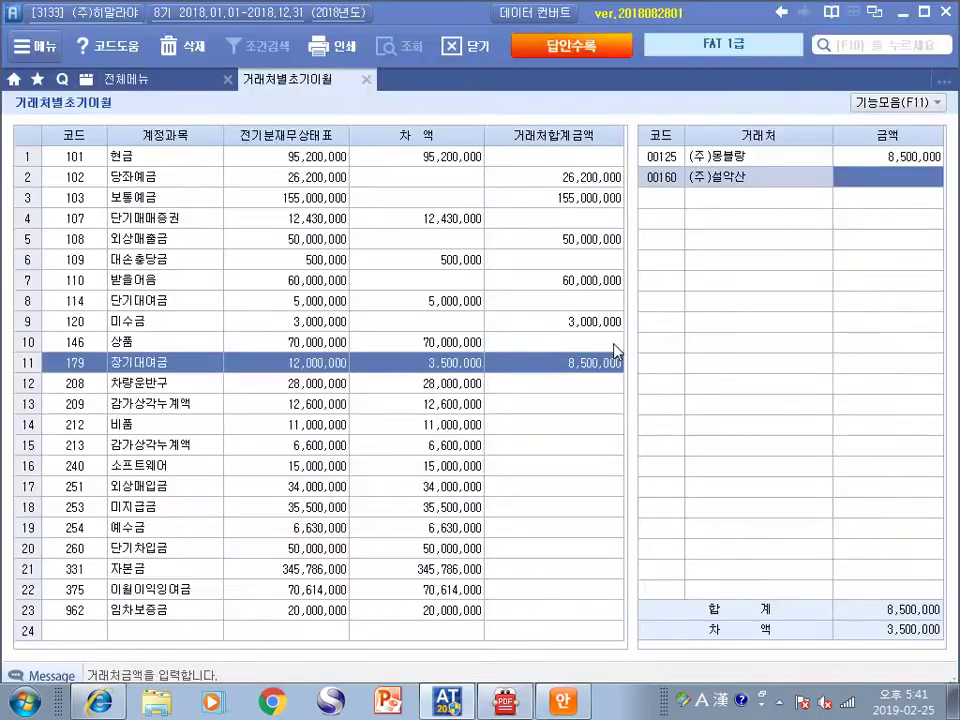
type("3,500,000")
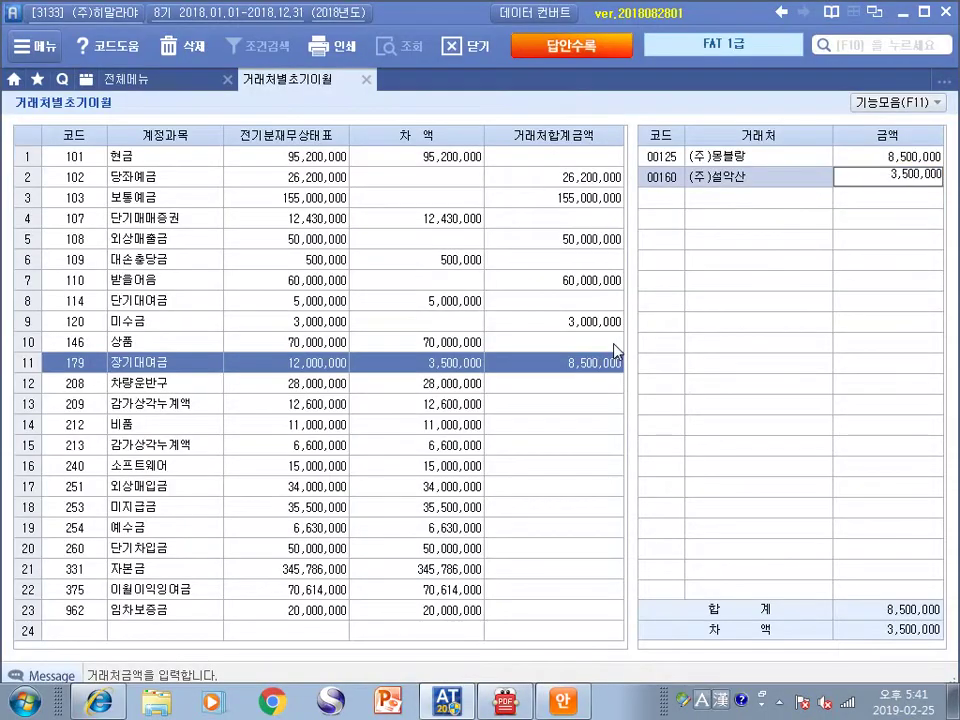
key("Return")
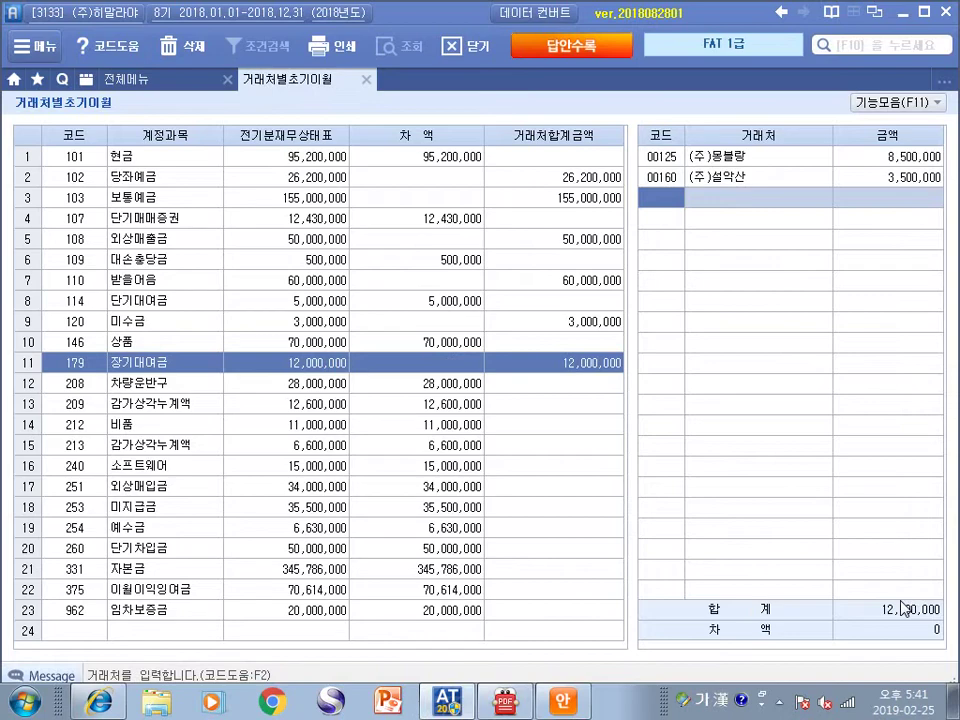
Move on past the 장기대여금 명세 in the exam PDF and close the 거래처별초기이월 screen in the accounting program
key("alt+Tab")
scroll(549, 386, "down", 5)
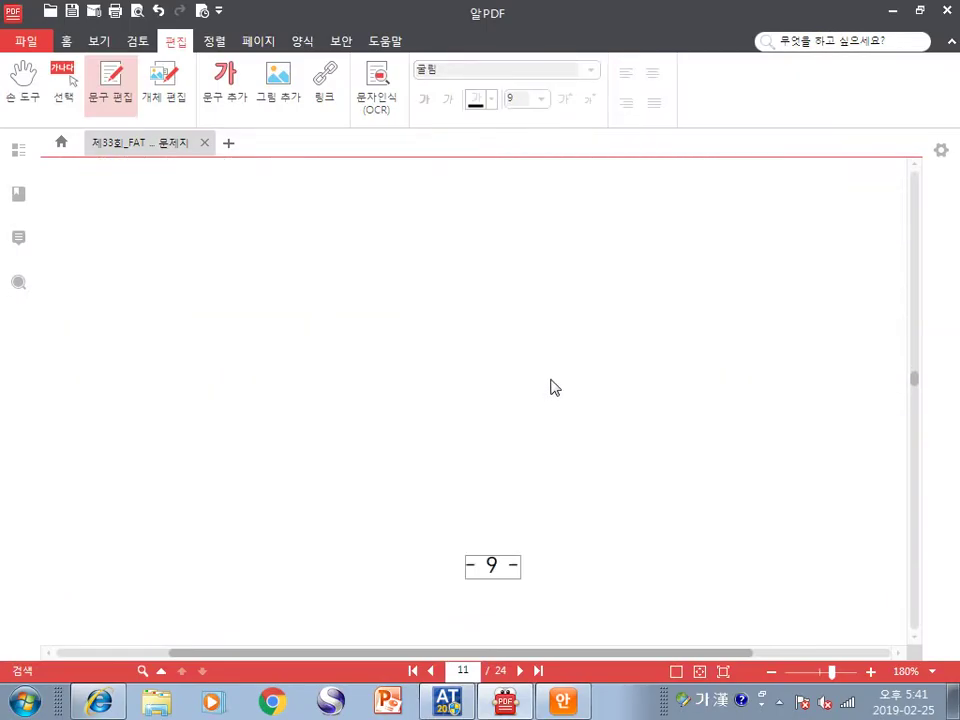
scroll(555, 388, "down", 3)
key("alt+Tab")
key("Escape")
key("Escape")
Read the exam's 문제 2 거래자료 입력 heading and instruction, and open 일반전표입력 in the accounting program
key("alt+Tab")
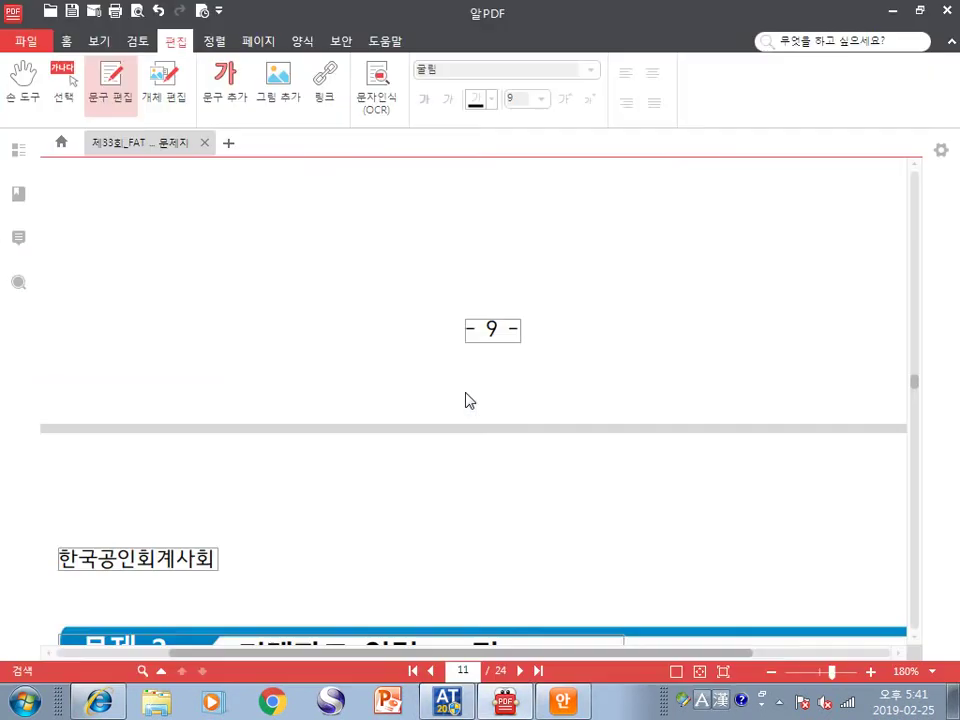
scroll(430, 440, "down", 5)
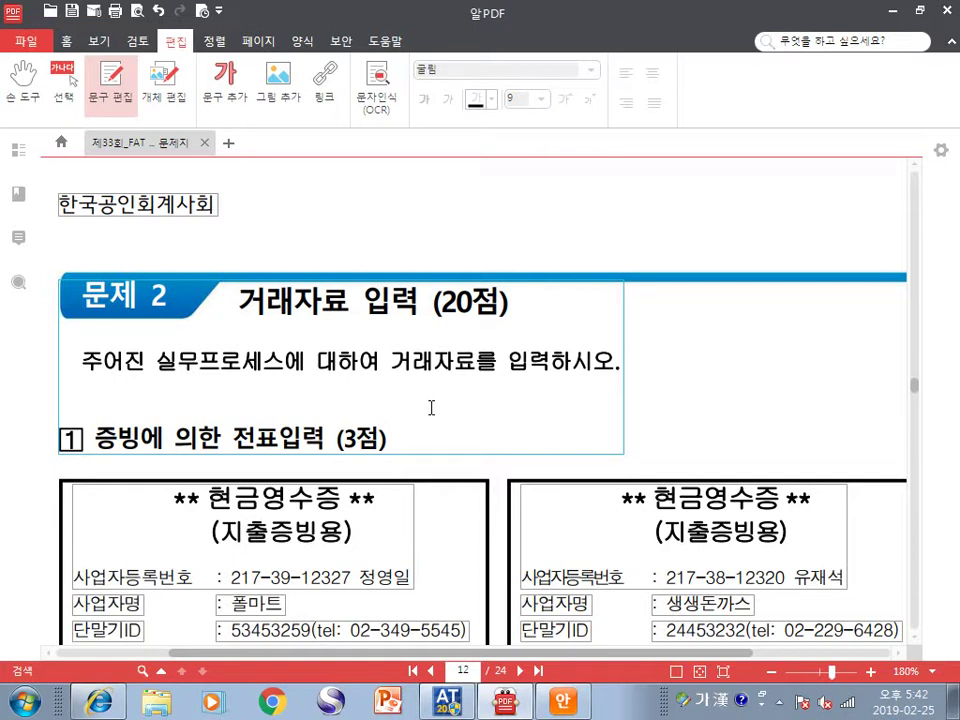
left_click(236, 297)
left_click_drag(236, 297, 531, 305)
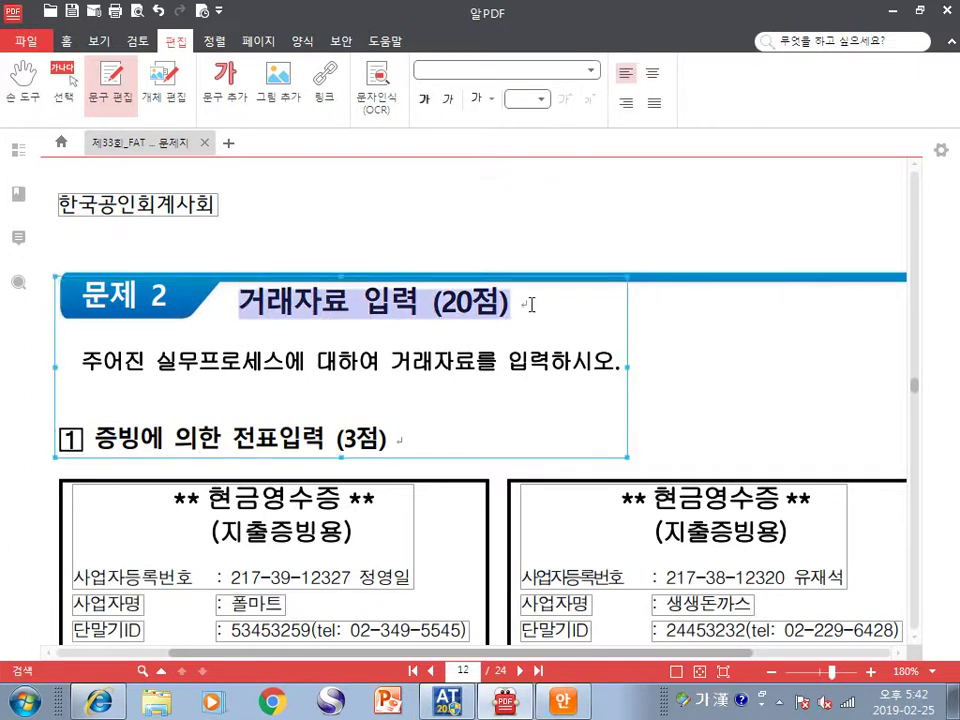
left_click(480, 362)
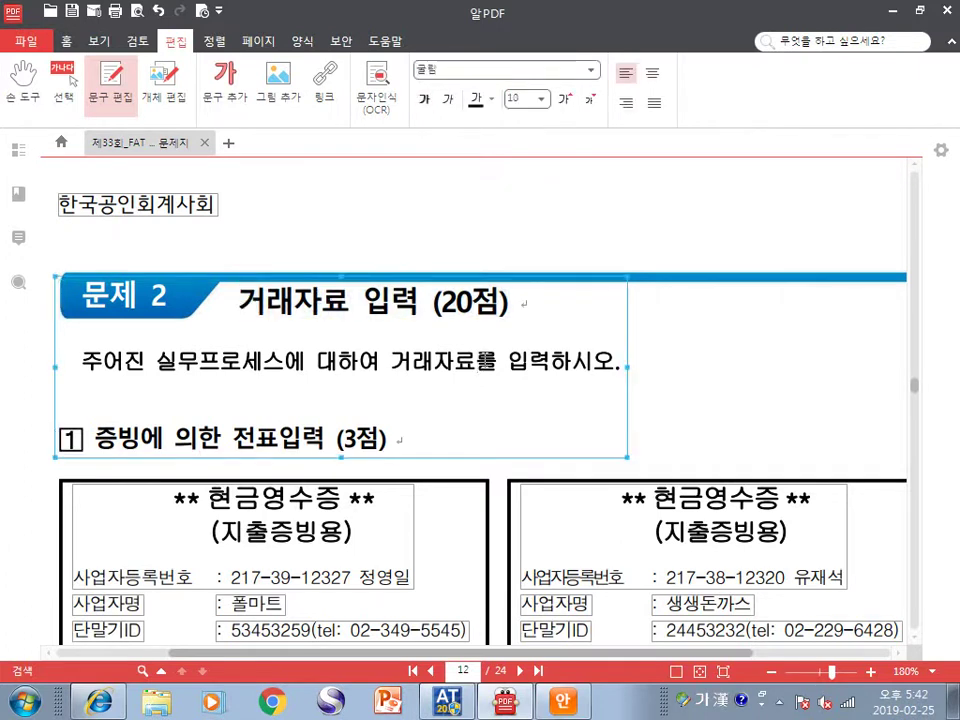
key("alt+Tab")
left_click(311, 166)
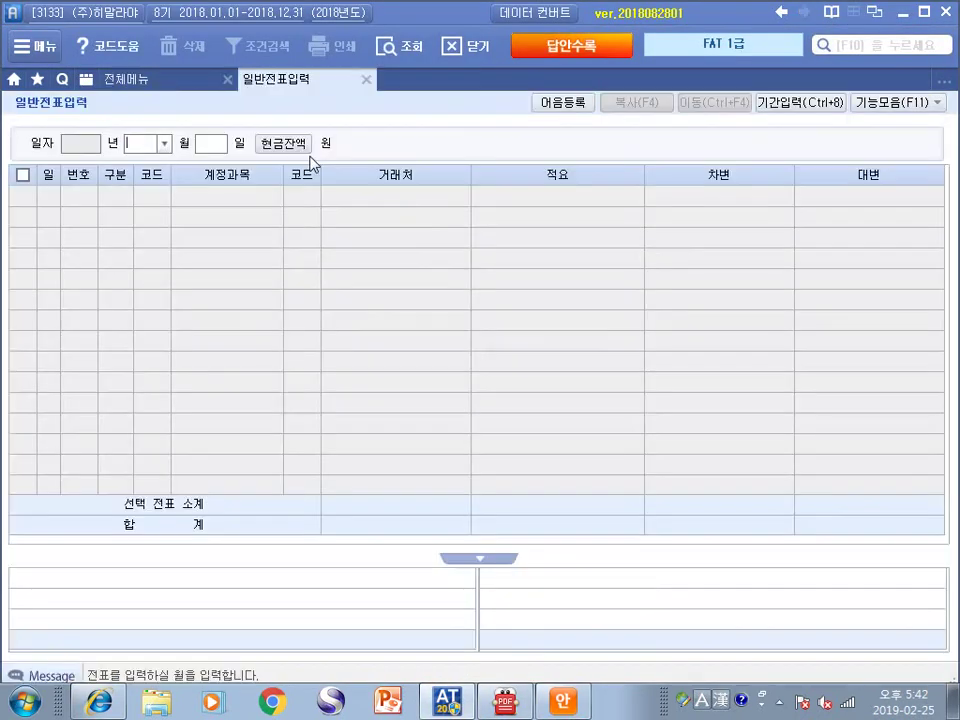
Return to the exam PDF and examine the headings and 총합계 of both 현금영수증 under 증빙에 의한 전표입력
left_click(495, 700)
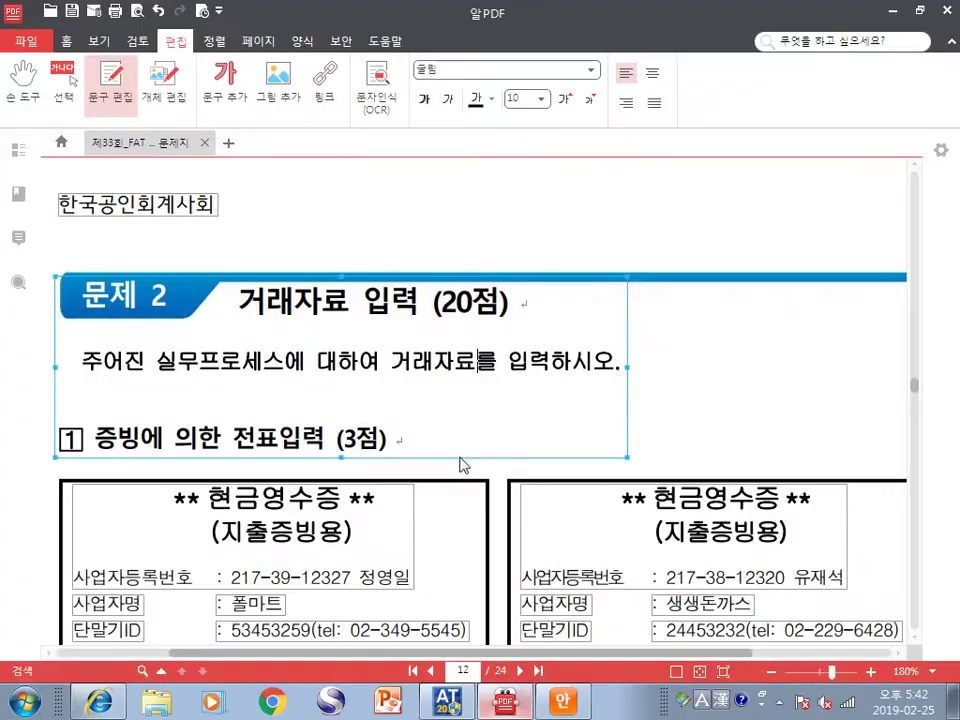
scroll(390, 318, "down", 5)
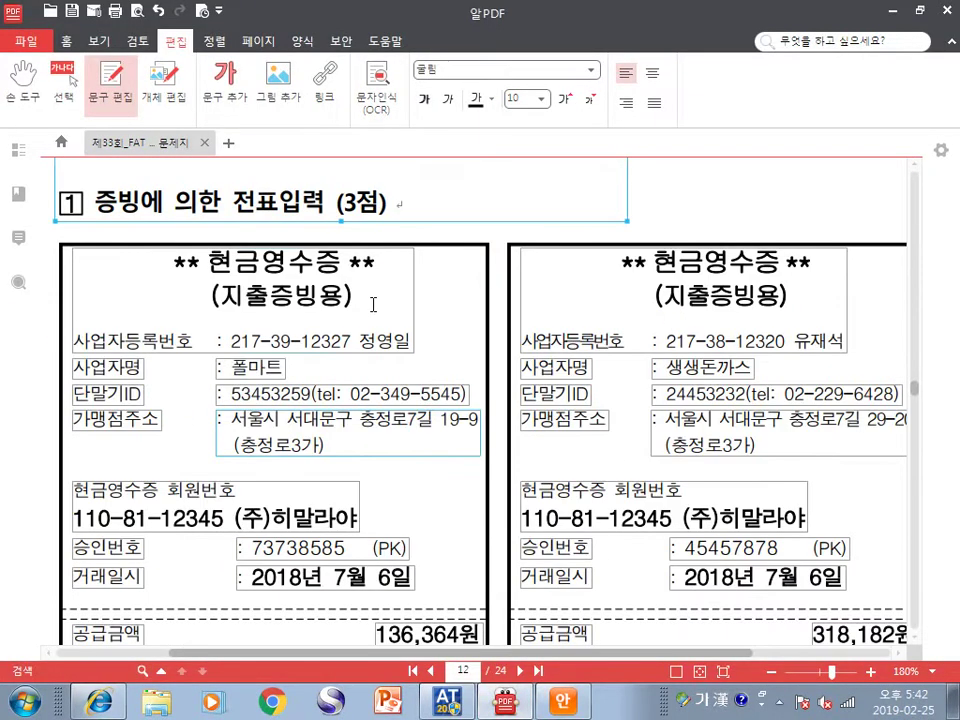
left_click_drag(95, 203, 315, 226)
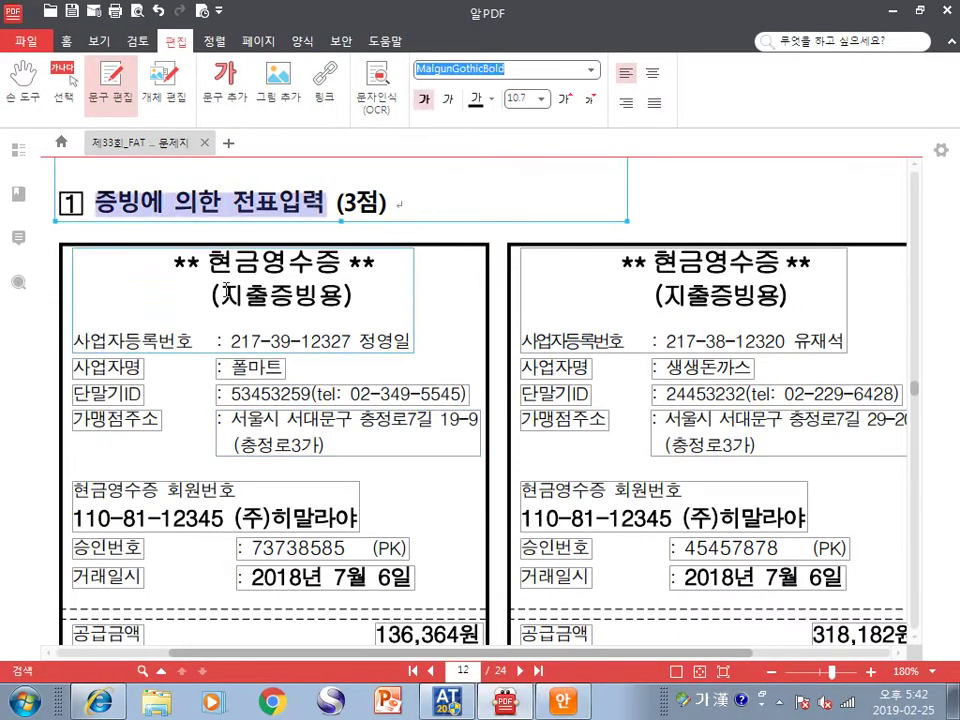
left_click_drag(209, 262, 308, 262)
left_click_drag(655, 262, 741, 262)
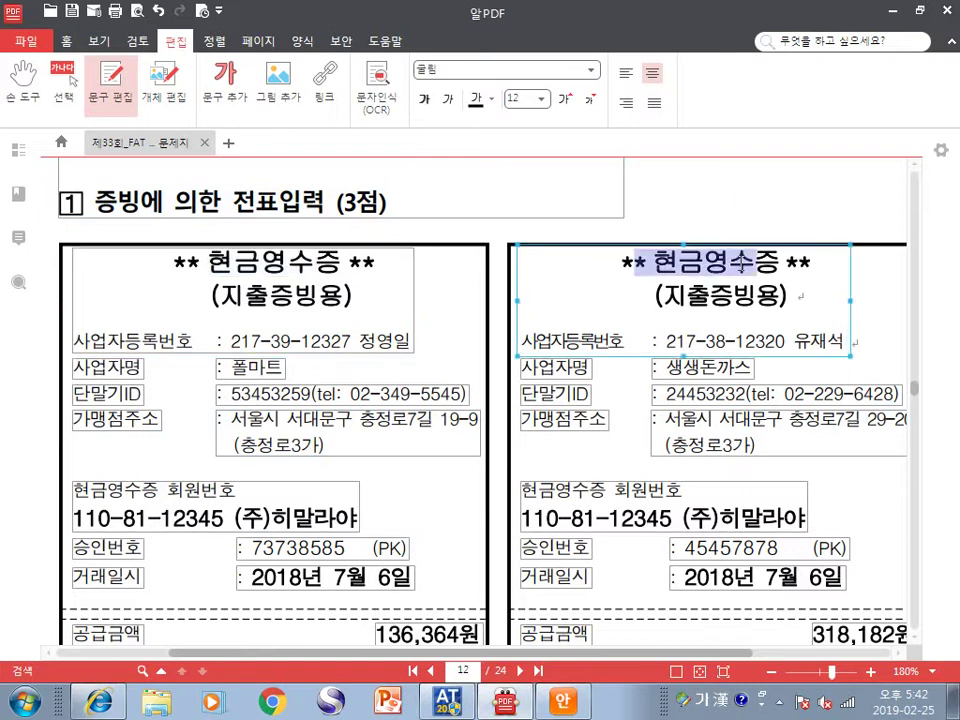
scroll(741, 262, "down", 5)
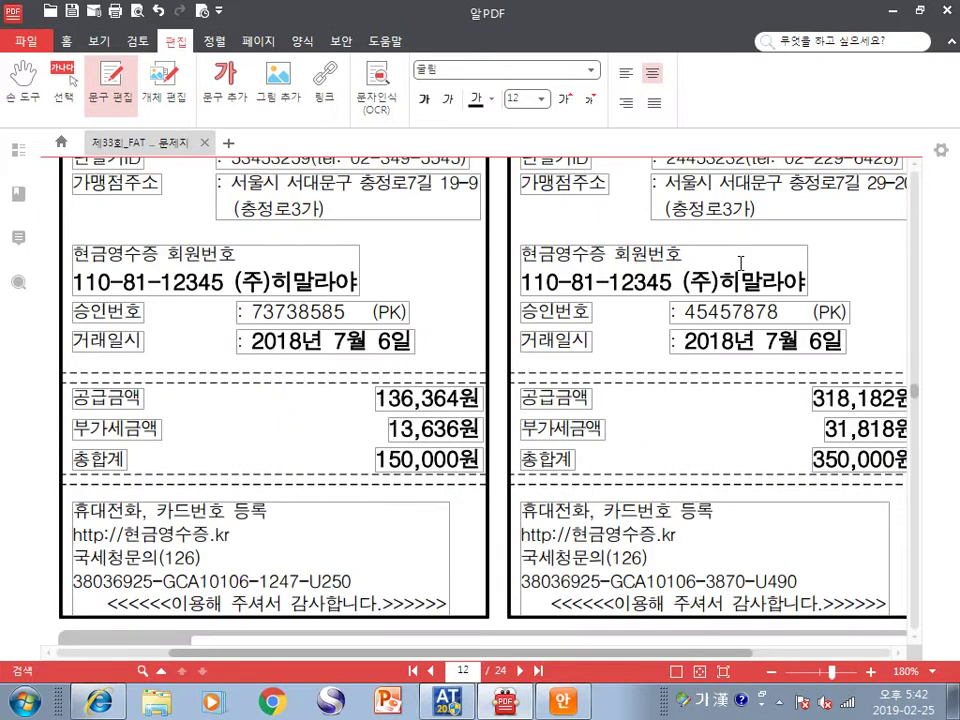
left_click_drag(389, 459, 448, 459)
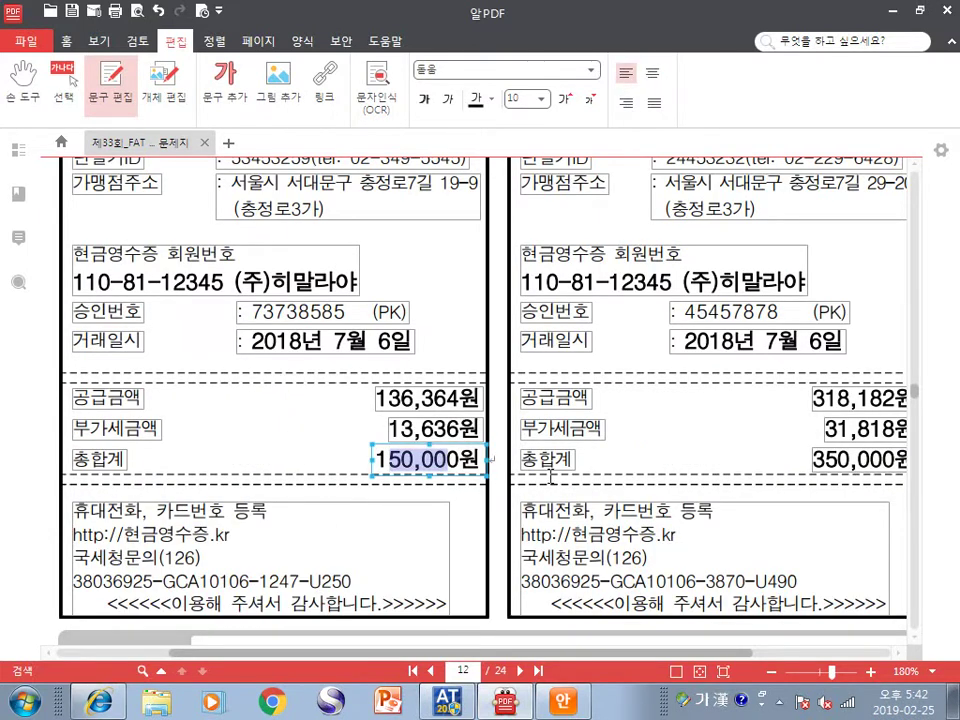
left_click_drag(811, 459, 877, 459)
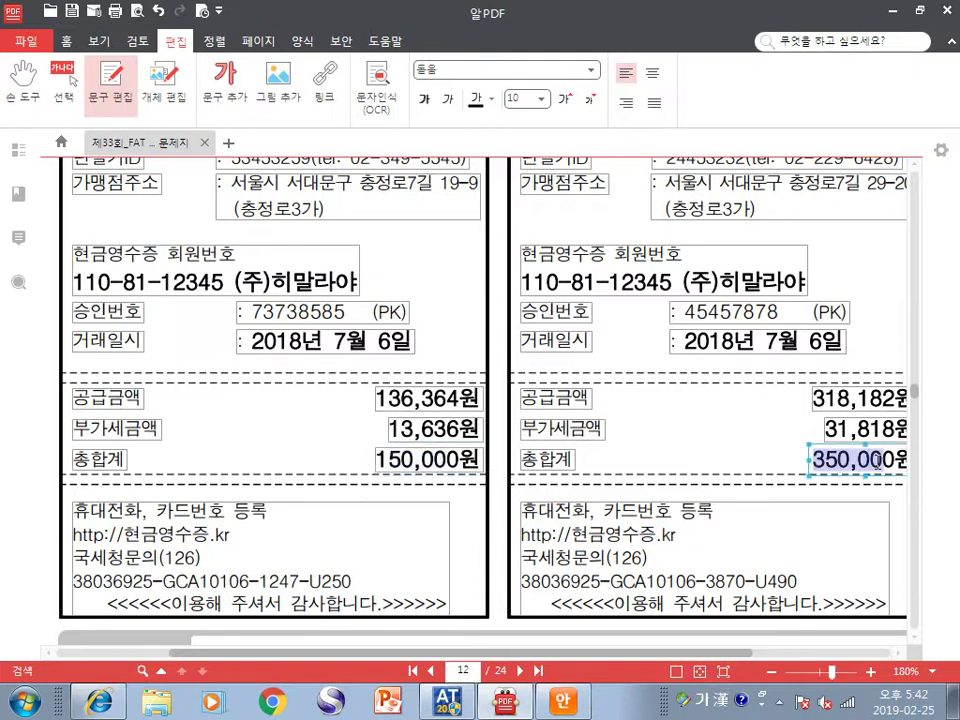
Compare the 부가세금액 and 총합계 of the 폴마트 receipt and check the 총합계 of the 생생돈까스 receipt
scroll(541, 437, "up", 3)
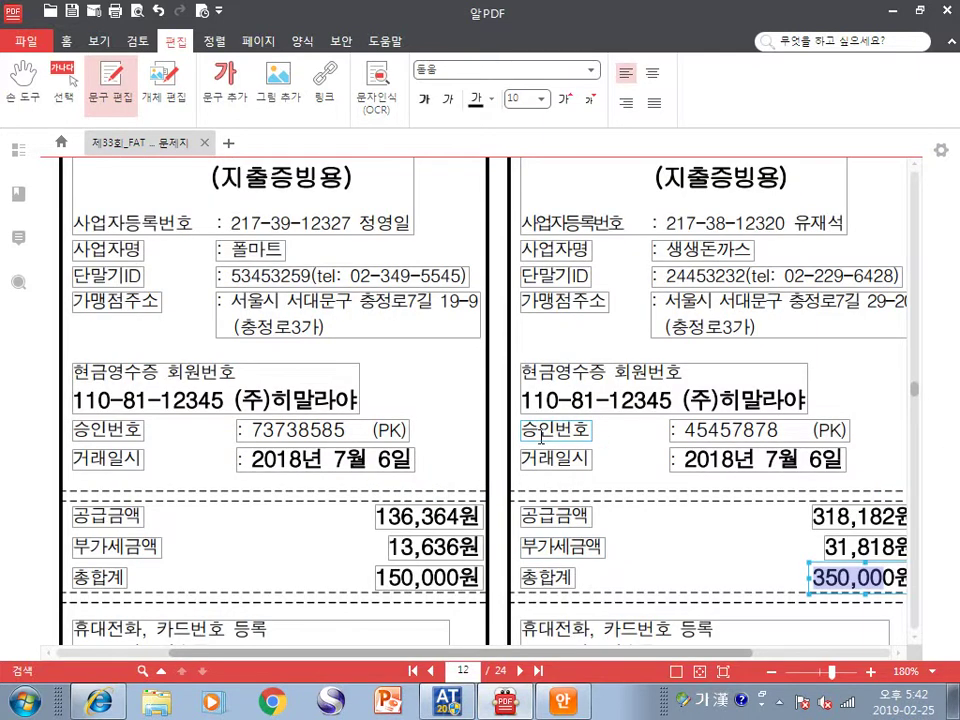
left_click_drag(389, 547, 452, 547)
left_click(377, 578)
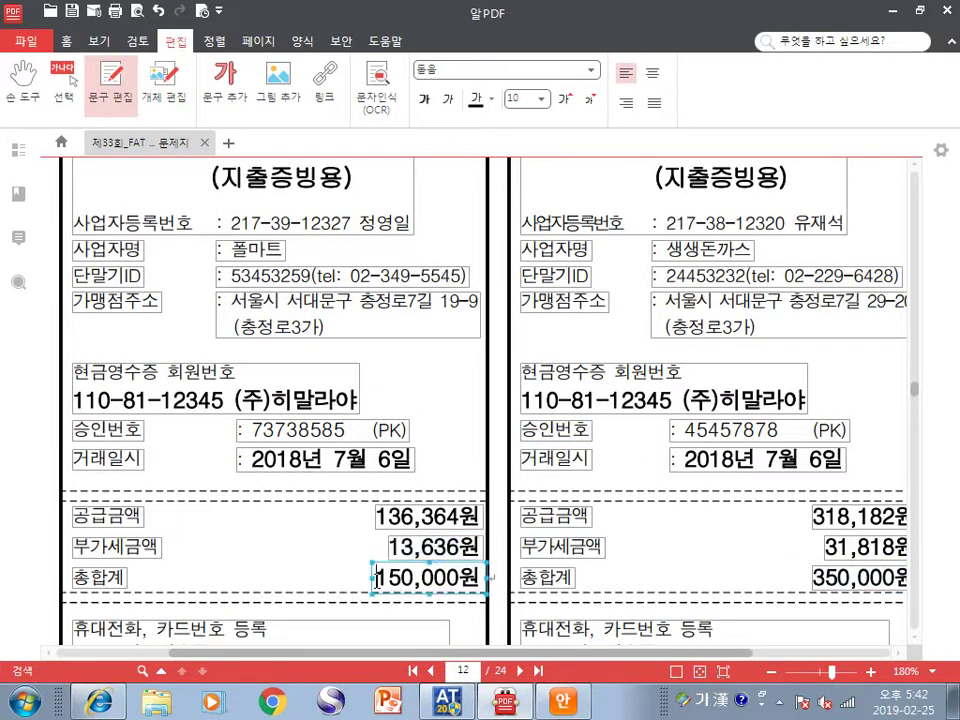
double_click(377, 578)
left_click_drag(391, 547, 466, 547)
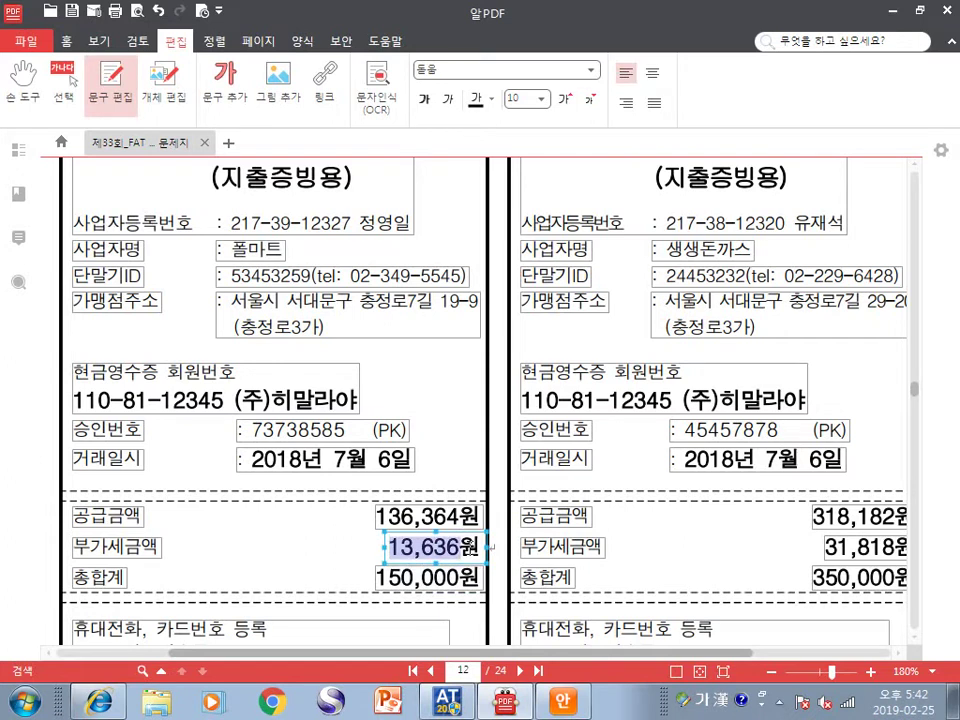
scroll(465, 538, "up", 2)
scroll(464, 537, "down", 4)
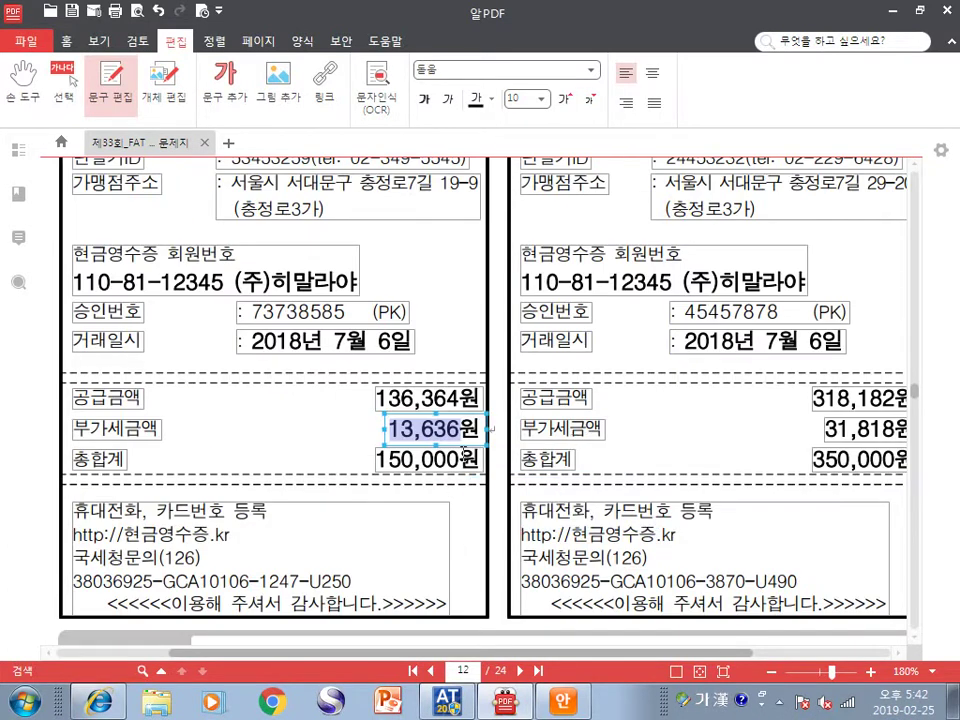
left_click_drag(377, 461, 450, 462)
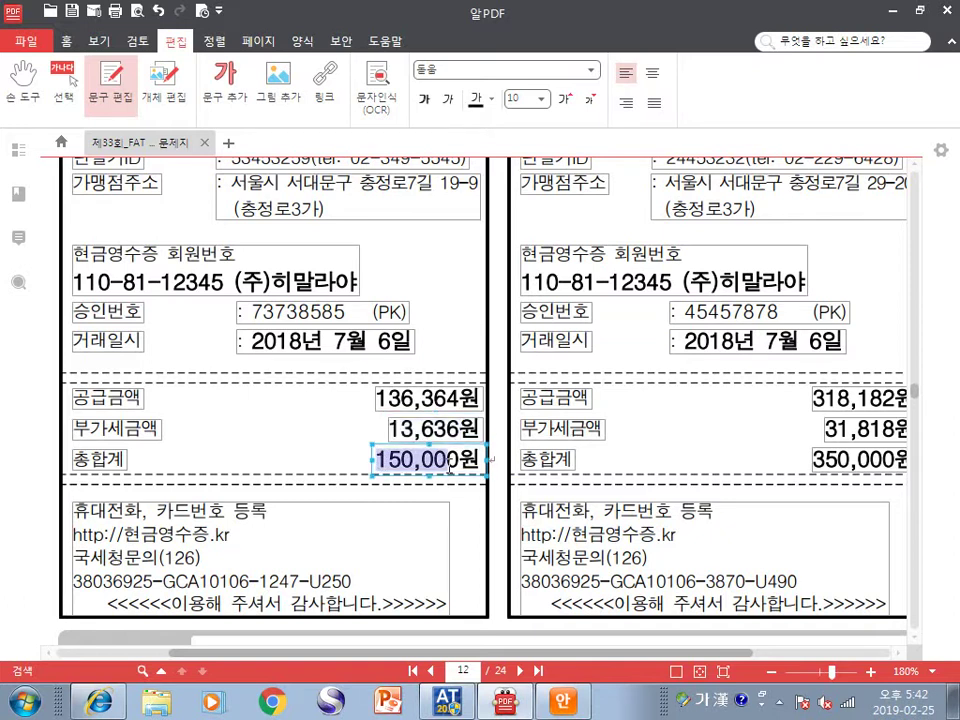
left_click_drag(813, 459, 862, 455)
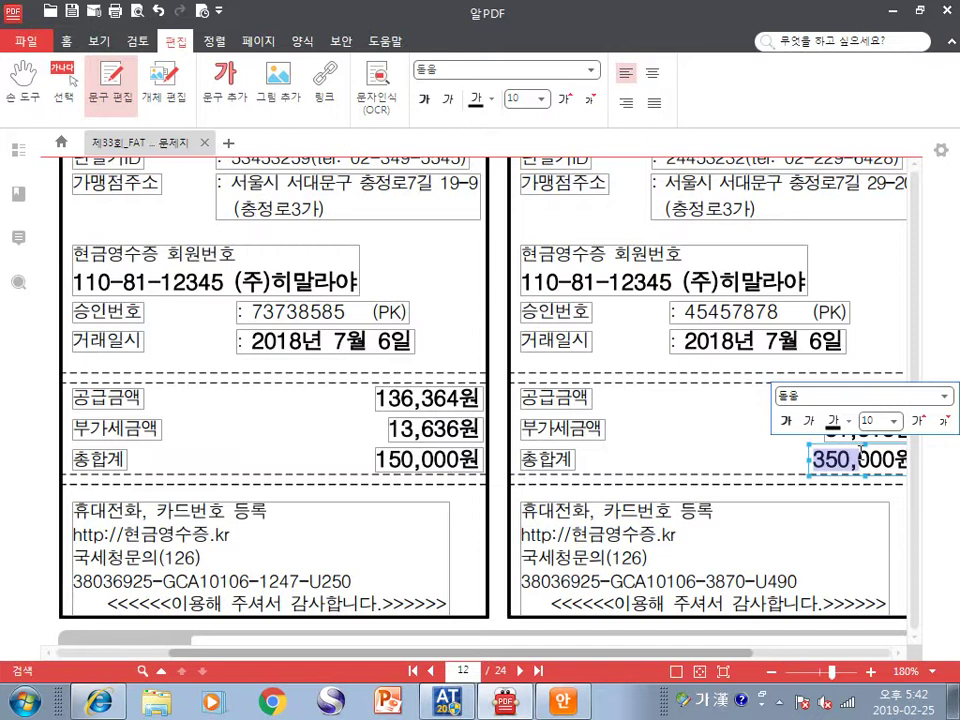
Read the 자료설명 and 평가문제 below the two receipts for the purchase's purpose and the voucher entry requirement
scroll(709, 408, "down", 3)
left_click_drag(207, 421, 597, 421)
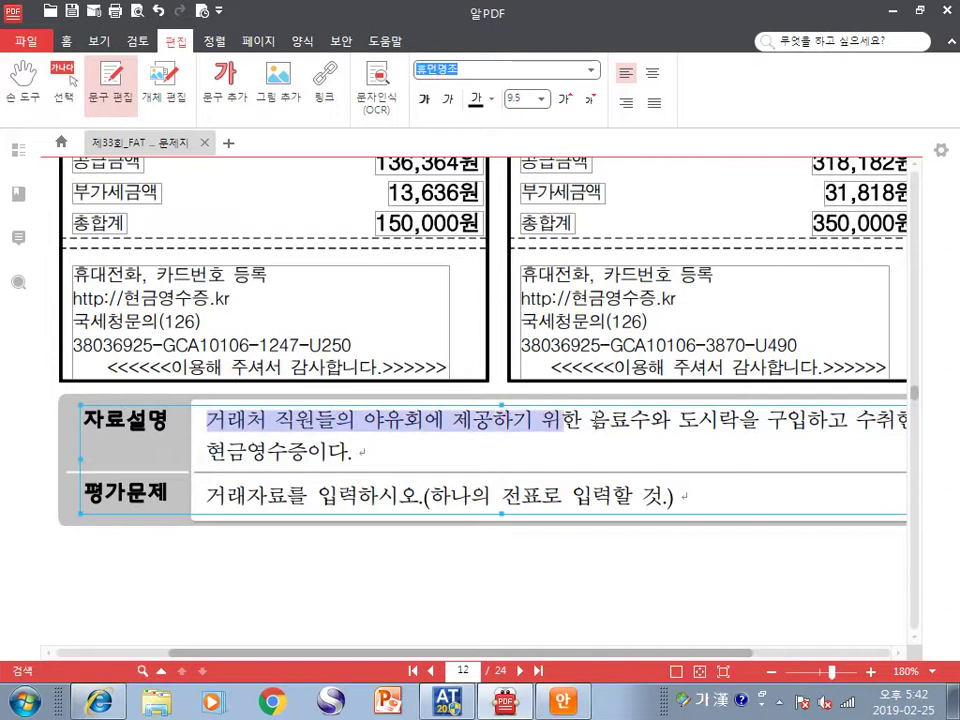
double_click(620, 421)
left_click_drag(678, 421, 810, 428)
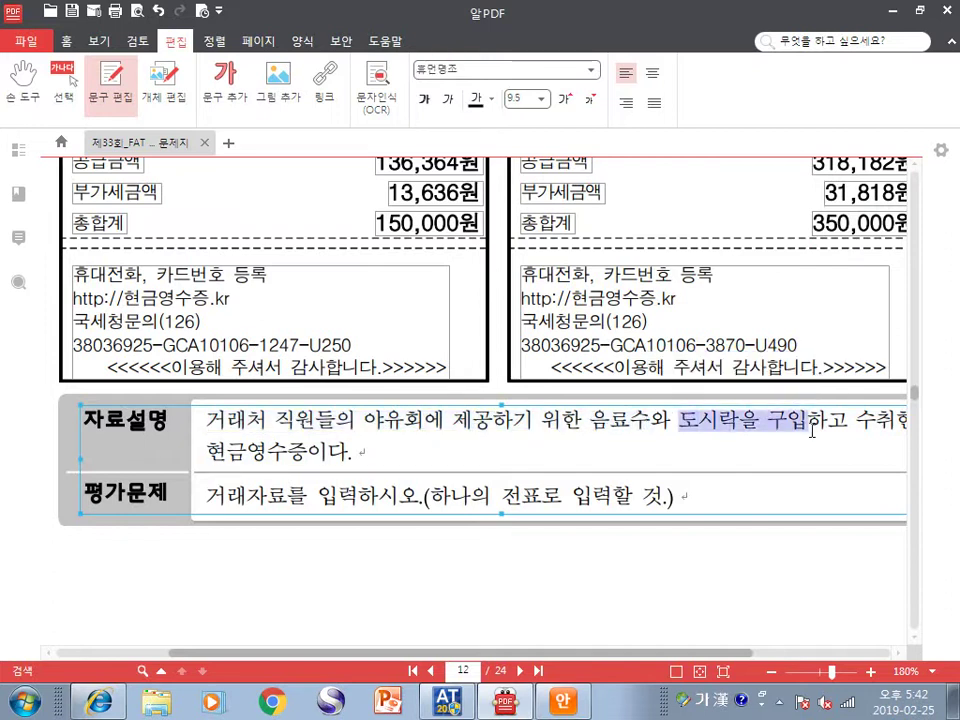
left_click_drag(207, 452, 324, 460)
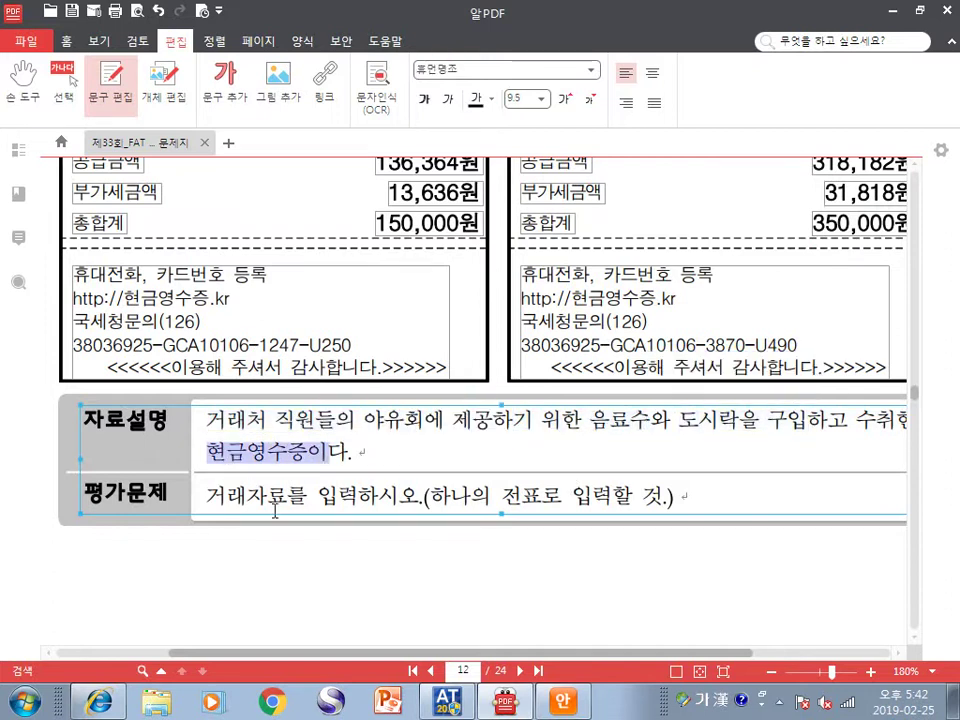
left_click_drag(207, 496, 347, 497)
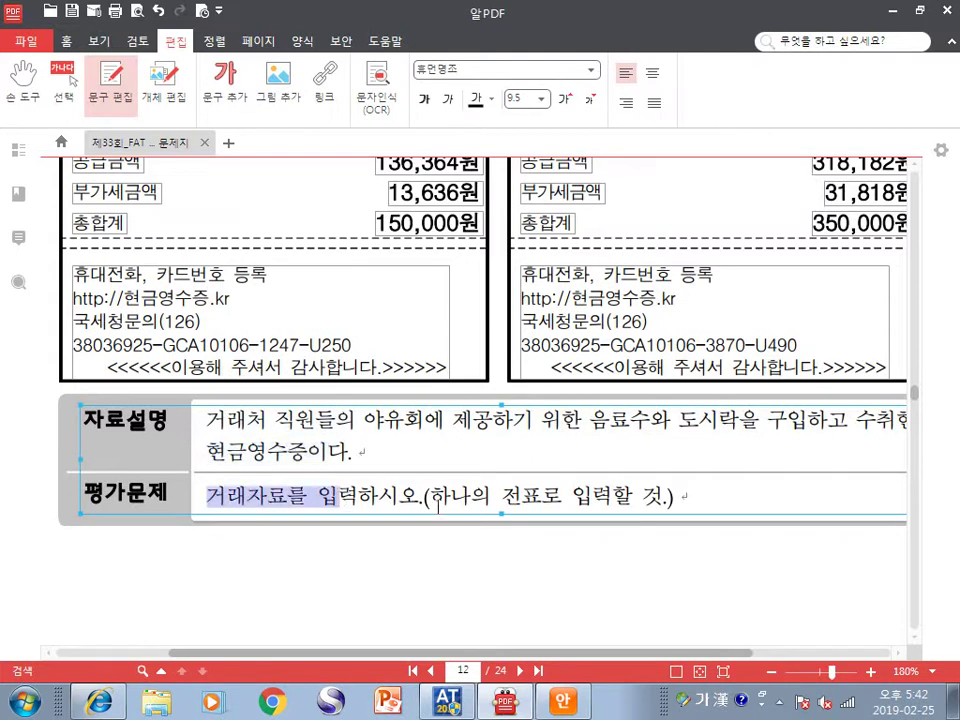
left_click_drag(431, 497, 612, 500)
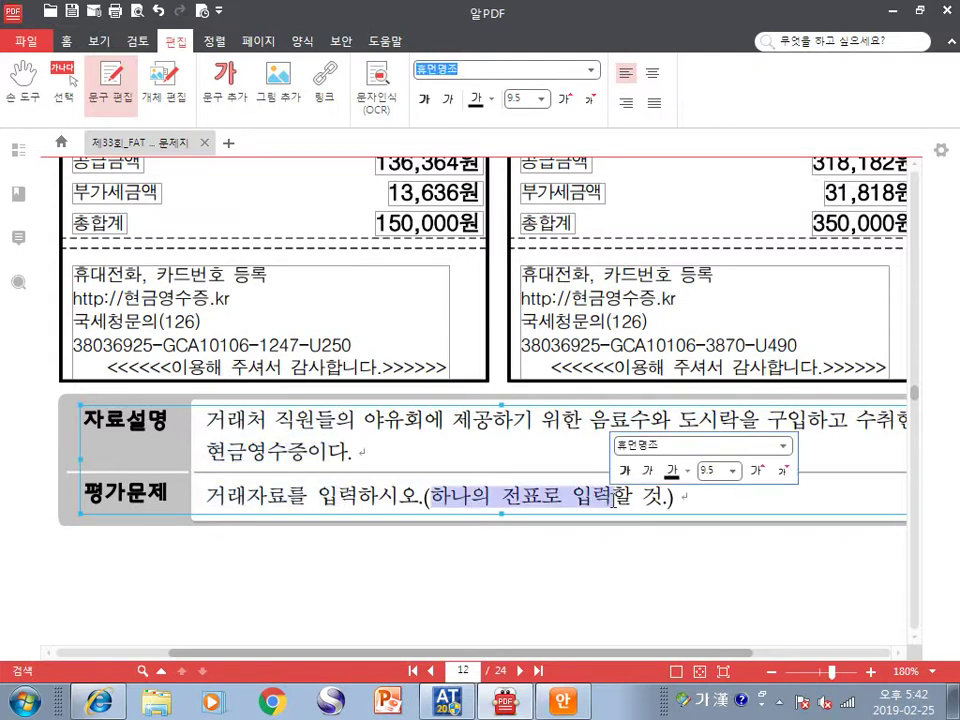
Delete the text block holding the 문제 2 거래자료 입력 heading, its instruction and the 증빙에 의한 전표입력 title
left_click(452, 450)
scroll(452, 450, "up", 8)
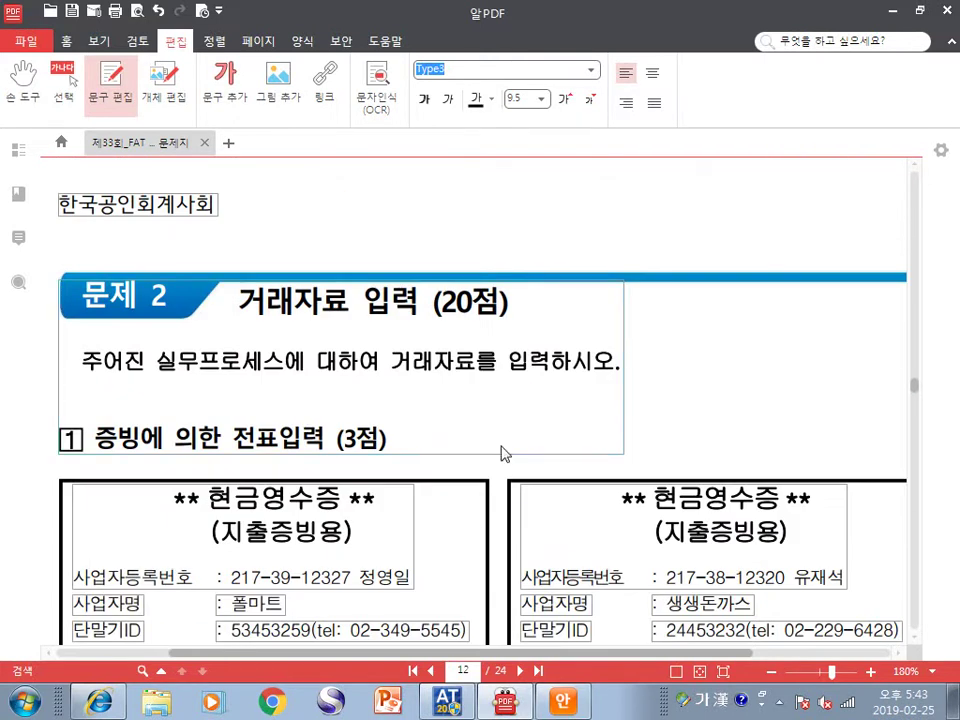
left_click(519, 447)
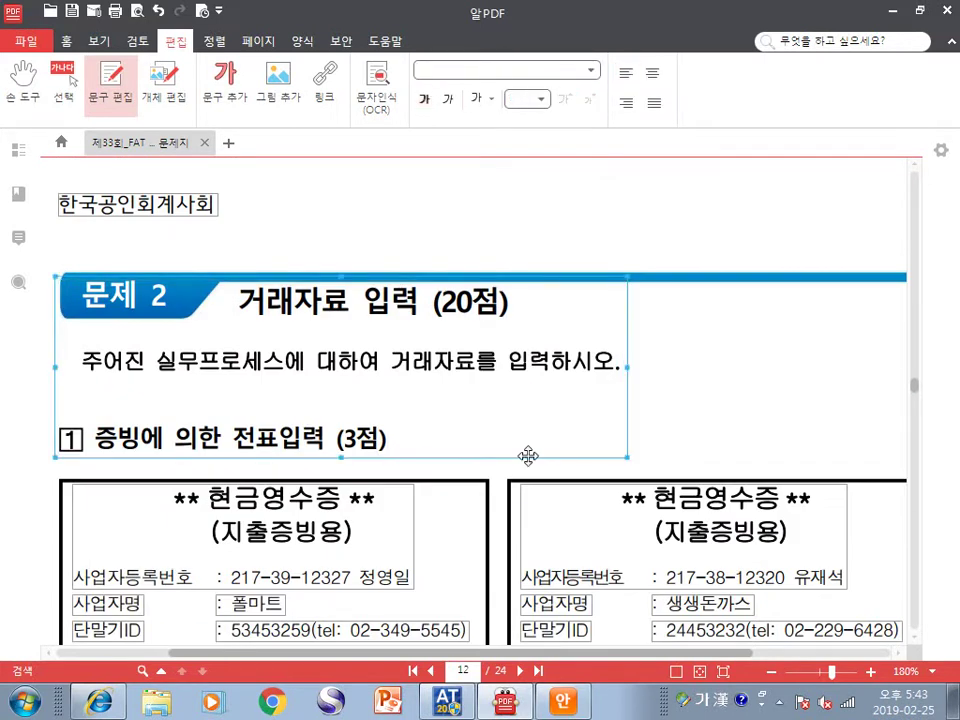
key("Delete")
Add a text note in the cleared space above the receipts reading "거래처 직원 선물 주는 내용"
left_click(225, 80)
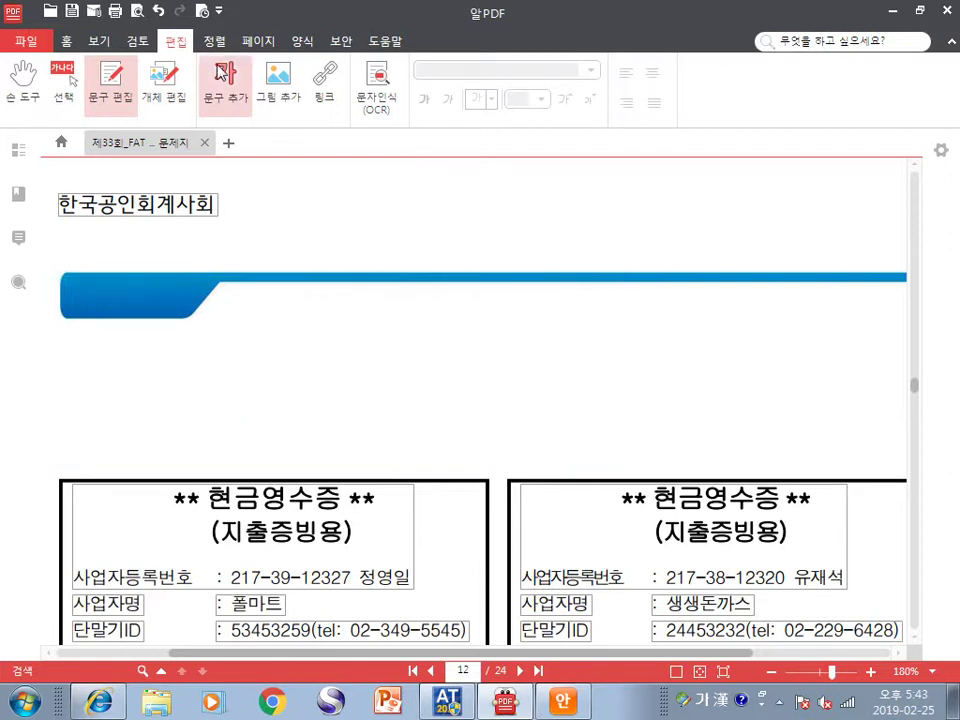
left_click(182, 348)
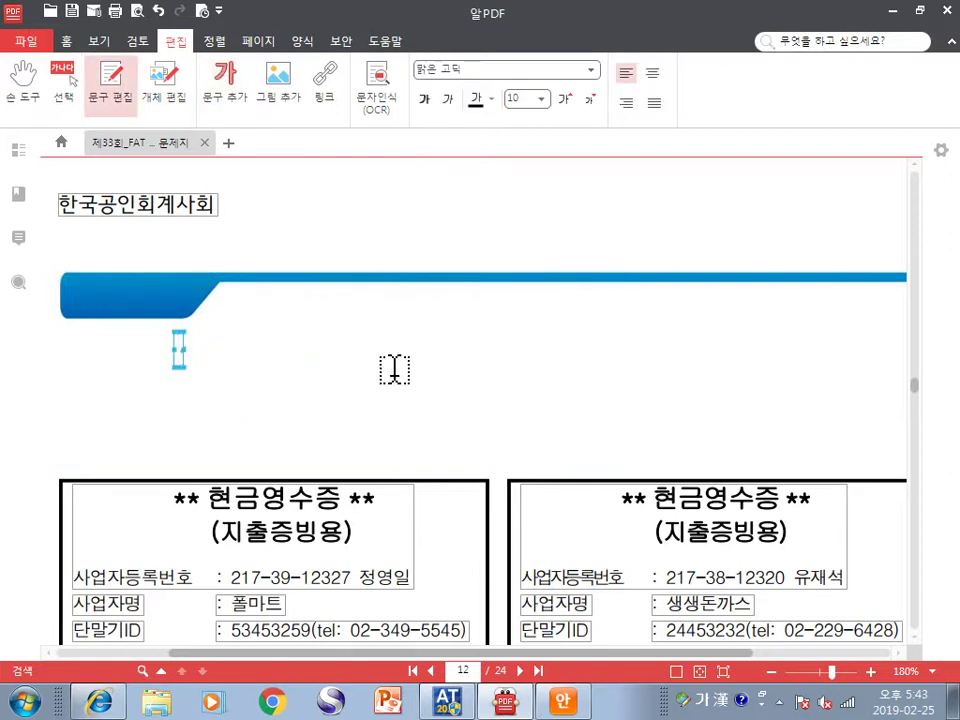
type("거래처 ")
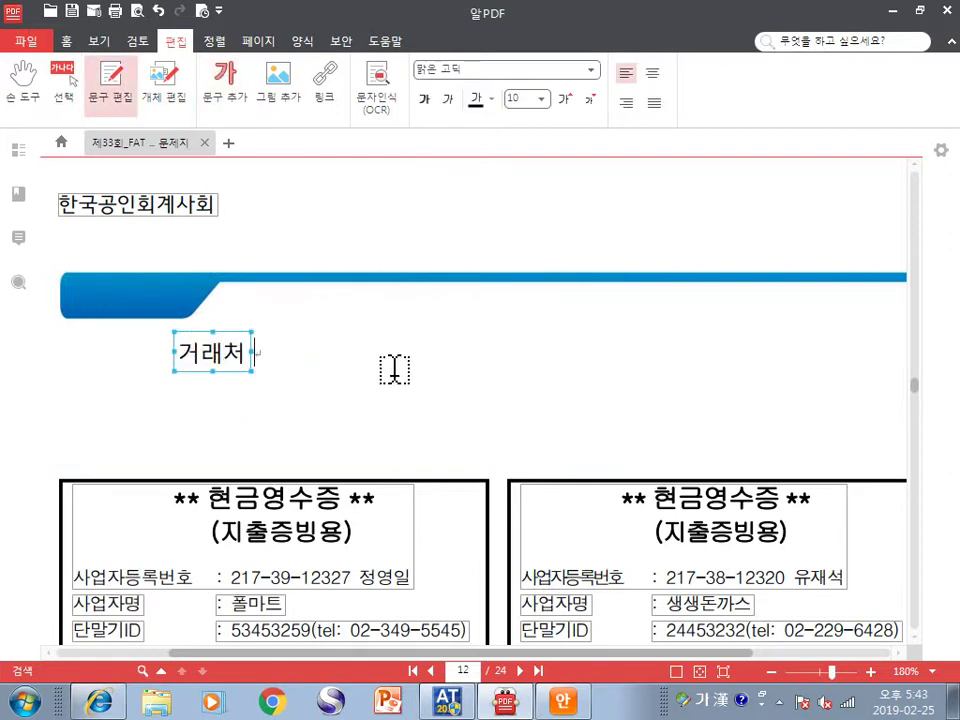
type("직원 ㅅ")
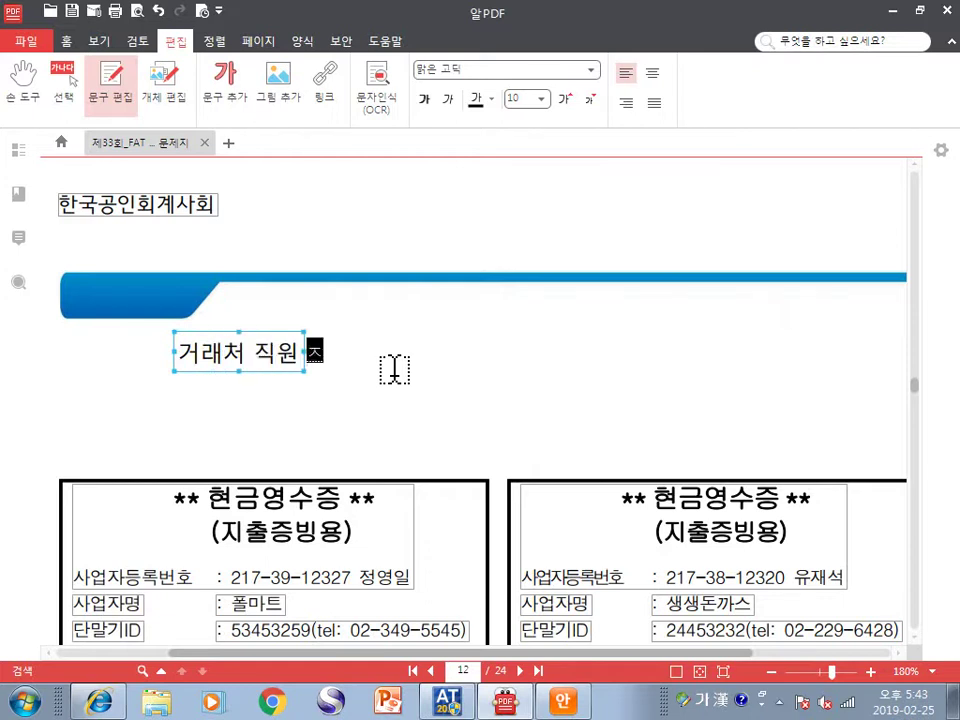
type("물 주는 내용")
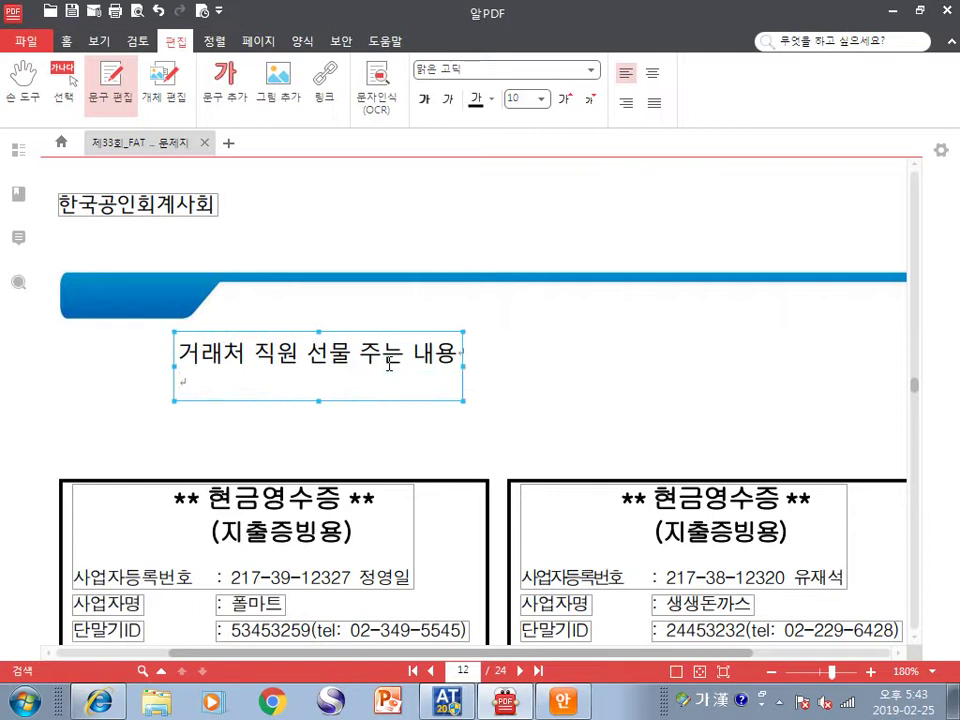
Start the note's second line with "거래처 직원 선물 500+을 사고", consulting the 자료설명 and the receipts' 총합계
scroll(389, 364, "down", 7)
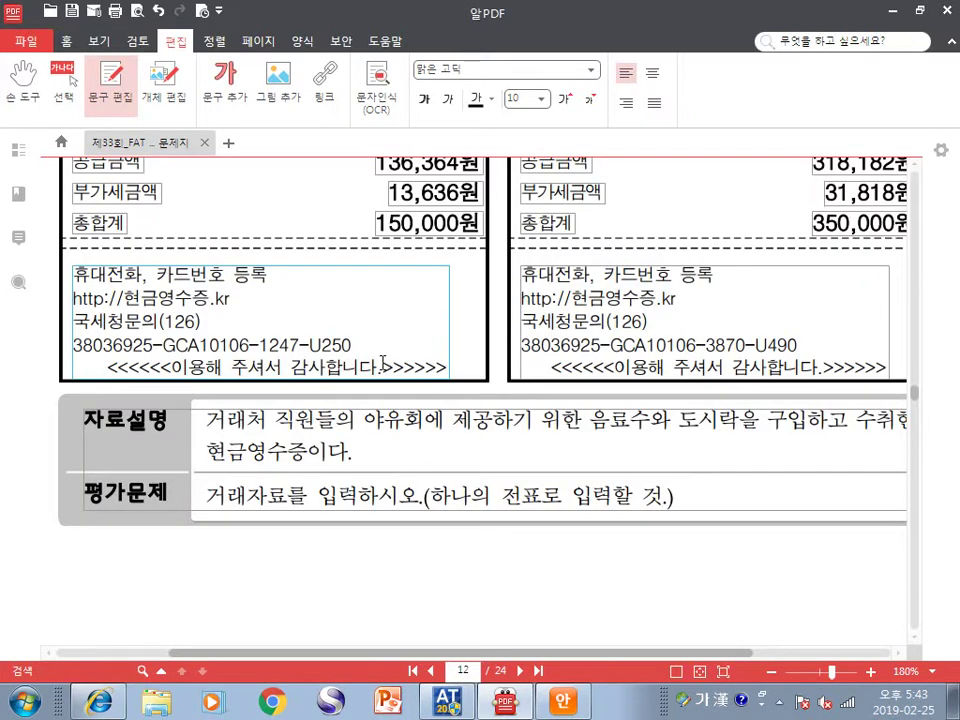
scroll(383, 364, "up", 7)
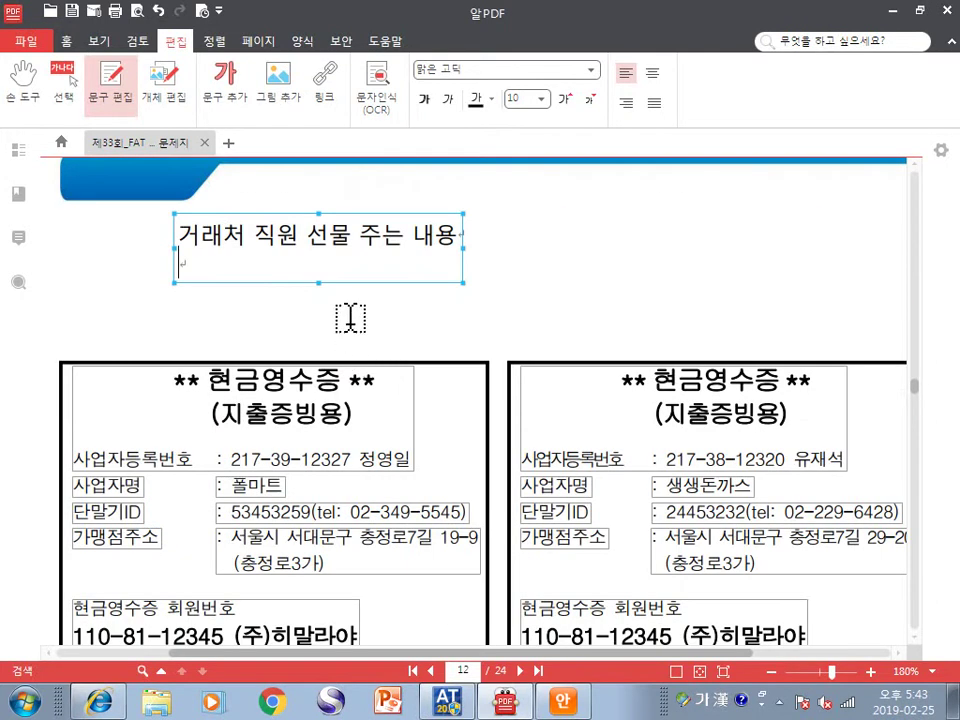
type("거래처")
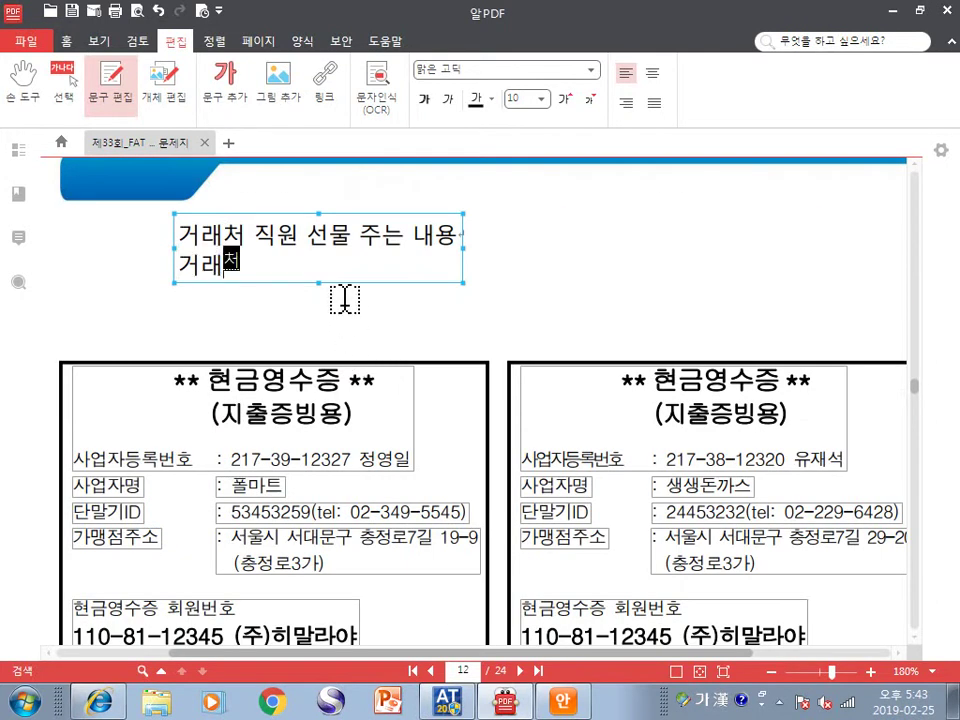
type(" 직")
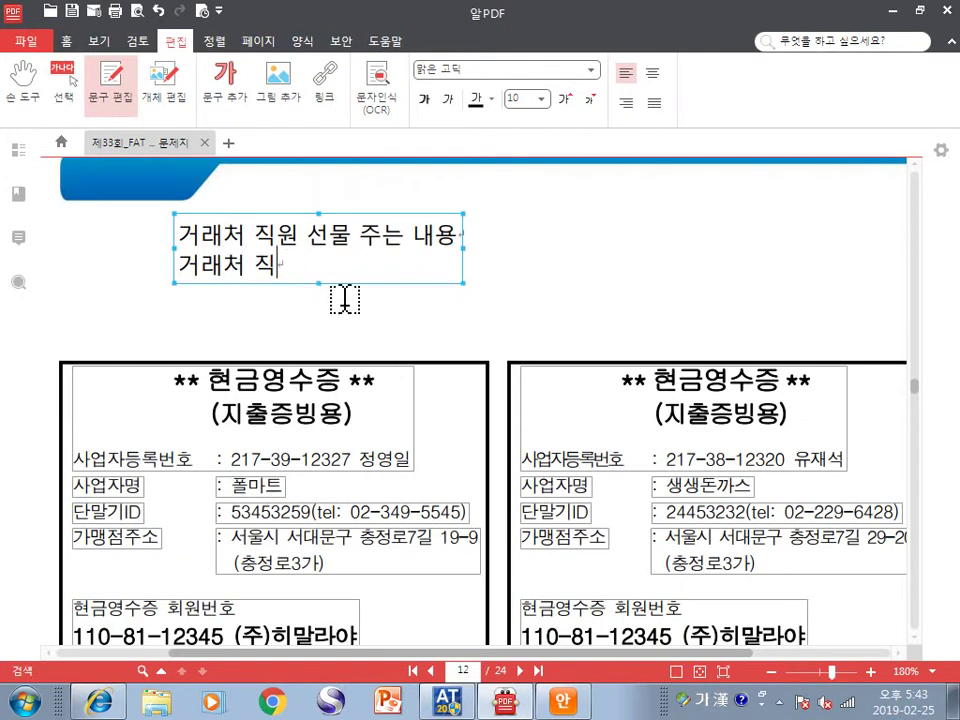
type("원 ㅅㅓ")
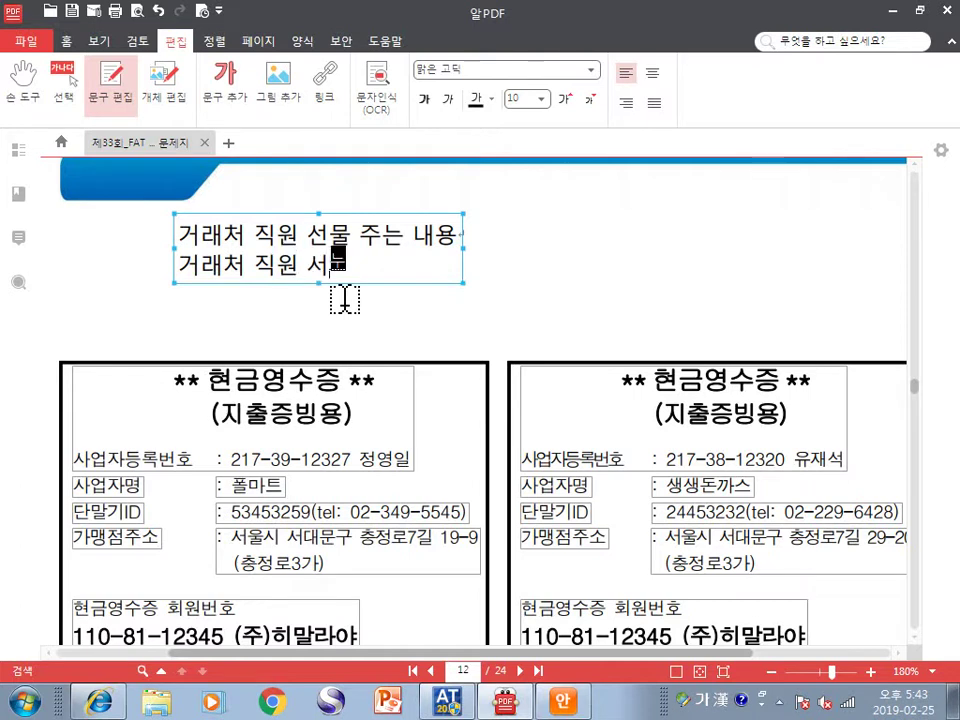
key("BackSpace")
key("BackSpace")
type("서ㄴ물")
scroll(344, 298, "down", 3)
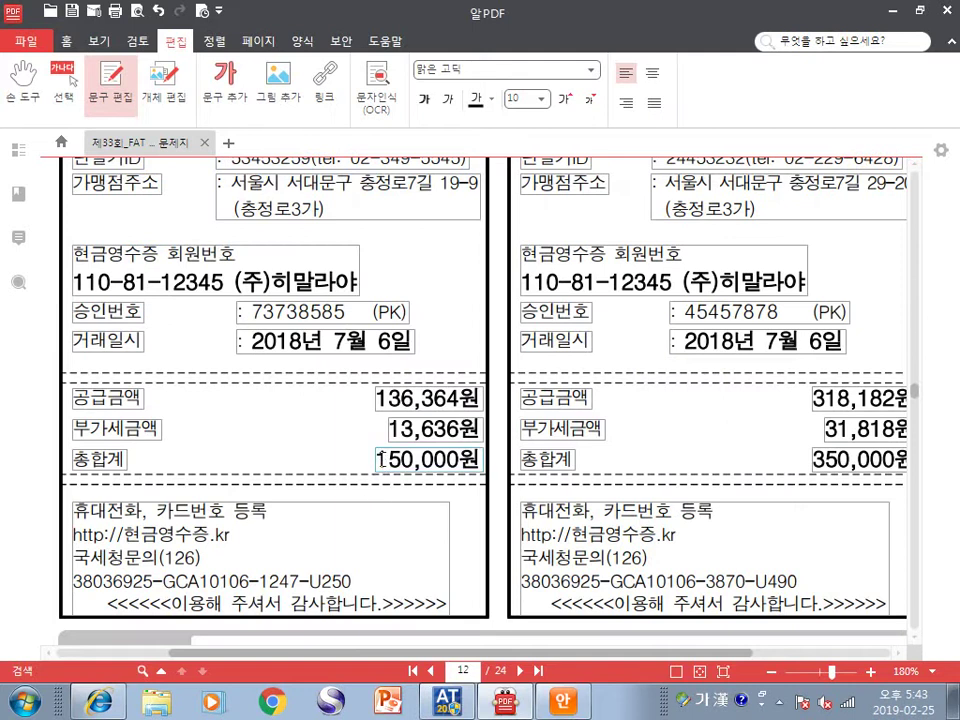
scroll(700, 467, "up", 4)
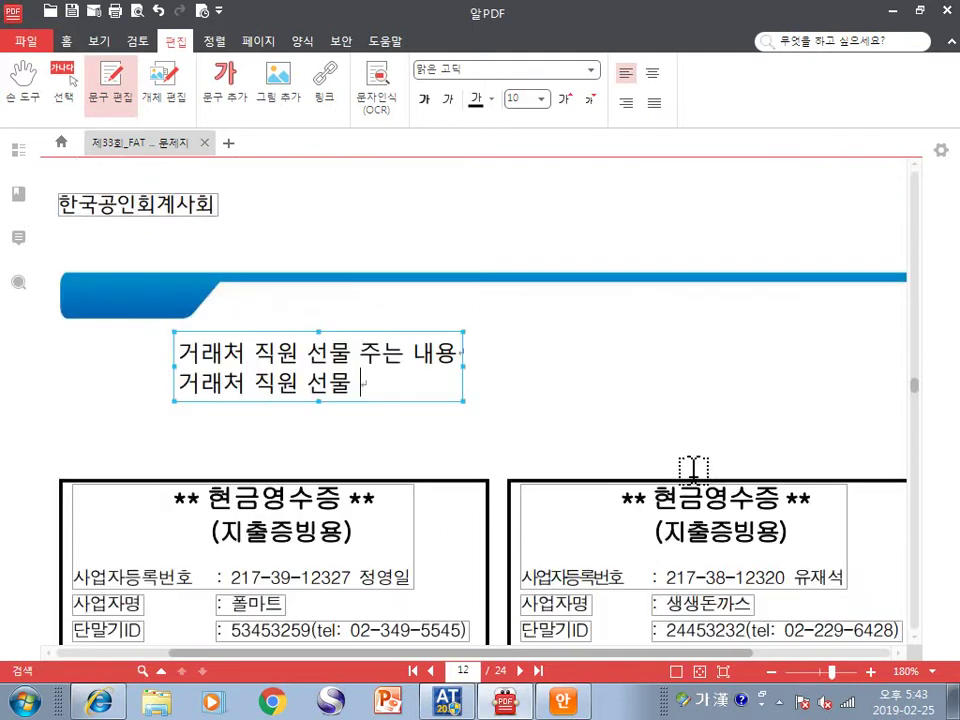
type("500")
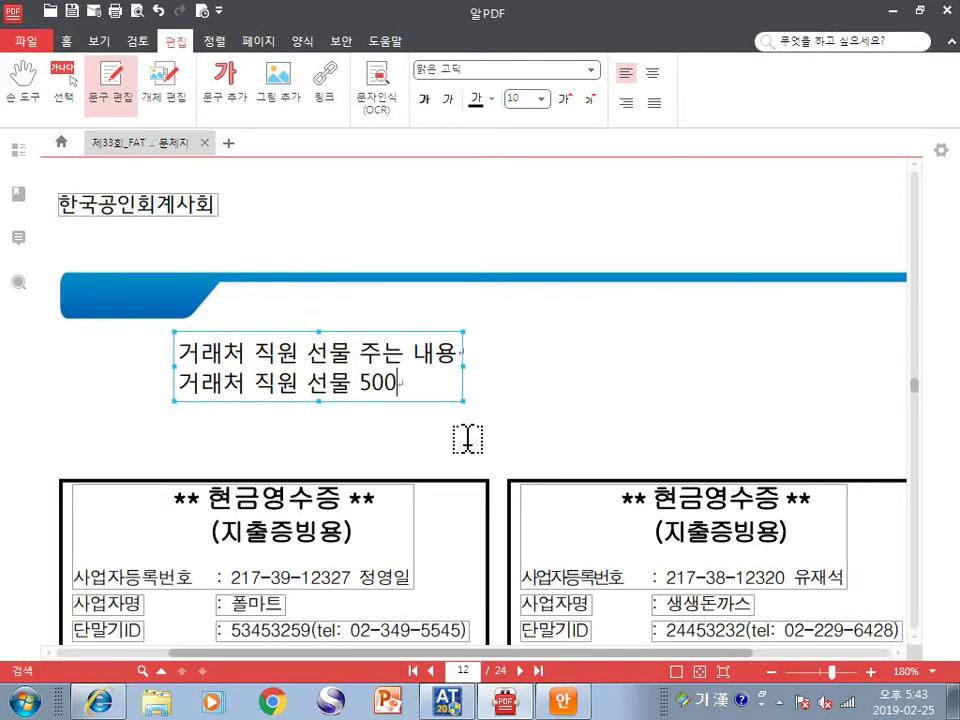
type("+을 사고")
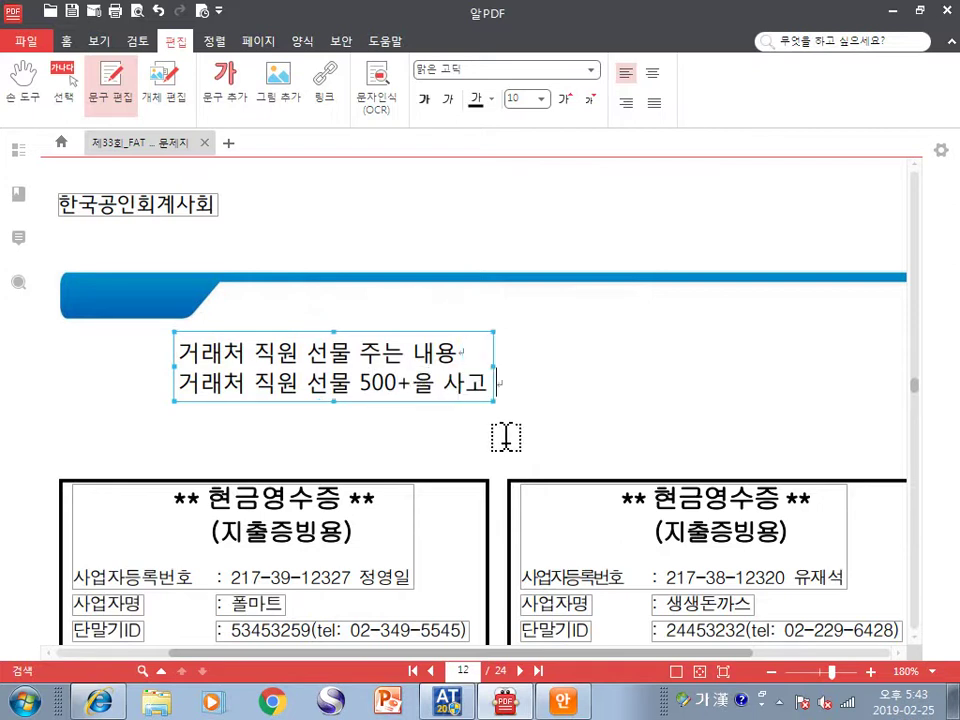
Recheck the 자료설명 and complete the note's second line with "현금으로 준 내용"
scroll(471, 439, "down", 4)
scroll(514, 302, "down", 3)
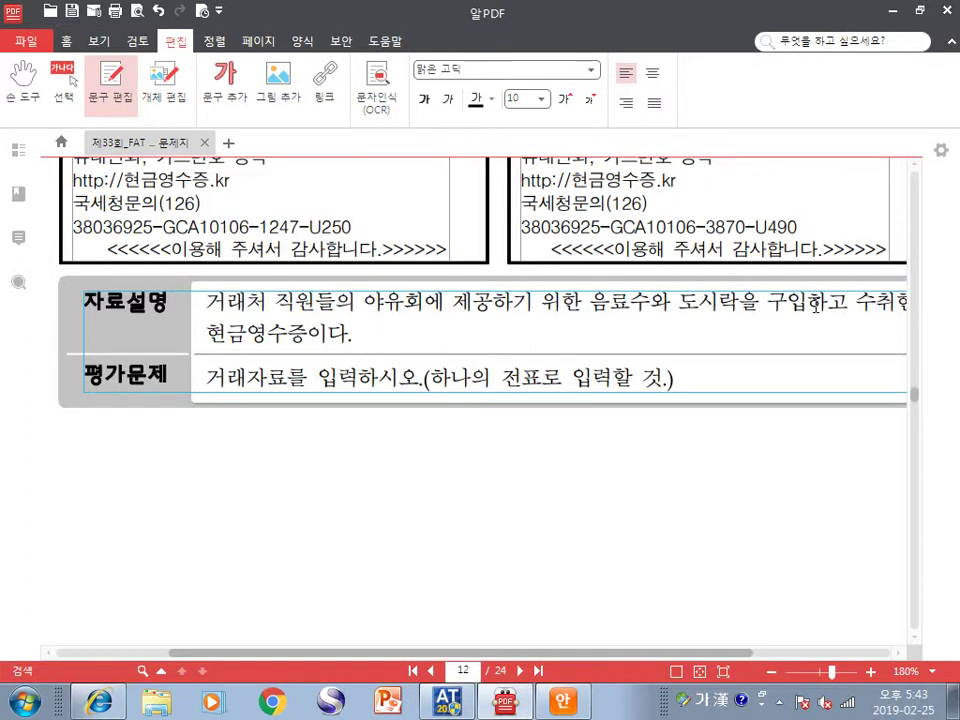
scroll(810, 304, "up", 10)
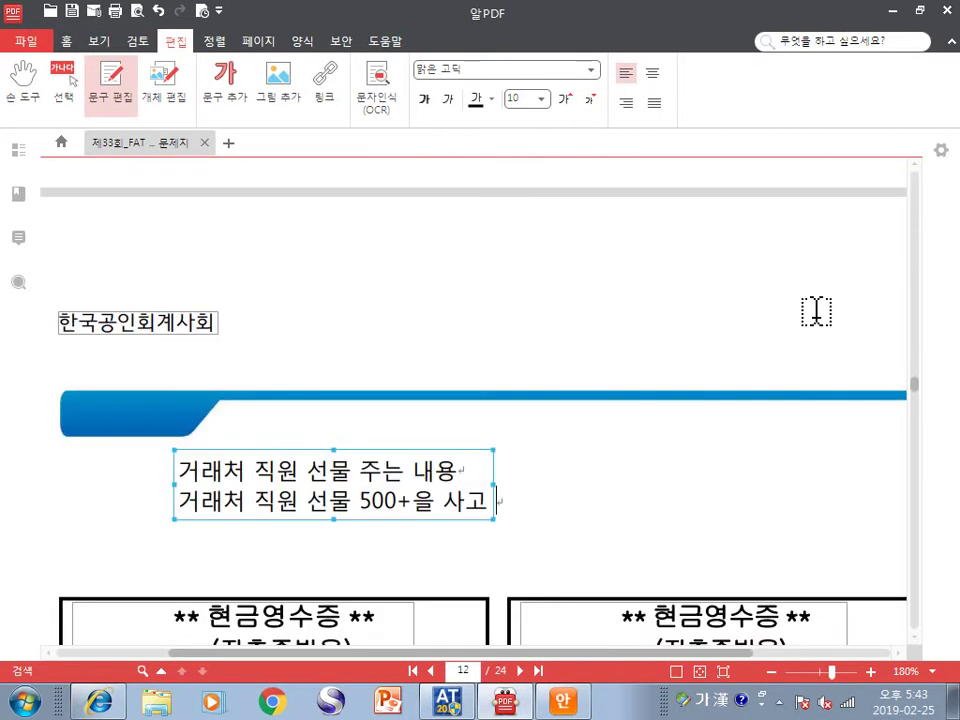
type("현")
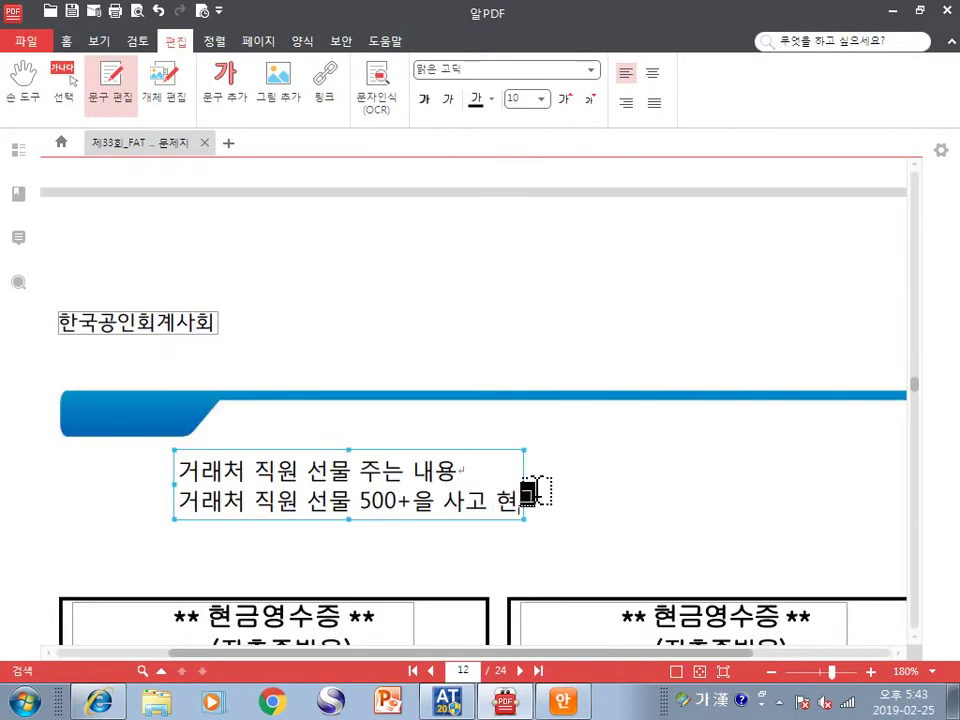
type("금으로 주ㄴ 내용")
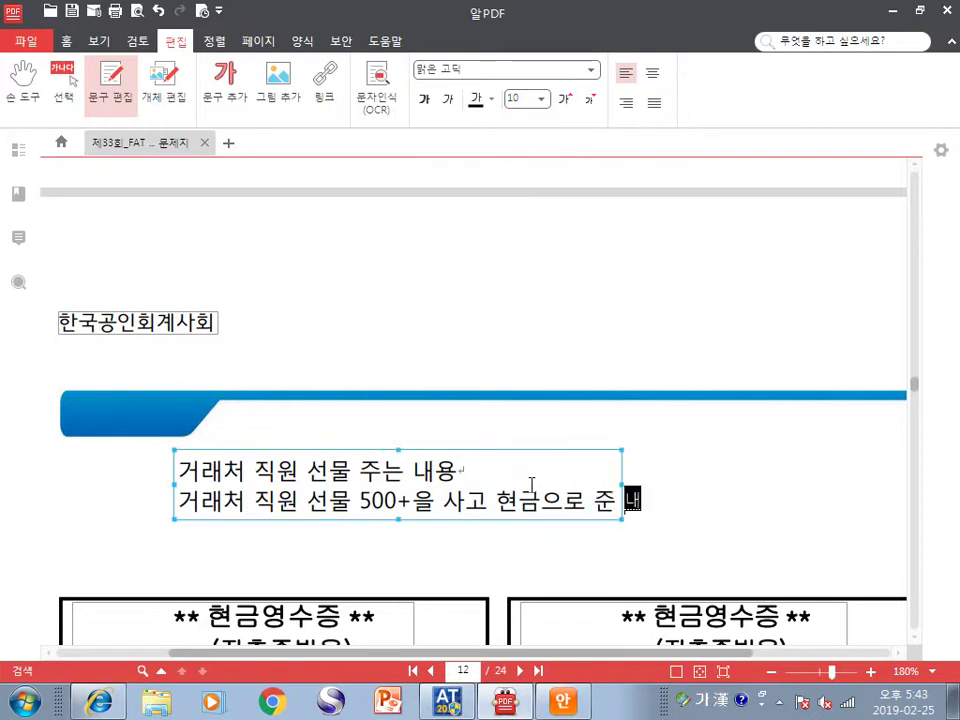
key("Return")
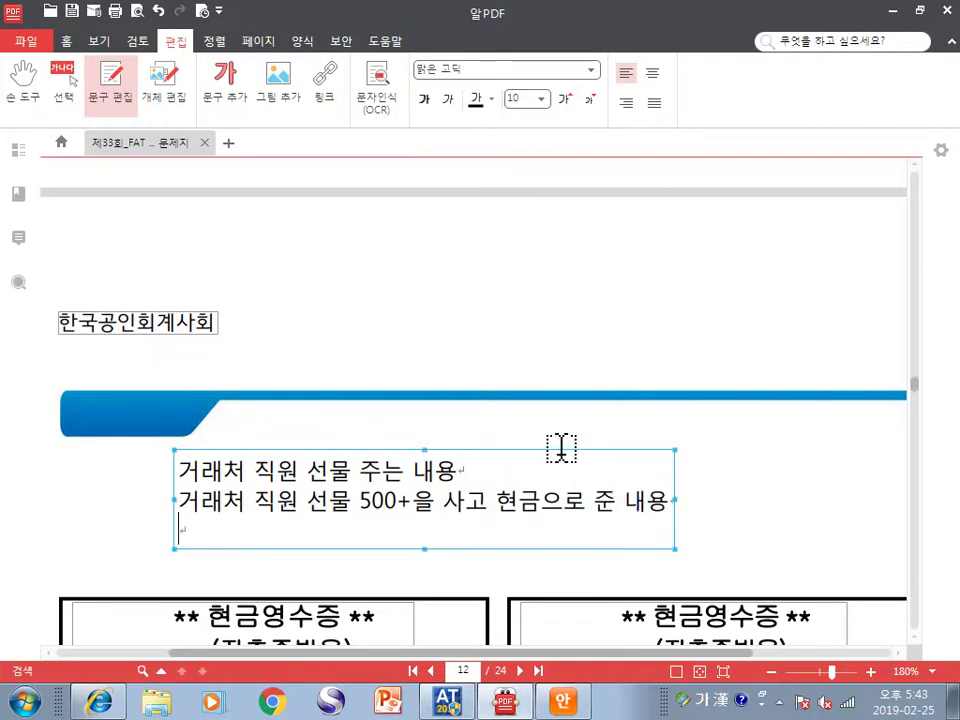
Add the journal entry "접대비 500+ / 현금 500+" as the note's third line
scroll(562, 447, "down", 3)
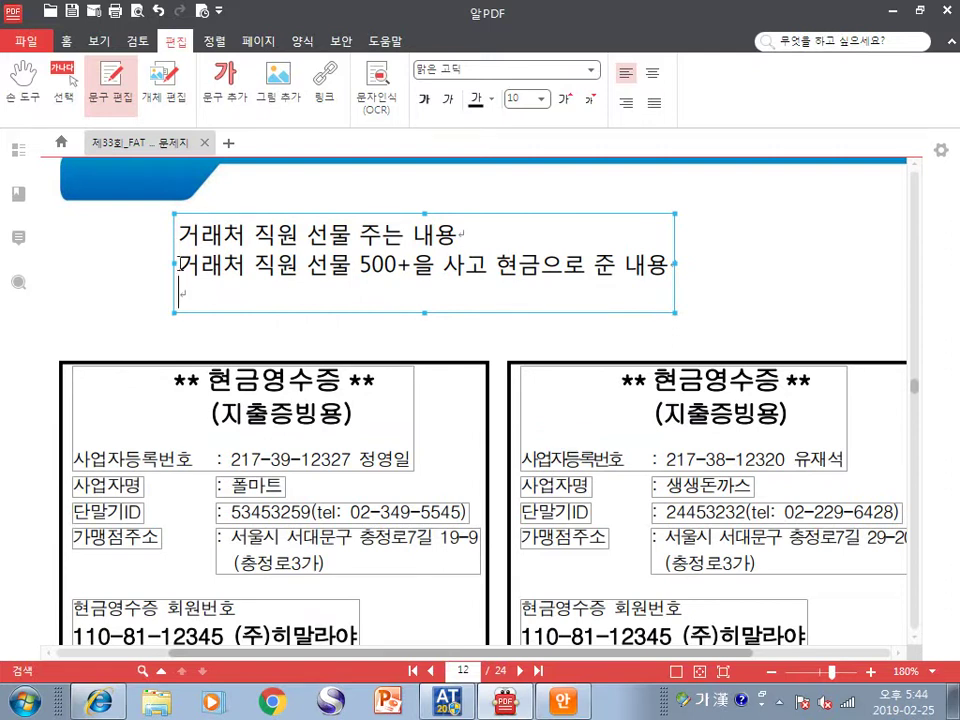
left_click_drag(182, 264, 356, 265)
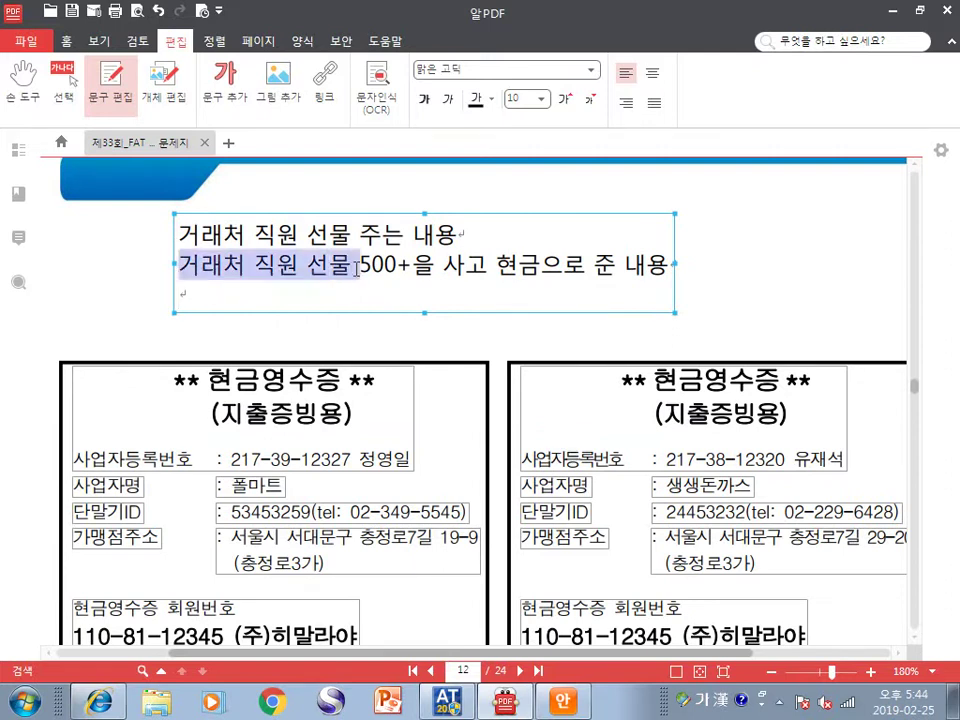
left_click(289, 302)
type("접대비 500+   ")
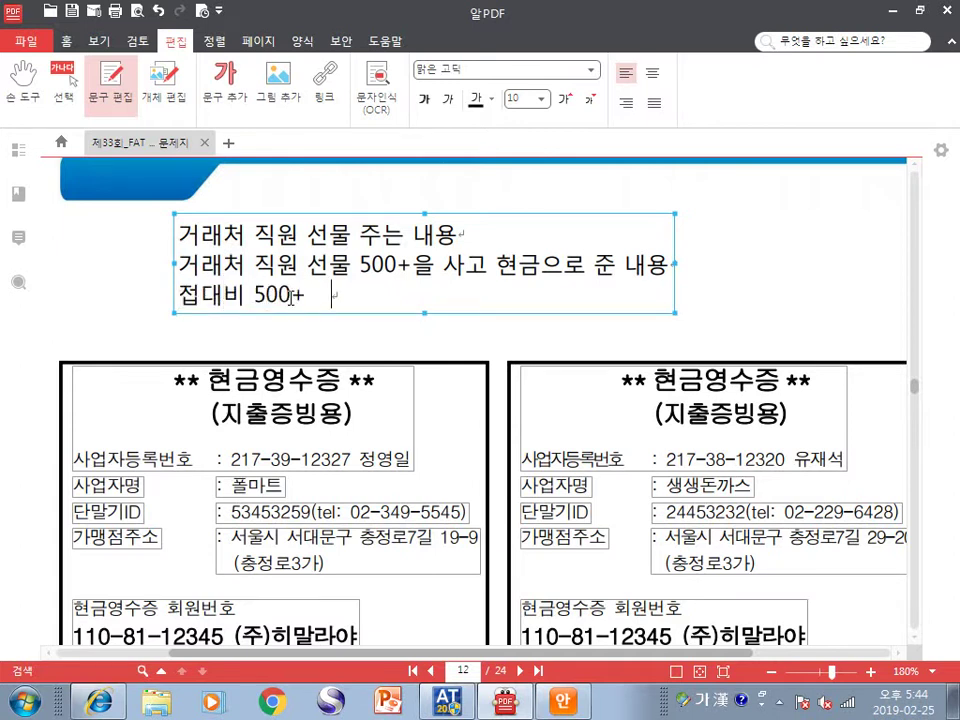
type("현금 500+")
left_click(326, 294)
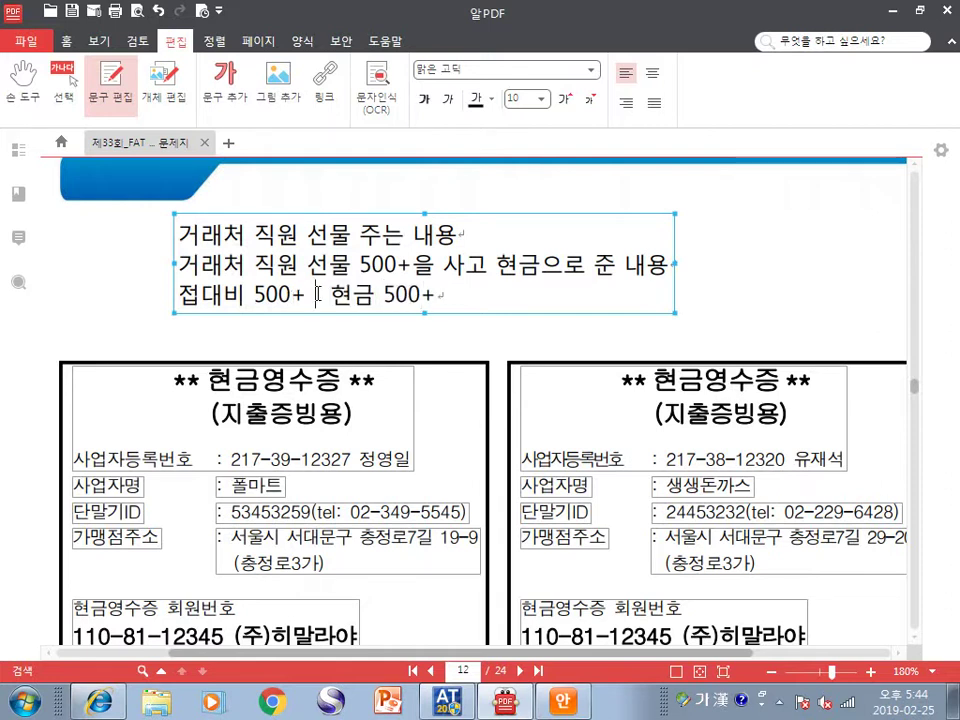
type("/")
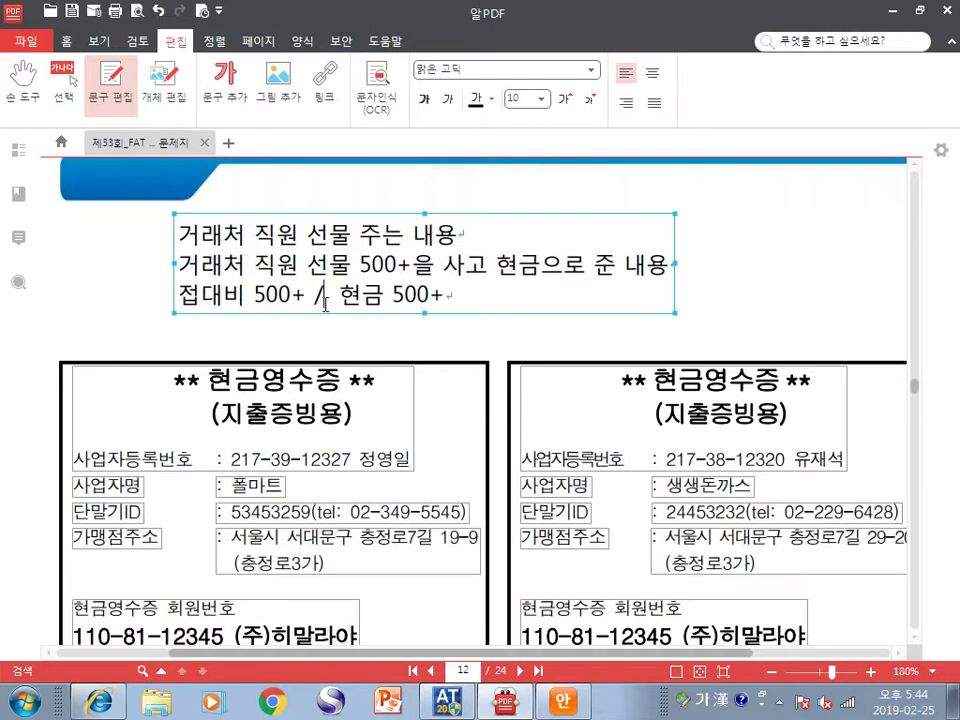
Color the 비 of 접대비 and the credit part "현금 500+" red in the note's journal entry
left_click_drag(224, 294, 248, 294)
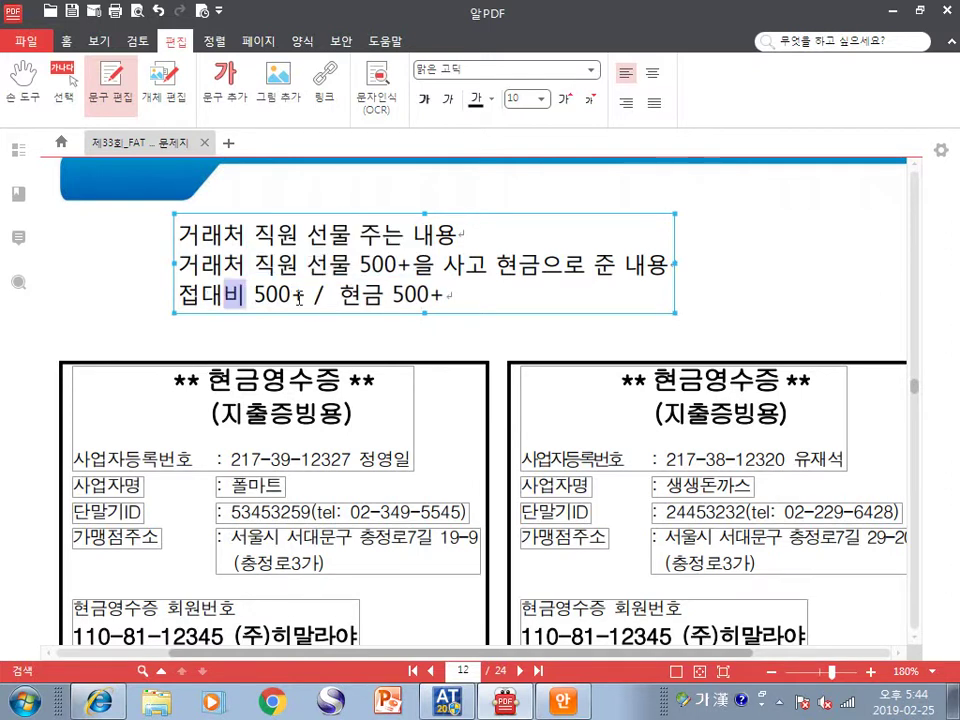
left_click(486, 99)
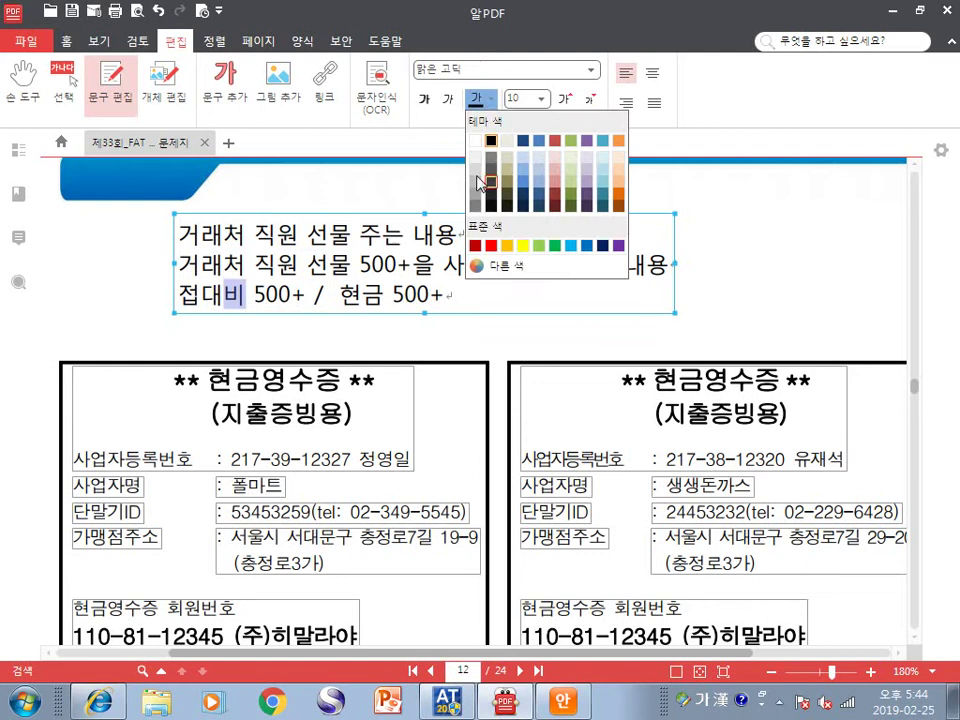
left_click(484, 243)
left_click_drag(338, 294, 459, 302)
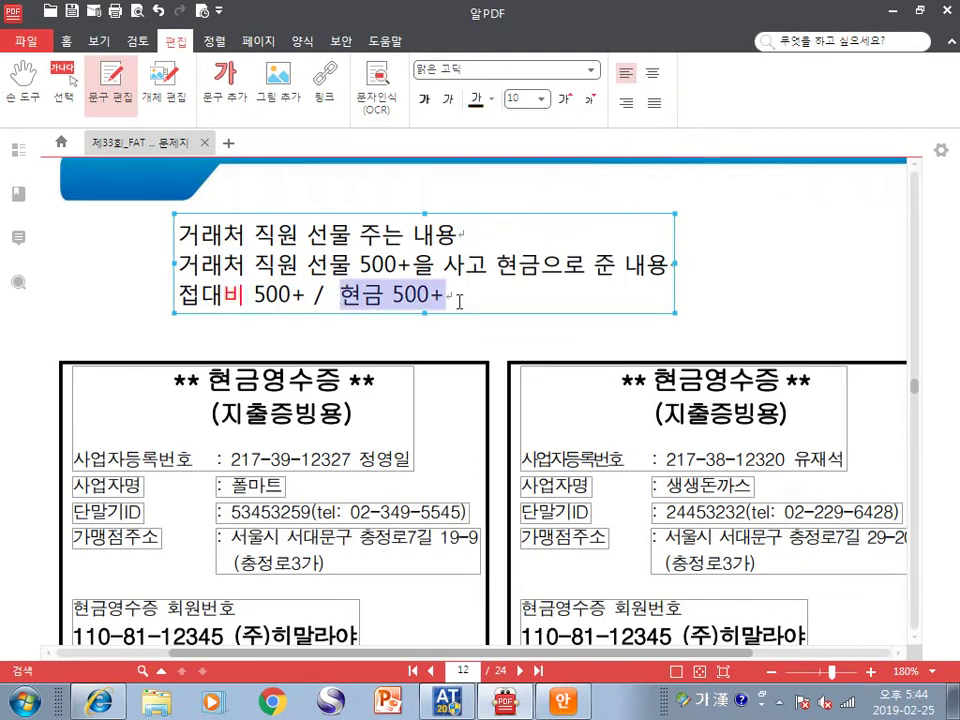
left_click(482, 99)
left_click(490, 245)
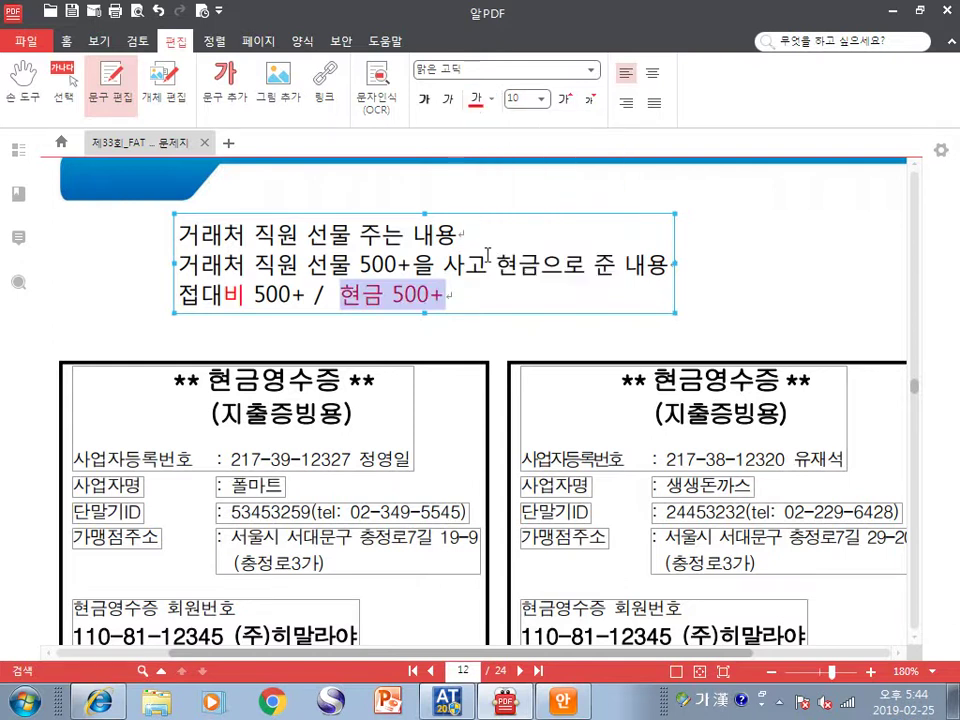
left_click(403, 295)
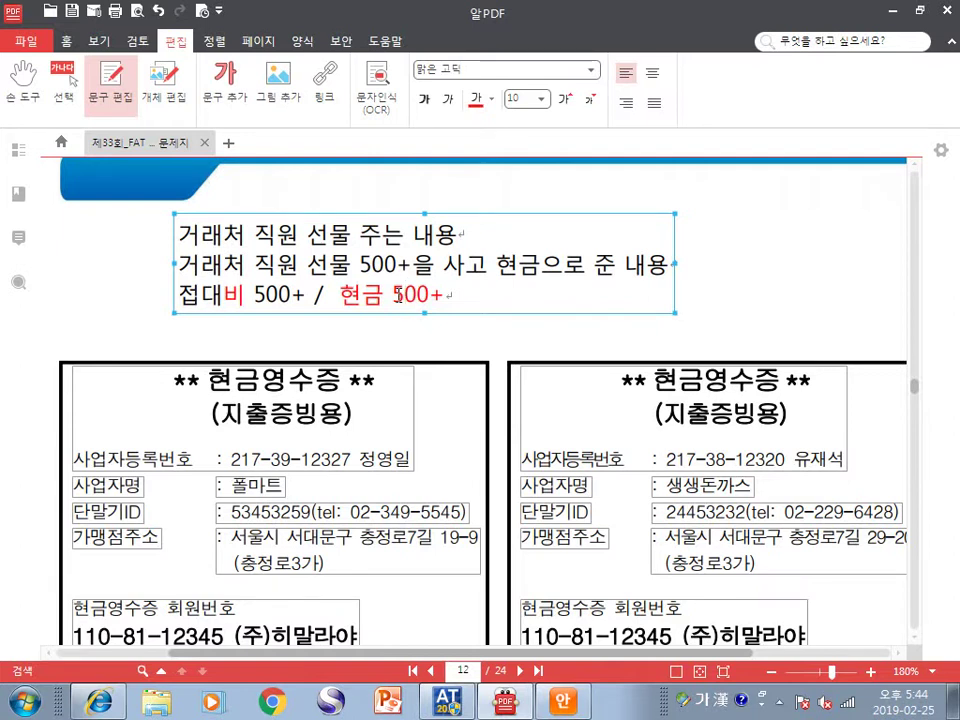
left_click(722, 276)
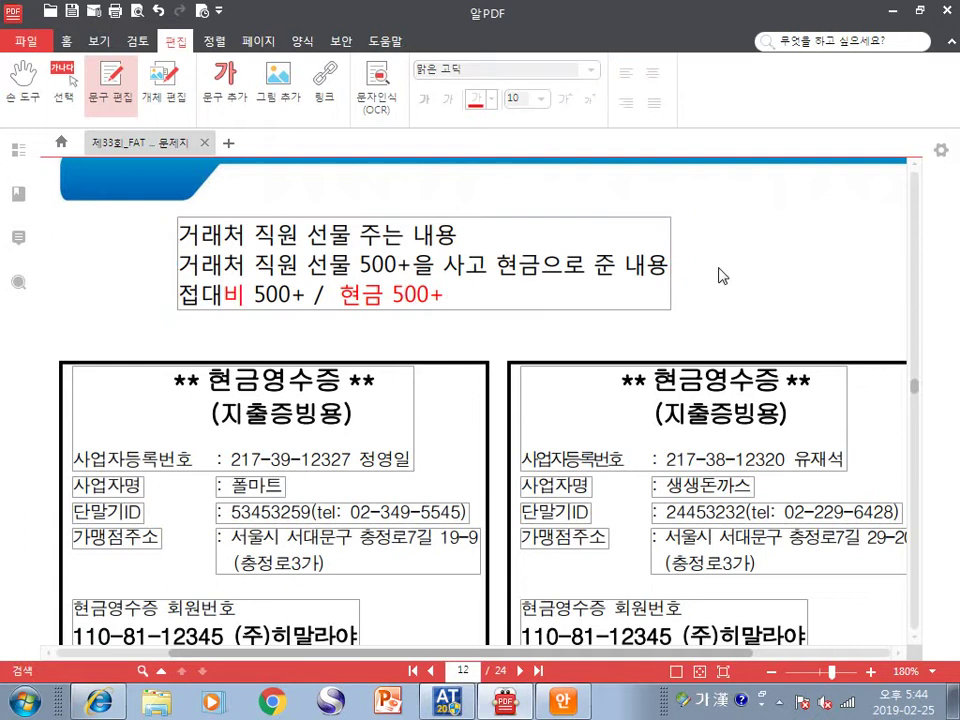
Review the 자료설명 below the receipts and check the 거래일시 of the 폴마트 receipt
scroll(724, 276, "down", 10)
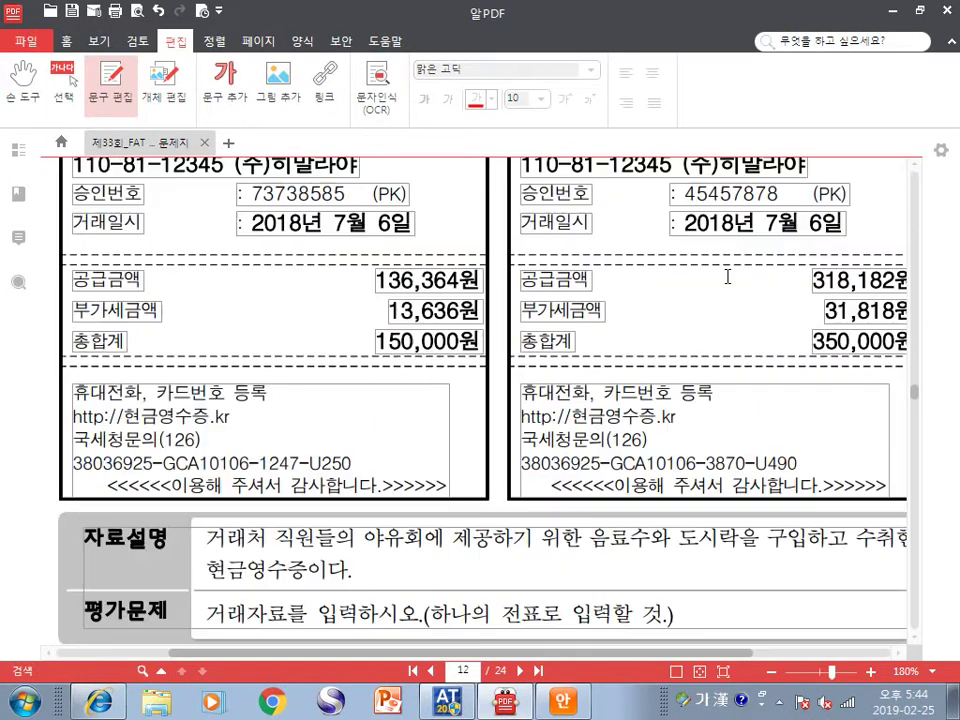
scroll(727, 277, "up", 2)
scroll(724, 276, "up", 1)
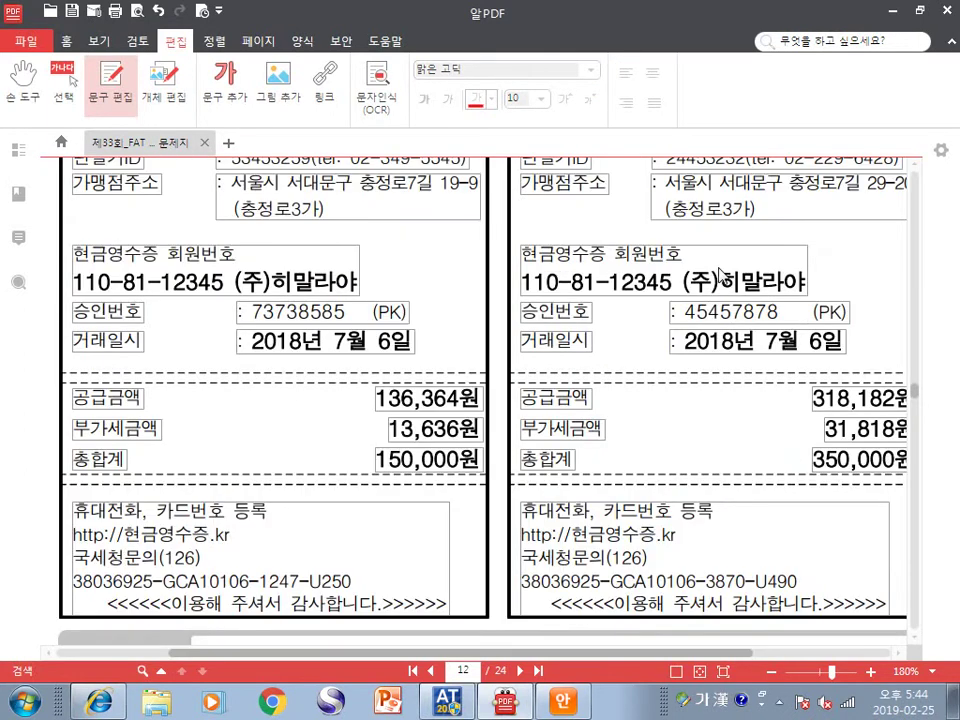
scroll(692, 281, "up", 2)
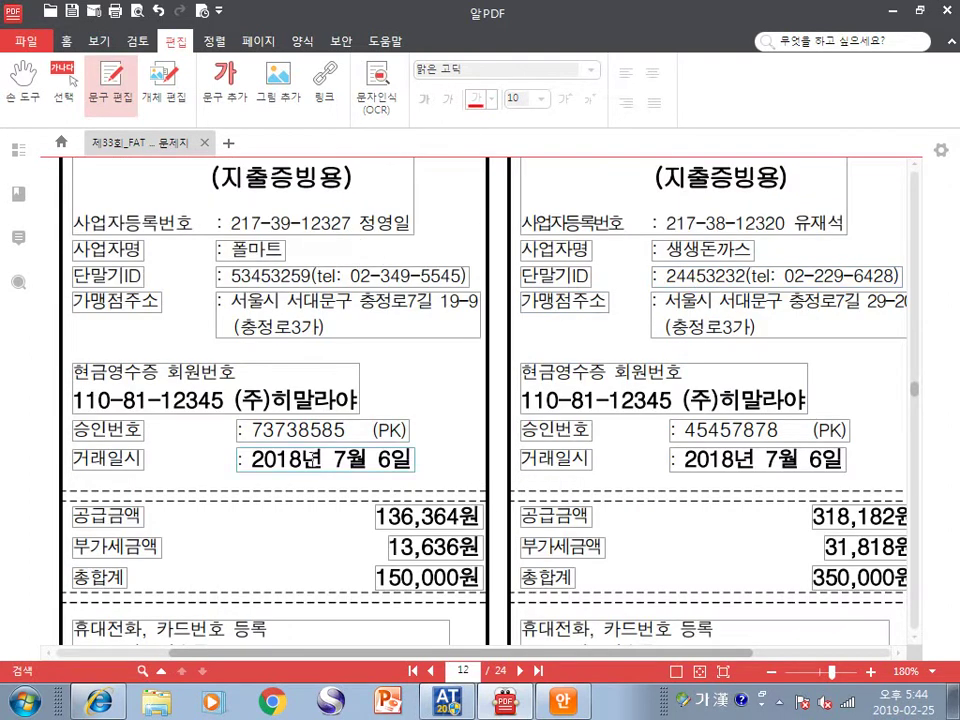
Check the 거래일시 on both cash receipts, then switch to 더존 iPlus and set the 일반전표입력 date to 07월 06일
left_click_drag(302, 459, 394, 459)
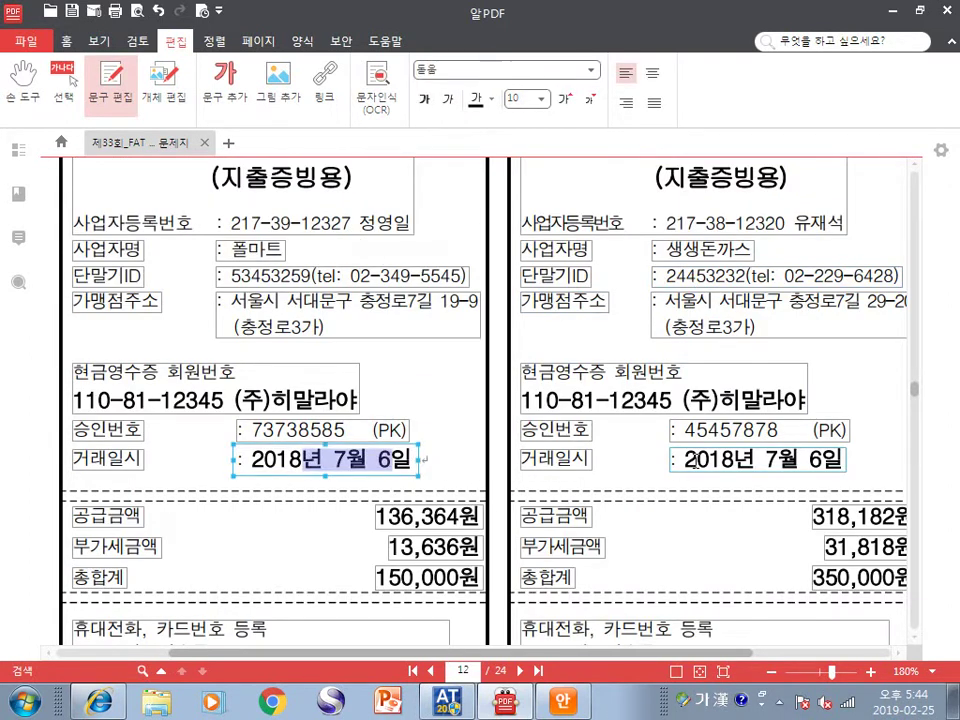
left_click_drag(687, 460, 815, 468)
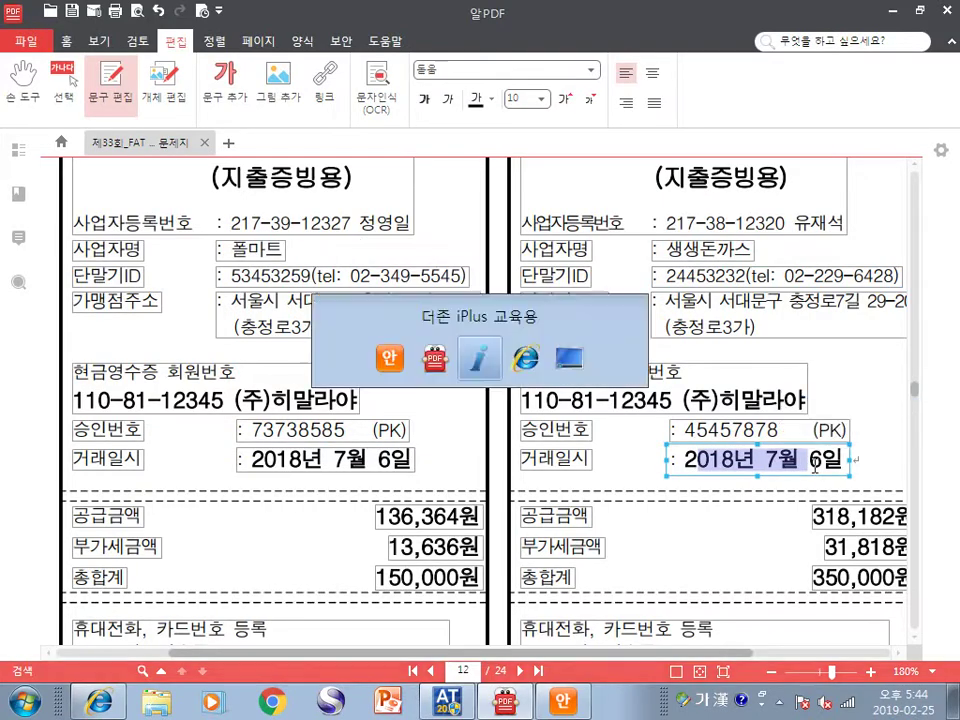
key("alt+Tab")
type("0706")
key("Return")
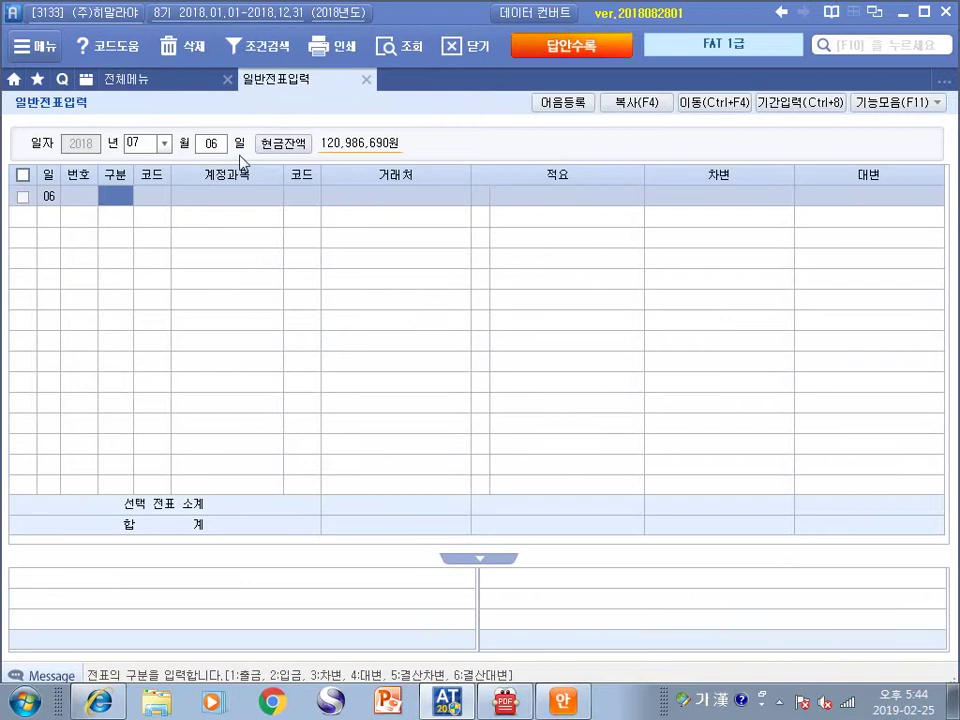
Start a 차변 line in the July 6 voucher with account 813 접대비
key("3")
key("Return")
type("접대")
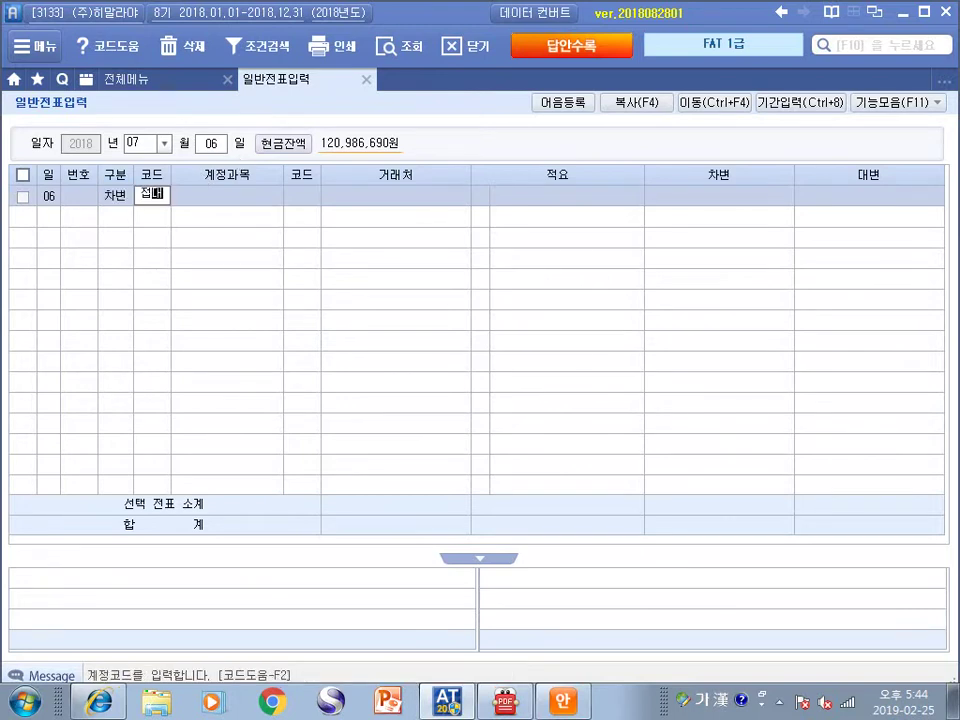
key("Return")
key("Down")
key("Up")
key("Down")
key("Up")
key("Down")
key("Down")
key("Down")
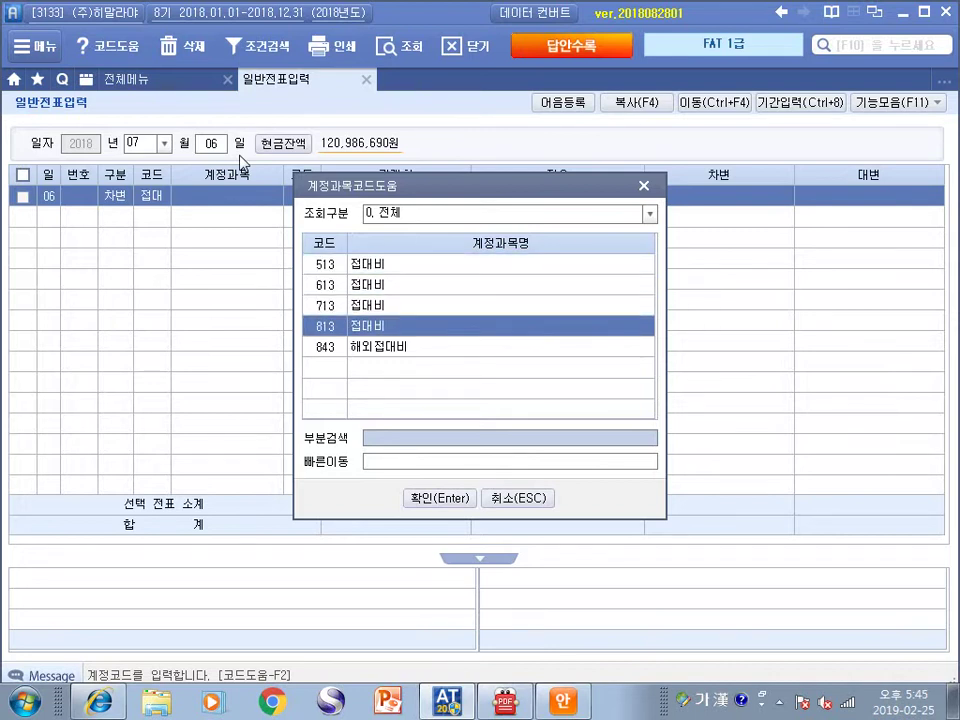
key("Return")
Leave the 접대비 line's 거래처 and 적요 empty and enter 500,000 as its 차변 amount
key("Return")
key("Return")
key("Return")
key("Return")
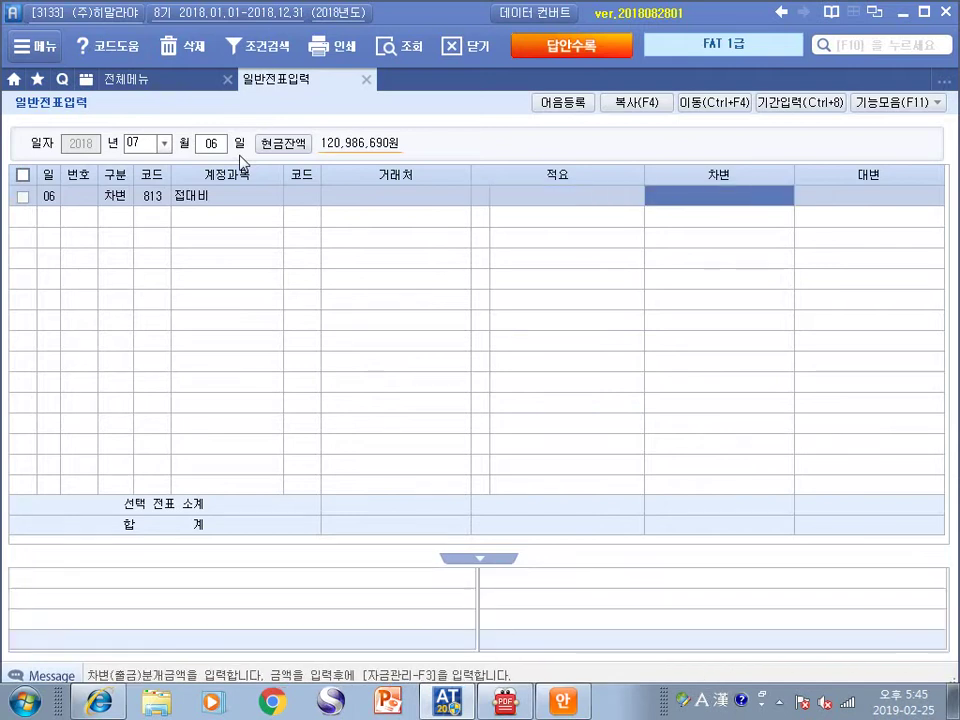
type("5000000")
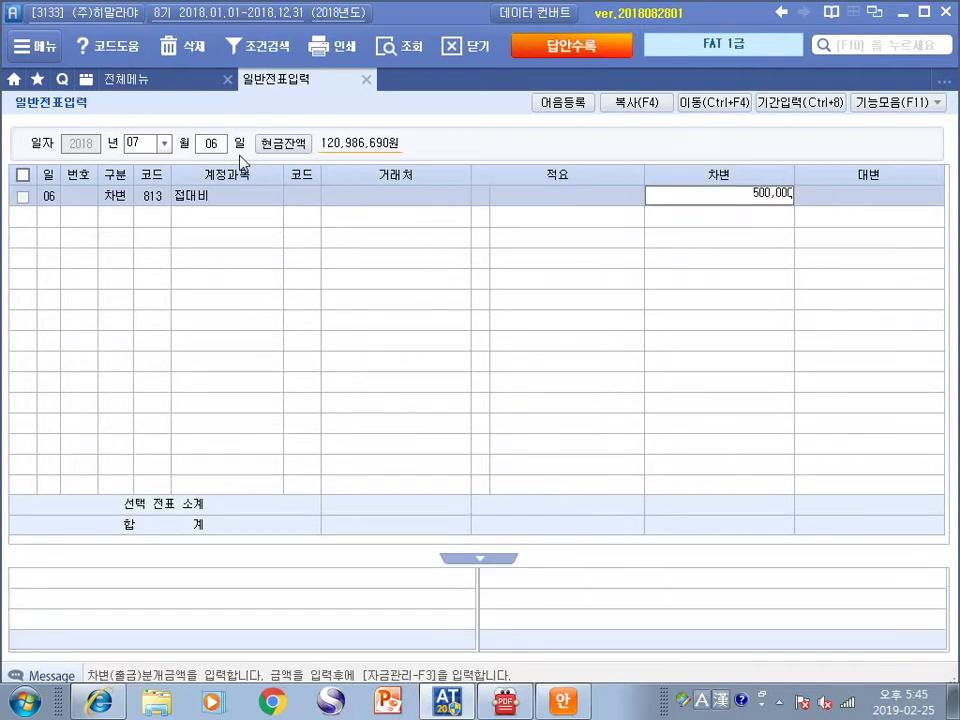
key("Return")
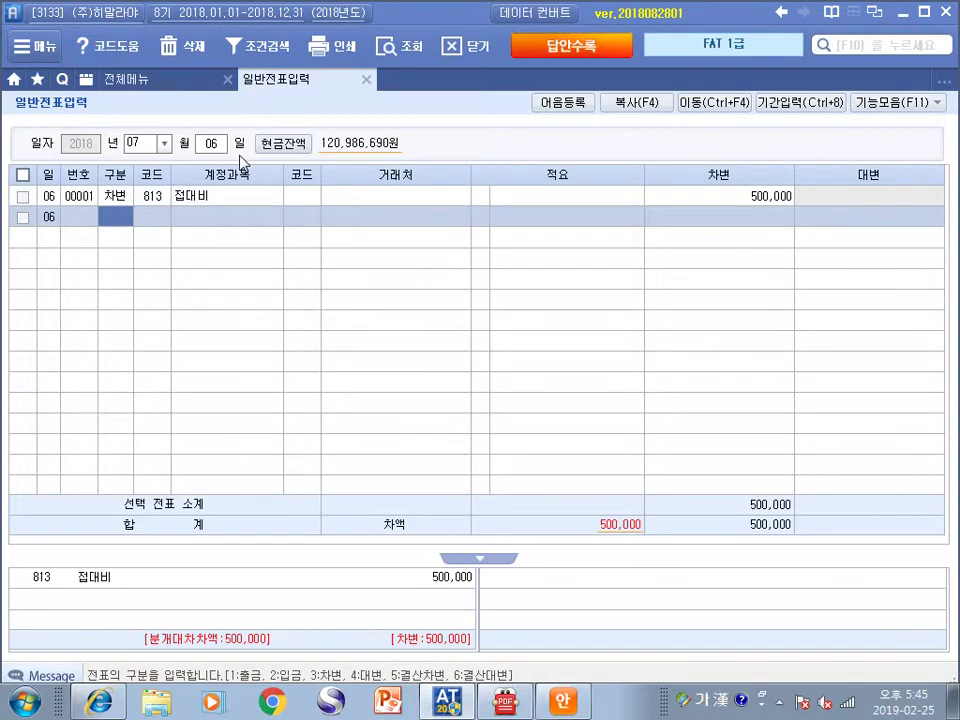
Add a 대변 line for account 101 현금 with an amount of 500,000
type("4")
key("Return")
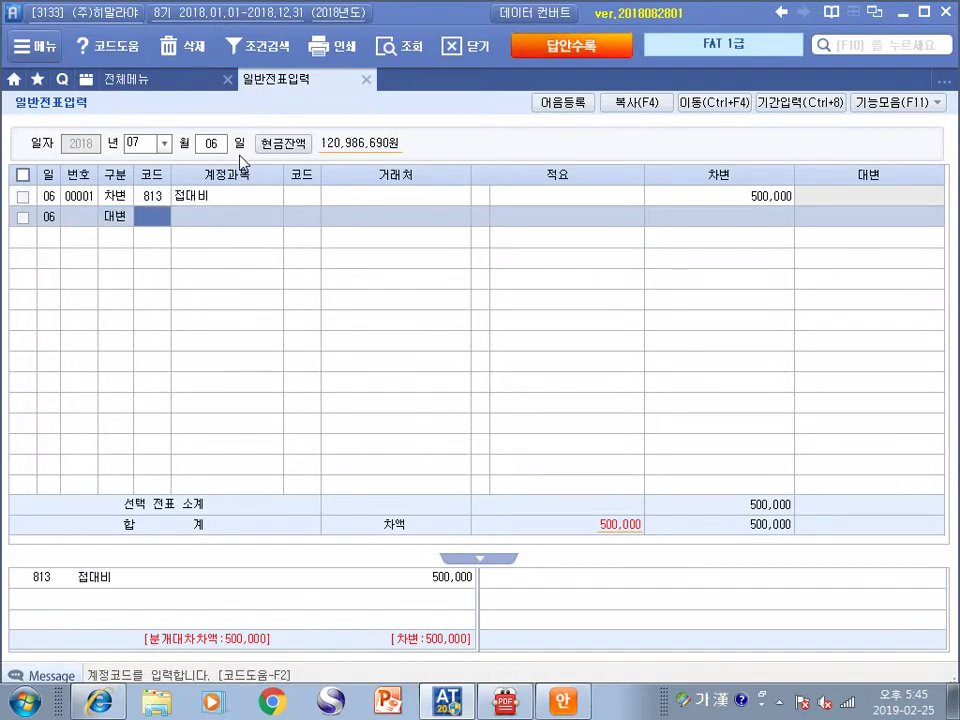
type("현금")
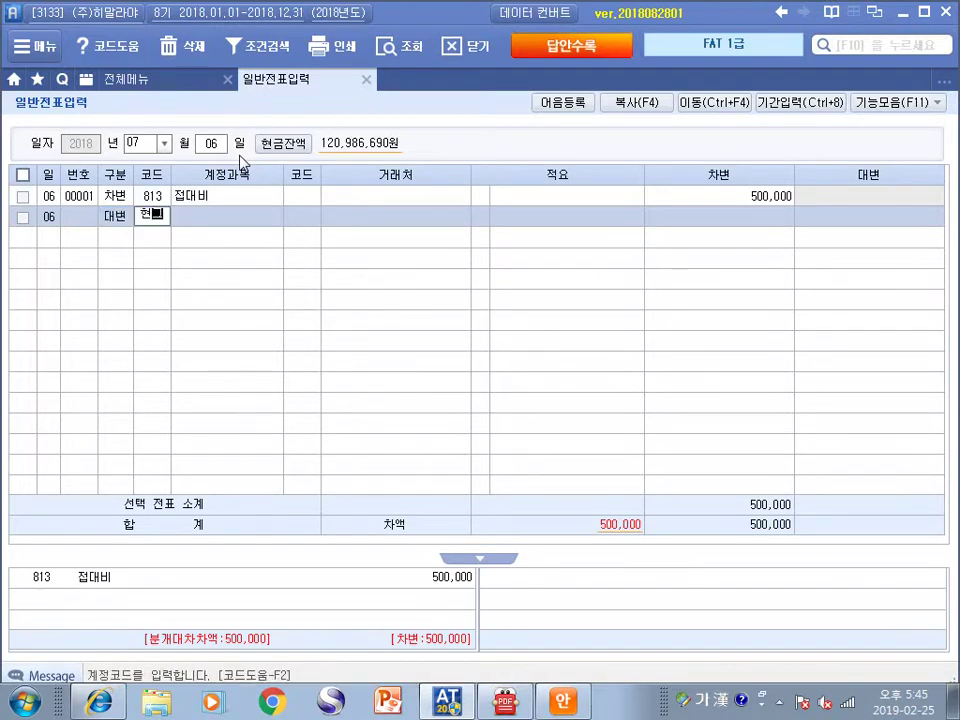
key("Return")
key("Return")
key("Return")
key("Return")
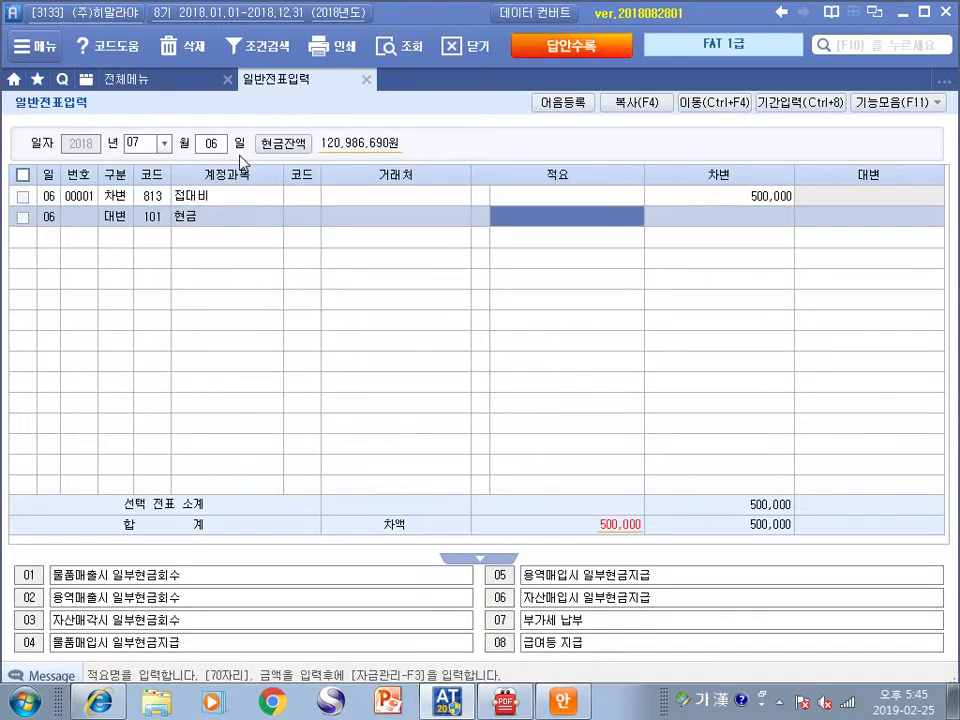
type("5000000")
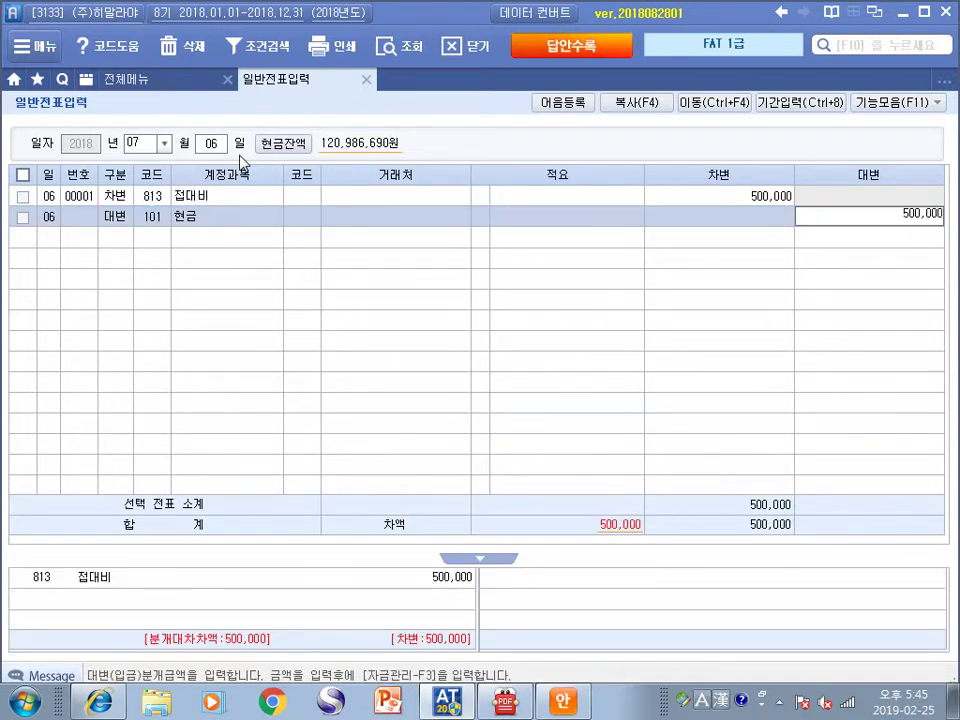
key("Return")
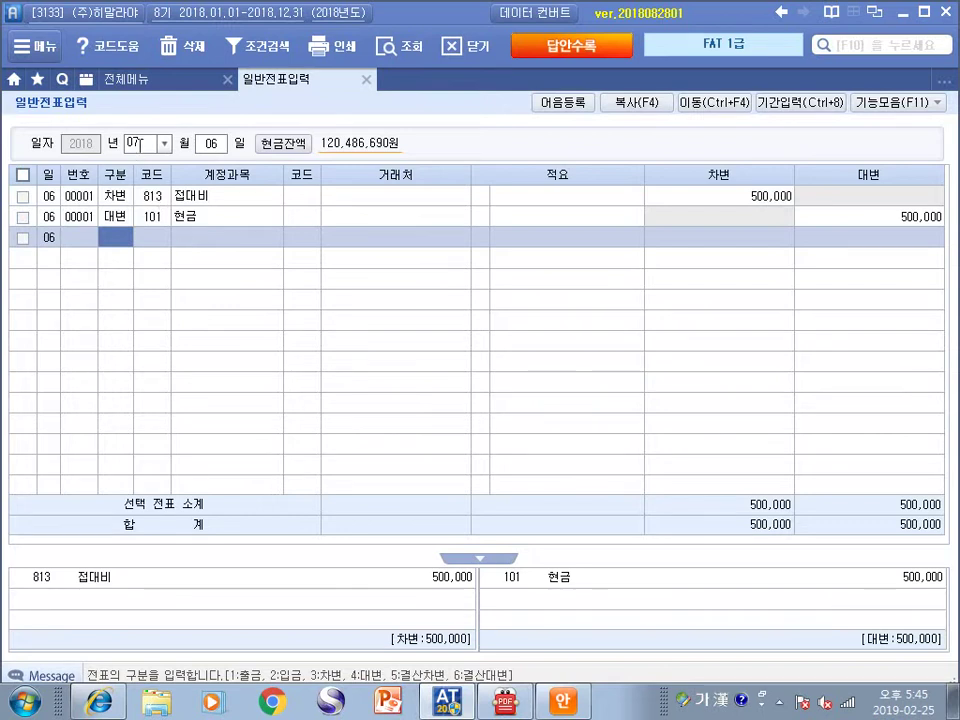
Review the 구분, account codes and amounts of the 접대비 and 현금 lines in the July 6 voucher
left_click(105, 195)
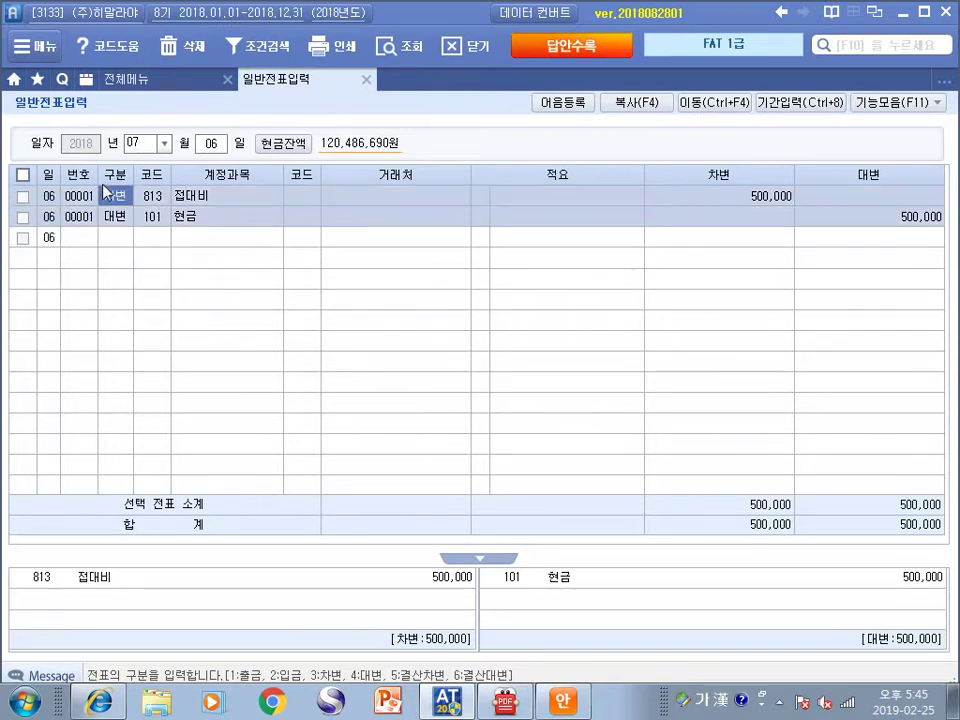
left_click(143, 195)
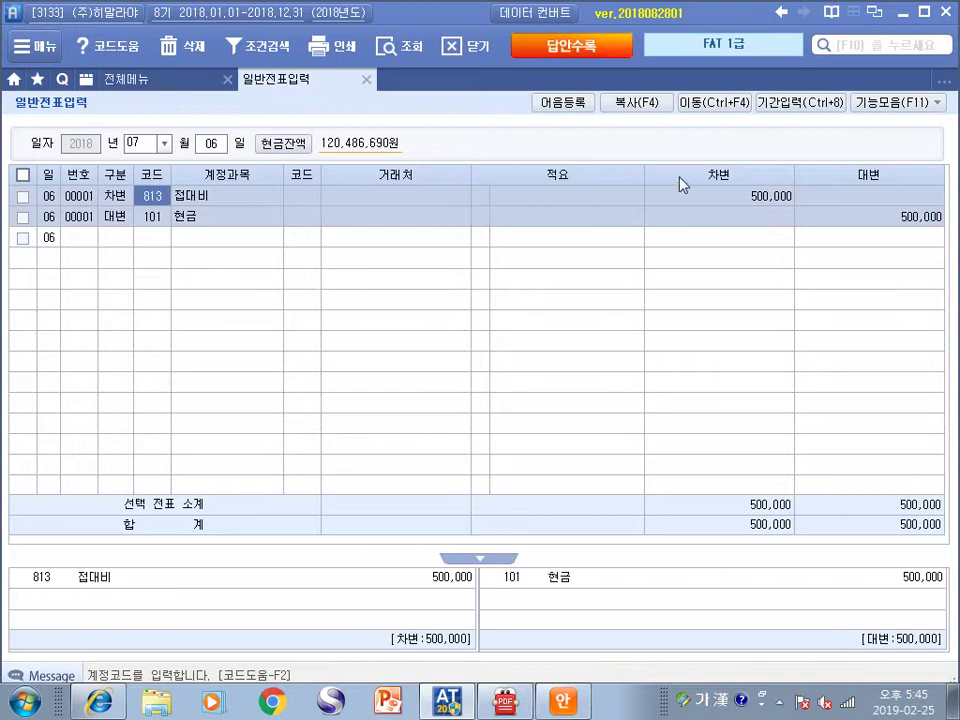
left_click(730, 193)
left_click(150, 223)
left_click(150, 223)
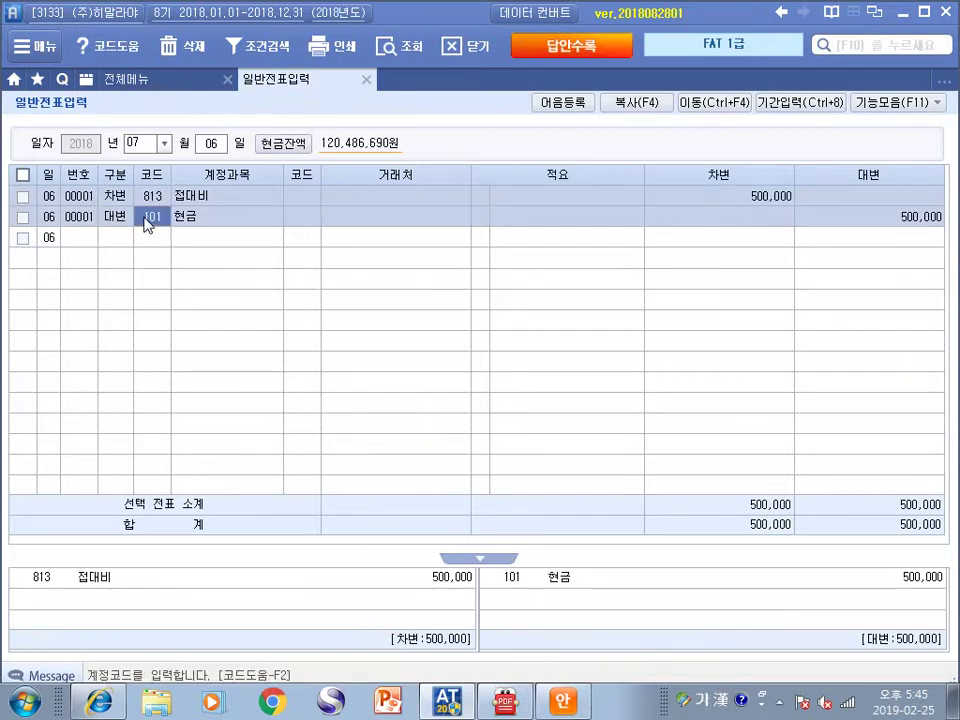
left_click(879, 214)
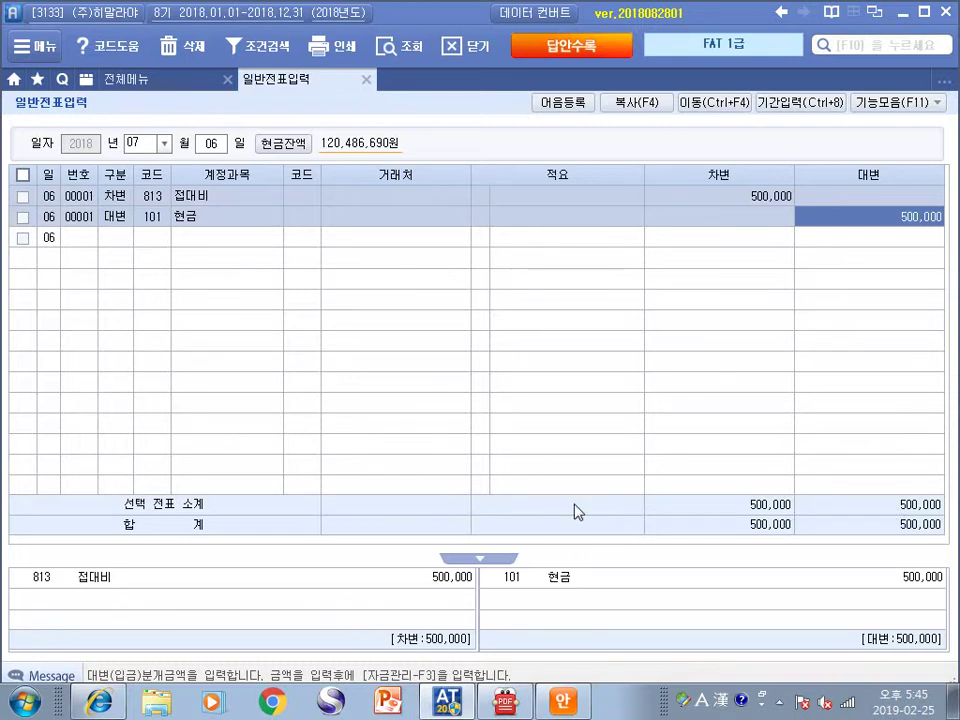
Switch back to the exam PDF and read the heading of task 2, 약속어음 발행거래, and its 자료 1. 전자어음 on page 13
key("alt+Tab")
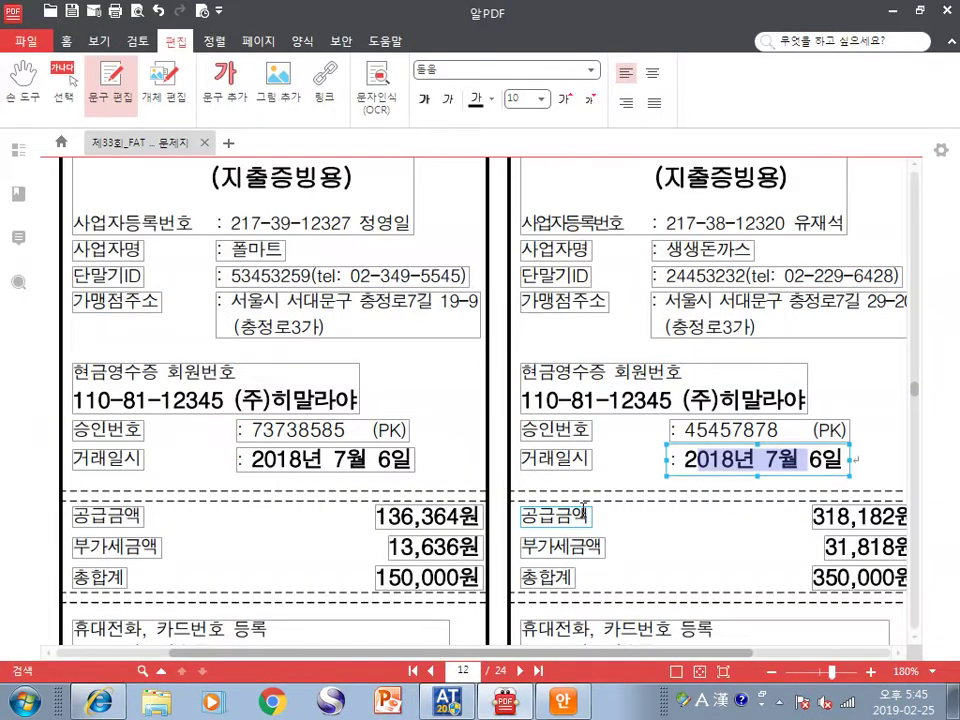
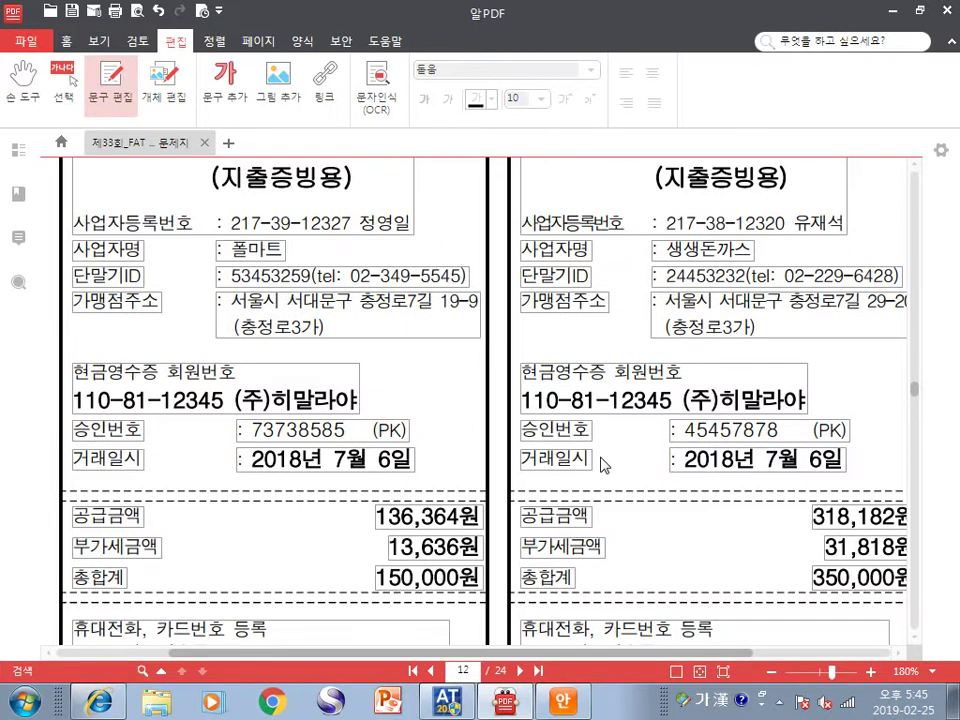
key("alt+Tab")
key("alt+Tab")
left_click(528, 376)
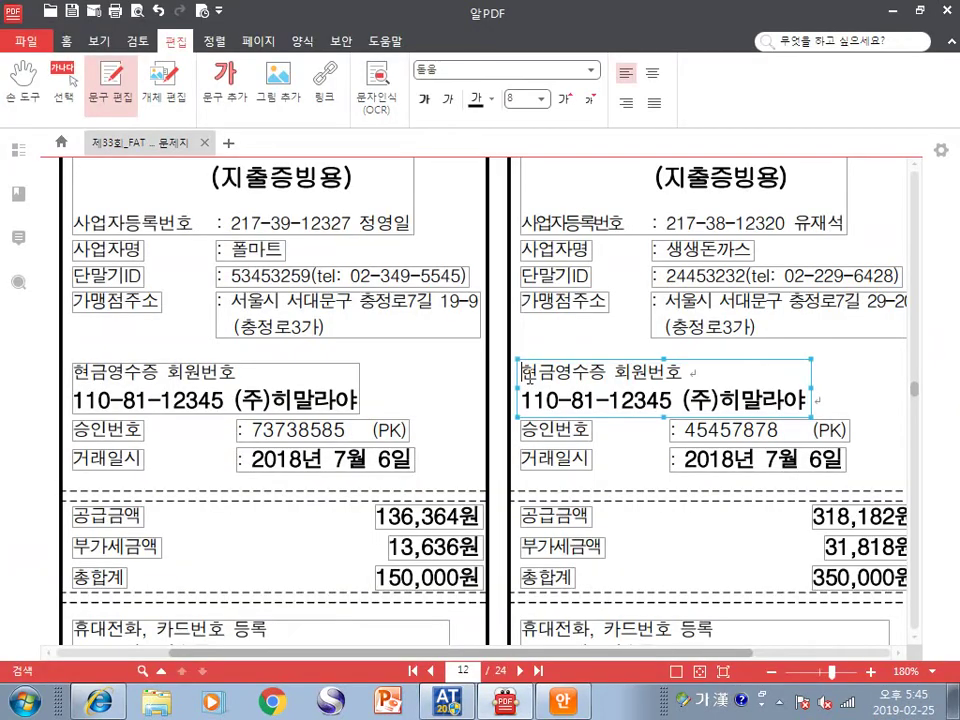
scroll(530, 372, "down", 10)
scroll(535, 367, "up", 1)
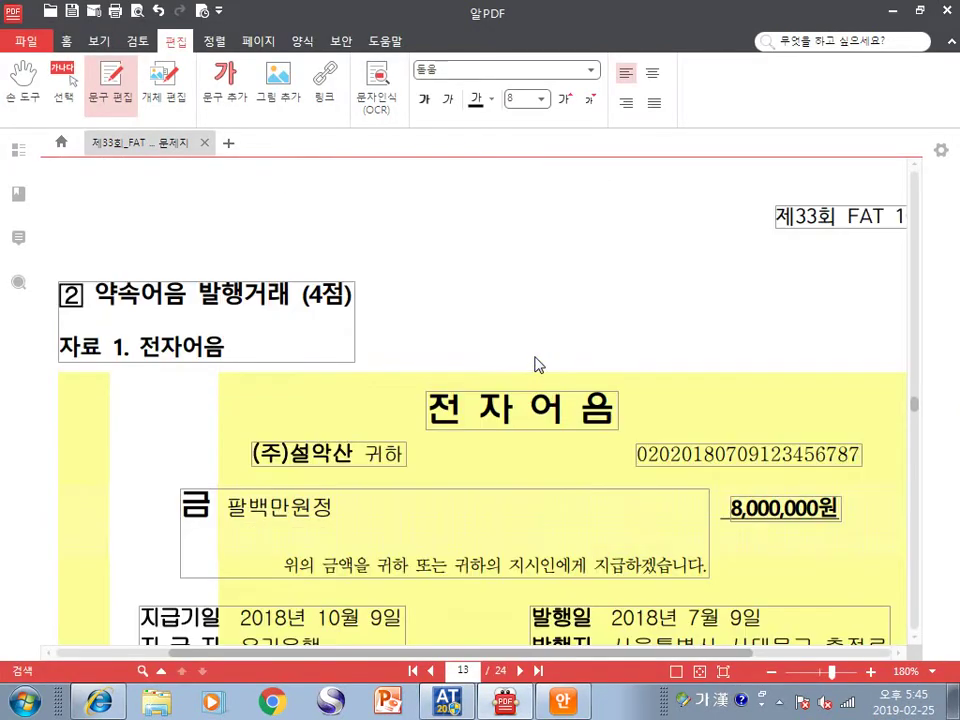
left_click(96, 293)
left_click_drag(96, 293, 291, 293)
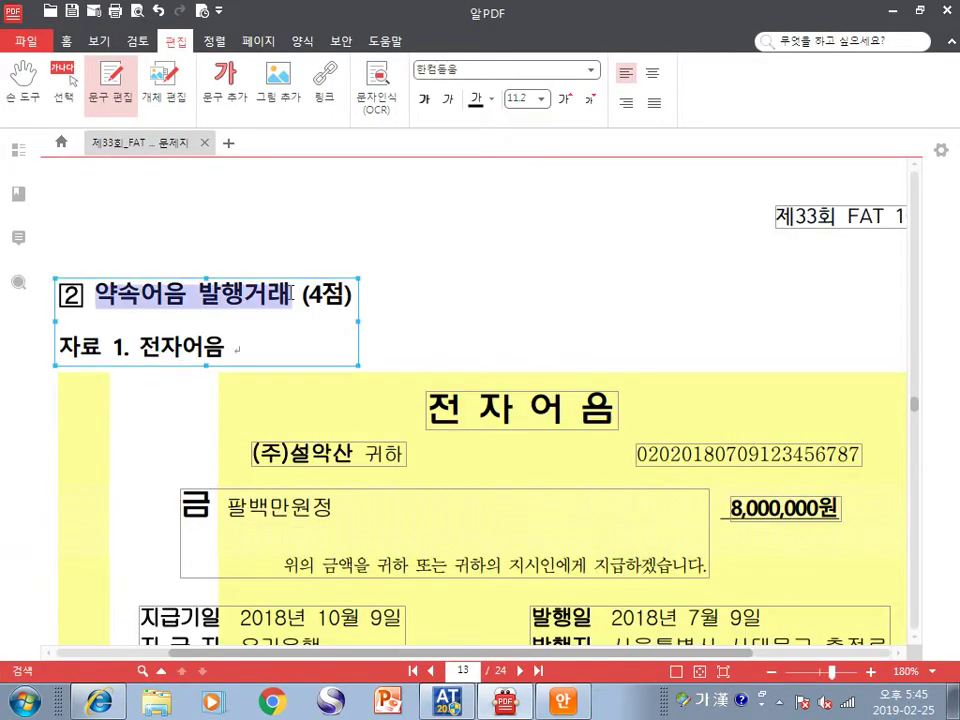
double_click(523, 399)
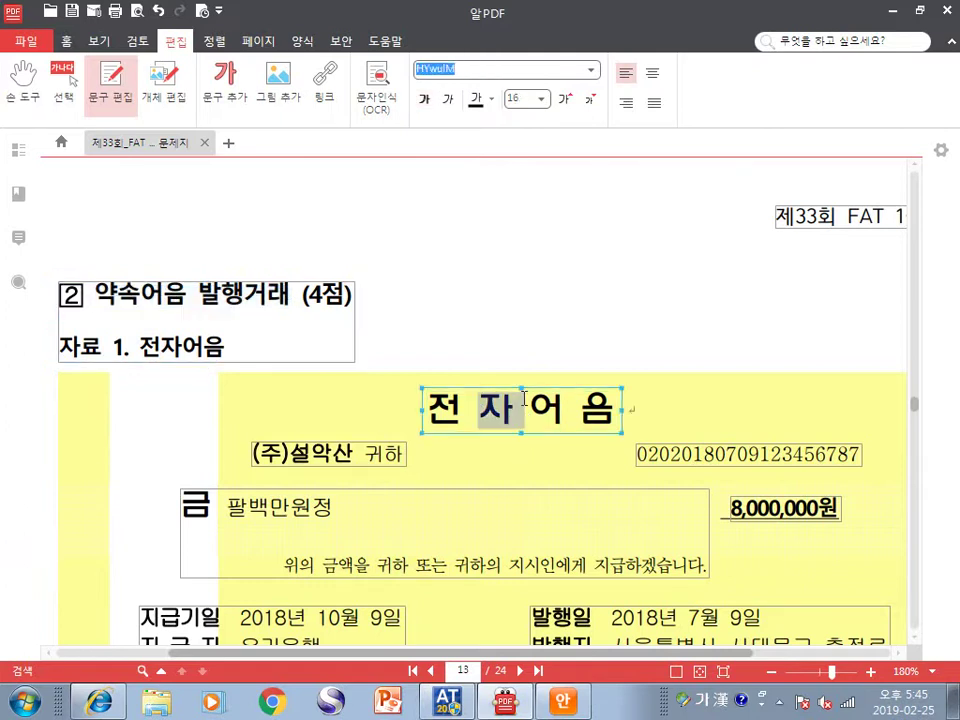
left_click(518, 290)
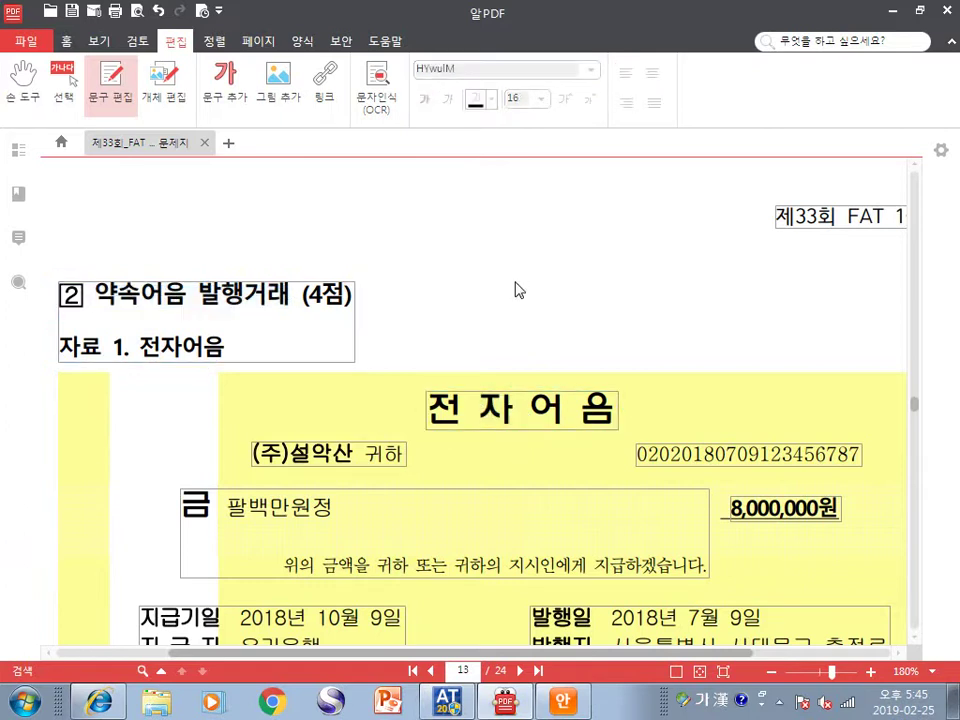
left_click(194, 345)
scroll(194, 345, "down", 3)
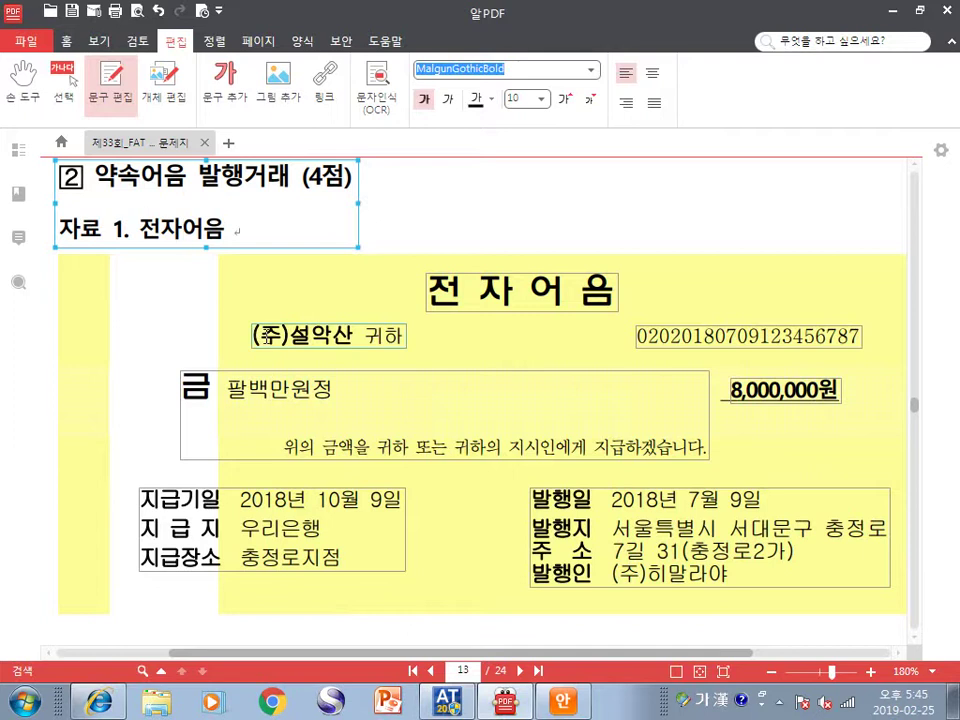
Examine the 전자어음's recipient, amount, 발행일, 지급기일, 지급지 and 발행인
left_click_drag(252, 336, 354, 337)
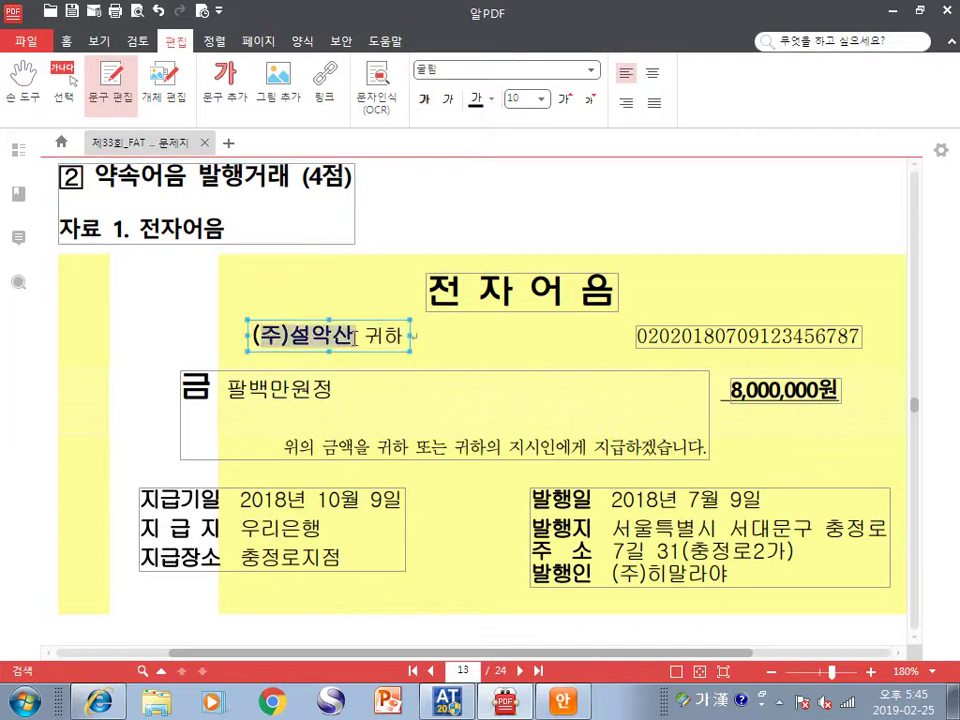
left_click(733, 393)
scroll(850, 392, "down", 3)
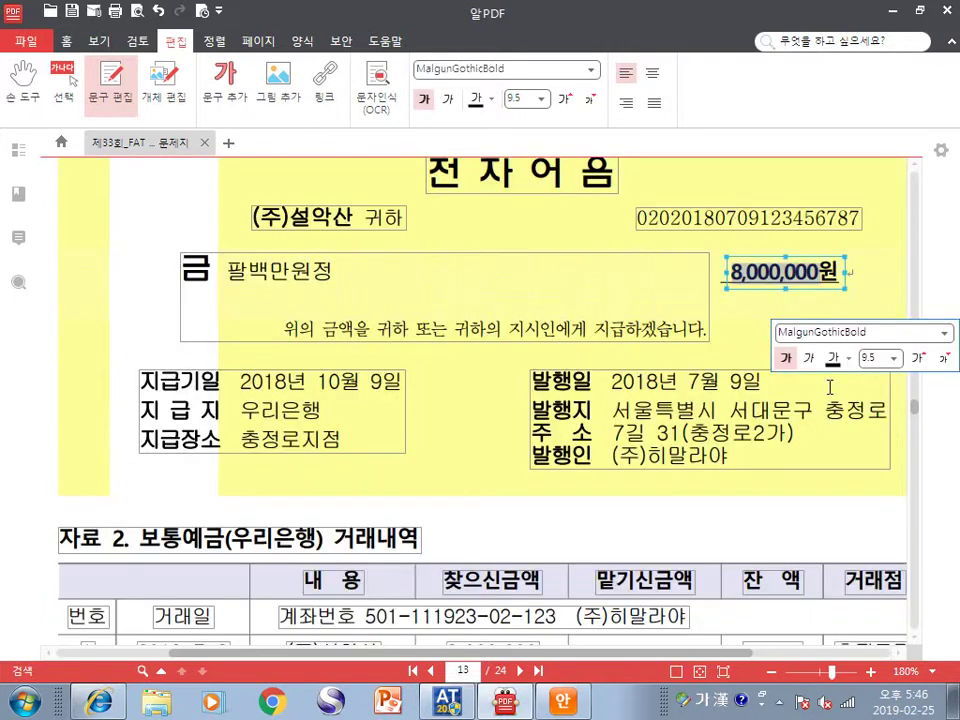
left_click_drag(634, 386, 762, 383)
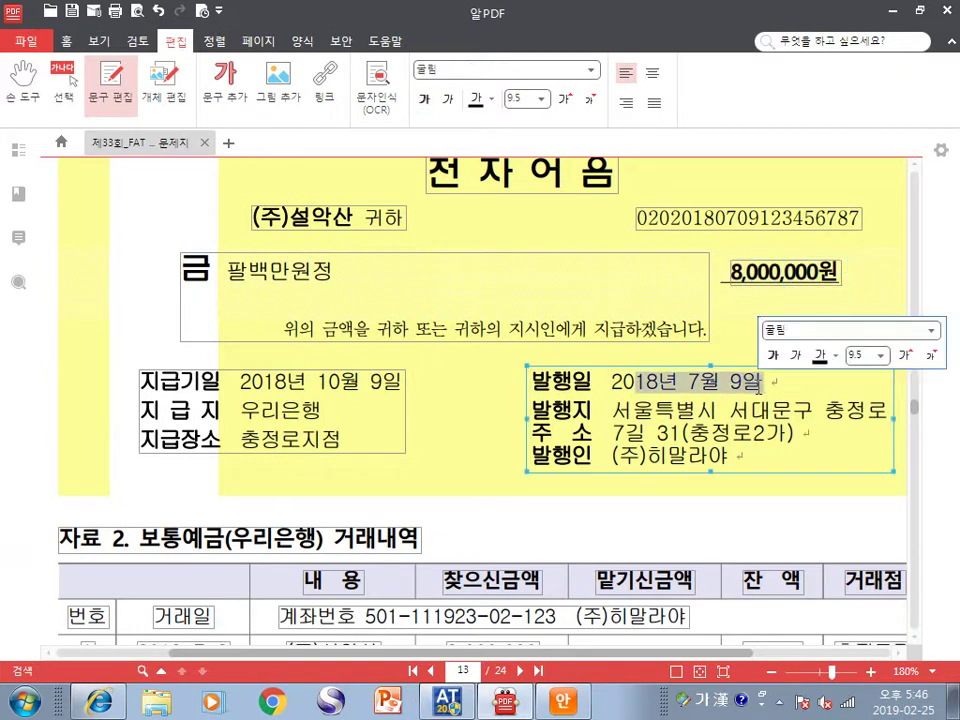
left_click_drag(284, 387, 362, 386)
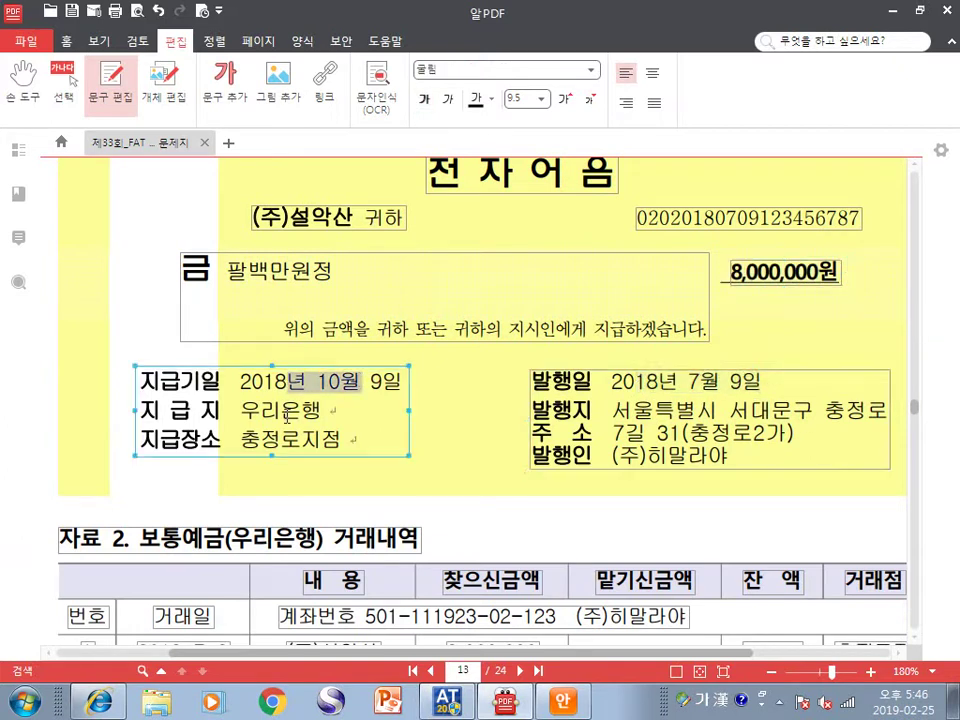
left_click_drag(282, 411, 302, 413)
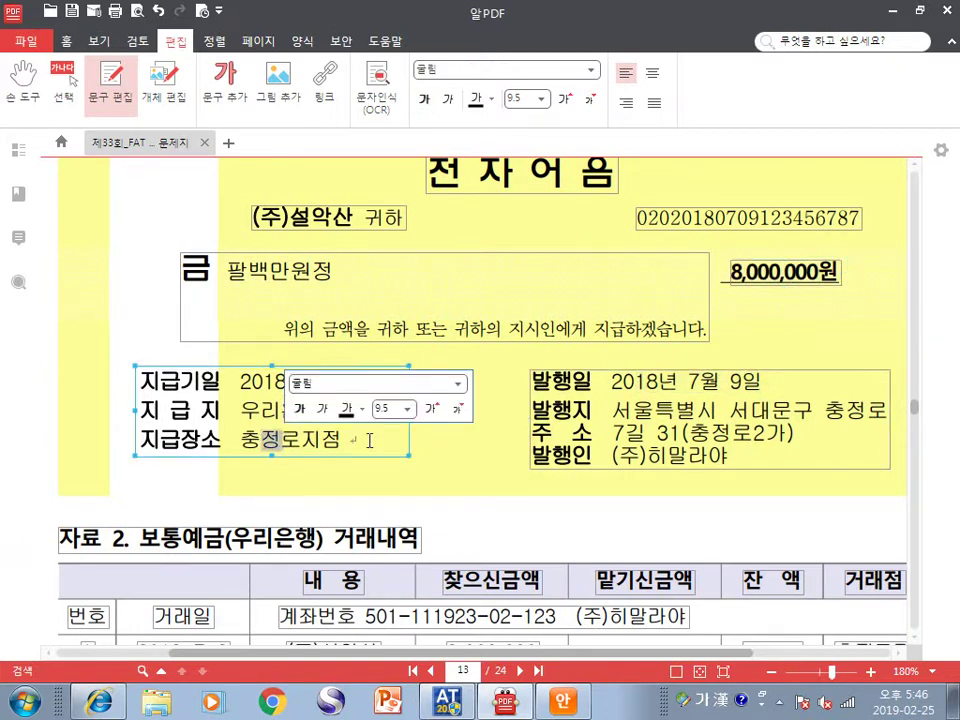
left_click(568, 459)
left_click_drag(613, 456, 731, 456)
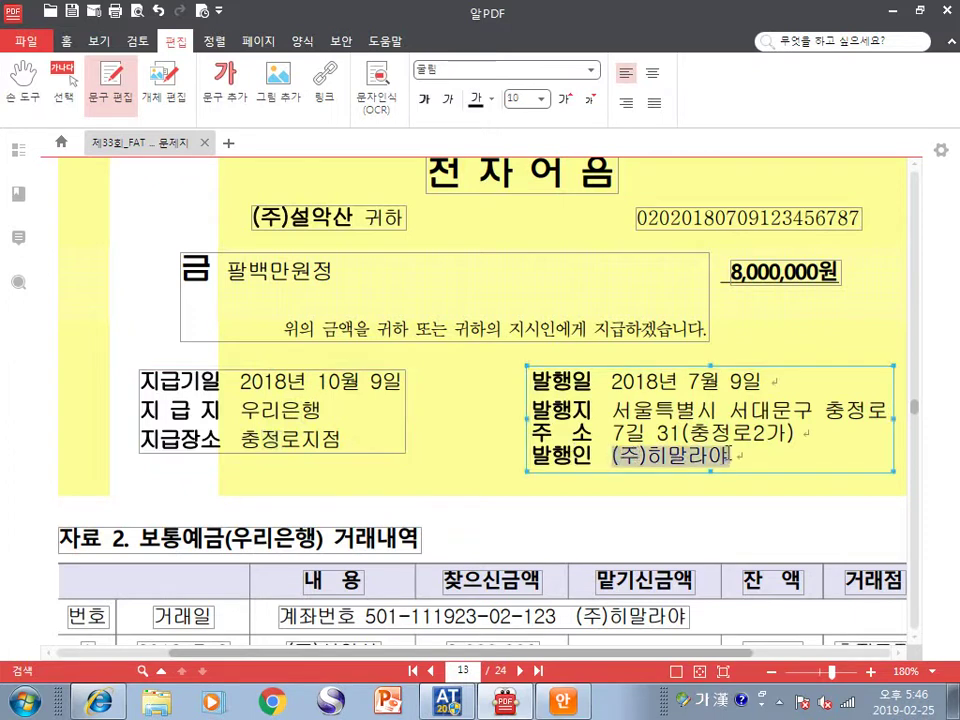
key("ctrl+bracketleft")
Read the 거래일 in 자료 2's 보통예금 거래내역 and the 자료설명 on how the 외상매입금 is paid
scroll(655, 424, "down", 5)
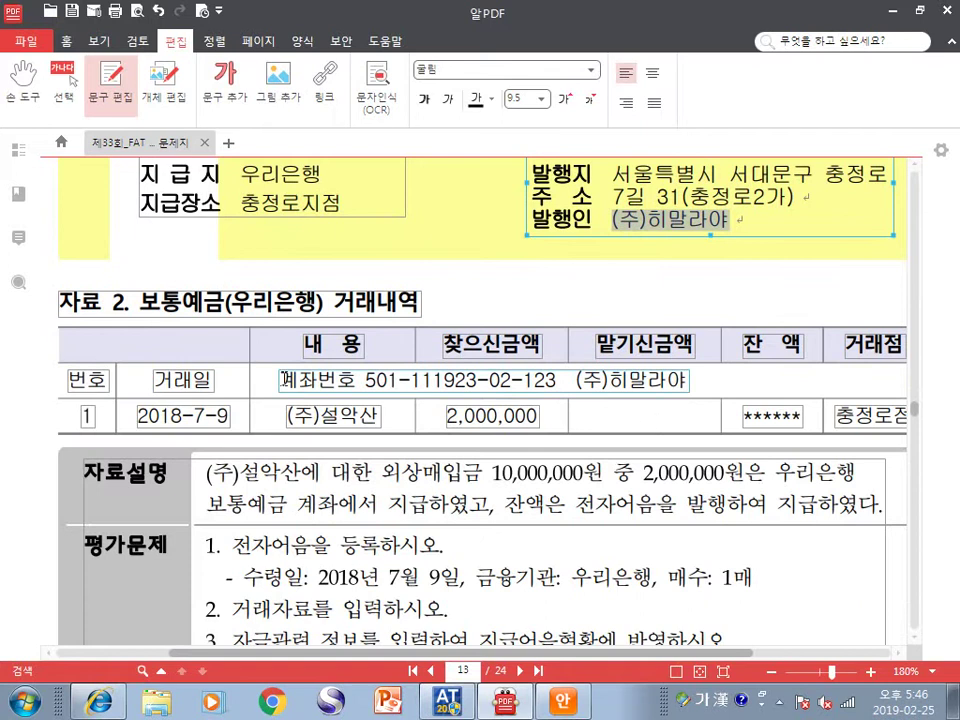
left_click_drag(139, 416, 229, 418)
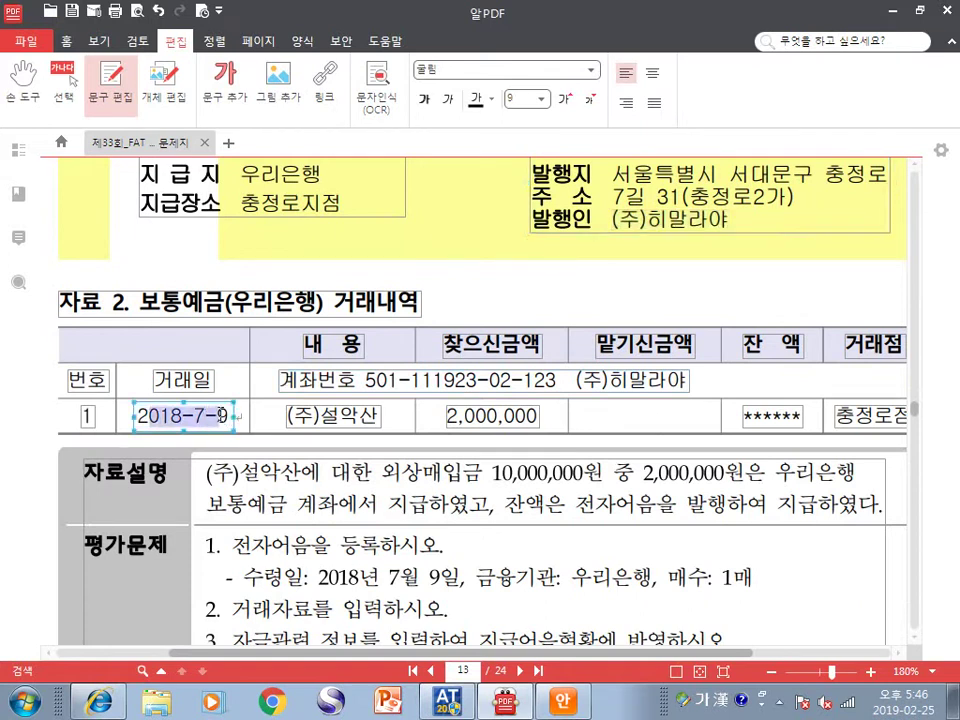
scroll(229, 437, "down", 2)
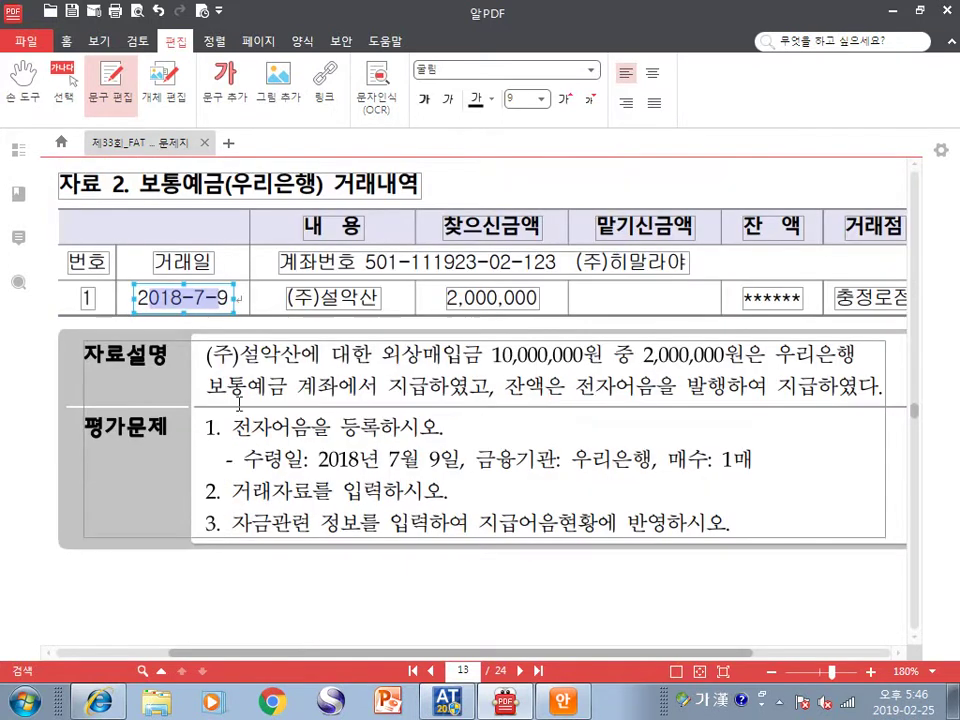
left_click(276, 404)
left_click_drag(401, 355, 553, 355)
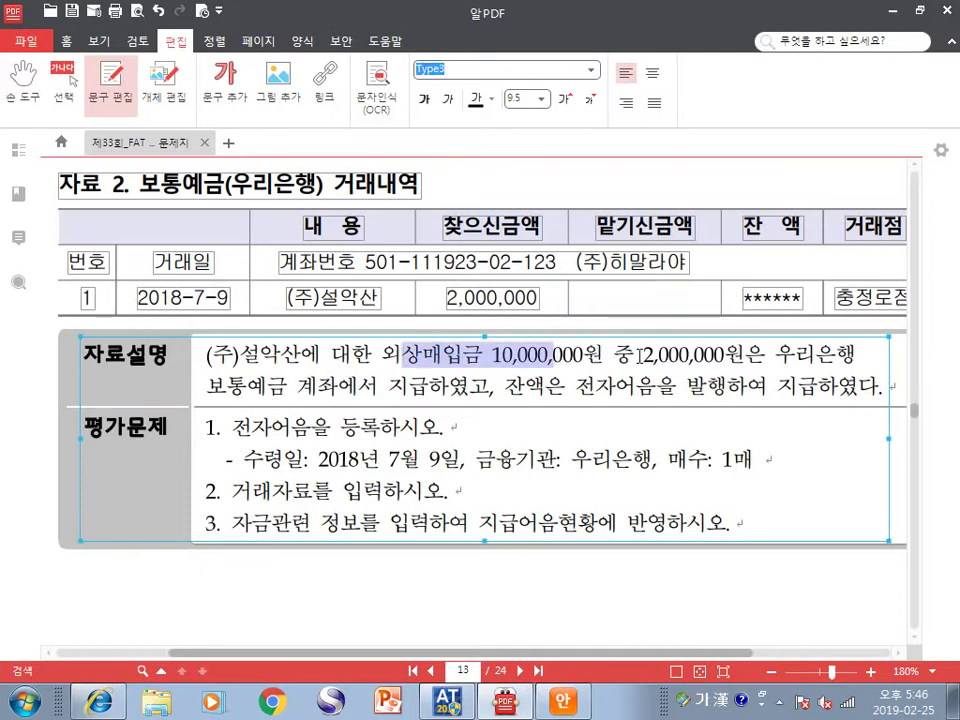
left_click_drag(643, 355, 745, 355)
left_click_drag(268, 385, 820, 386)
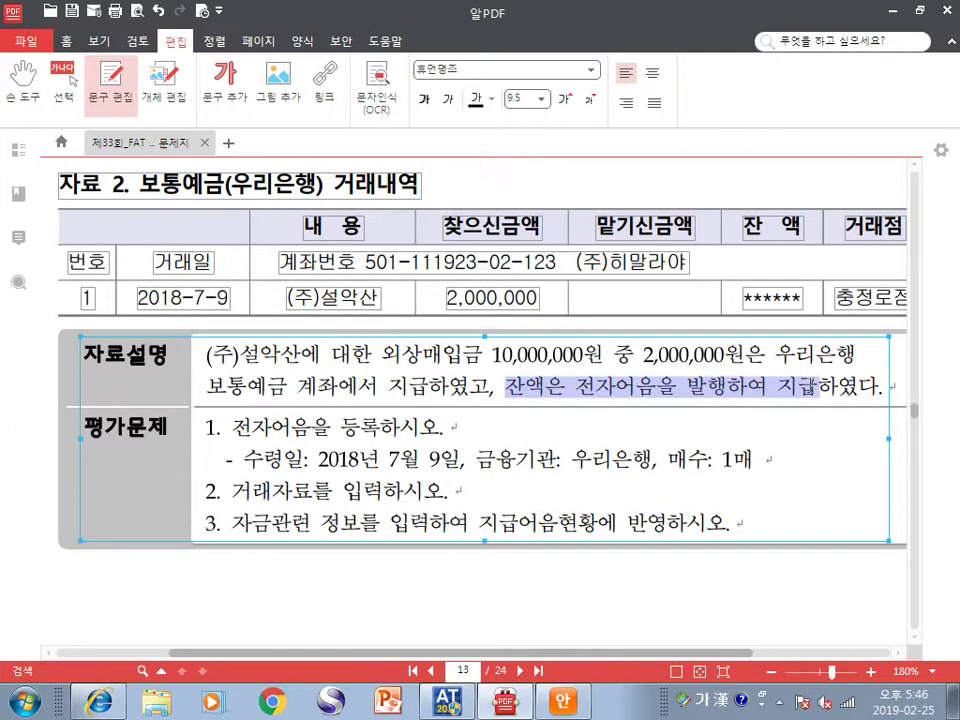
Examine the three 평가문제 tasks, including the 수령일, 금융기관 and 매수 given for registering the 전자어음
left_click_drag(255, 430, 407, 430)
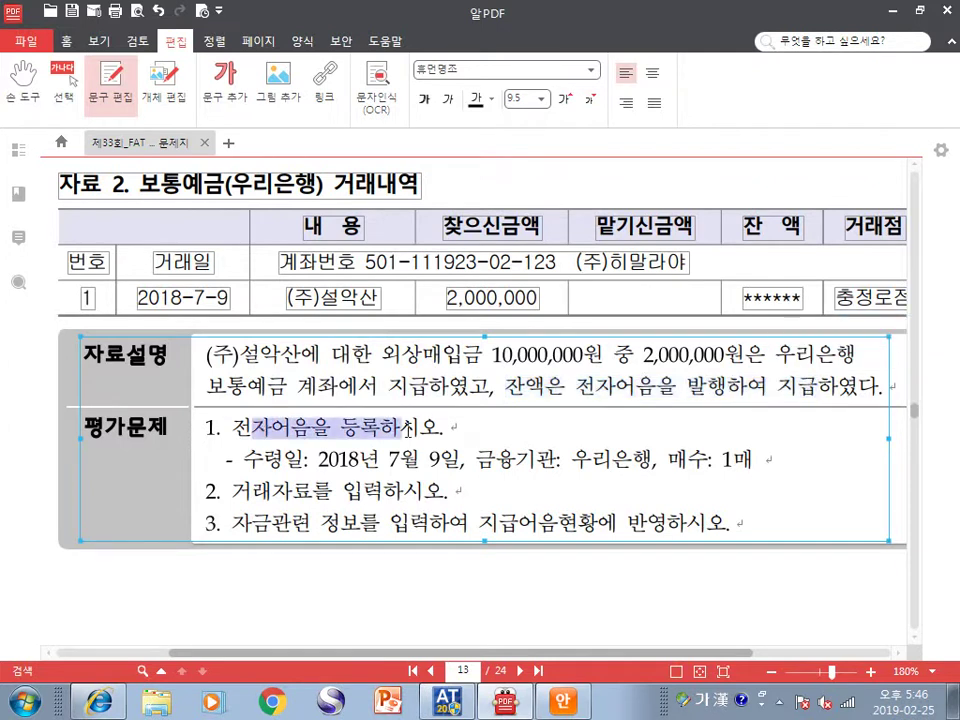
left_click_drag(264, 461, 478, 470)
left_click_drag(493, 462, 620, 460)
left_click(670, 460)
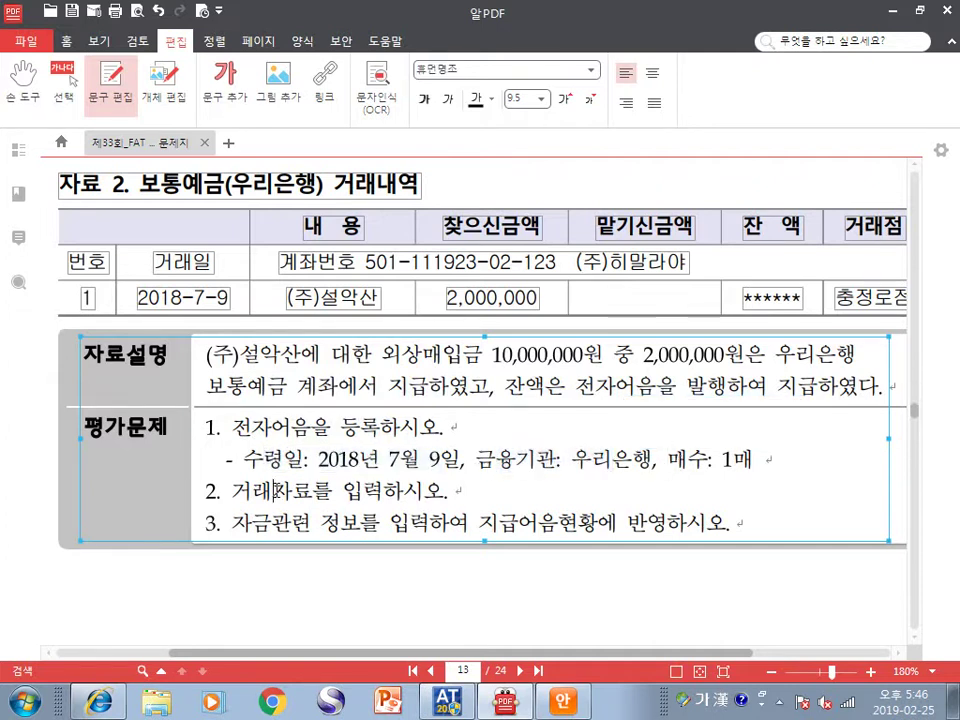
left_click_drag(271, 490, 422, 490)
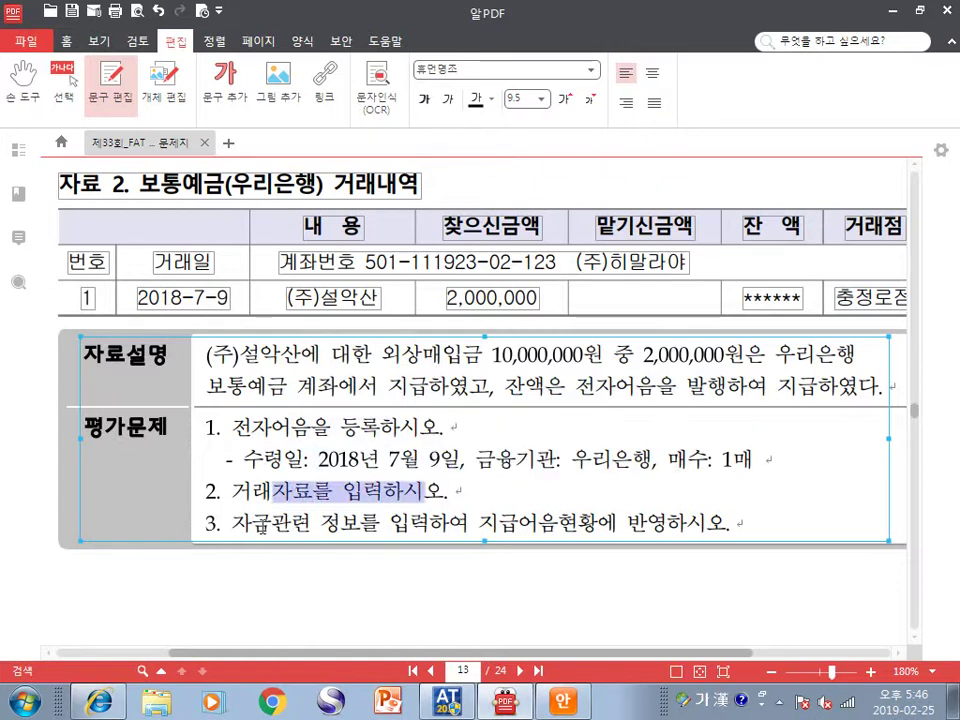
left_click_drag(271, 522, 432, 522)
left_click_drag(499, 522, 672, 522)
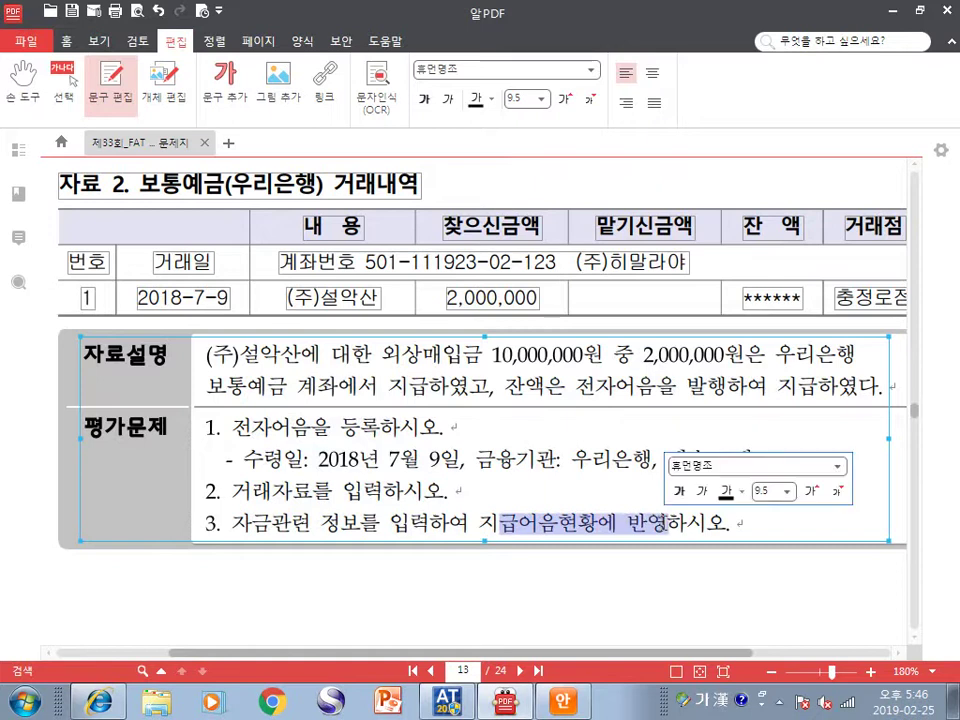
left_click(575, 481)
scroll(575, 481, "up", 4)
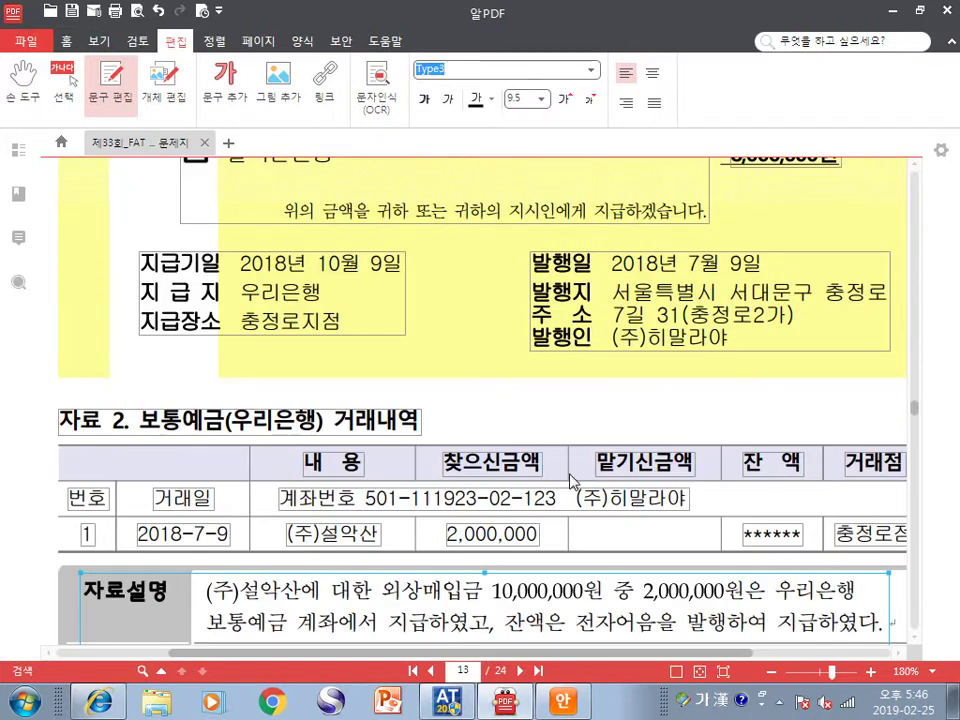
scroll(560, 455, "down", 4)
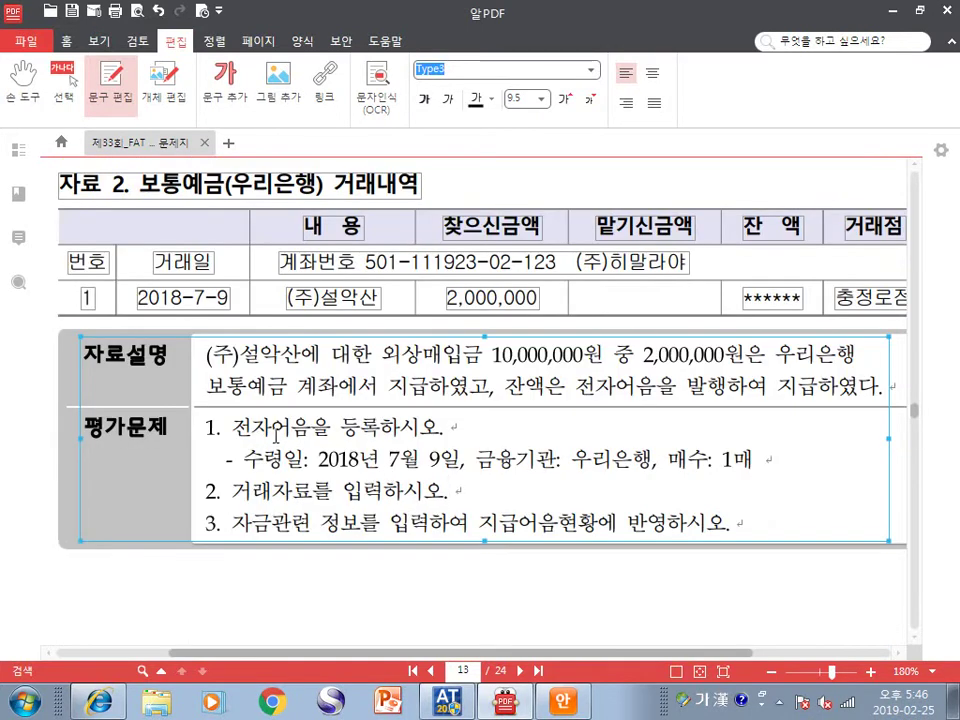
left_click_drag(272, 428, 381, 428)
left_click(350, 487)
Delete the text box holding the 약속어음 발행거래 and 자료 1. 전자어음 headings on page 13
scroll(480, 482, "up", 3)
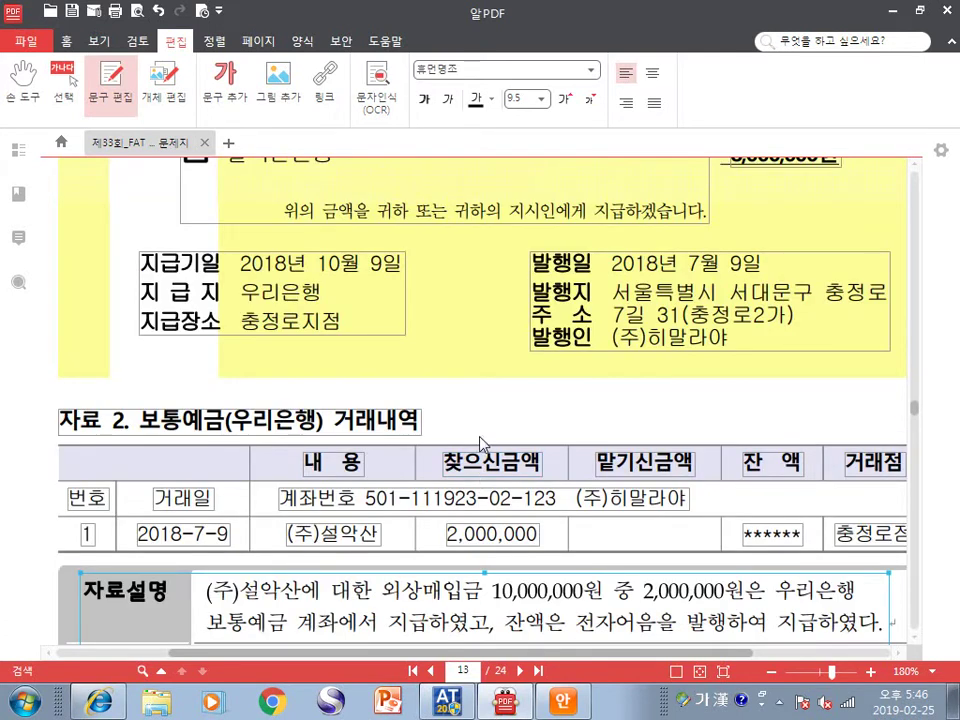
scroll(502, 430, "up", 6)
left_click(338, 441)
left_click(360, 440)
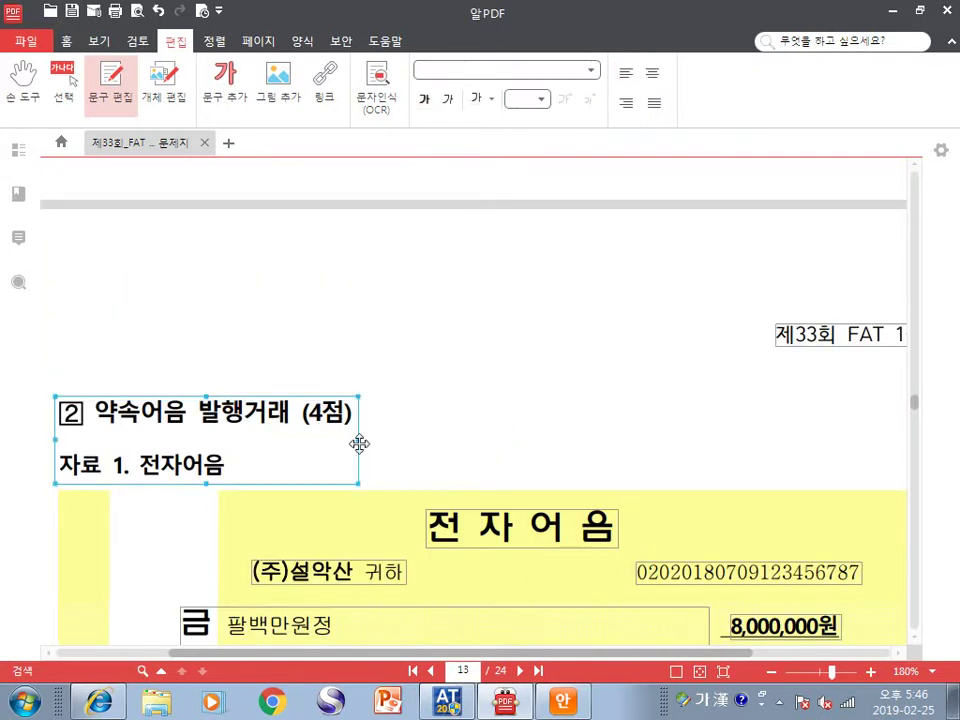
key("Delete")
Add a text note above the 전자어음 with the first line "외상매입금 갚아 주는 내용"
left_click(225, 80)
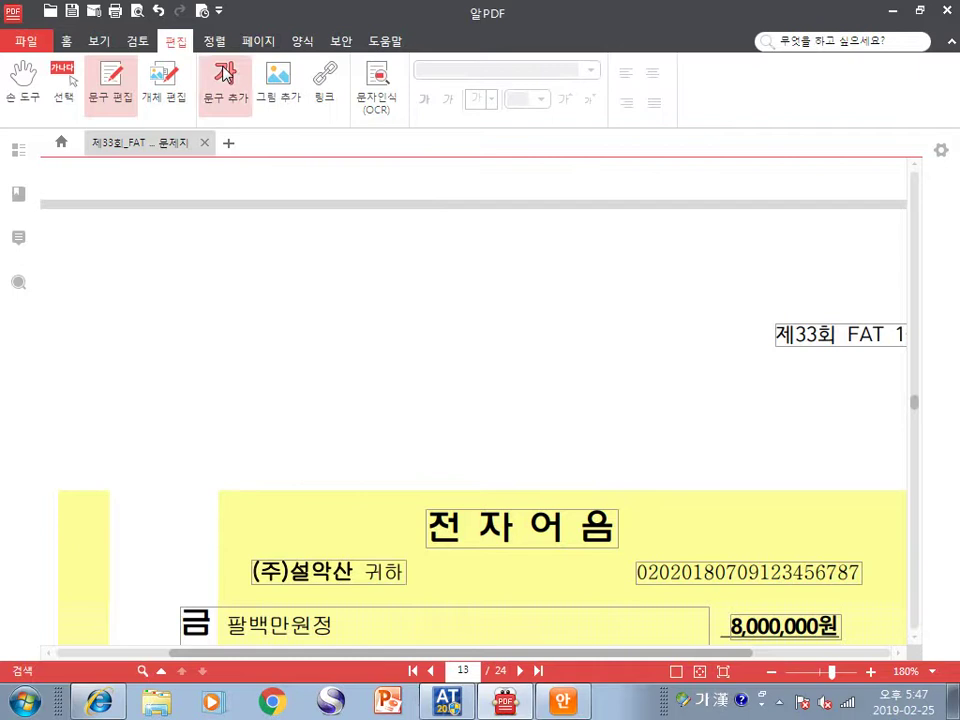
left_click(127, 346)
type("외")
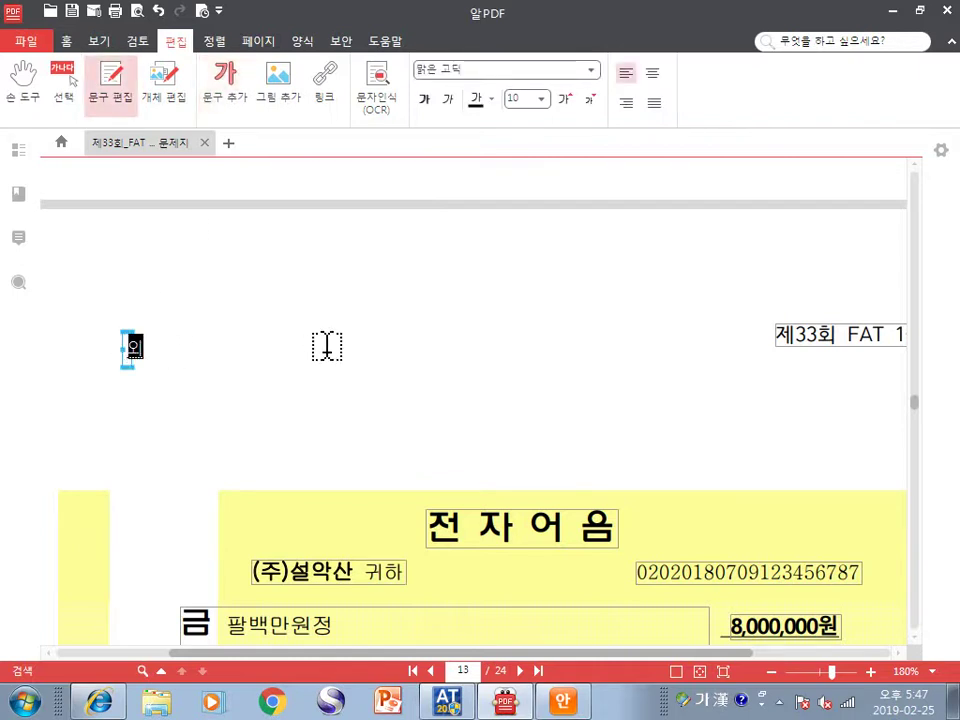
type("상매입ㄱ금 ")
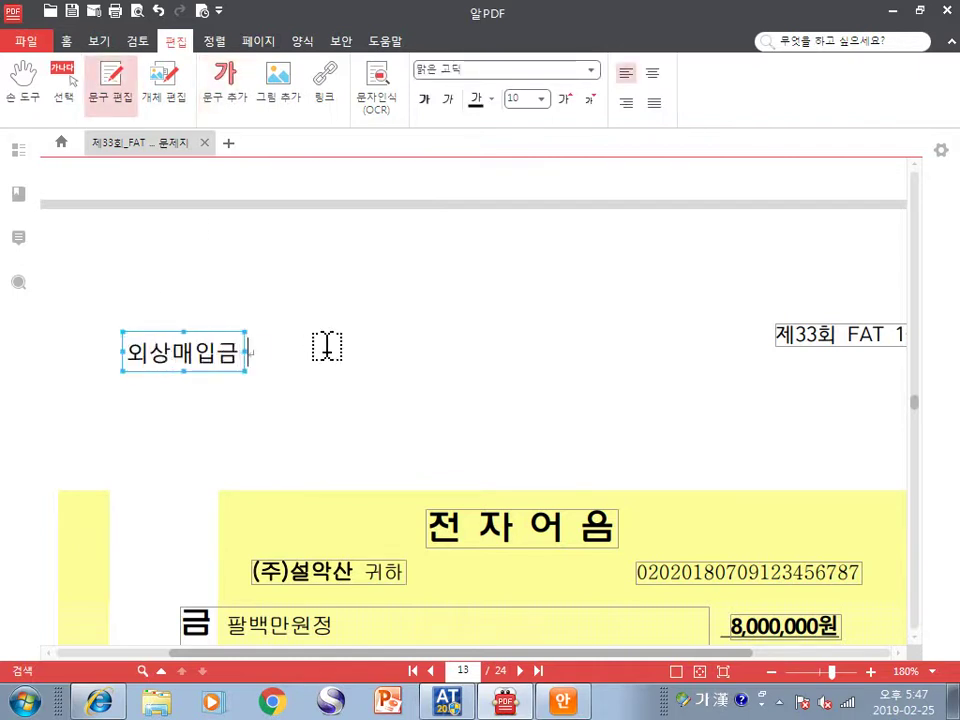
type("갚아 주ㄴ는 내용")
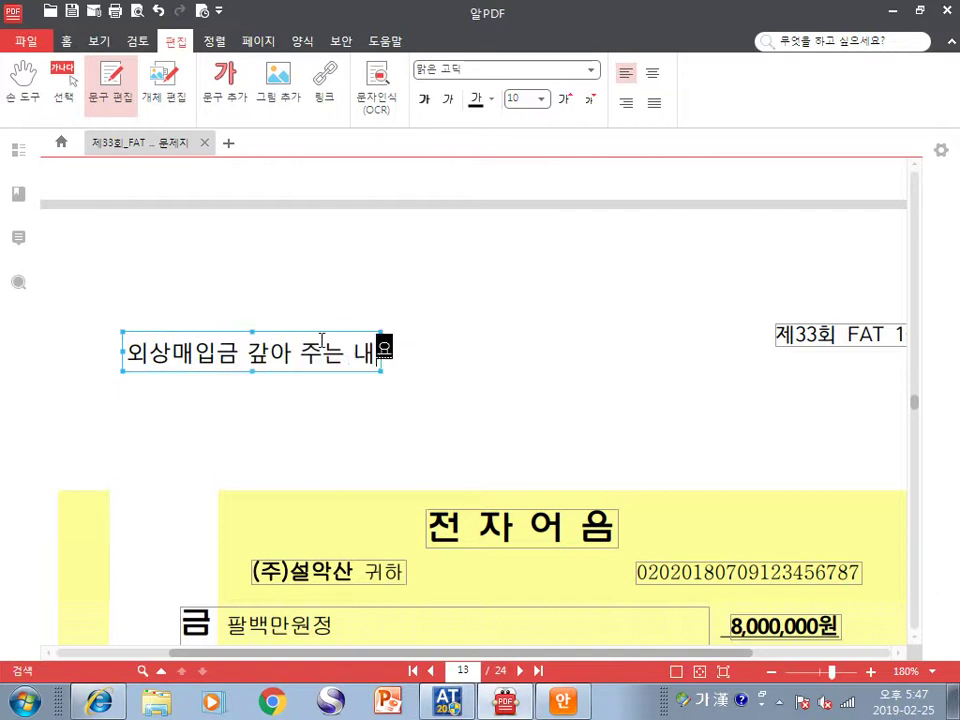
key("Return")
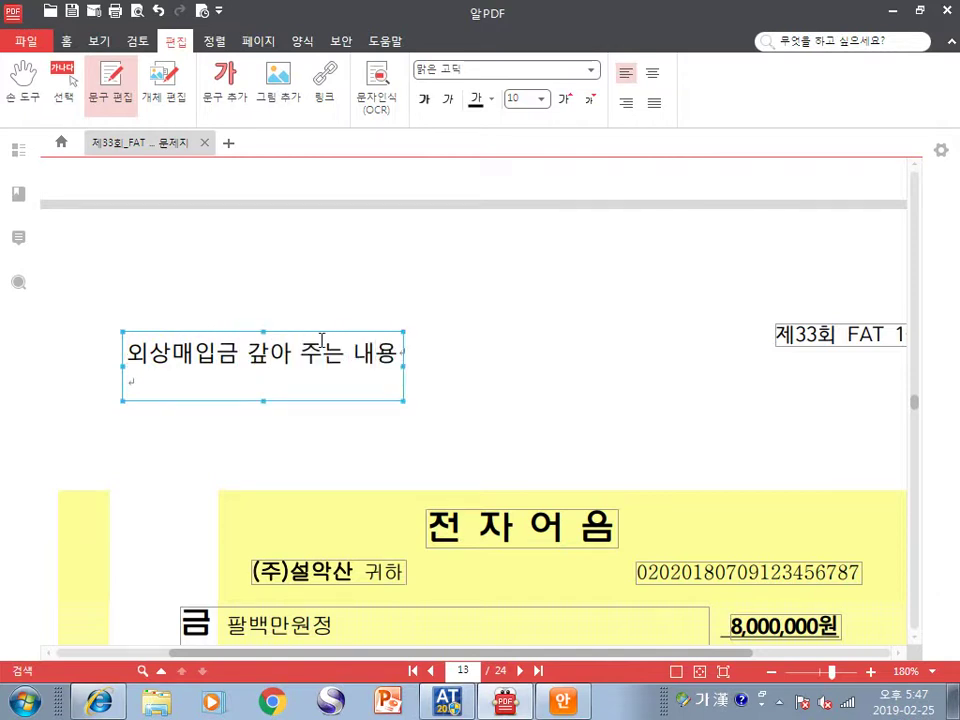
Begin the note's second line with "외상매입금 10++을 갚아 줘야 하는데, 2++은"
type("외상매")
type("입금 ")
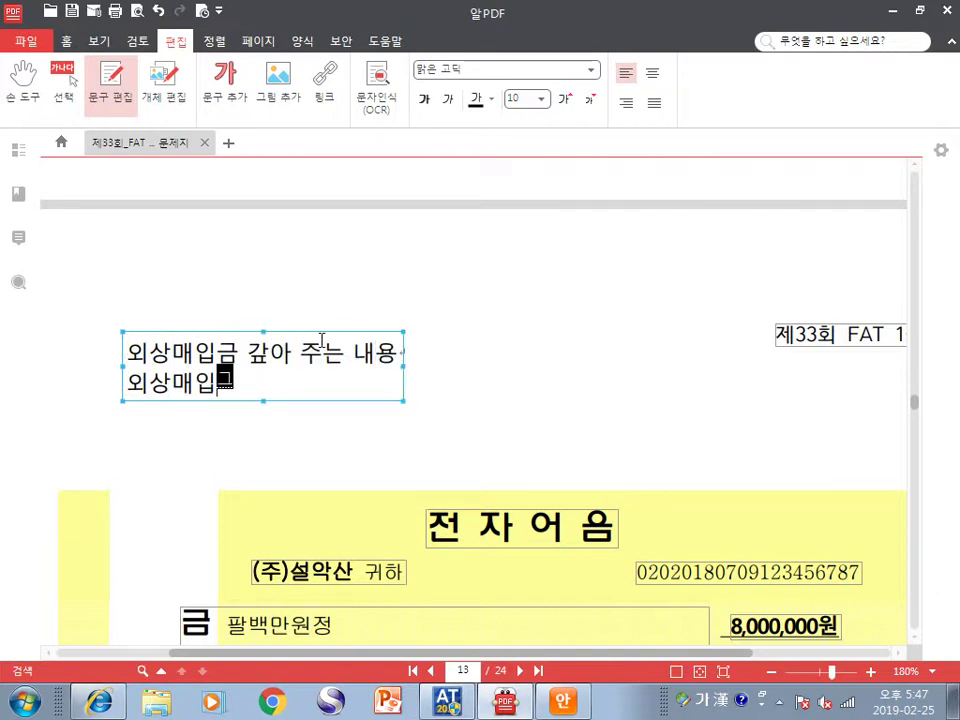
type("10")
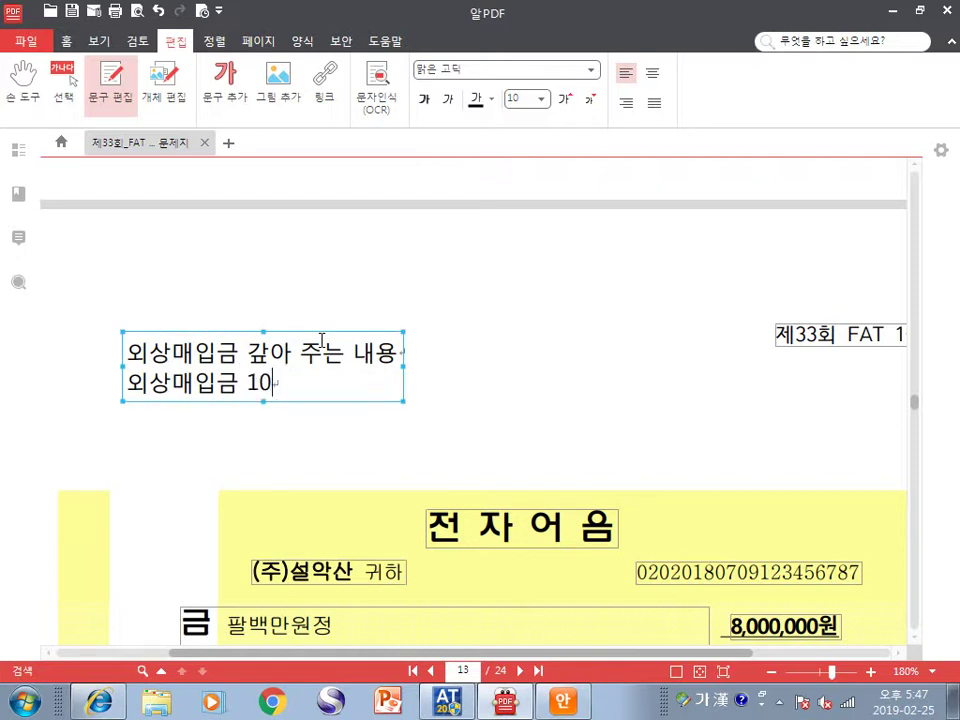
type("++을 갚아 주")
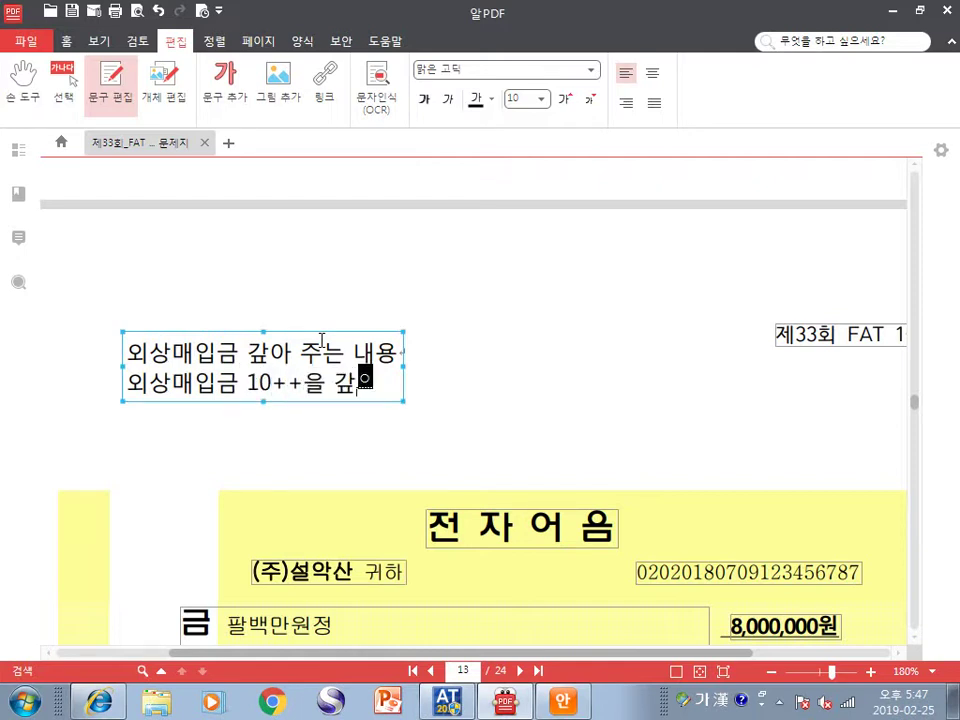
type("줘야 하는데")
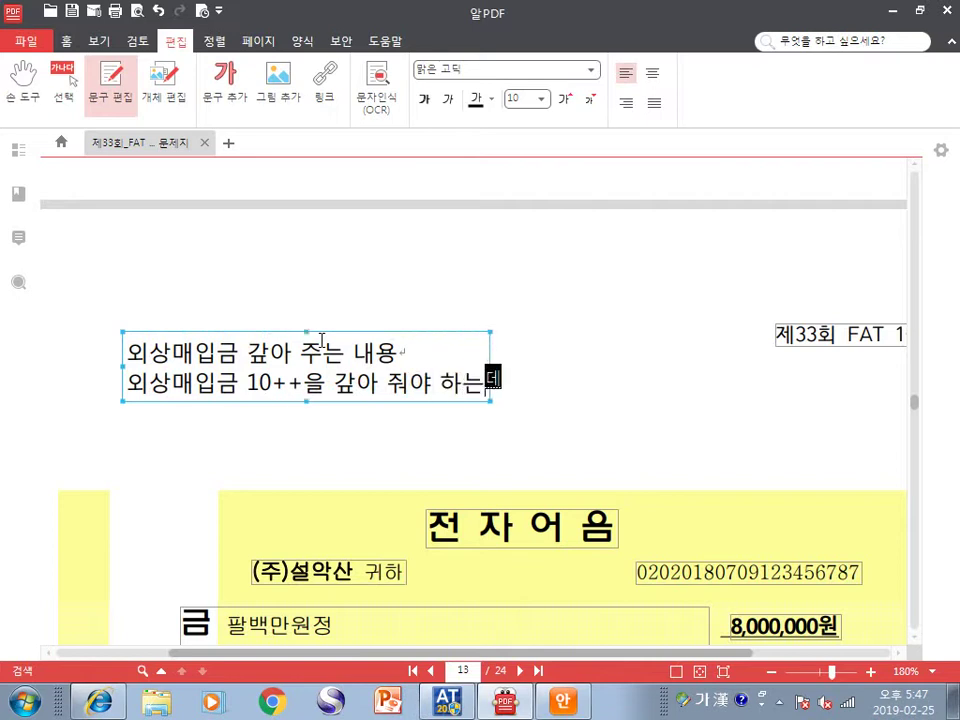
type(", 2")
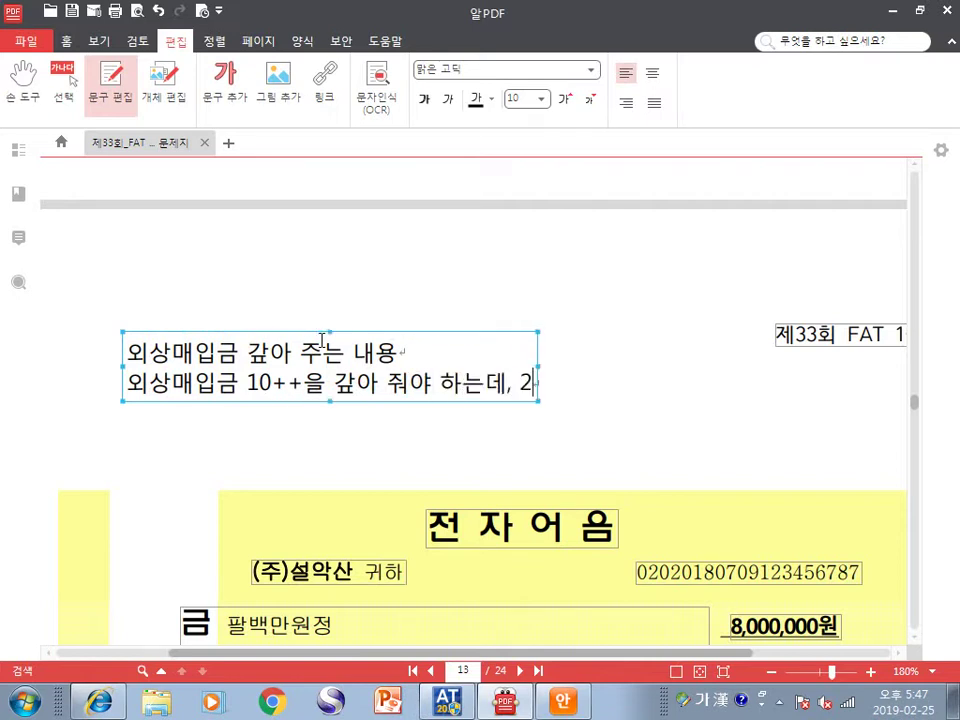
type("++은")
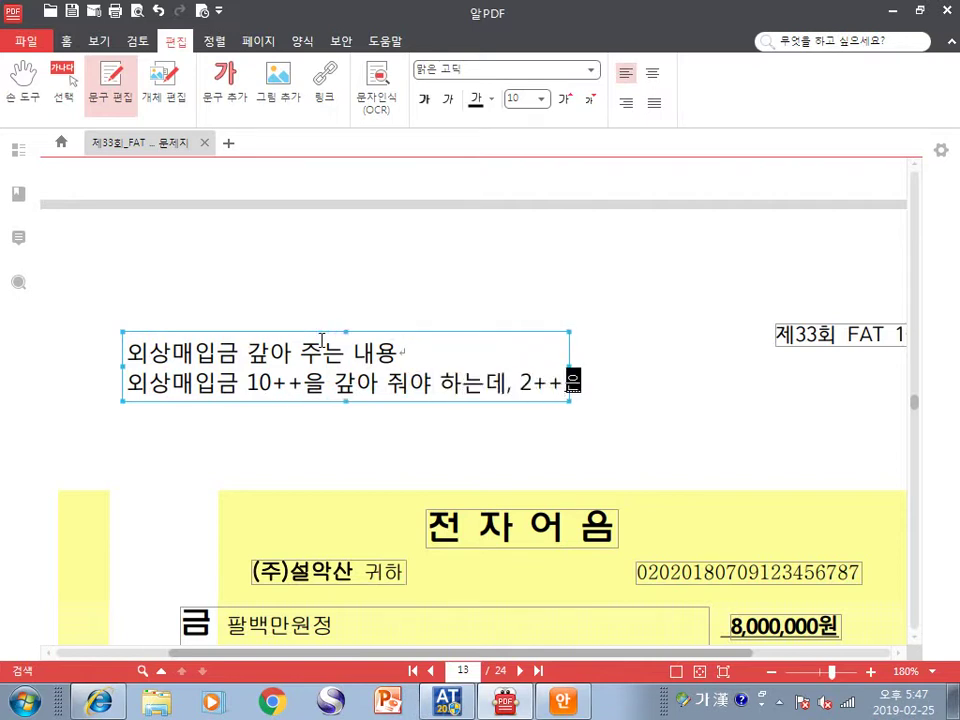
Check the payment method in the 자료설명 and complete the note's second line with "보통예금으로 주고"
scroll(322, 340, "down", 5)
scroll(328, 381, "down", 2)
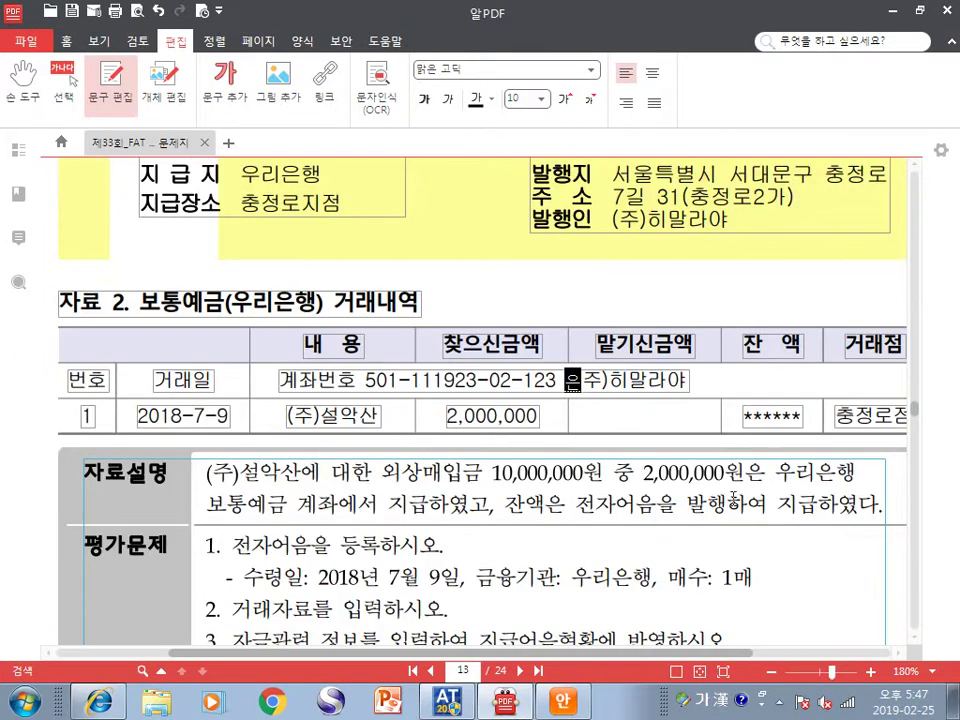
scroll(476, 386, "up", 7)
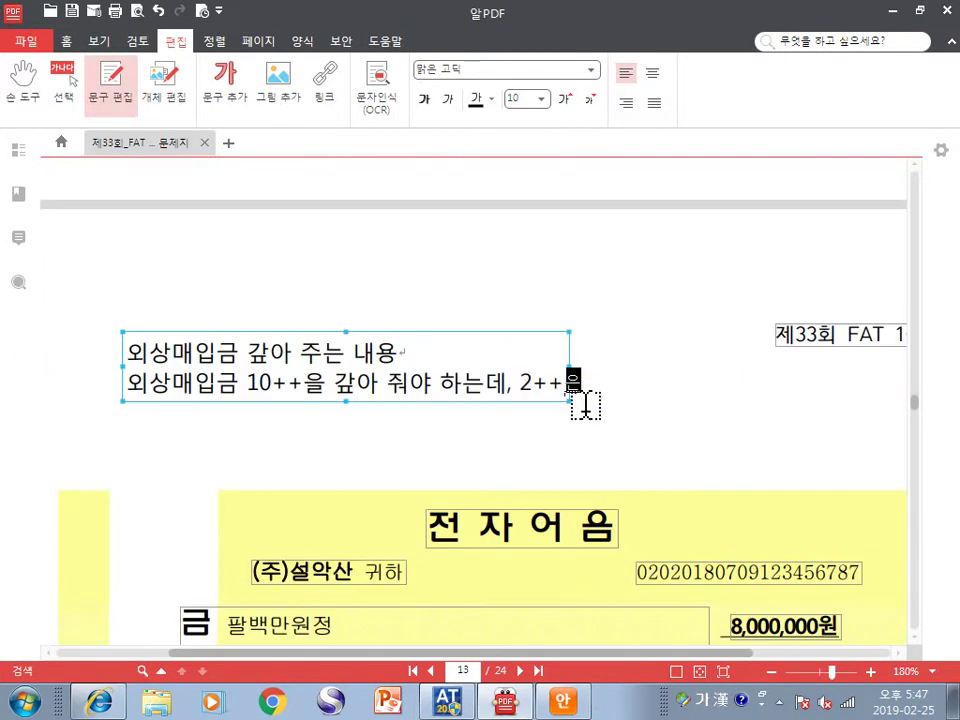
type("불")
type("통예금으로 ")
type("주고")
Add a third line to the note reading "8++은 어음으로 갚아 주는 내용"
key("Return")
type("8++은")
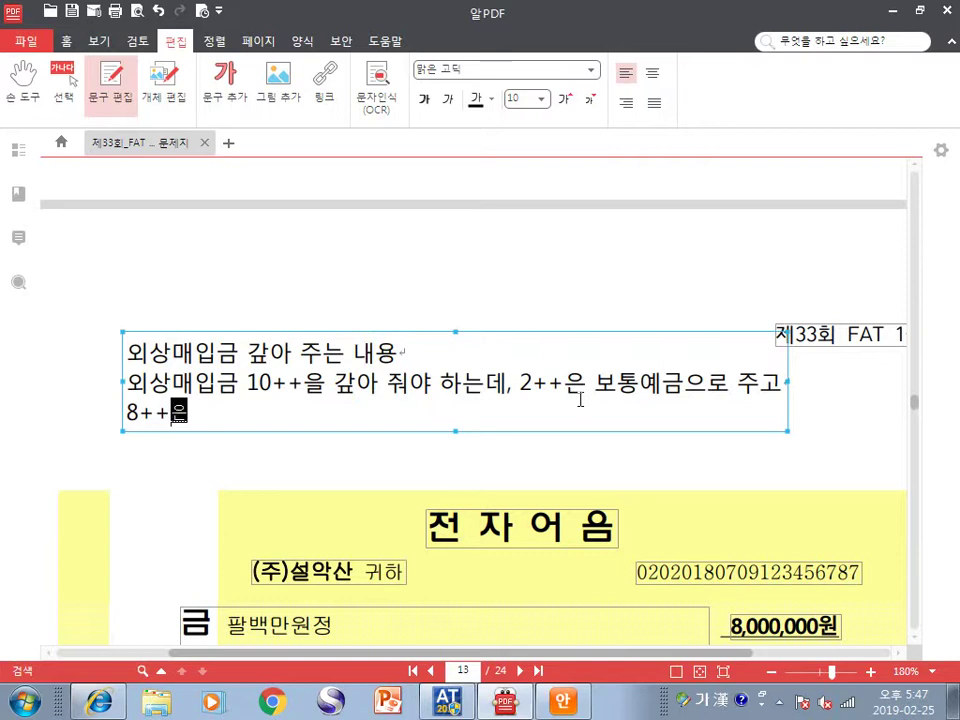
type(" 어음으로 ")
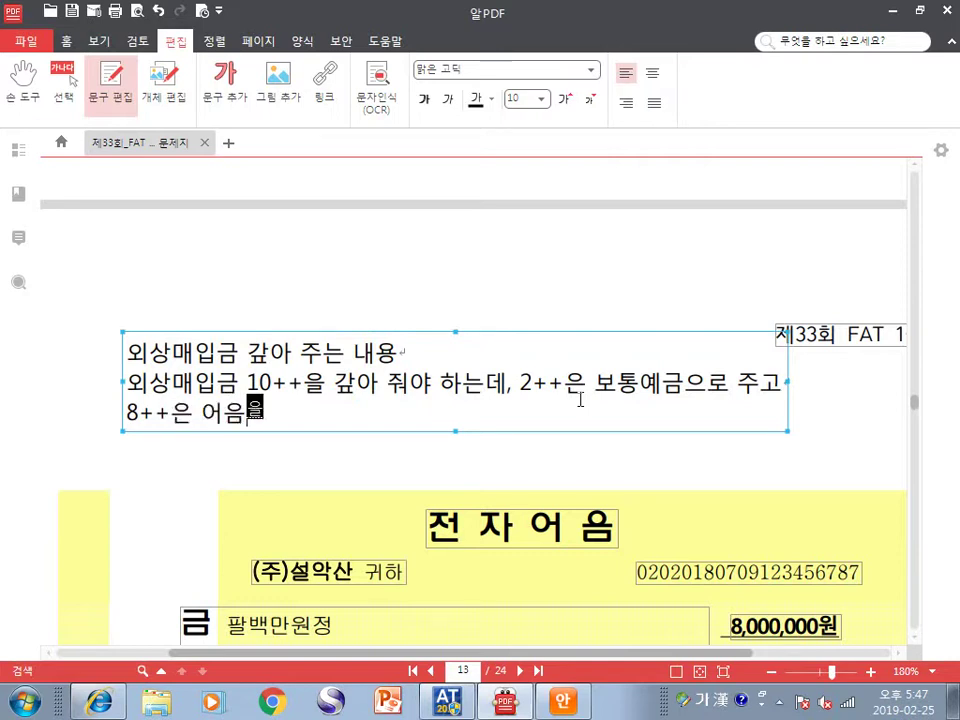
type("갚아 주ㄴ")
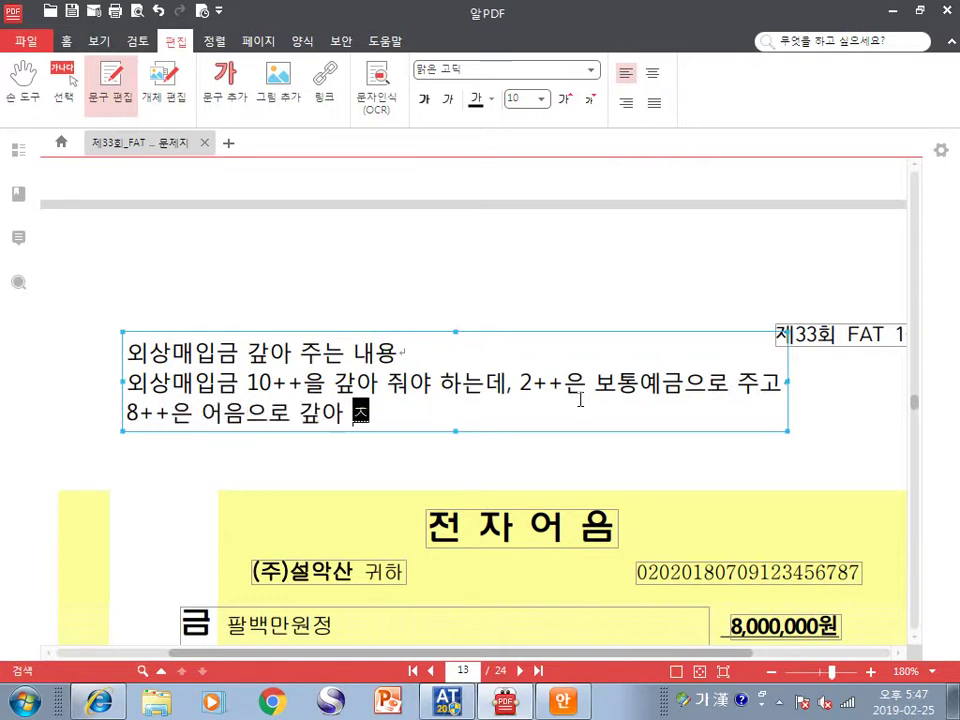
type("는 내용")
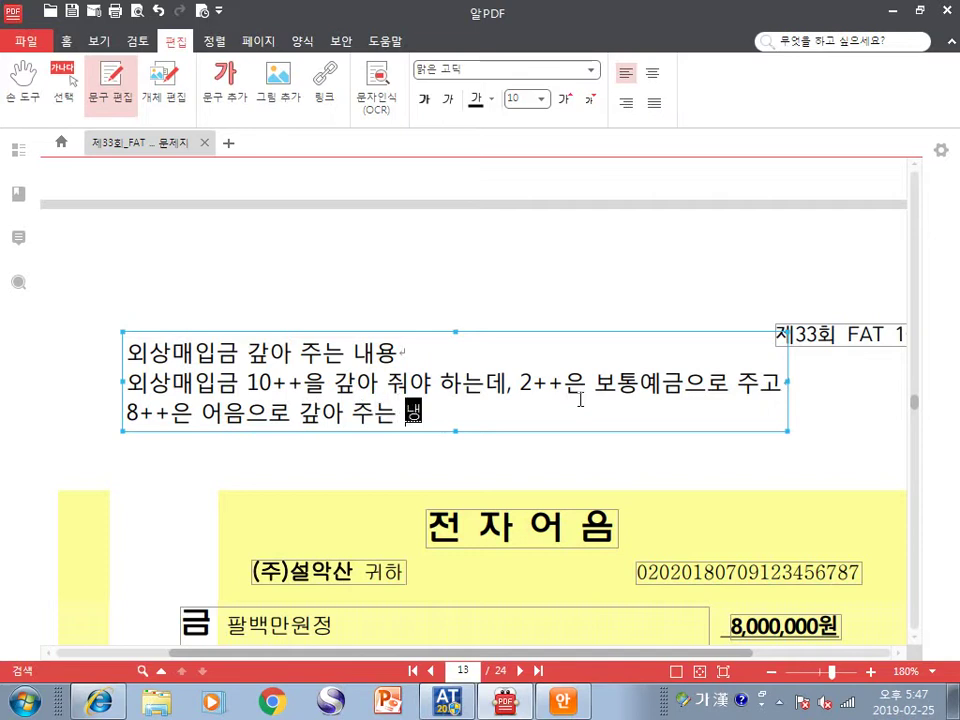
key("Return")
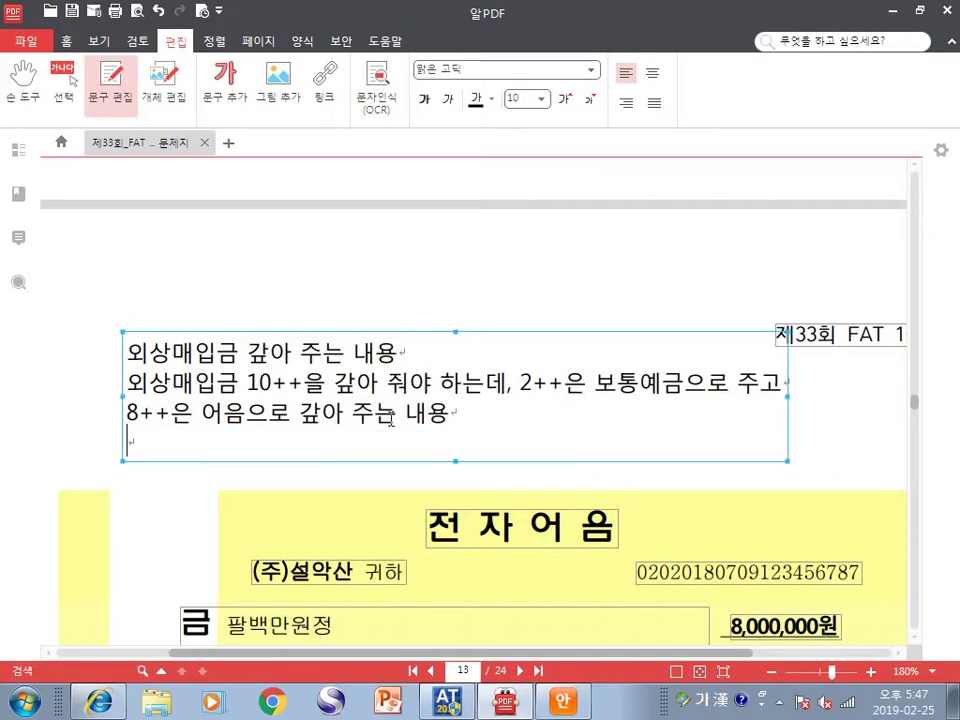
Change the font colour of the word 어음 in the note's third line to red
left_click_drag(203, 413, 246, 414)
left_click(490, 99)
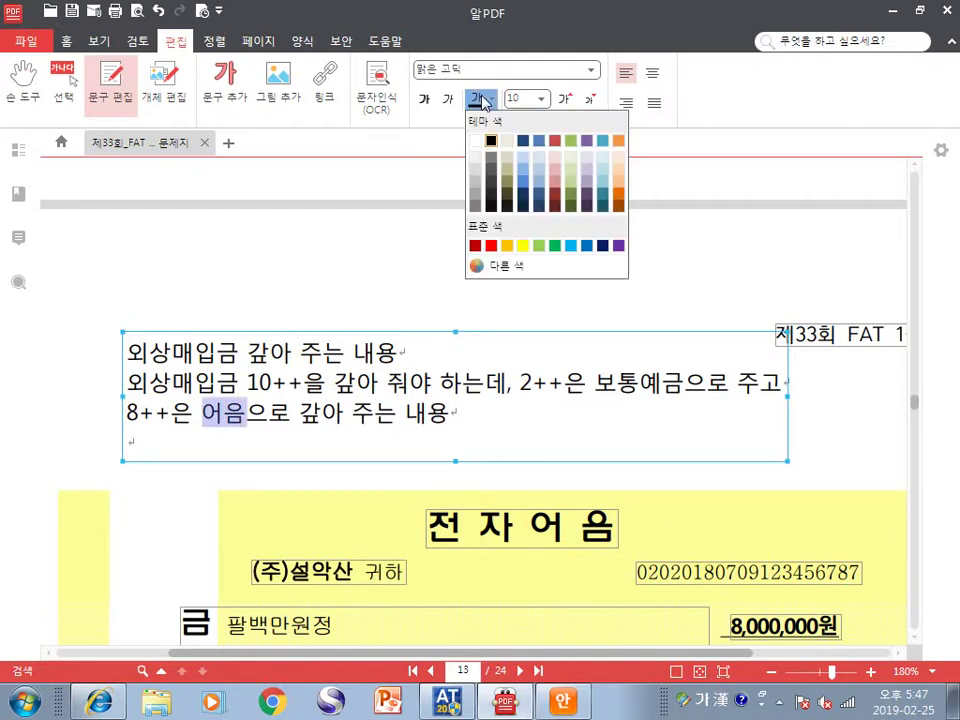
left_click(491, 245)
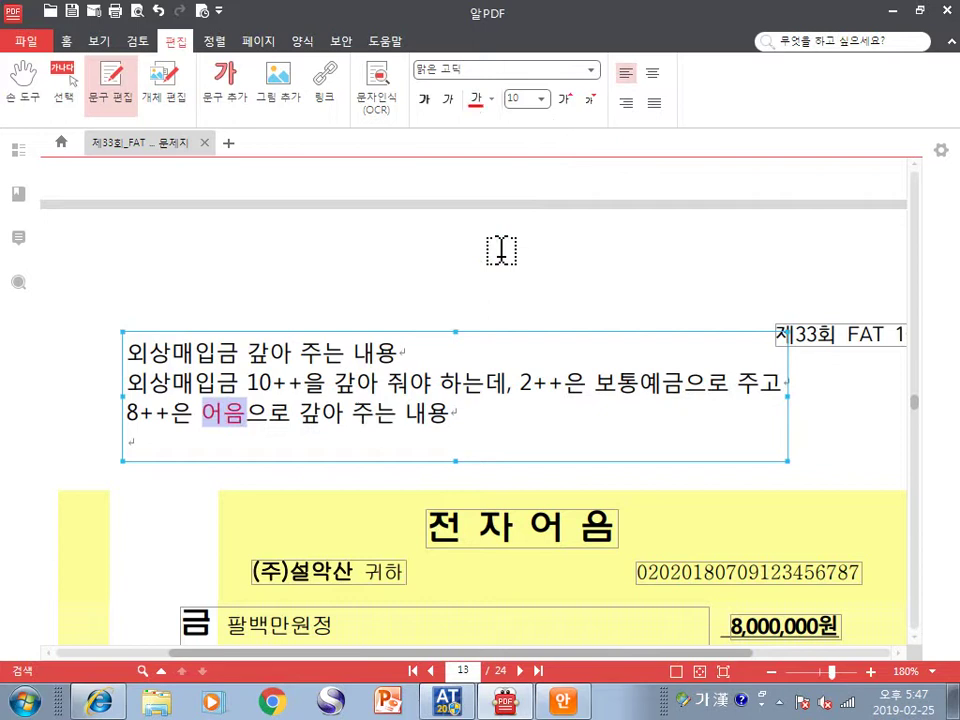
left_click(445, 405)
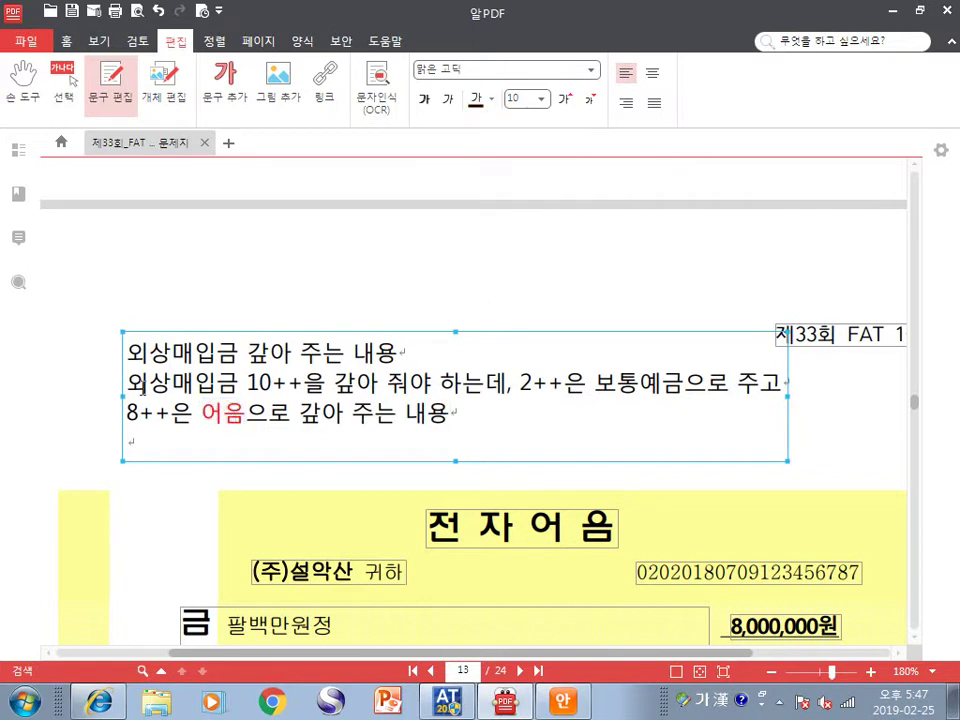
Insert "(지급어음)" right after the red word 어음 in the note's third line
left_click_drag(127, 383, 232, 389)
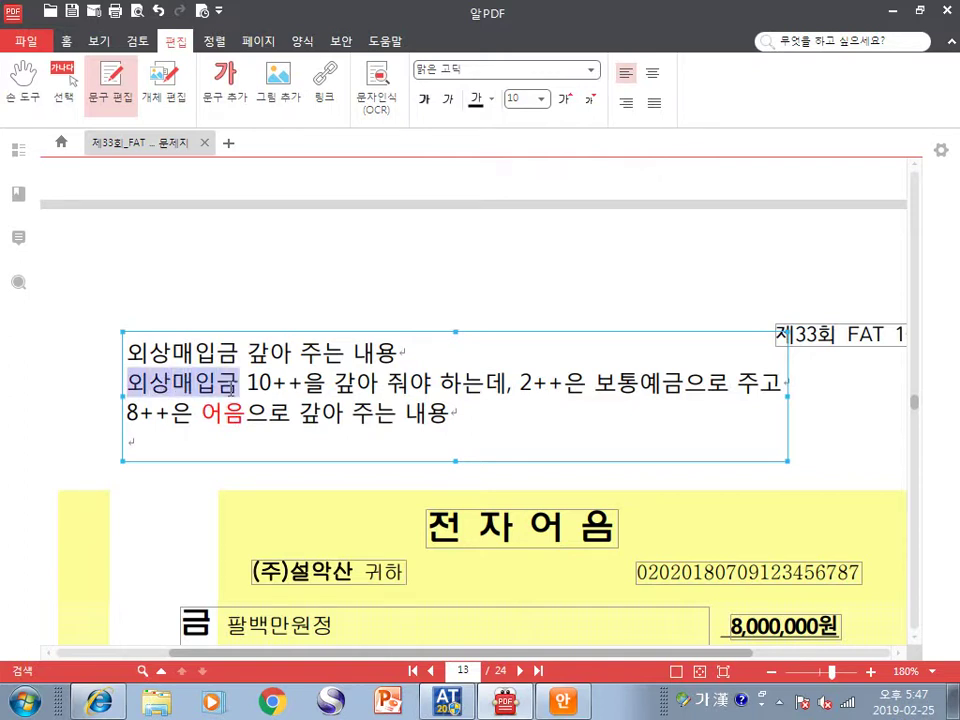
left_click_drag(202, 414, 246, 414)
left_click(247, 413)
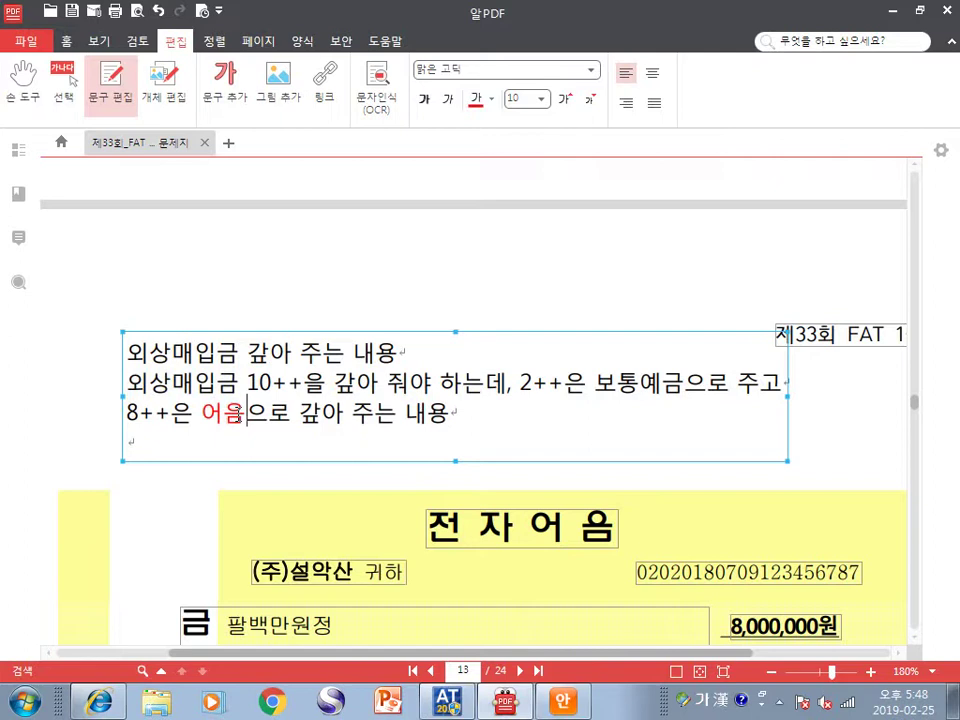
type("(")
type("지급")
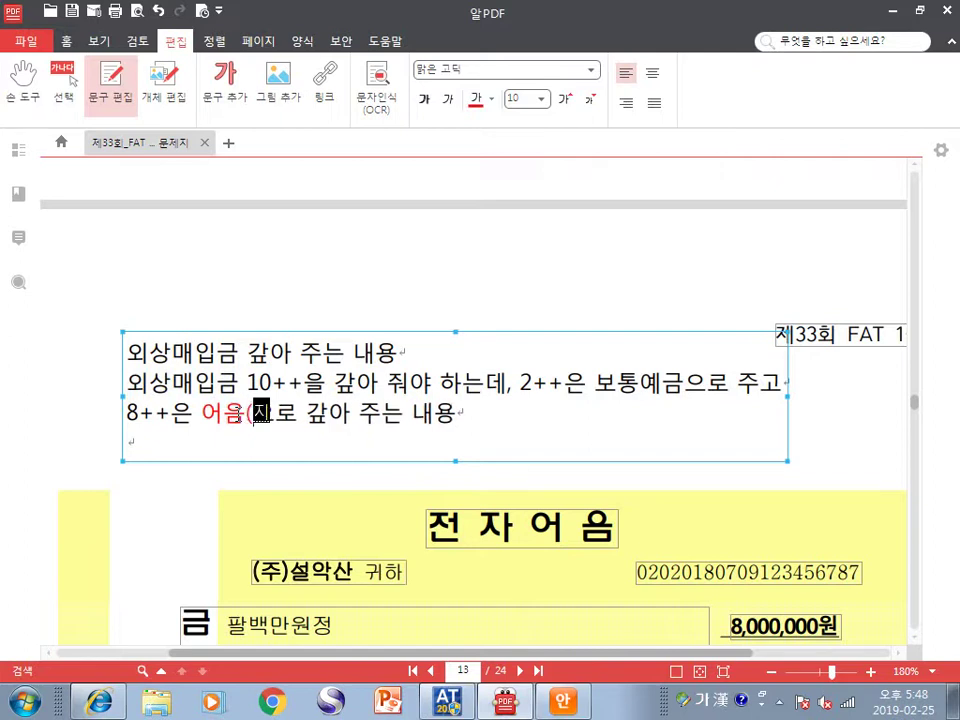
type("어음)")
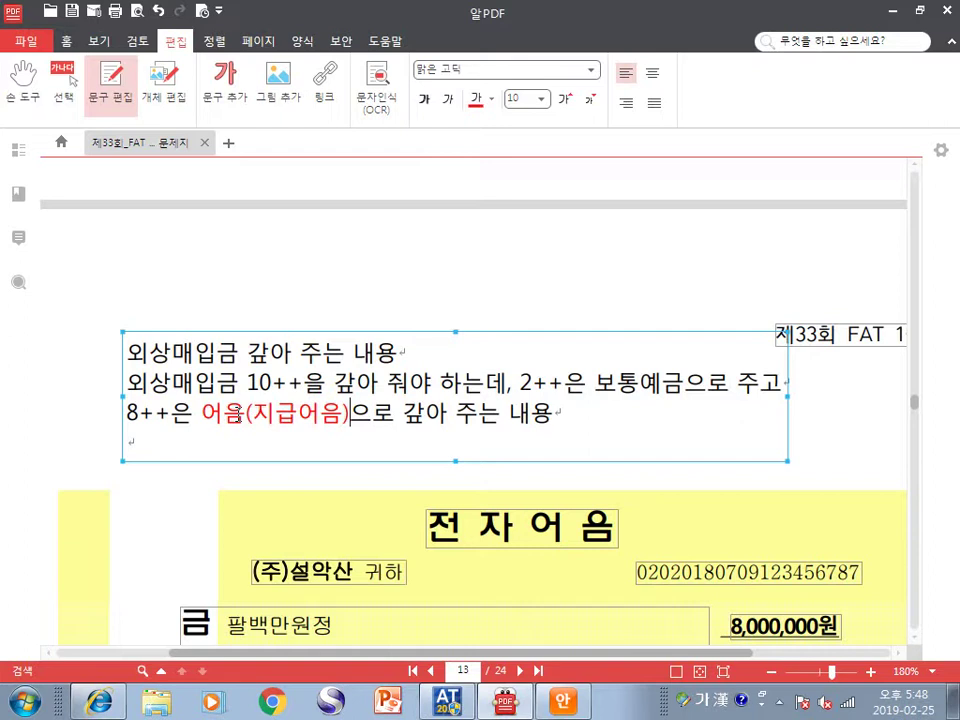
Add a fourth line to the note reading "외상매입금 10++ 보통예금 2++ 지급어음 8++"
left_click(168, 442)
type("외상맹ㅂ")
key("BackSpace")
key("BackSpace")
type("매입금")
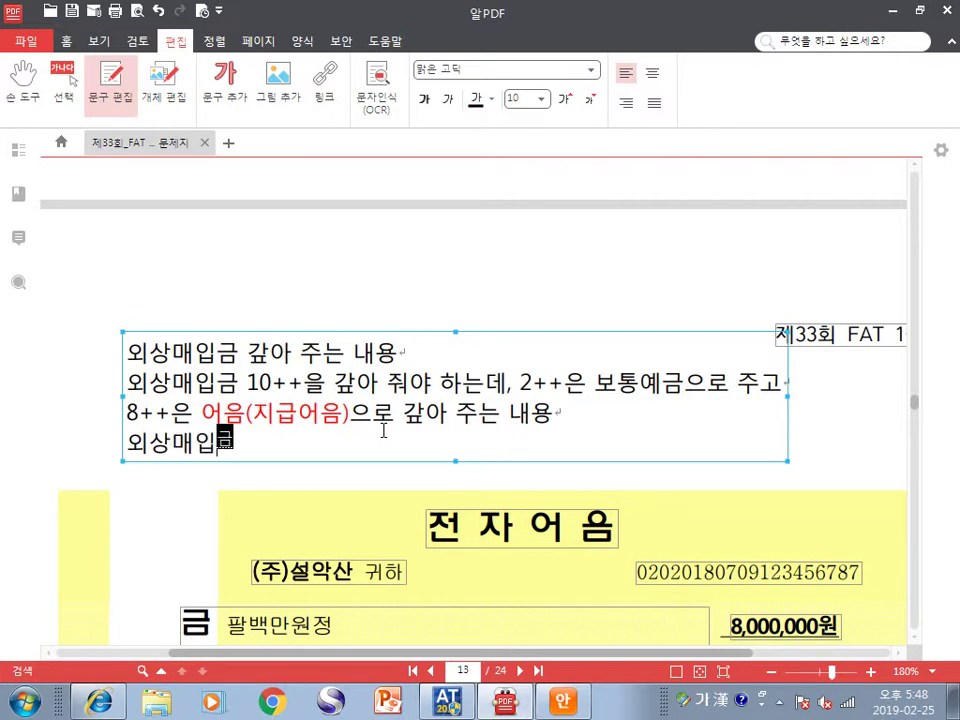
type(" 10++")
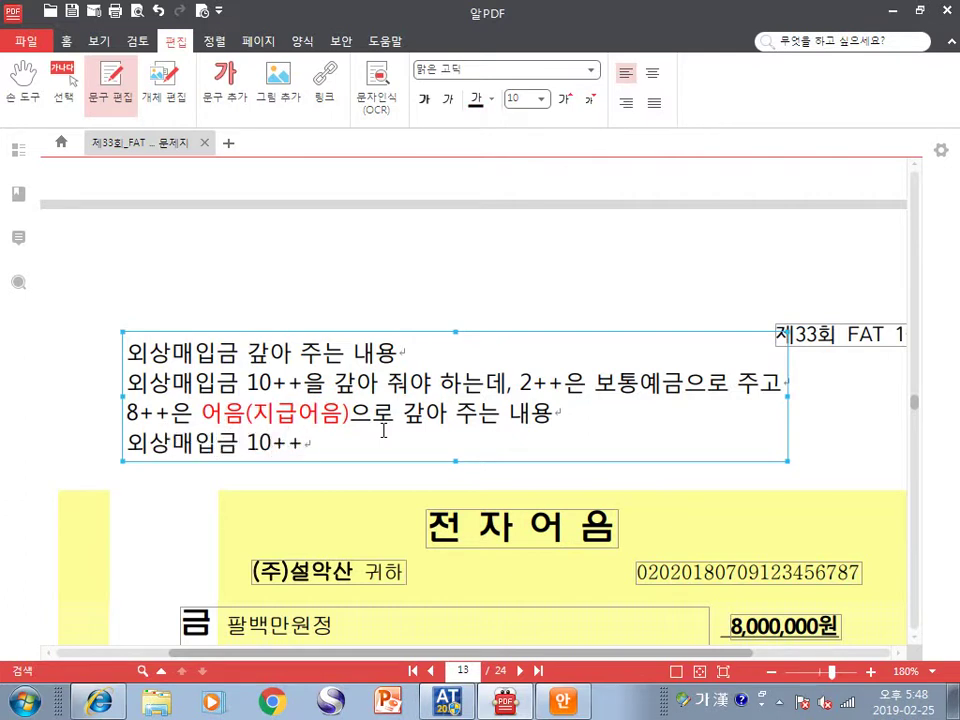
type("   보통")
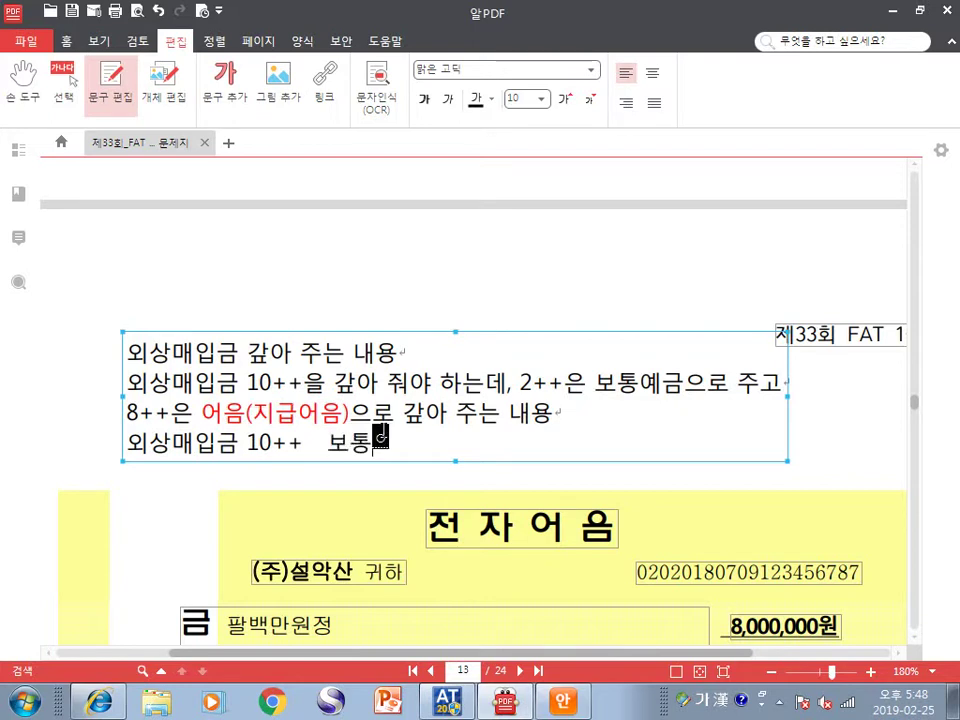
type("예금 2++   ")
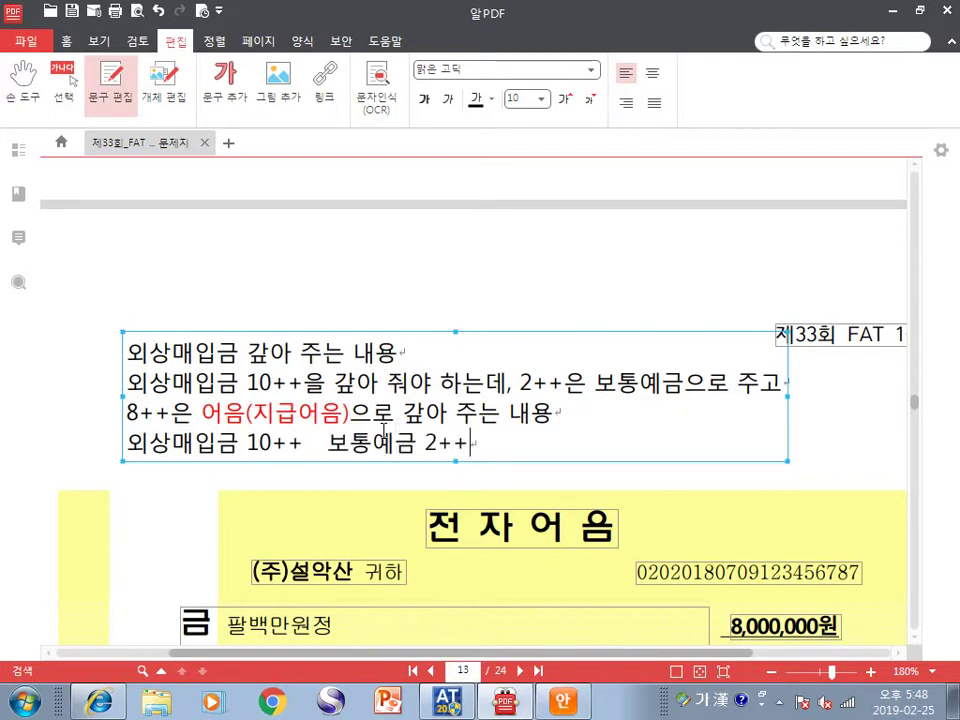
type("지")
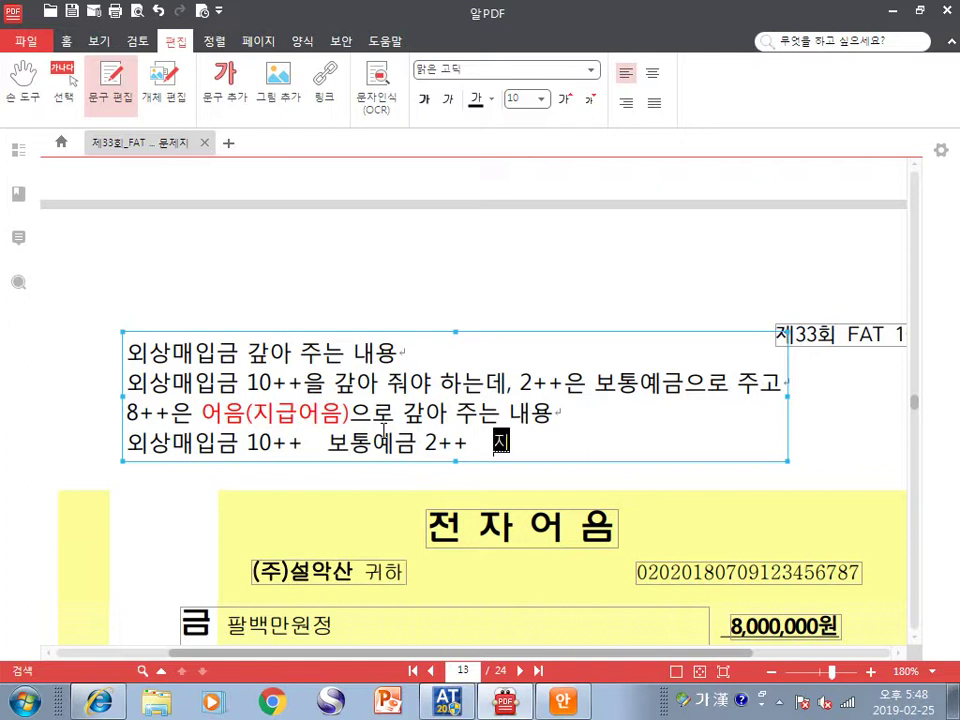
type("급어음 ")
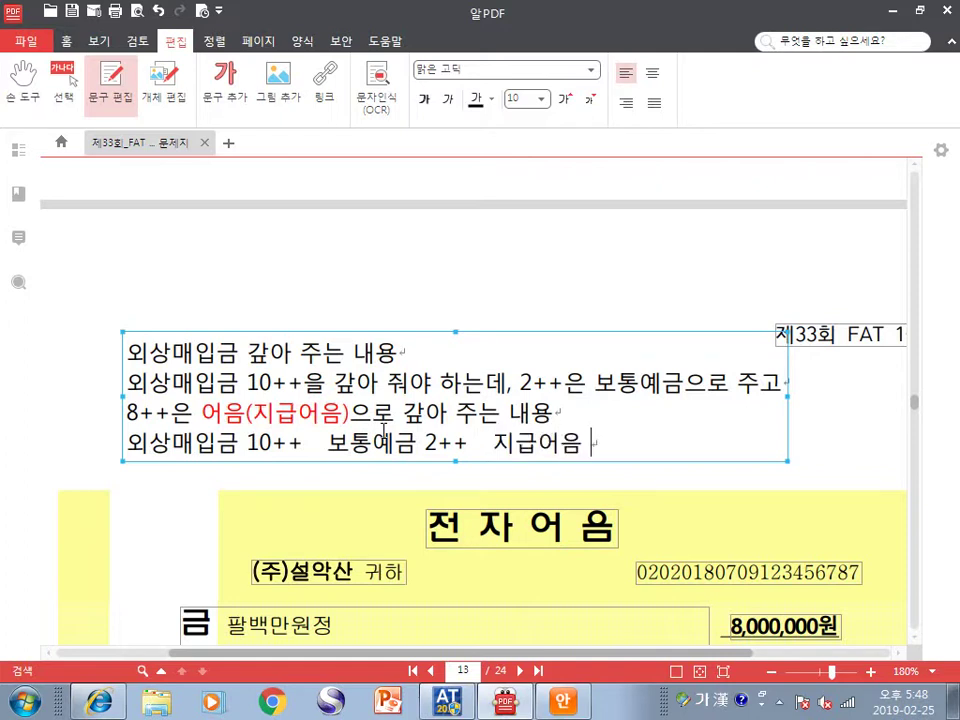
type("8++")
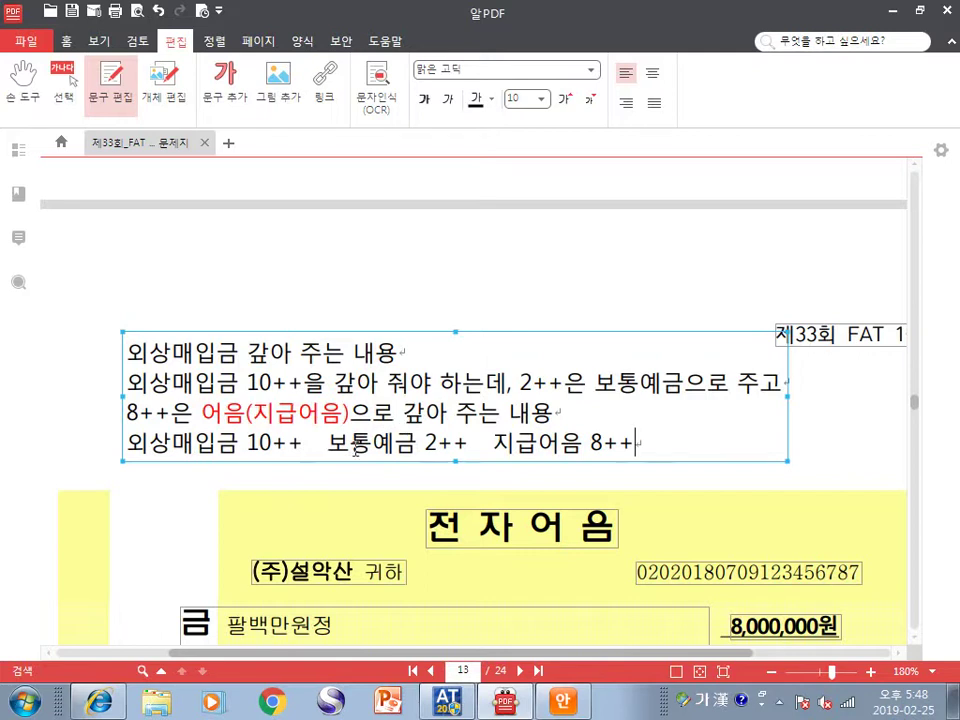
Insert a slash between 외상매입금 10++ and 보통예금 2++ in the note's fourth line to separate debit from credit
left_click_drag(328, 442, 656, 450)
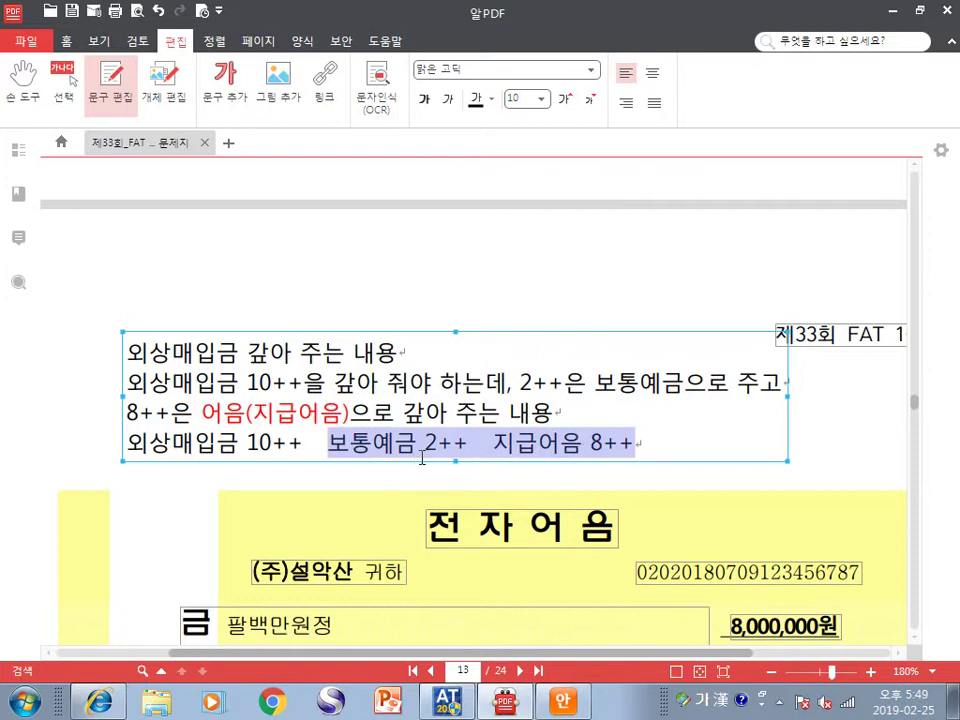
left_click(368, 446)
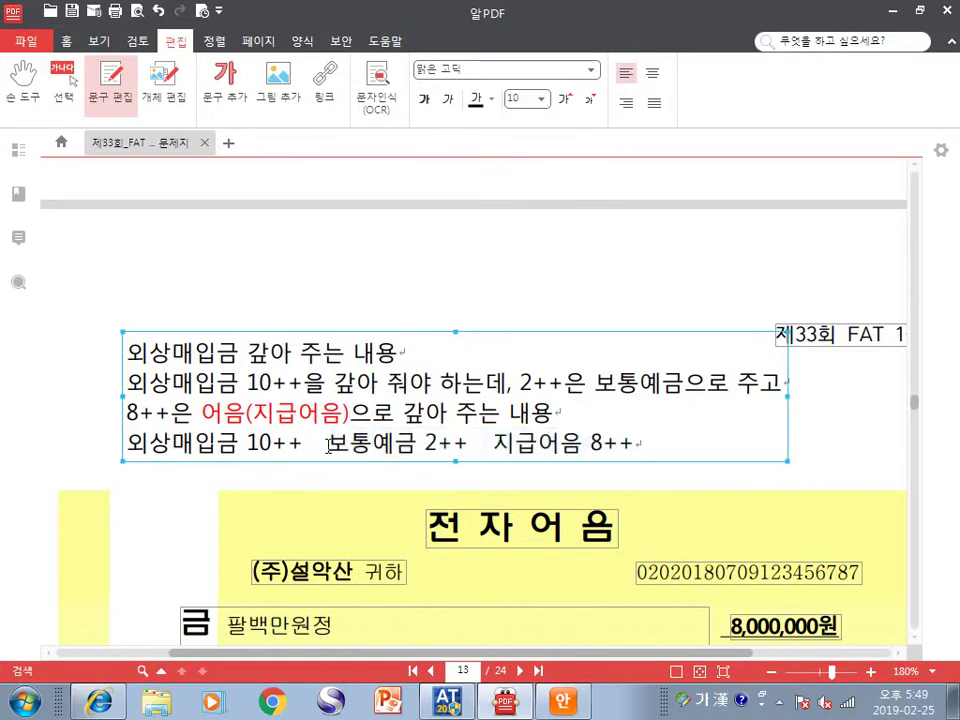
left_click_drag(327, 447, 640, 446)
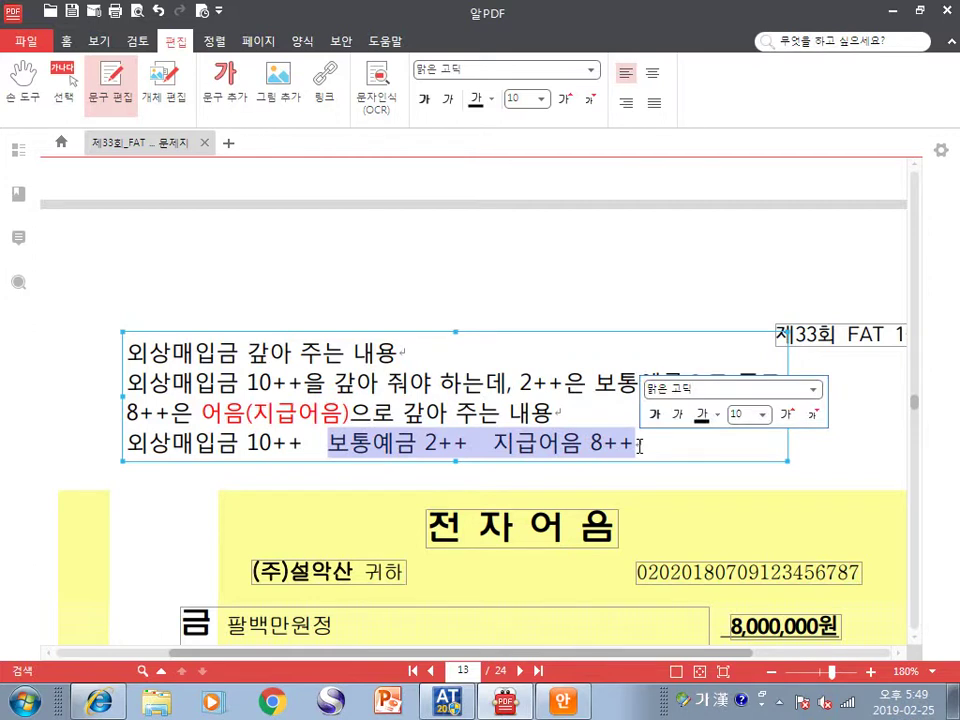
left_click(640, 446)
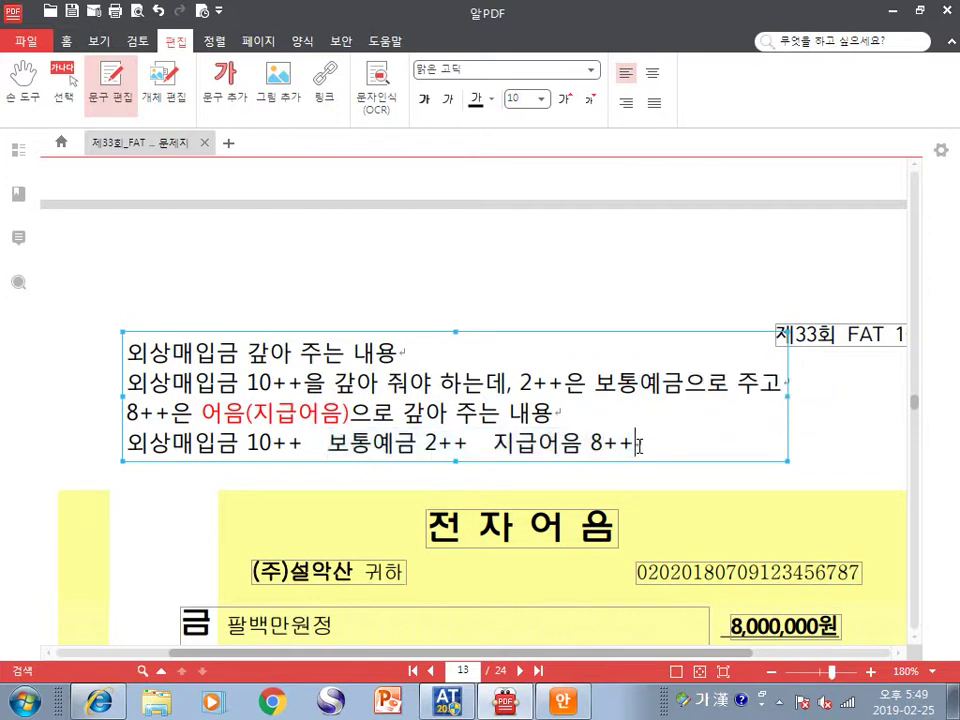
left_click(327, 447)
left_click_drag(327, 447, 669, 439)
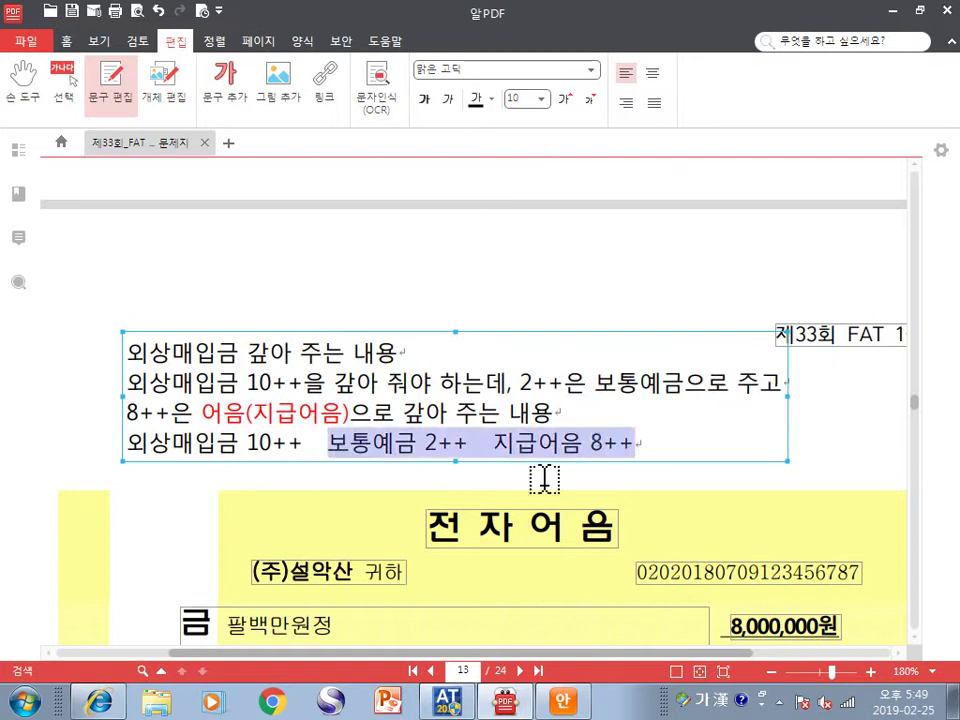
left_click(324, 449)
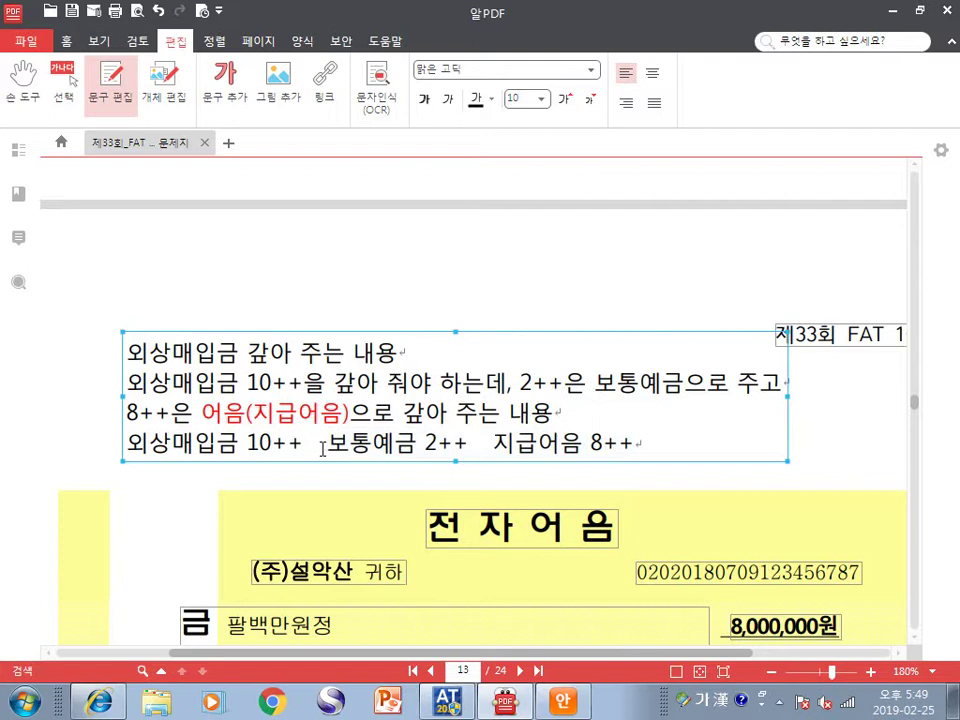
type("/")
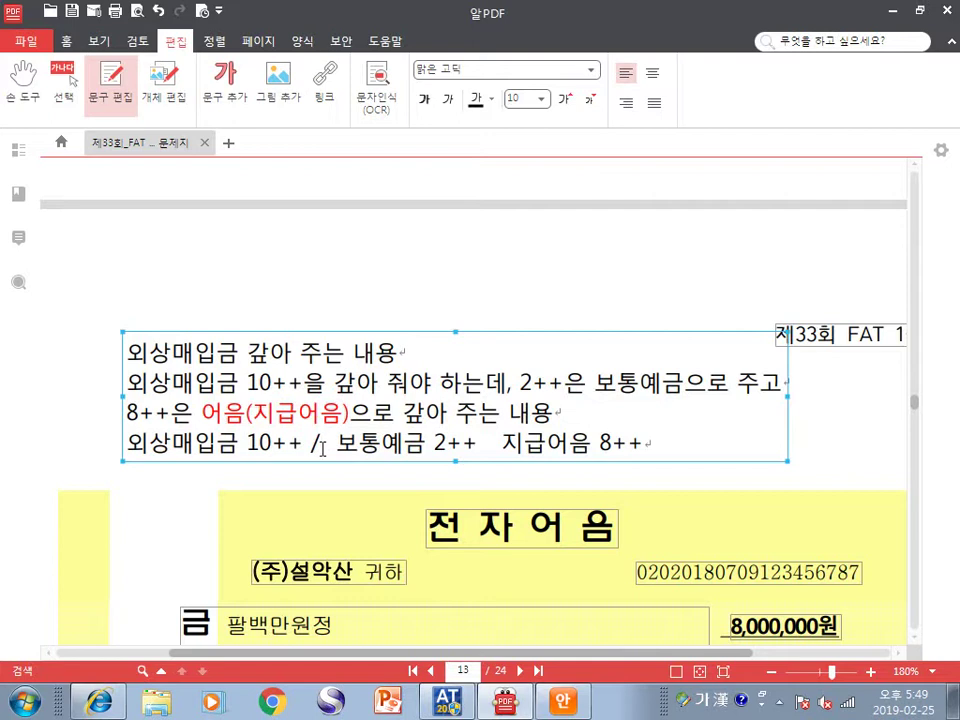
Insert the counterparty "(설악산)" directly after 외상매입금 10++ in the note's fourth line
key("Left")
key("Left")
key("Left")
key("Right")
type("(")
type("설악사")
type("ㄴ)")
Add "(우리)" after 보통예금 2++ and "(설악산)" after 지급어음 8++ in the note's fourth line
key("Right")
key("Right")
key("Right")
key("Right")
key("Right")
key("Right")
key("Right")
key("Right")
key("Right")
key("Right")
key("Right")
key("Right")
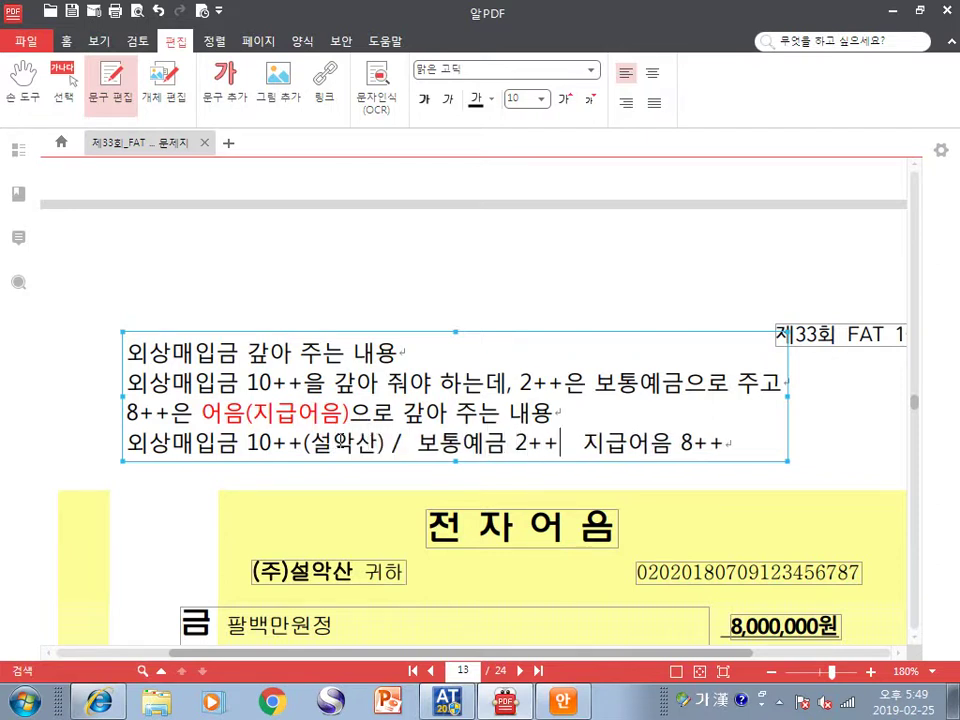
type("(우리")
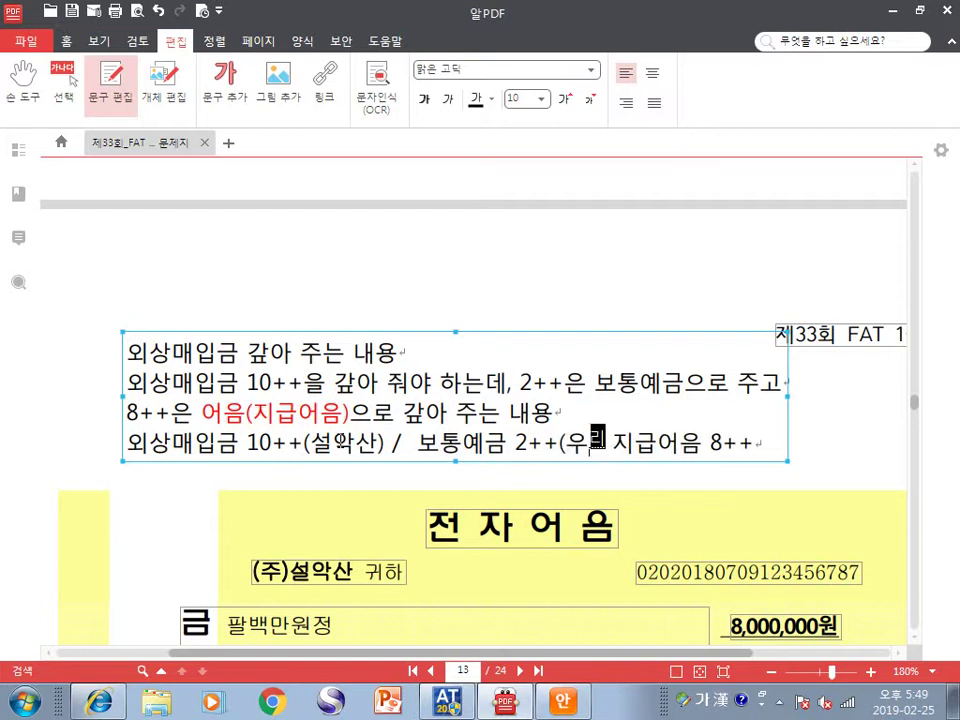
type(")  ")
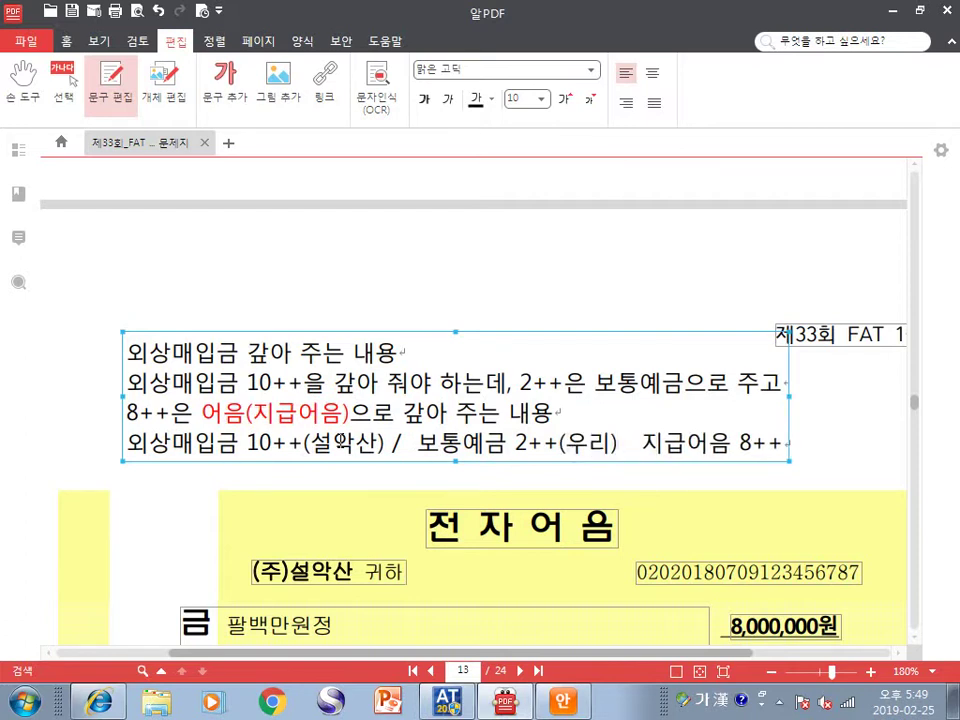
type("(설악")
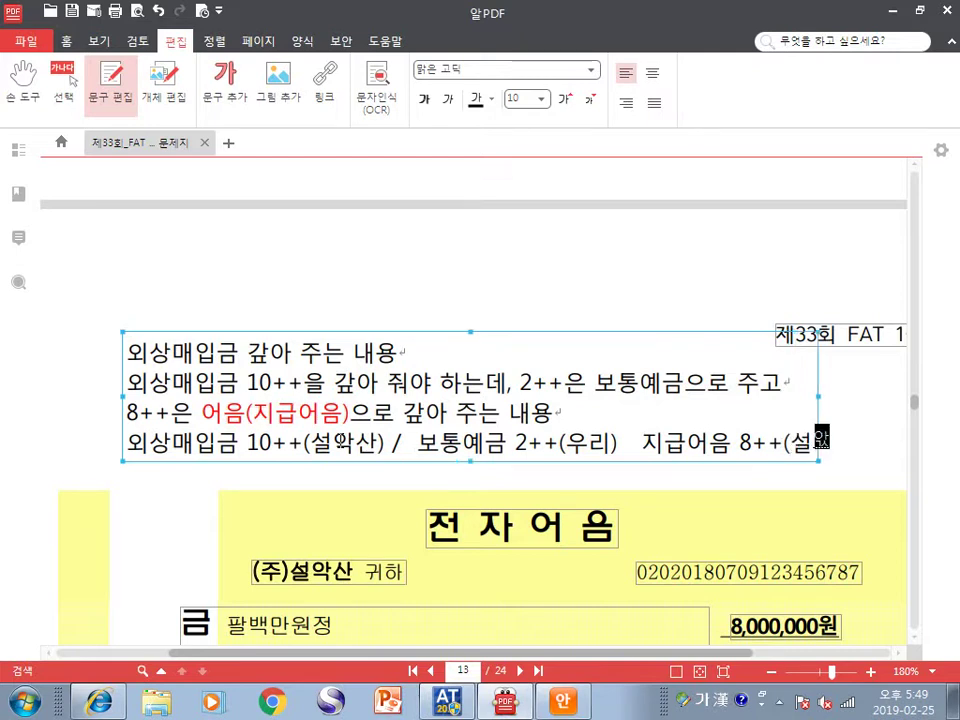
type("산)")
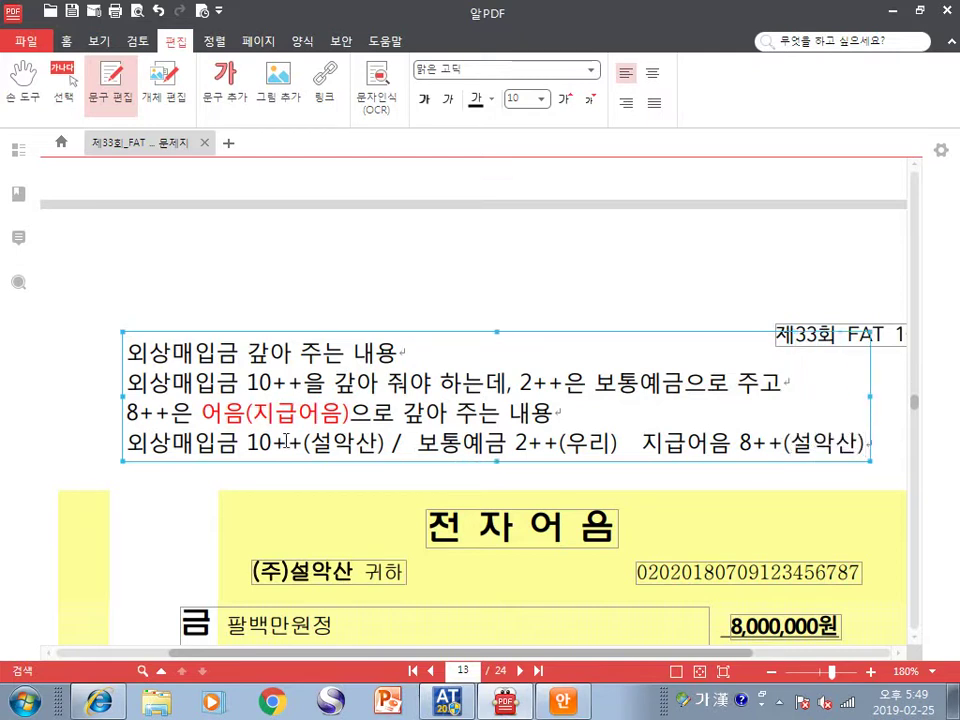
Review the journal entry in the note's fourth line and check the transaction date in the 자료 2 bank statement
left_click(136, 452)
left_click_drag(127, 442, 508, 442)
left_click(634, 414)
left_click_drag(127, 442, 731, 442)
left_click(623, 440)
scroll(579, 421, "down", 3)
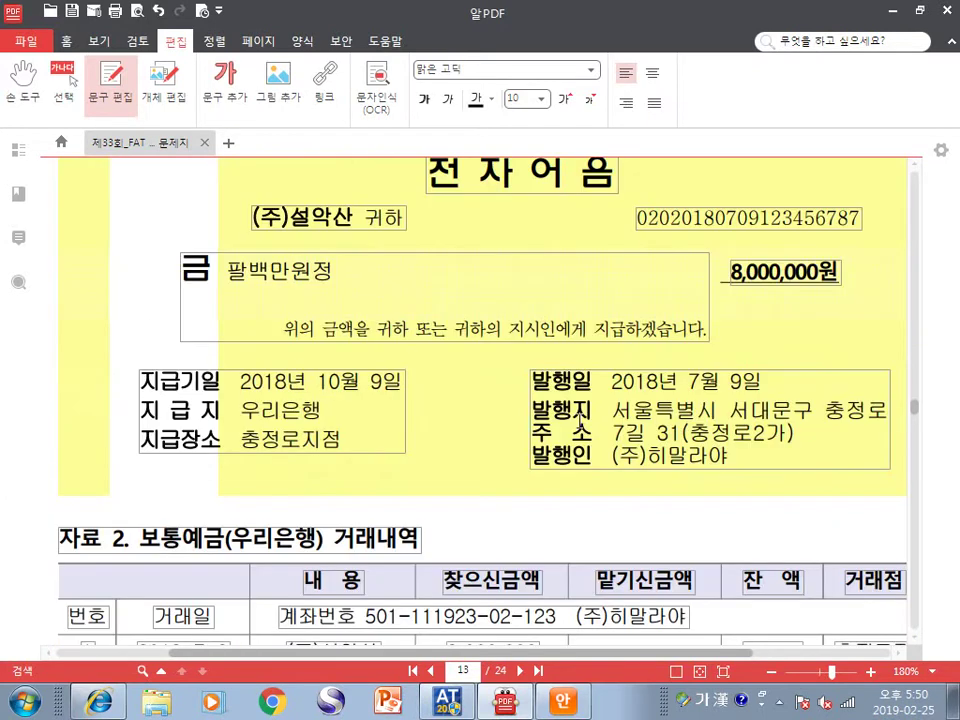
scroll(579, 421, "down", 1)
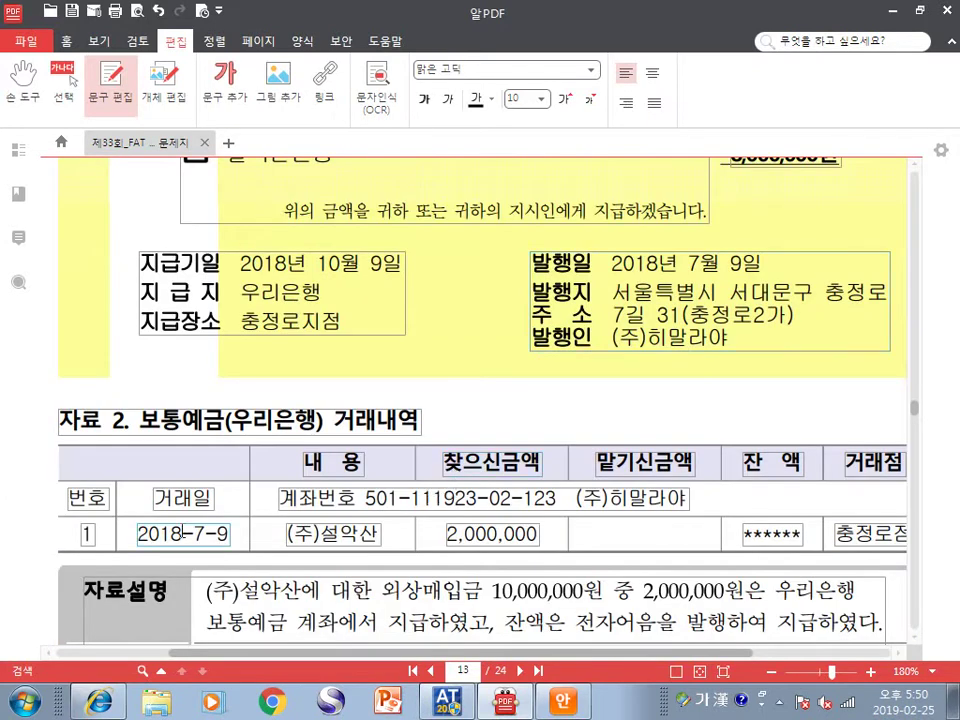
Switch to the accounting program's 일반전표입력 screen and set the voucher date to day 09 of month 07
key("alt+Tab")
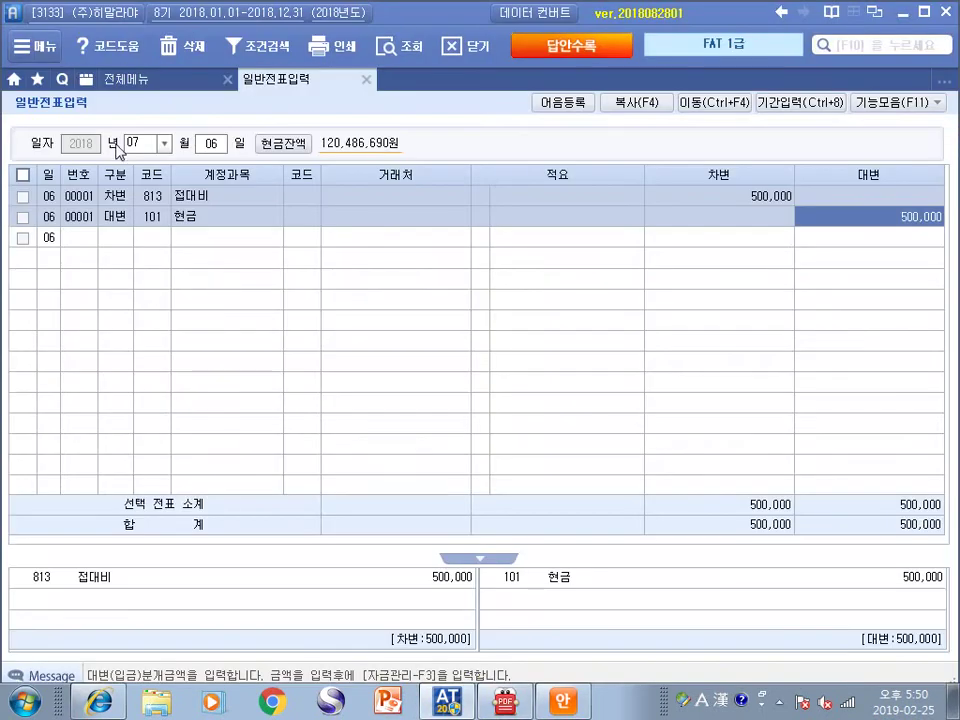
left_click(208, 145)
type("09")
key("Return")
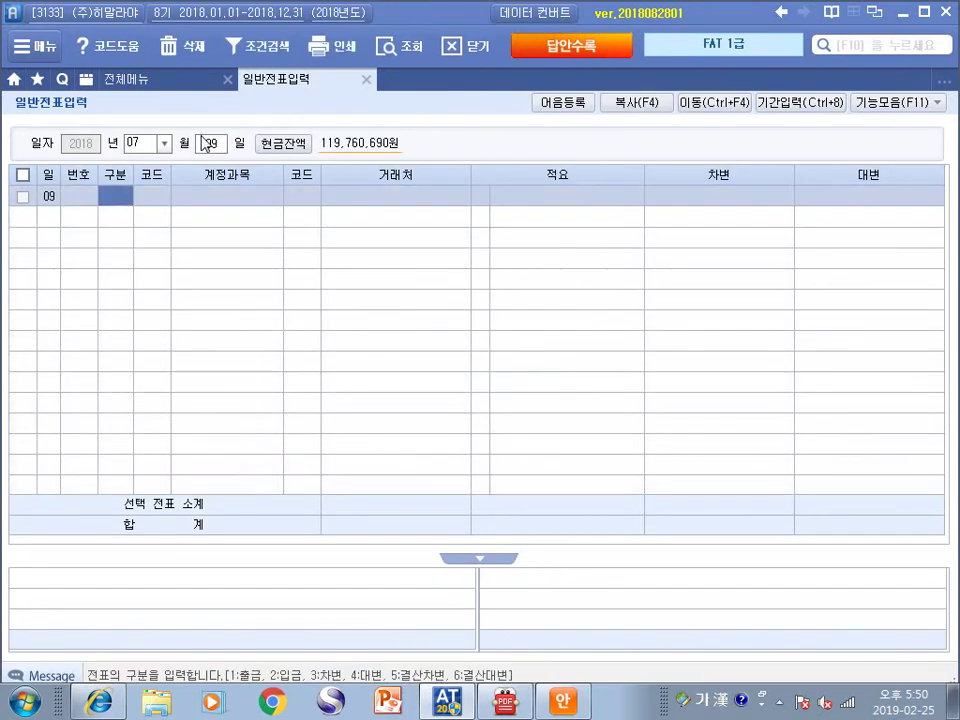
Enter a 차변 line for account 251 외상매입금 with 거래처 00160 (주)설악산 and amount 10,000,000, leaving 적요 blank
type("3")
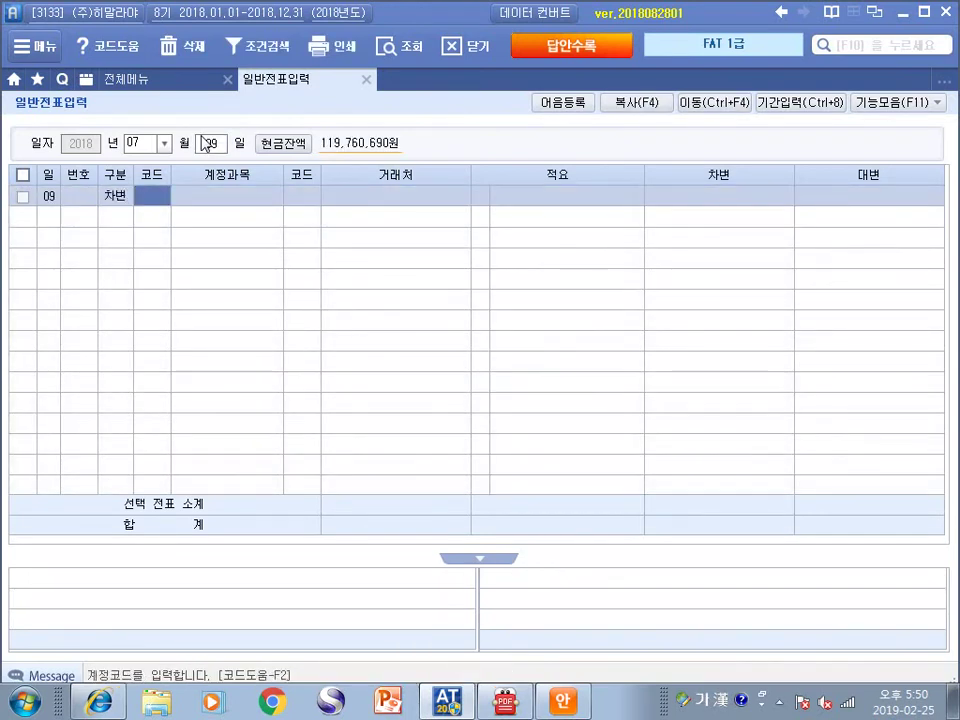
type("251")
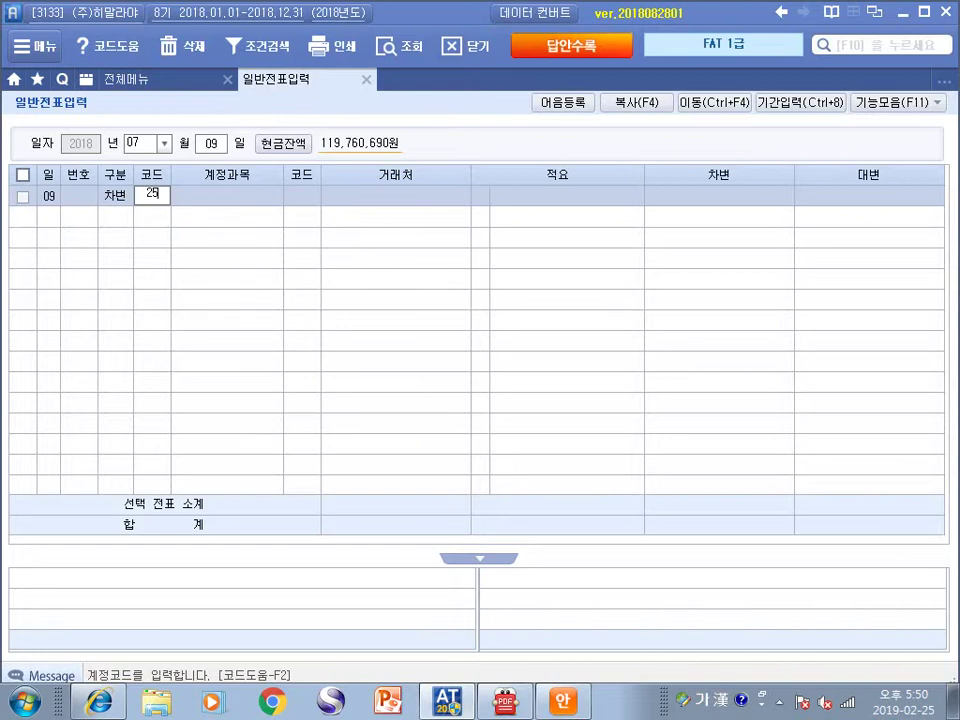
key("Return")
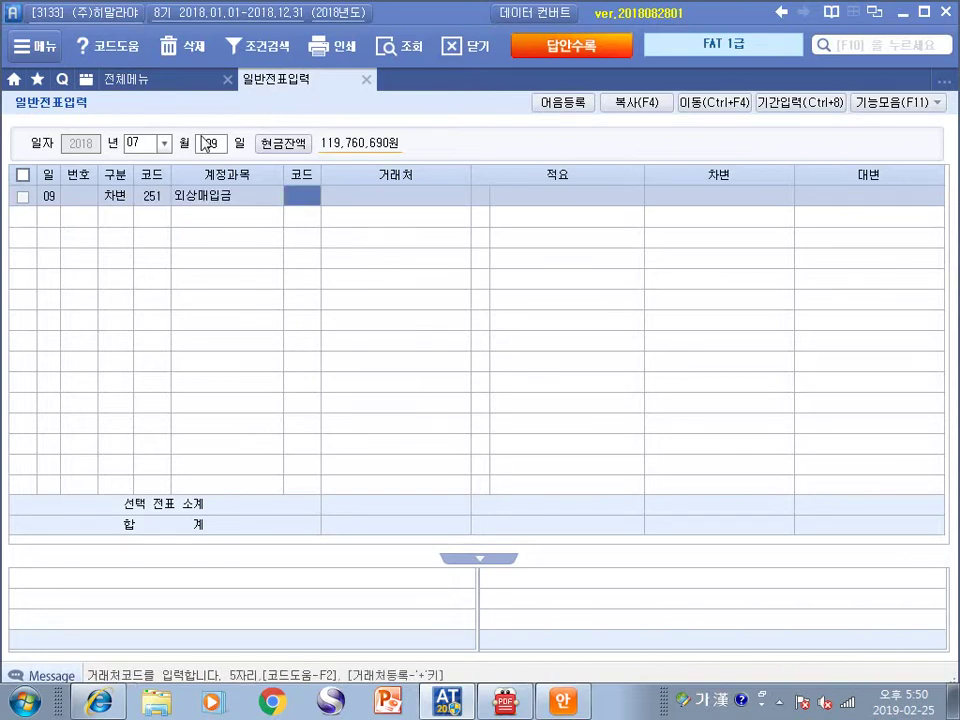
type("160")
key("Return")
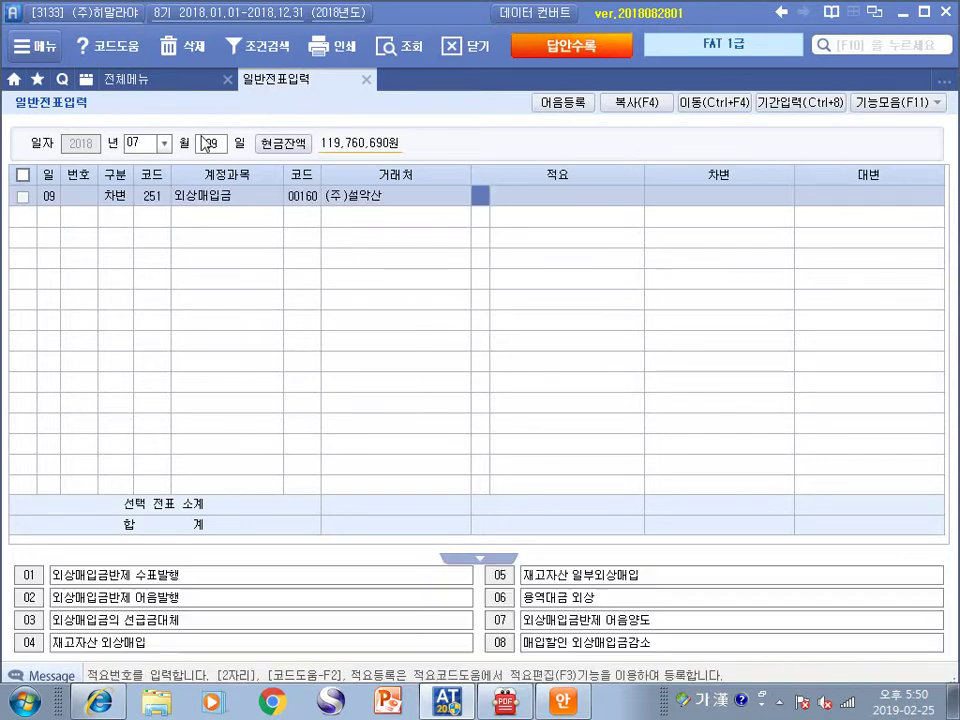
key("Return")
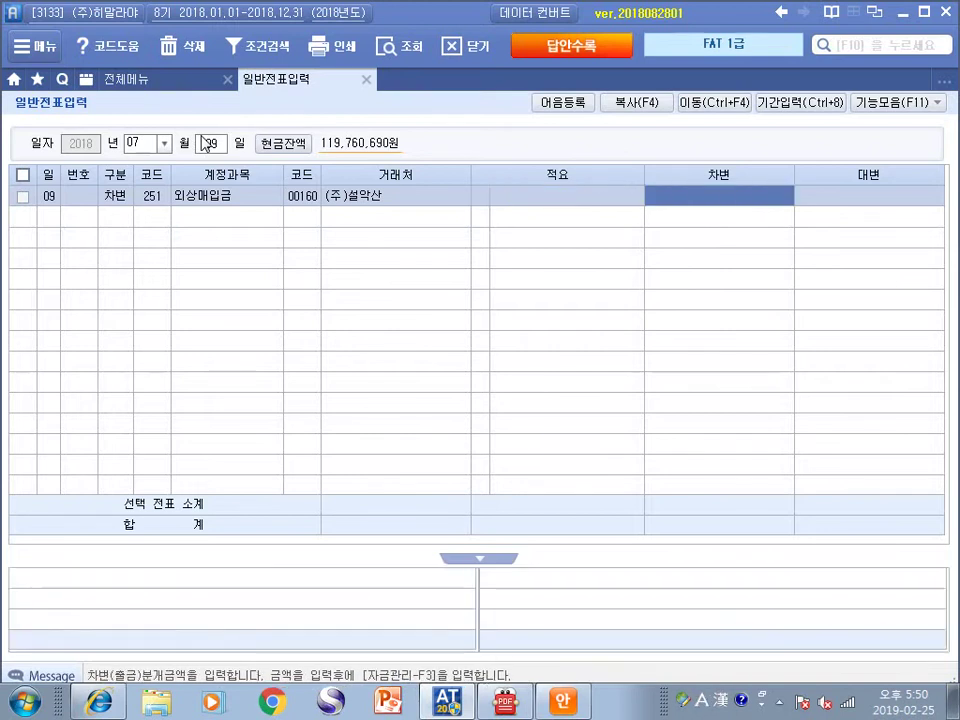
type("10")
type("++")
key("Return")
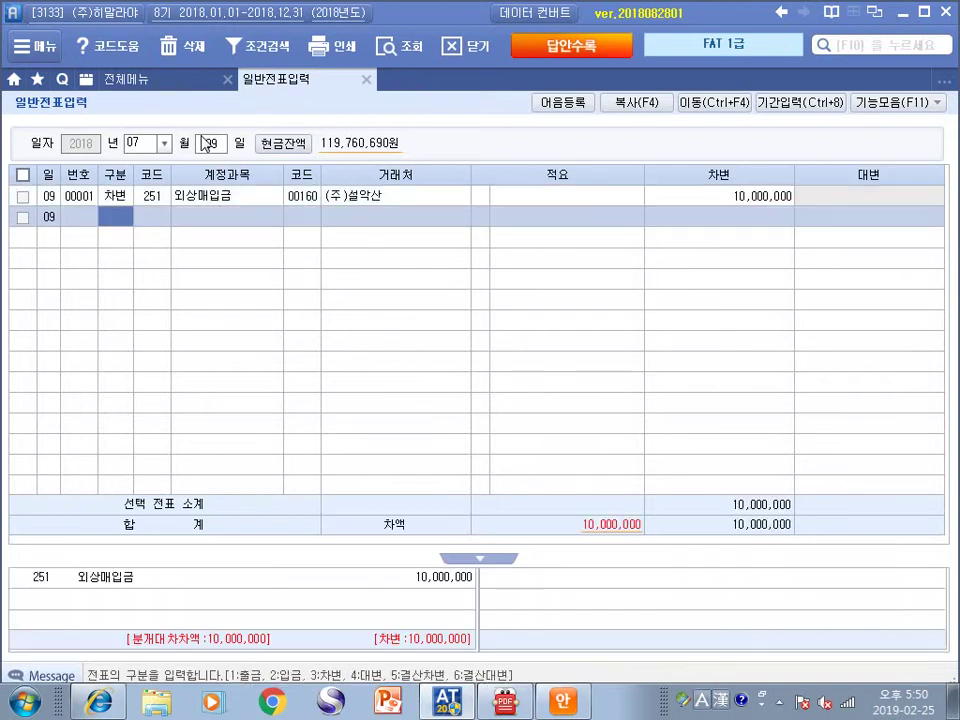
Add a 대변 line for account 103 보통예금 with 거래처 98006 우리은행 and amount 2,000,000, leaving 적요 blank
type("4")
key("Return")
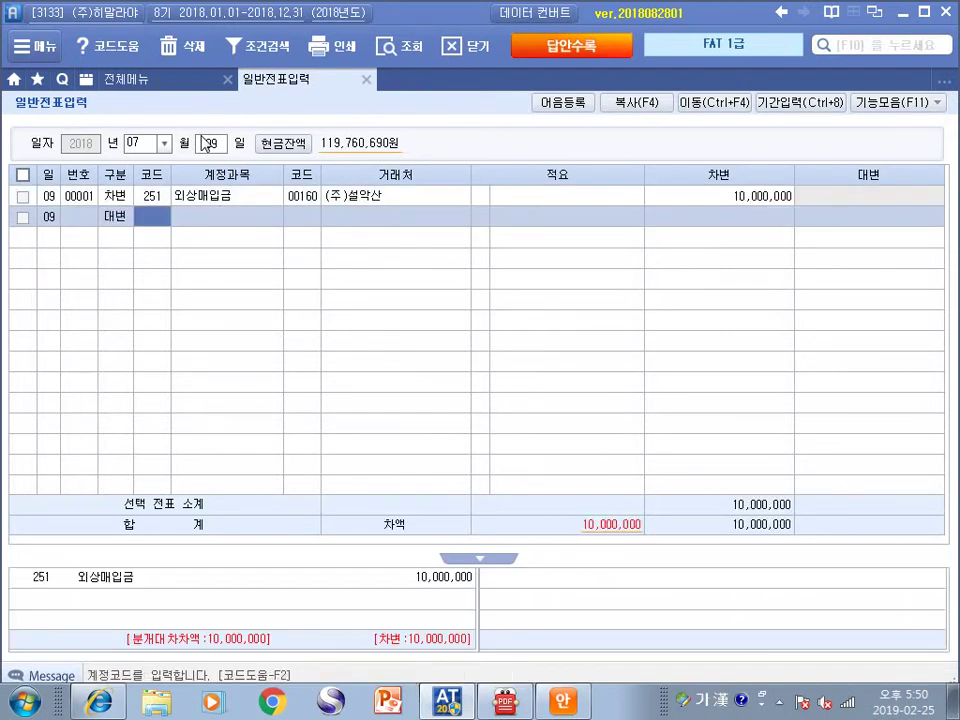
type("보통")
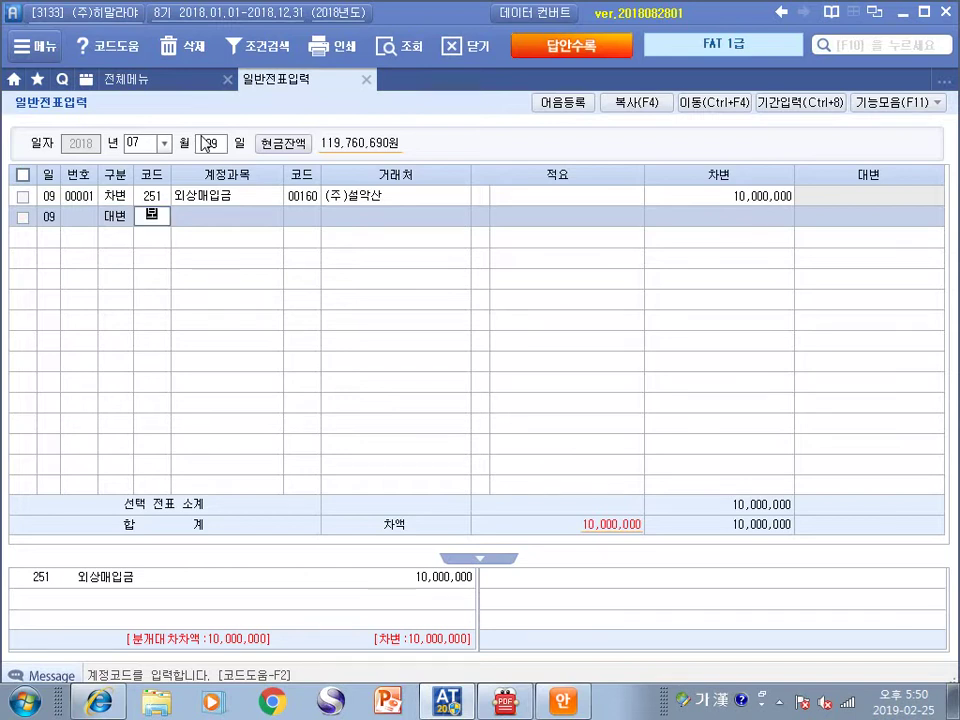
key("Return")
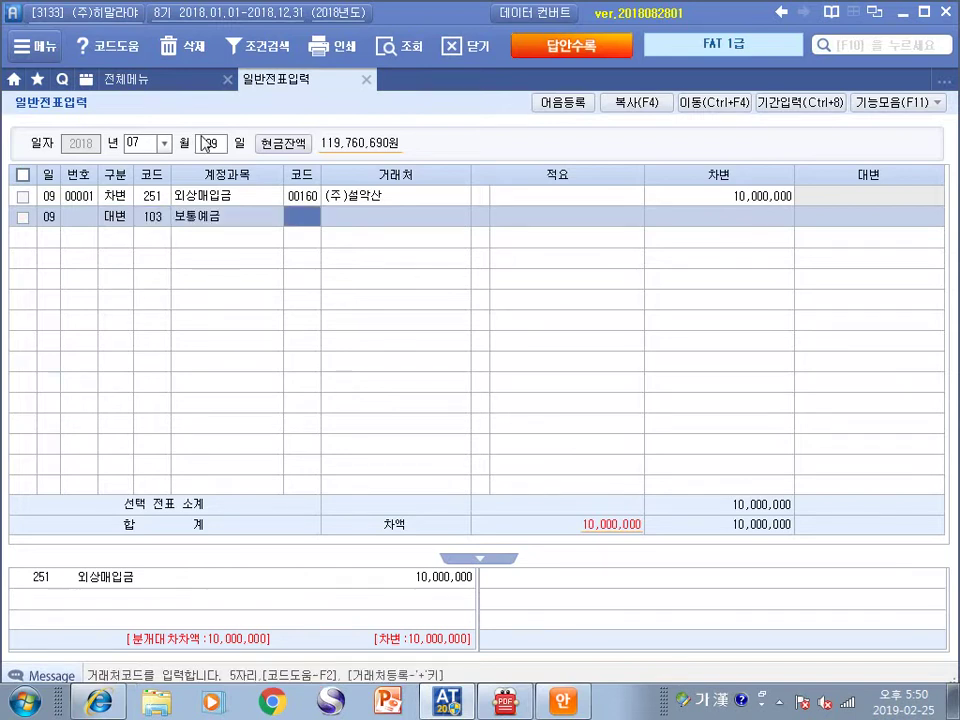
type("우리")
key("Return")
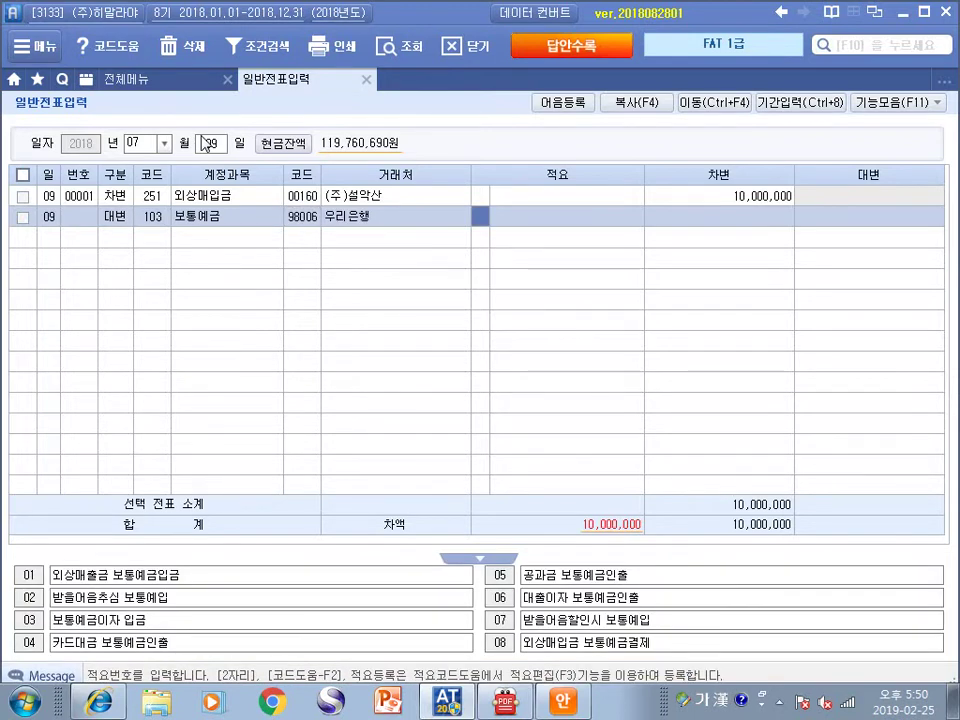
key("Return")
key("Return")
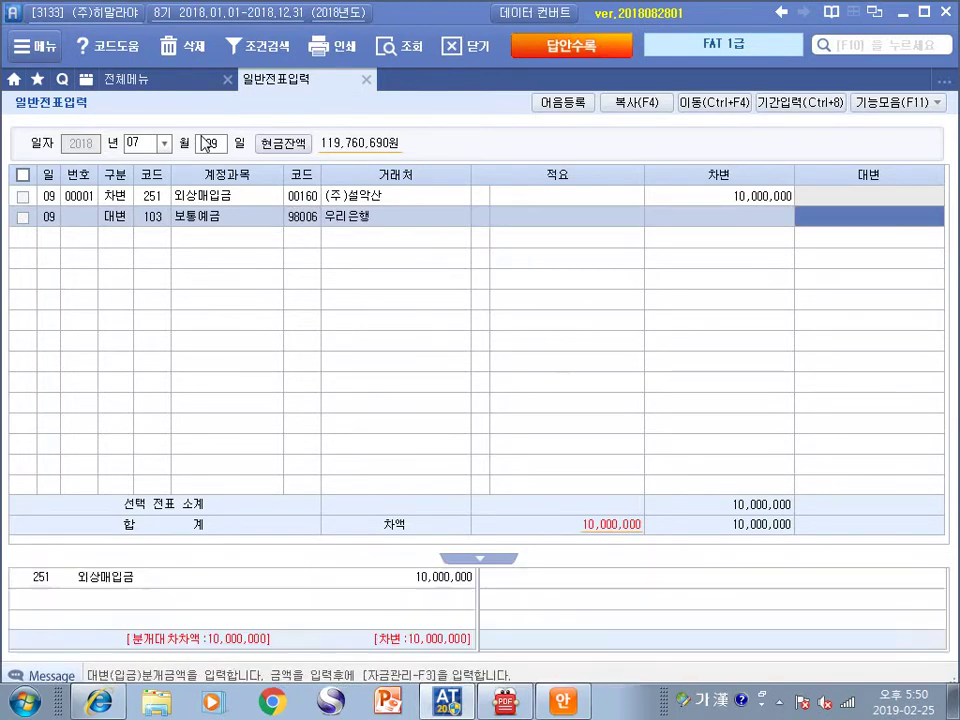
type("2000000")
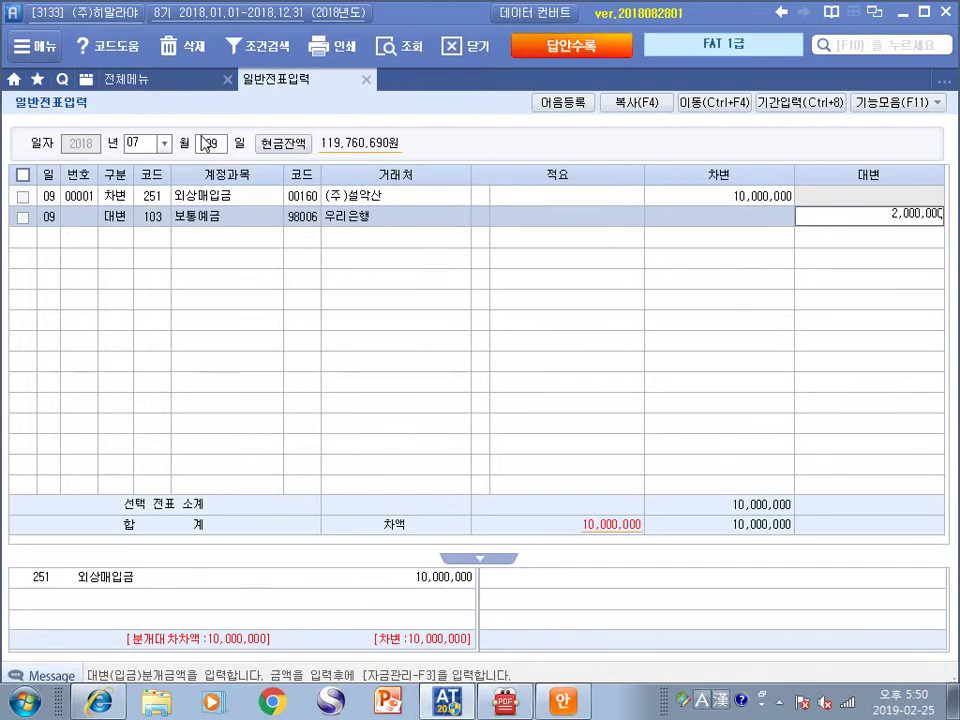
key("Return")
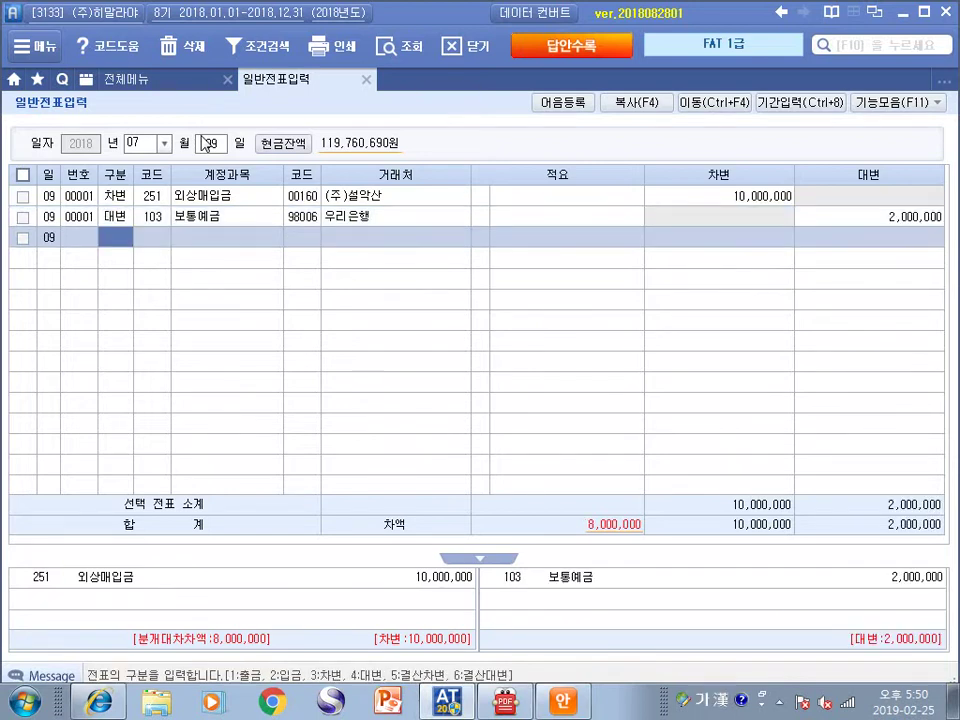
Add a 대변 line for account 252 지급어음 with 거래처 00160 (주)설악산 and amount 8,000,000, and select that line
key("4")
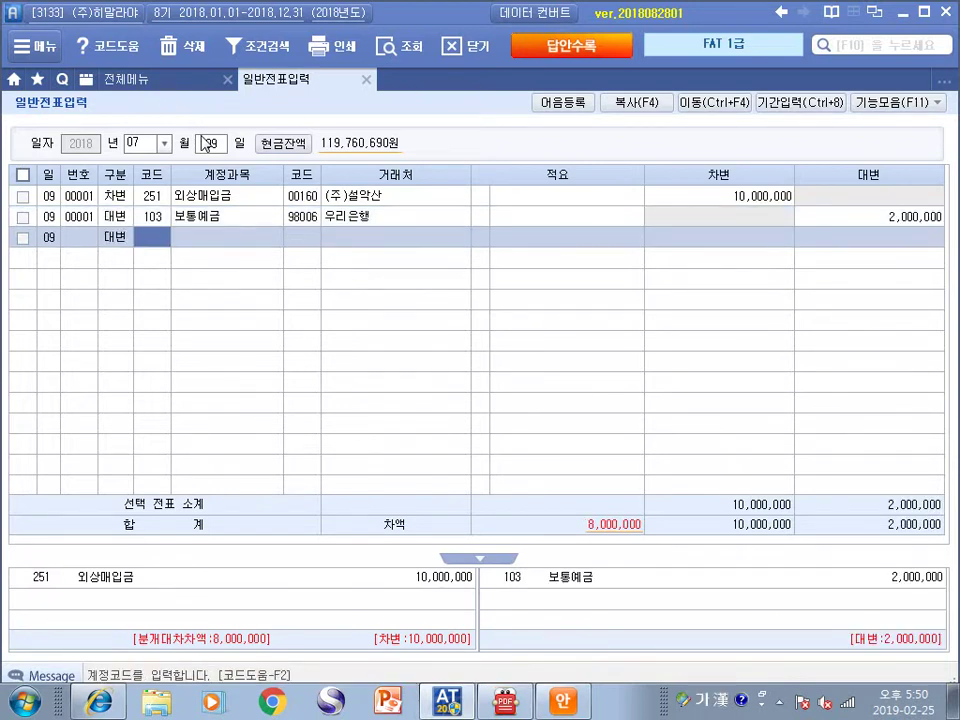
type("252")
key("Return")
type("00160")
key("Return")
key("Return")
key("Return")
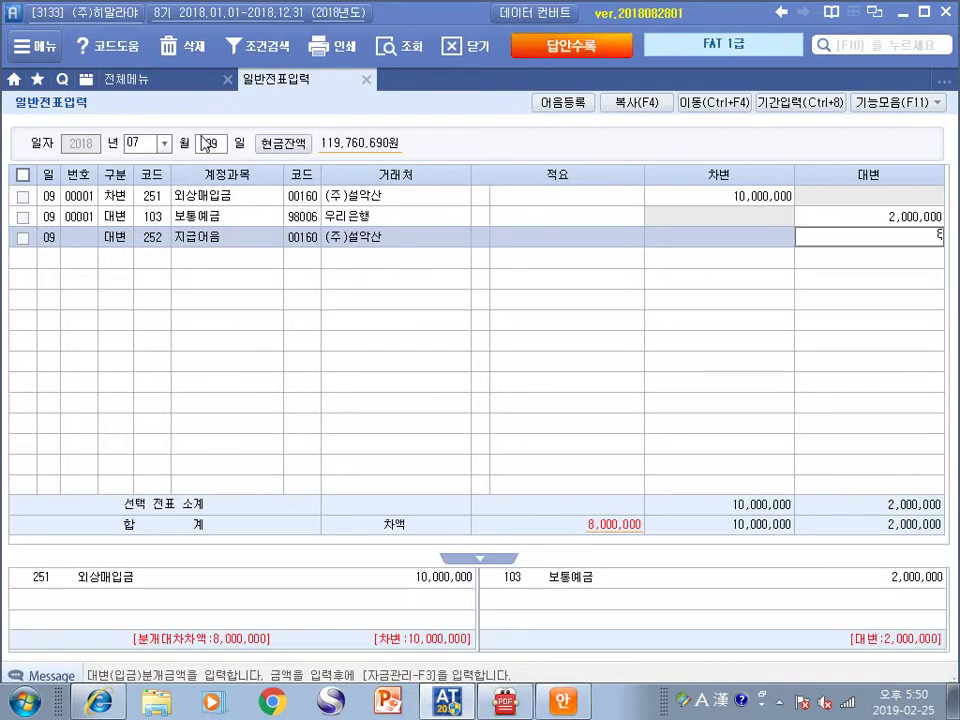
key("Return")
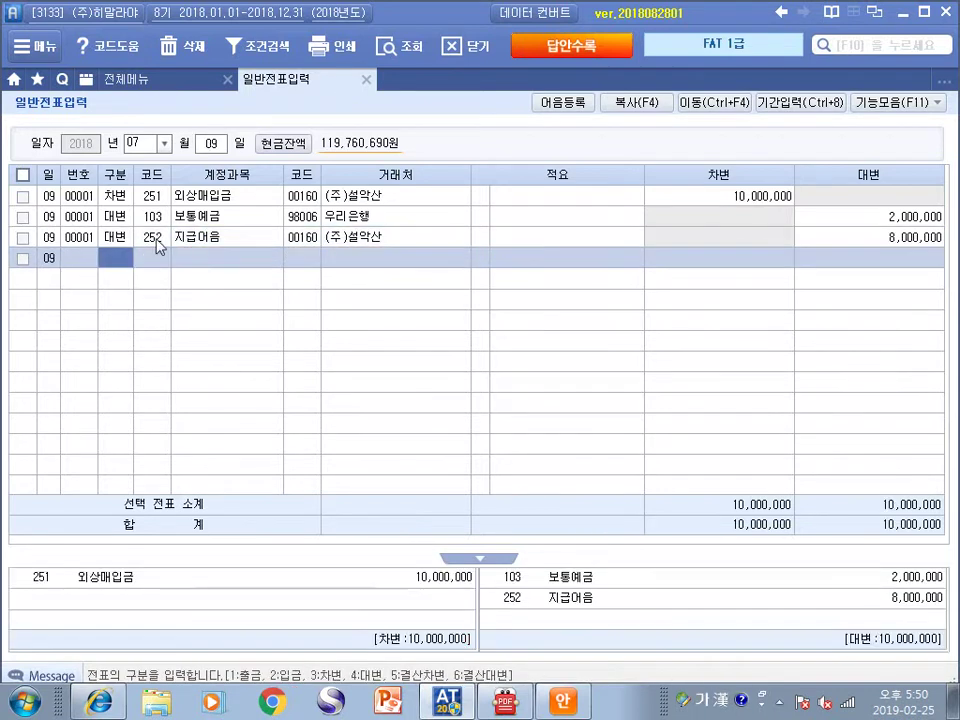
key("Up")
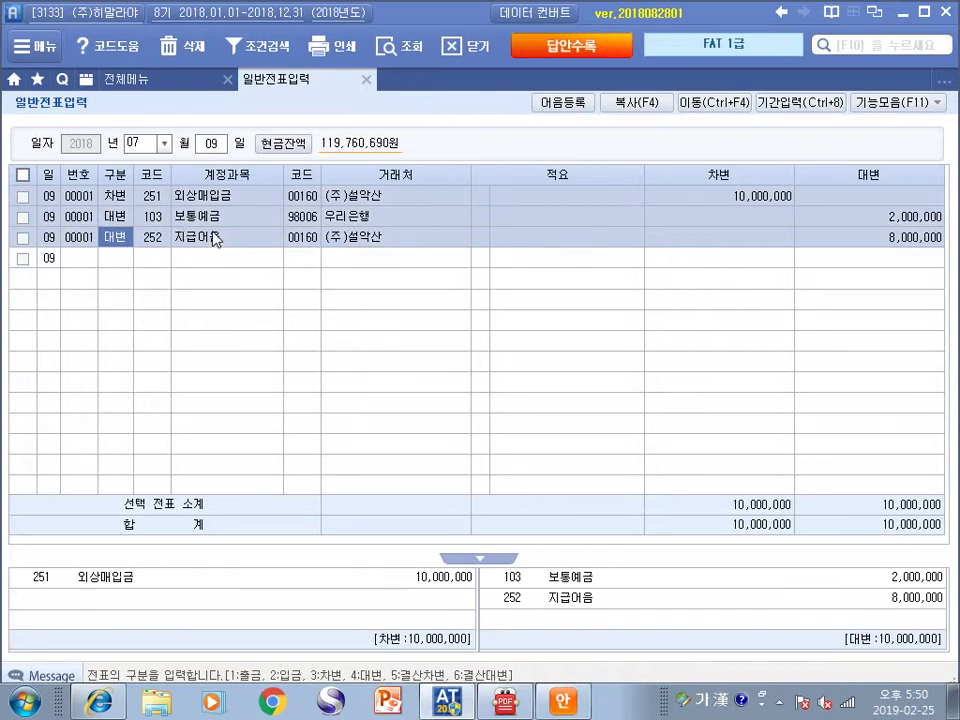
Switch to the exam PDF and review the 전자어음 registration instruction in the 평가문제 under 자료 2
key("alt+Tab")
scroll(510, 379, "down", 3)
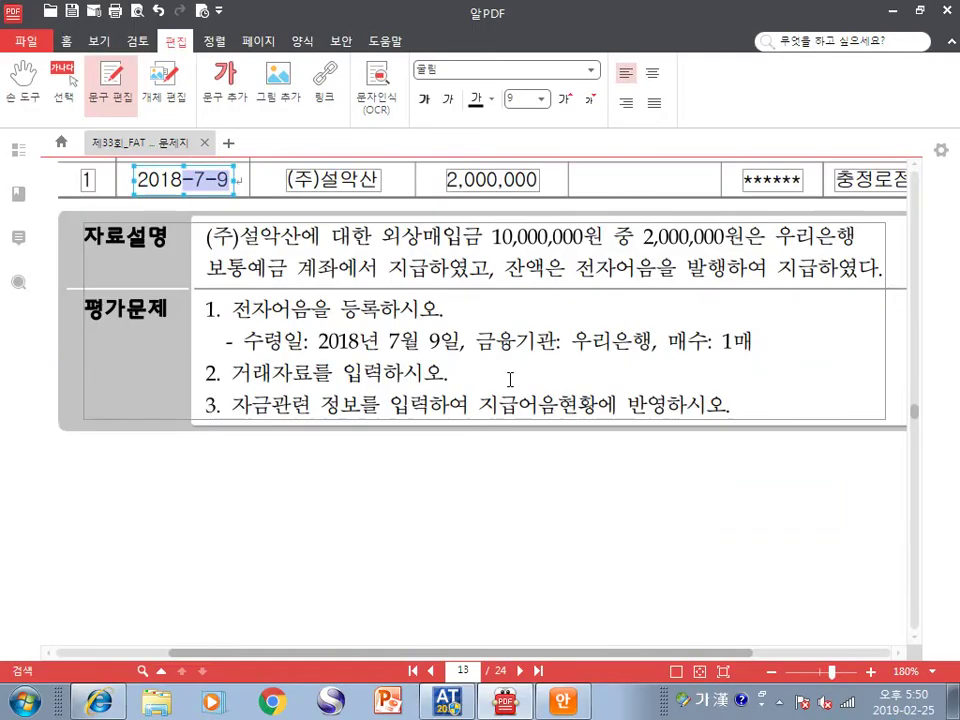
scroll(510, 379, "up", 2)
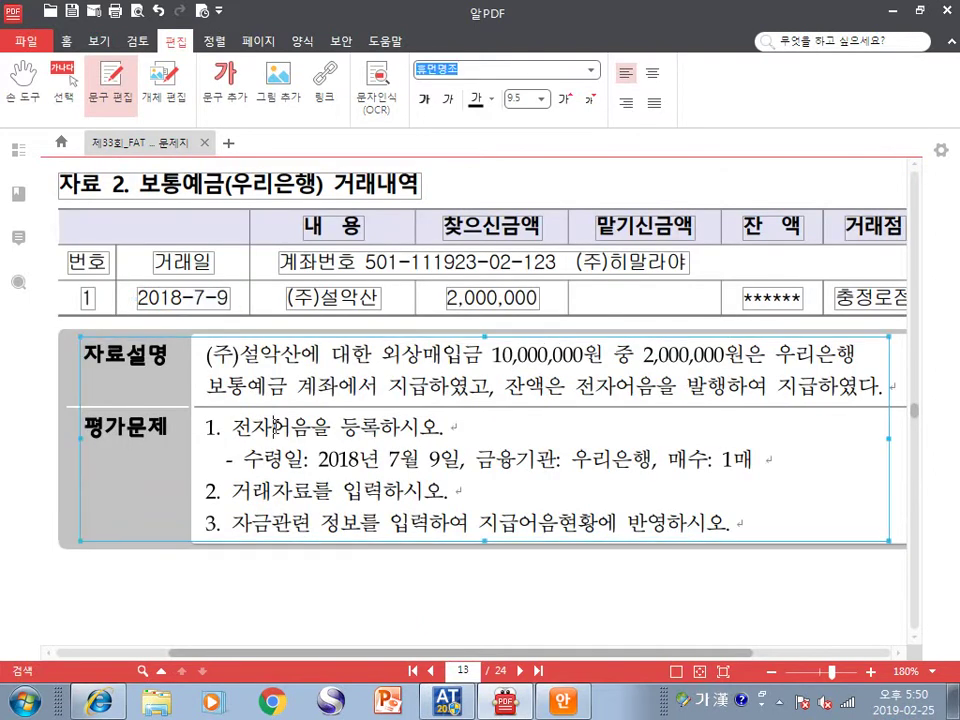
left_click_drag(272, 427, 418, 427)
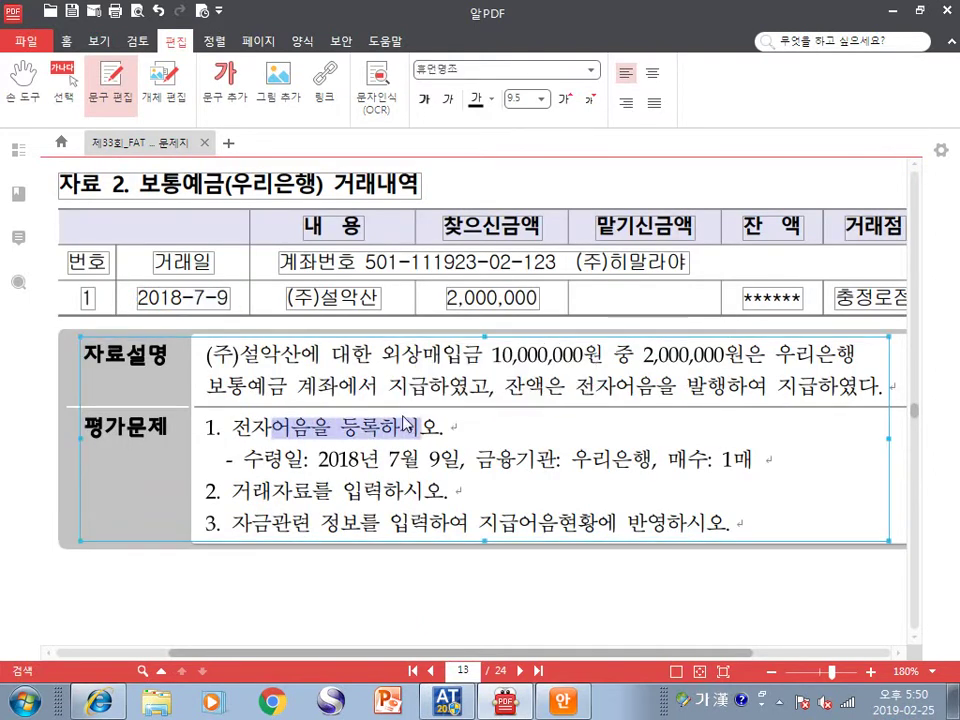
Return to the accounting program's 일반전표입력 screen and open the list of additional voucher functions
key("alt+Tab")
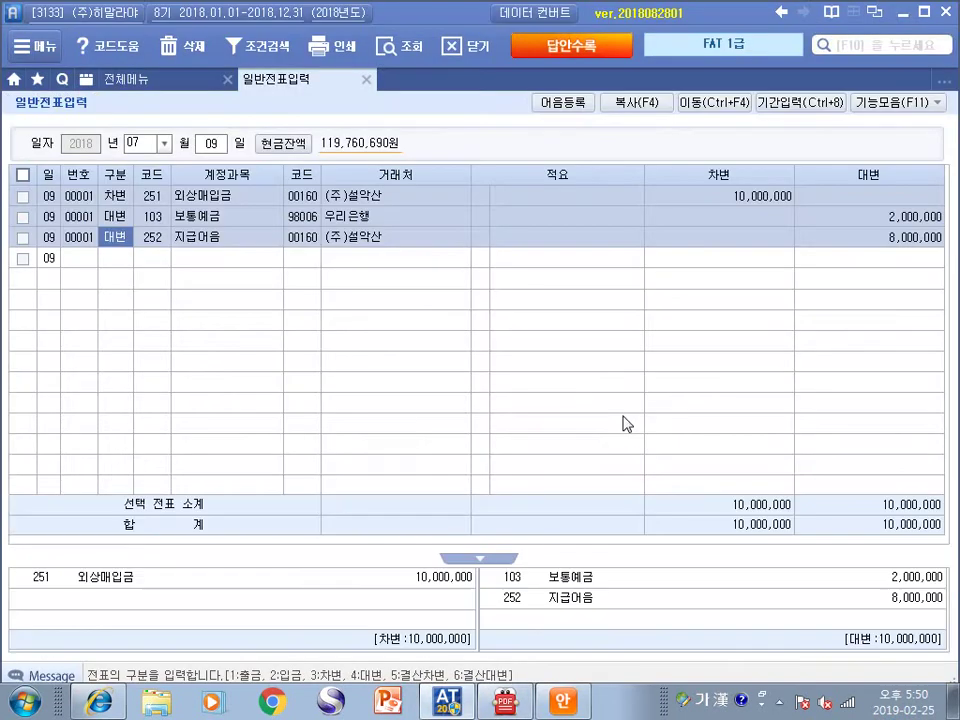
left_click(933, 103)
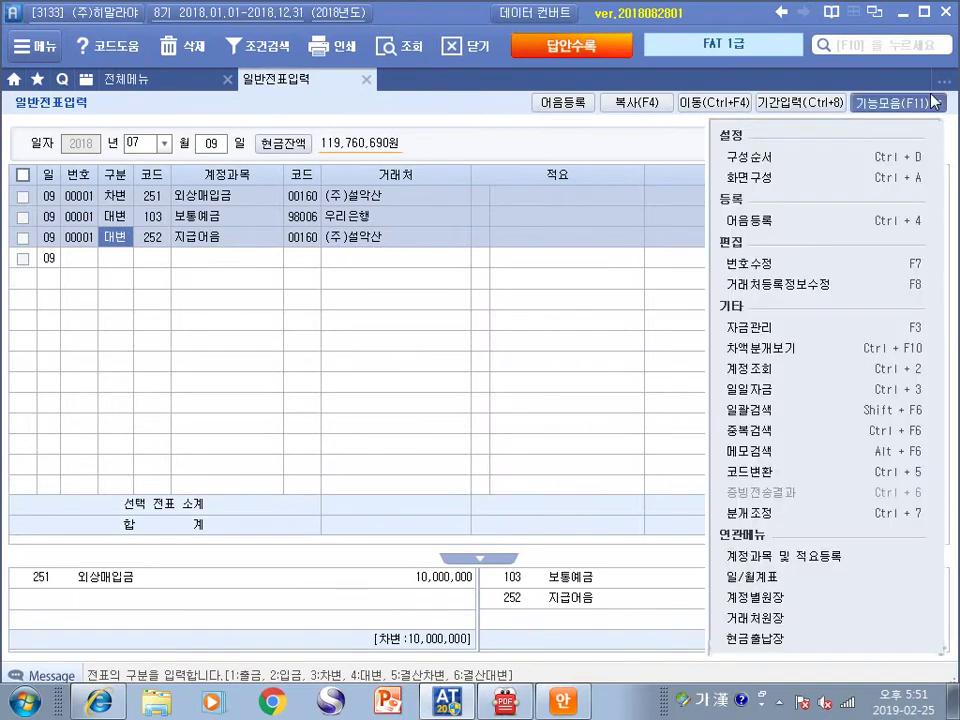
Look up the receipt date, financial institution and number of sheets for the electronic note in the problem PDF
left_click(760, 217)
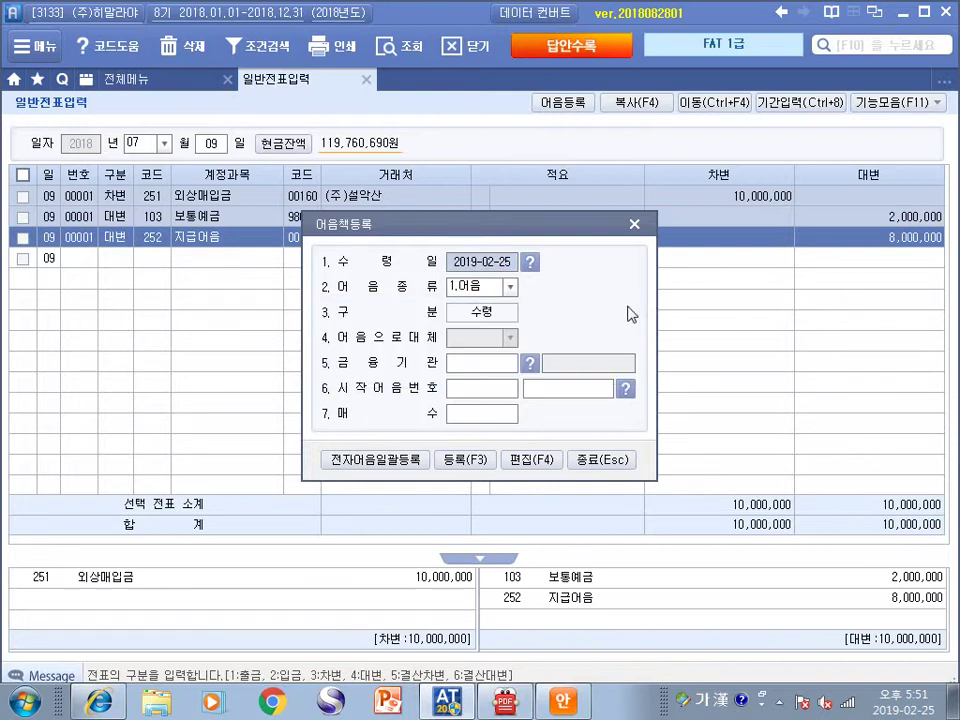
left_click(633, 226)
key("alt+Tab")
key("Tab")
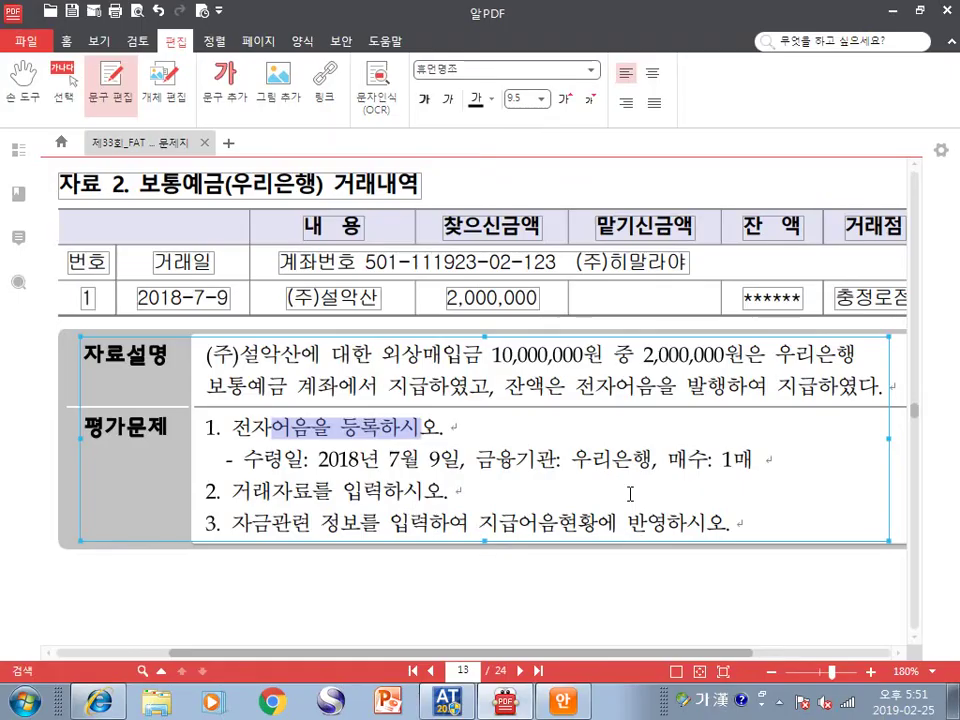
left_click_drag(319, 459, 462, 459)
key("alt+Tab")
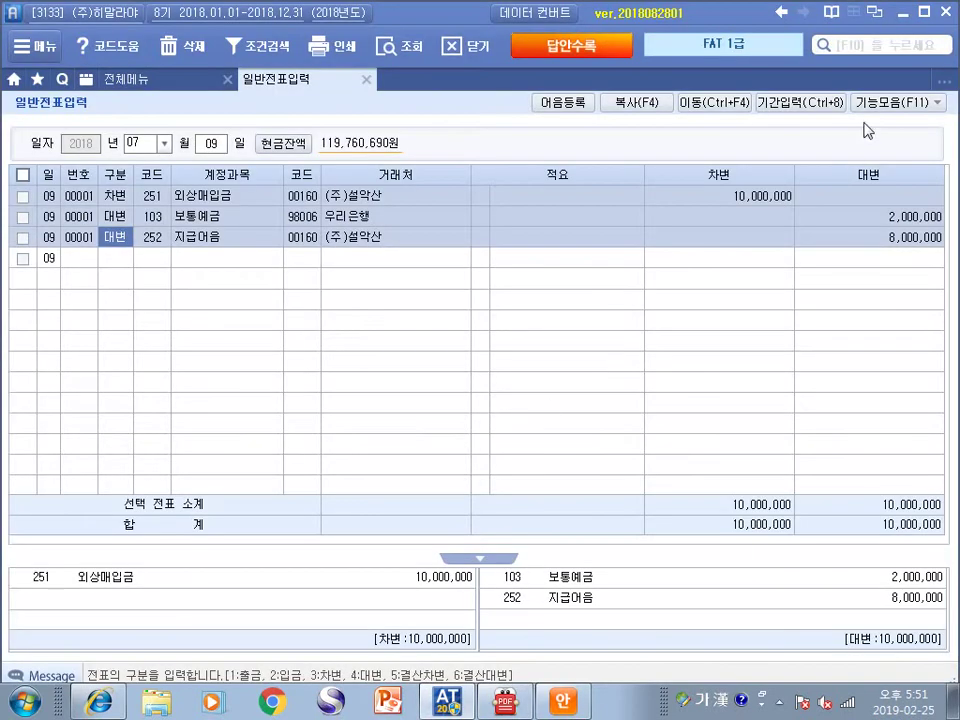
left_click(920, 102)
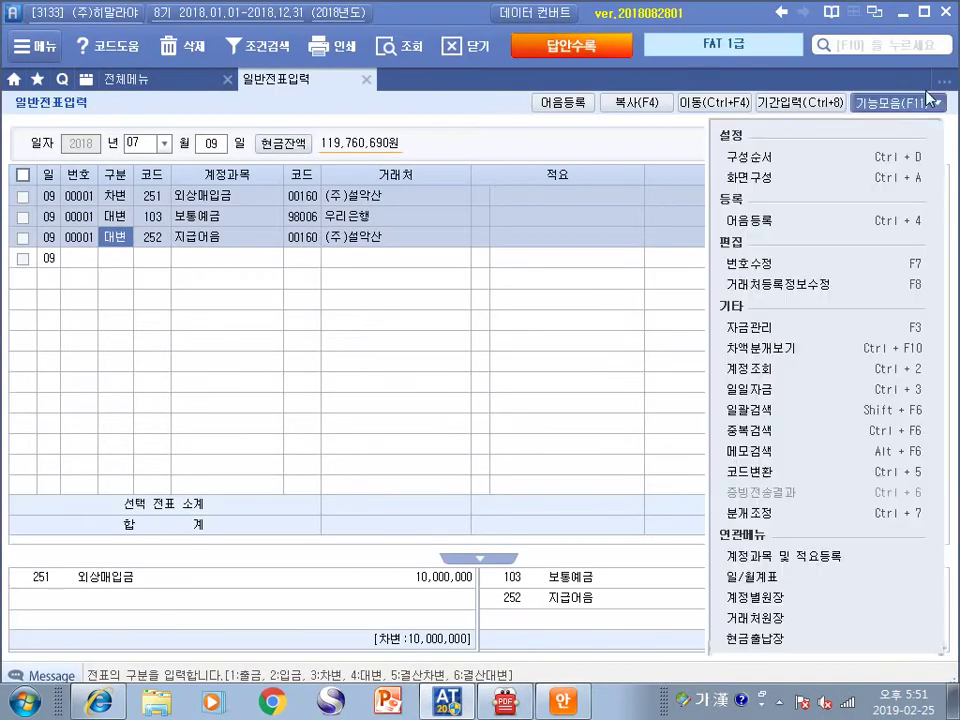
left_click(765, 213)
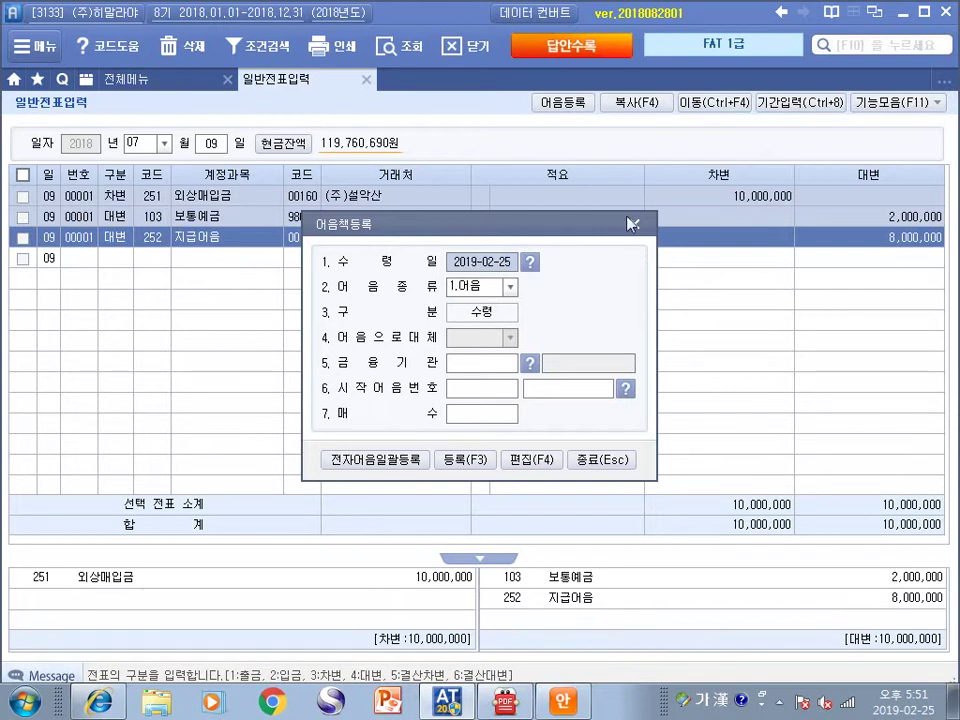
key("alt+Tab")
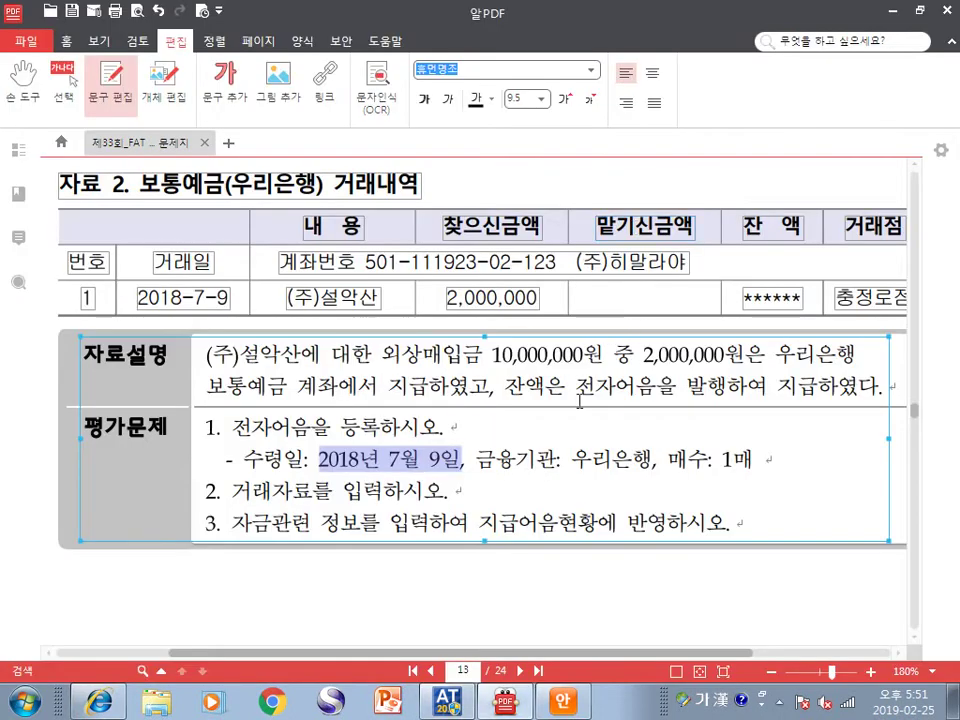
key("alt+Tab")
Start a note book registration (어음책등록) with receipt date 2018-07-09 and note type 4.전자
left_click(903, 104)
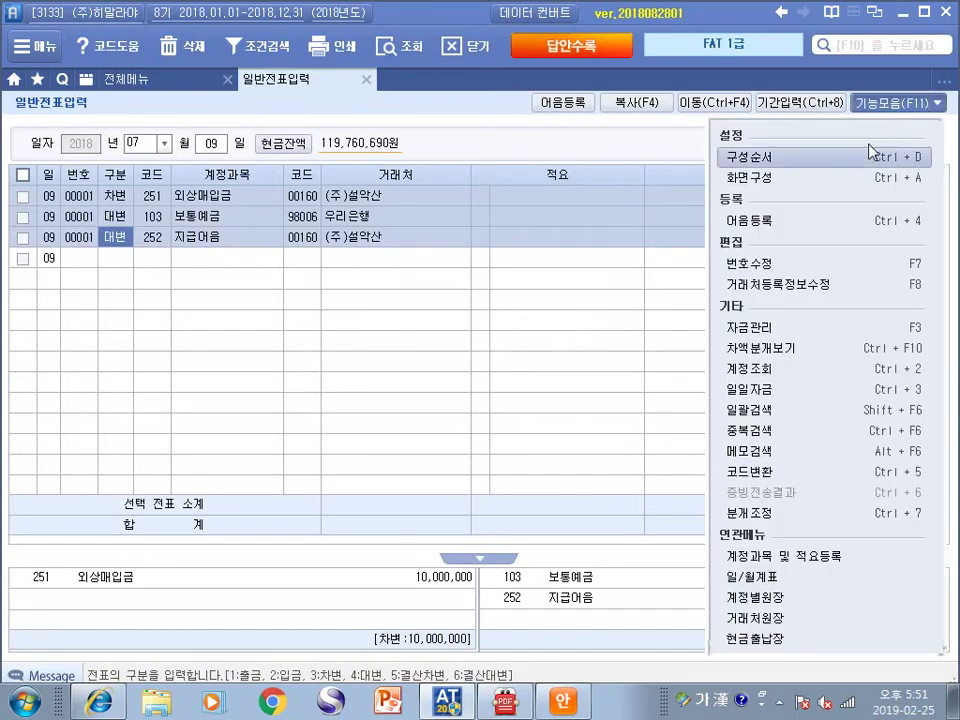
left_click(784, 219)
type("2")
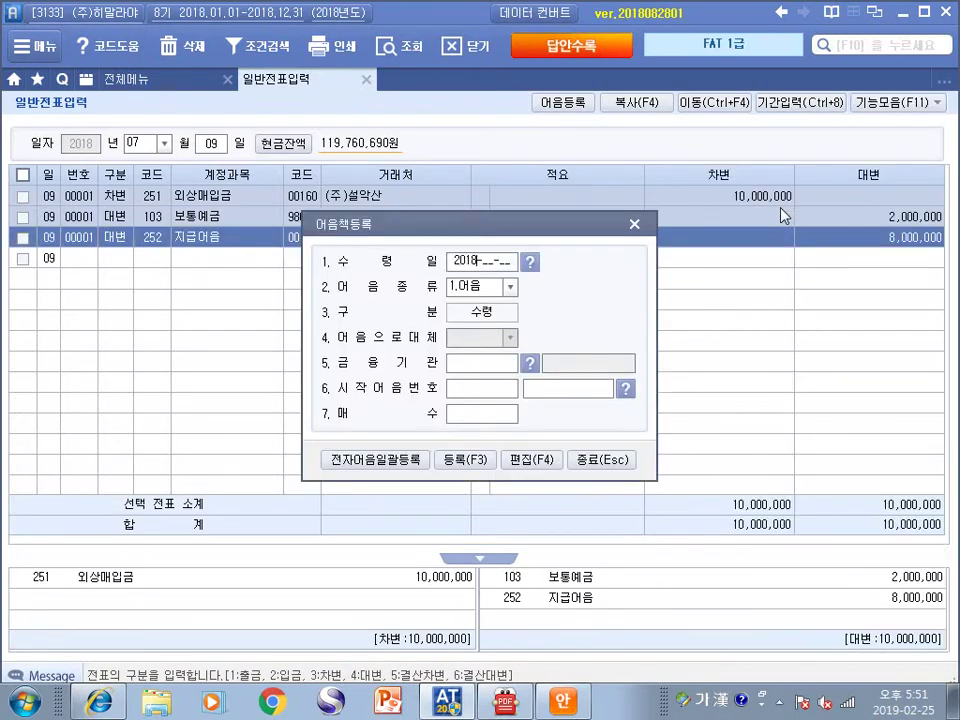
type("018-07-09")
key("Return")
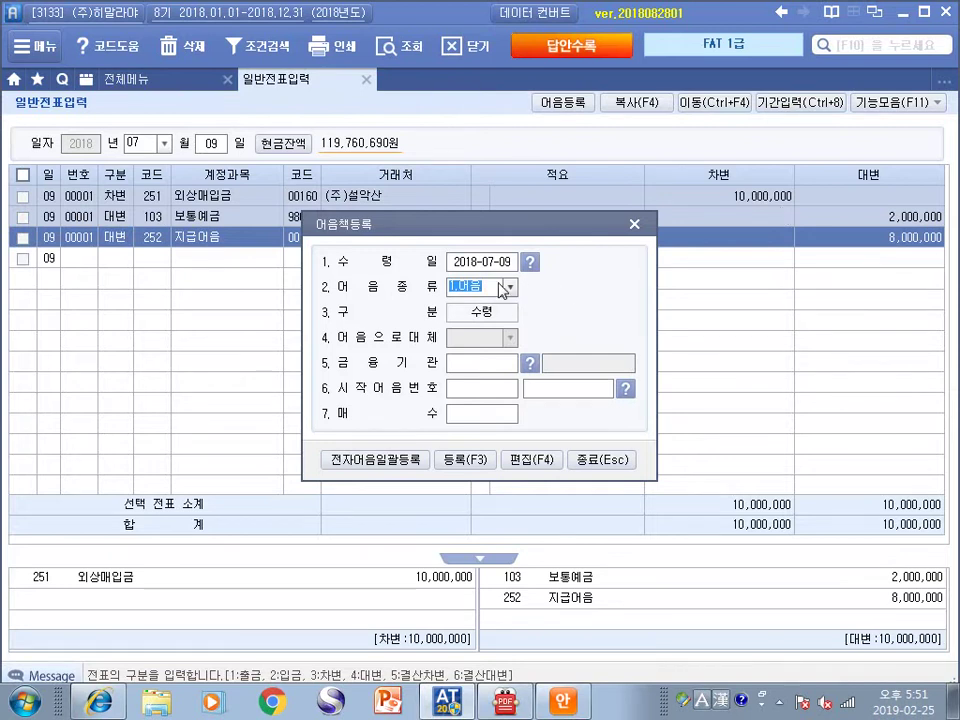
left_click(503, 286)
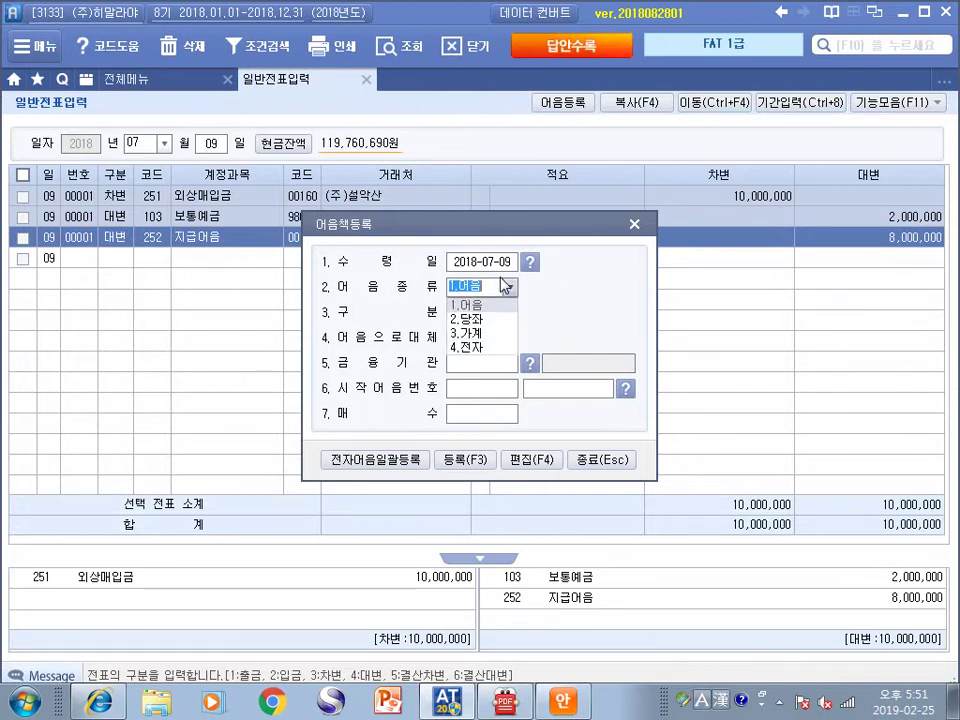
left_click(474, 346)
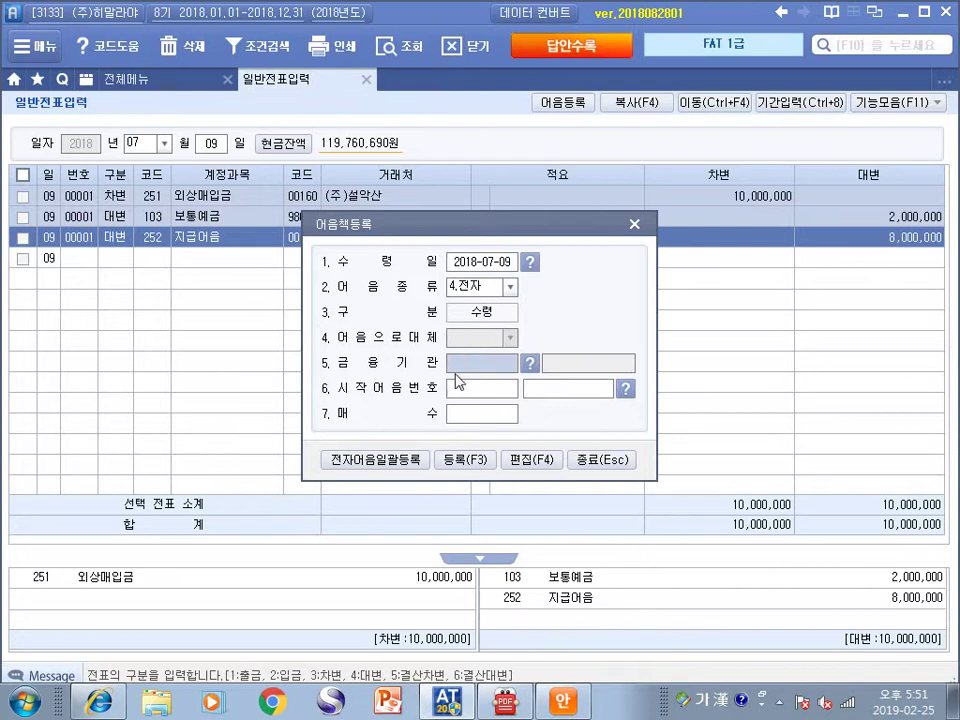
Set the note's financial institution to 우리은행, code 98006
left_click(529, 363)
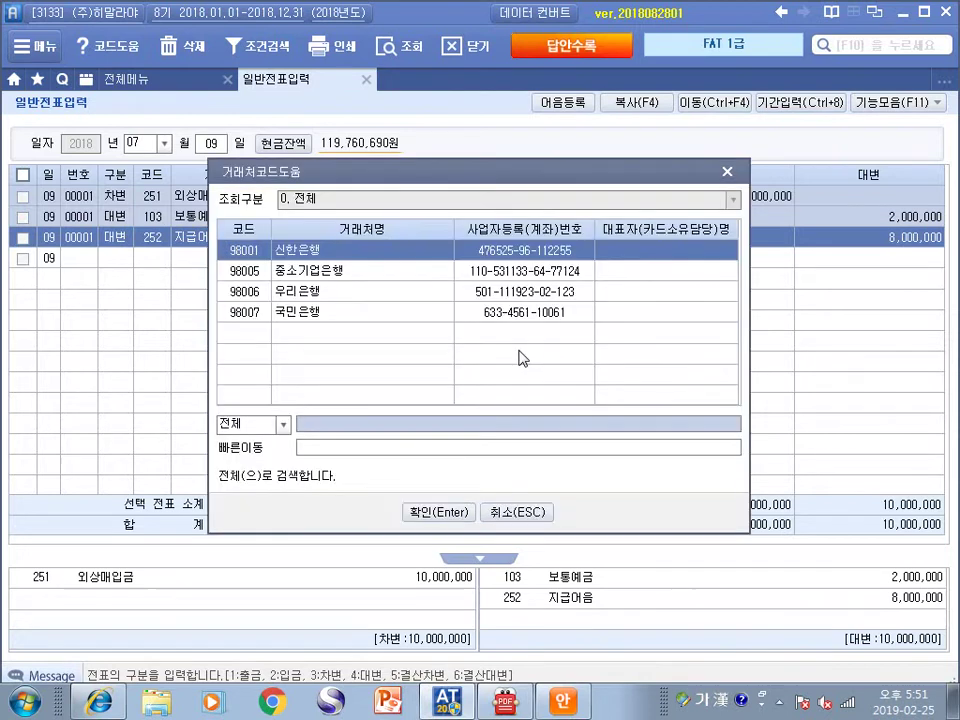
left_click(350, 292)
left_click(427, 512)
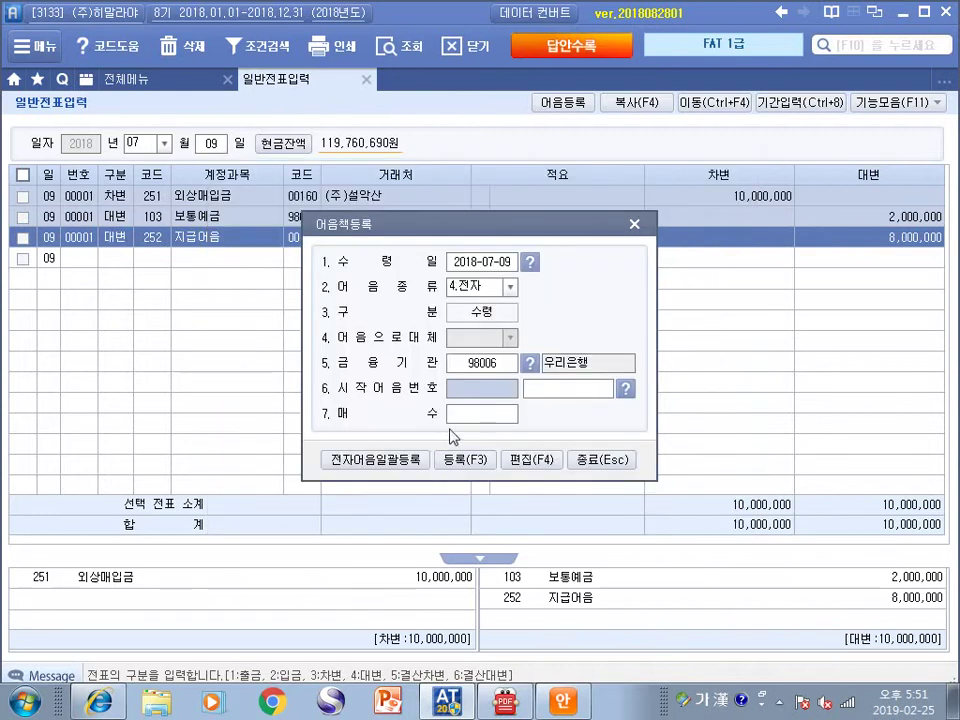
Copy the electronic note's number from the problem PDF into the starting note number of the registration
left_click(505, 702)
scroll(531, 470, "up", 5)
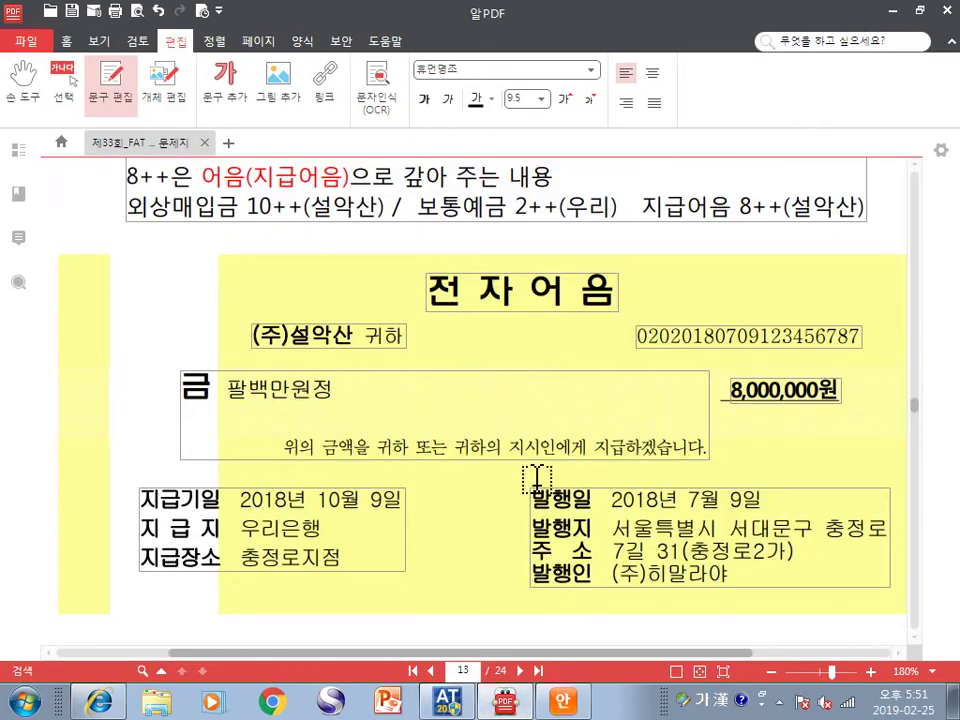
scroll(576, 518, "down", 5)
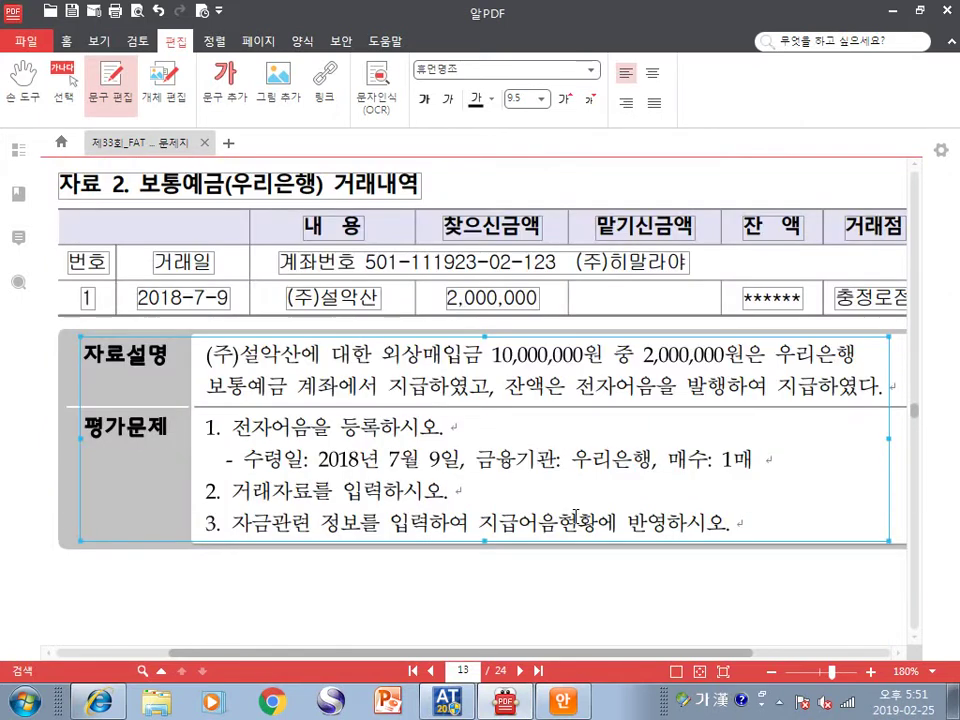
scroll(583, 514, "up", 5)
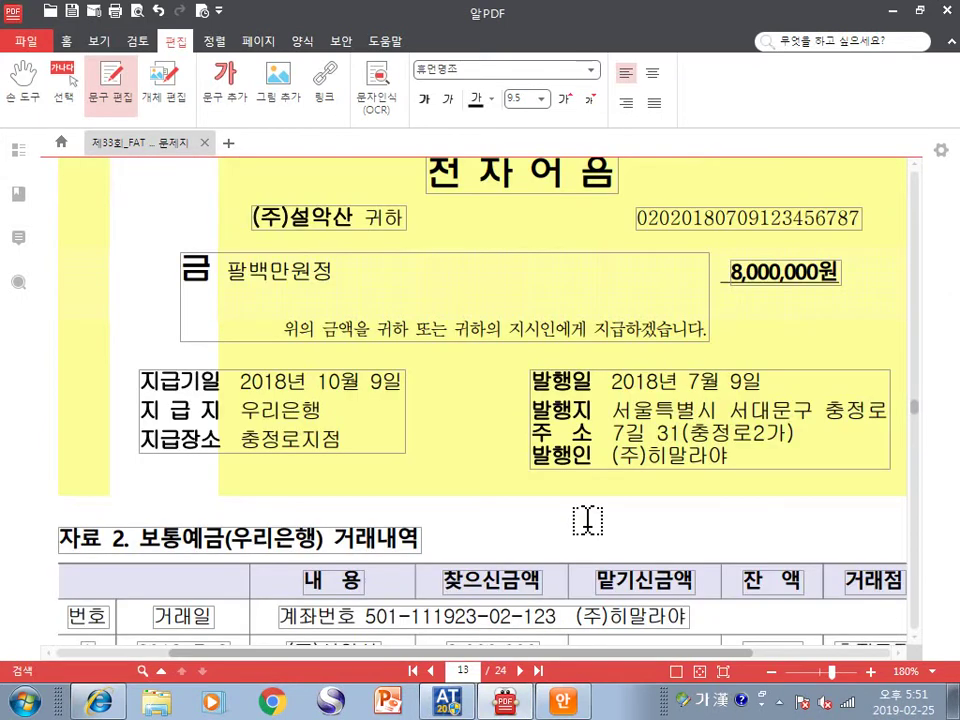
left_click(637, 217)
left_click_drag(637, 217, 862, 220)
key("ctrl+c")
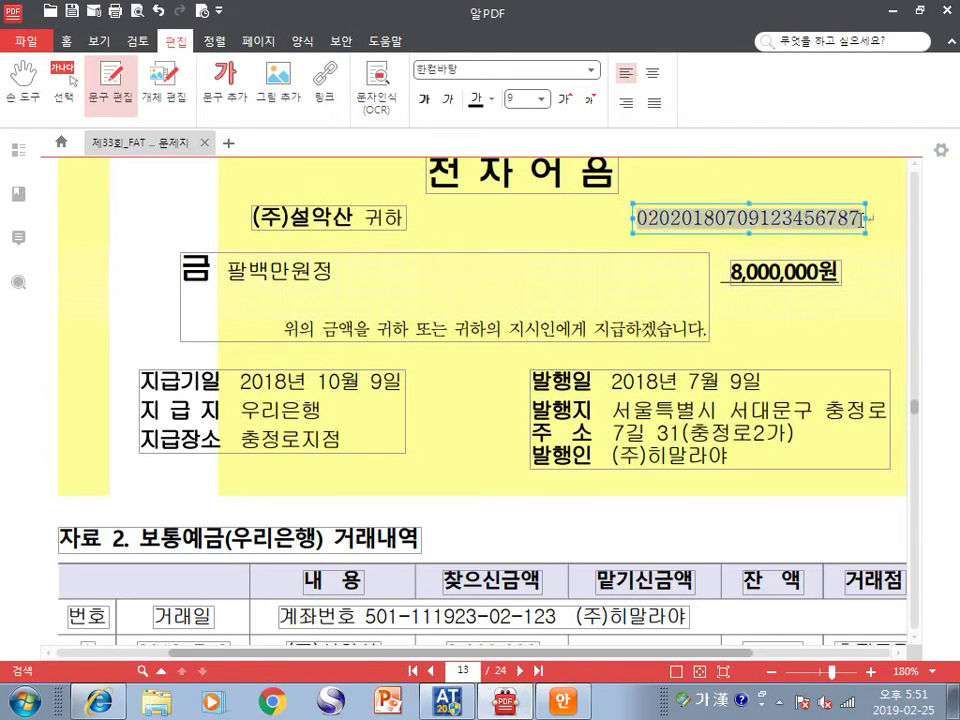
key("alt+Tab")
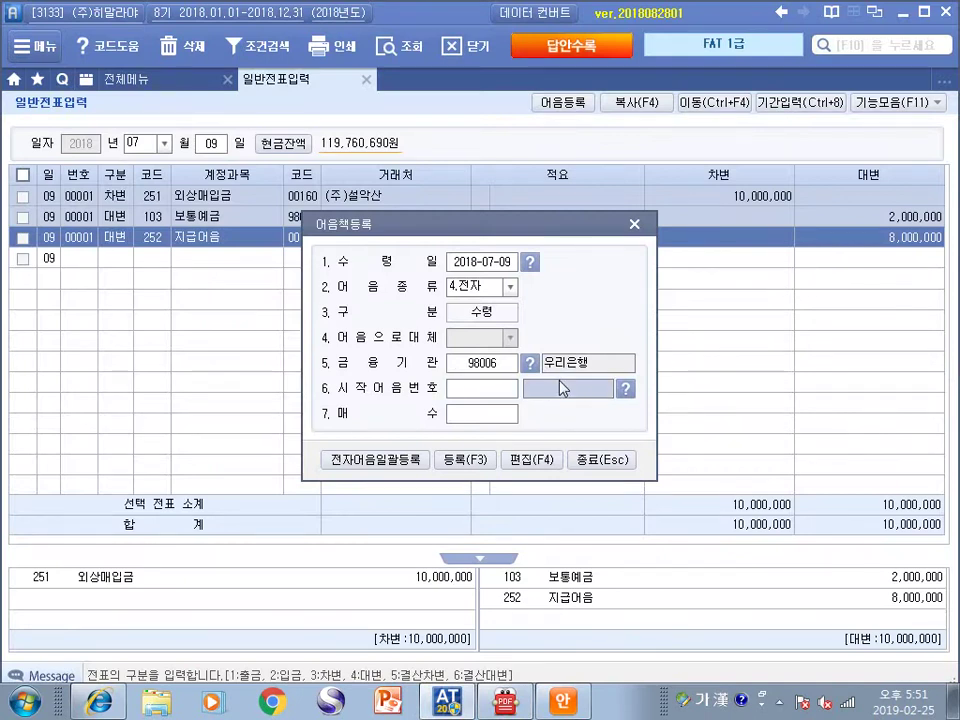
key("ctrl+v")
Set the number of sheets to 1, register the electronic note and close the registration dialog
left_click(485, 415)
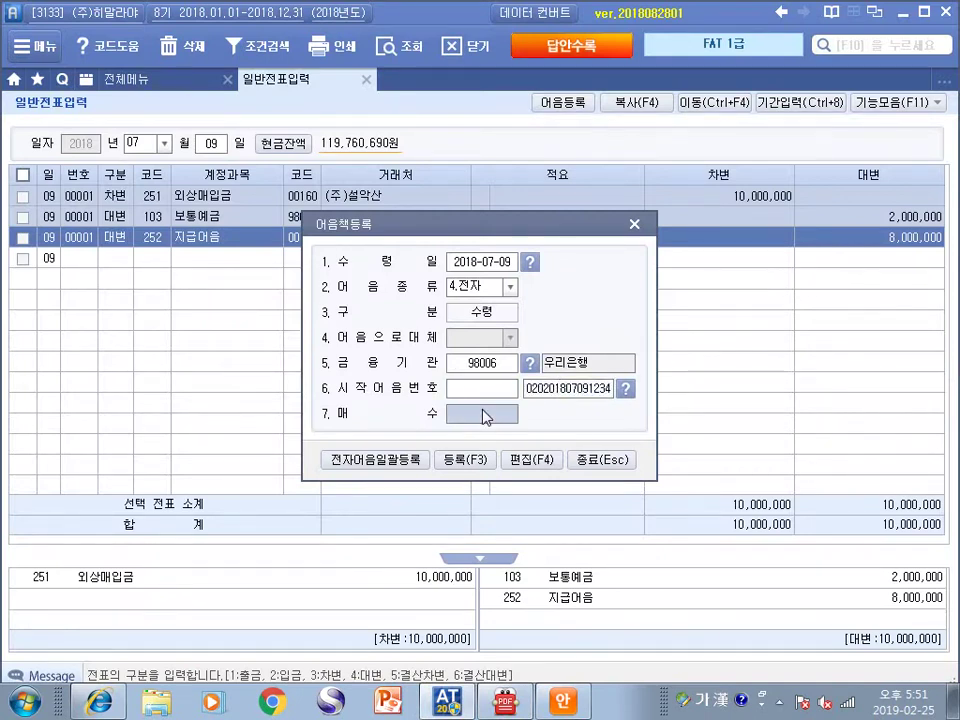
type("1")
left_click(474, 387)
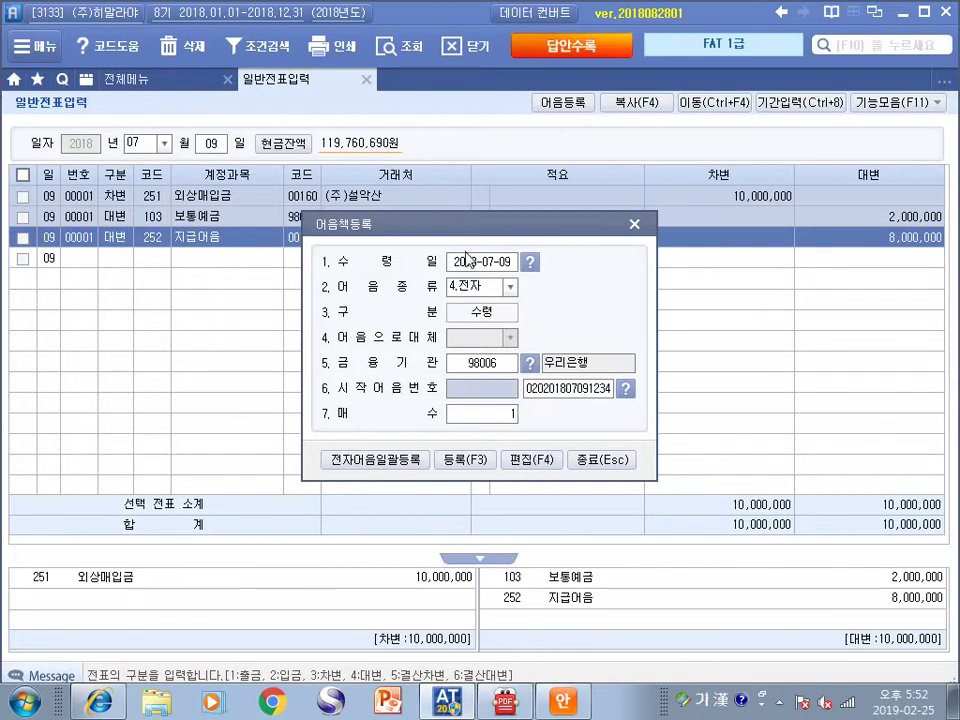
left_click(465, 459)
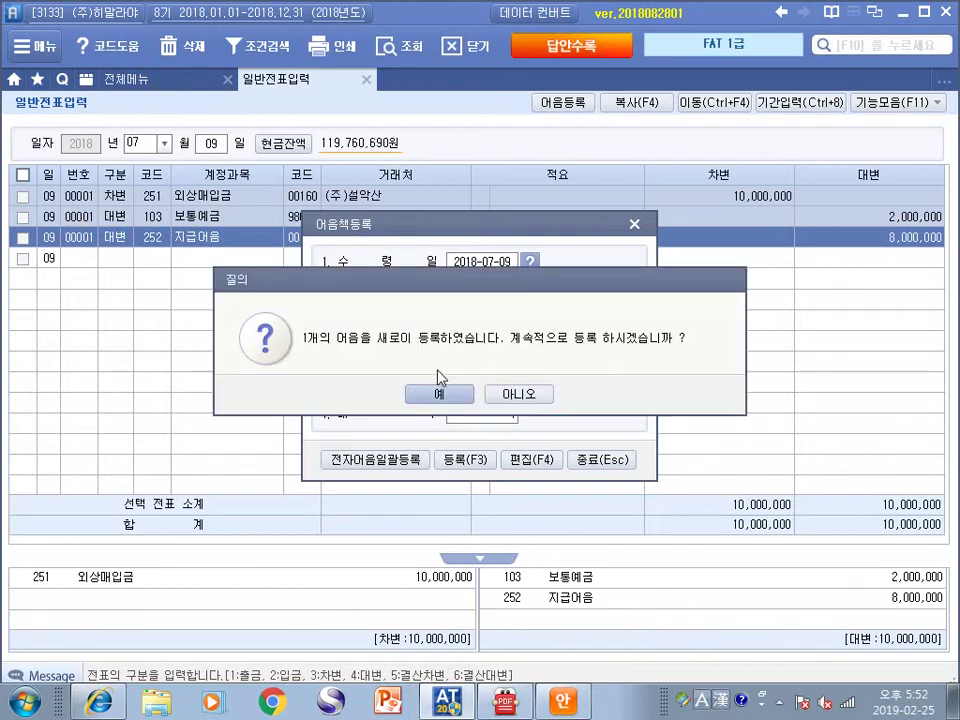
left_click(438, 392)
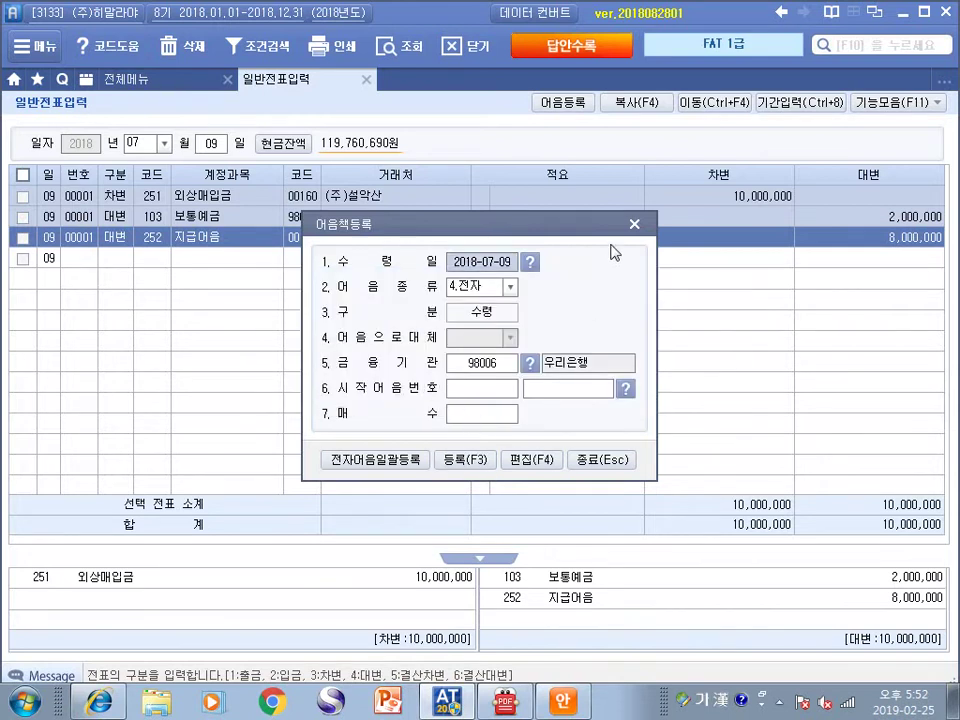
key("Escape")
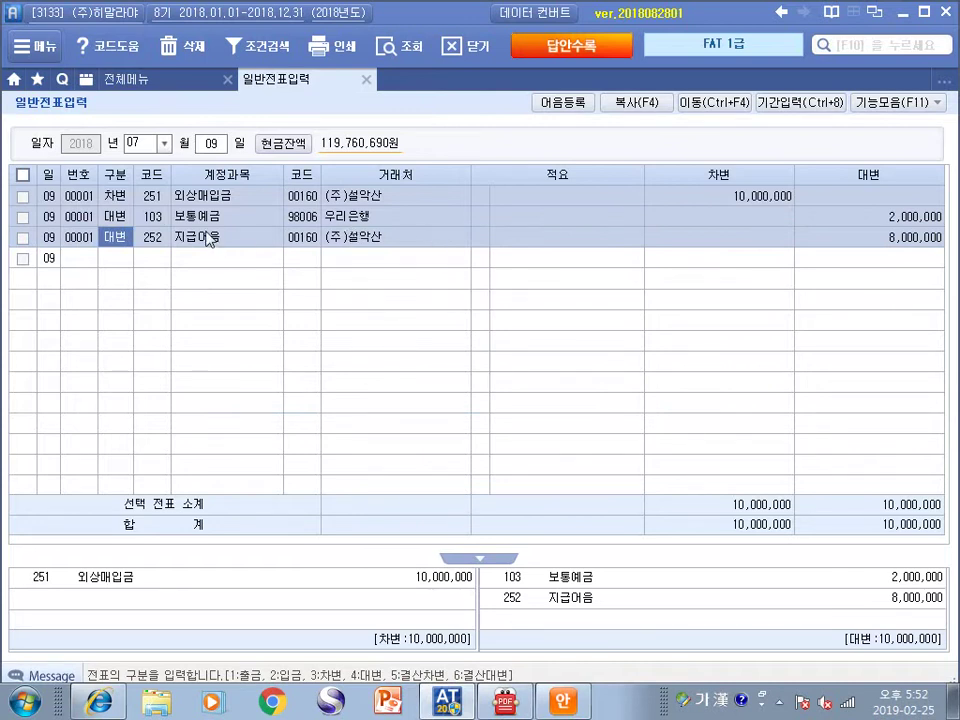
Open funds management (자금관리) for the 지급어음 line and assign the registered 우리은행 electronic note to it
left_click(475, 557)
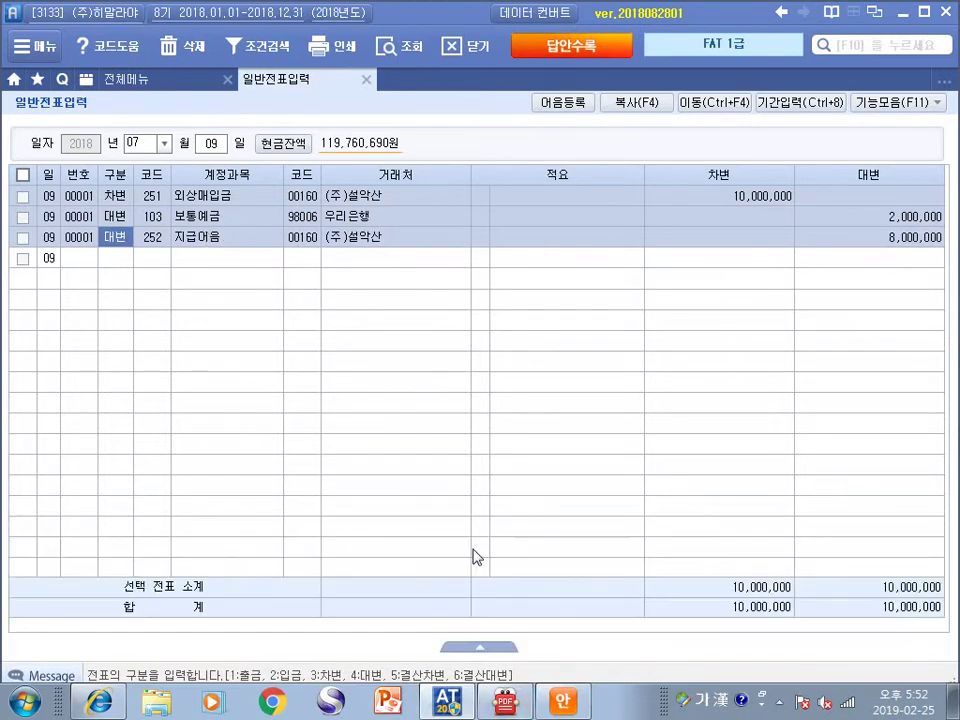
left_click(480, 643)
left_click(195, 237)
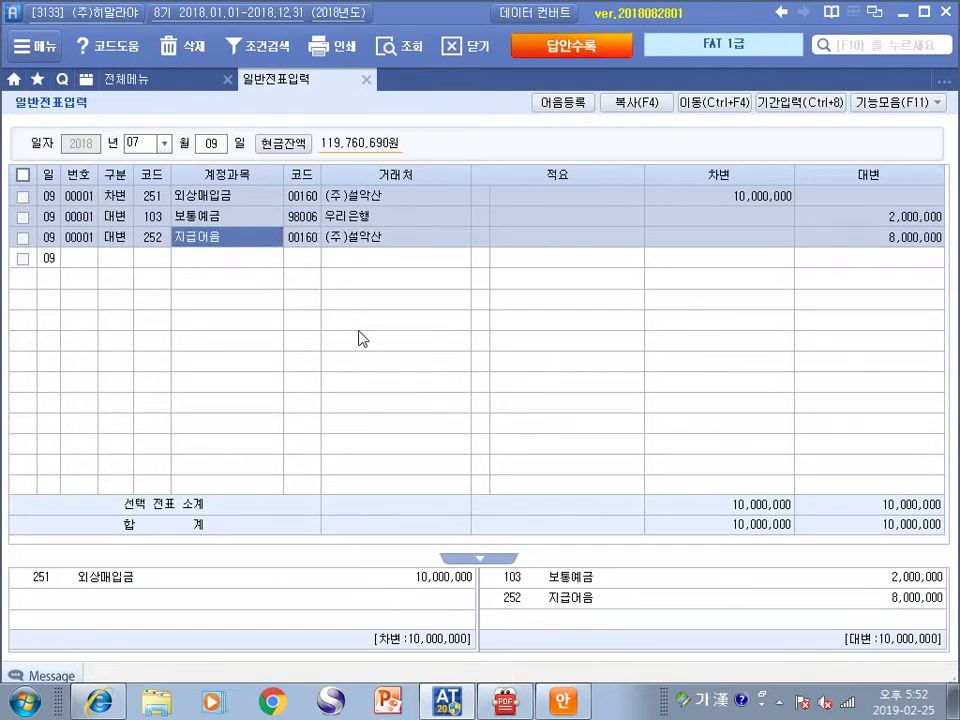
key("Return")
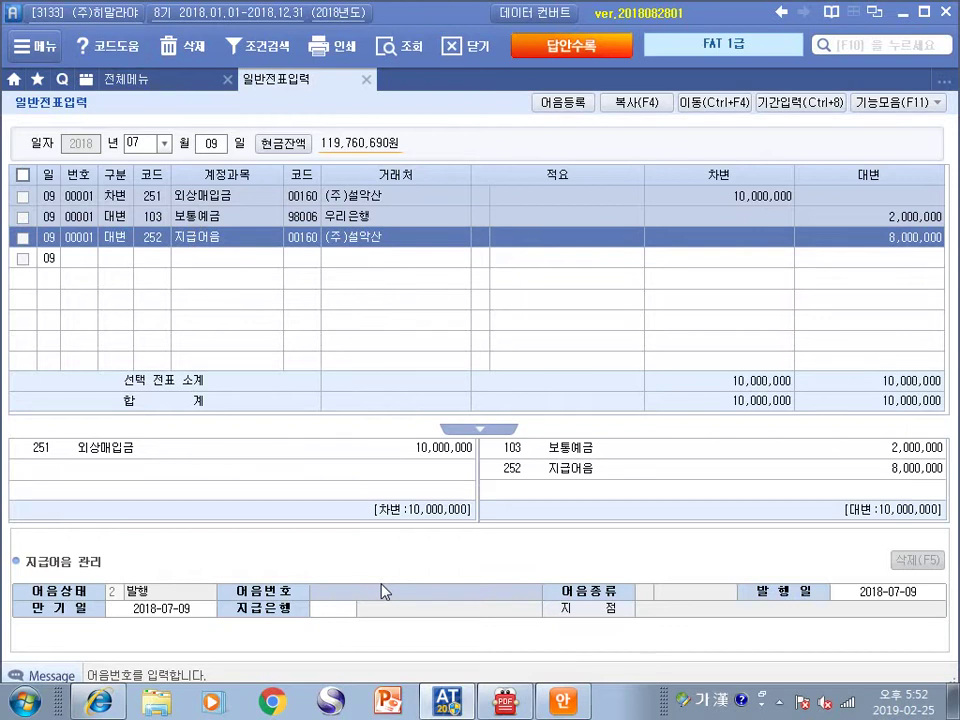
key("F2")
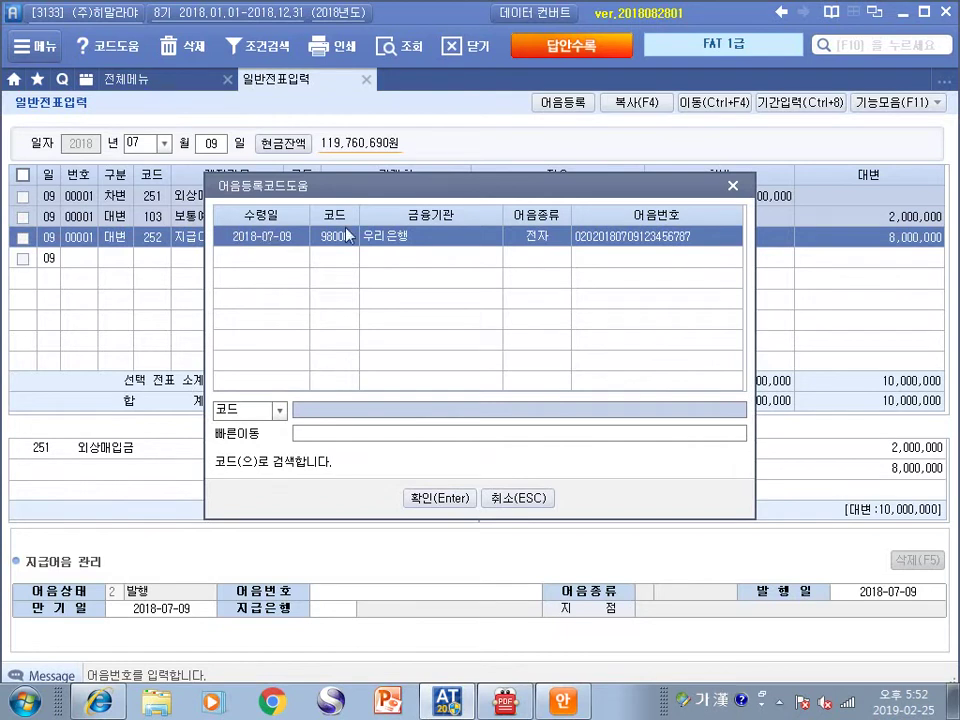
left_click(439, 497)
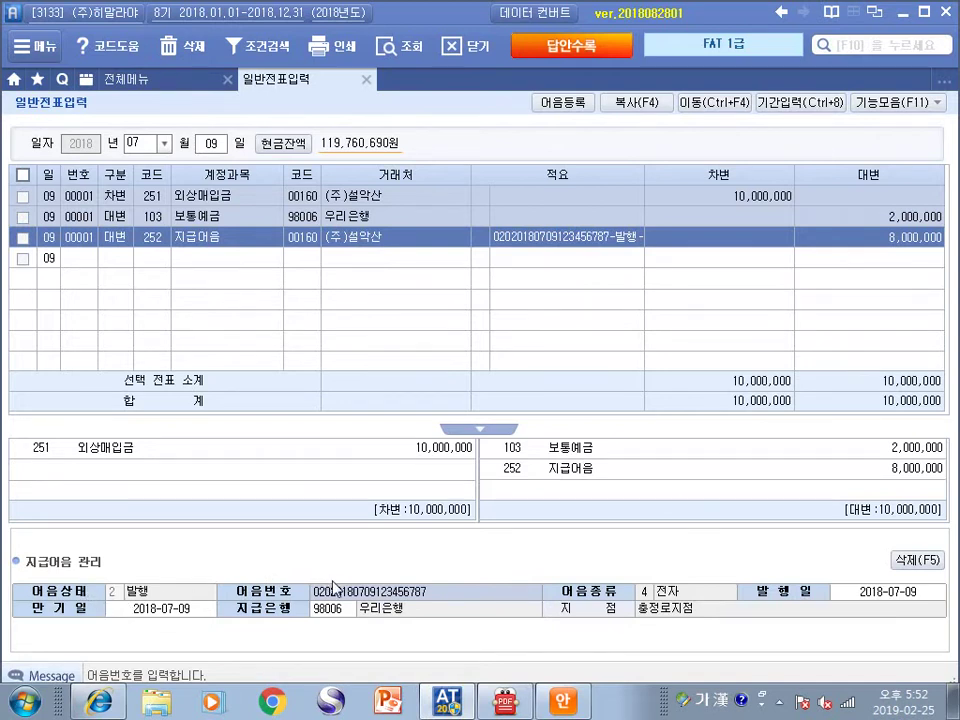
Check the payment date in the problem PDF and set the payable note's maturity date (만기일) to 2018-10-09
left_click(160, 608)
left_click(505, 701)
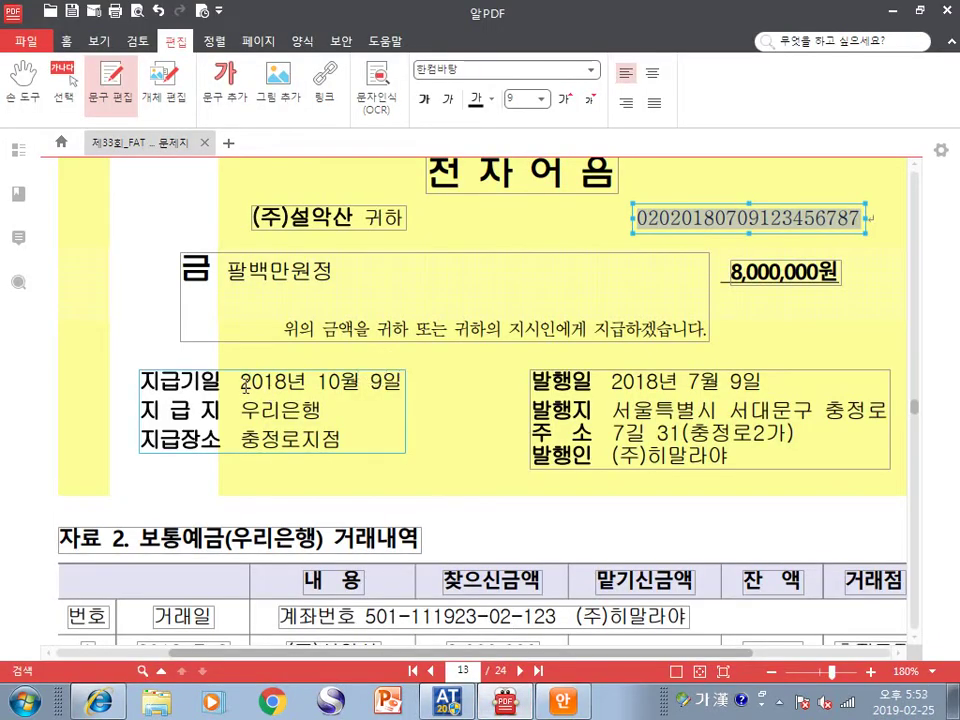
left_click_drag(318, 383, 400, 383)
key("alt+Tab")
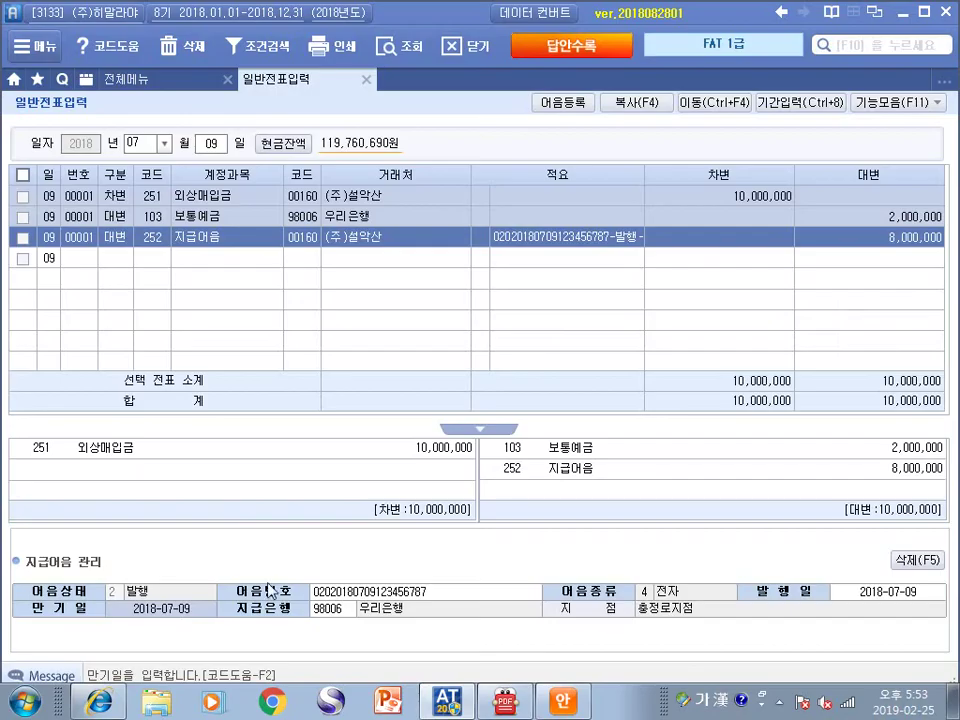
left_click(176, 610)
type("2018-10-")
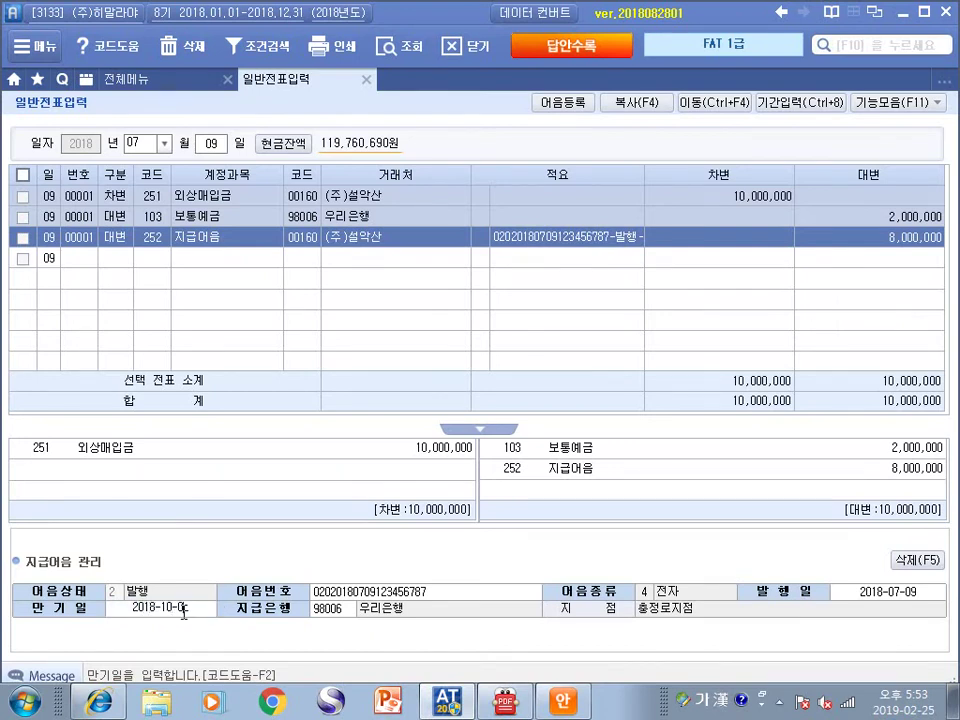
type("09")
key("Return")
Check the note's paying bank (지급지) in the problem PDF against the 지급은행 on the 지급어음 line
key("alt+Tab")
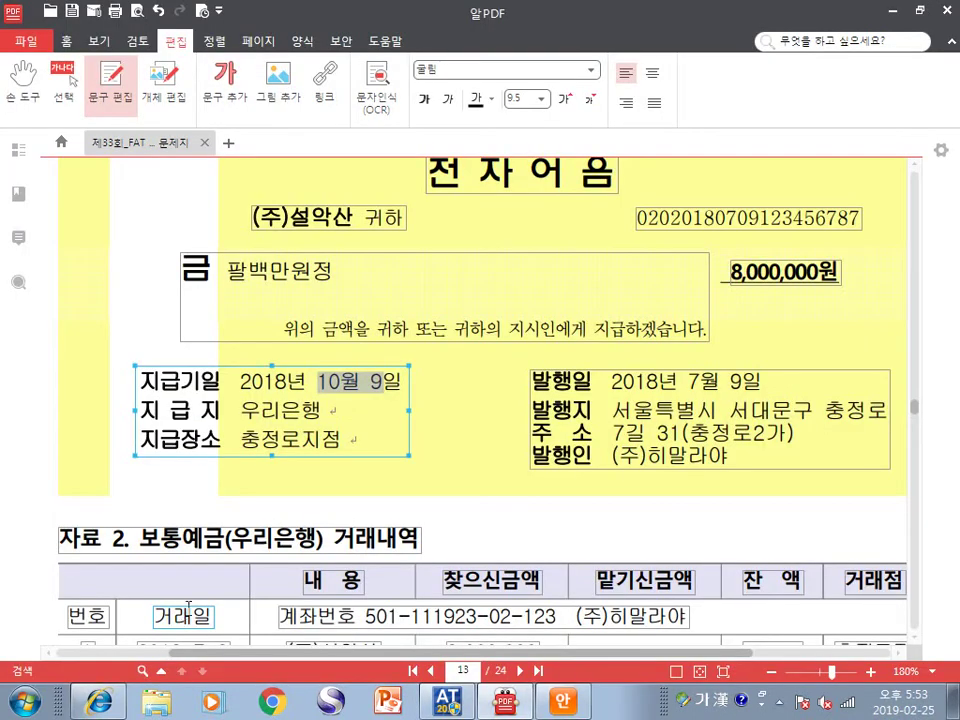
double_click(251, 412)
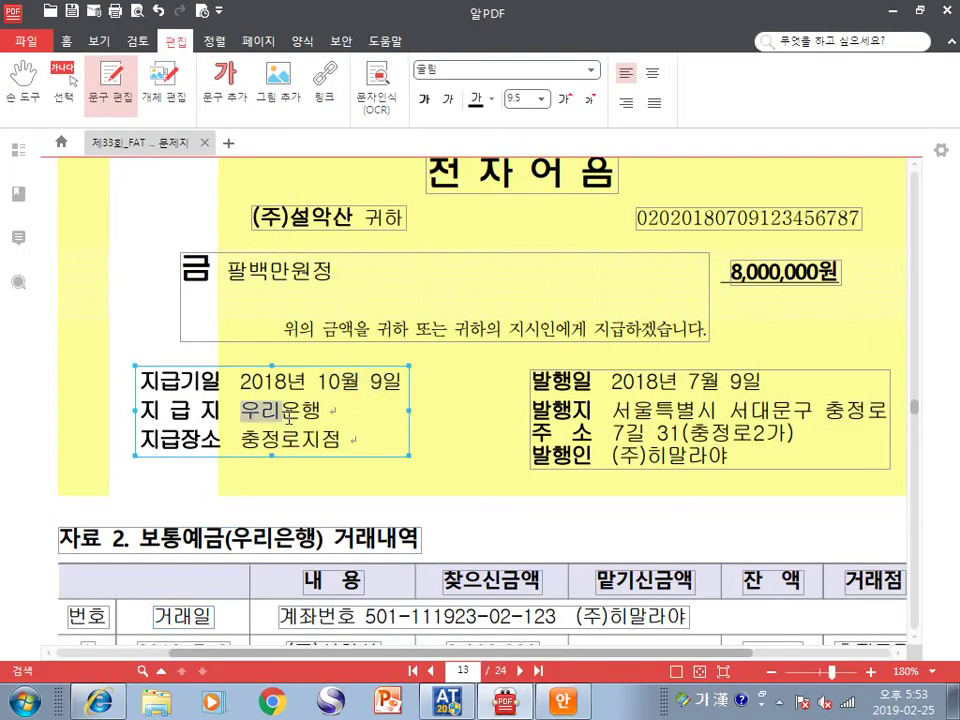
key("alt+Tab")
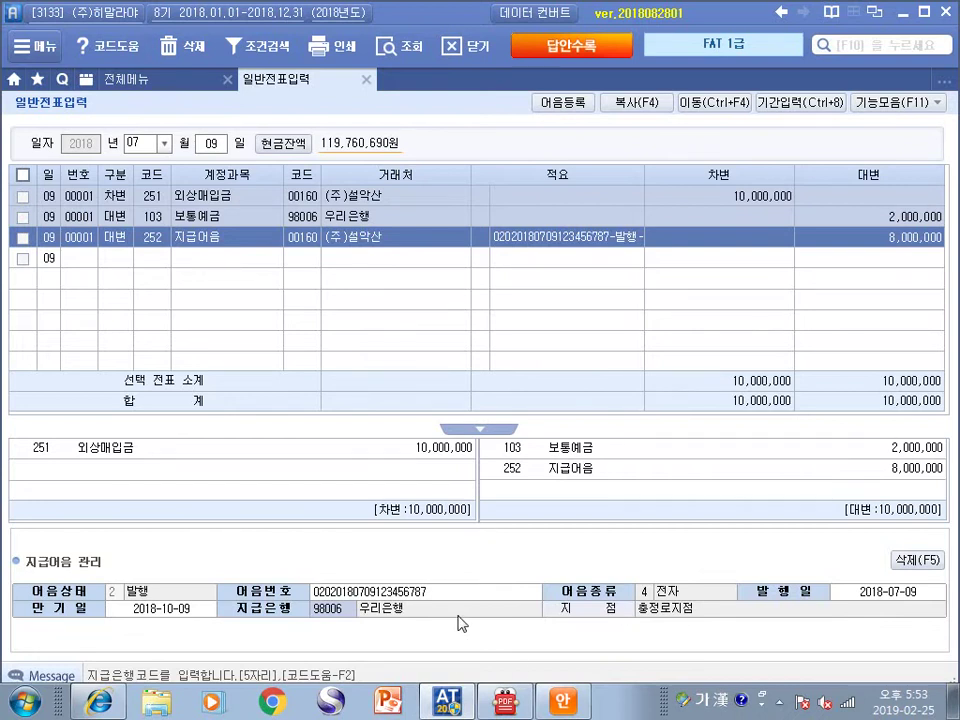
key("alt+Tab")
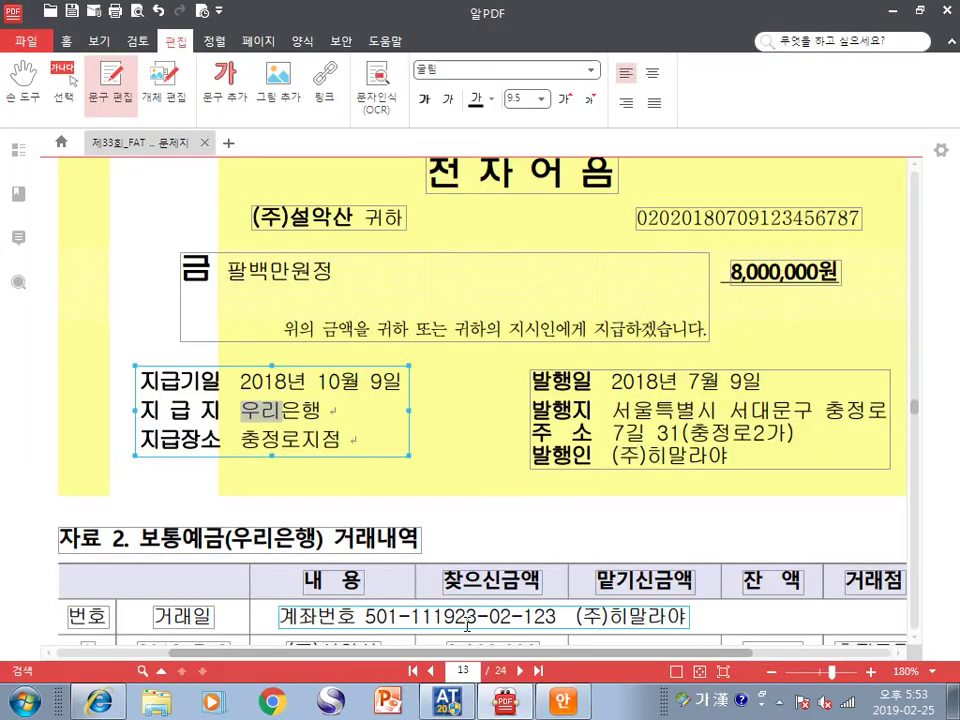
Reread the electronic note problem's 평가문제 instructions in the PDF, including the receipt date, bank and number of sheets
left_click(455, 533)
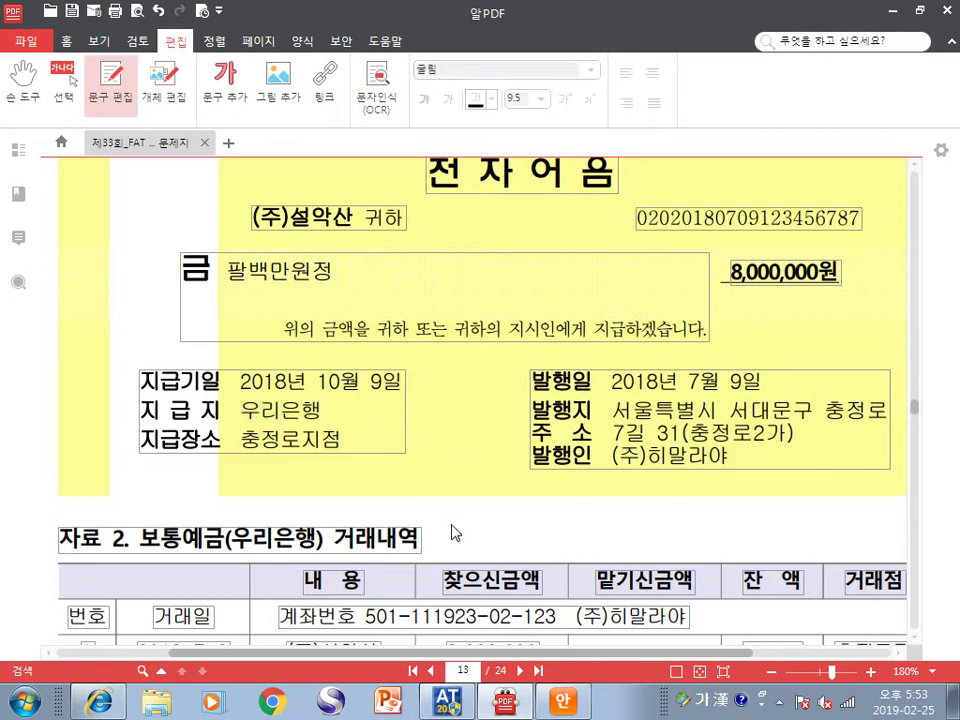
scroll(455, 533, "down", 5)
left_click_drag(233, 309, 421, 309)
left_click(390, 345)
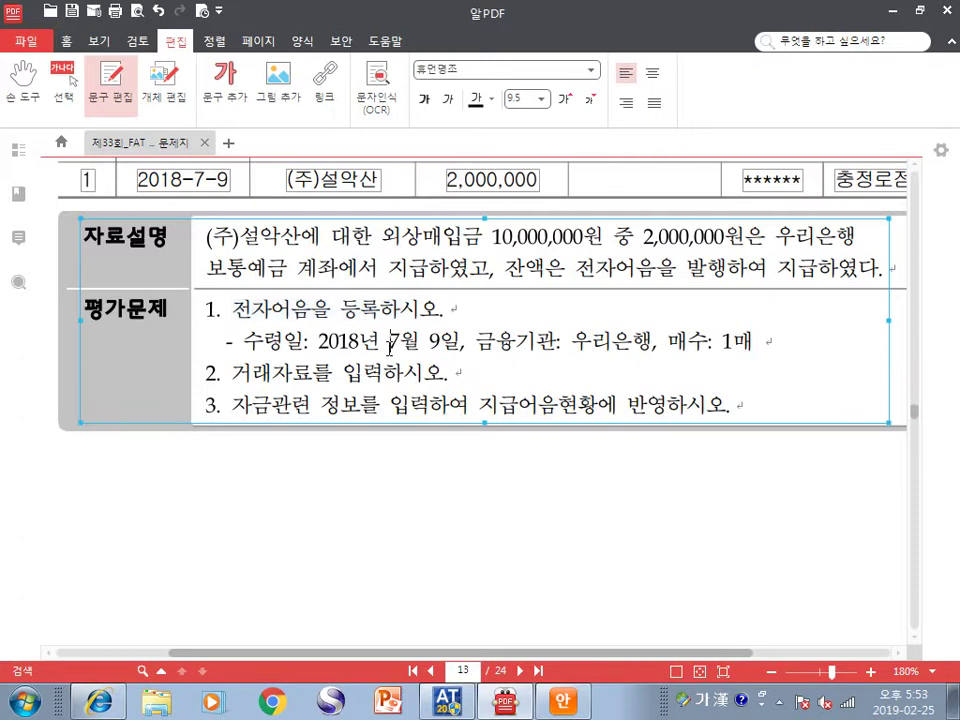
Back in the voucher entry, review the 어음등록 dialog, the 지급어음 line and its note number and maturity date
key("alt+Tab")
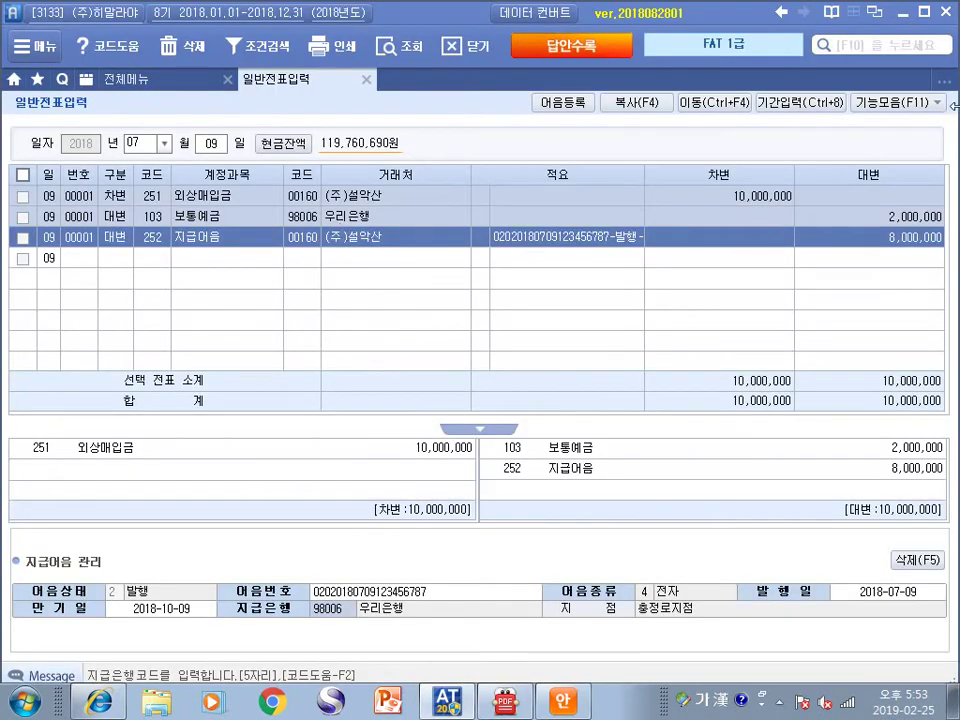
left_click(924, 100)
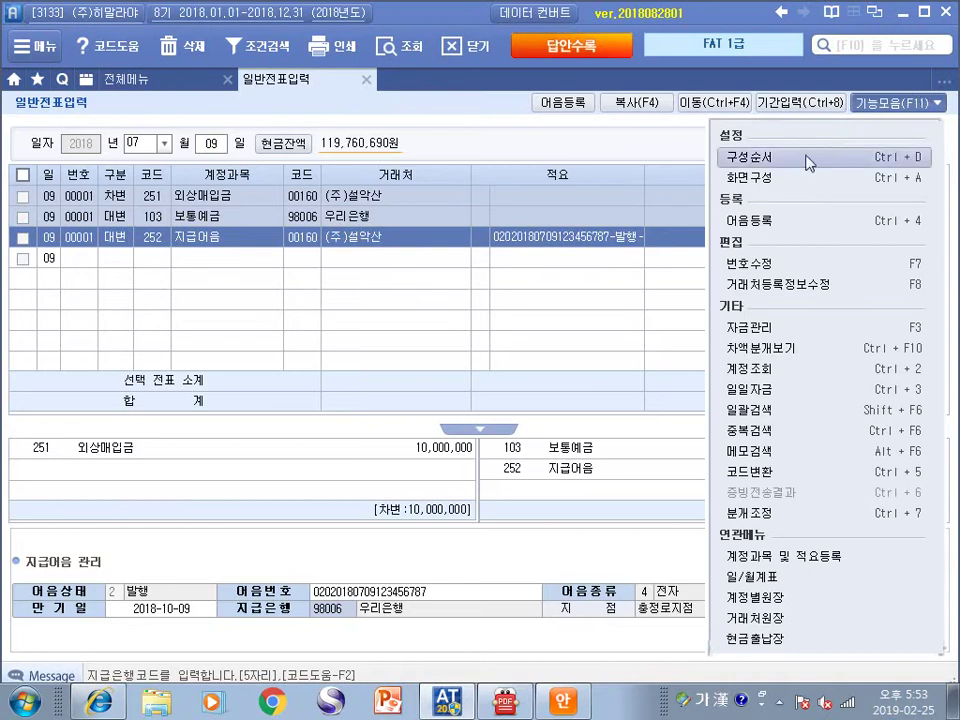
left_click(750, 220)
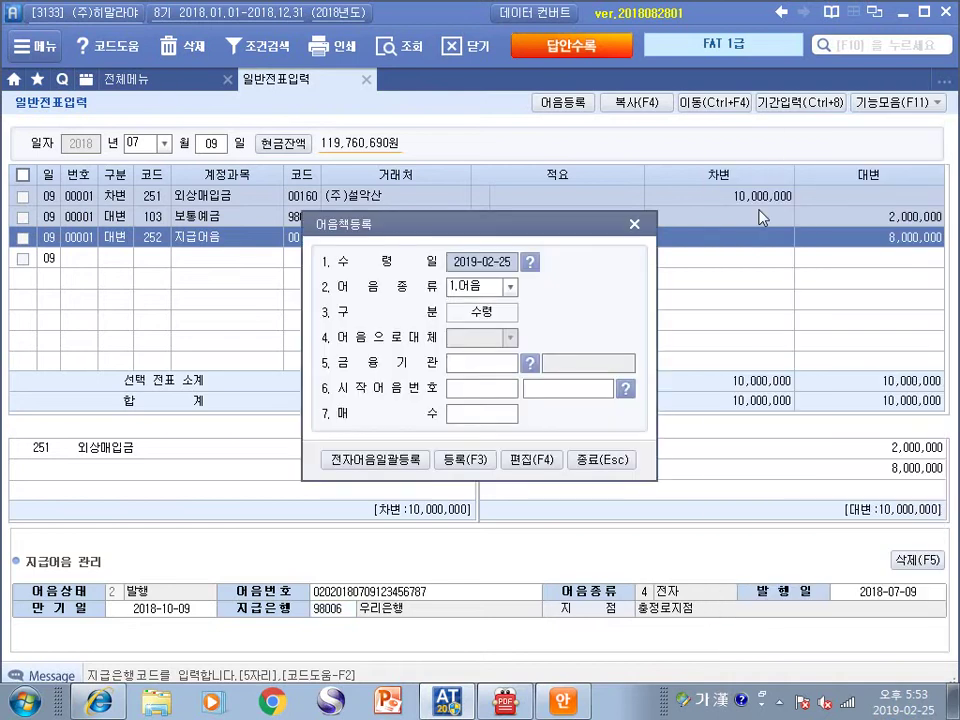
left_click(631, 225)
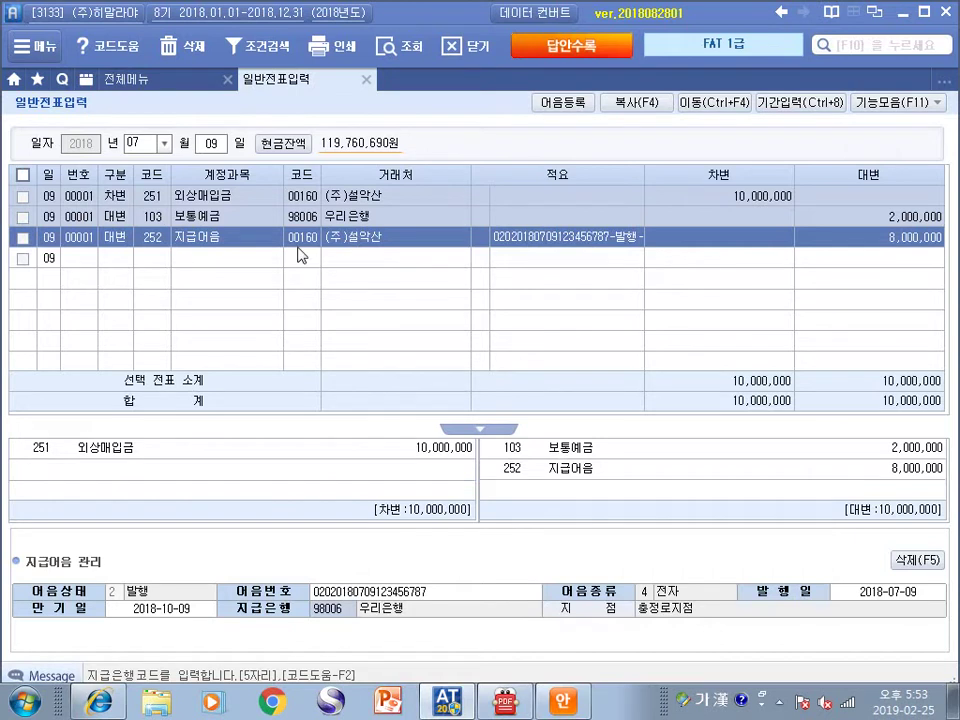
left_click(182, 237)
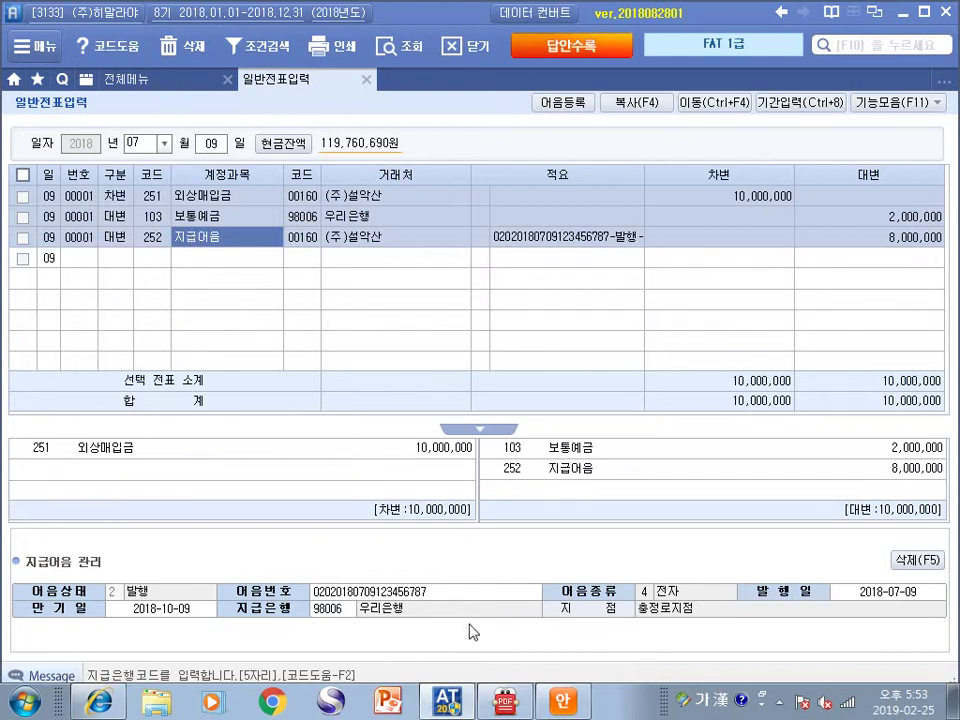
left_click(380, 590)
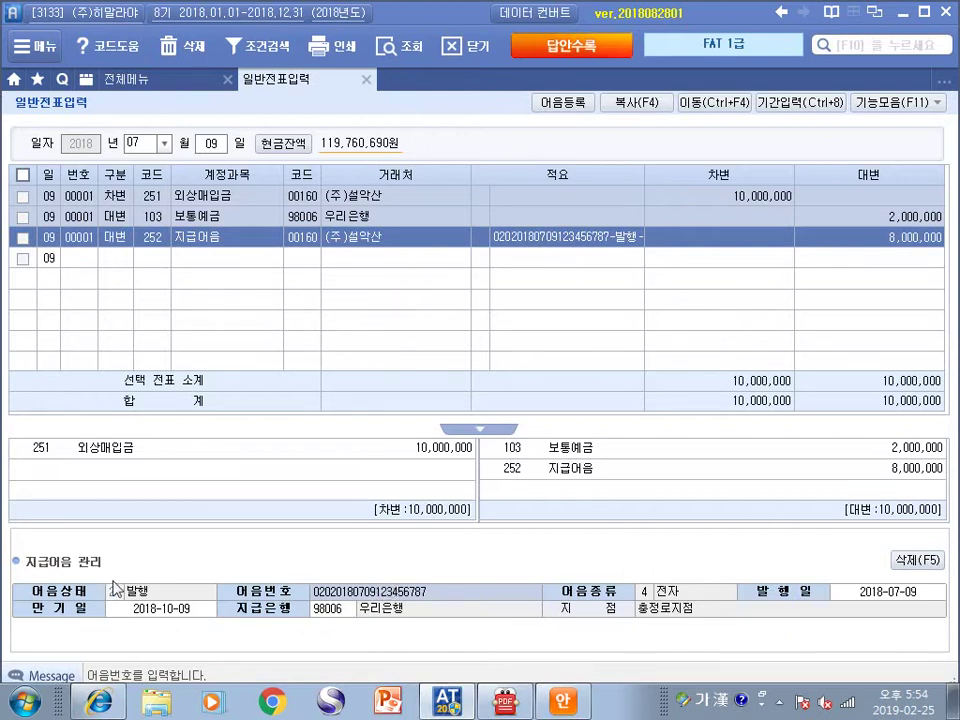
left_click(173, 608)
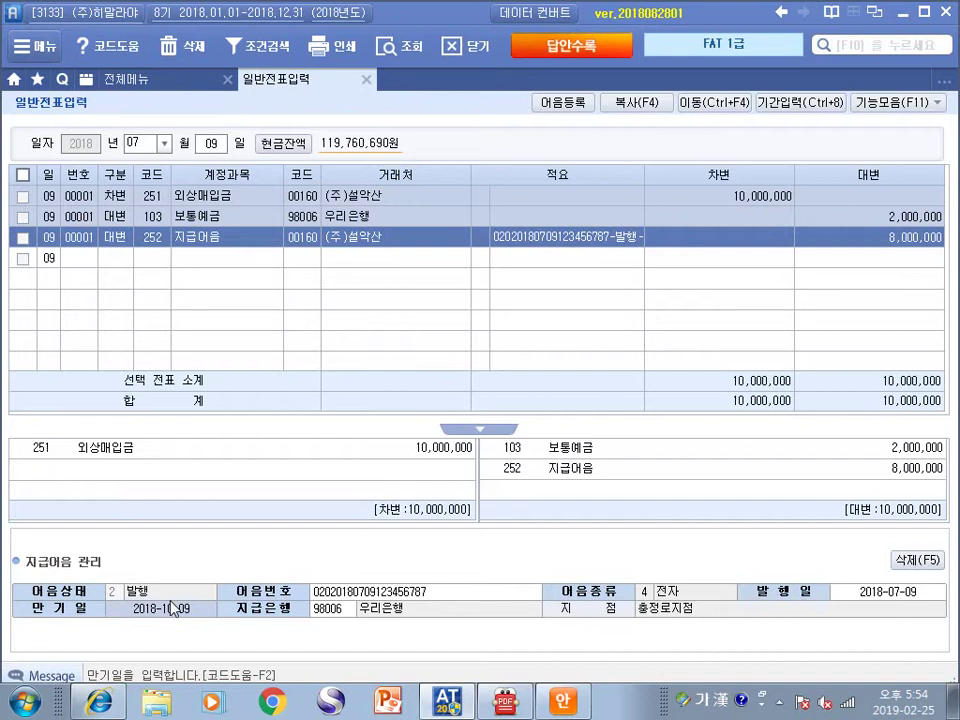
Go to problem 3 in the PDF, 신규매입자산의 고정자산 등록, and find its 거래명세서
key("alt+Tab")
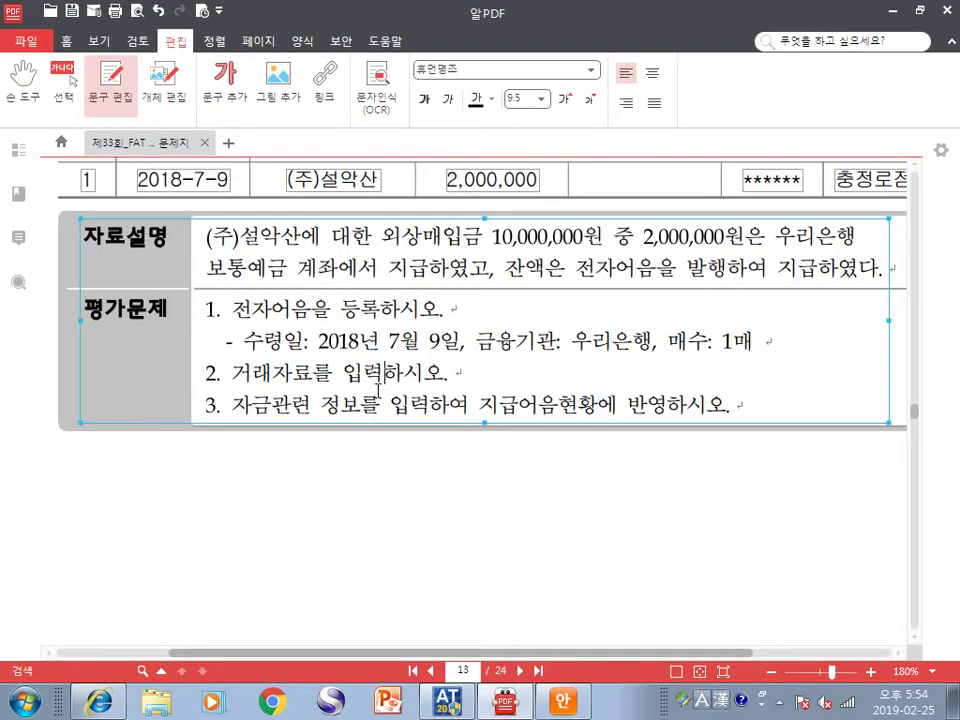
left_click(422, 474)
scroll(429, 467, "down", 5)
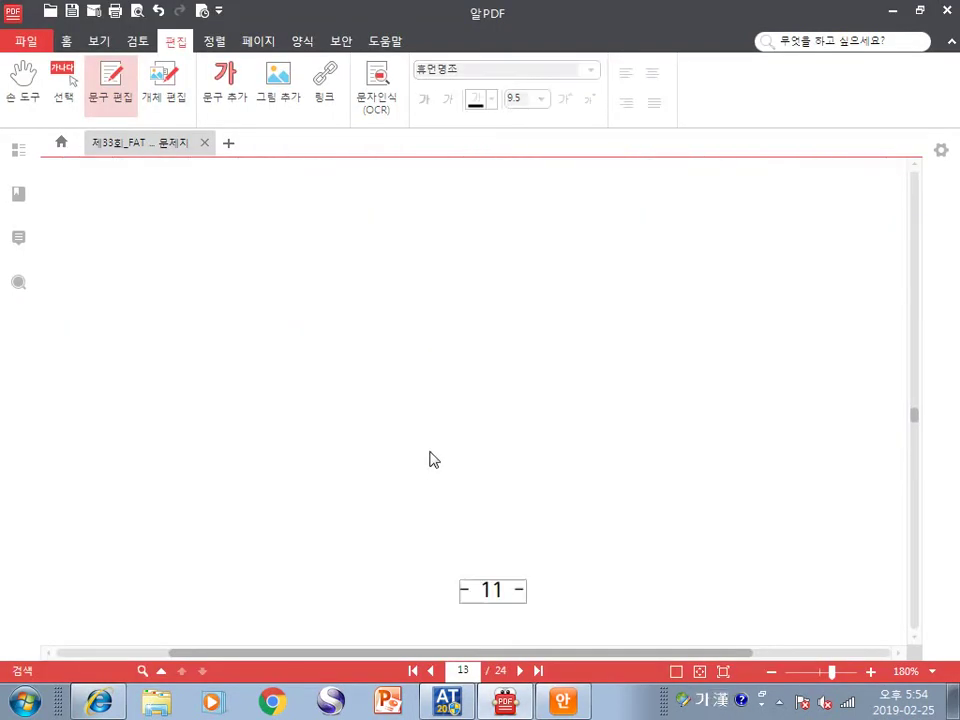
scroll(430, 458, "down", 2)
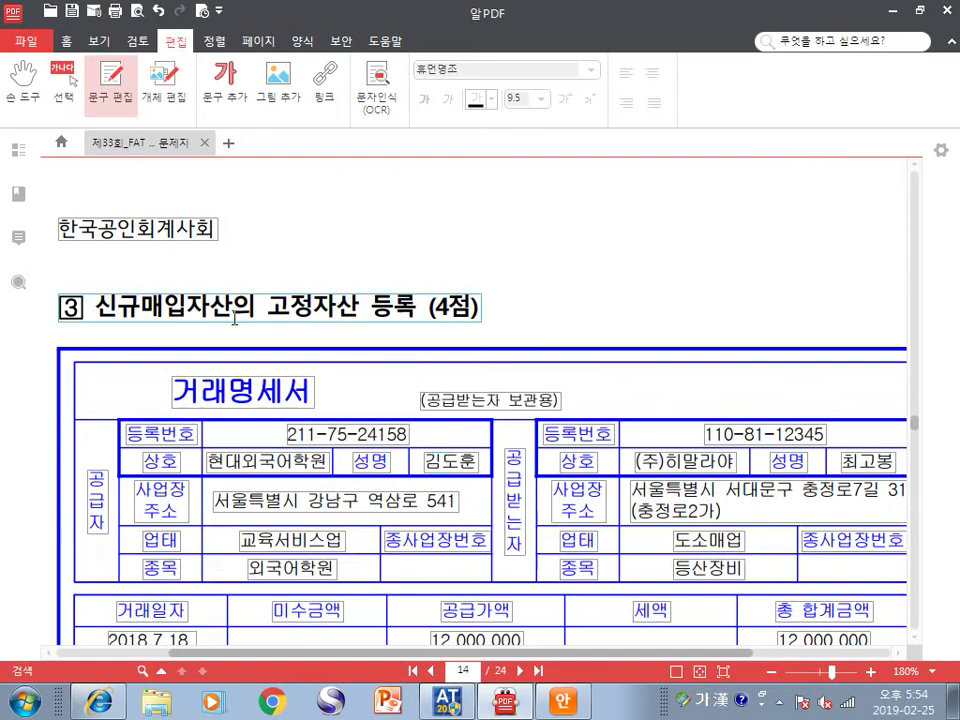
left_click_drag(117, 309, 388, 312)
scroll(390, 310, "down", 2)
left_click_drag(231, 274, 286, 274)
scroll(338, 318, "down", 2)
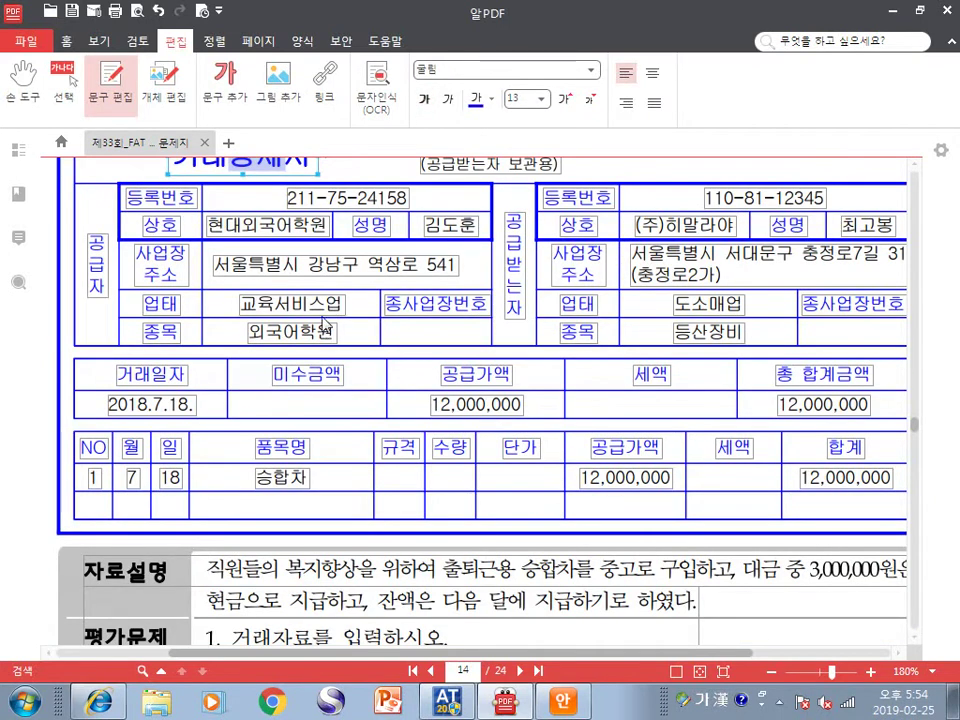
Examine the 거래명세서 for the supplier, the recipient, the item purchased and the supply and total amounts
left_click_drag(209, 226, 296, 226)
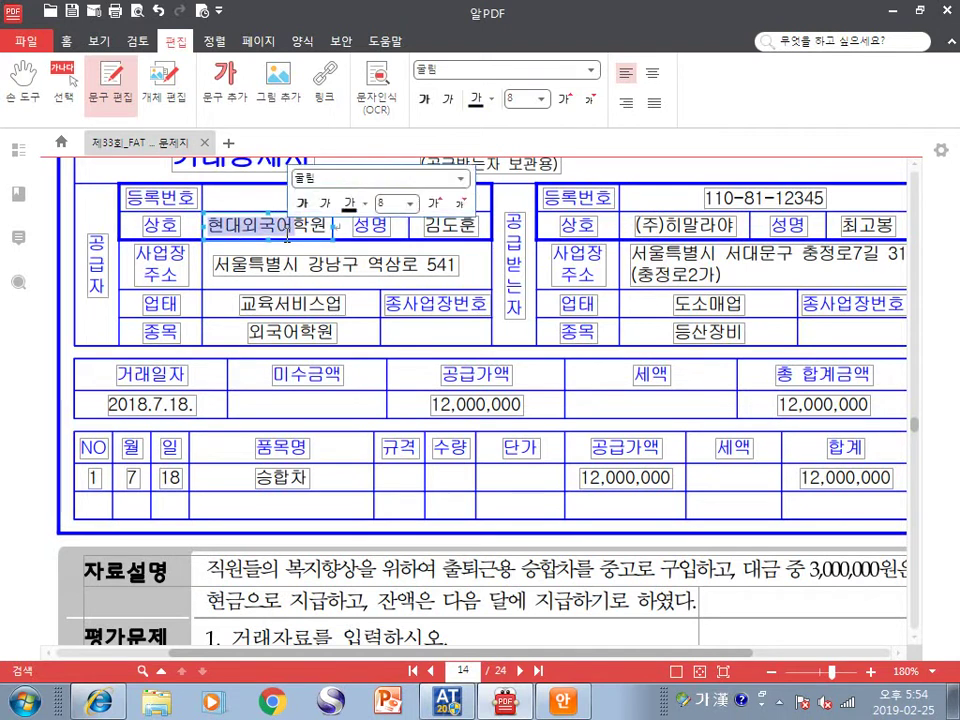
left_click(690, 222)
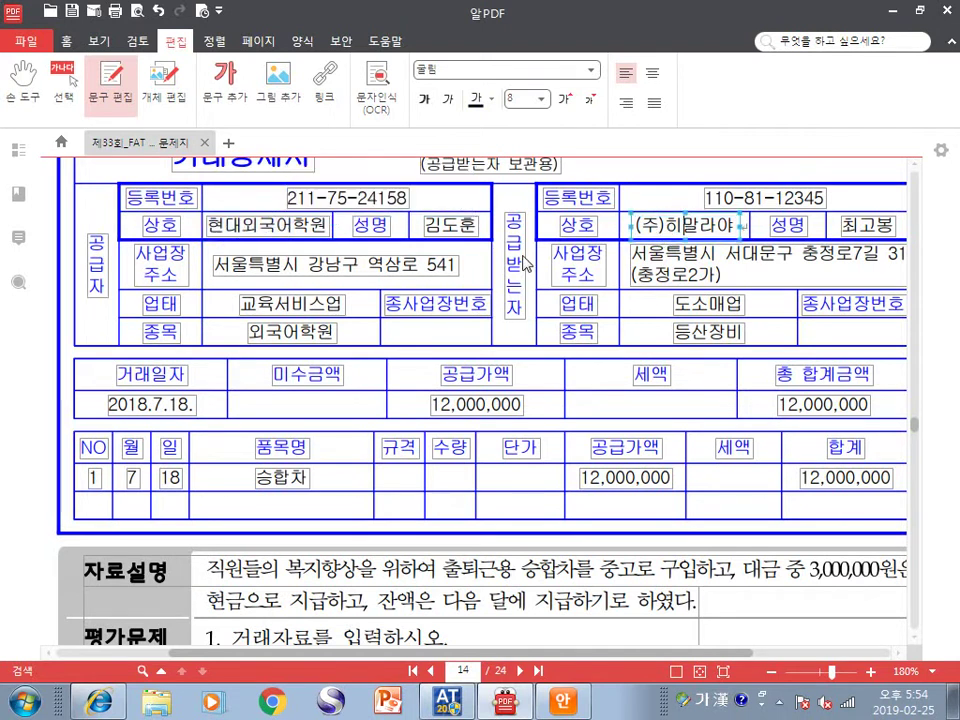
left_click(475, 404)
left_click_drag(433, 405, 507, 407)
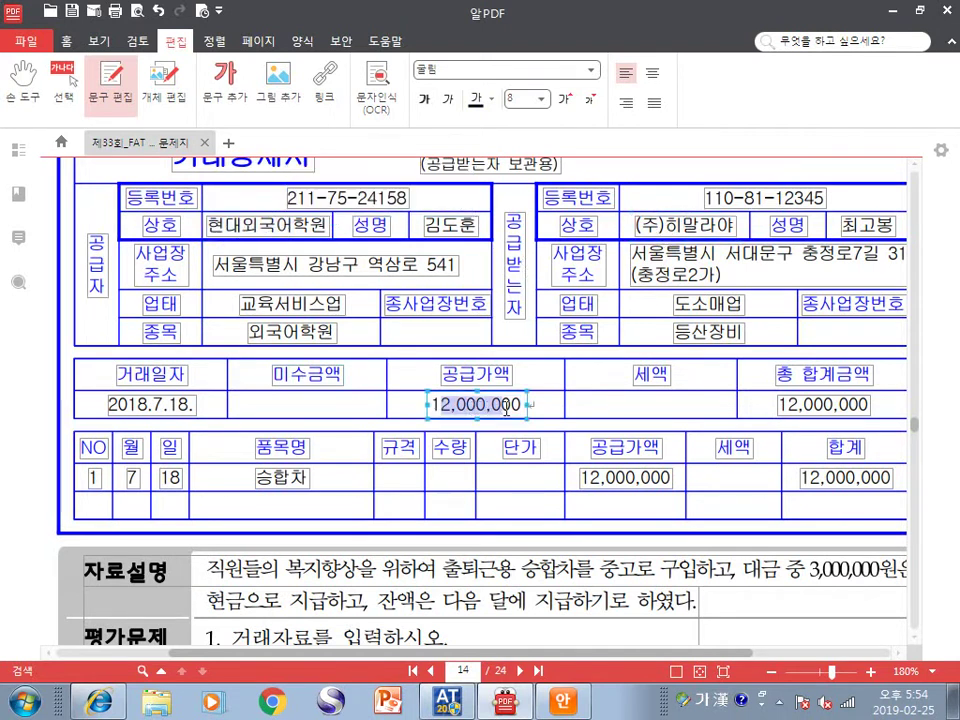
left_click(540, 420)
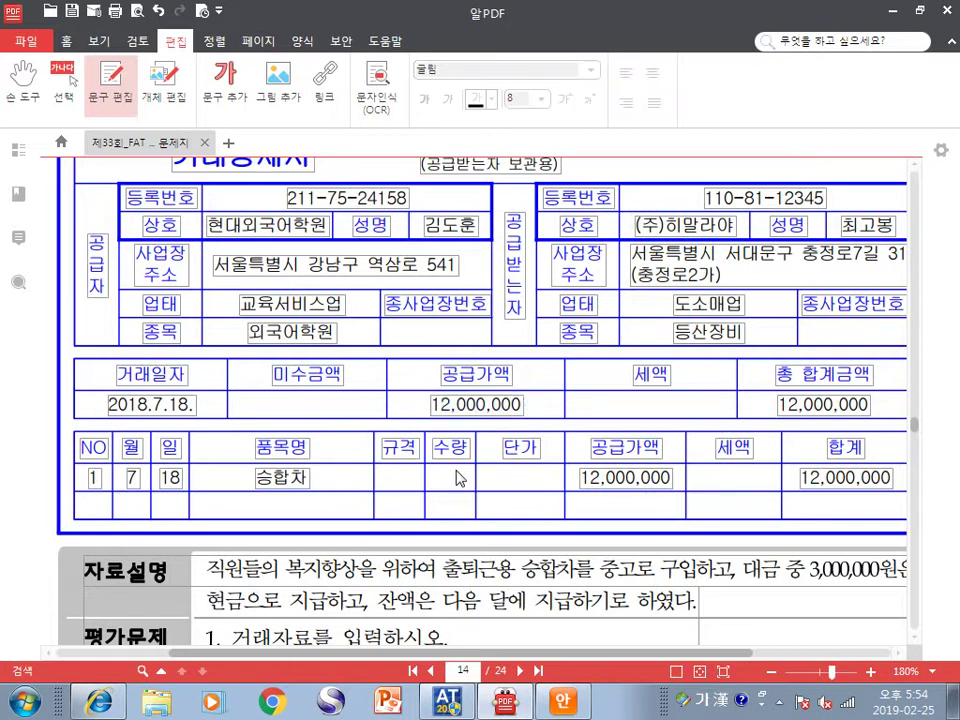
left_click(263, 478)
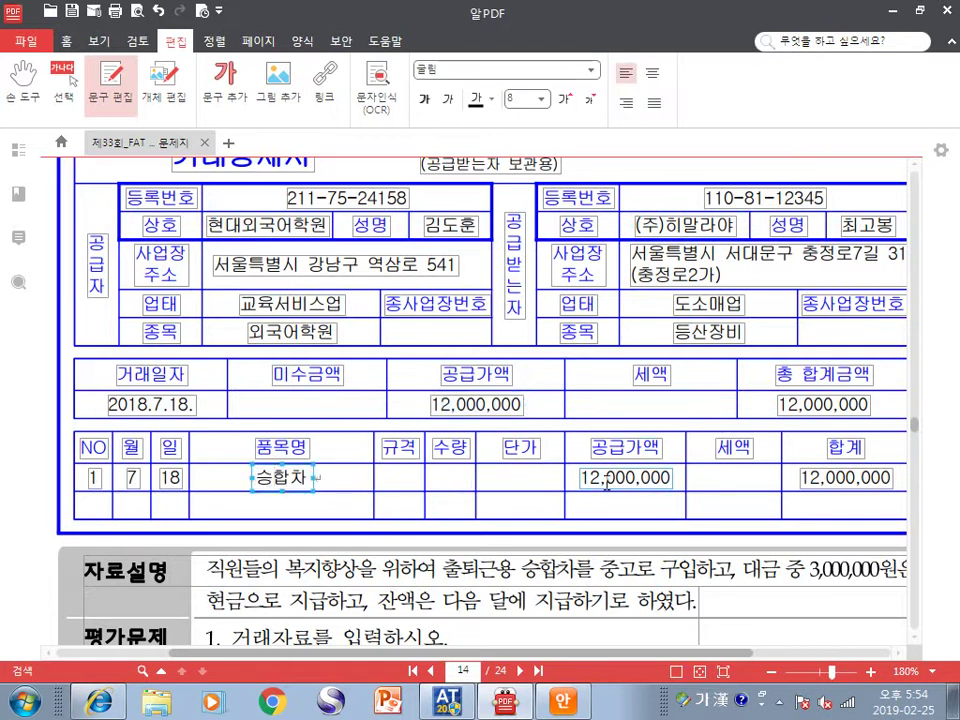
left_click(606, 480)
left_click(845, 478)
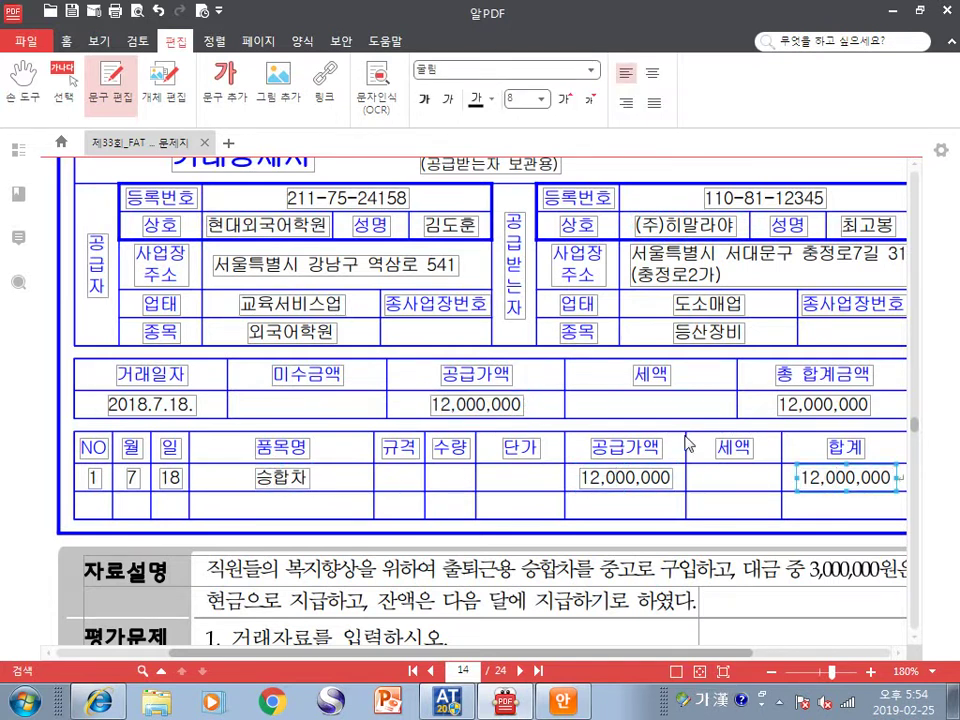
Read problem 3's 자료설명 and 평가문제 for the vehicle's payment terms and the required entries
scroll(686, 444, "down", 2)
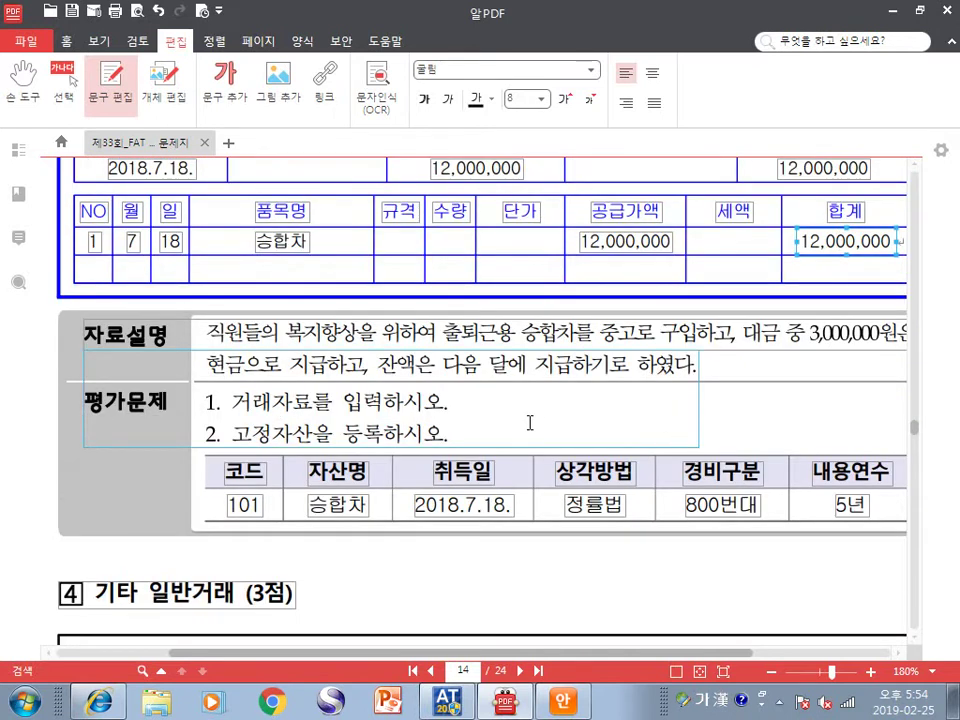
left_click_drag(207, 333, 850, 337)
left_click(513, 335)
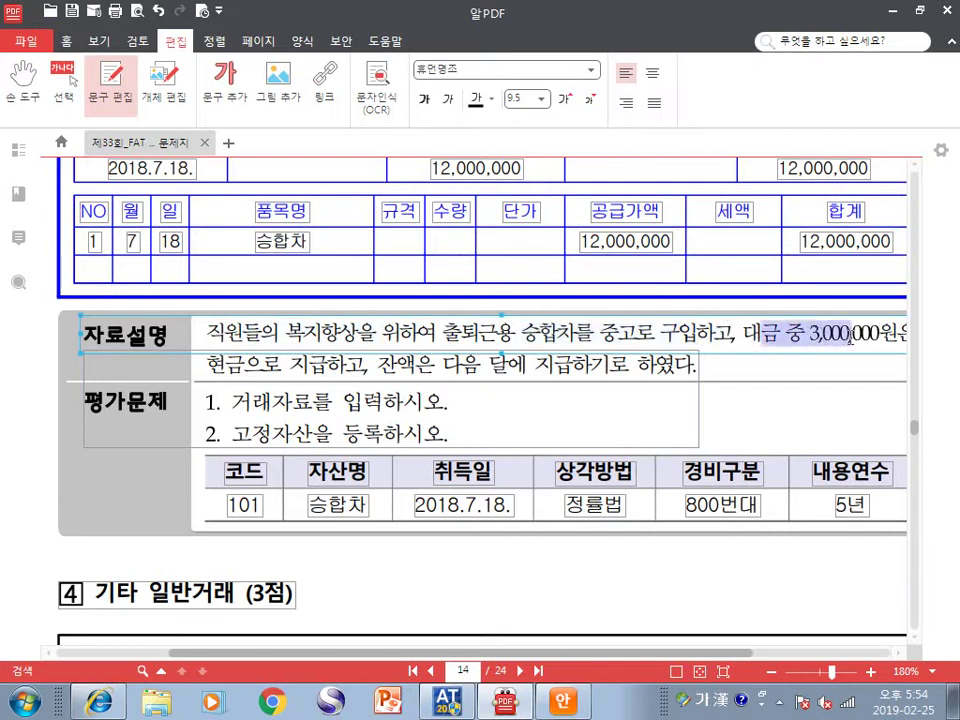
left_click_drag(223, 366, 577, 369)
left_click(255, 400)
left_click_drag(255, 400, 403, 401)
left_click_drag(237, 434, 423, 432)
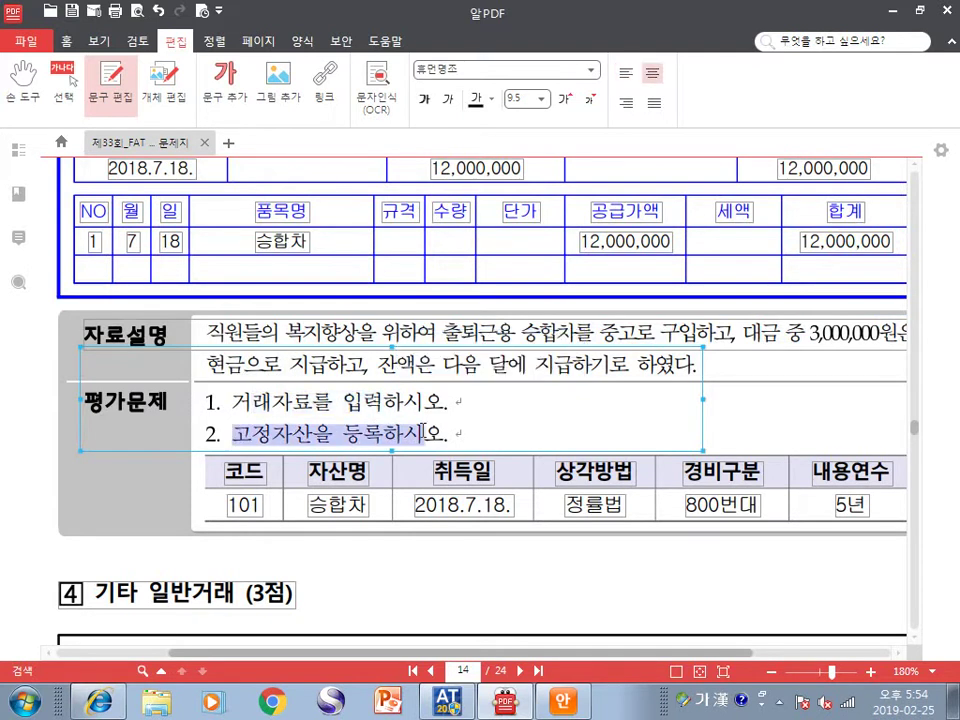
Delete the problem 3 heading and the 한국공인회계사회 header above the 거래명세서 on page 14
scroll(423, 432, "up", 5)
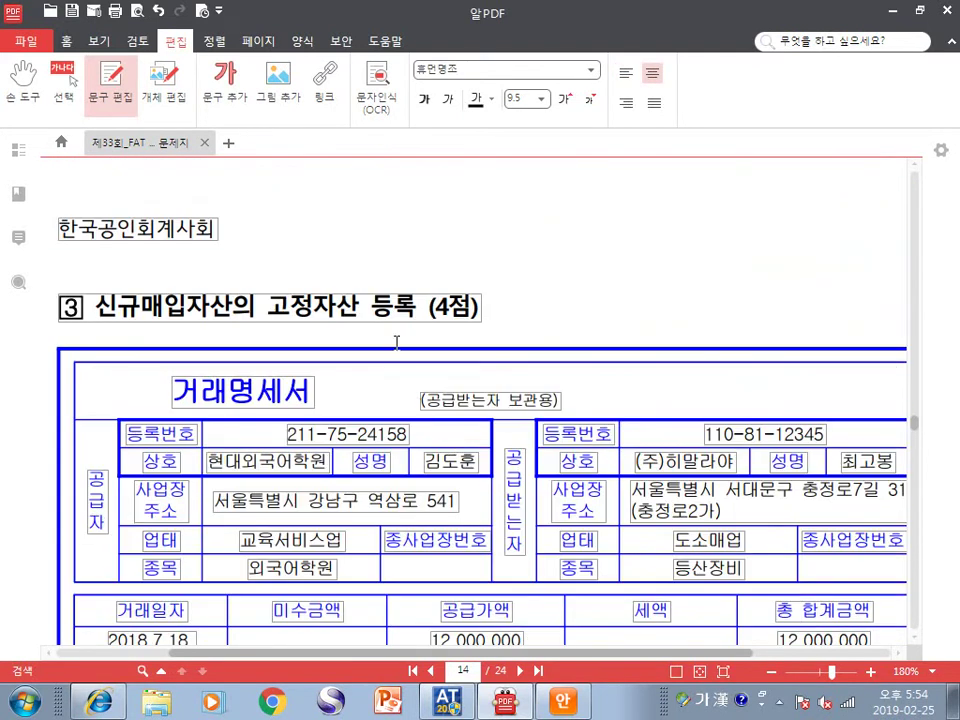
left_click(470, 310)
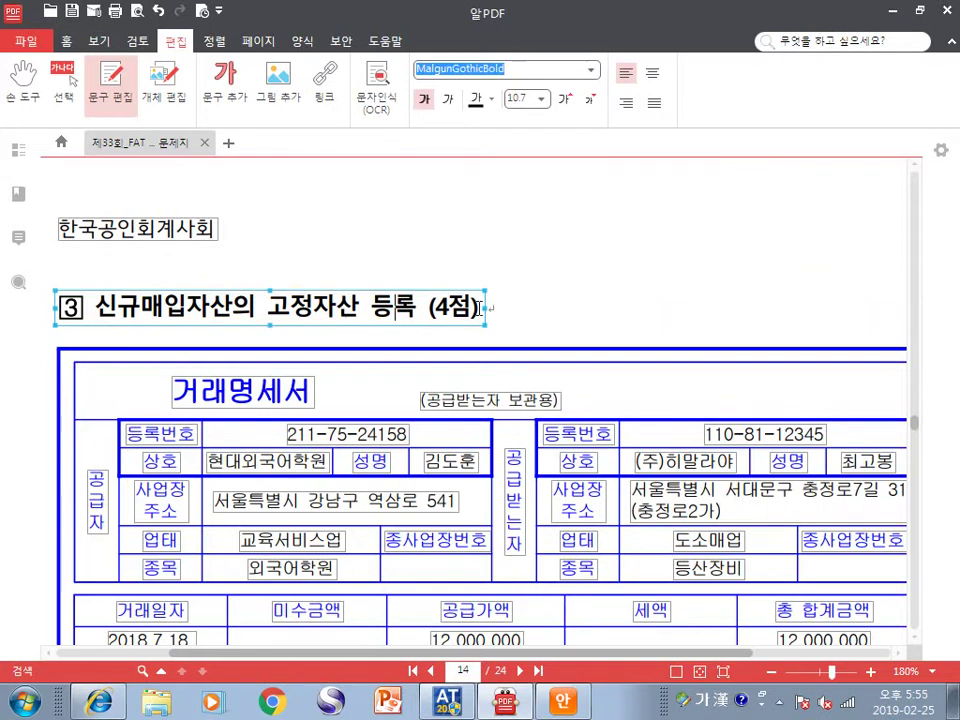
left_click(485, 314)
key("Delete")
left_click(202, 244)
key("Delete")
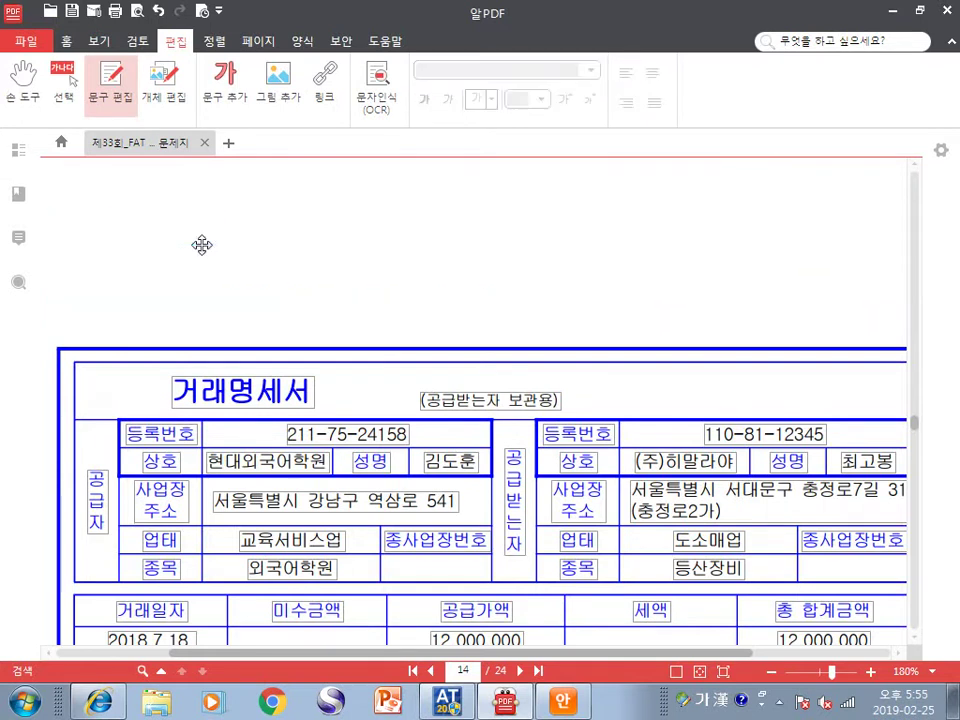
Add a text note in the cleared space above the 거래명세서 reading "차를 사고 돈 주는 내용"
left_click(225, 85)
left_click(109, 219)
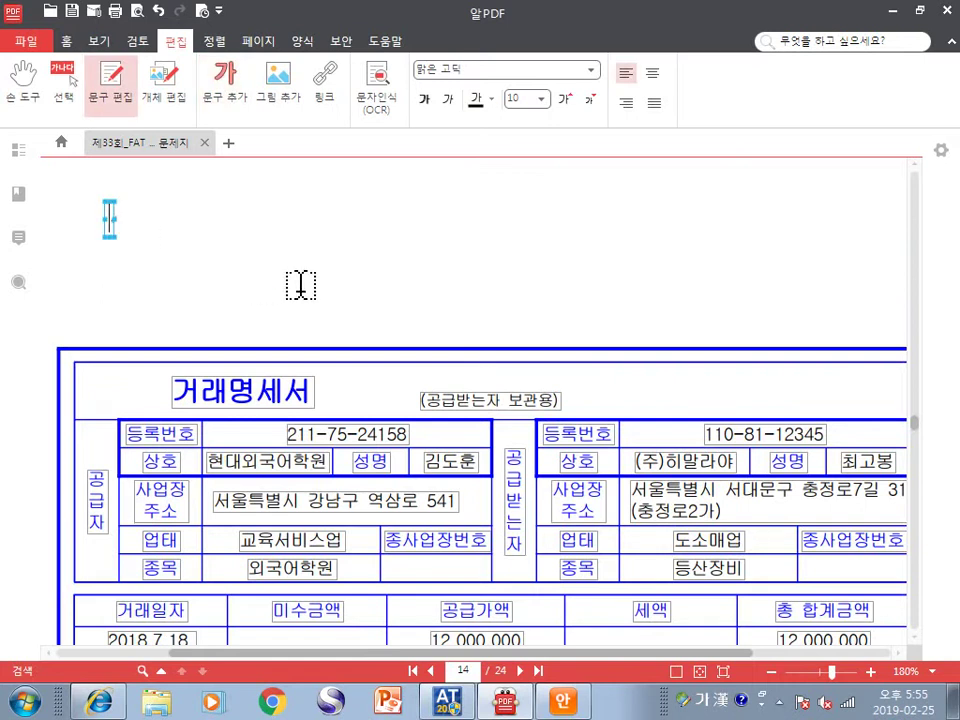
scroll(304, 285, "down", 3)
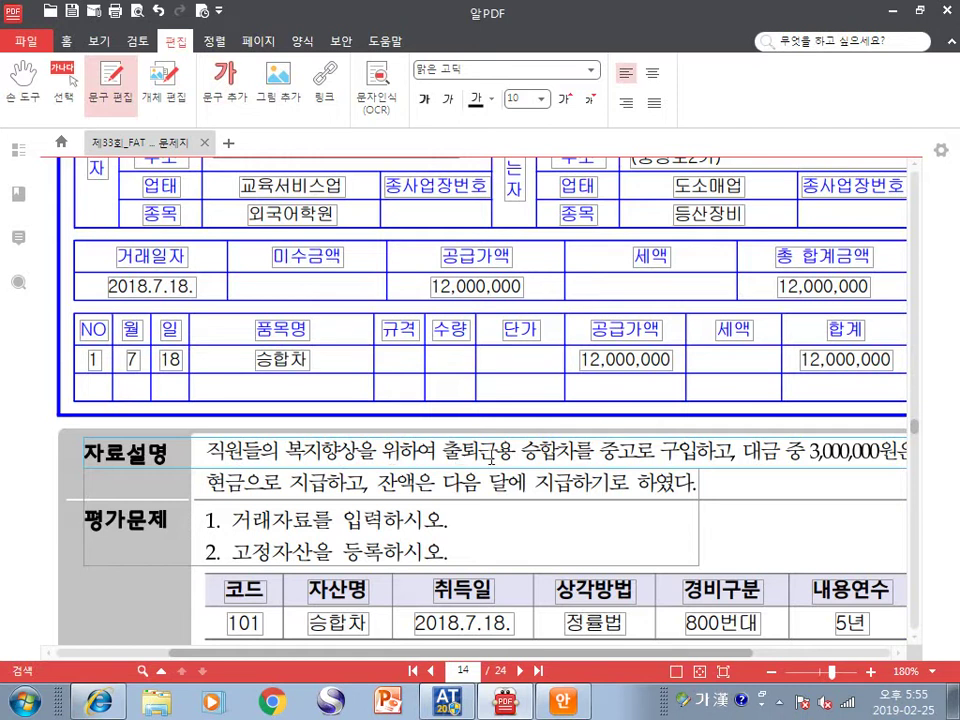
scroll(492, 459, "up", 5)
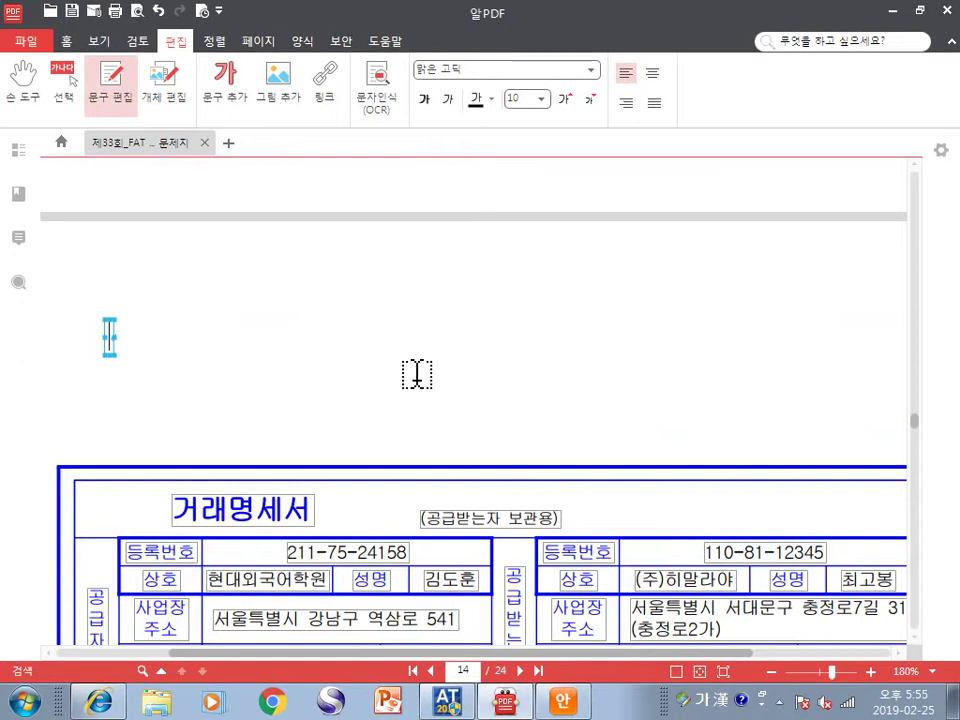
type("차")
type("를 사고")
type(" 돈 주는 ㅐㄴㅇ")
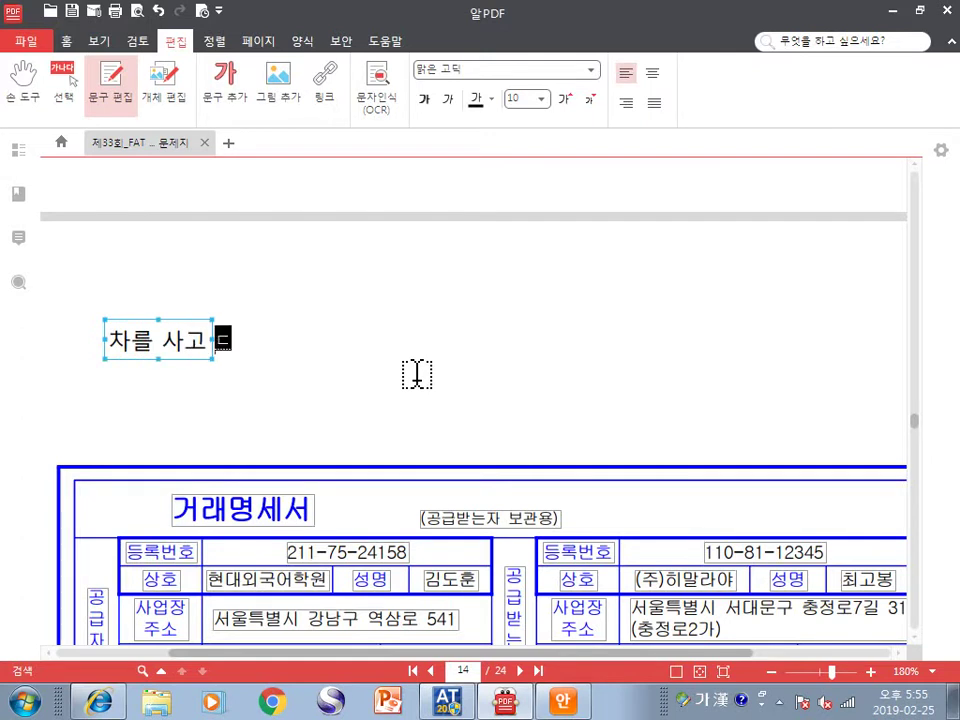
key("BackSpace")
key("BackSpace")
key("BackSpace")
type("내용")
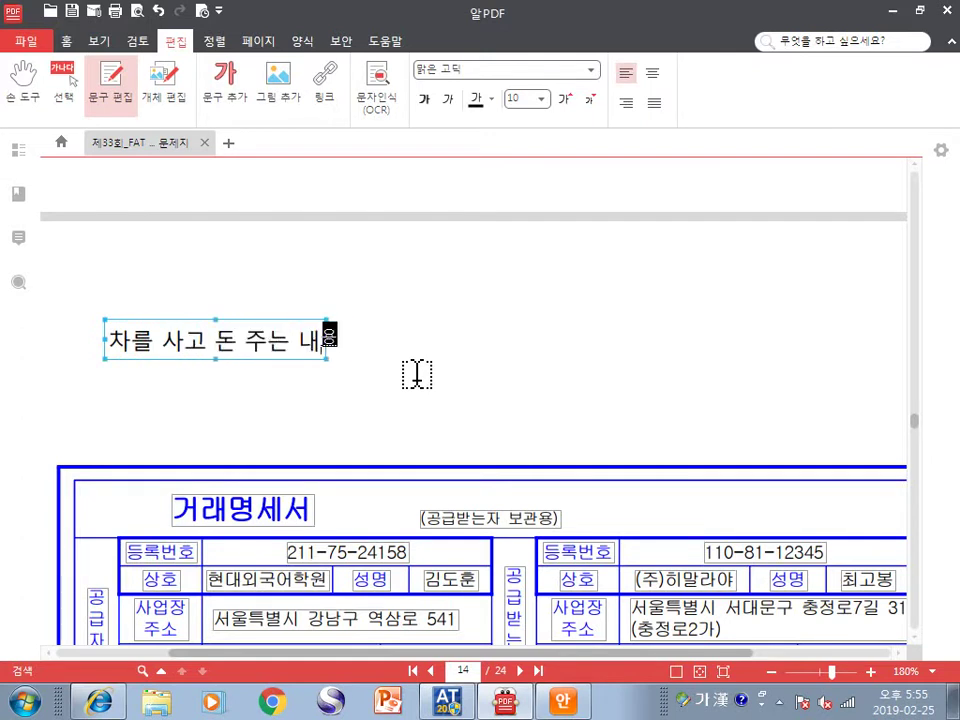
Add a second line to the note reading "차 12++ 사고 3++은 현금으로 주고, 9++은 돈 안주내용"
key("Return")
type("차 1")
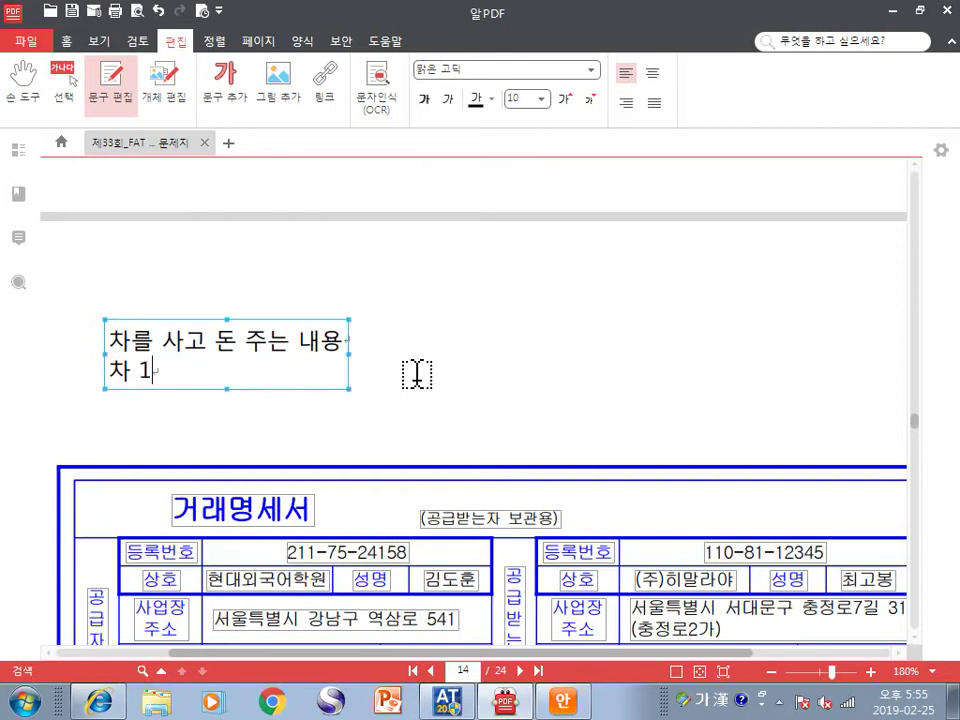
type("2++ 사고")
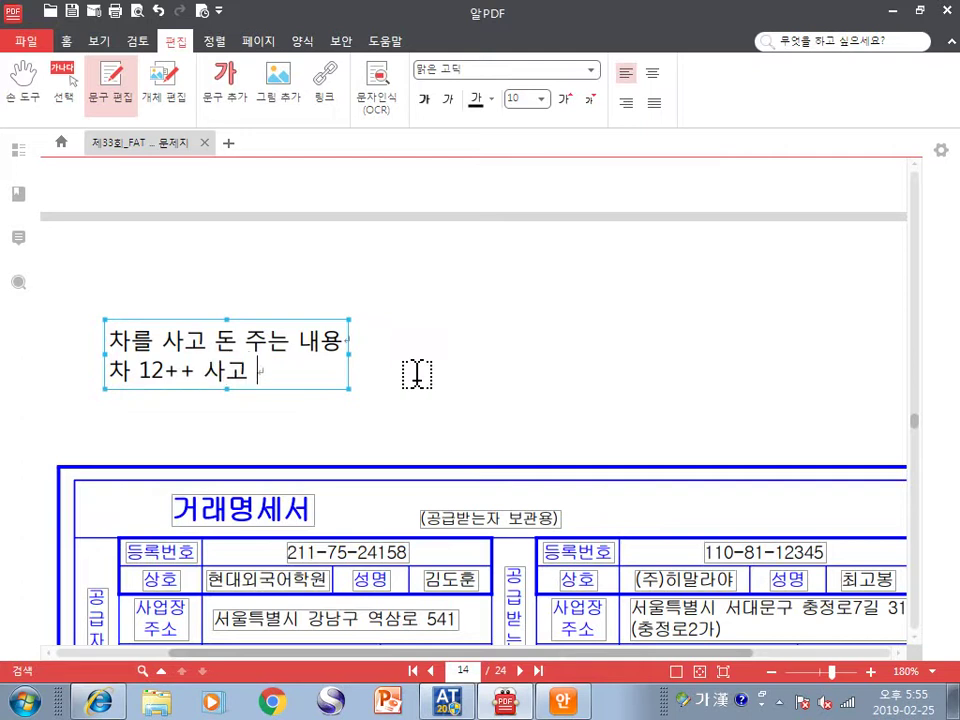
scroll(415, 373, "down", 5)
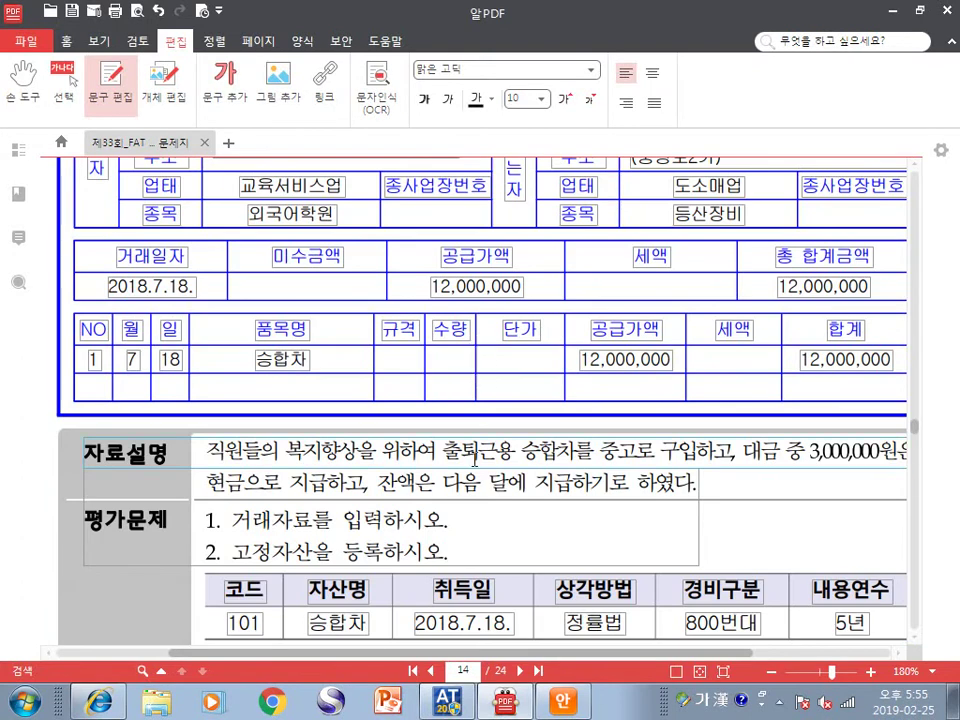
scroll(472, 360, "up", 5)
type("3++으")
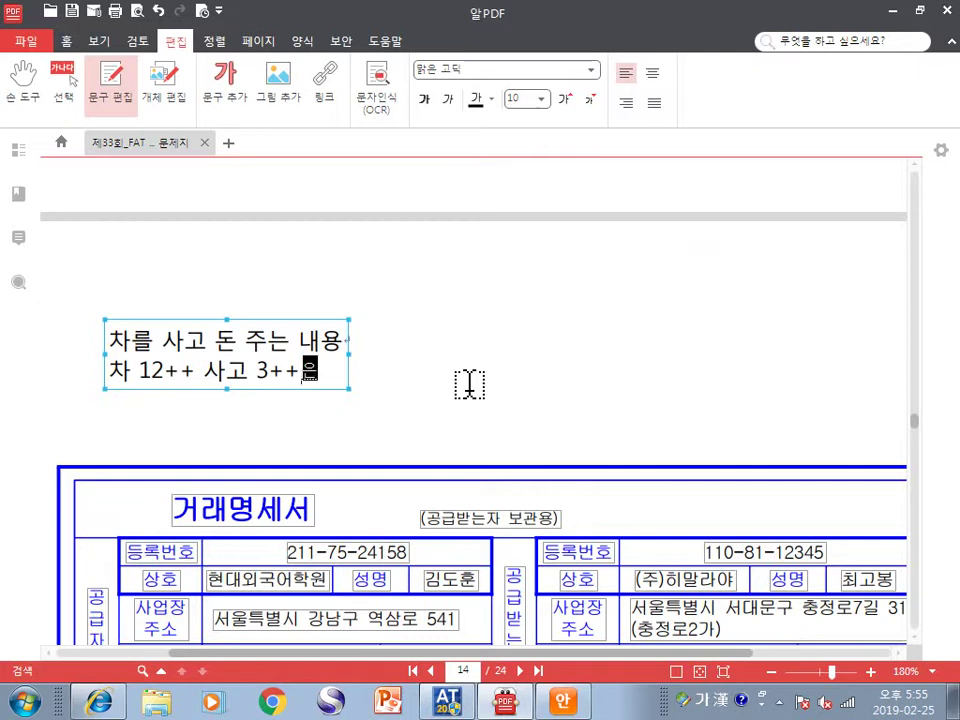
scroll(469, 384, "down", 5)
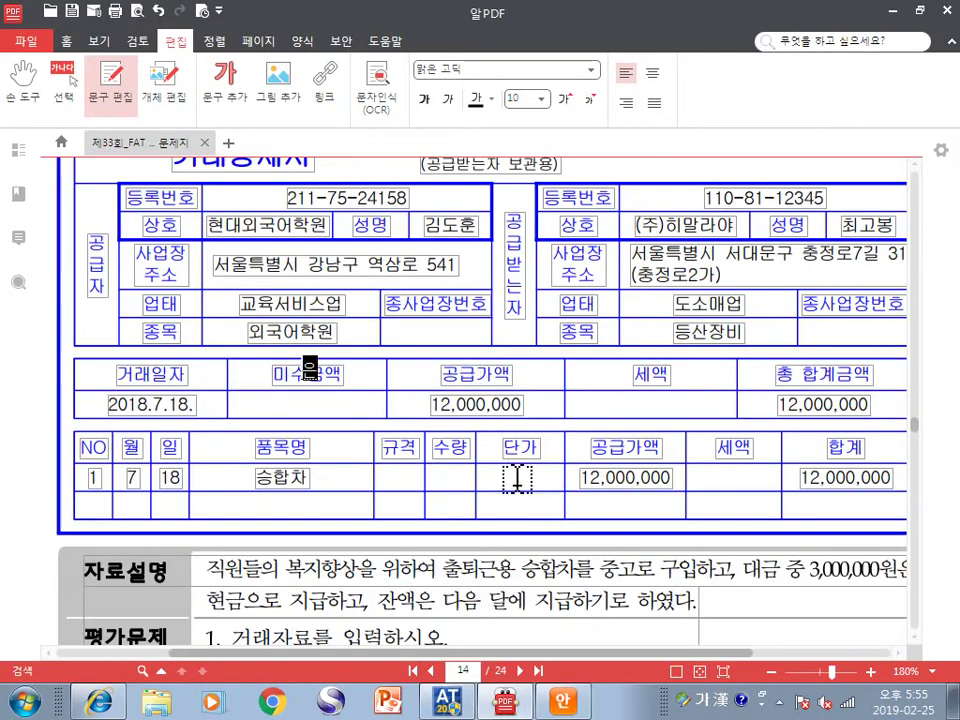
scroll(517, 478, "up", 5)
type("현금으로 주")
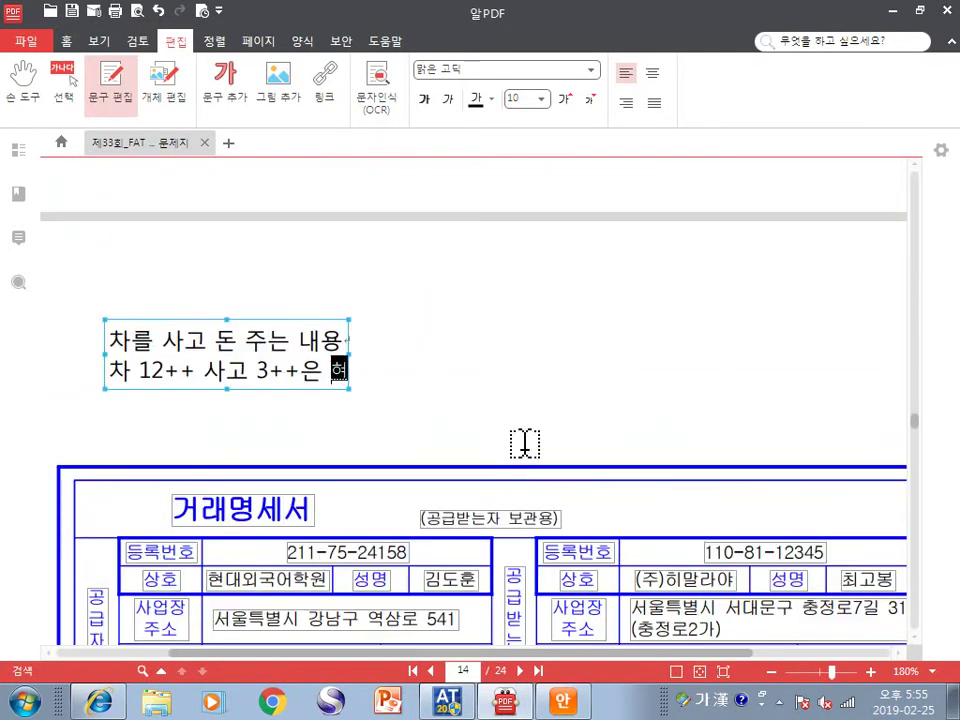
type("고")
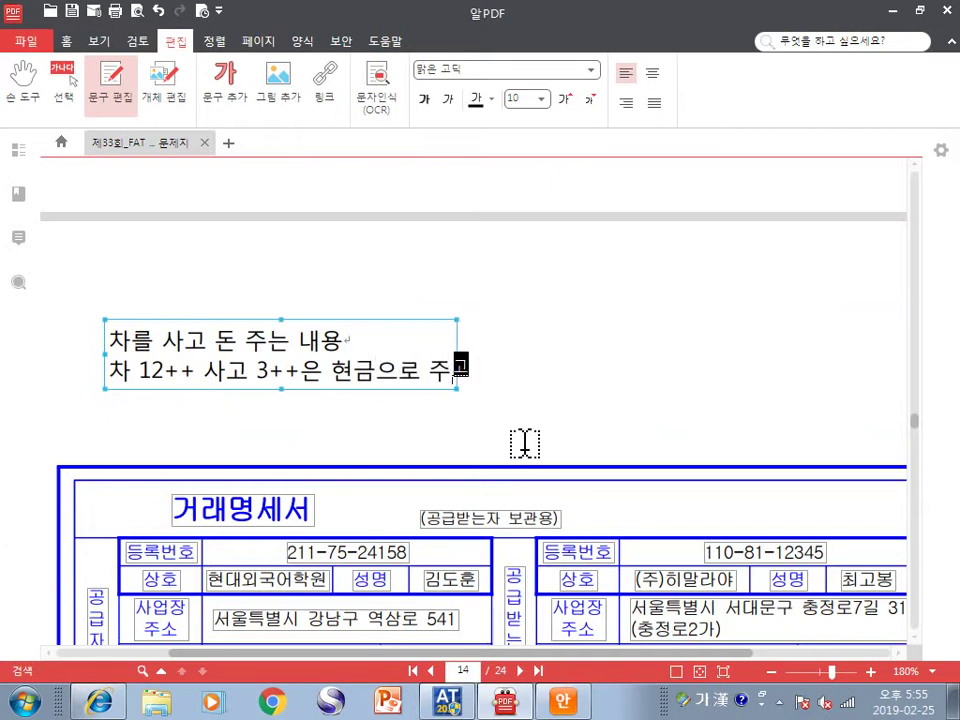
type(",")
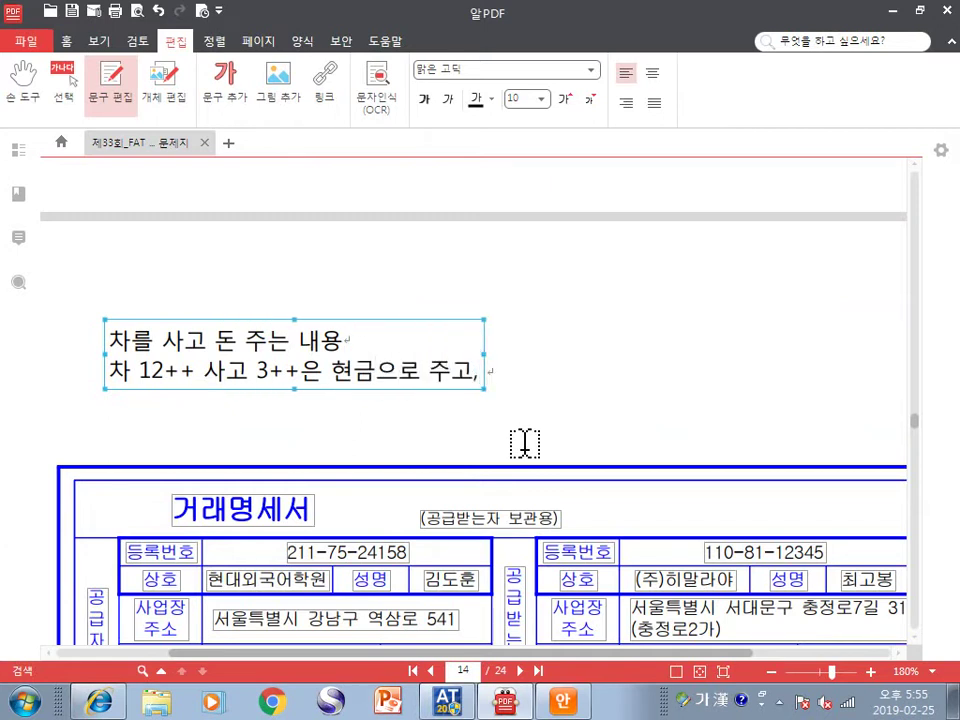
type(" 9++ㅇ")
type("은 돈 아")
type("ㄴ주내")
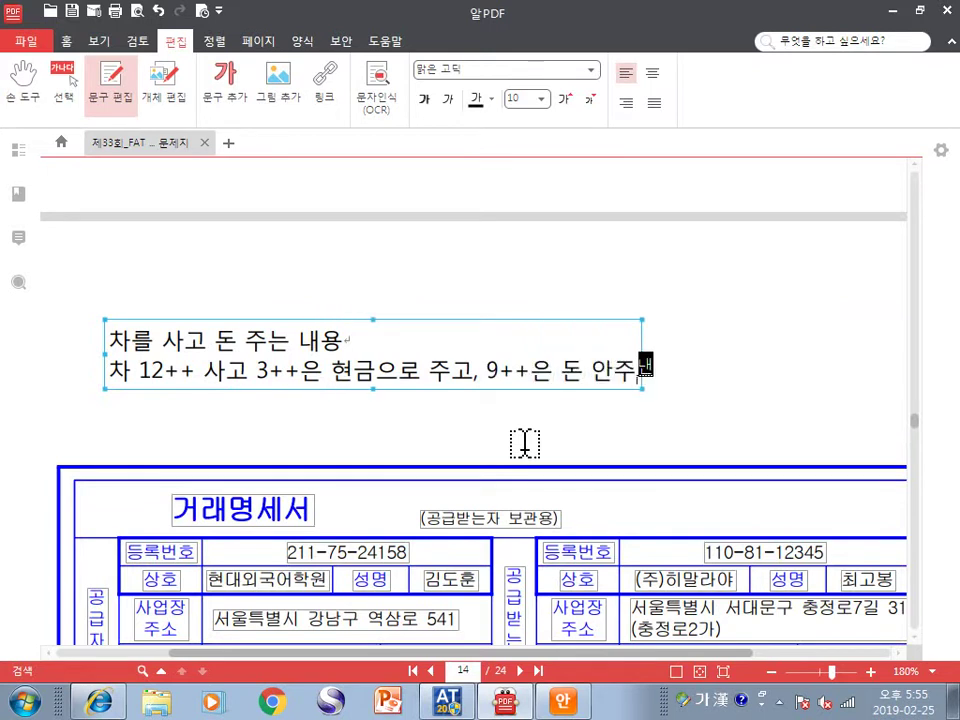
type("용")
Start the journal entry on a third line of the note with "차량운반구 12++" and "현금 3++"
key("Return")
type("차량우")
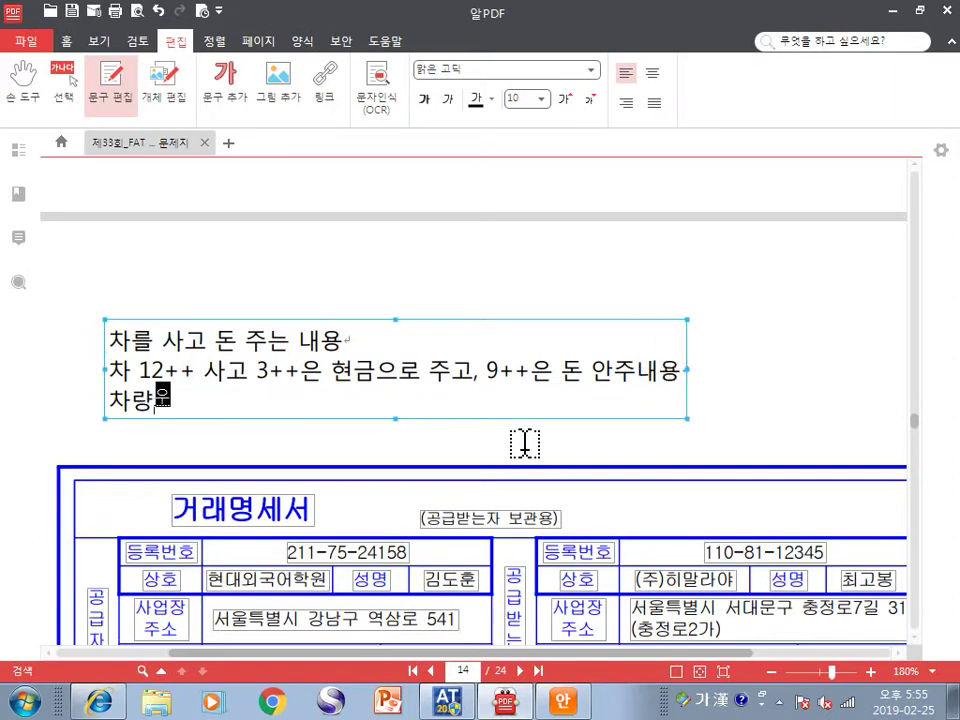
type("ㄴ반구 ")
type("12++ ")
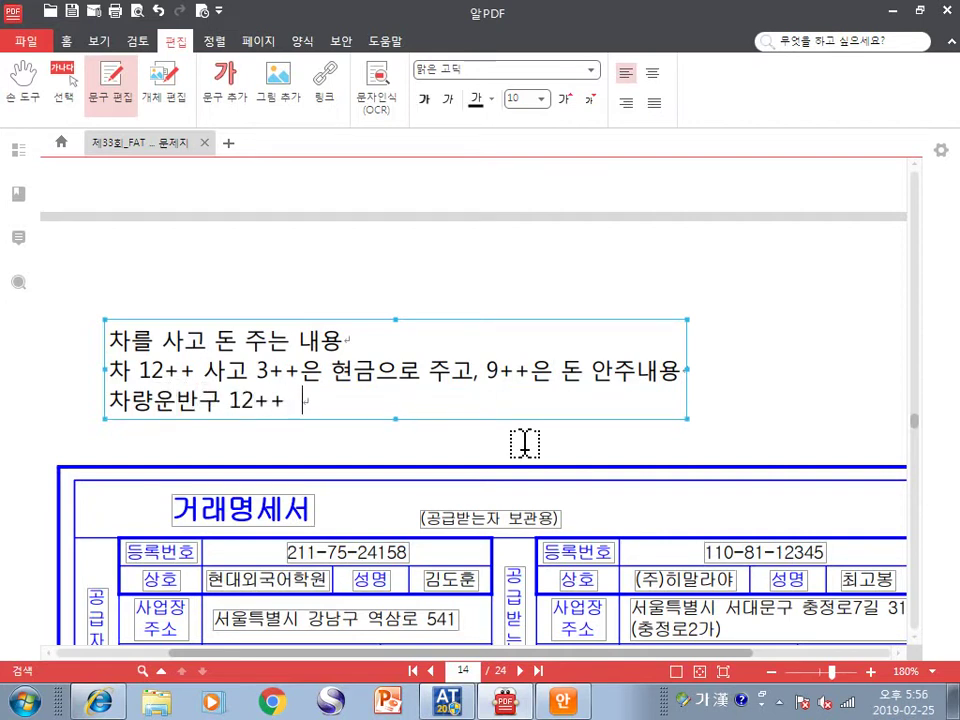
type("현금 ")
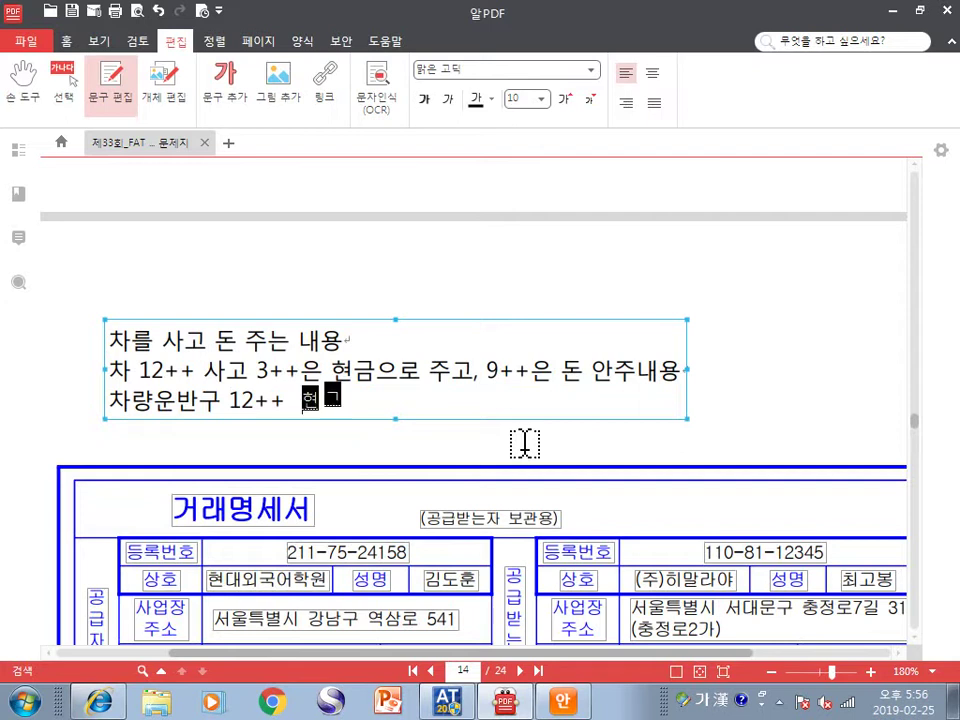
type("3++")
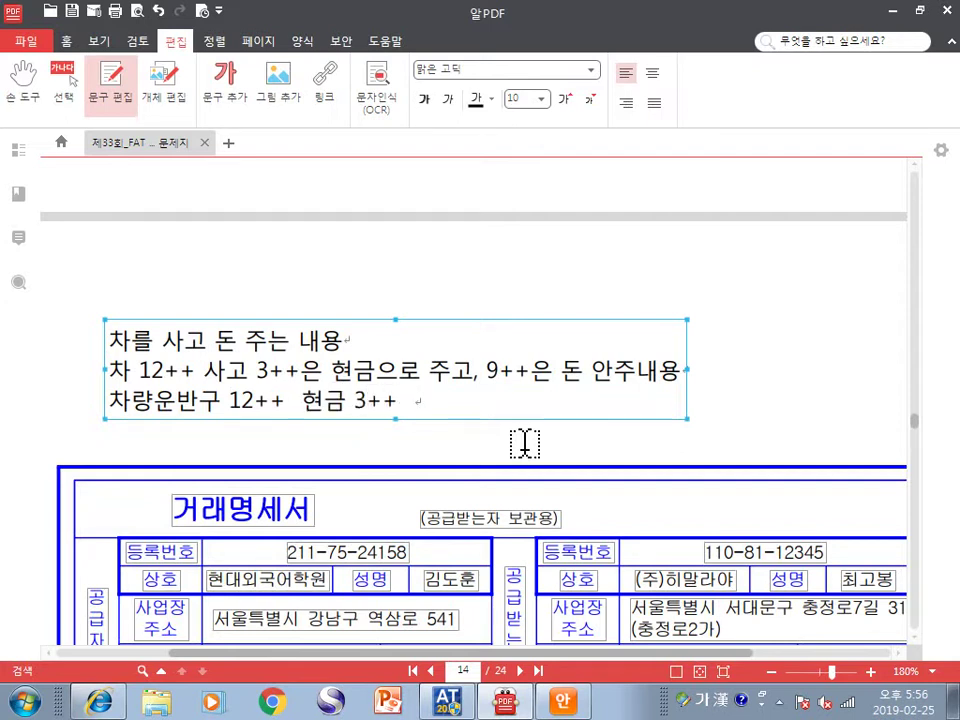
Colour the words "돈 안주내용" in the note's second line red
left_click_drag(562, 371, 677, 380)
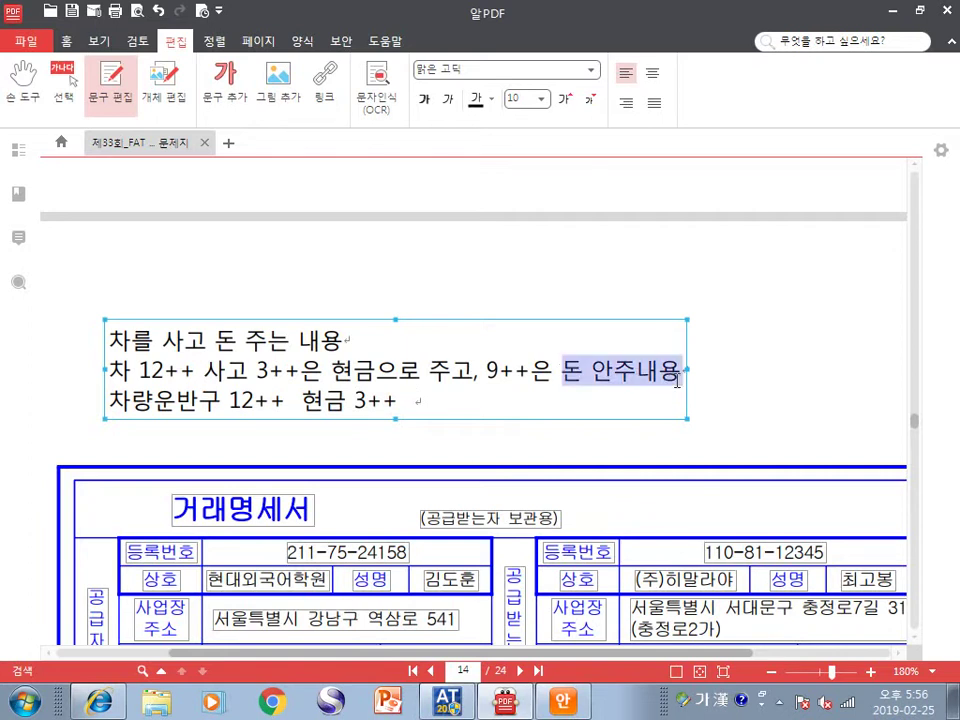
left_click(490, 98)
left_click(490, 245)
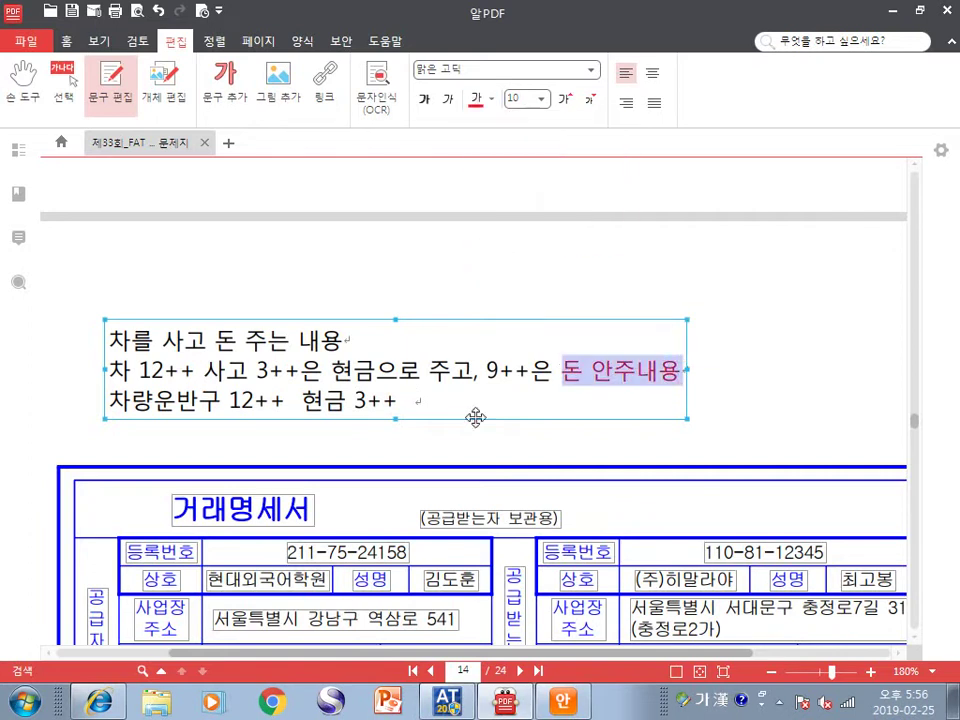
left_click(474, 402)
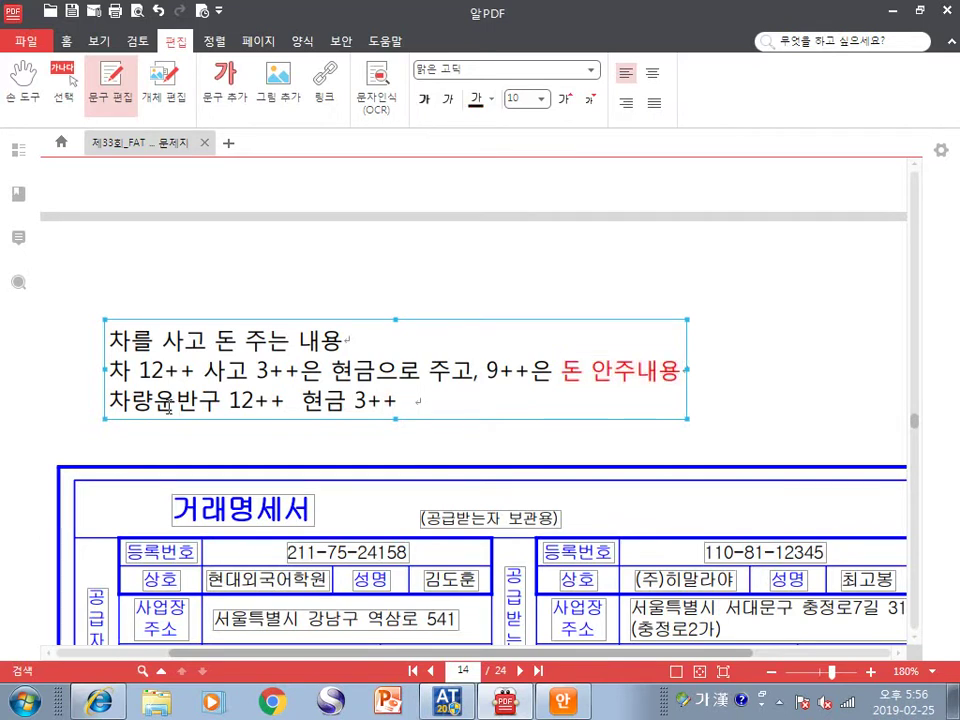
Append "미지급금 9++" to the end of the journal entry line, after "현금 3++"
left_click_drag(110, 402, 216, 410)
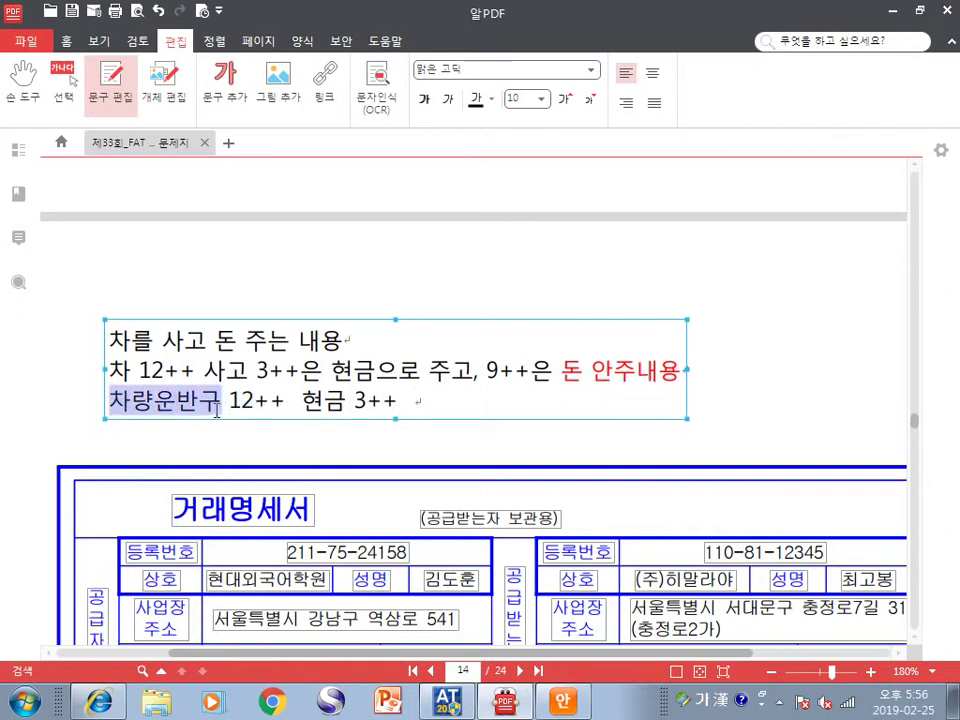
left_click(423, 404)
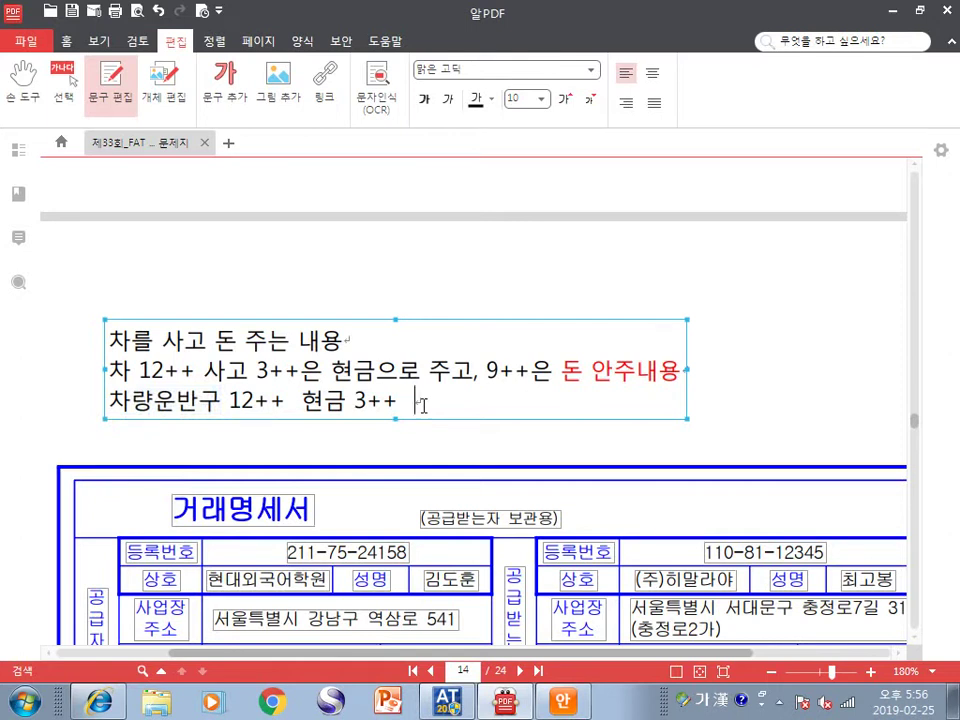
type("미지")
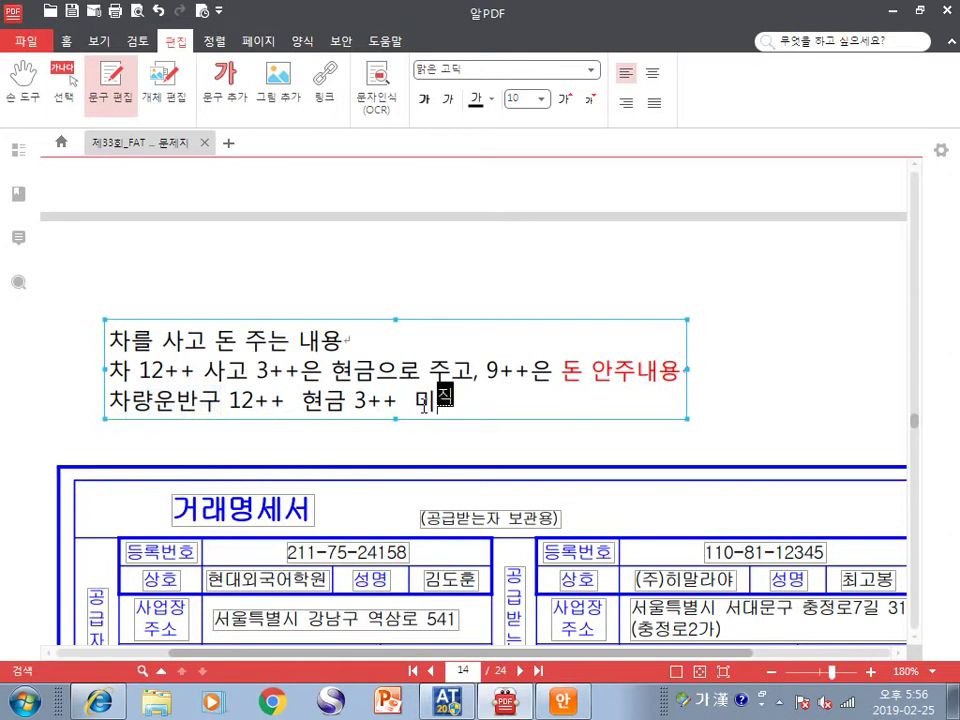
type("급금 9++")
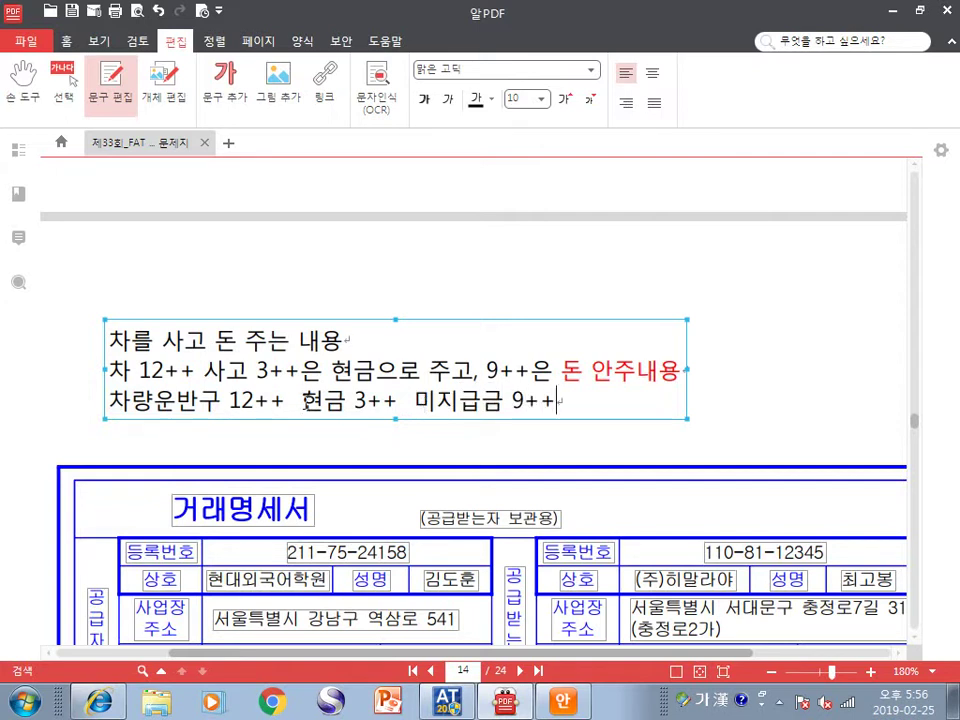
Insert a "/" between "차량운반구 12++" and "현금 3++" to separate debit from credit
left_click_drag(303, 401, 583, 389)
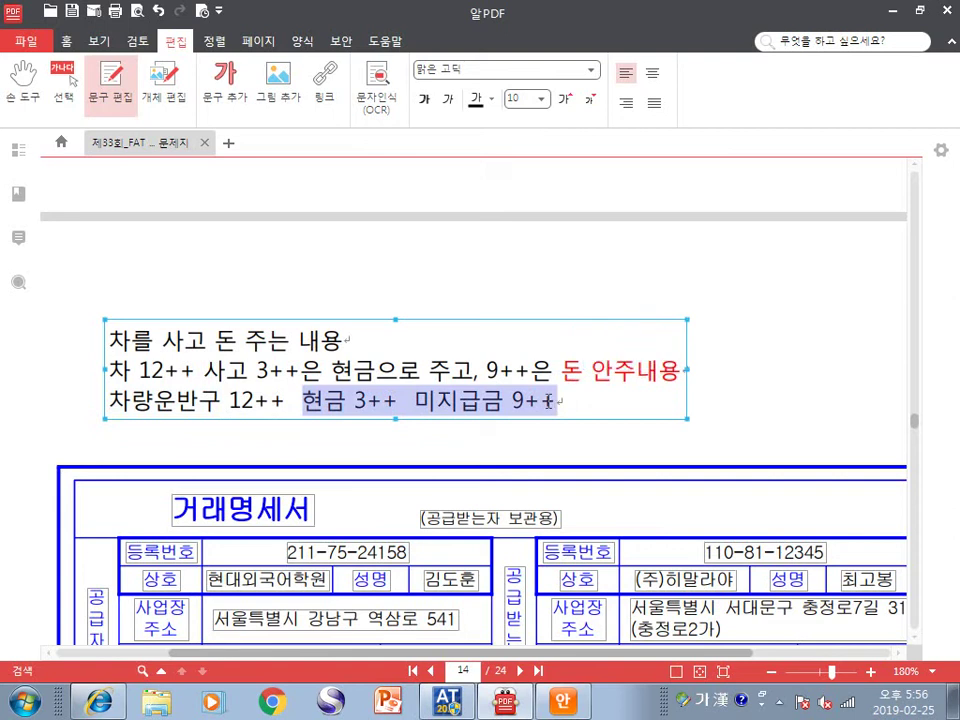
left_click(395, 401)
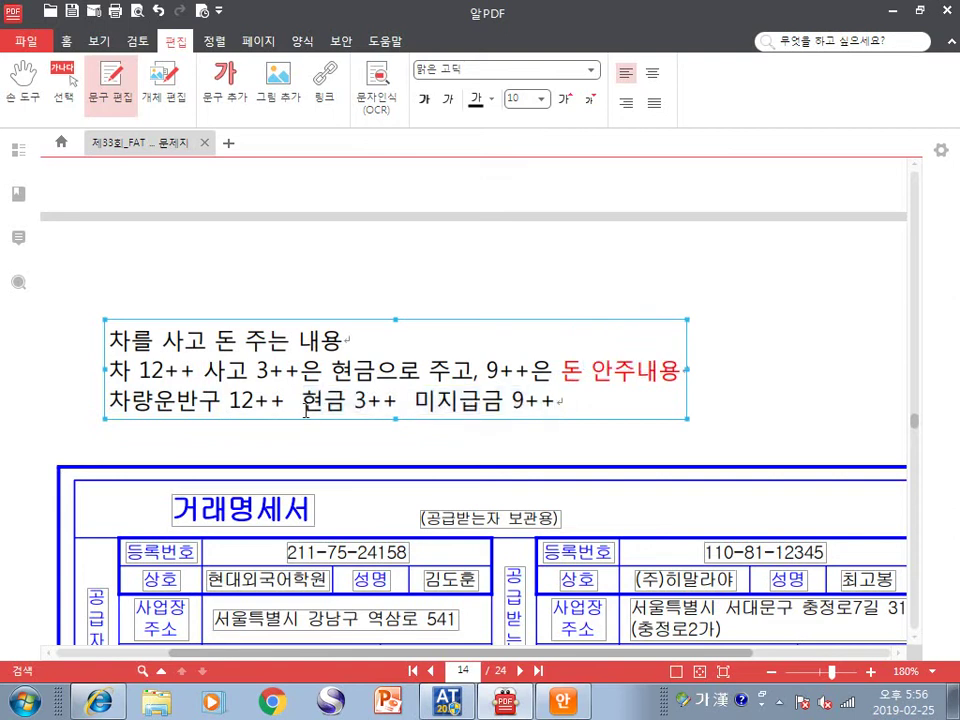
left_click_drag(304, 403, 396, 405)
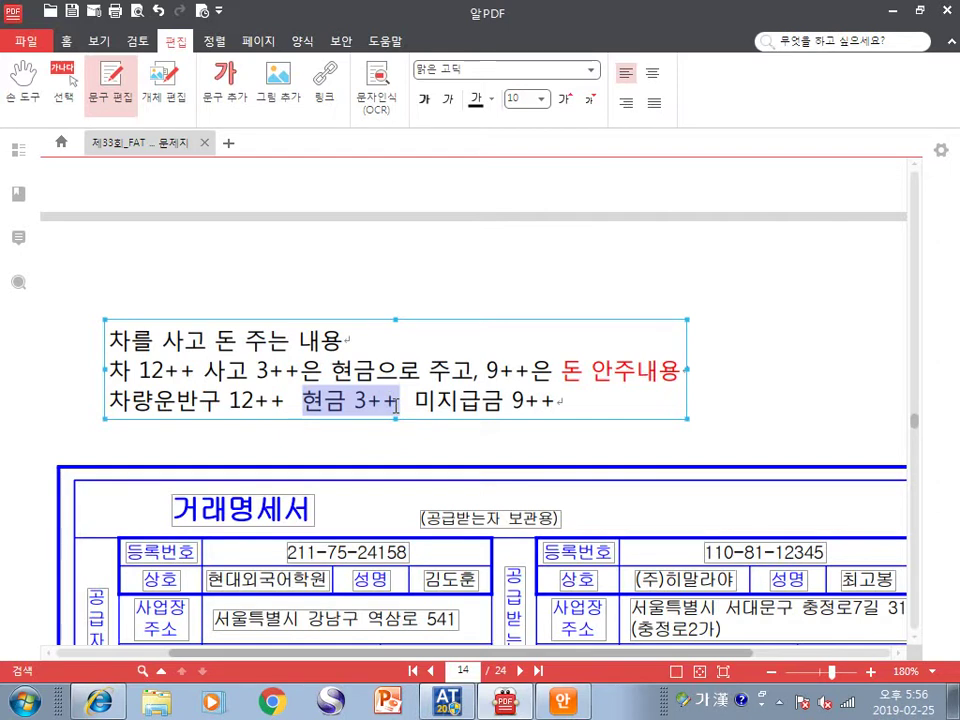
left_click(292, 399)
type("/")
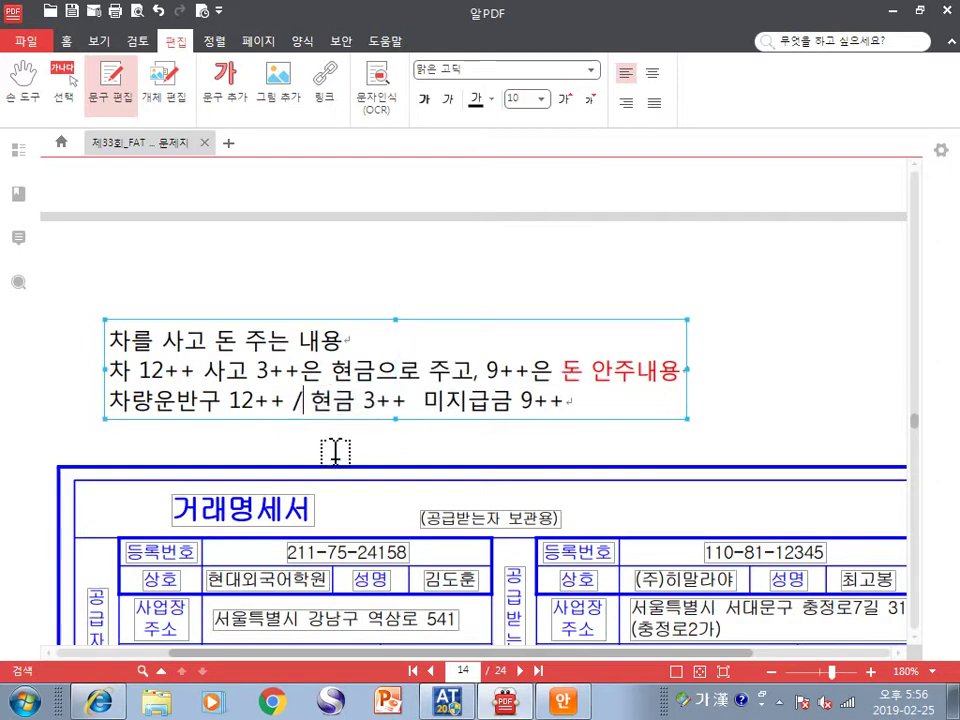
Add the counterparty "(현대)" after "미지급금 9++" and finish editing the note
left_click(313, 405)
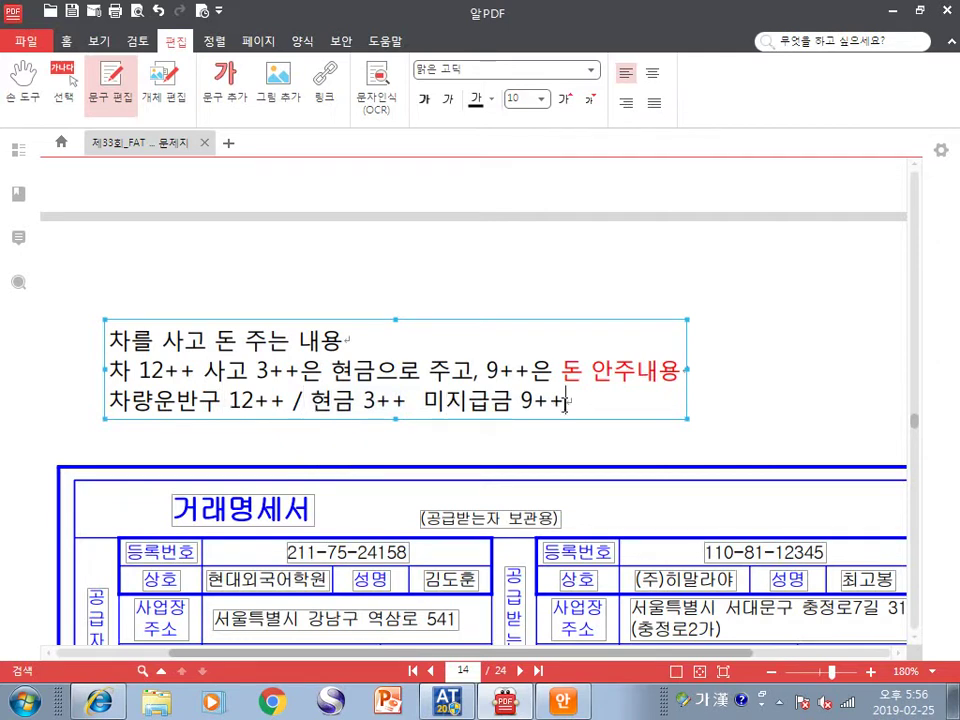
type("(현대)")
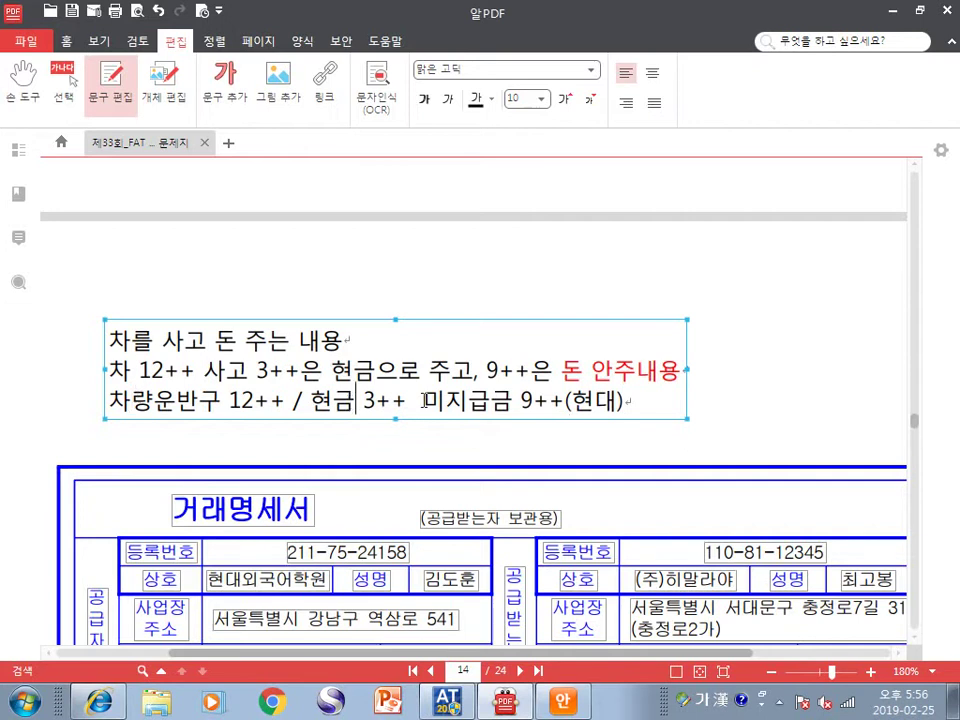
left_click(735, 385)
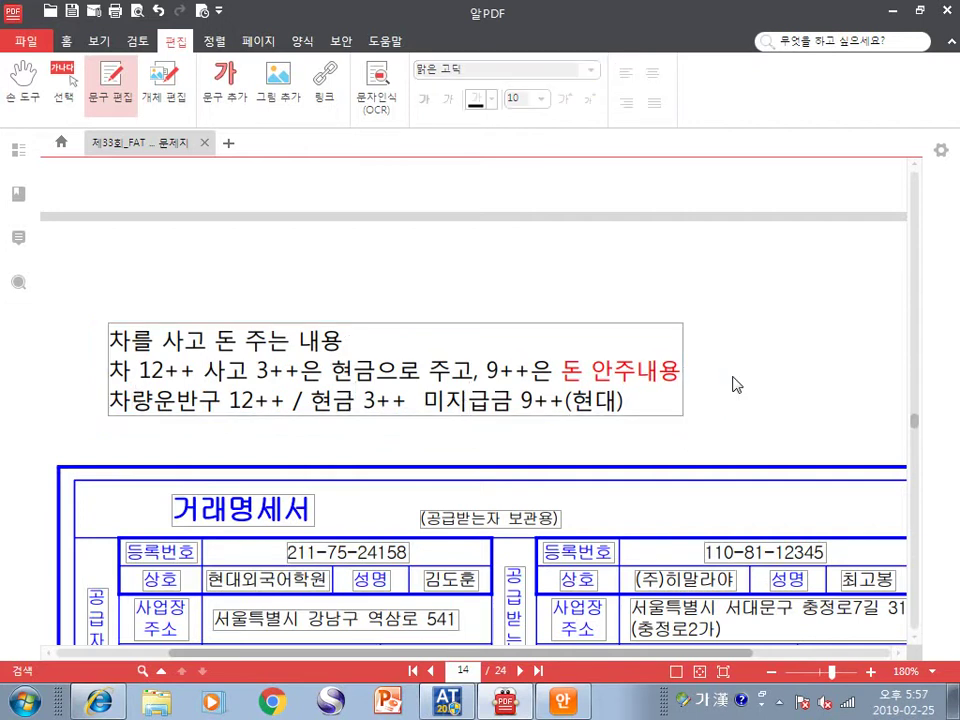
Add a new text note reading "복리후생비" in the blank space below the 평가문제 box on page 13
left_click(223, 82)
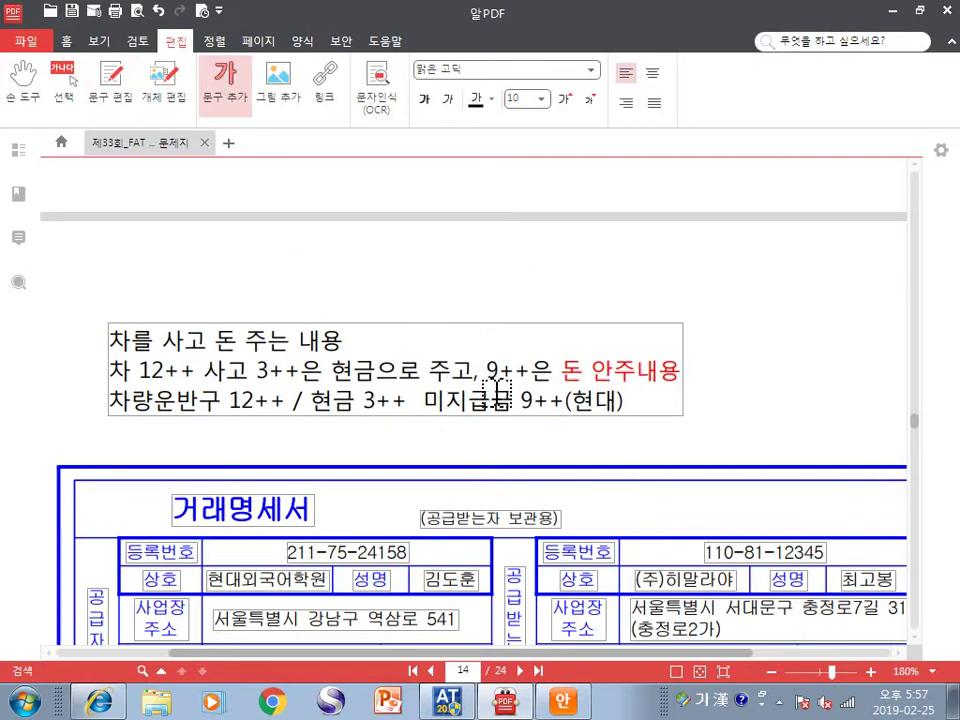
scroll(499, 393, "up", 3)
scroll(499, 393, "up", 10)
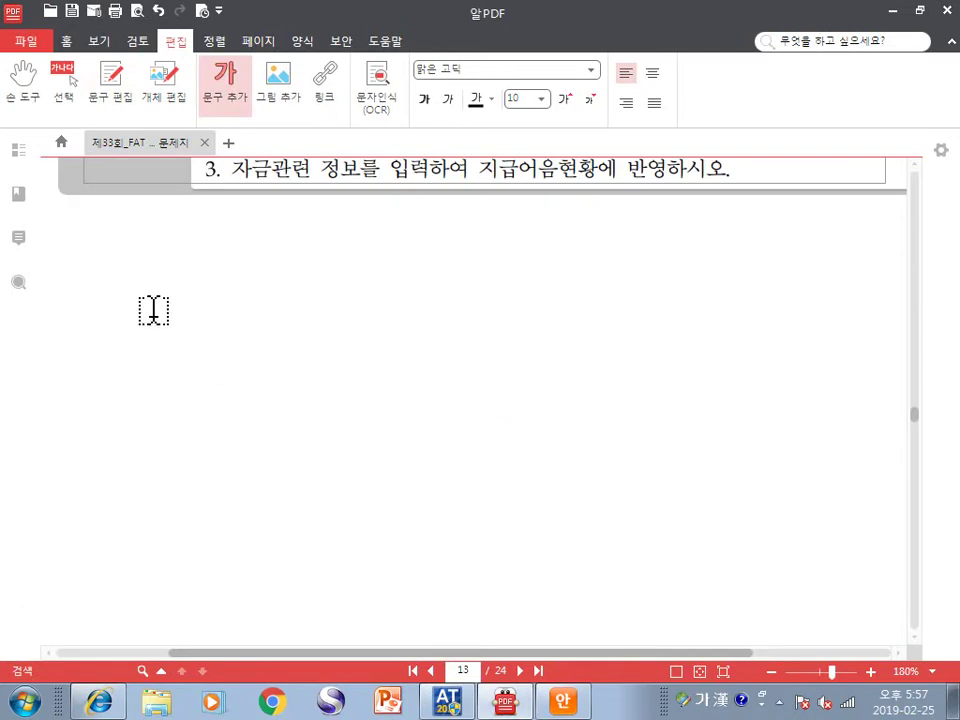
left_click(142, 271)
type("ㅂ")
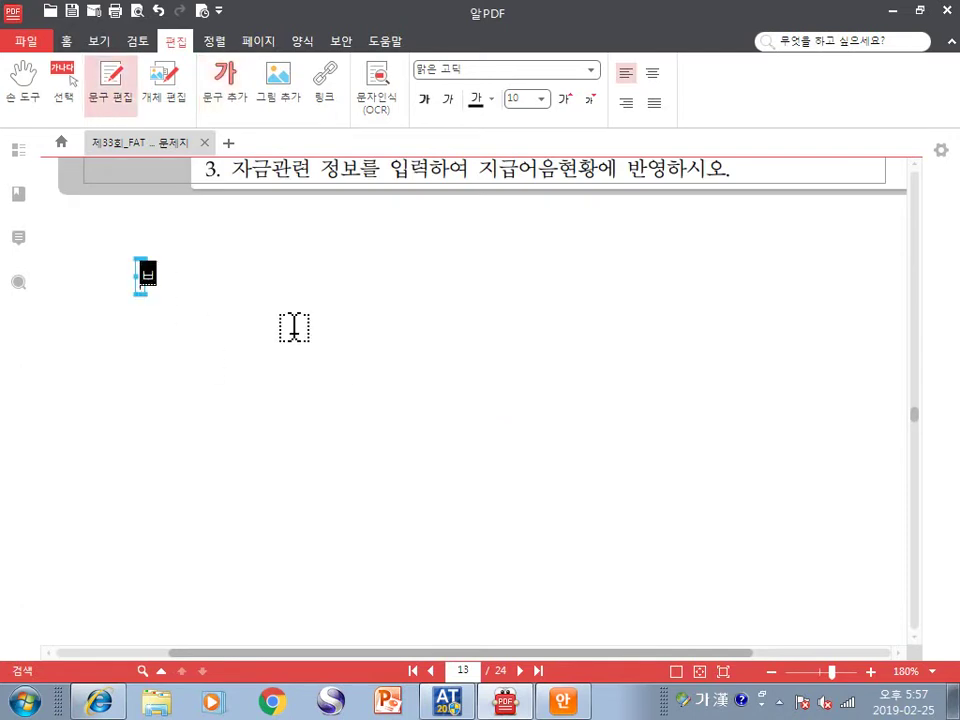
type("리후생비")
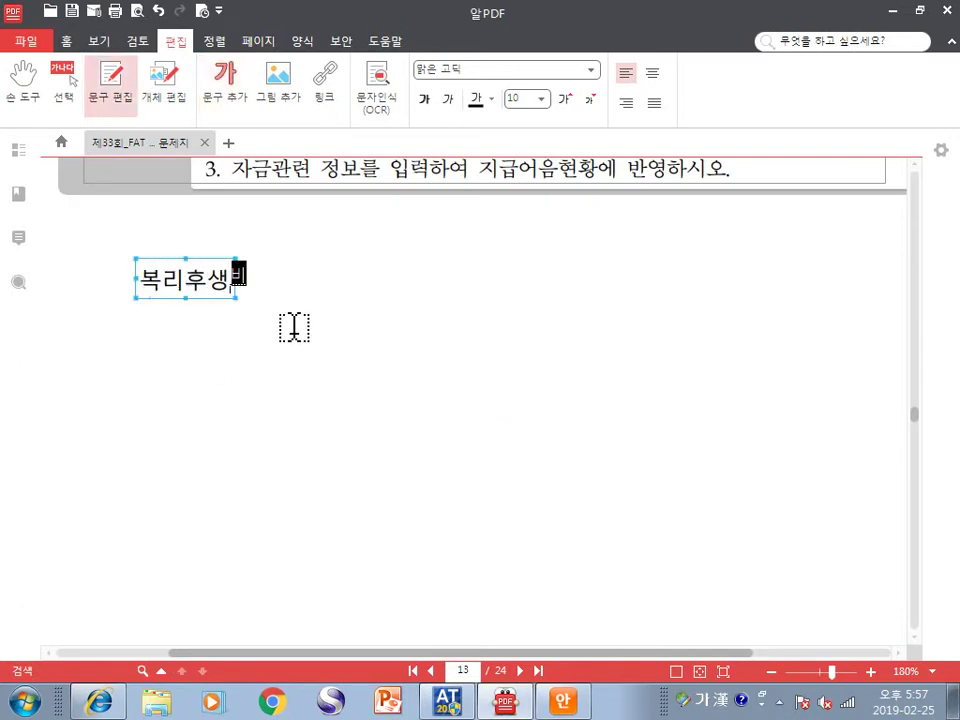
Enclose "복리후생비" in angle brackets and continue the heading with "계정 선택의 조건"
key("Left")
key("Left")
key("Left")
key("Left")
key("Left")
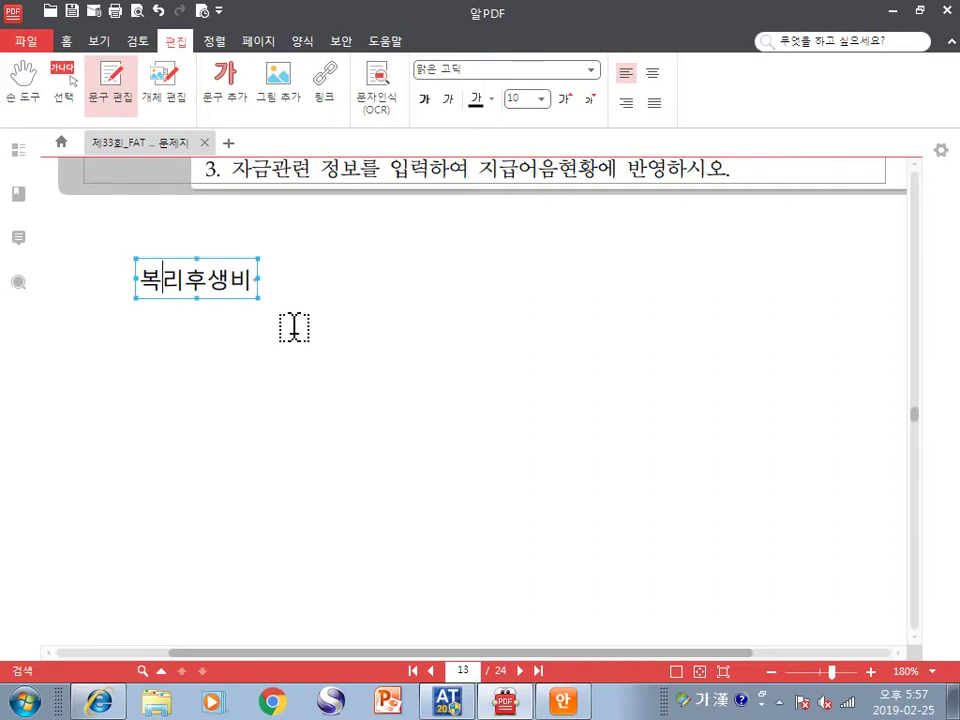
type("<")
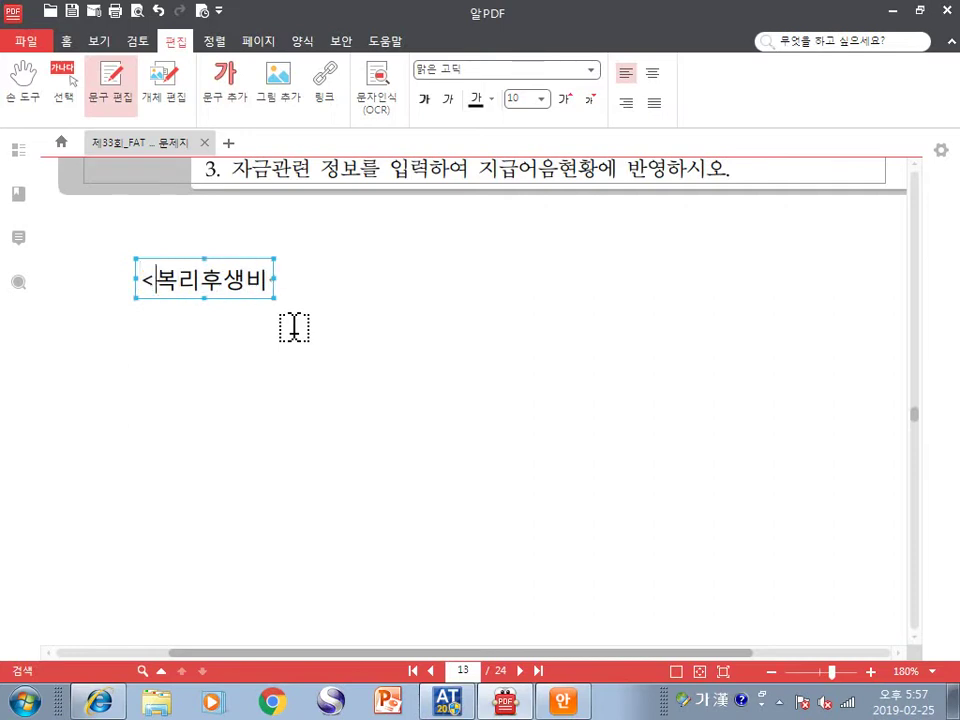
key("Right")
key("Right")
key("Right")
key("Right")
type("> 계저")
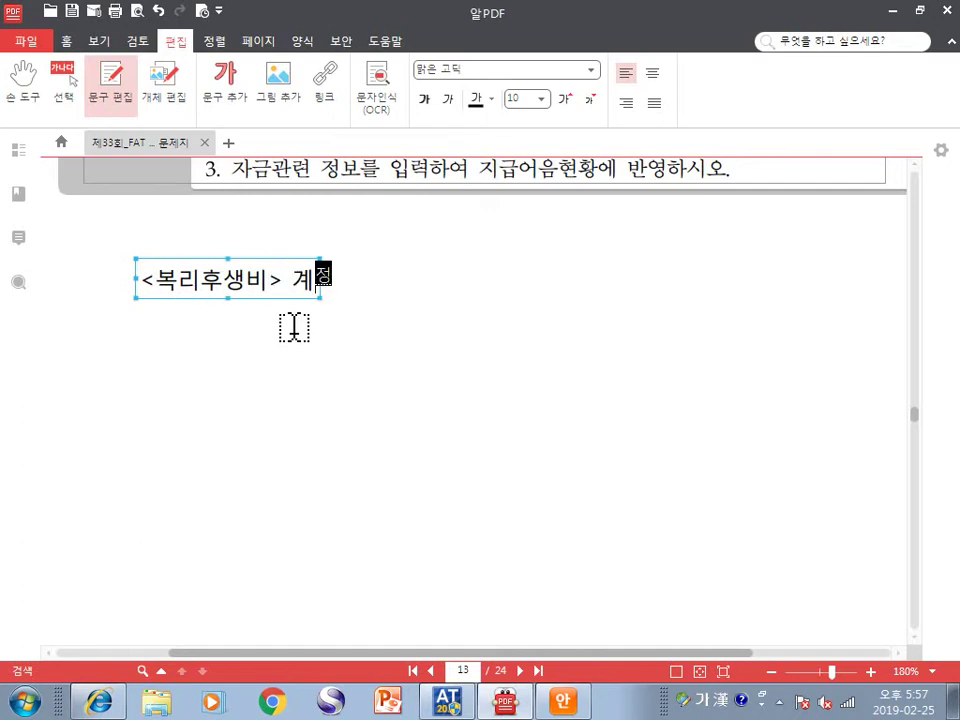
type(" 선택의 조건")
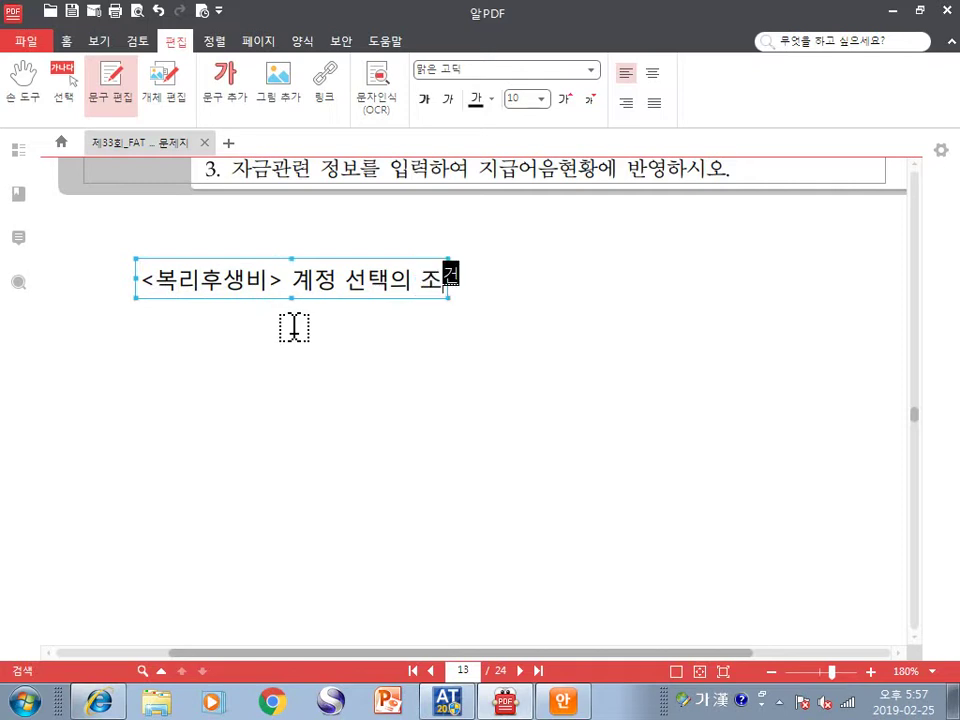
Add the first condition under the heading: "1. 우리회사 직원을 위해서 돈이 들어야 한다."
key("Return")
type("1")
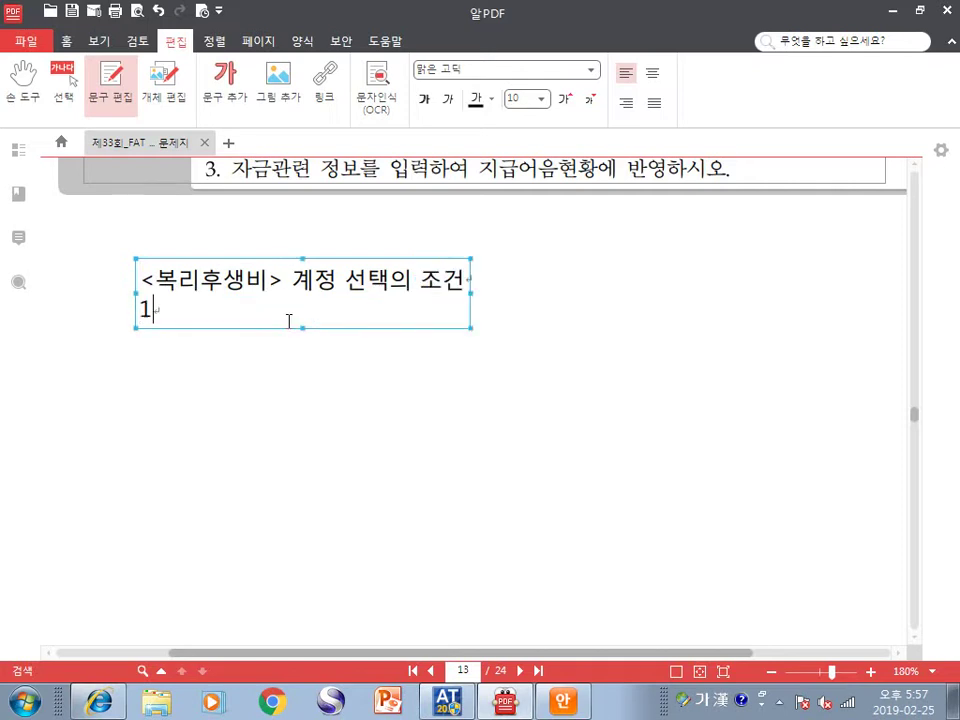
type(". 우리회사")
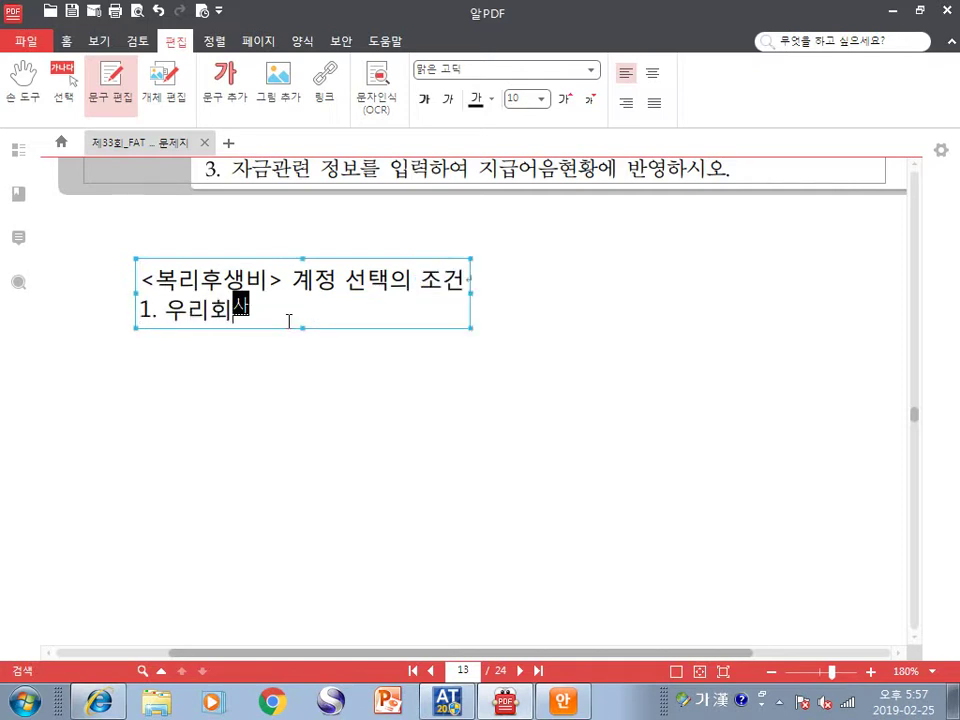
type(" 직원을 위해서 돈이")
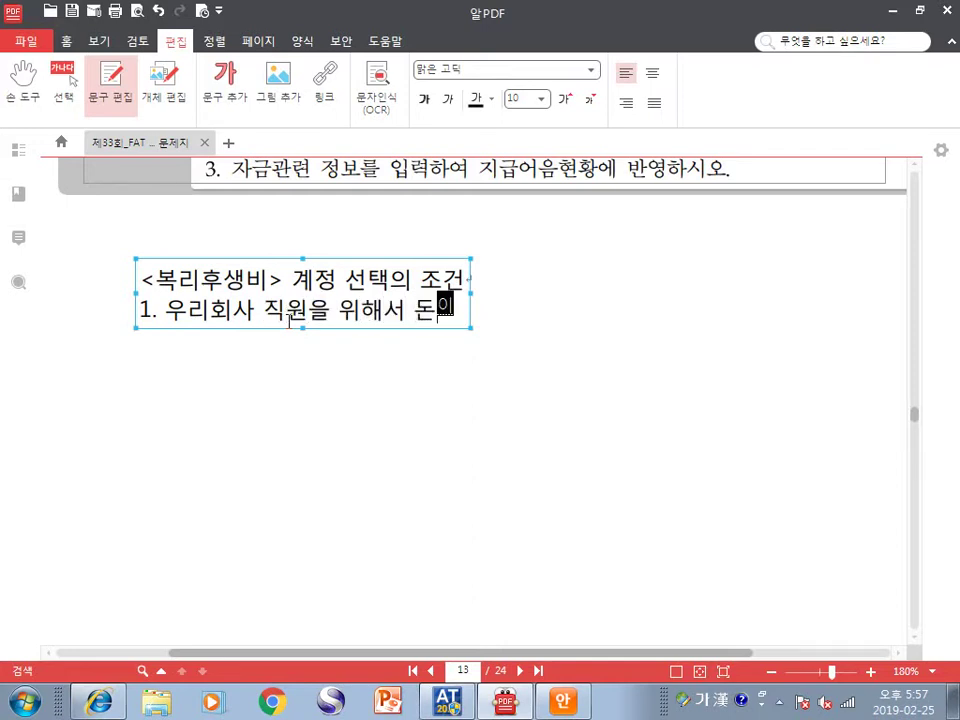
type(" 들어야 하ㄴ다.")
Add the second condition on a new line: "2. 우리회사 직원이 기쁘해야 한다."
key("Return")
type("2. ")
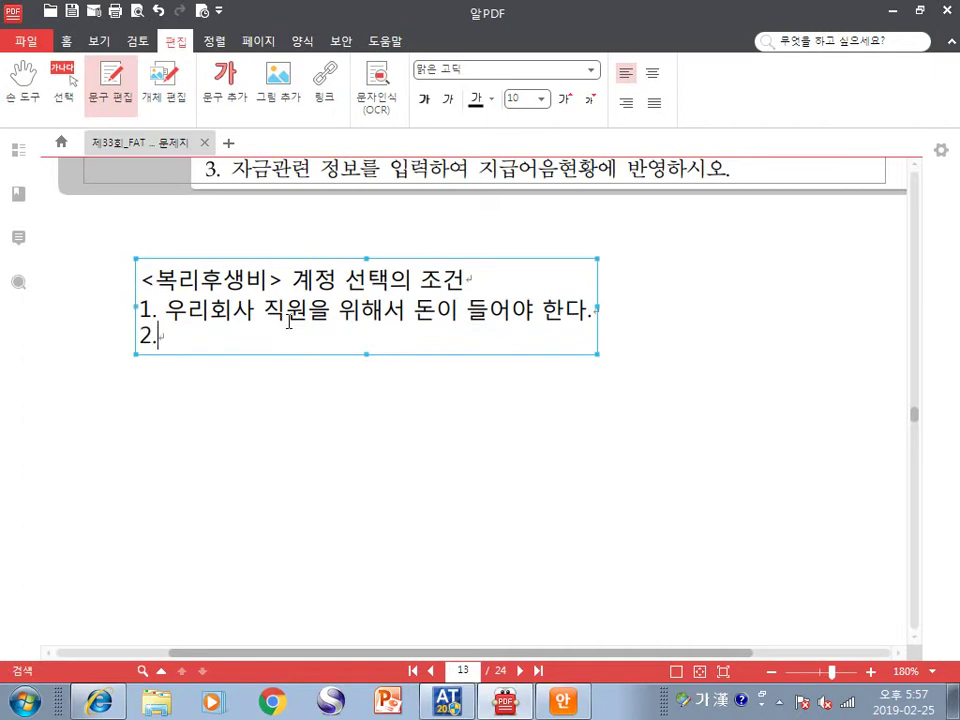
type("우")
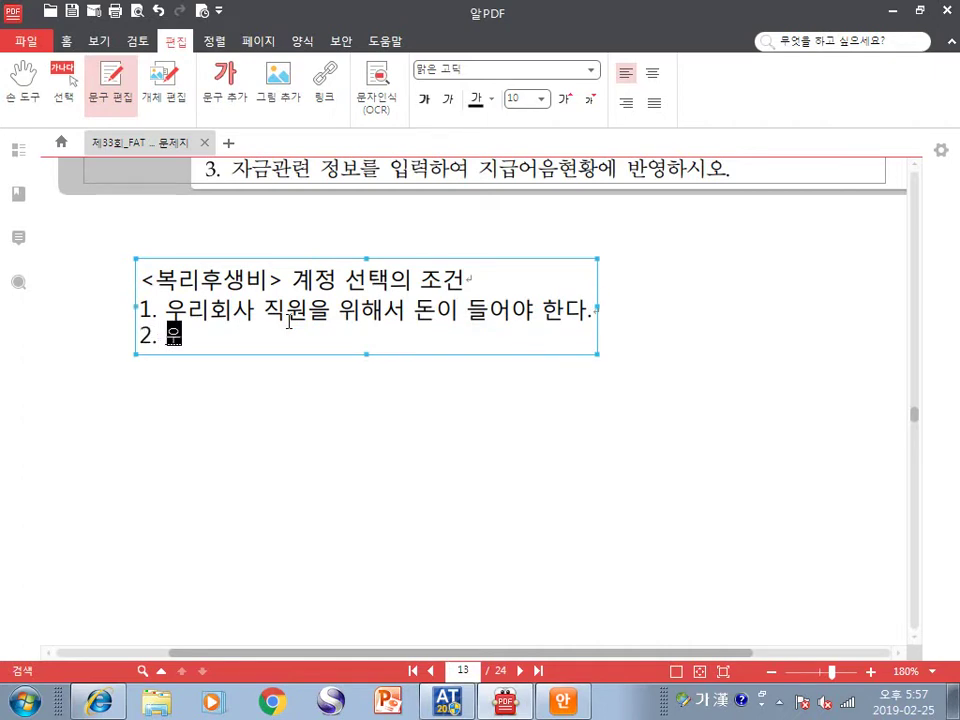
type("리회사 직원")
type("이 기")
type("쁘해야 한다")
type(".")
Add the third condition on a new line: "3. 그 소유권이 우리회사 직원것 이어야 한다."
key("Return")
type("3. ")
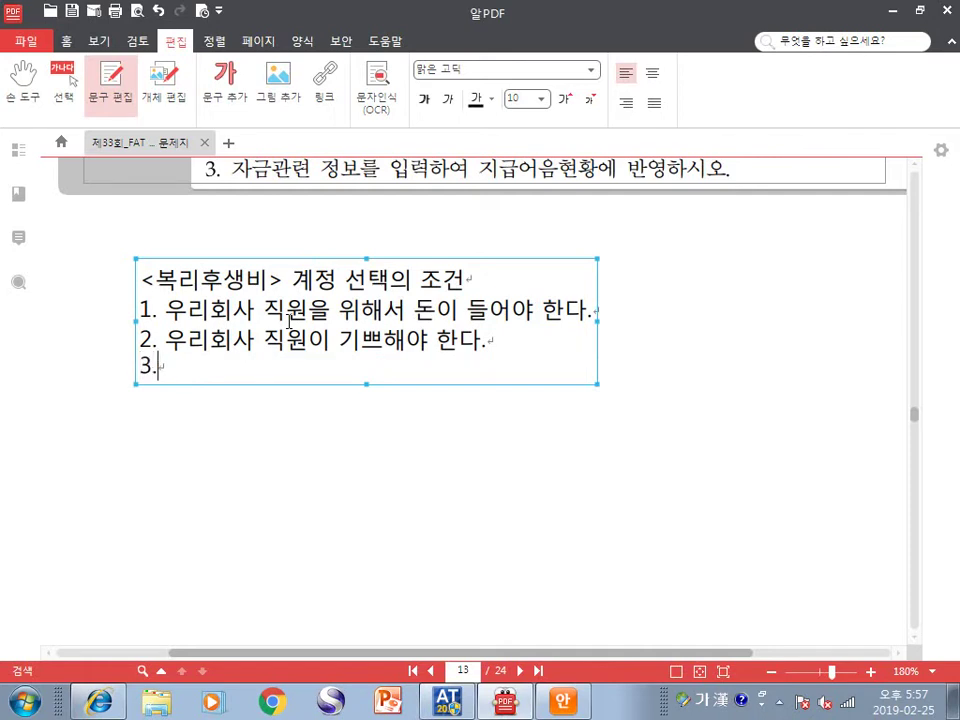
type("그 소유ㄱ")
type("ㅝㄴ이 우리회")
type("사 직원ㅁ")
type("ㅓㅅ 이어야 한")
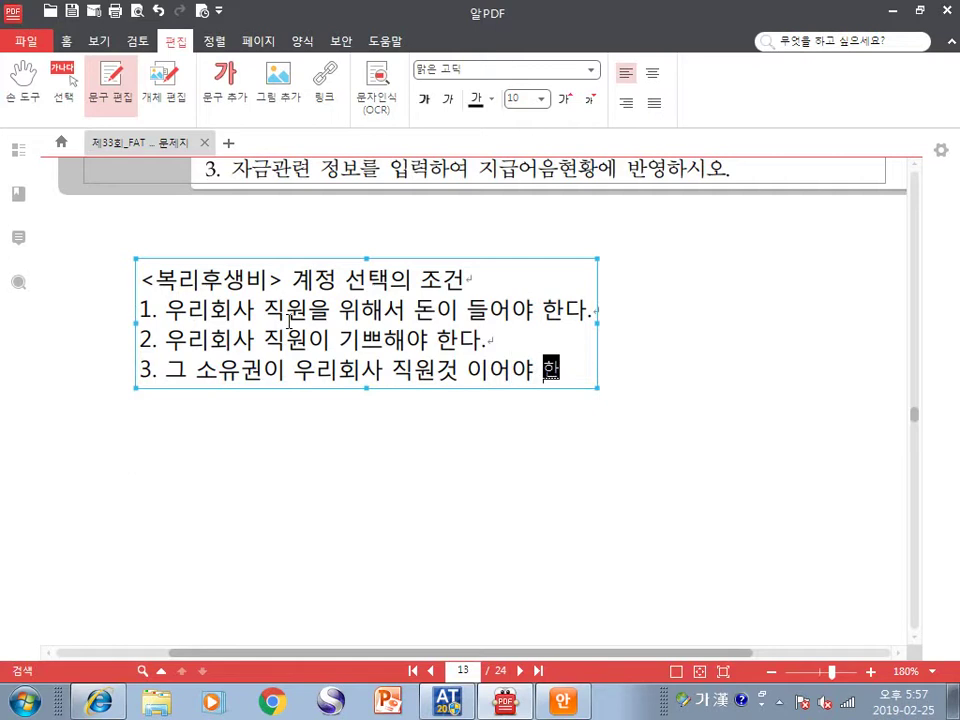
type("다.")
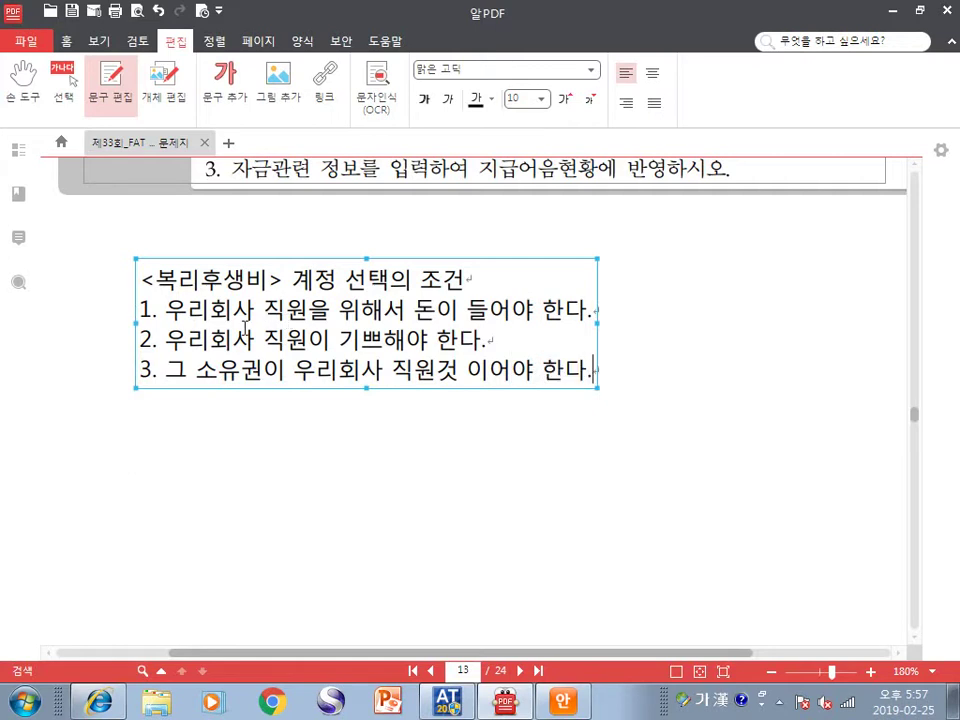
Change the text colour of the whole 복리후생비 conditions note to red
left_click_drag(141, 276, 592, 372)
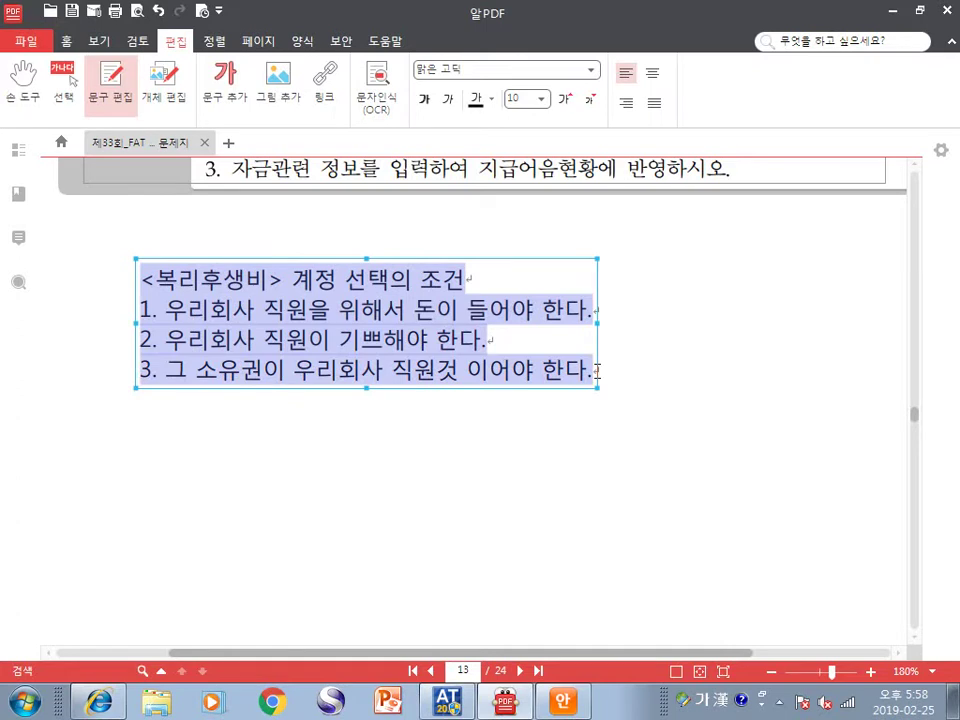
left_click(486, 98)
left_click(489, 246)
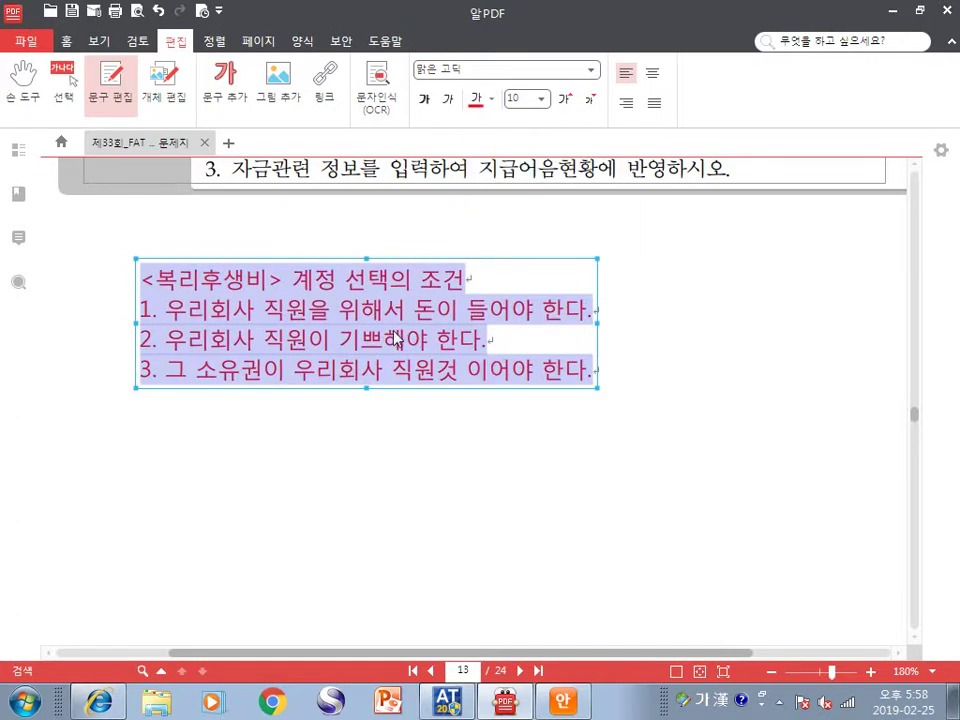
left_click(408, 340)
left_click_drag(153, 310, 503, 311)
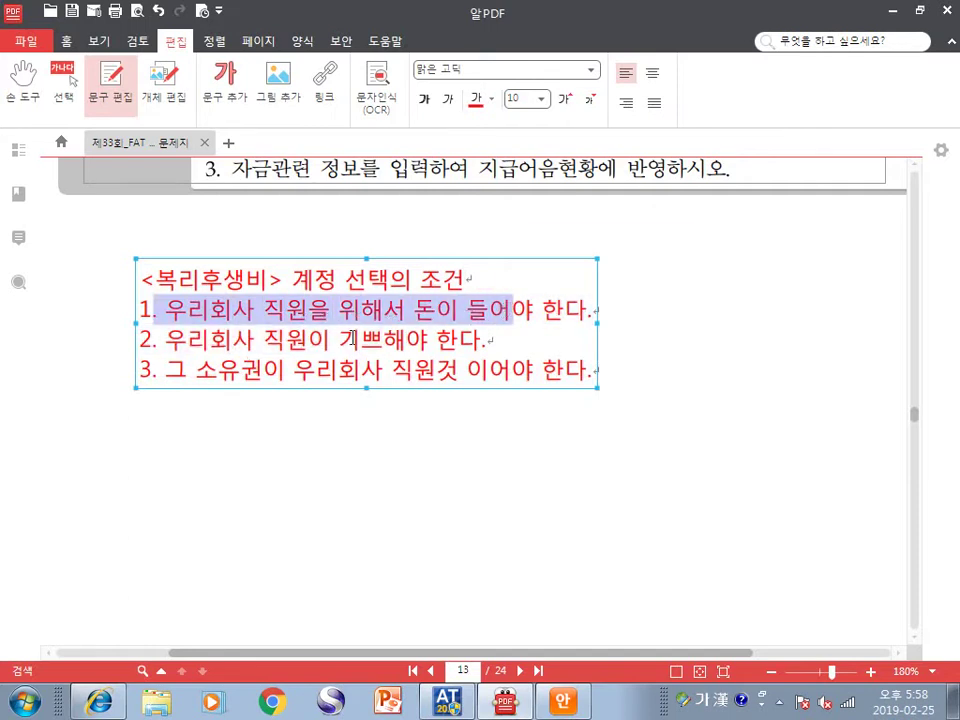
left_click_drag(166, 341, 437, 341)
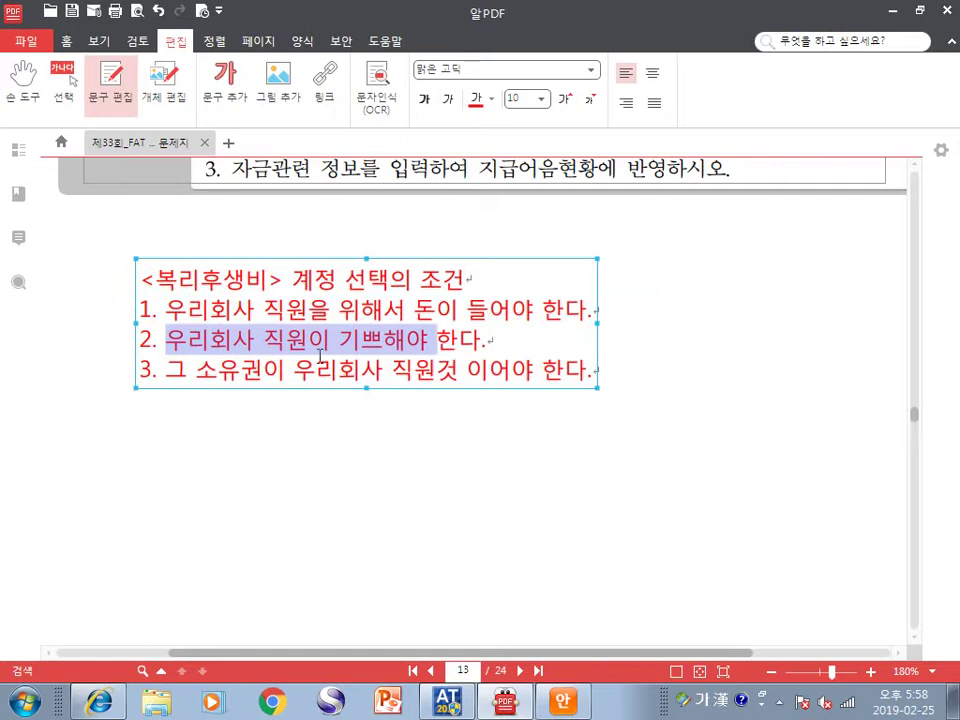
left_click_drag(165, 369, 460, 371)
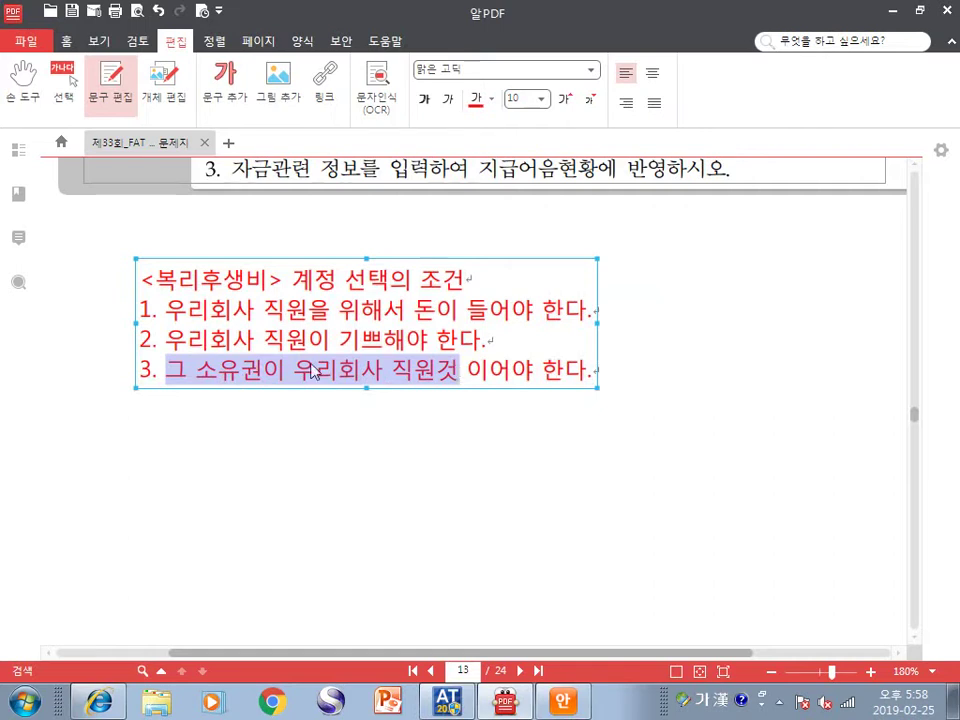
Enlarge the font of "<복리후생비>" in the note's heading and finish editing the note
left_click(146, 281)
left_click_drag(141, 281, 284, 281)
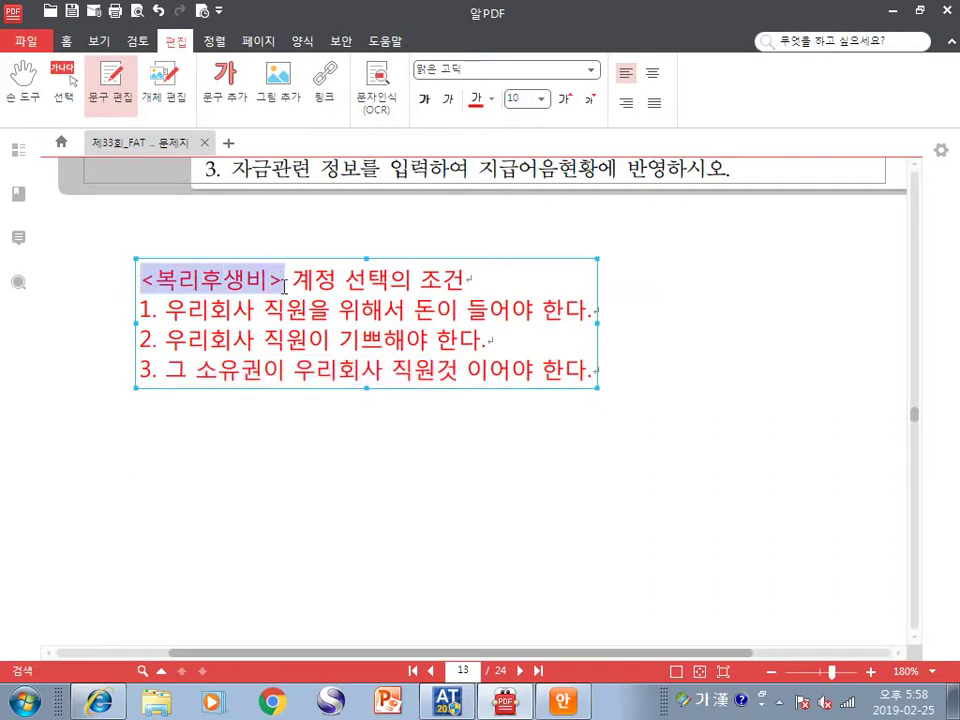
left_click(541, 98)
scroll(536, 208, "down", 3)
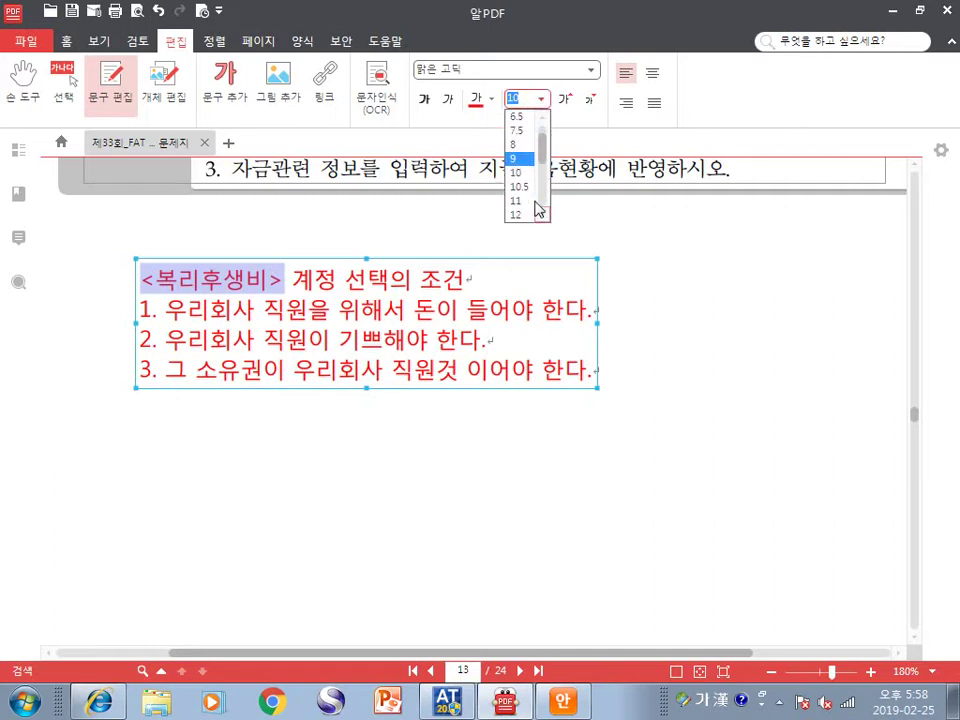
left_click(530, 200)
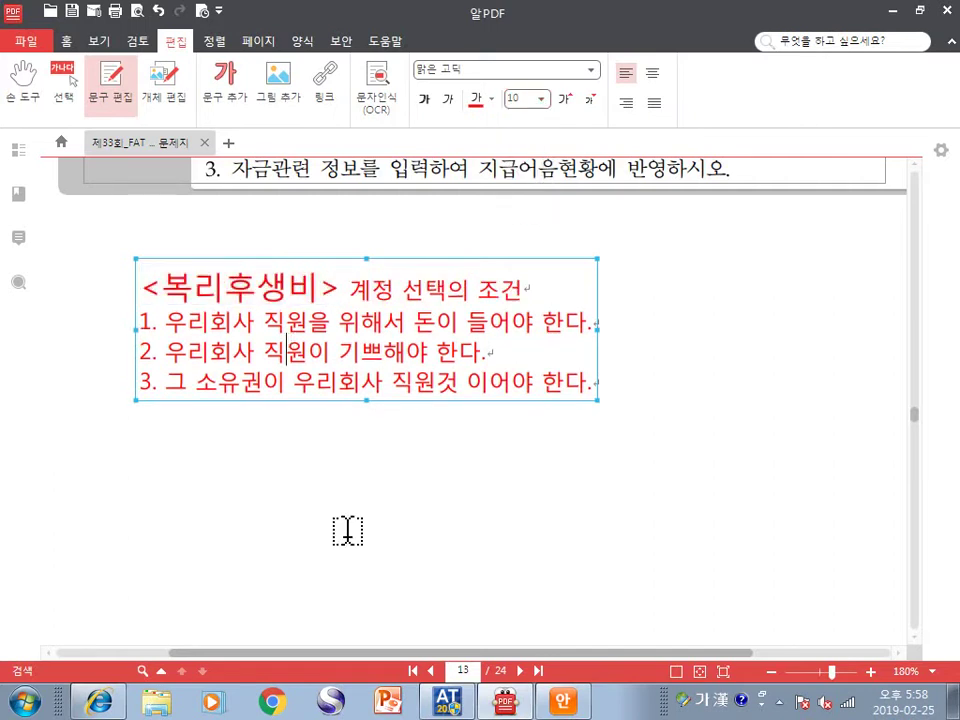
left_click(394, 429)
Review the page 14 problem: the 차량운반구 journal note, the 자료설명 purpose of purchase, the tasks and the 거래일자
scroll(395, 420, "down", 5)
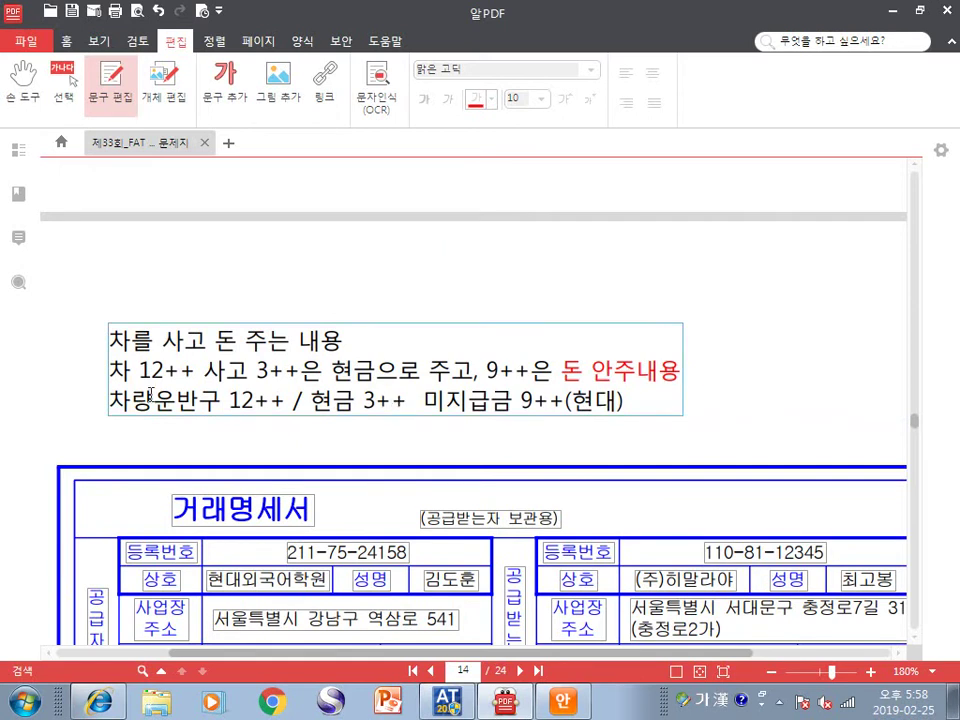
left_click_drag(110, 400, 265, 398)
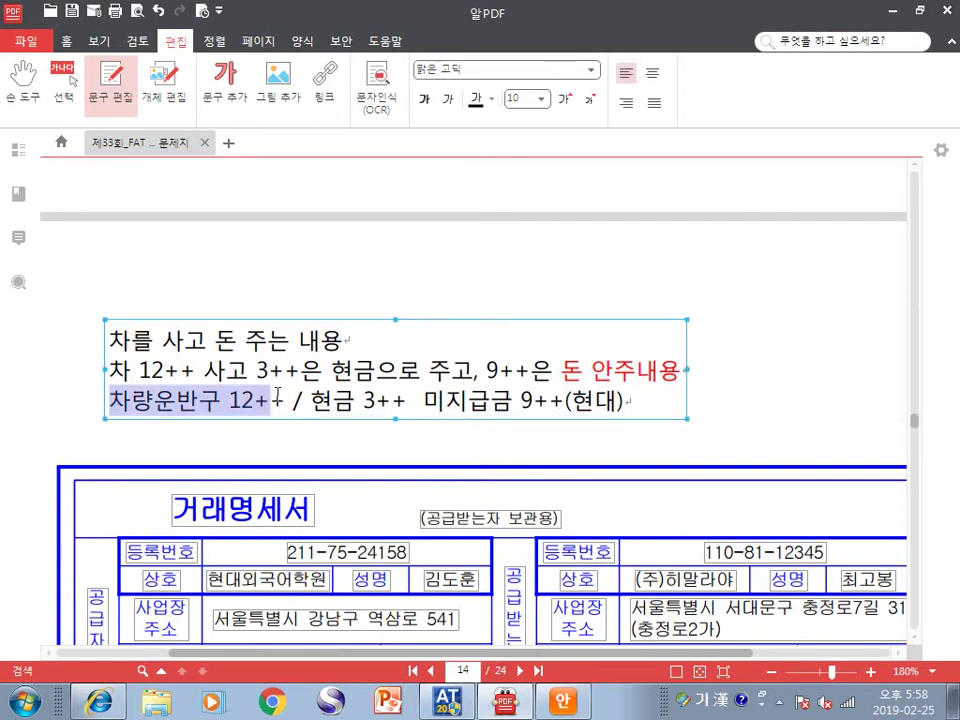
scroll(270, 397, "down", 5)
left_click_drag(201, 449, 441, 452)
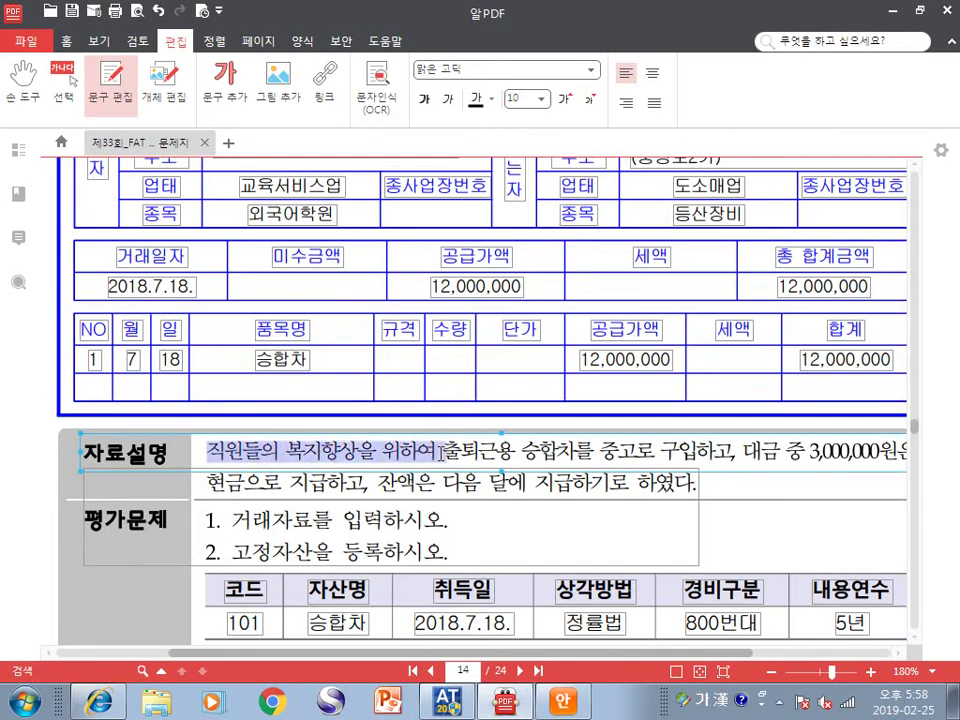
key("shift+Left")
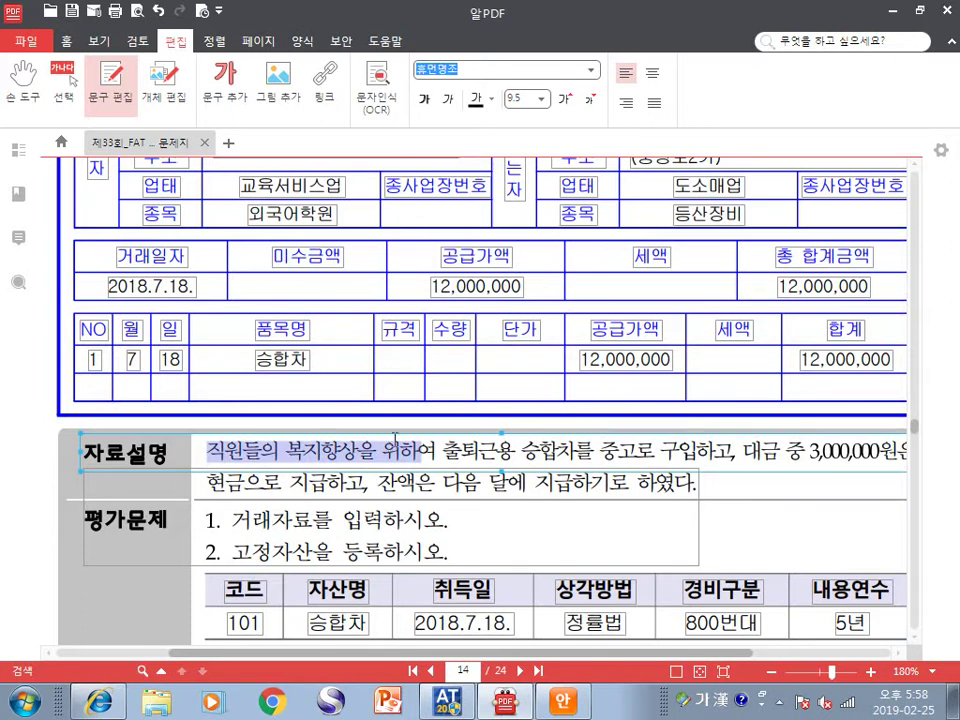
left_click(320, 520)
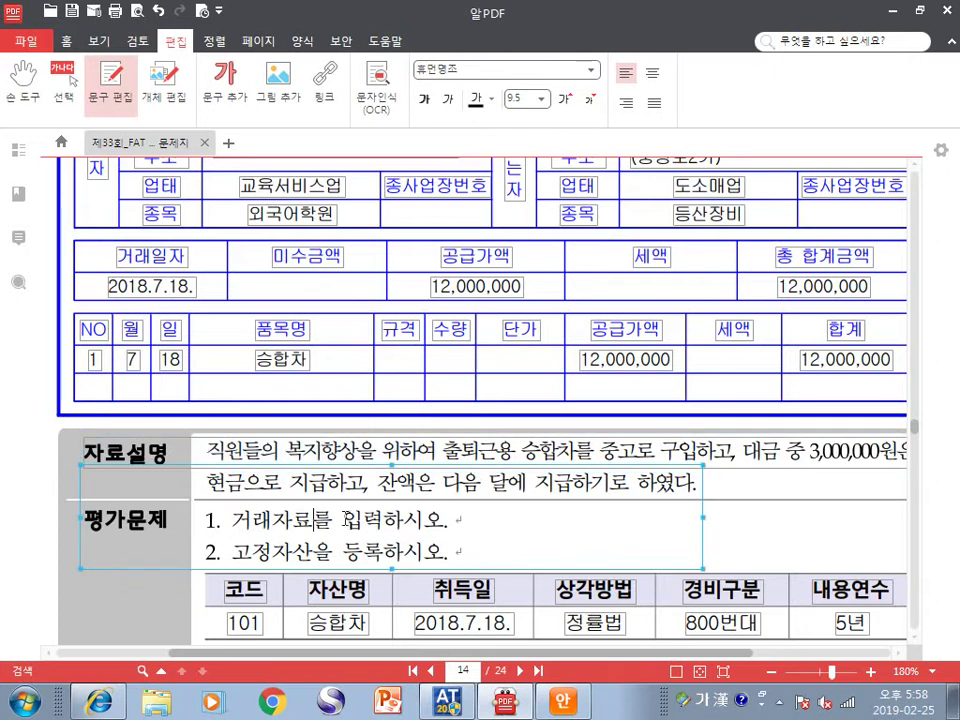
left_click(168, 287)
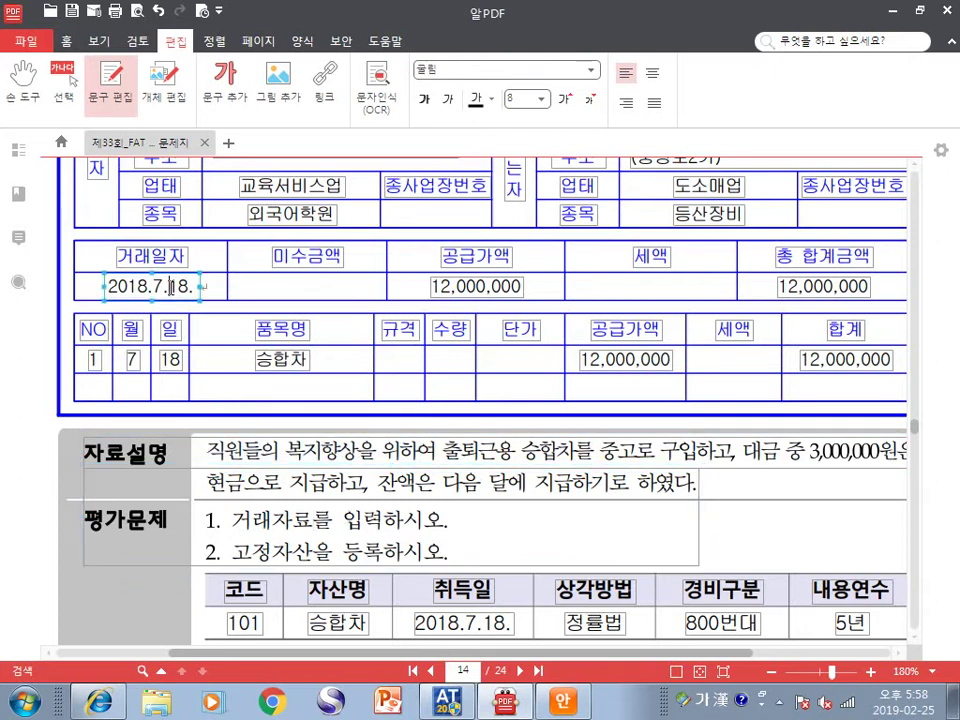
left_click_drag(107, 287, 198, 287)
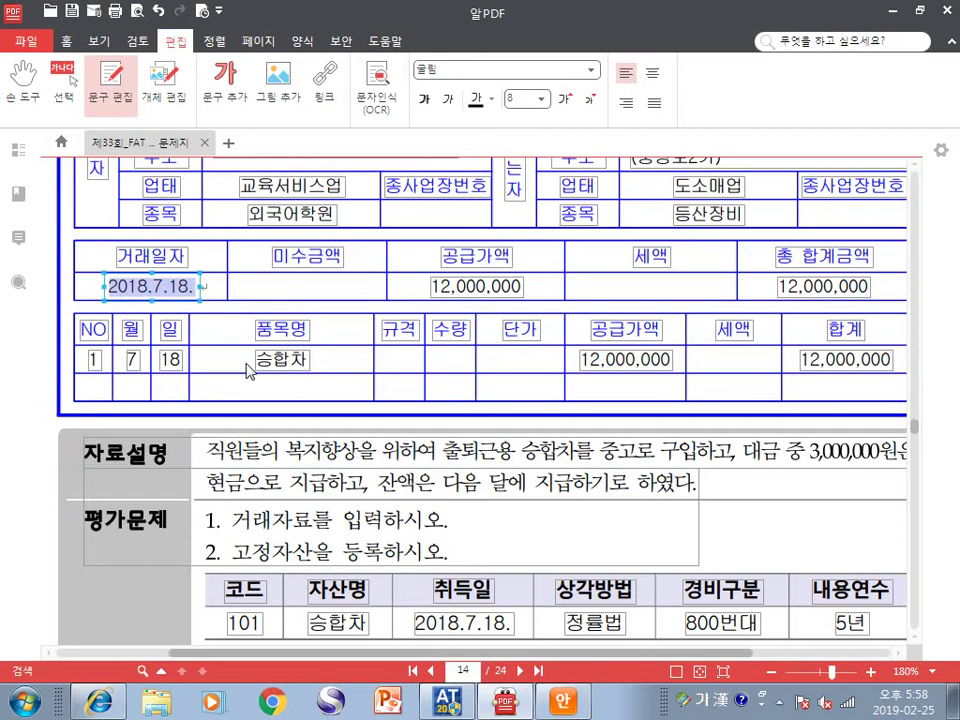
Switch to the accounting program's 일반전표입력 and set the voucher date to July 18
key("alt+Tab")
left_click(203, 142)
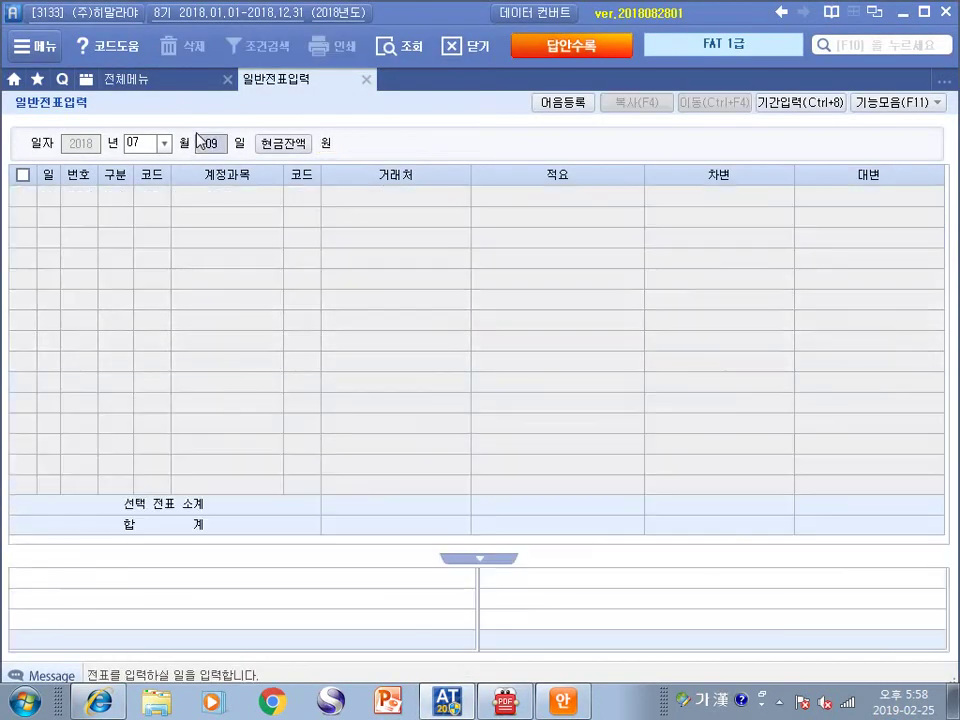
type("18")
key("Return")
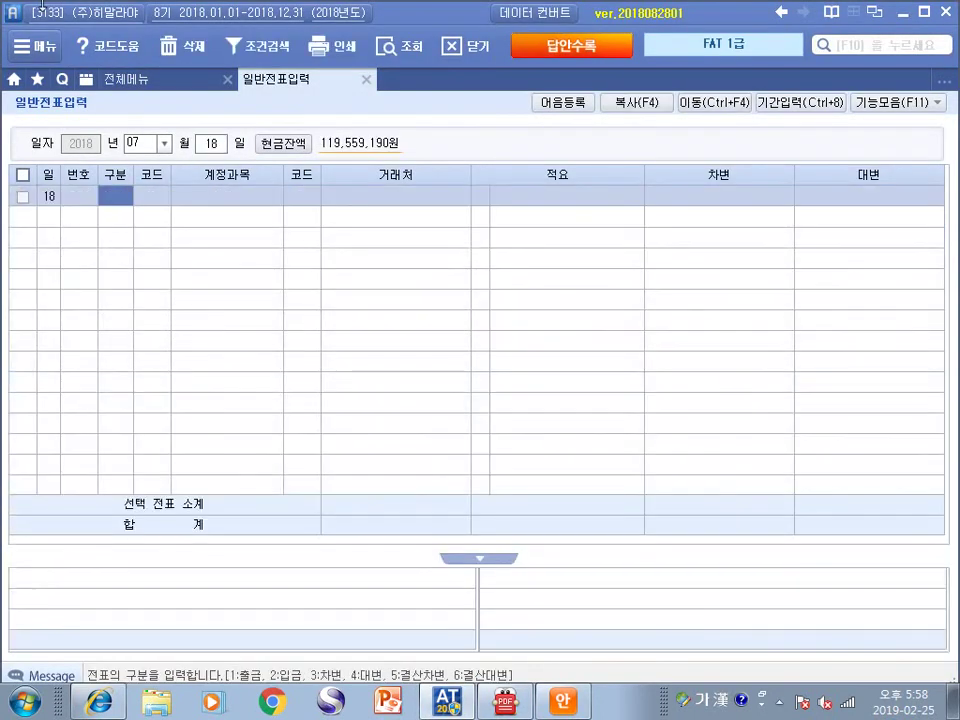
Enter a debit line for account 208 차량운반구 with an amount of 12,000,000 and no counterparty
key("3")
key("Return")
type("차량")
key("Return")
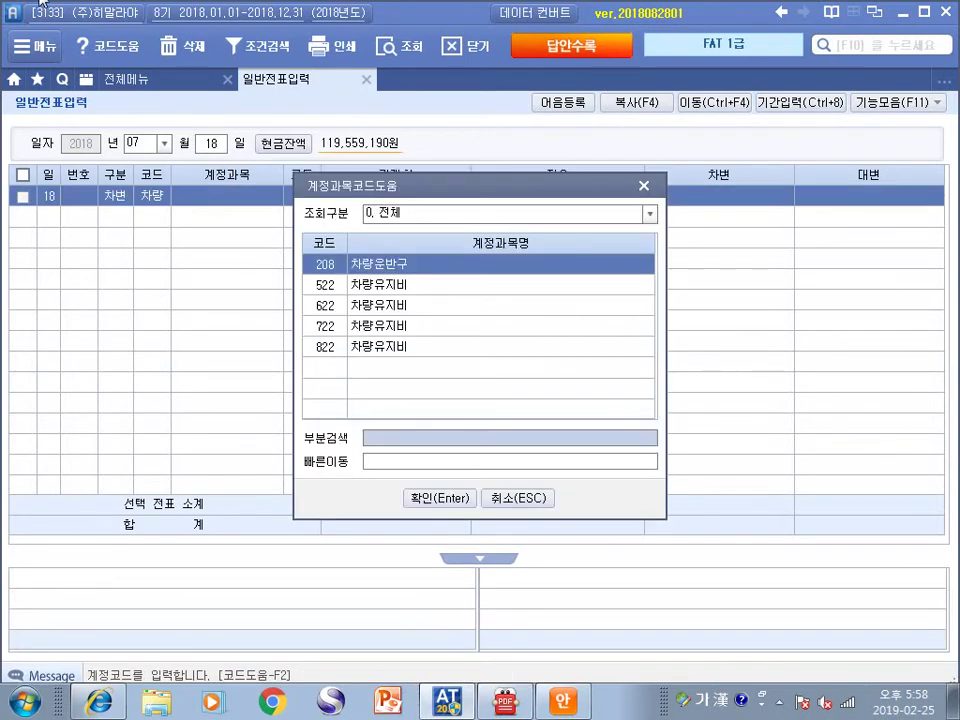
key("Return")
key("Return")
key("Return")
key("Return")
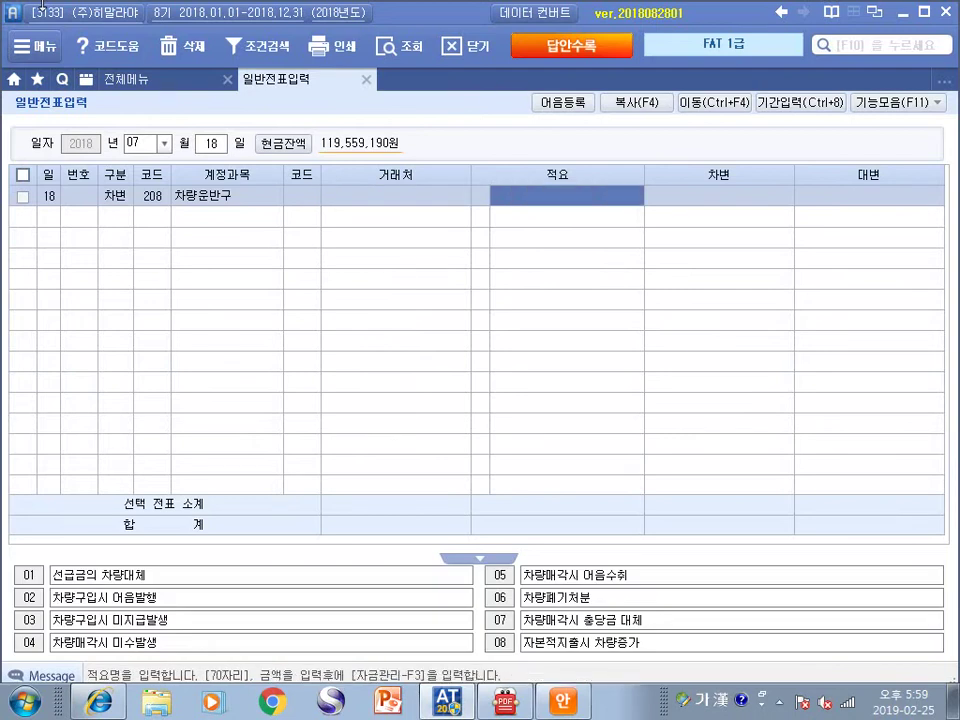
type("12000000")
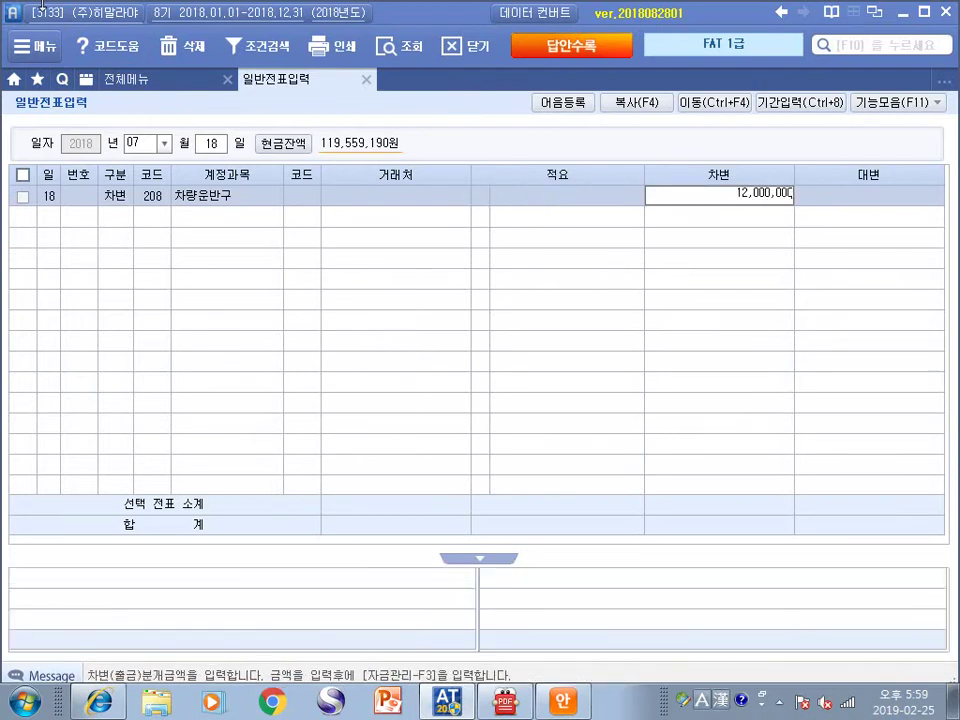
key("Return")
Enter a credit line for account 101 현금 with an amount of 3,000,000
type("4")
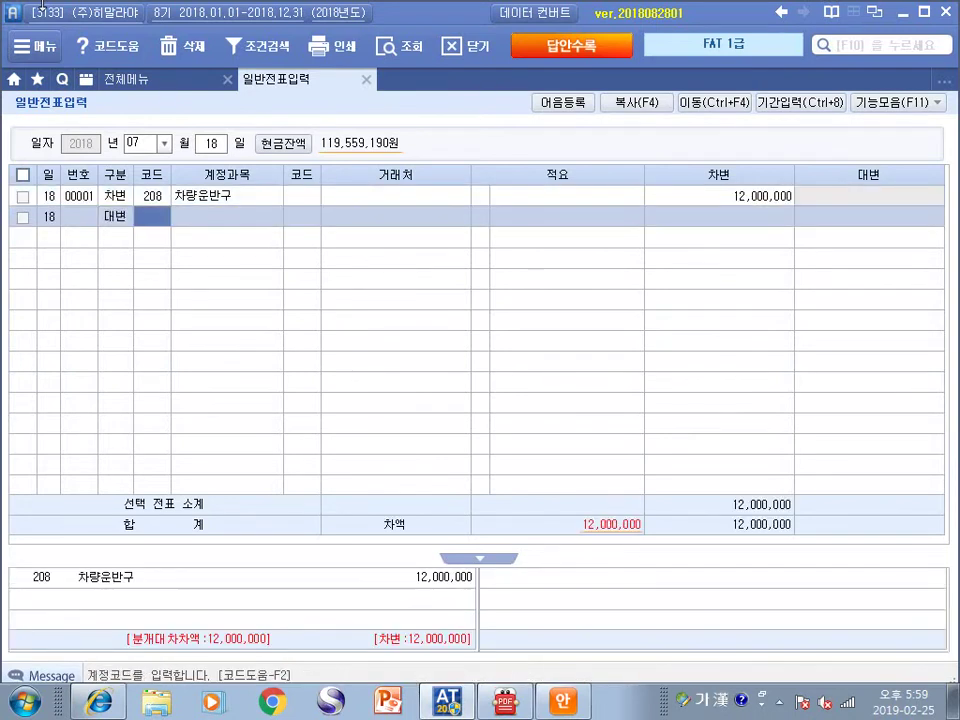
type("101")
key("Return")
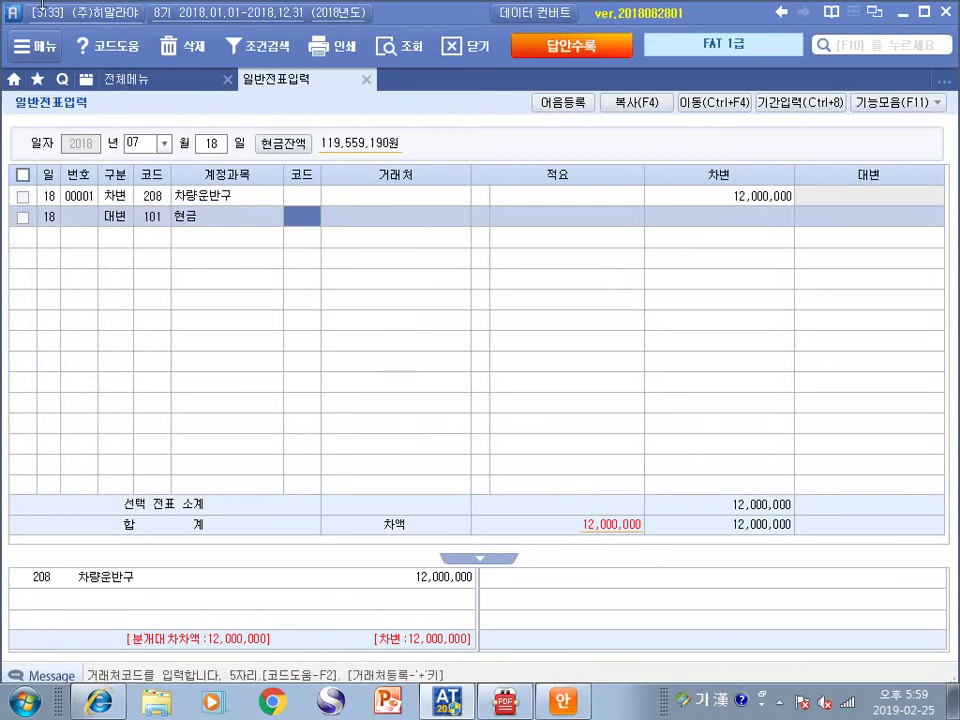
key("Return")
key("Return")
type("3000000")
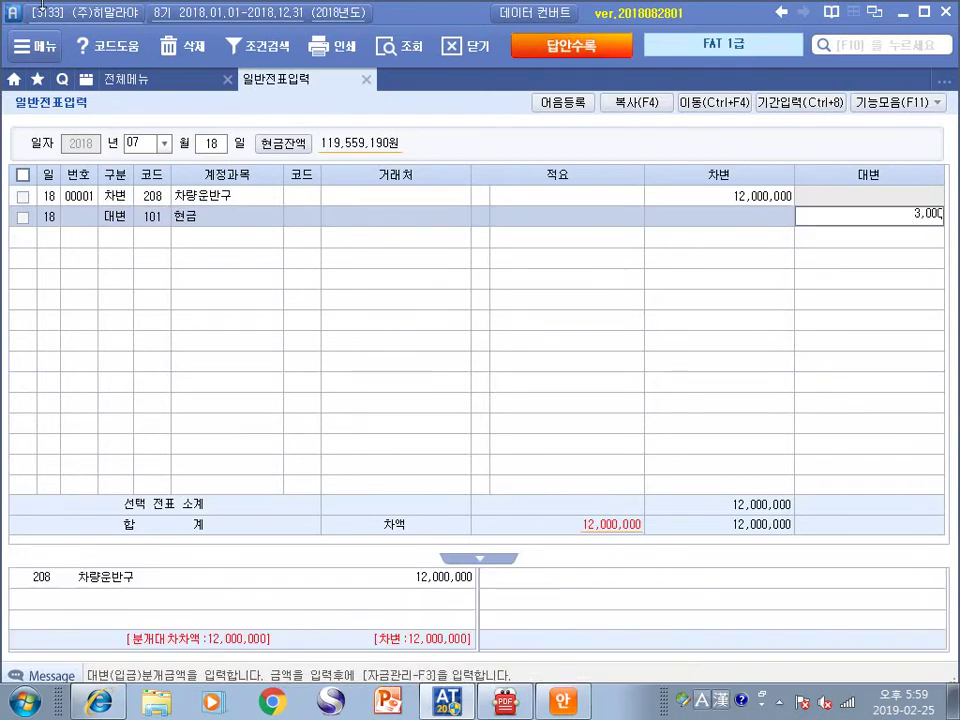
key("Return")
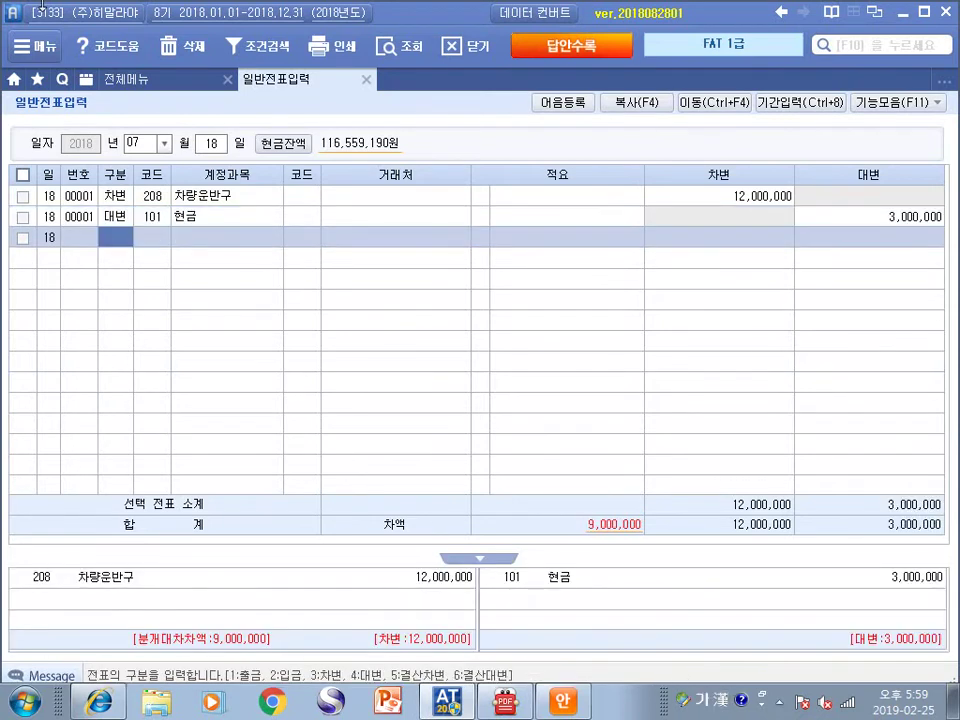
Start a second credit line using account 253 미지급금
type("4")
key("Return")
type("251")
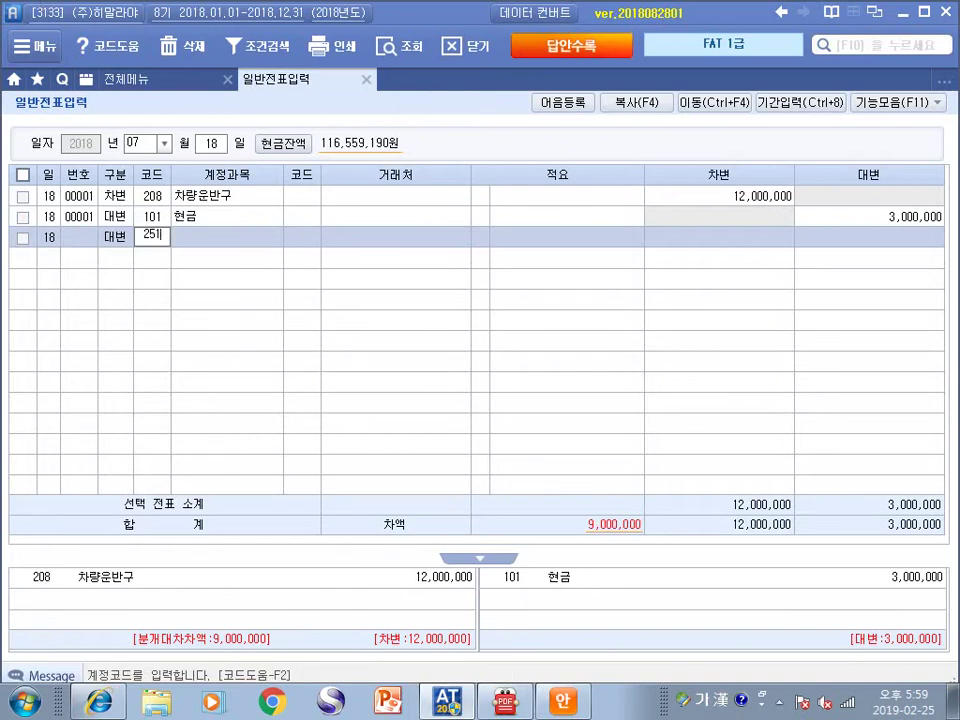
key("Return")
left_click(146, 236)
type("253")
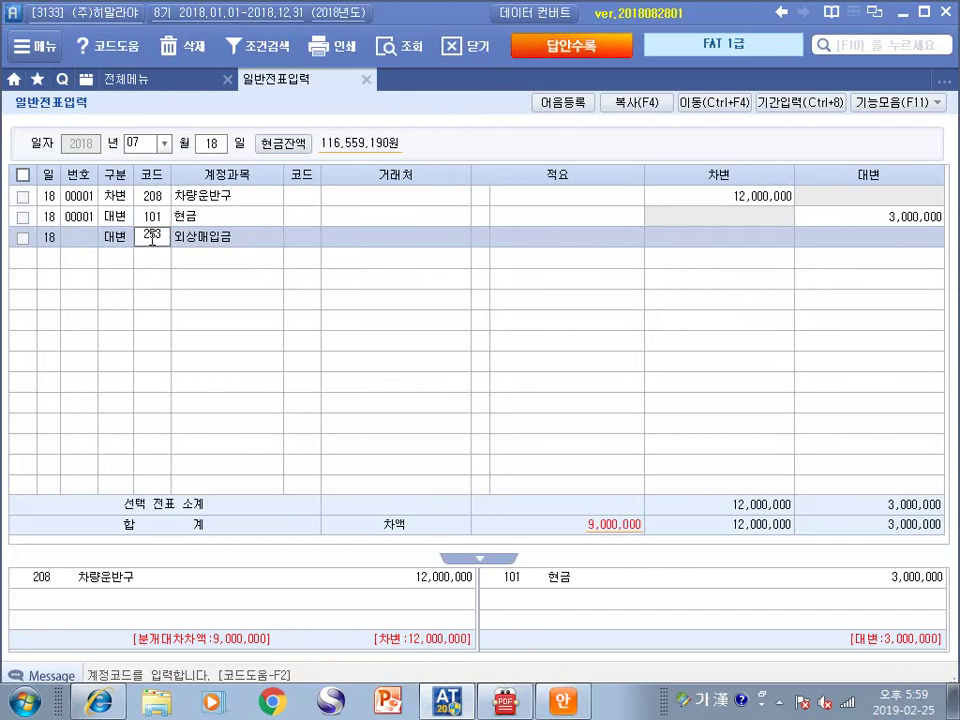
key("Return")
Complete the 미지급금 credit line with 현대외국어학원 as the counterparty and an amount of 9,000,000
type("현대외국어학원")
key("Return")
key("Return")
key("Hangul")
type("9000000")
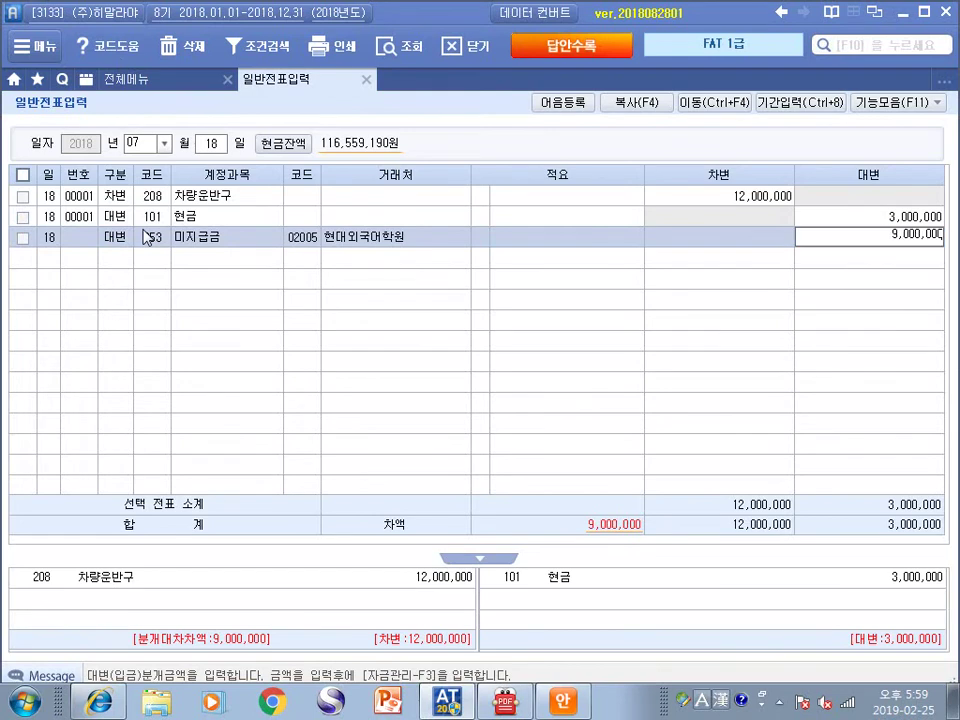
key("Return")
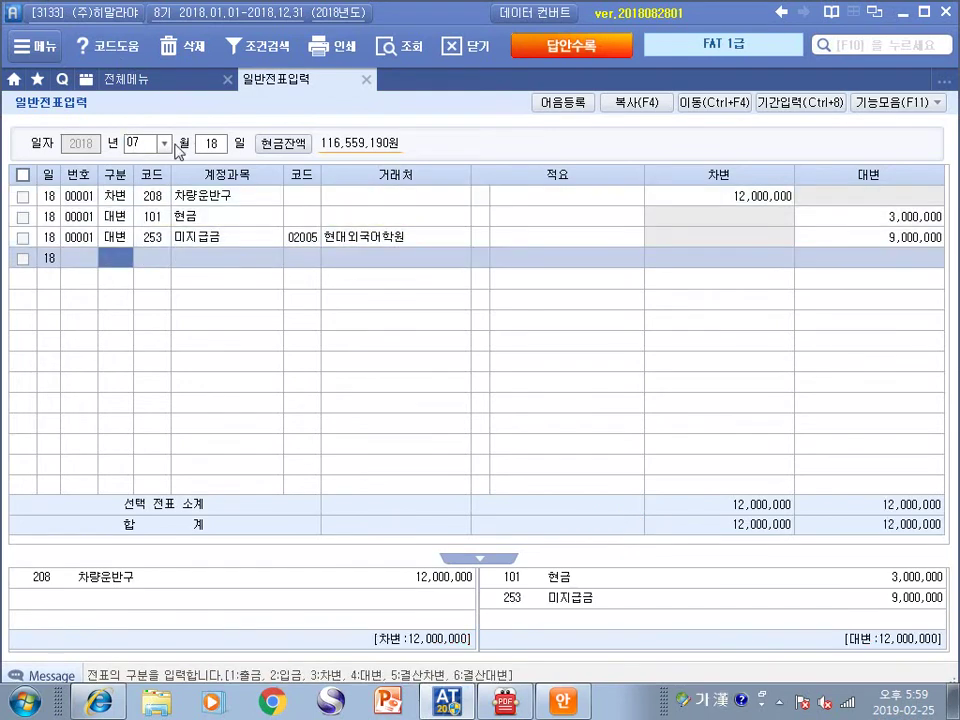
Review the three July 18 voucher lines, checking each line's side, account code, counterparty and amount
left_click(125, 197)
left_click(138, 194)
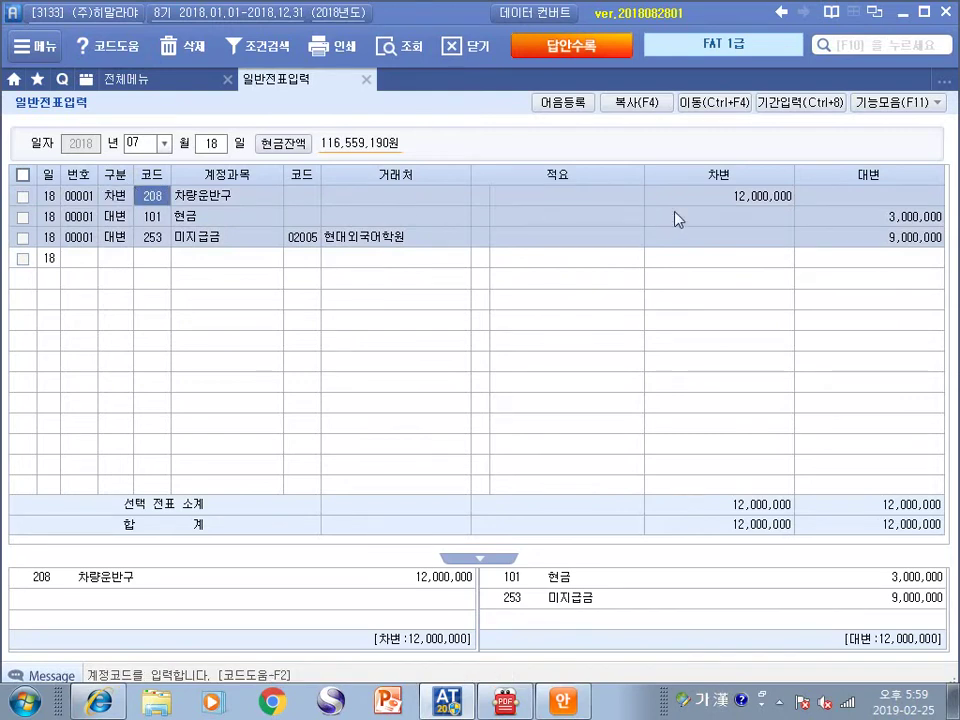
left_click(663, 195)
left_click(118, 215)
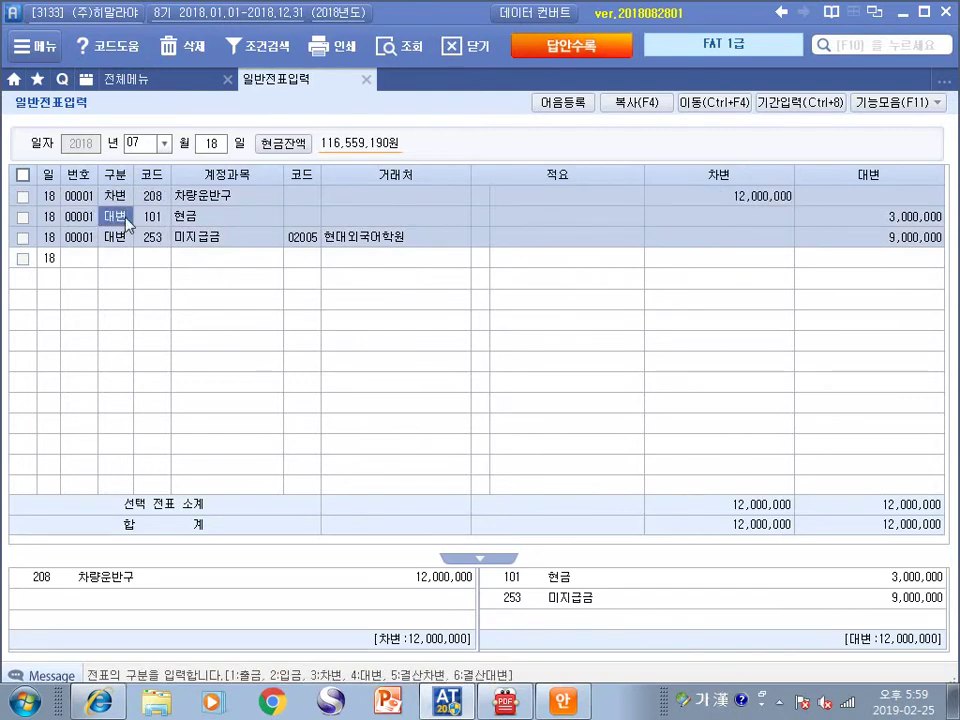
left_click(148, 216)
left_click(917, 214)
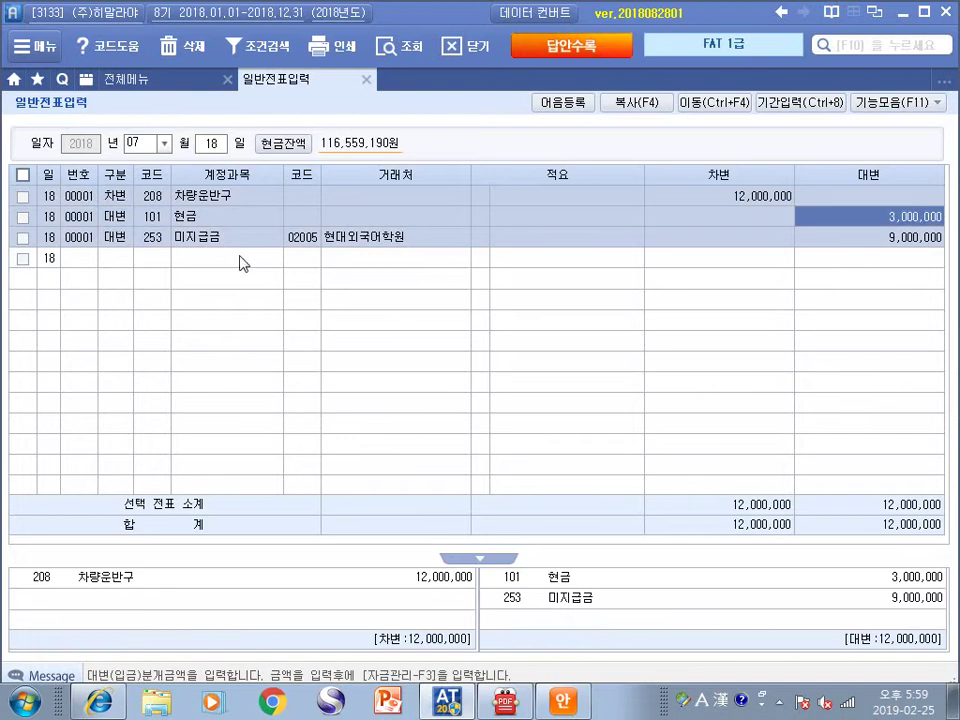
left_click(112, 238)
left_click(146, 238)
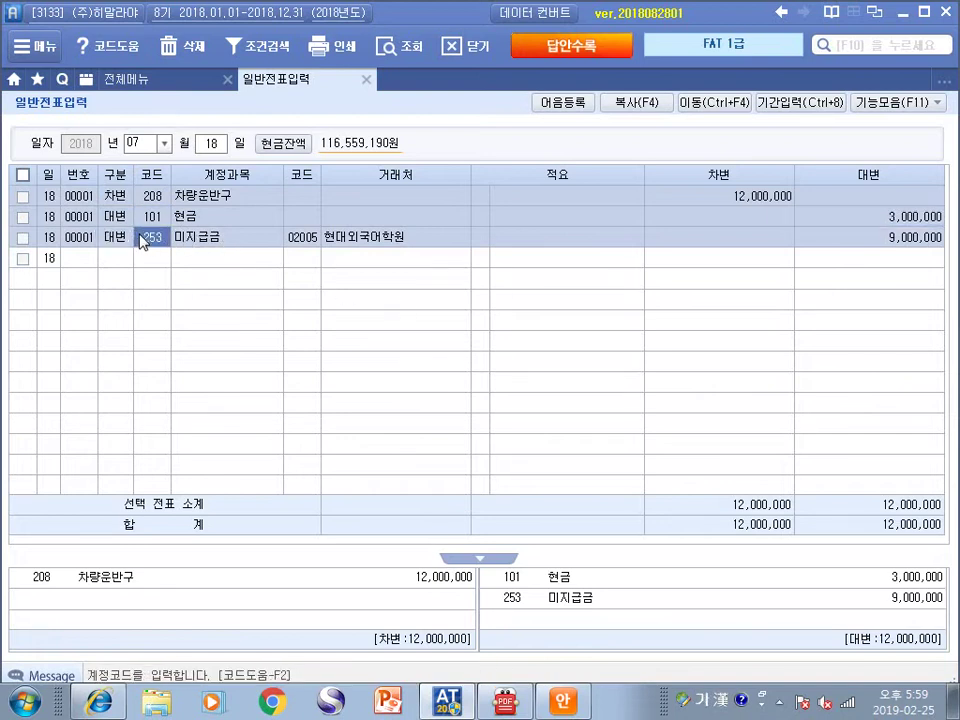
left_click(295, 237)
key("Return")
key("Return")
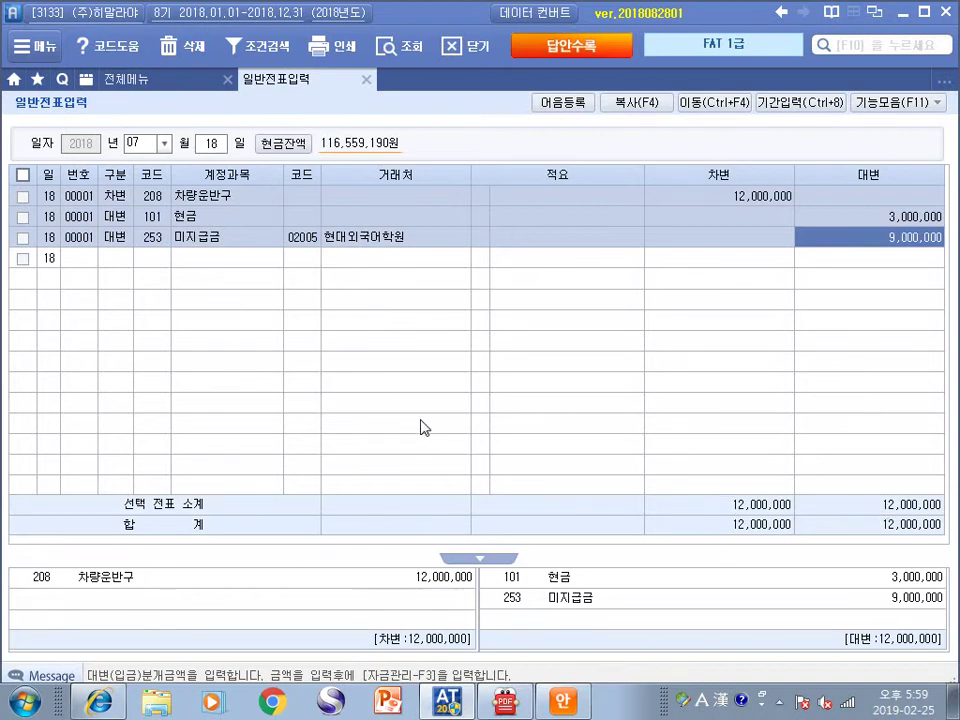
Switch to the problem PDF and colour the words 고정자산을 등록 in the second 평가문제 item red
key("alt+Tab")
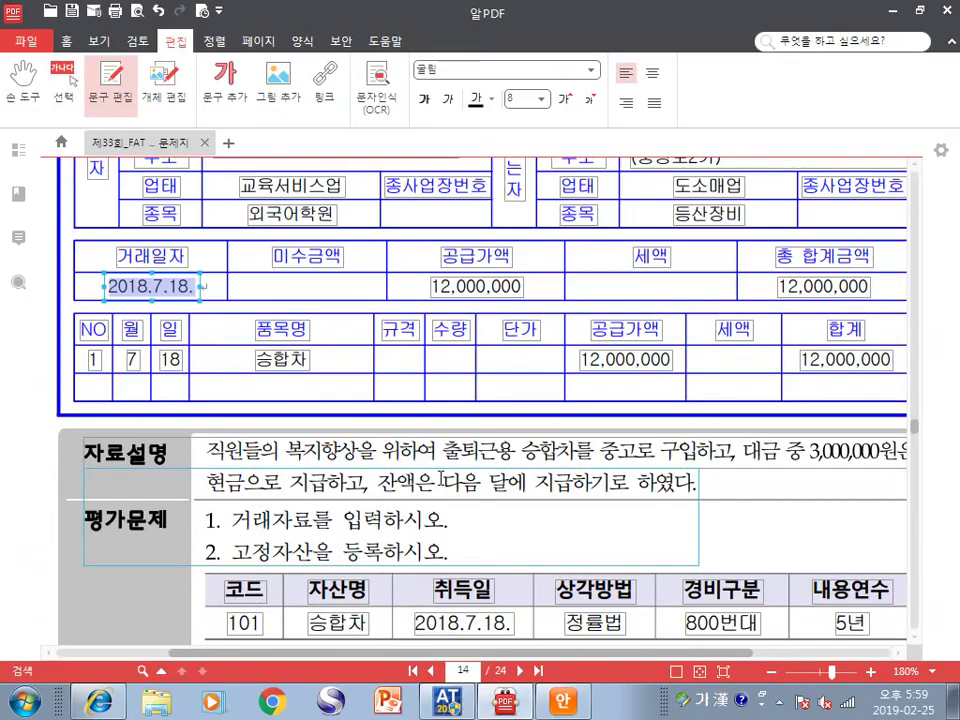
scroll(441, 479, "down", 2)
left_click_drag(204, 399, 457, 386)
left_click(232, 430)
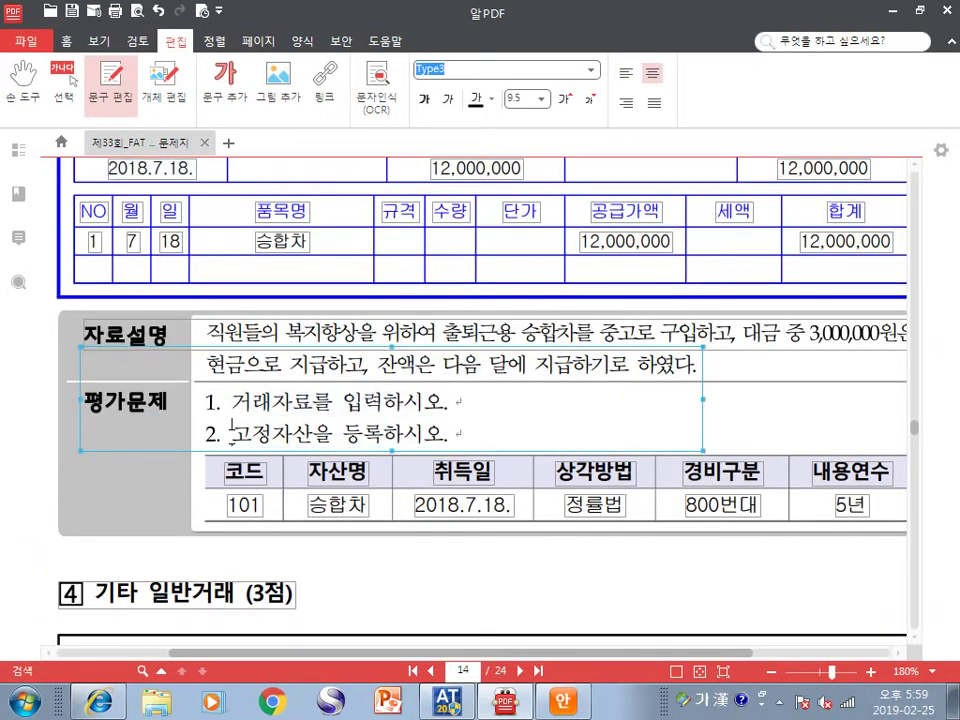
left_click_drag(232, 434, 384, 434)
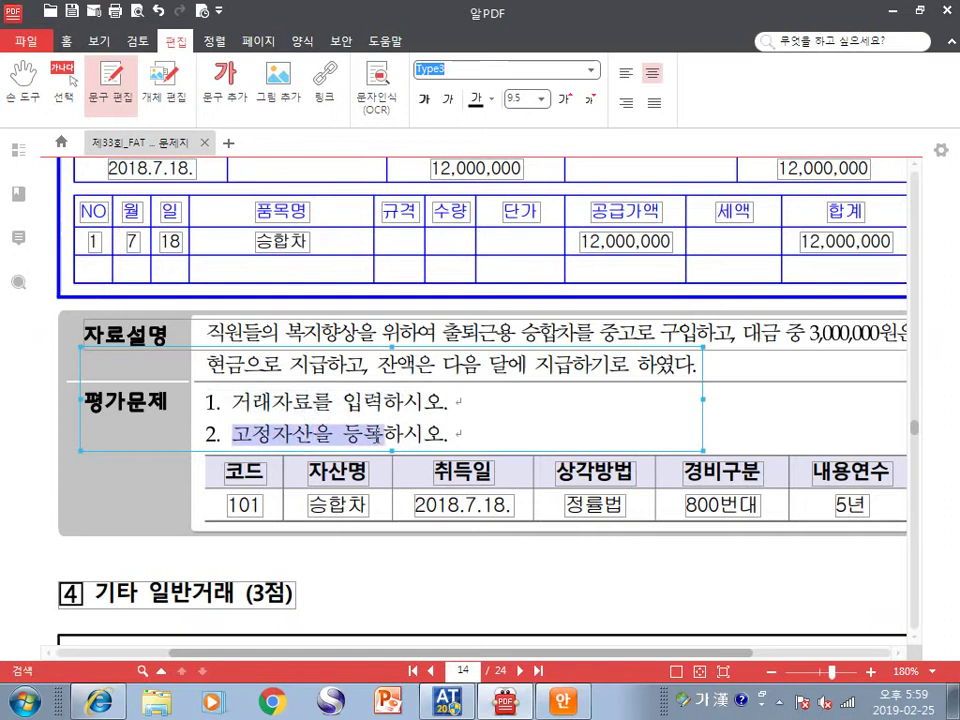
left_click(488, 98)
left_click(491, 233)
left_click(453, 401)
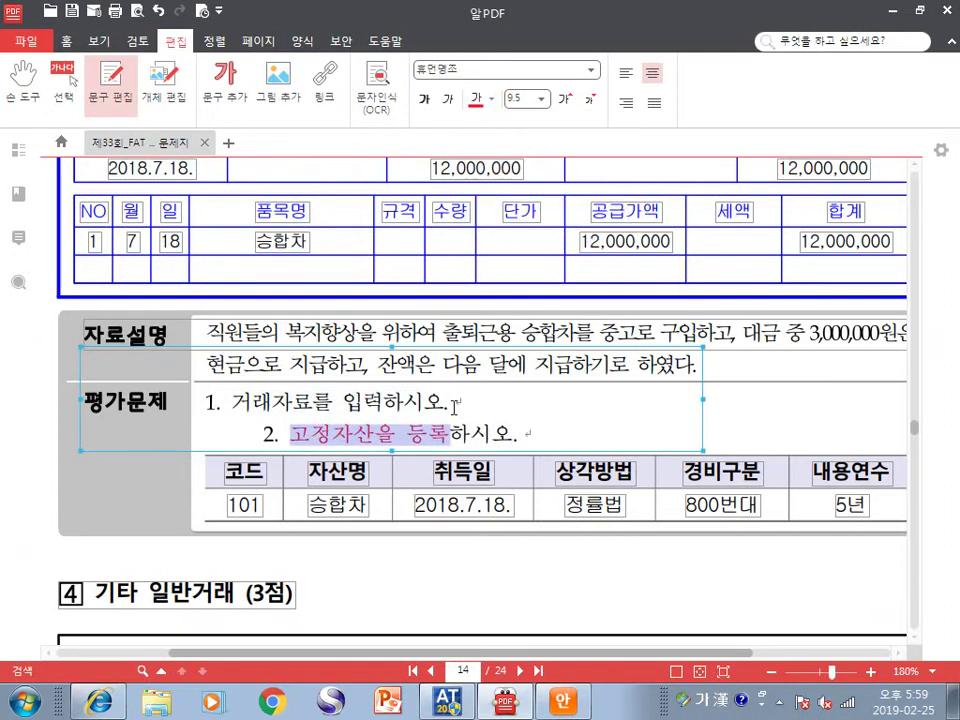
Switch to the accounting program, open 고정자산등록 and select 208 차량운반구 as the fixed asset account
key("alt+Tab")
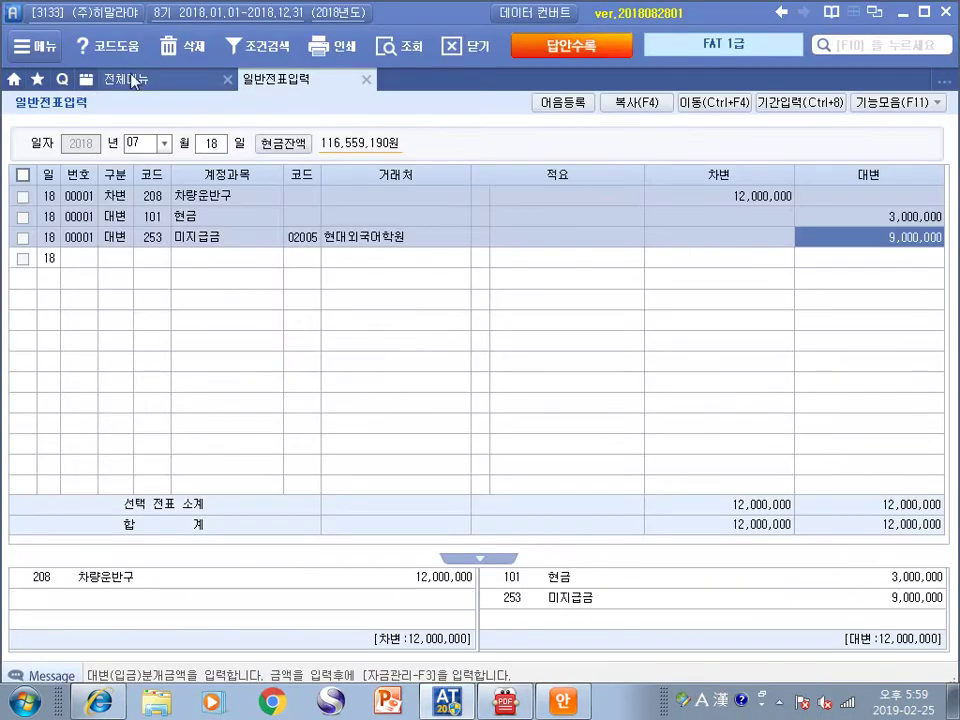
left_click(131, 79)
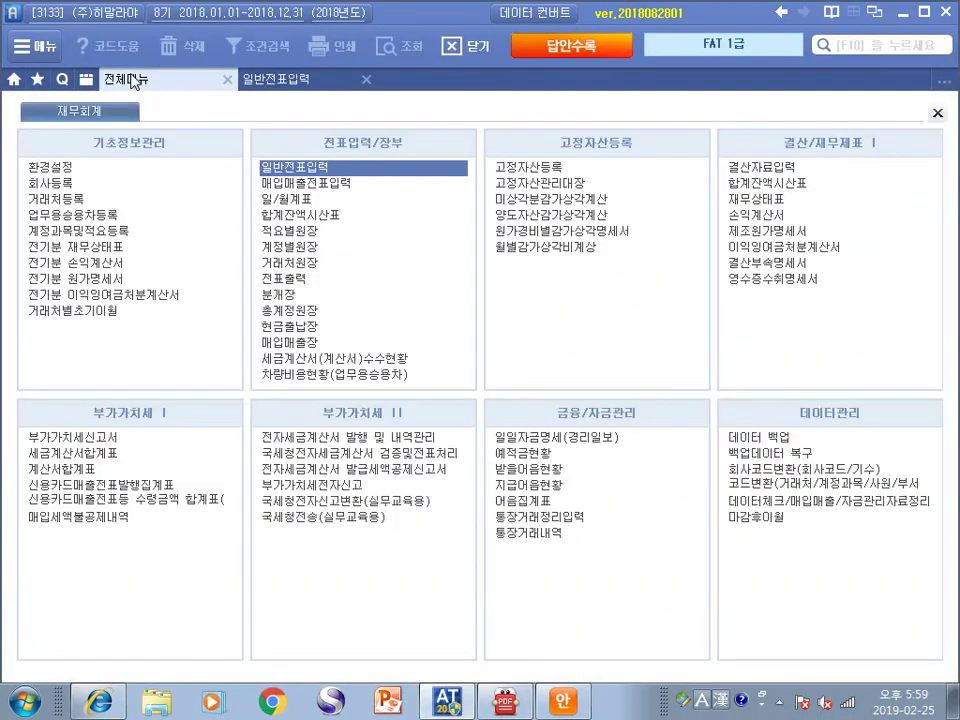
left_click(530, 167)
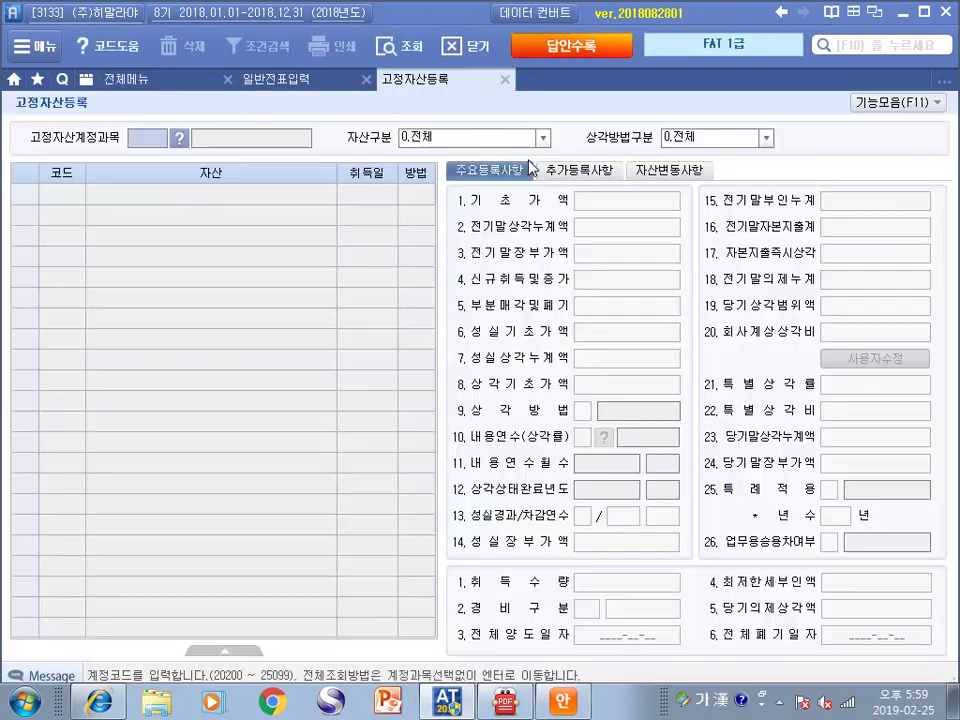
left_click(177, 139)
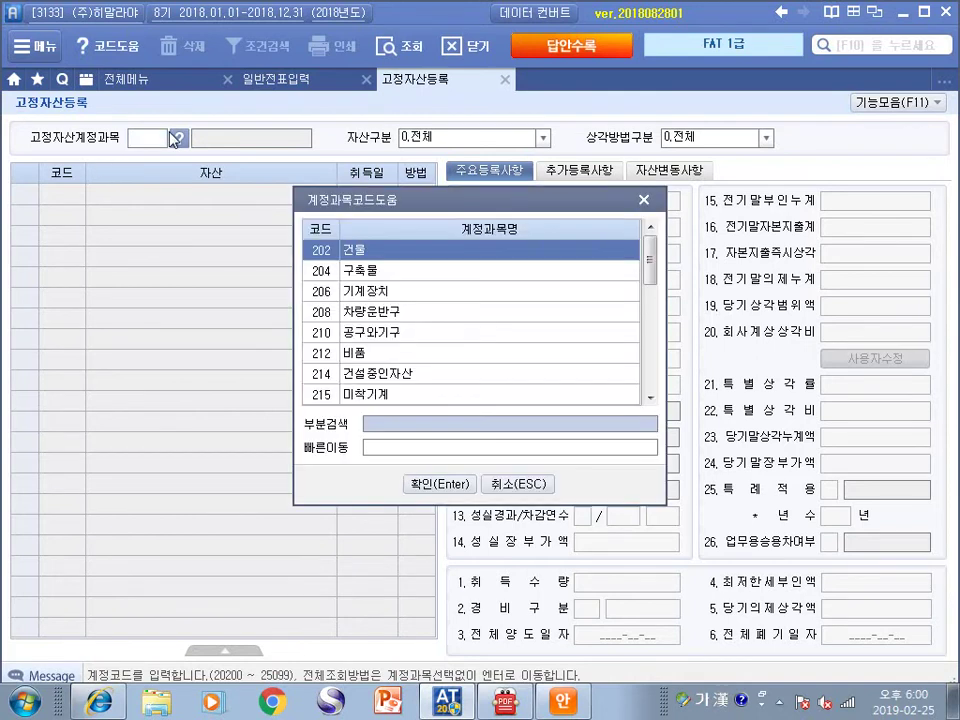
left_click(318, 311)
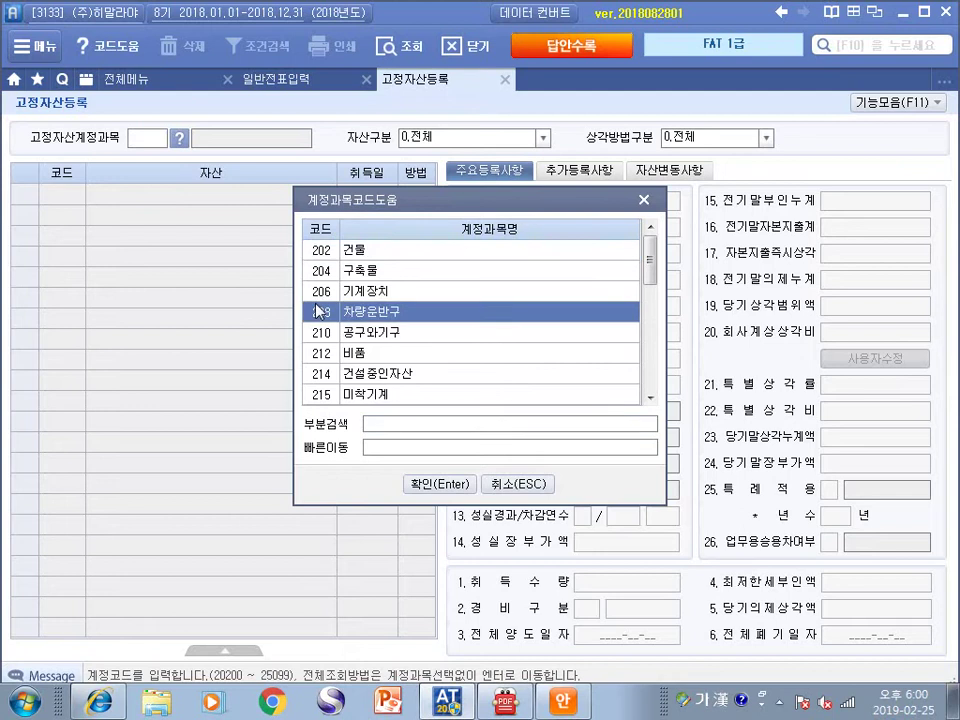
left_click(418, 483)
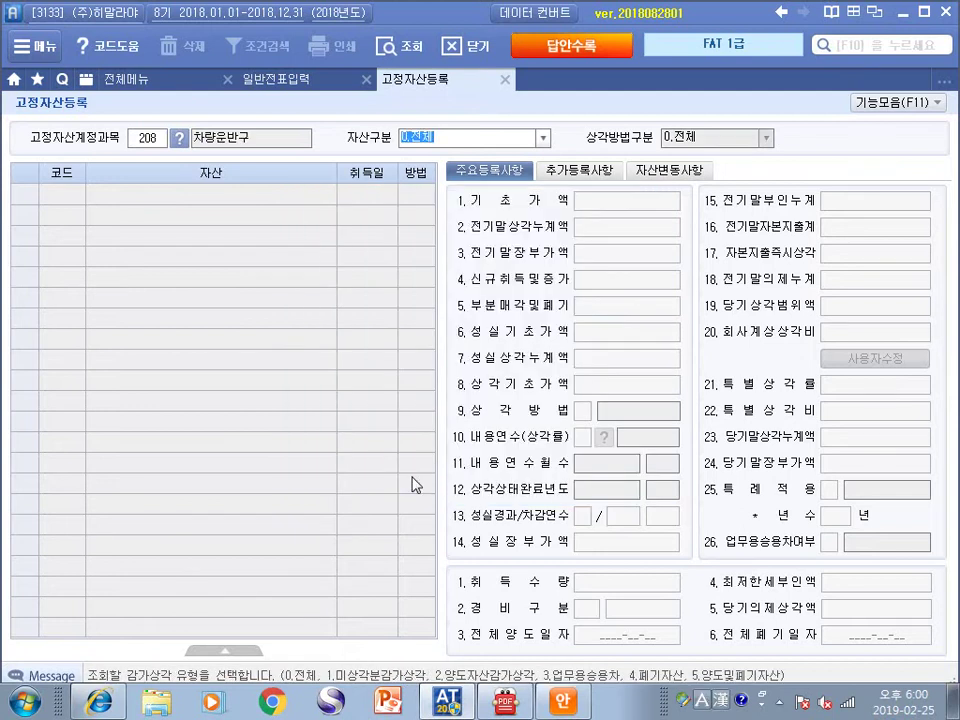
key("Return")
Consult the asset table in the PDF and add an asset with code 101 and the name 승합차
key("alt+Tab")
left_click(244, 505)
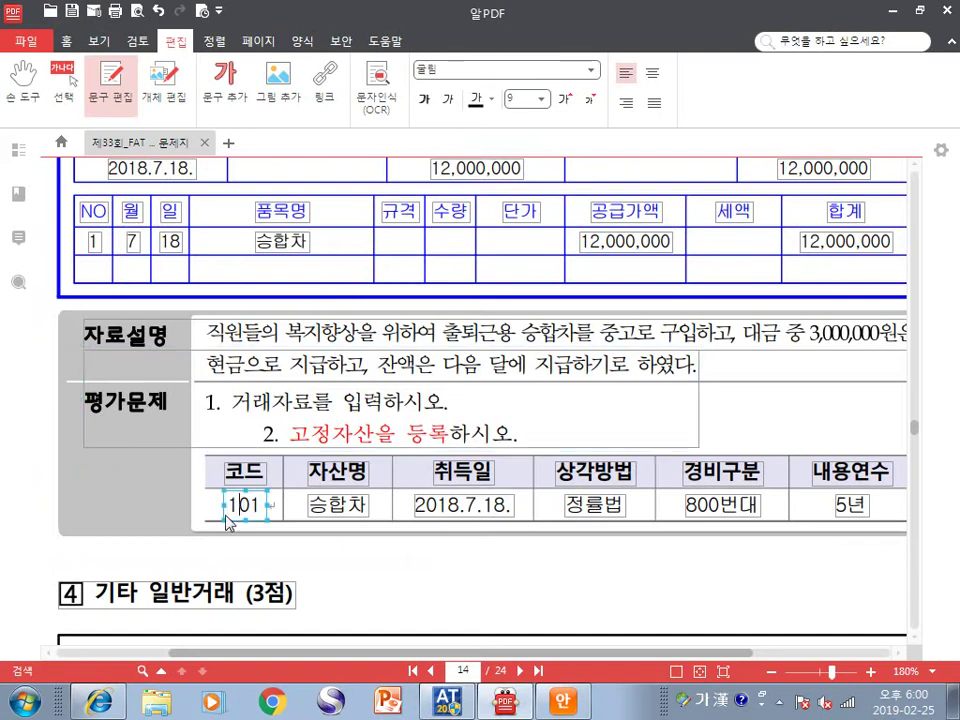
key("alt+Tab")
type("101")
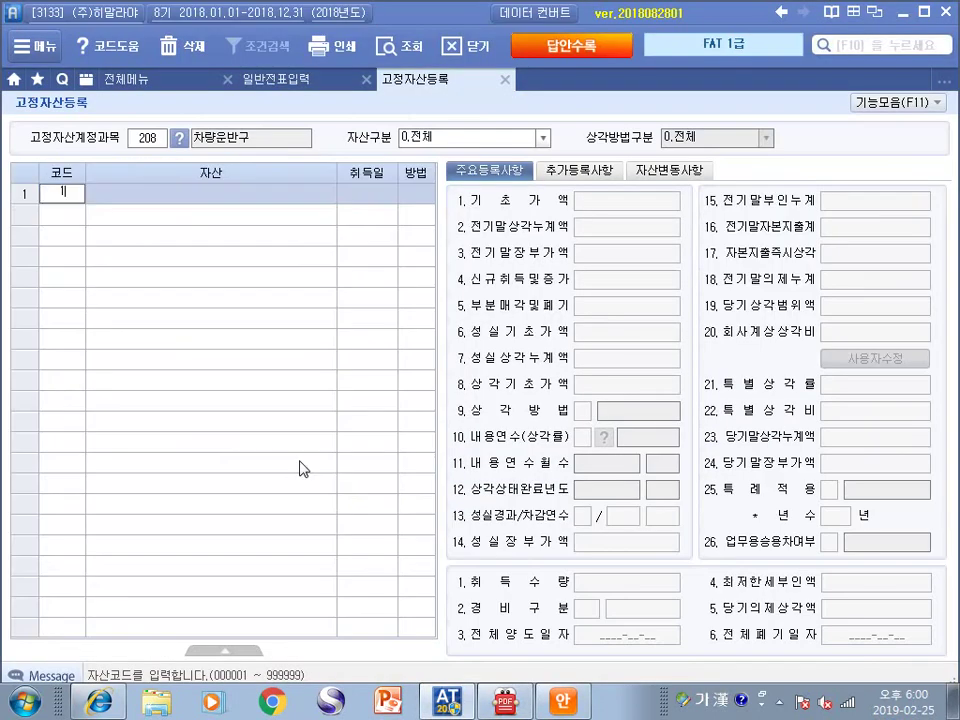
key("Return")
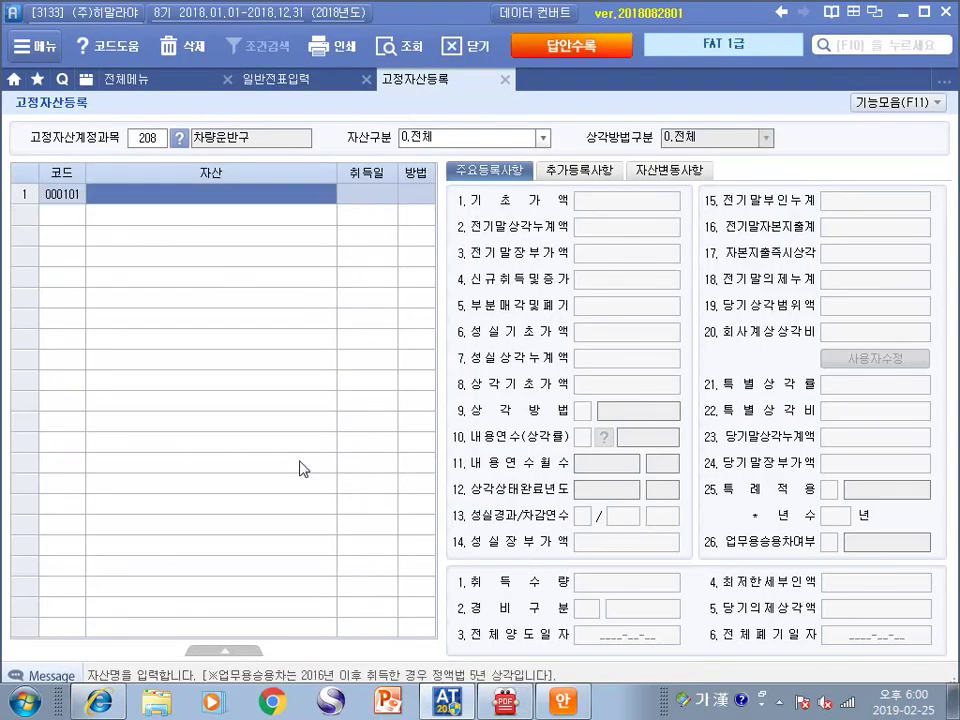
key("alt+Tab")
key("alt+Tab")
type("승용")
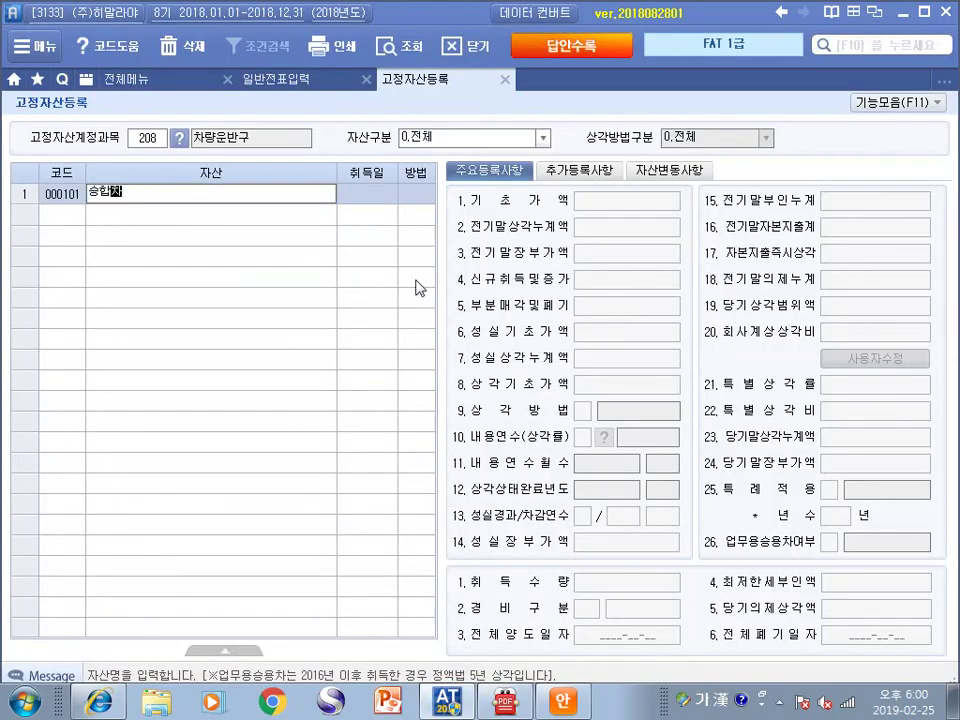
type("차")
key("Return")
Look up the 취득일 in the PDF's asset table and set the 승합차 asset's acquisition date to 2018-07-18
key("alt+Tab")
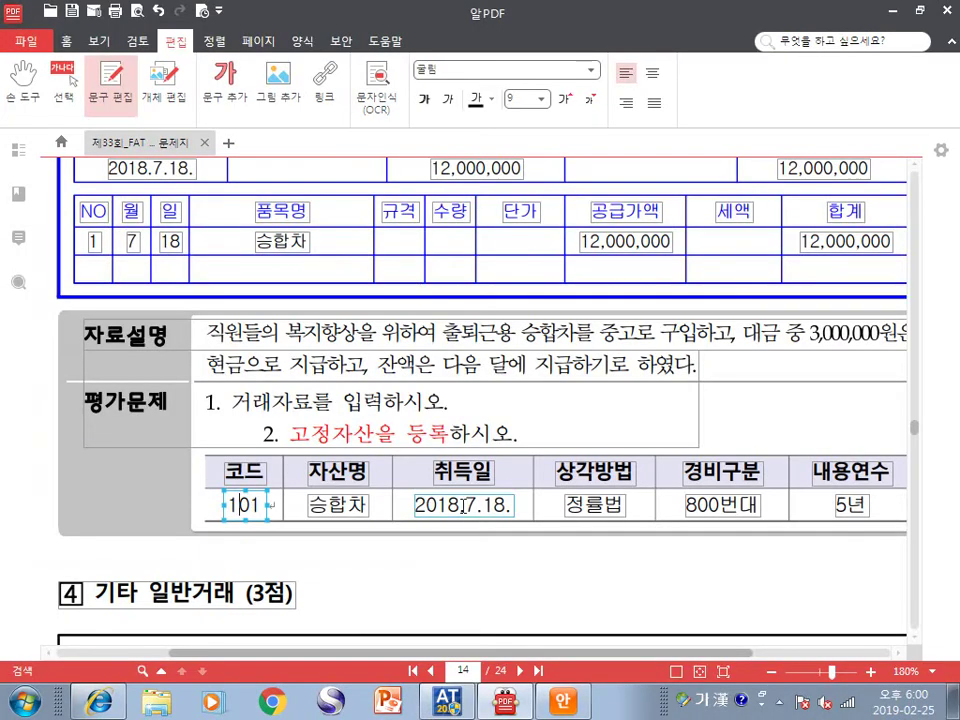
key("alt+Tab")
type("2018-")
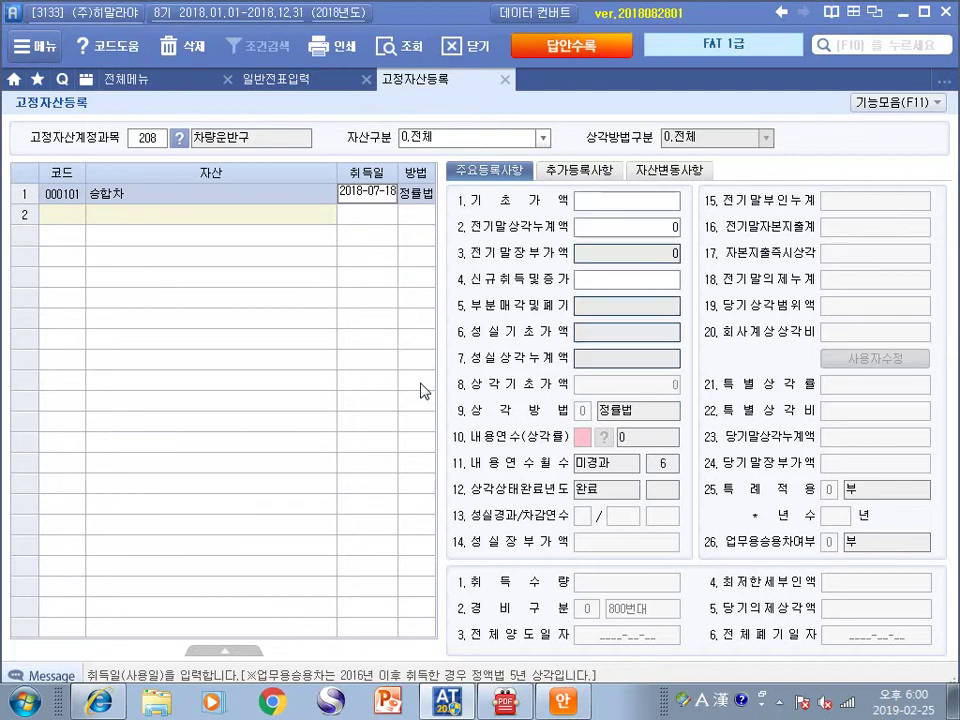
type("07-18")
key("Return")
Compare the remaining asset details with the PDF and enter 12,000,000 as the 승합차 asset's 신규취득및증가 amount
key("alt+Tab")
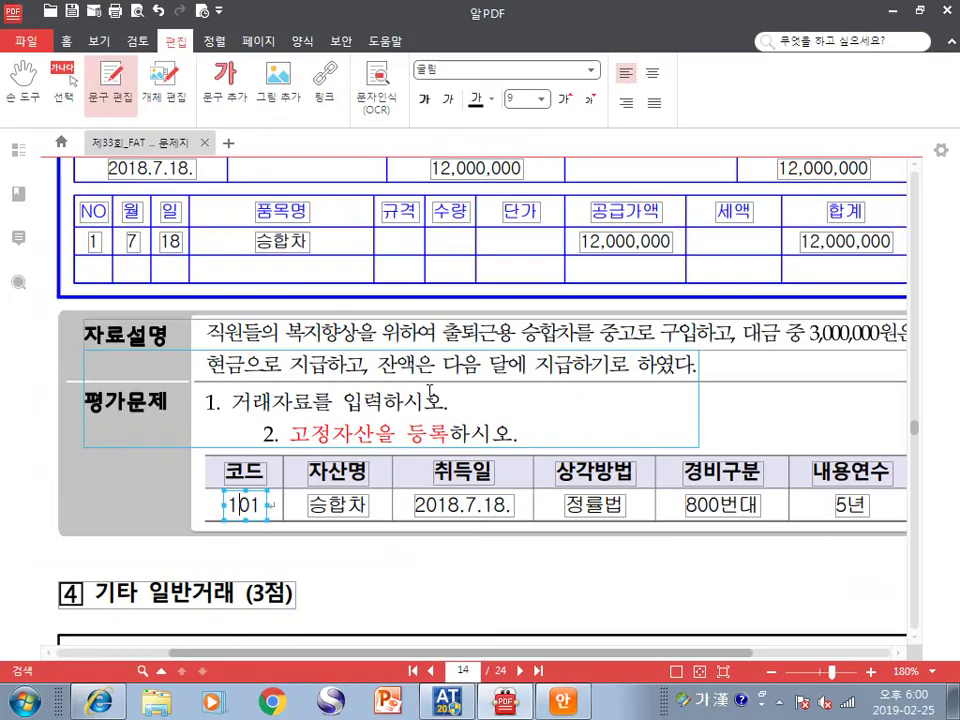
key("alt+Tab")
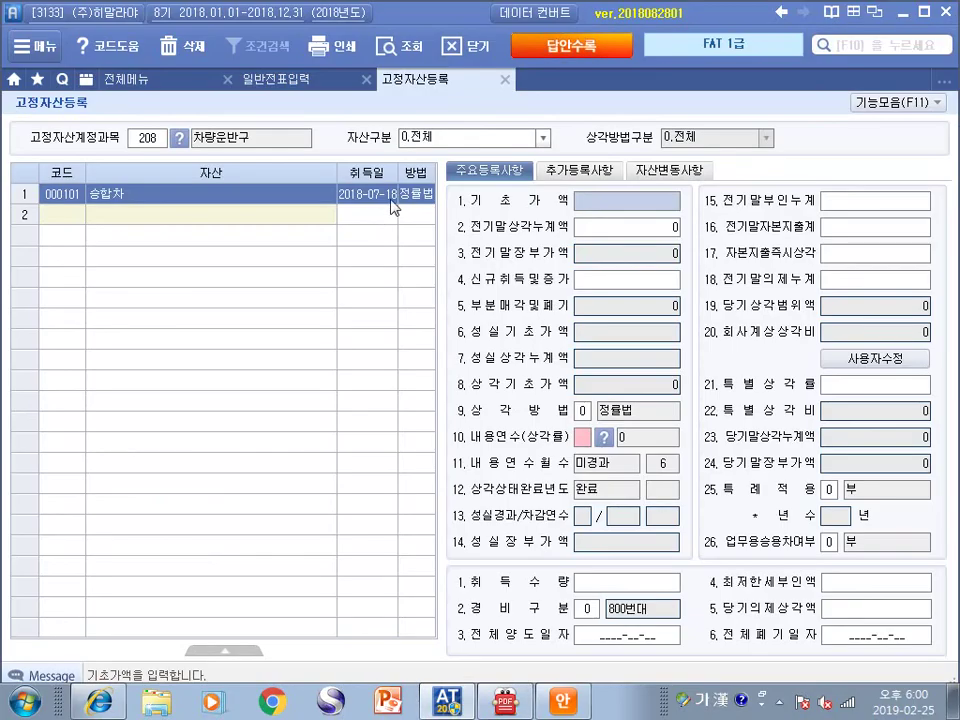
key("alt+Tab")
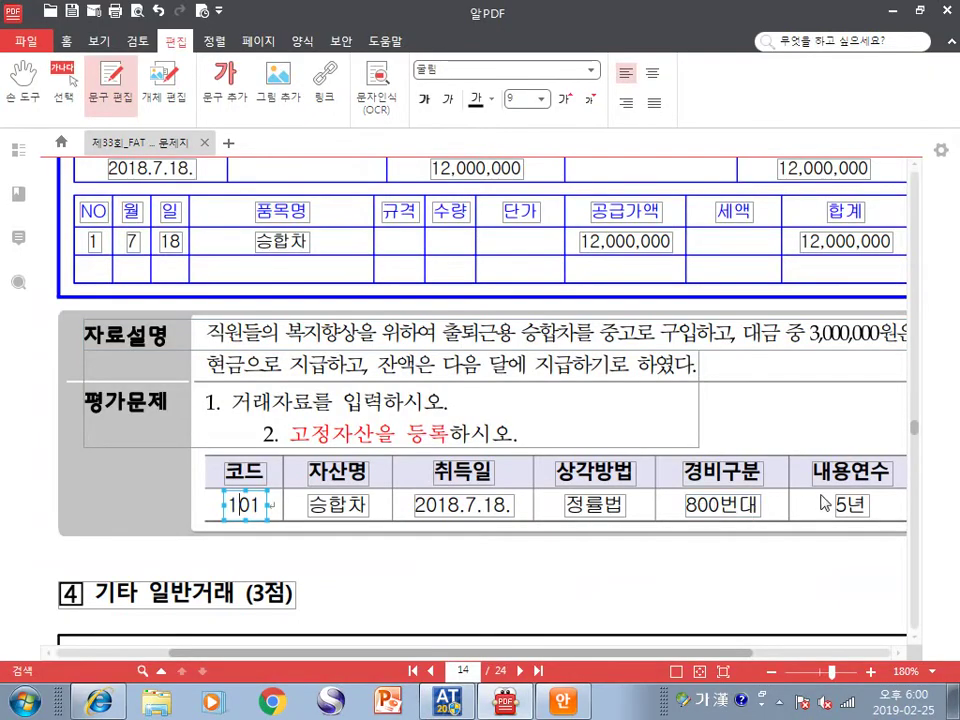
key("alt+Tab")
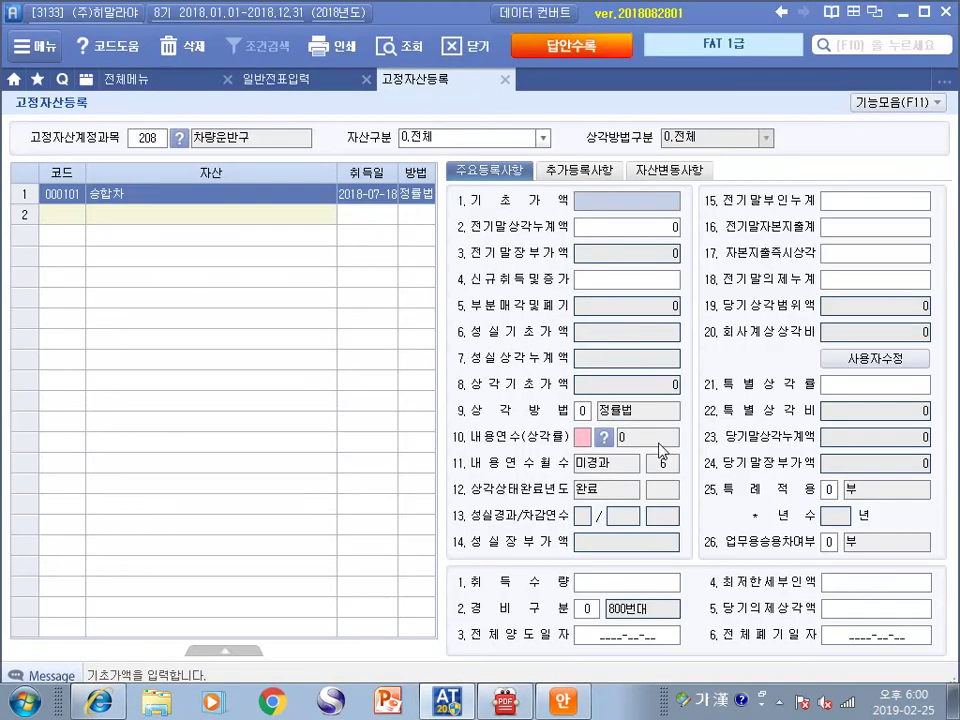
key("alt+Tab")
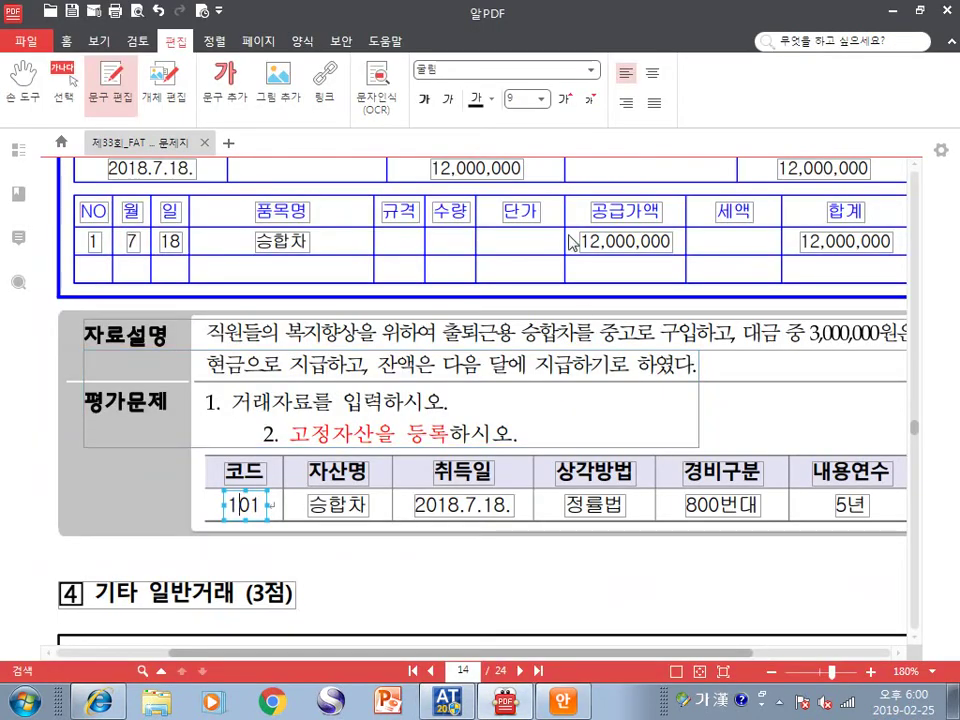
key("alt+Tab")
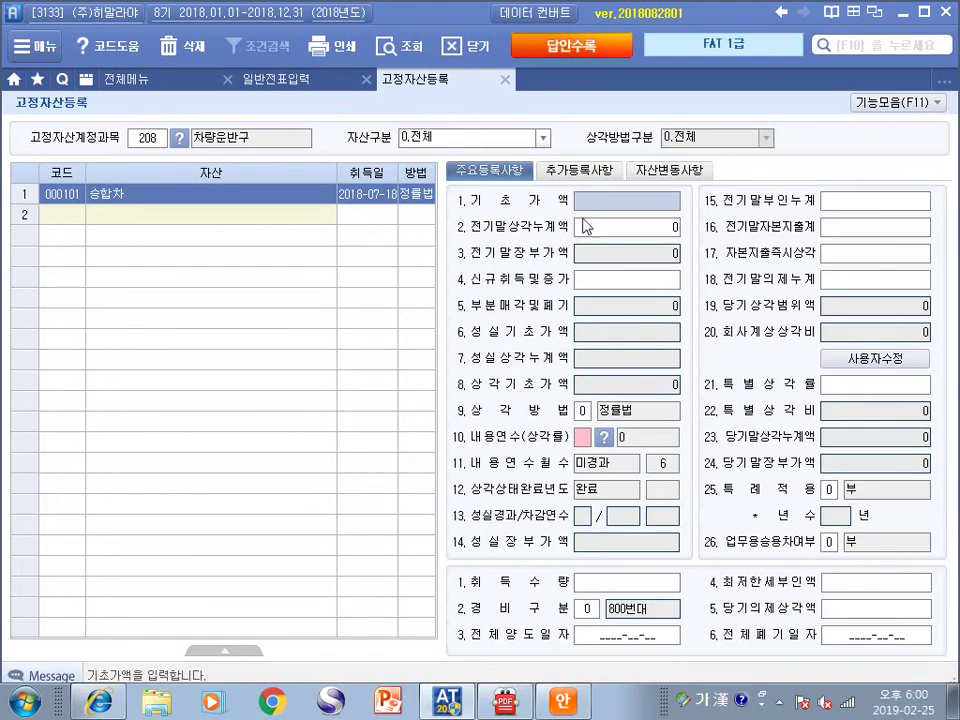
left_click(580, 277)
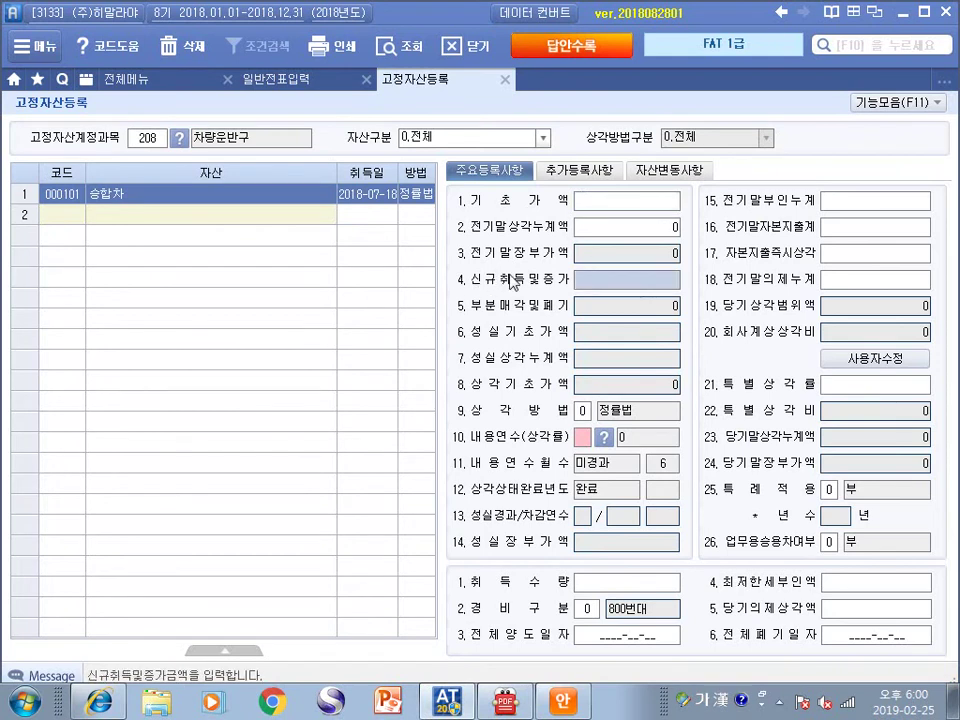
type("12000000")
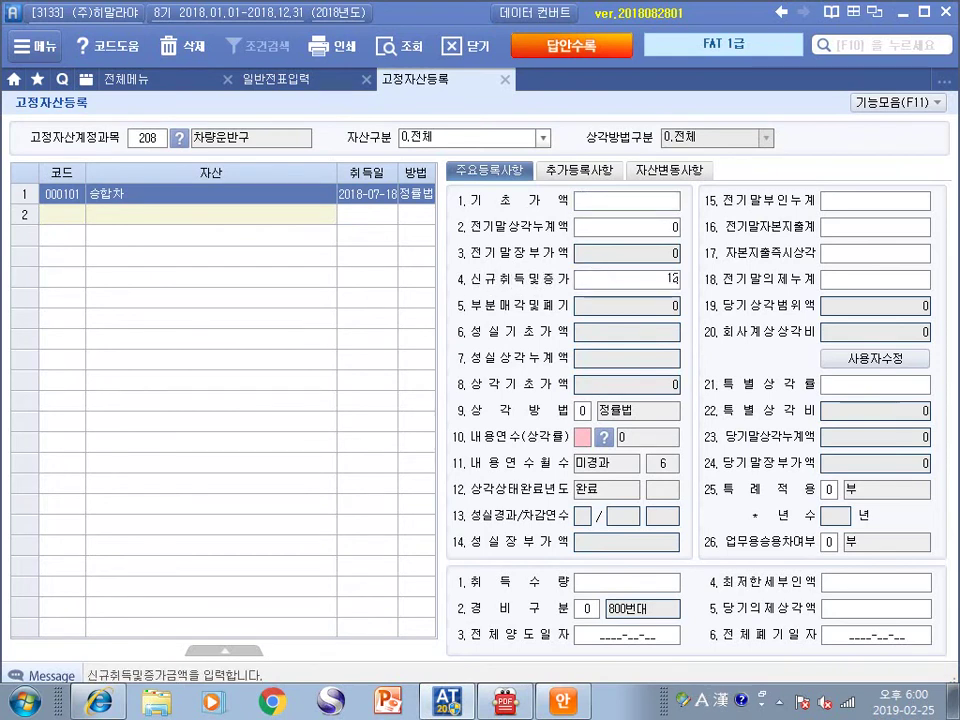
key("Return")
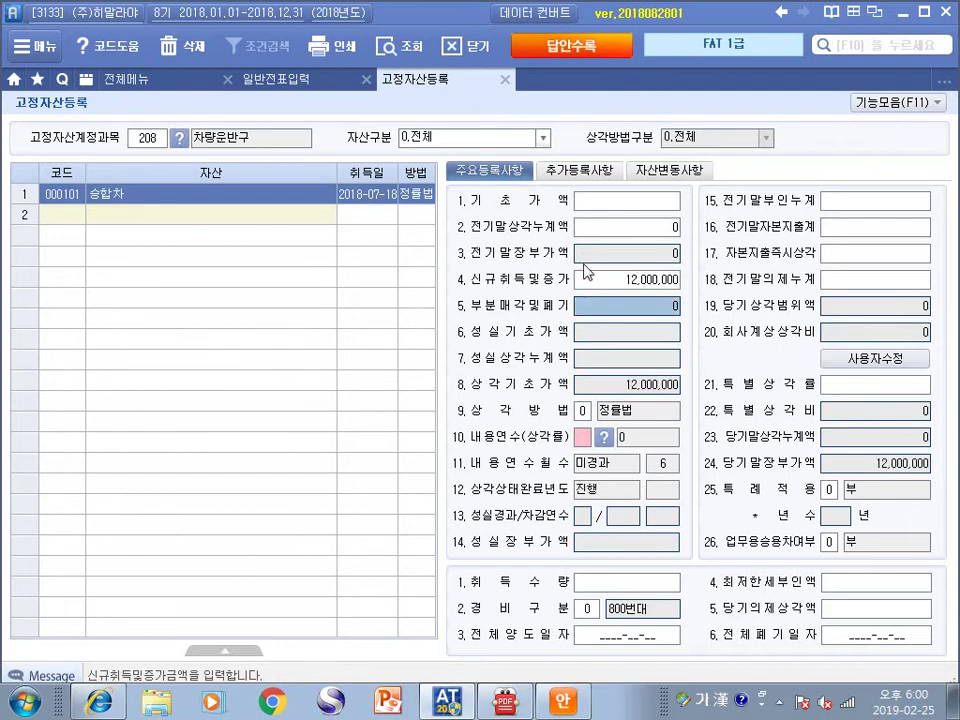
Set the 승합차 asset's 내용연수 to 5 years and close 고정자산등록
left_click(578, 200)
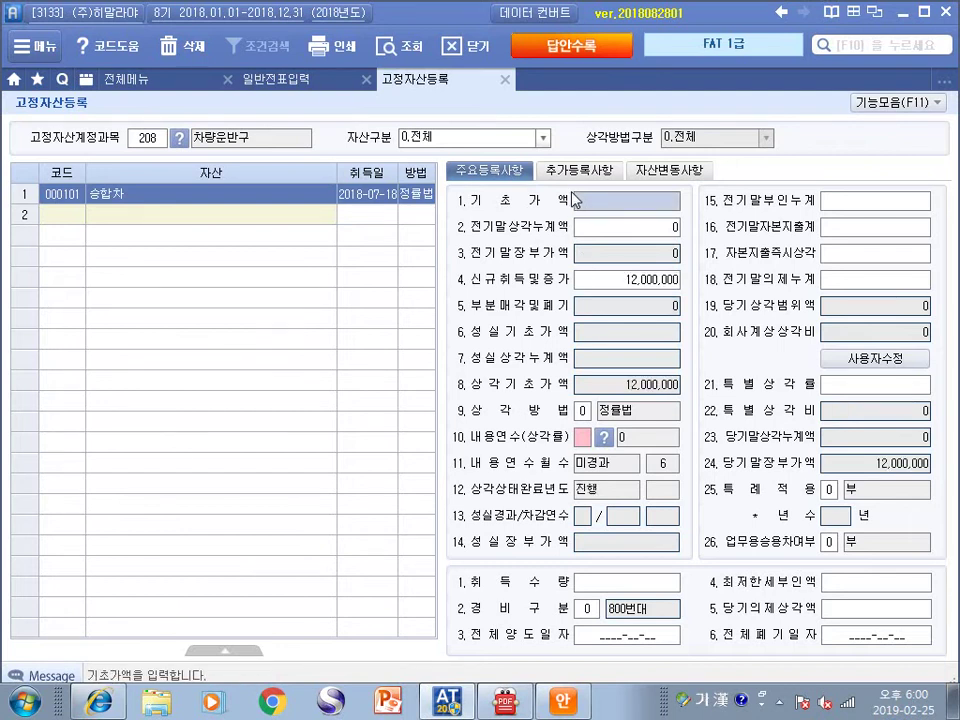
left_click(600, 279)
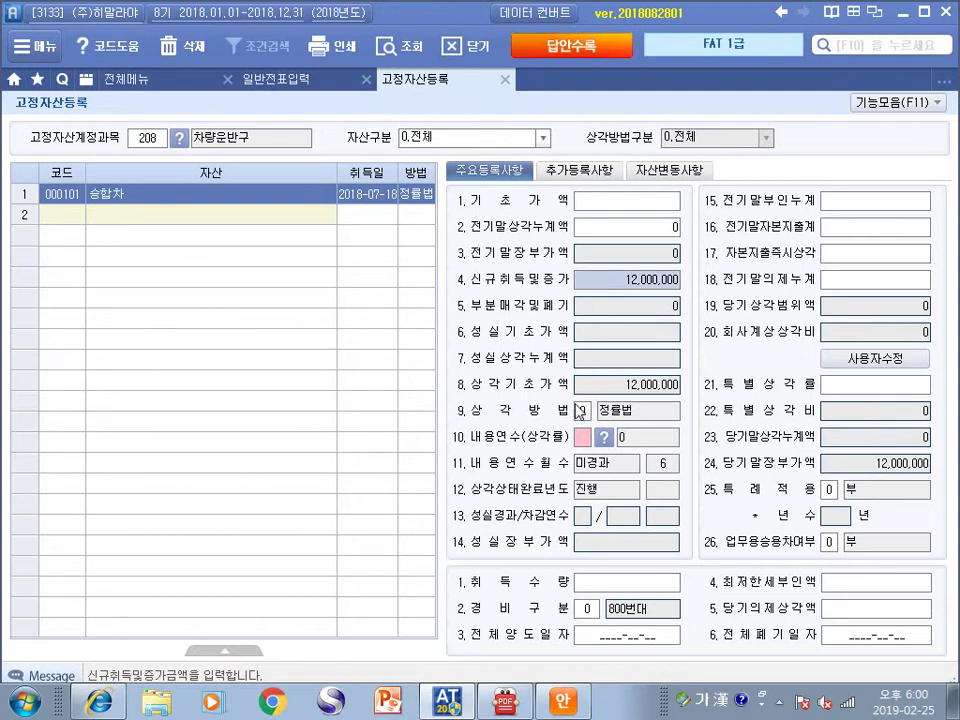
left_click(581, 437)
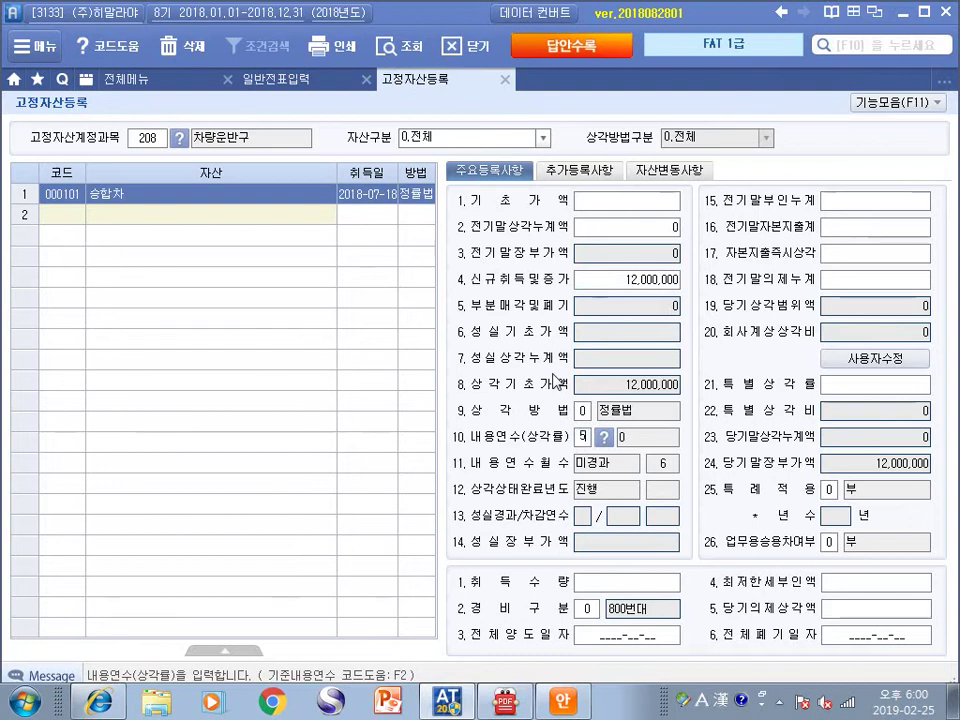
type("5")
key("Return")
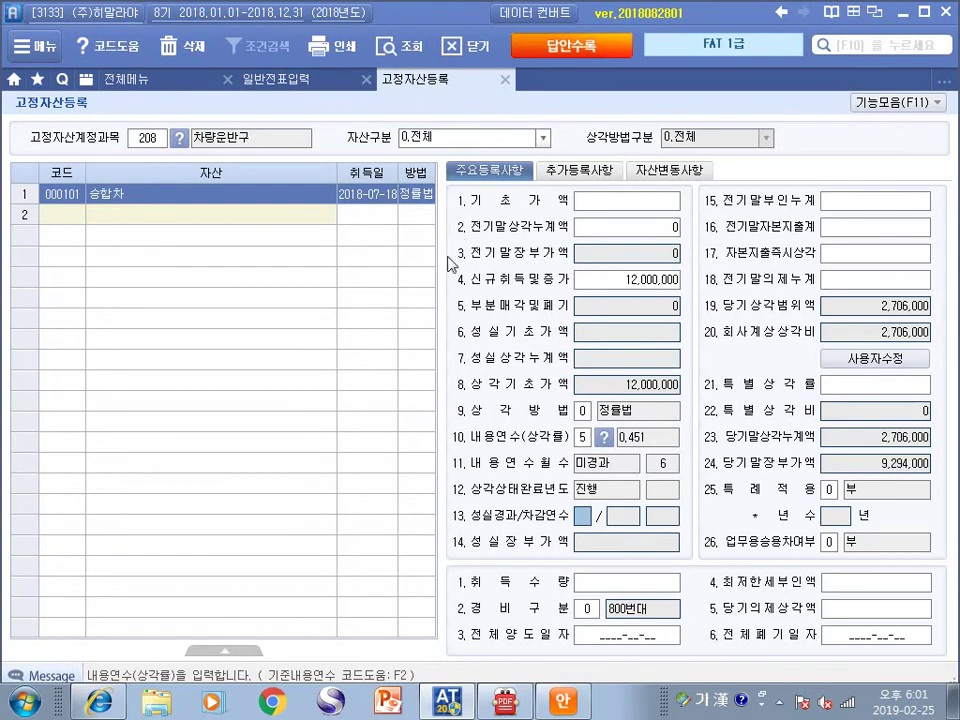
left_click(501, 79)
Switch to the PDF and examine problem 4's 국세전자납부확인서 for the tax item, payment date, bank and amount
key("alt+Tab")
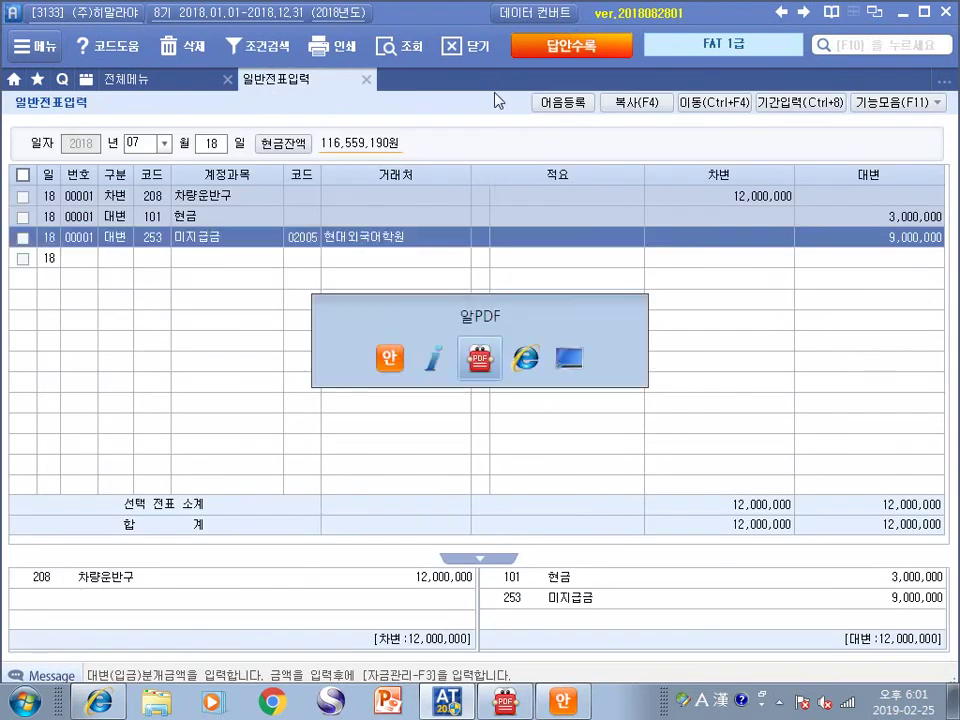
left_click(476, 409)
scroll(483, 395, "down", 3)
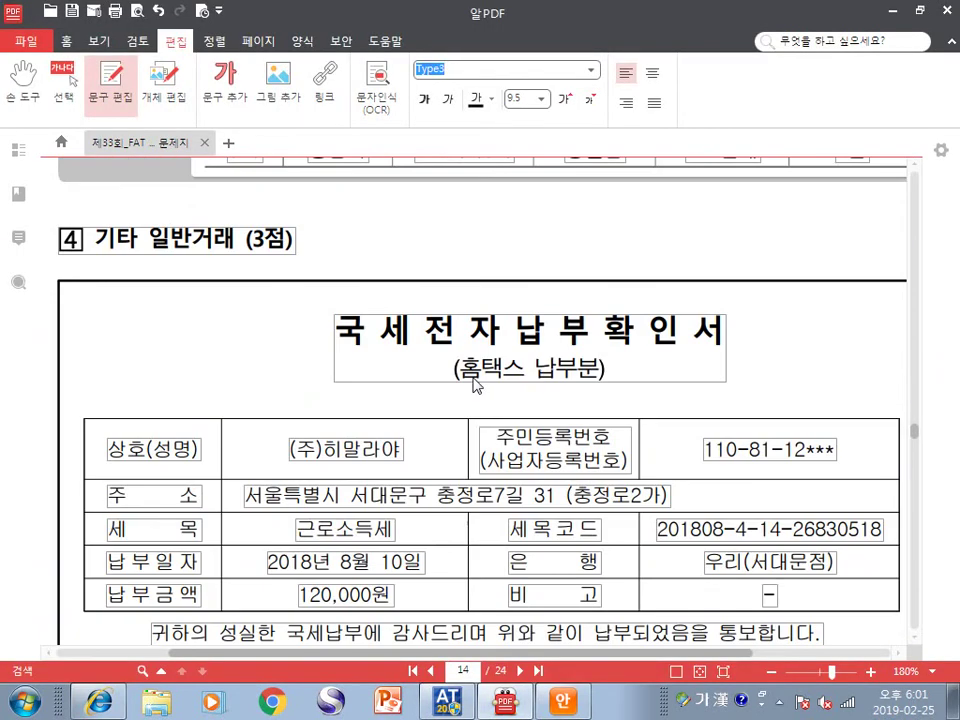
scroll(475, 385, "down", 3)
left_click_drag(380, 212, 624, 228)
scroll(624, 228, "down", 3)
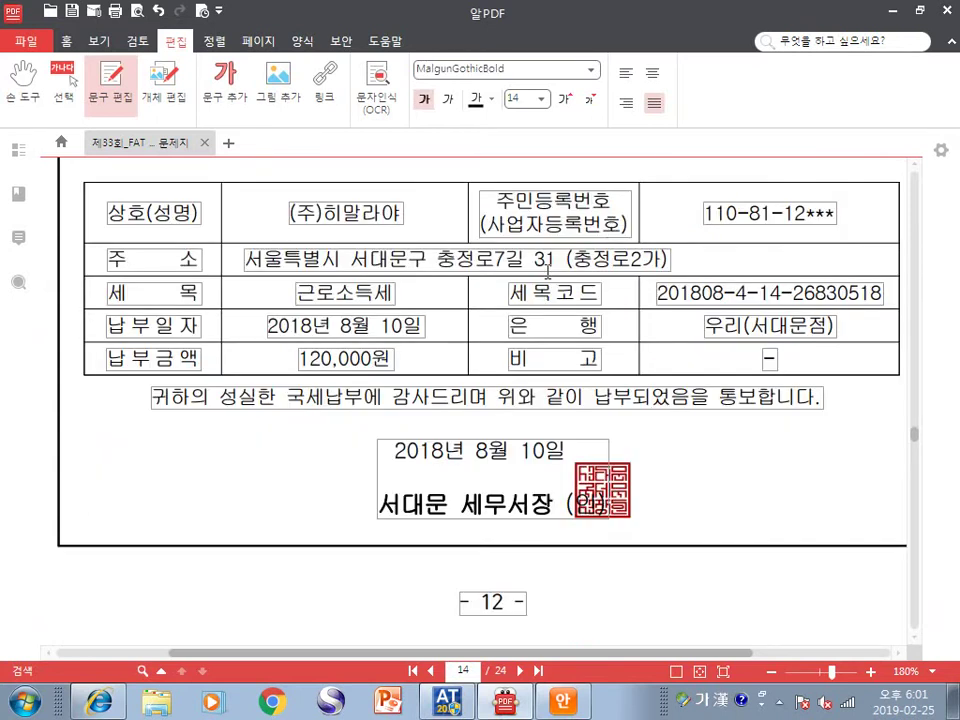
left_click_drag(321, 358, 362, 361)
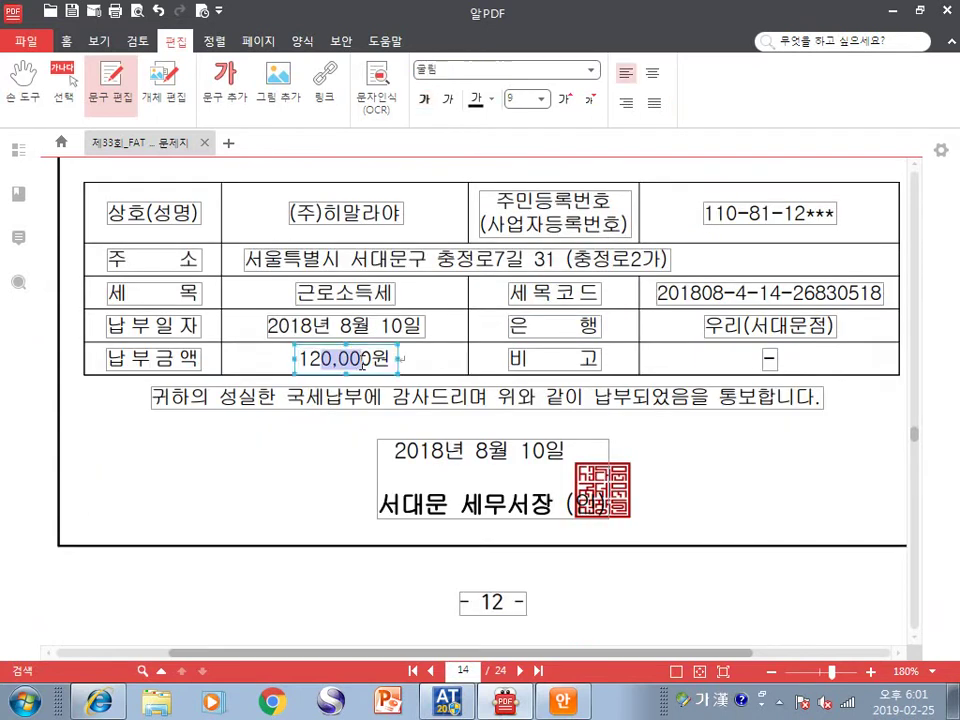
left_click(346, 400)
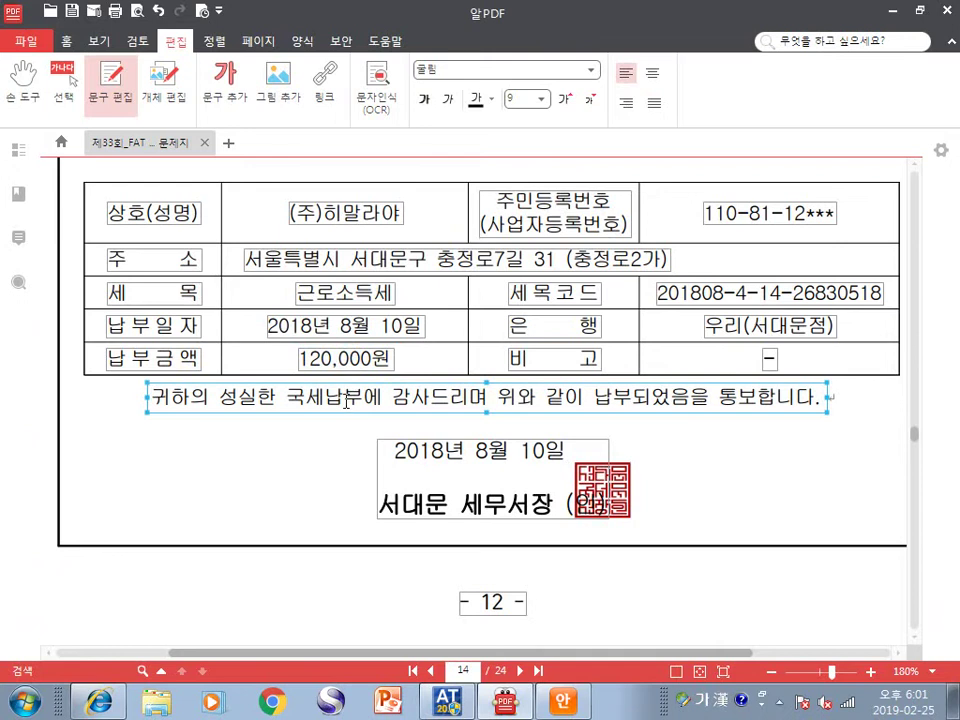
left_click_drag(440, 451, 494, 445)
scroll(494, 440, "down", 15)
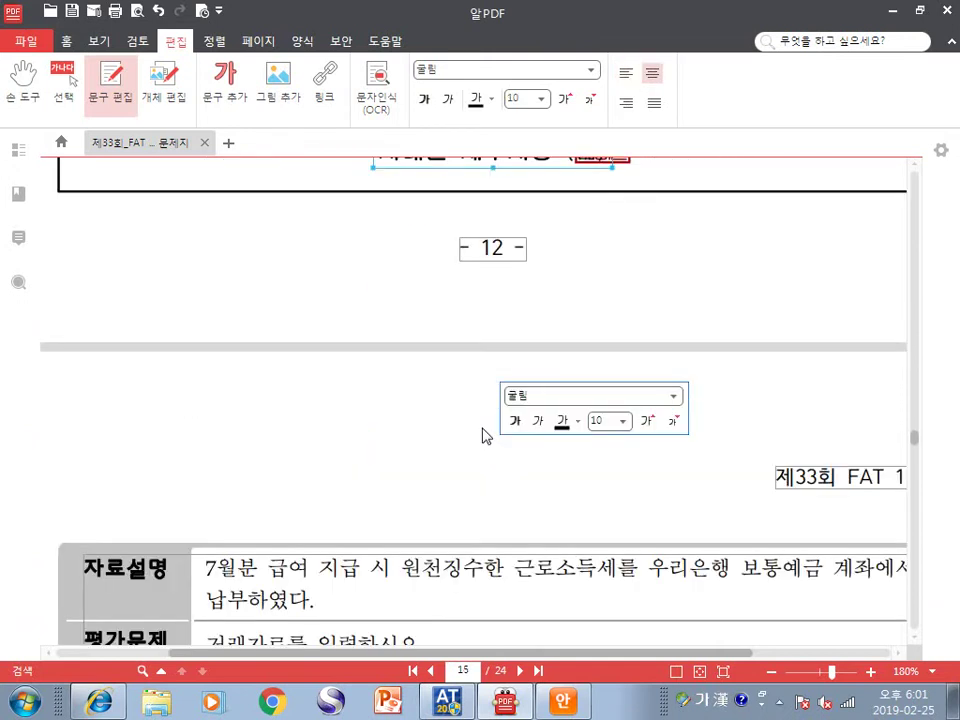
Colour the word 원천징수한 red in problem 4's 자료설명 and check the account the tax was paid from
left_click_drag(217, 331, 504, 340)
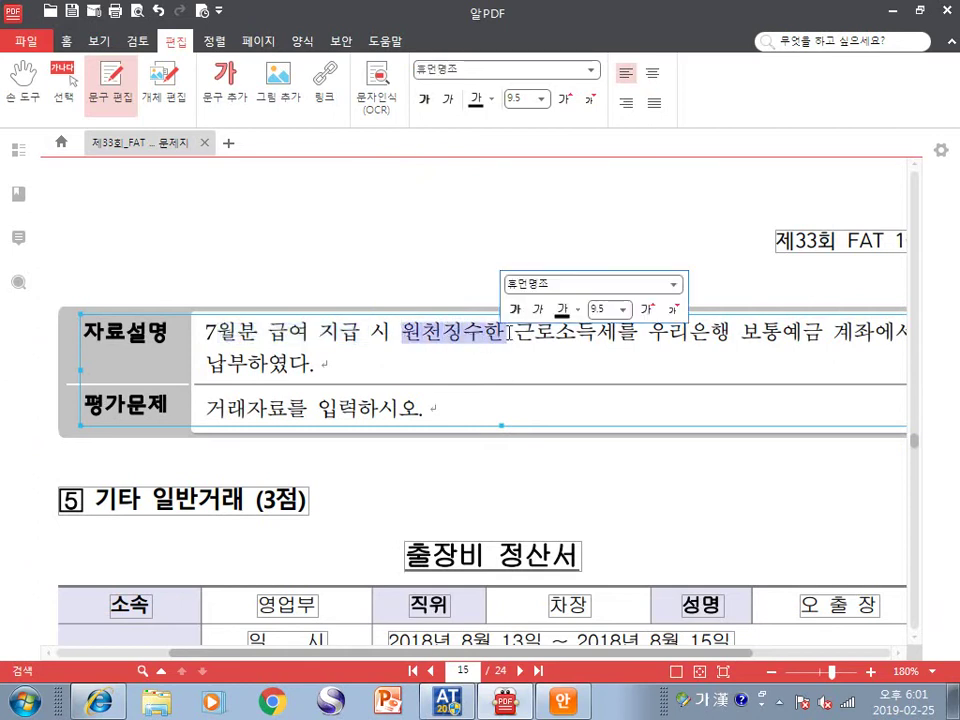
left_click(491, 99)
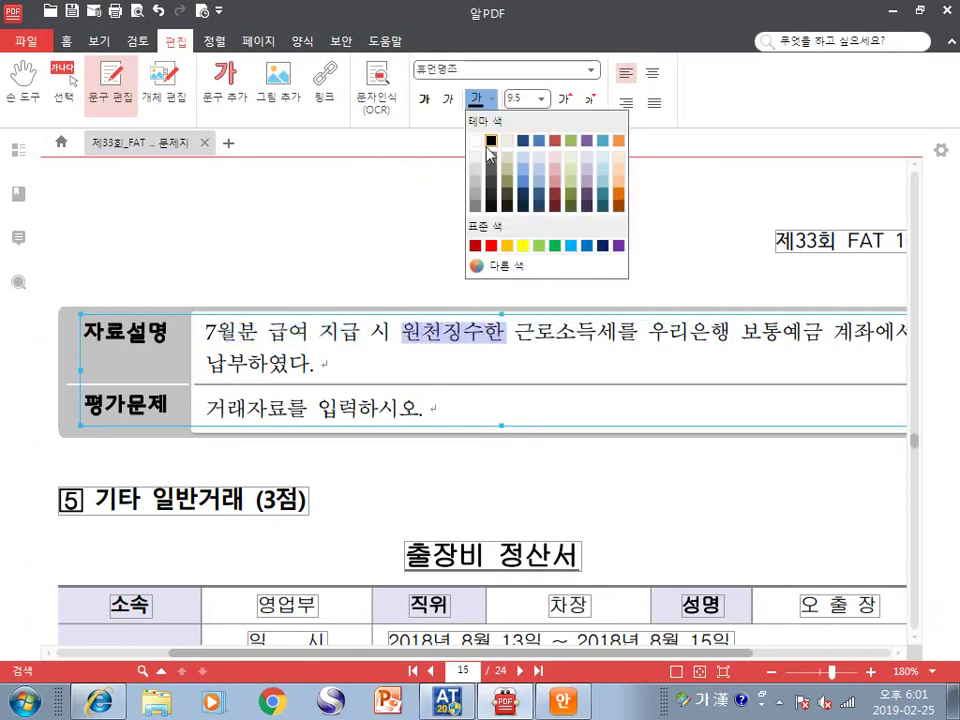
left_click(476, 246)
left_click_drag(688, 336, 806, 334)
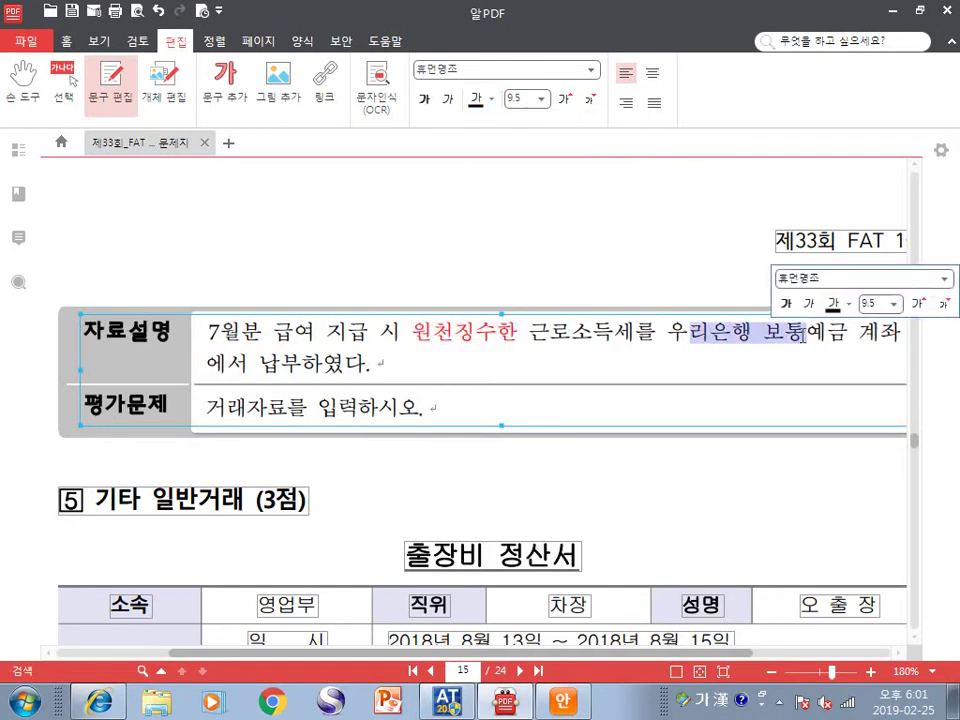
left_click(400, 246)
Add a text note above problem 4's 자료설명 reading "급여 지급시 원천징수한 돈 납부하는 내용", followed by an empty line
scroll(431, 236, "up", 2)
scroll(420, 255, "down", 1)
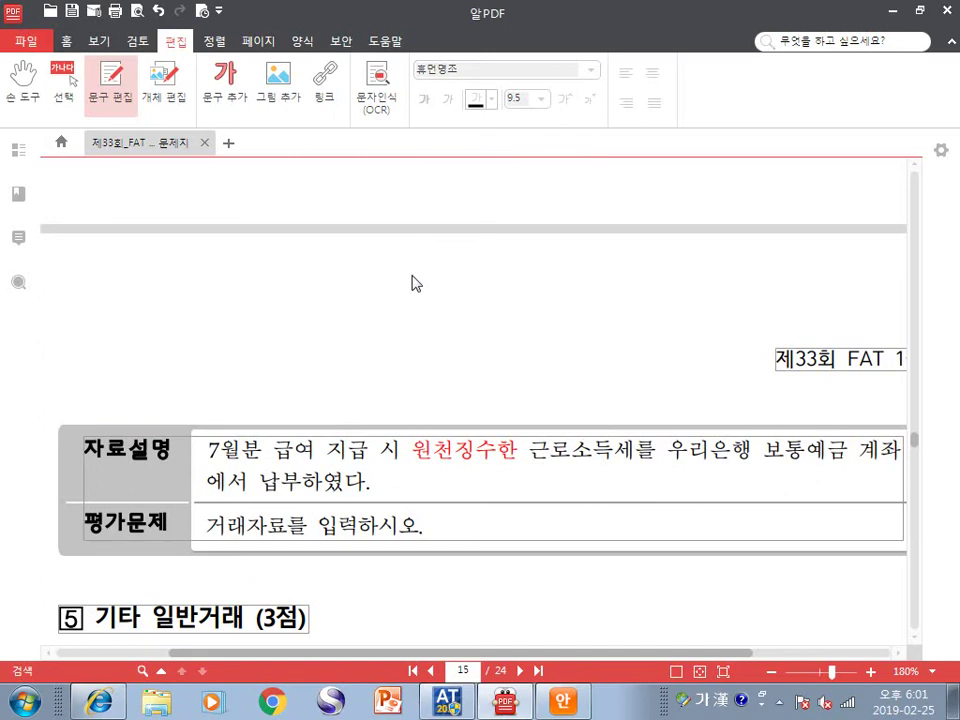
left_click(225, 80)
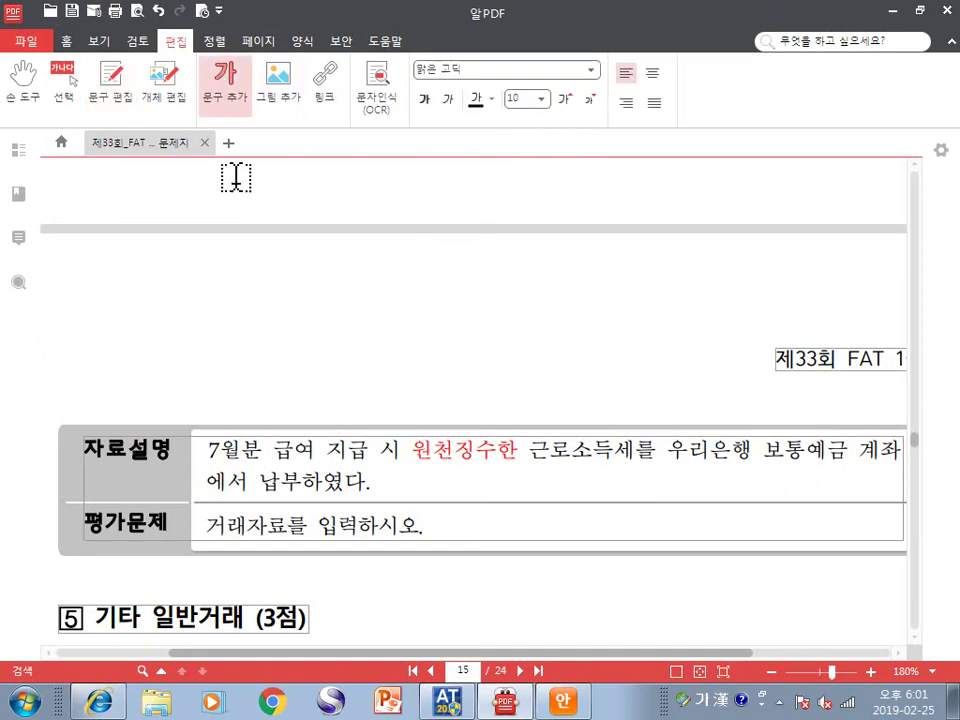
left_click(121, 290)
type("급여 지급")
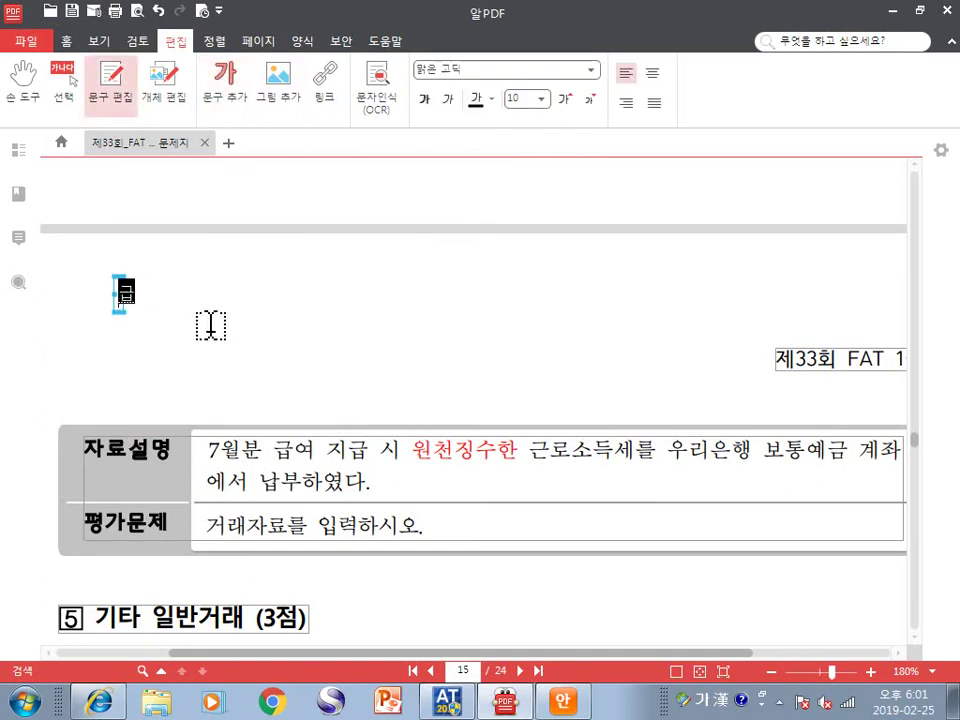
type("시 원천징")
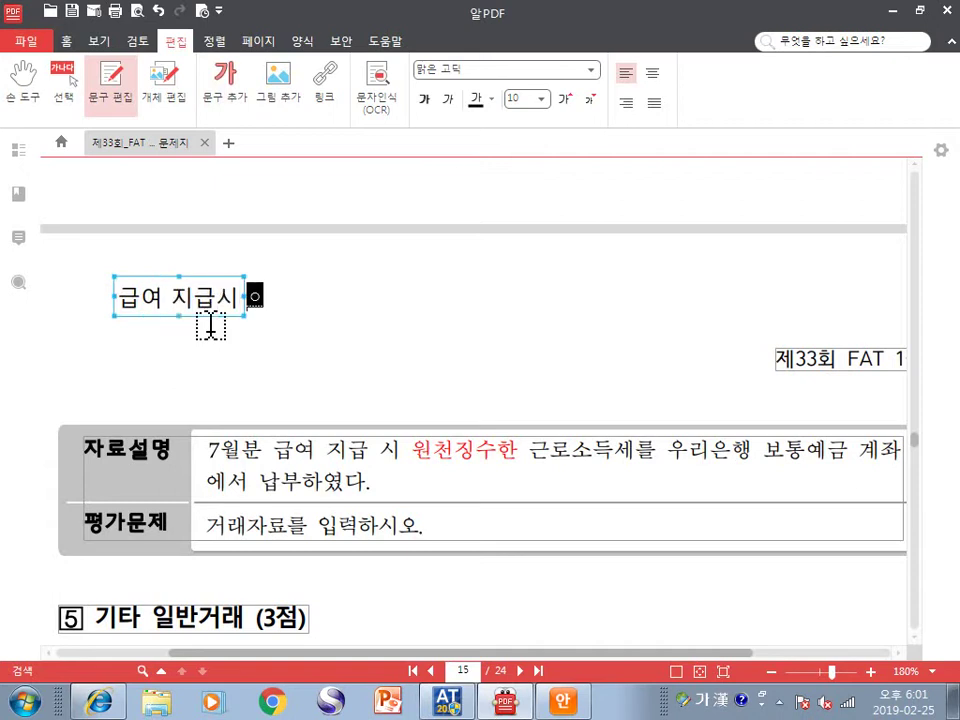
type("수한 돈 납")
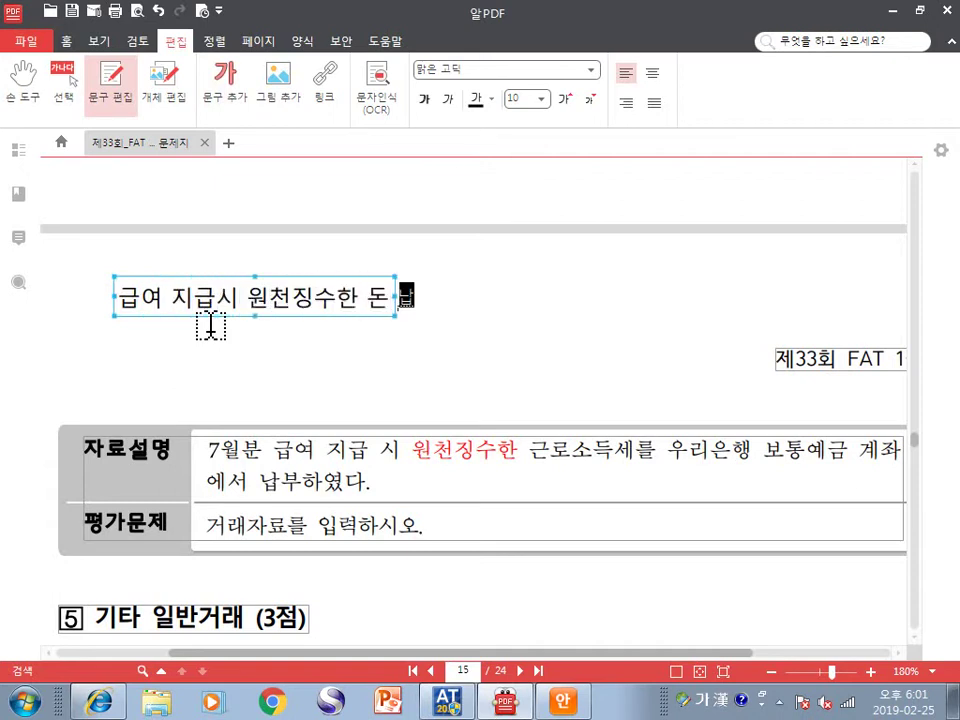
type("부사는")
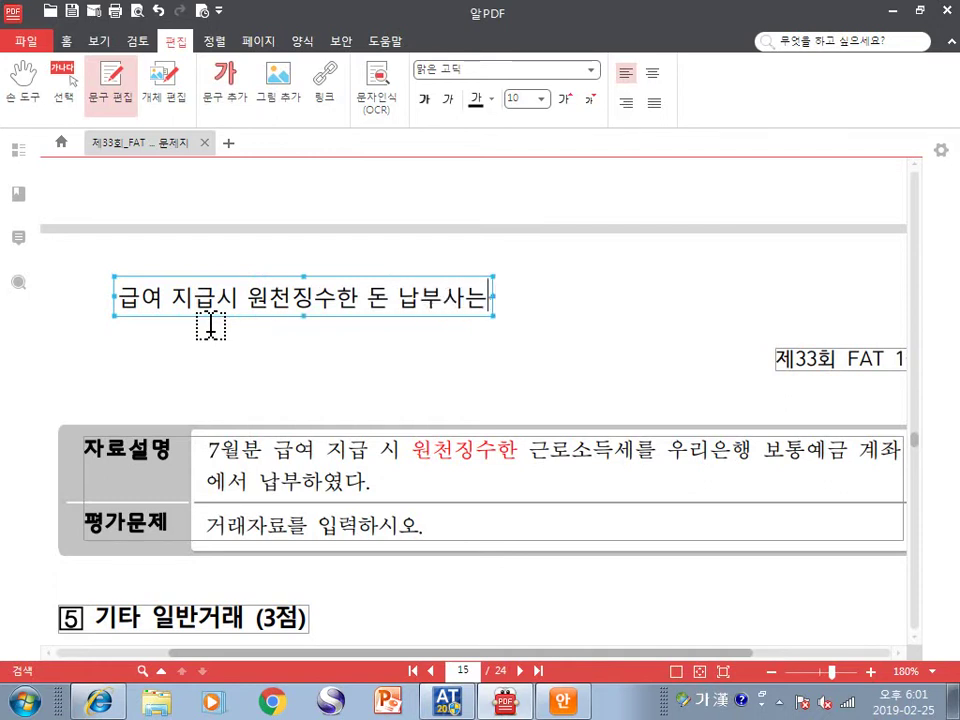
key("BackSpace")
key("BackSpace")
type("하는 내용")
key("Return")
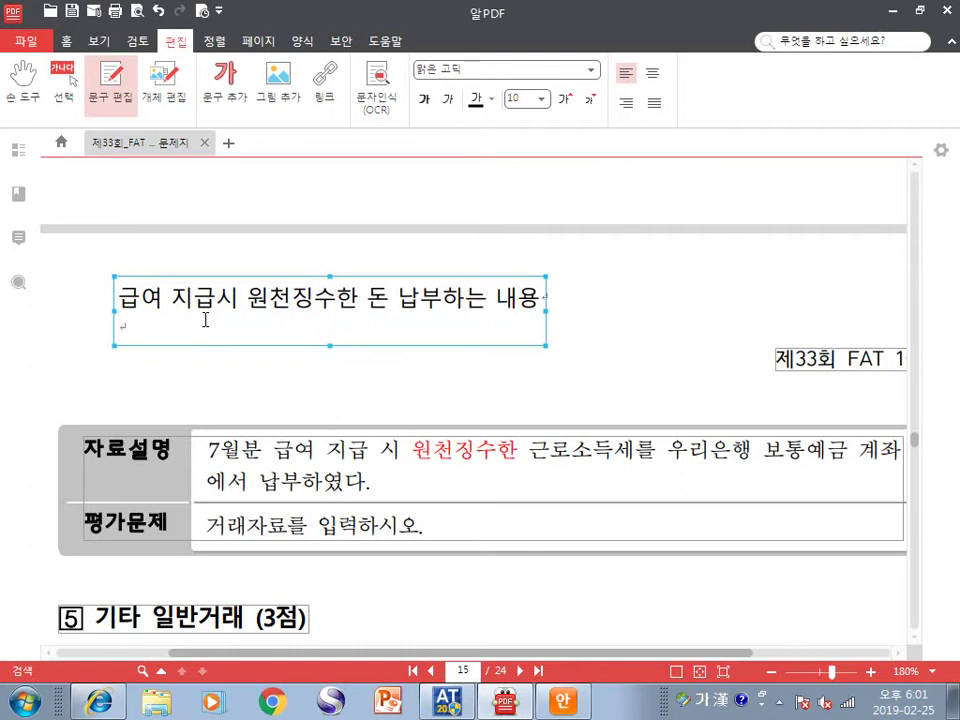
left_click(225, 367)
Add a second text note below the first reading "돈을 주는 내용 + 원천징수 => 예수금" and start a new line in it
left_click(212, 80)
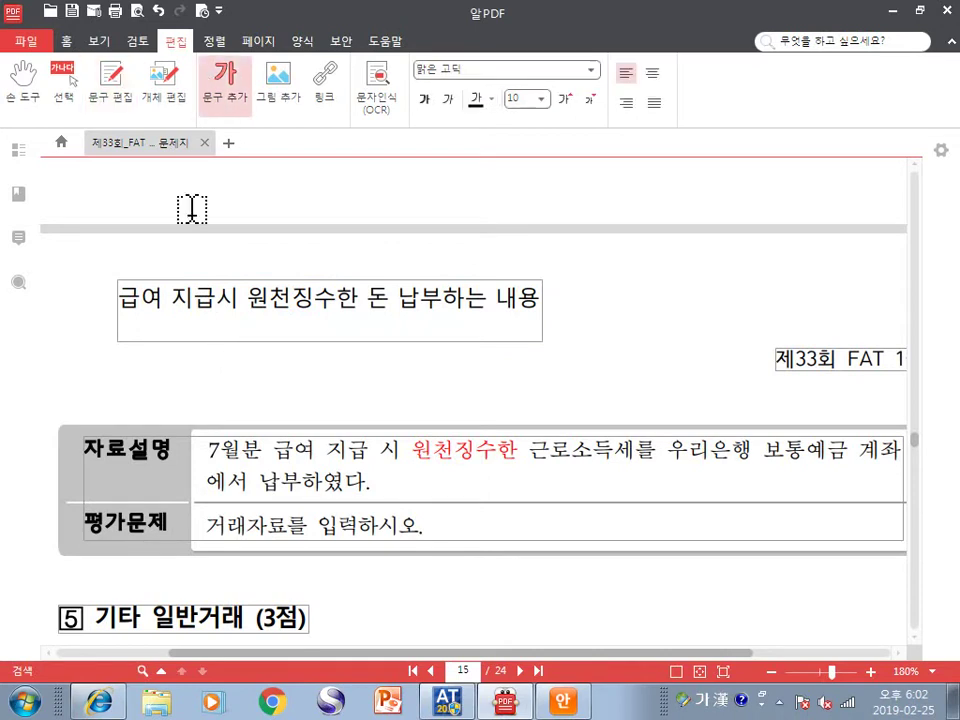
left_click(122, 360)
type("드을 주는 내용 + 원천지")
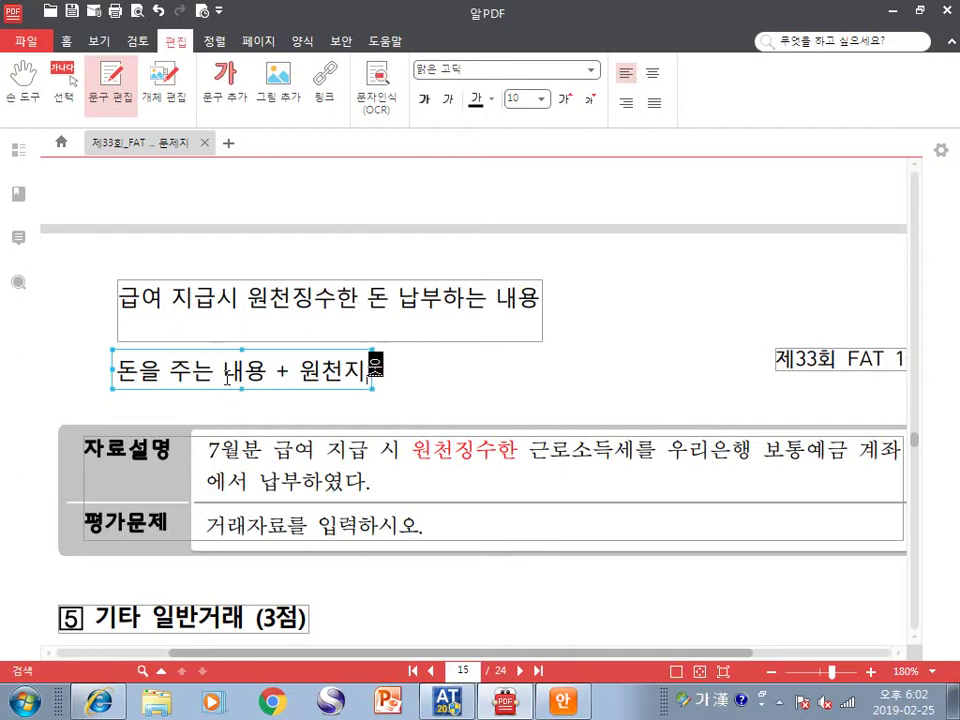
key("BackSpace")
key("BackSpace")
type("징수 =")
type("> ㅇ")
type("수금")
key("Return")
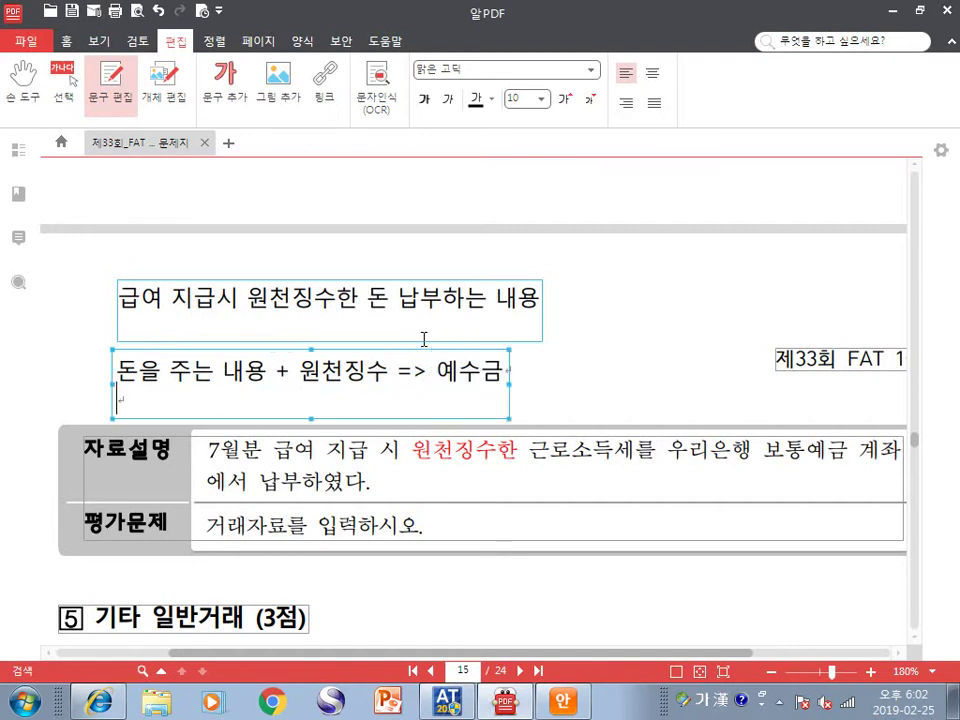
Enter "돈을 받는 내용 + 원천징수 => 선납세금" as the second line of the lower note
type("돈을 받는")
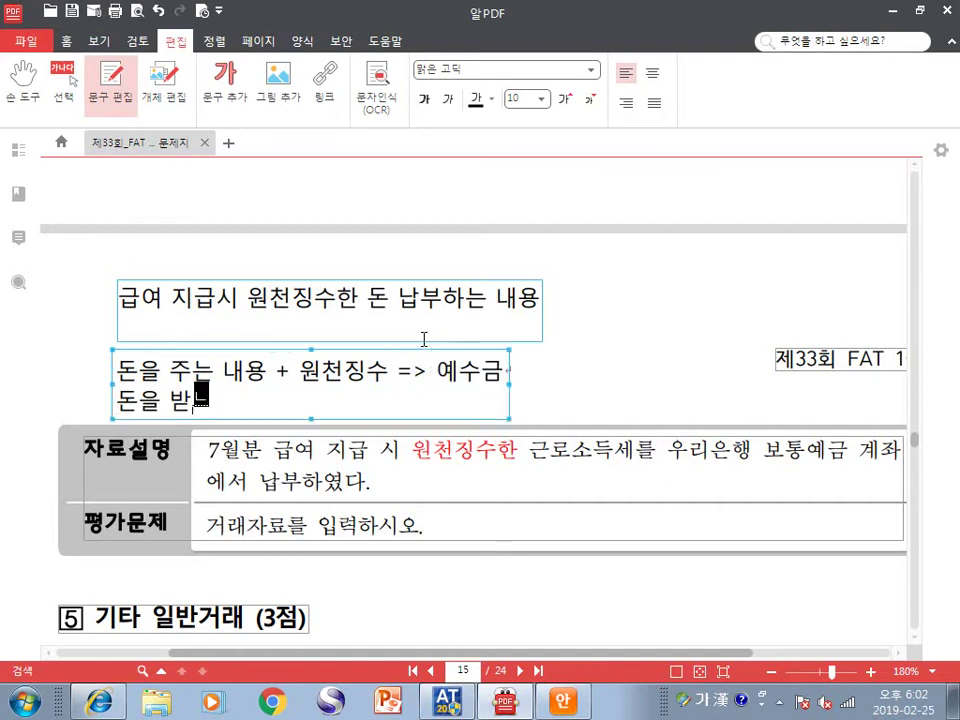
type(" ㅇ")
key("BackSpace")
type("내용 + 원천징")
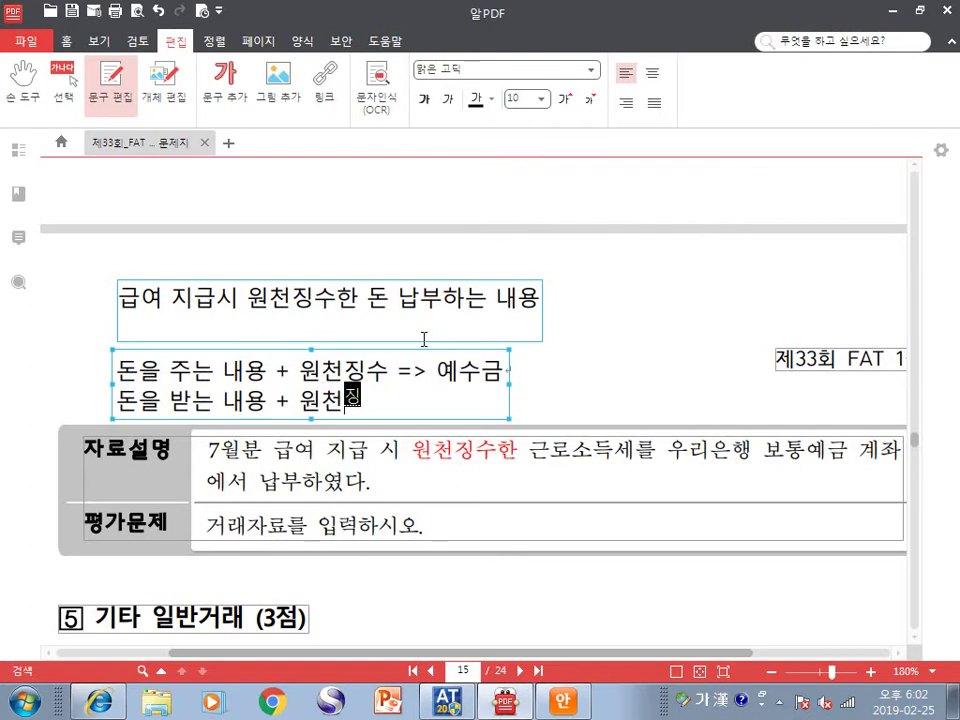
type("수 =>")
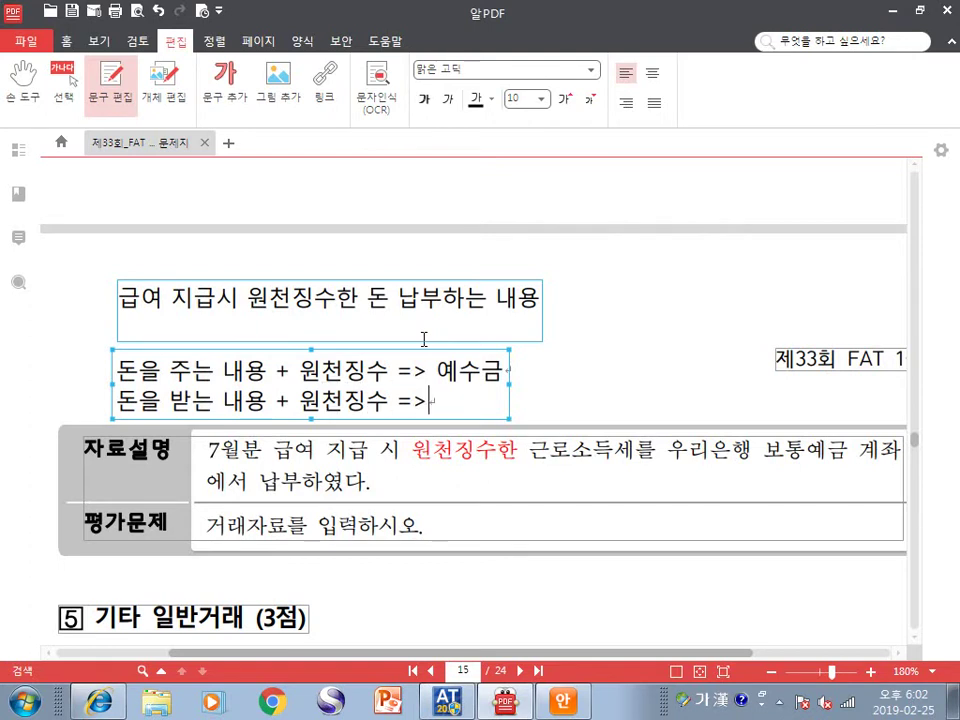
type(" 선납세금")
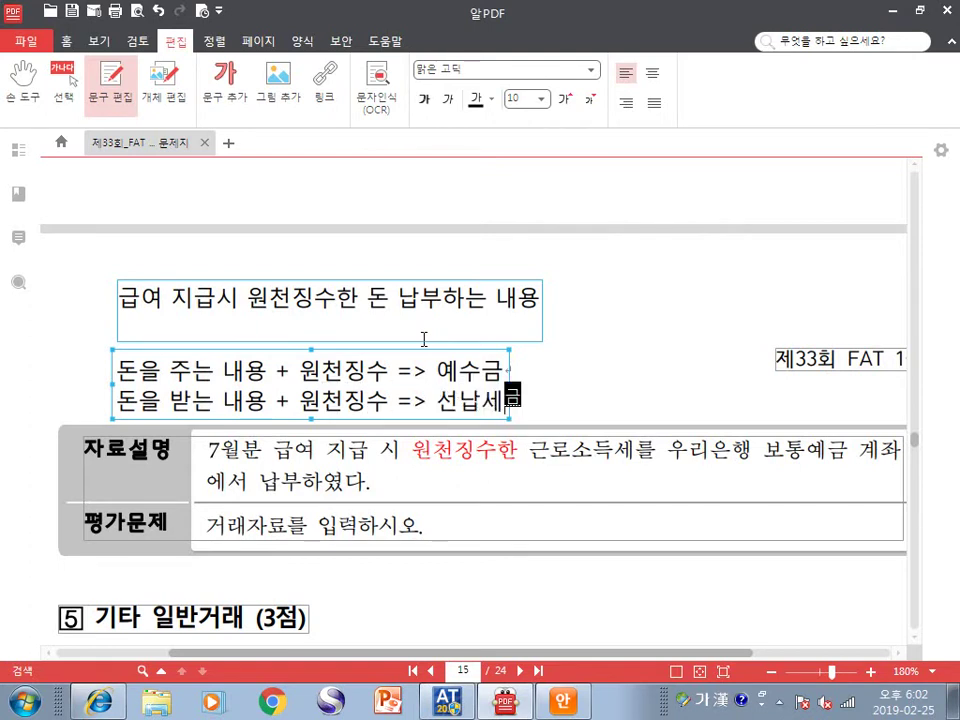
Append "(자산)" after 선납세금 and "(부채)" after 예수금 in the lower note
type("(")
type("자산")
type(")")
type("부채")
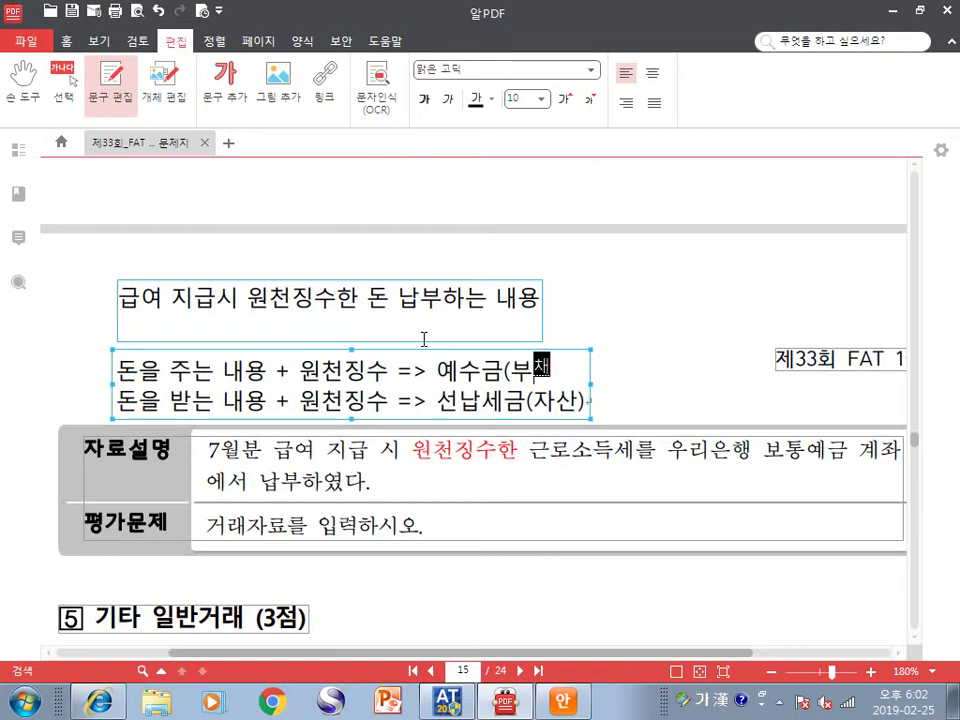
type(")")
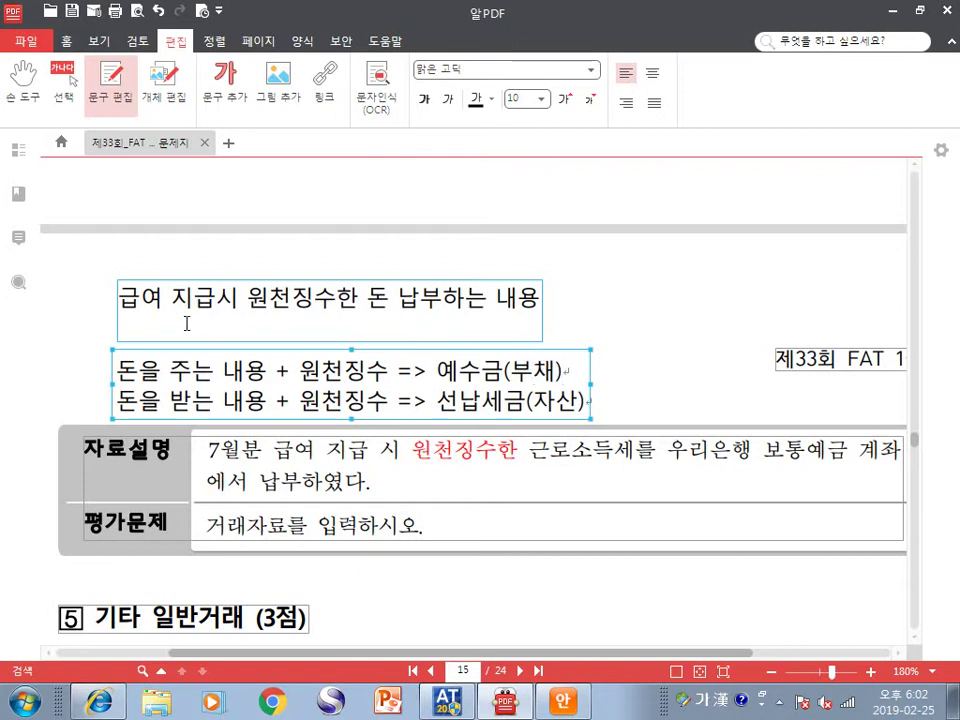
Colour the text "돈을 주는 내용 + 원천징수 => 예수금" red in the lower note
left_click(121, 297)
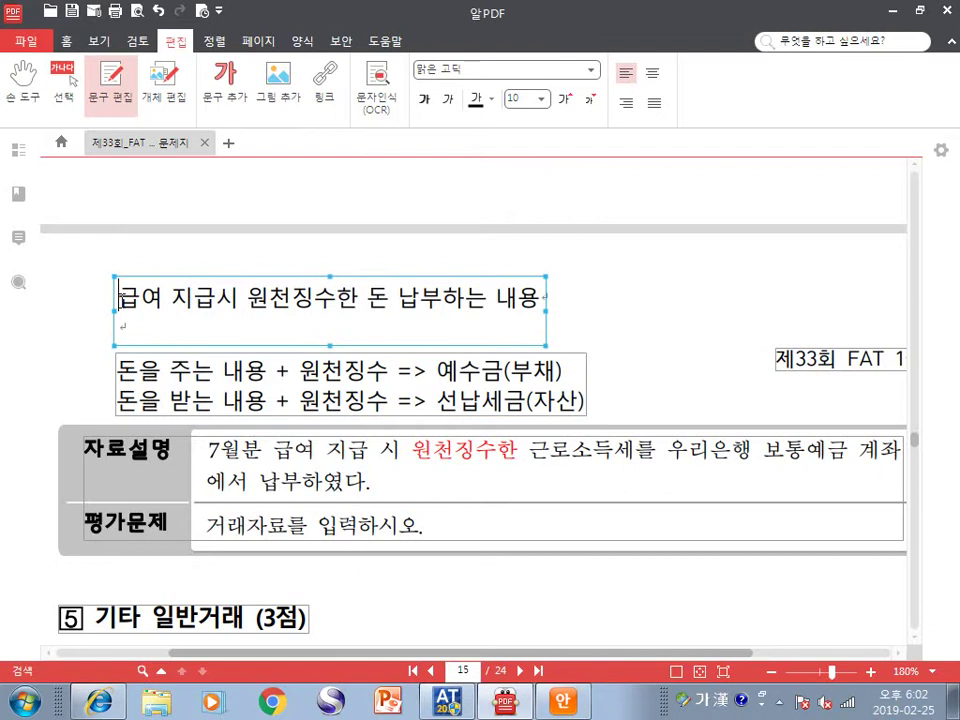
left_click_drag(121, 297, 292, 298)
left_click_drag(119, 371, 500, 373)
left_click(490, 99)
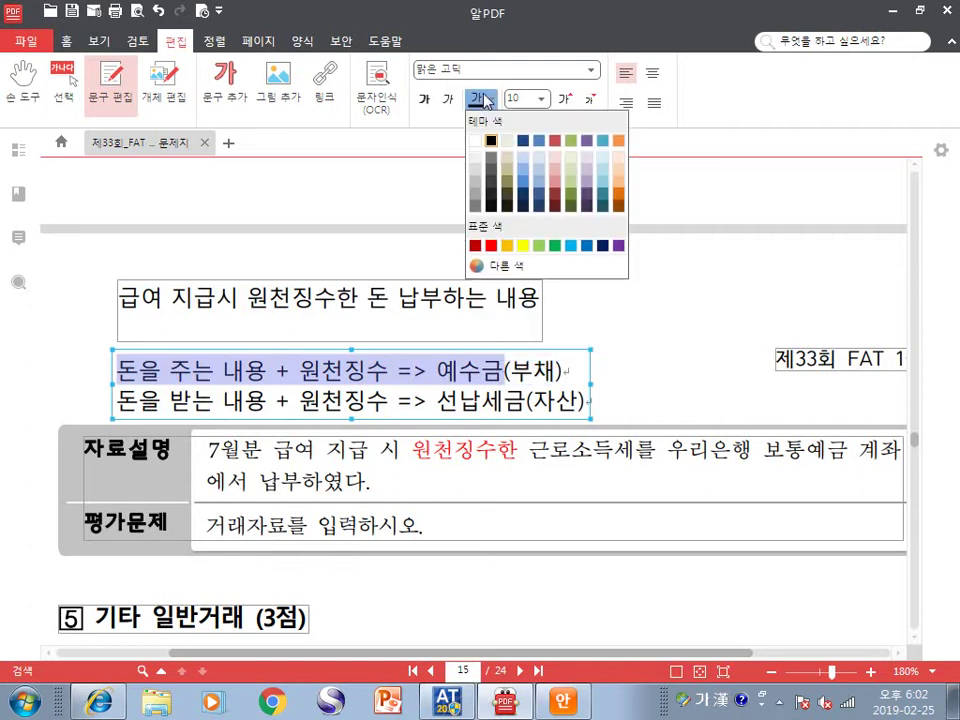
left_click(490, 244)
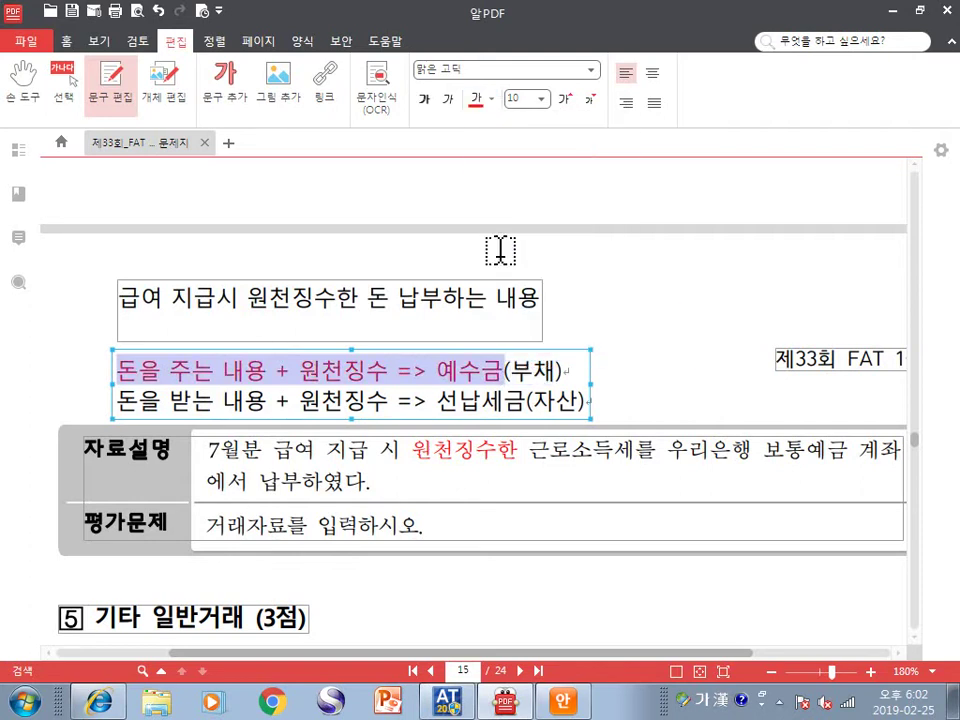
Enter "예수금 120+을 보통예금으로 납부하는 내용" as the second line of the upper note
left_click(414, 321)
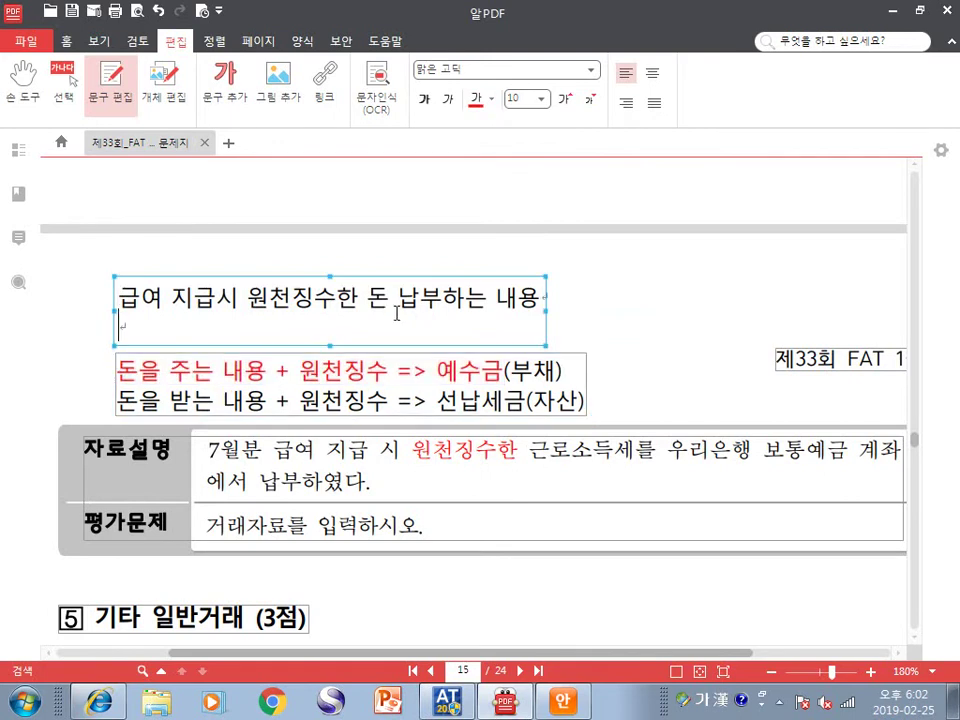
type("예수금 ")
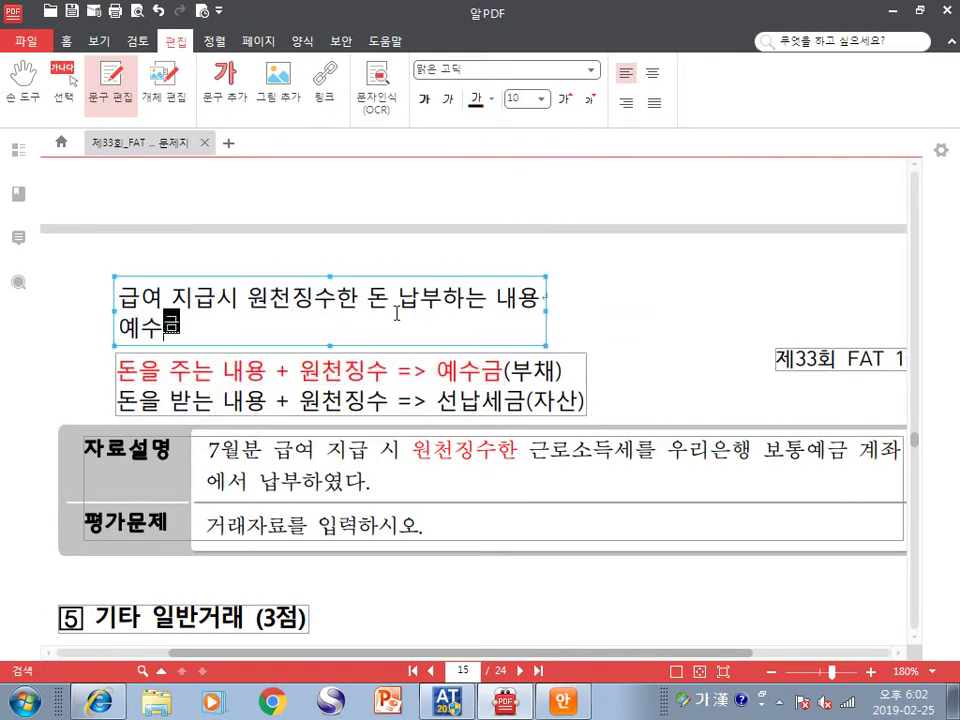
type("120+")
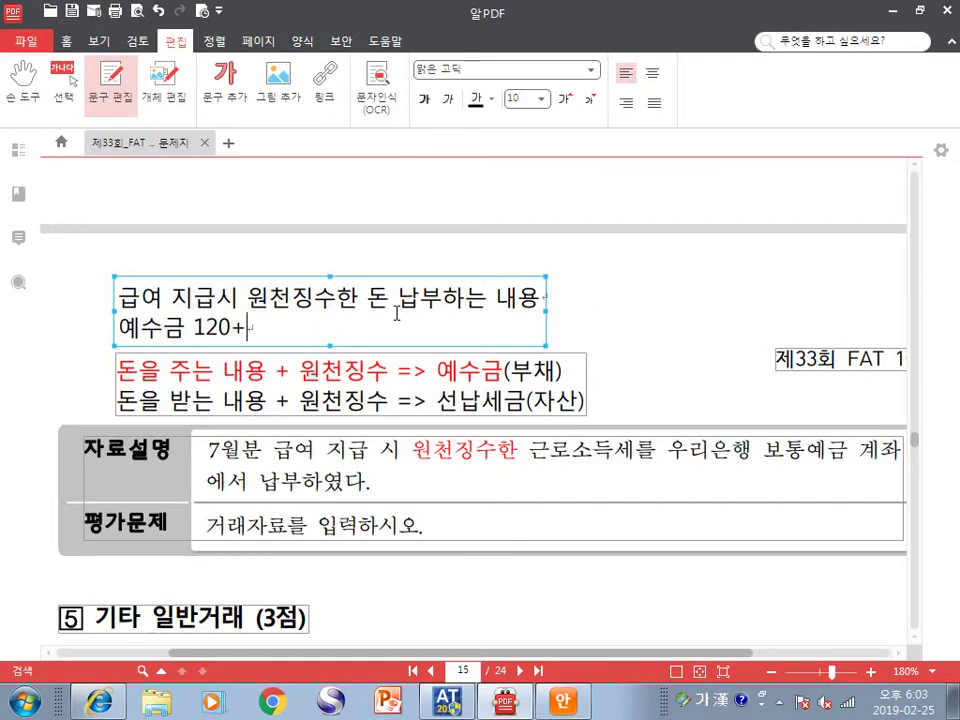
type("을 보통")
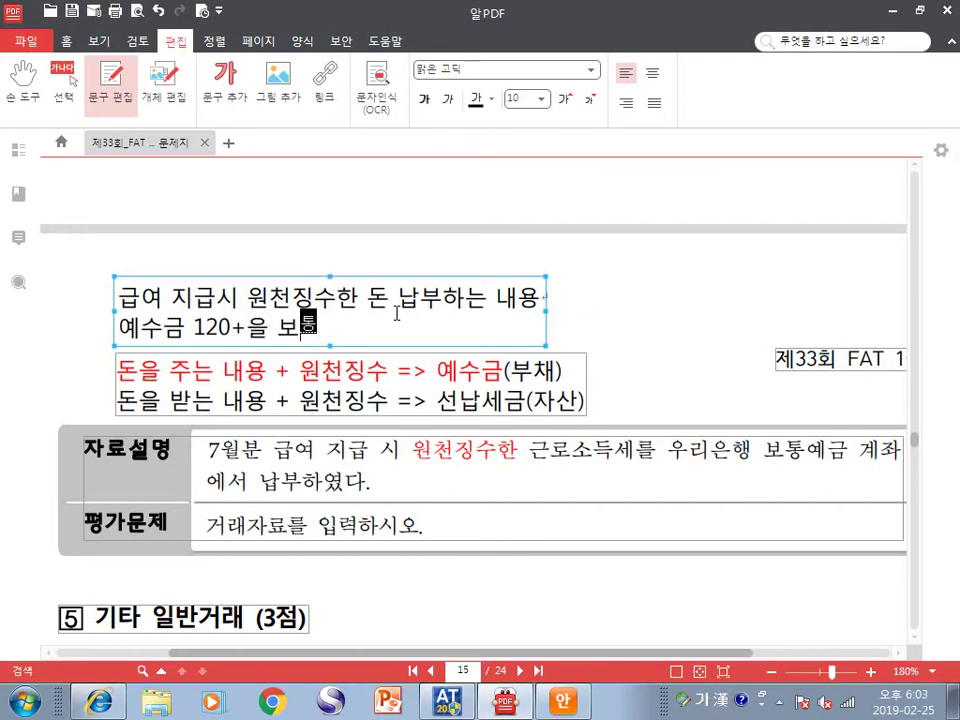
type("예금으로 납부")
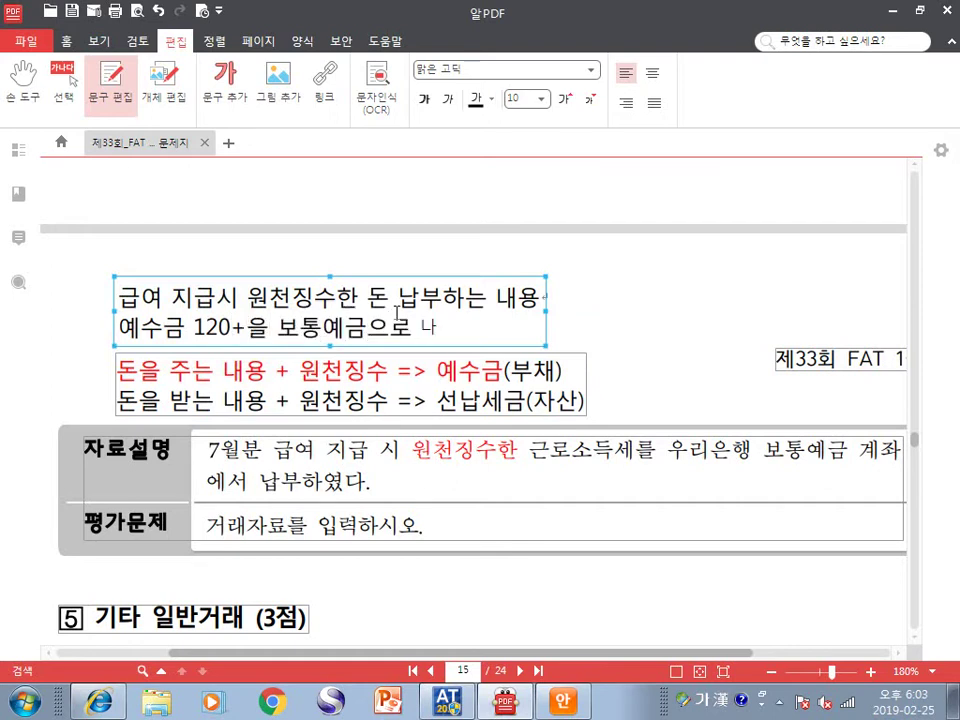
type("하는 내용")
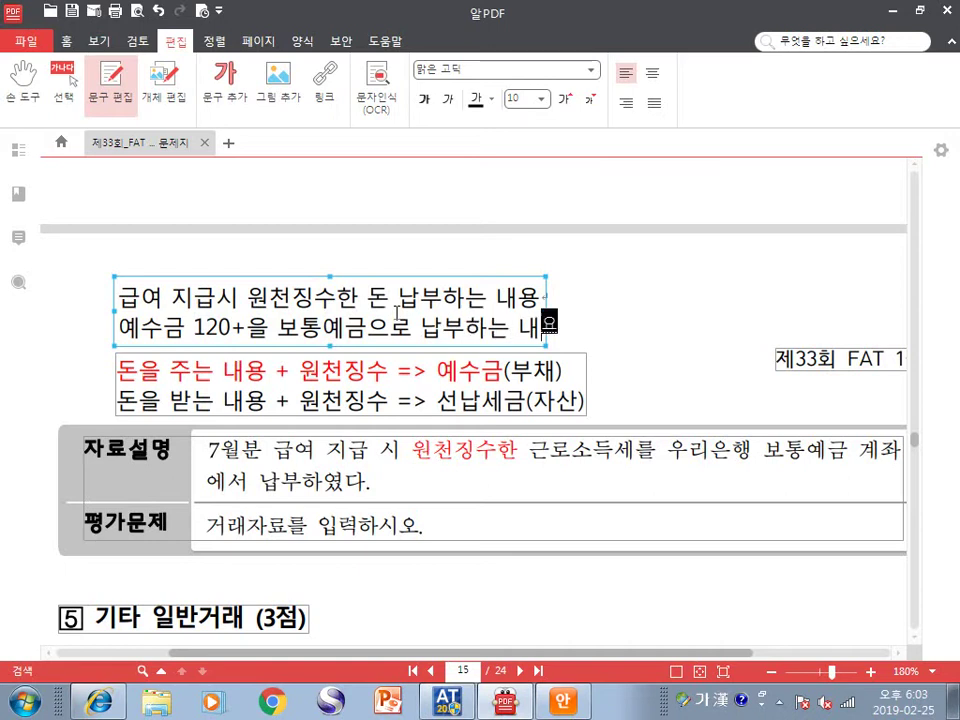
key("Return")
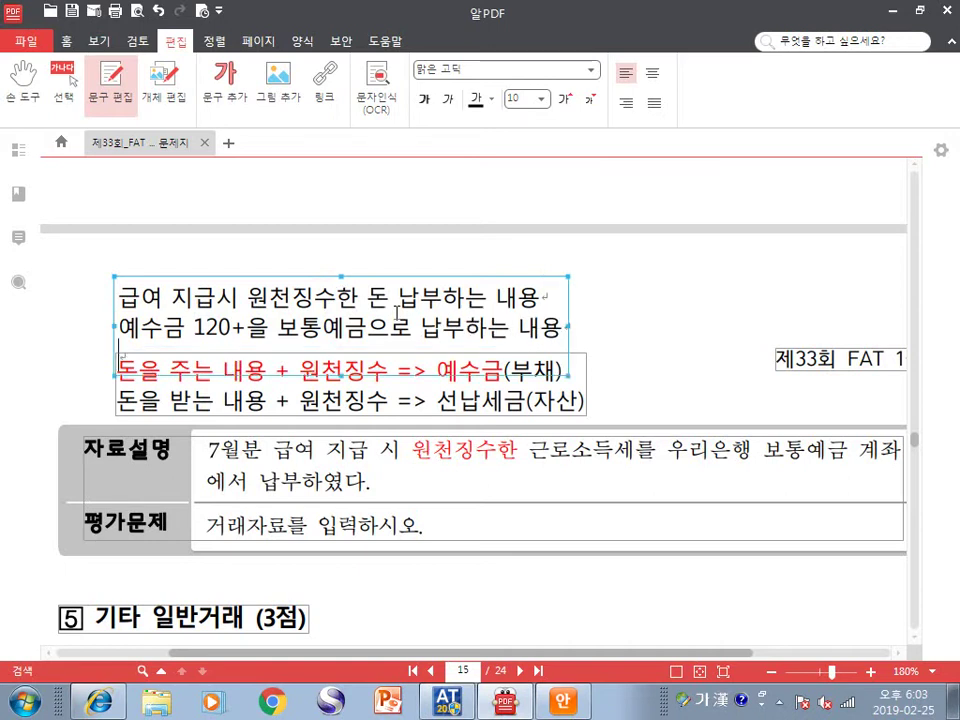
key("BackSpace")
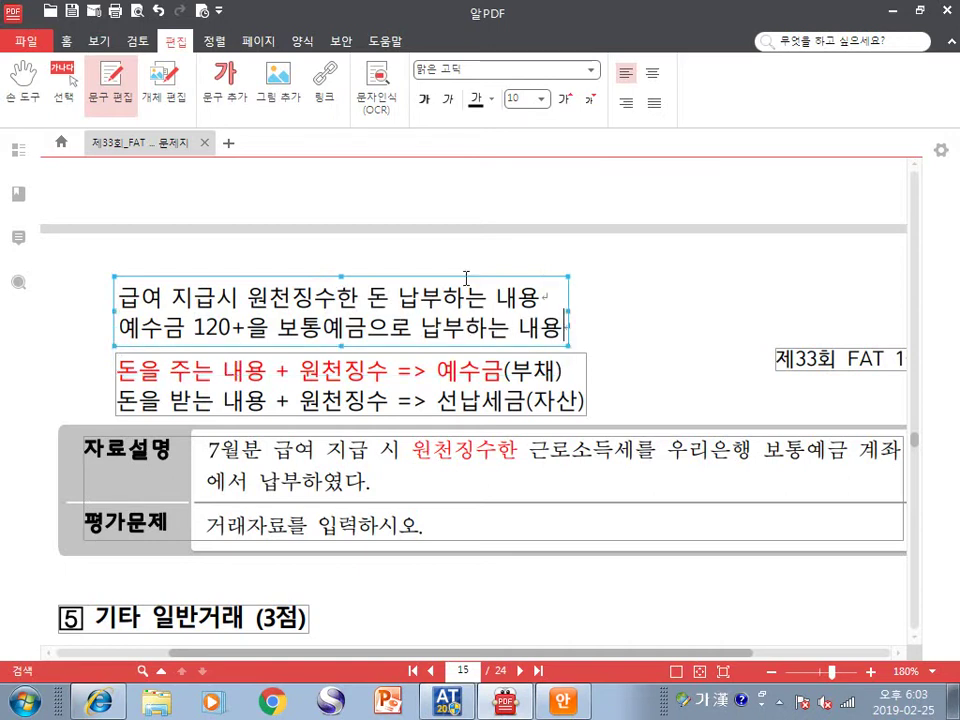
Add a new text note beside the upper note reading "예수금 120+ / 보통예금" and start a second line in it
left_click(220, 90)
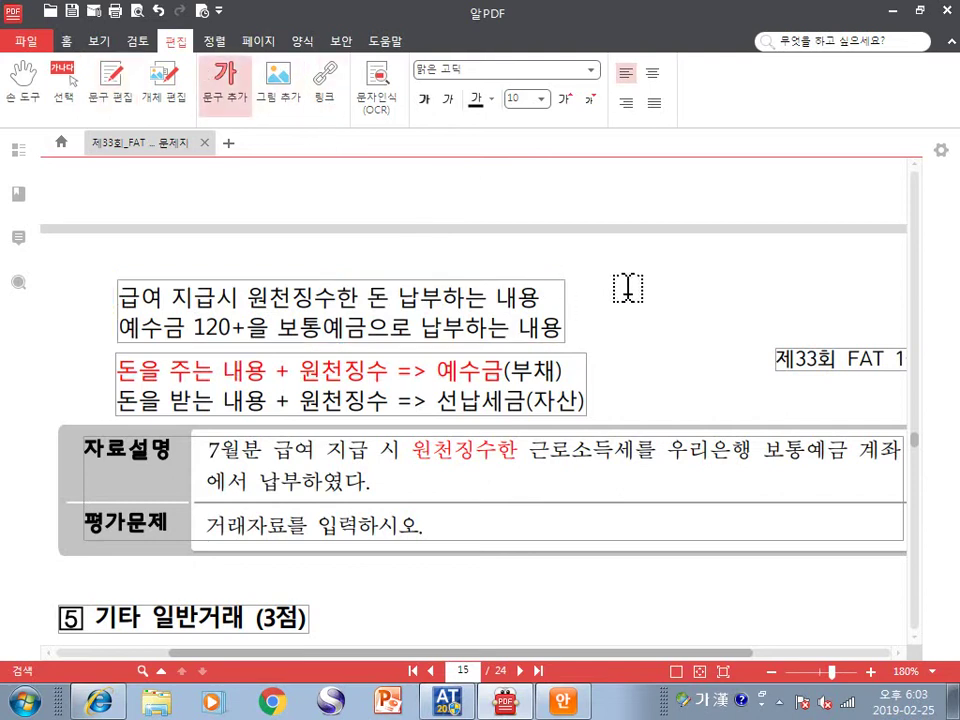
left_click(613, 280)
type("예")
type("수금")
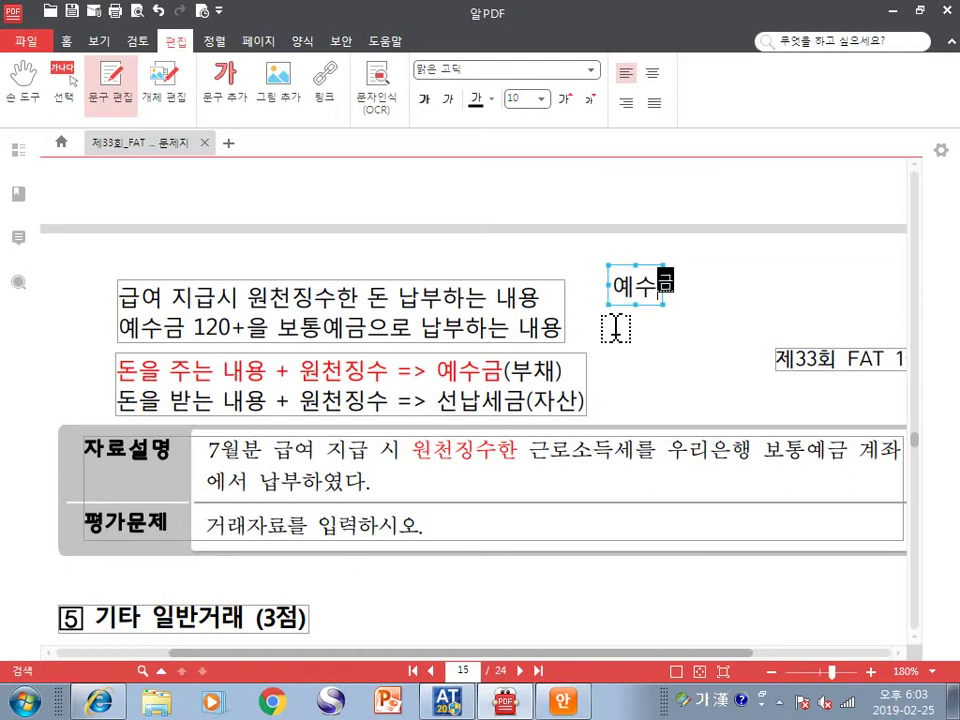
type(" 120+")
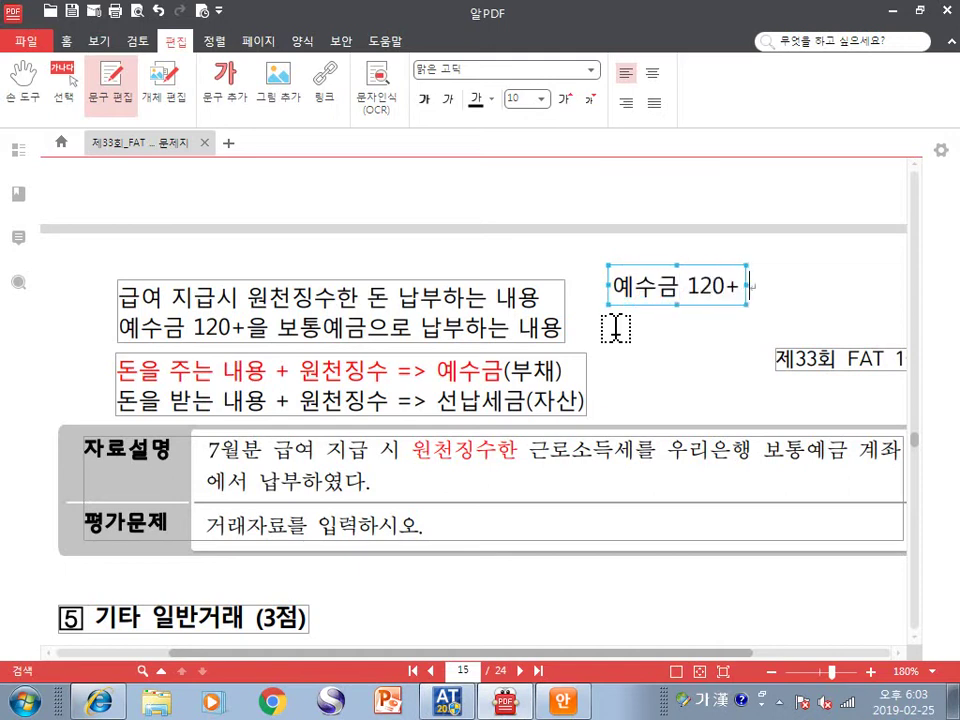
type(" / 보")
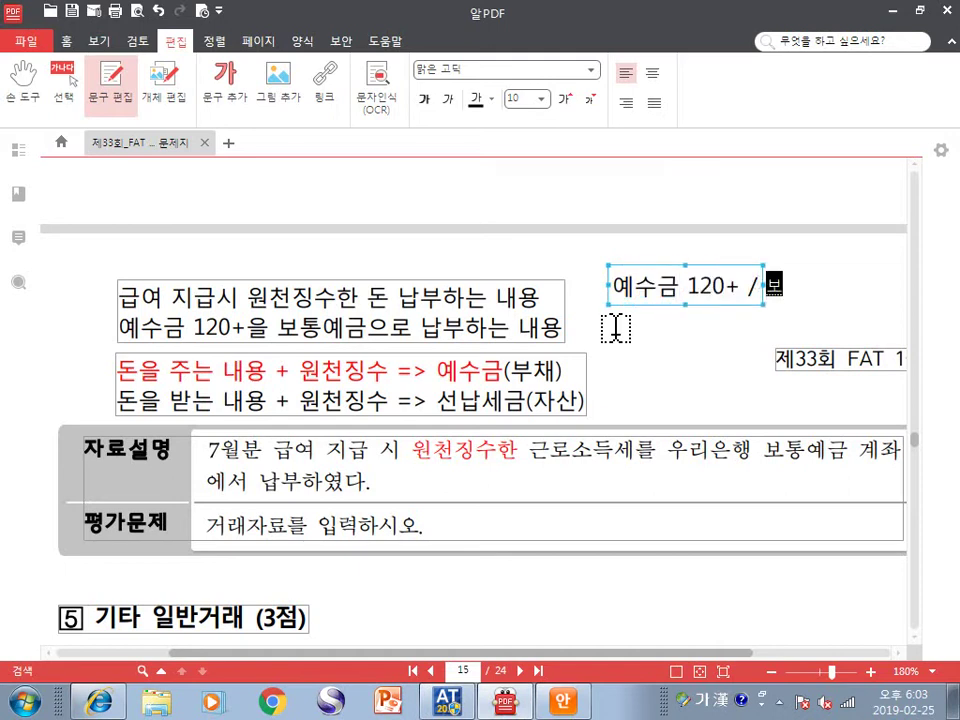
type("통예금")
key("Return")
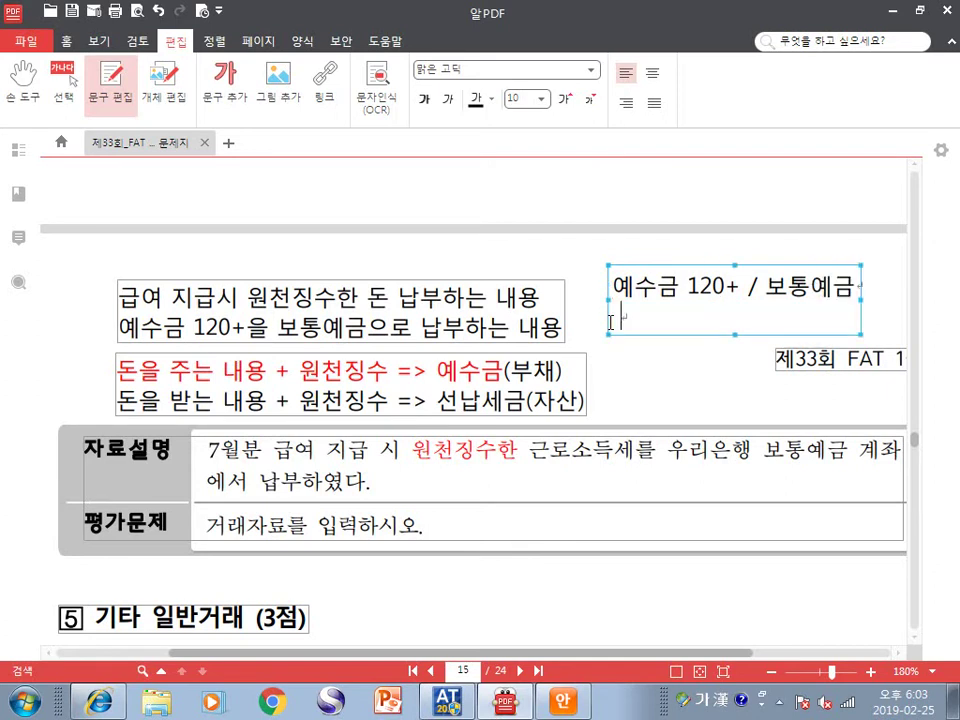
Enter "120+(우리)" beneath 보통예금 as the second line of the new journal entry note
type("120+")
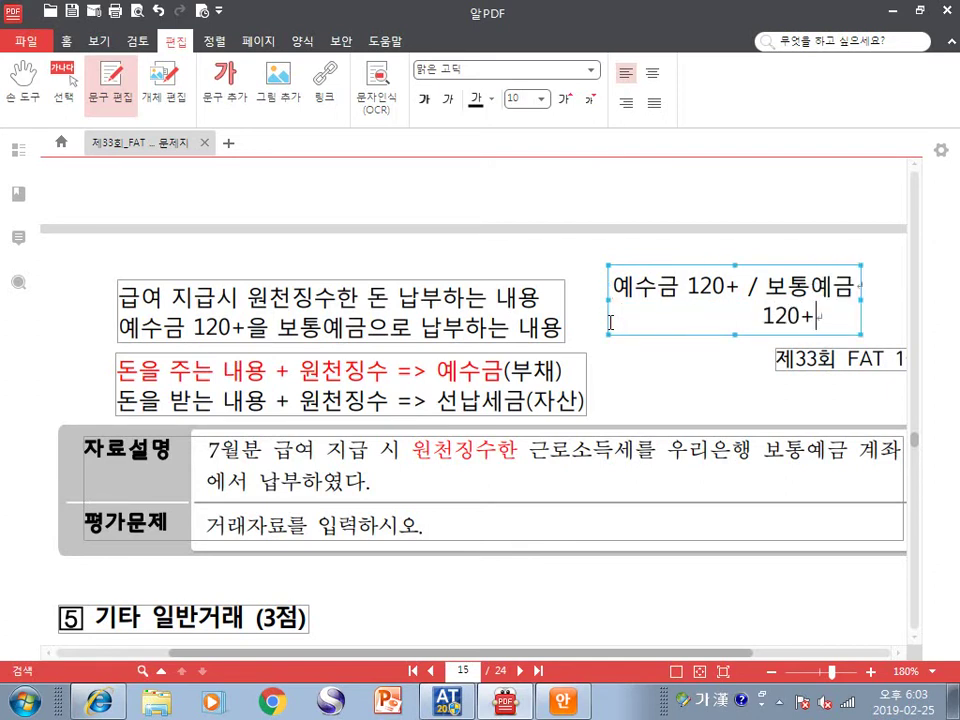
type("(우리")
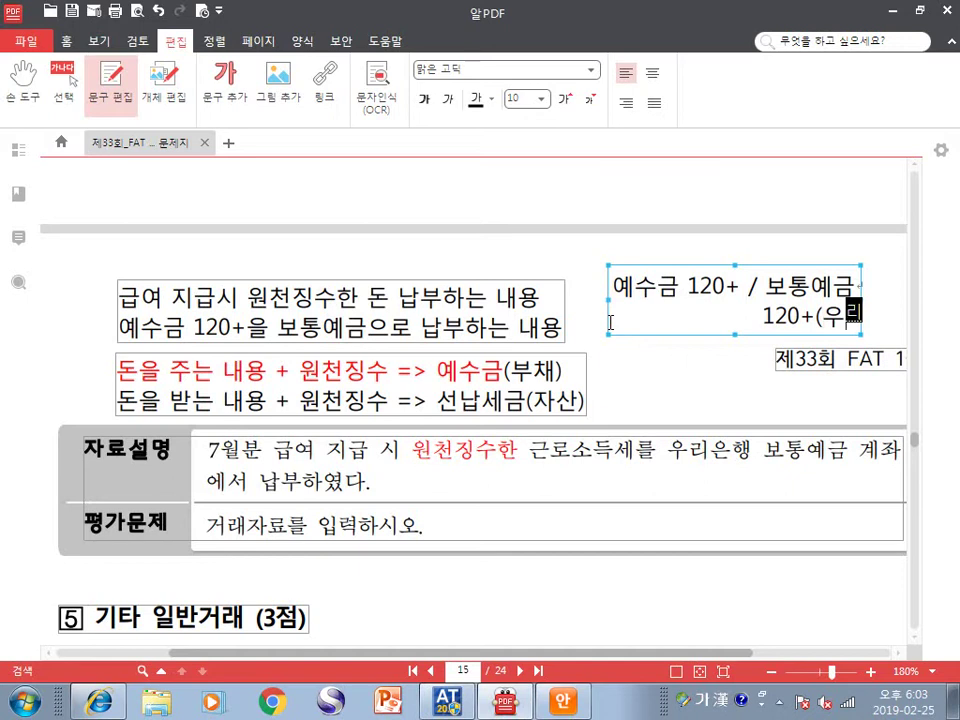
type(")")
left_click(637, 287)
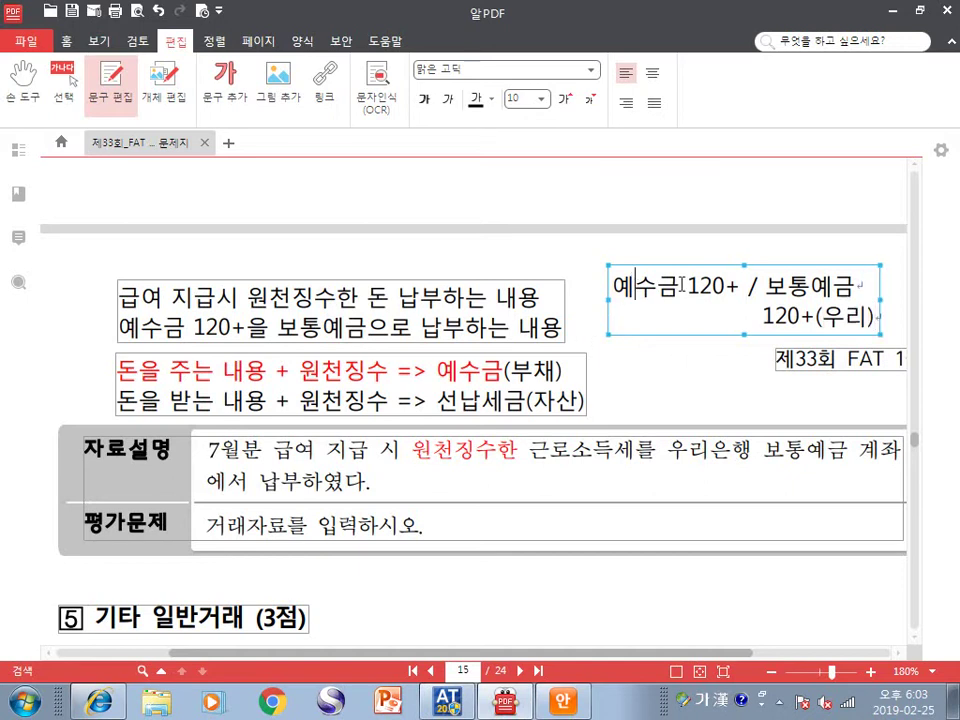
Review the red 예수금 rule in the lower note and highlight the payment month and day on the tax payment notice
left_click(130, 370)
left_click_drag(130, 370, 500, 371)
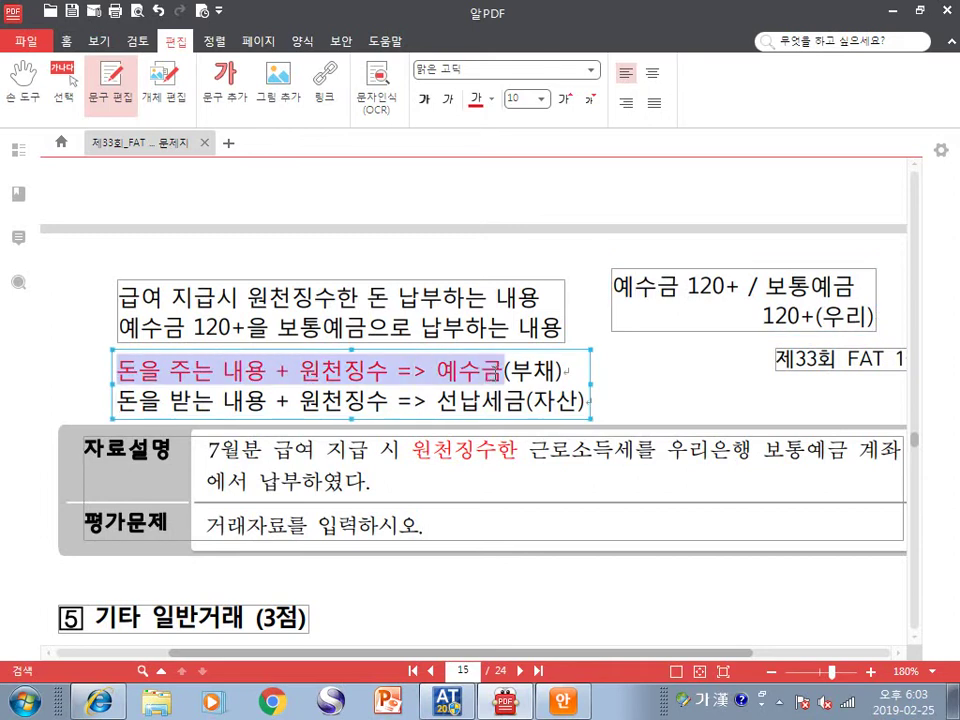
left_click(367, 400)
scroll(367, 400, "up", 3)
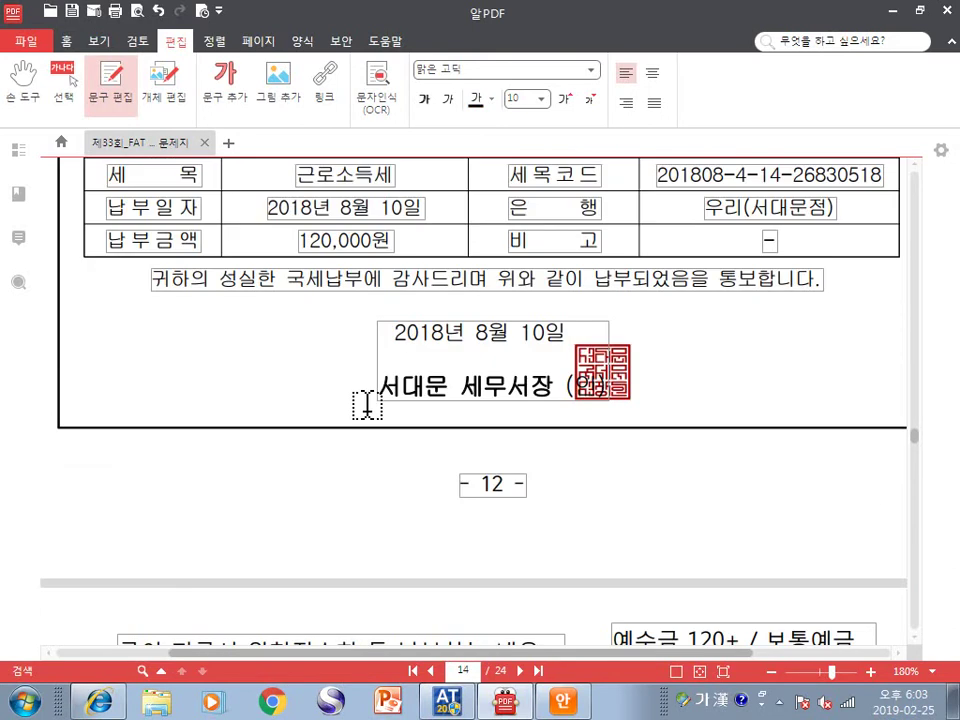
left_click_drag(475, 333, 566, 333)
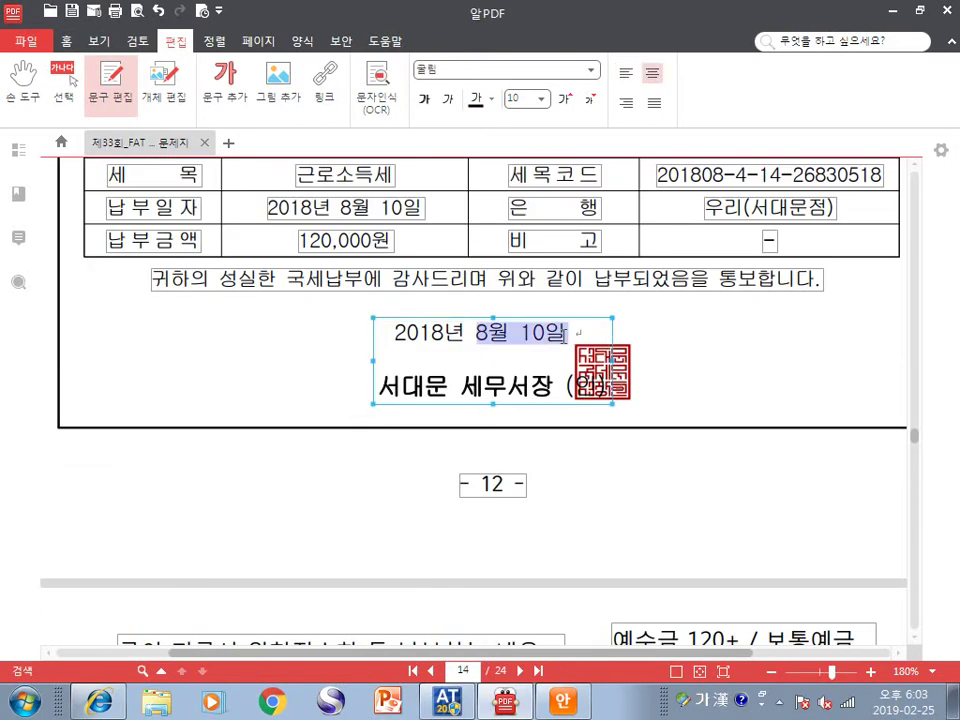
Switch to 더존 iPlus 교육용 and set the 일반전표입력 date to month 08, day 10
key("alt+Tab")
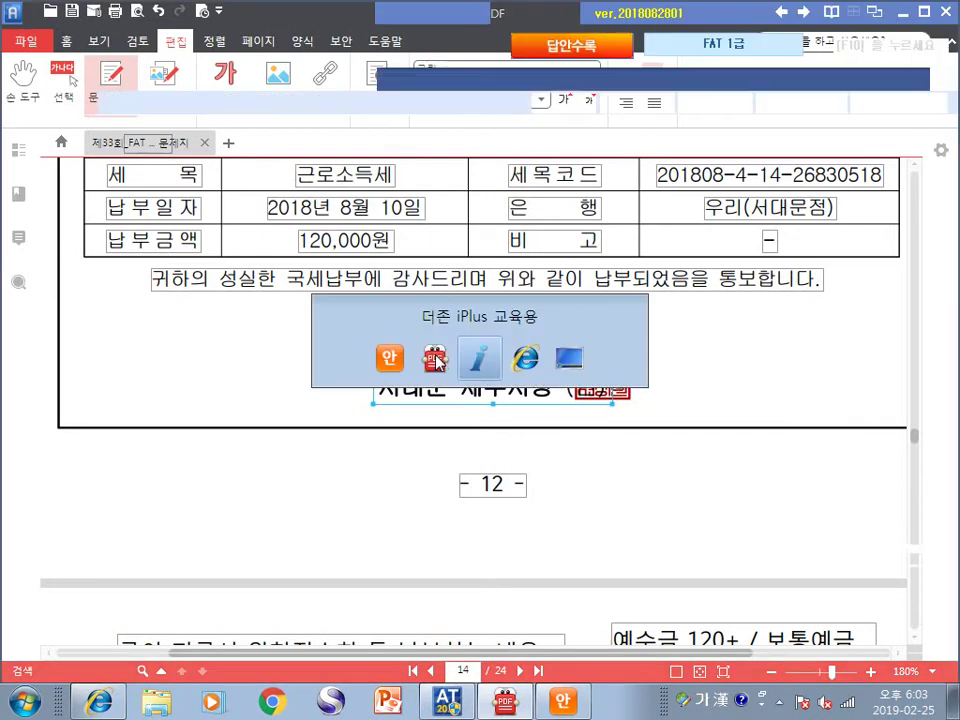
left_click(130, 140)
type("08")
key("Return")
type("10")
key("Return")
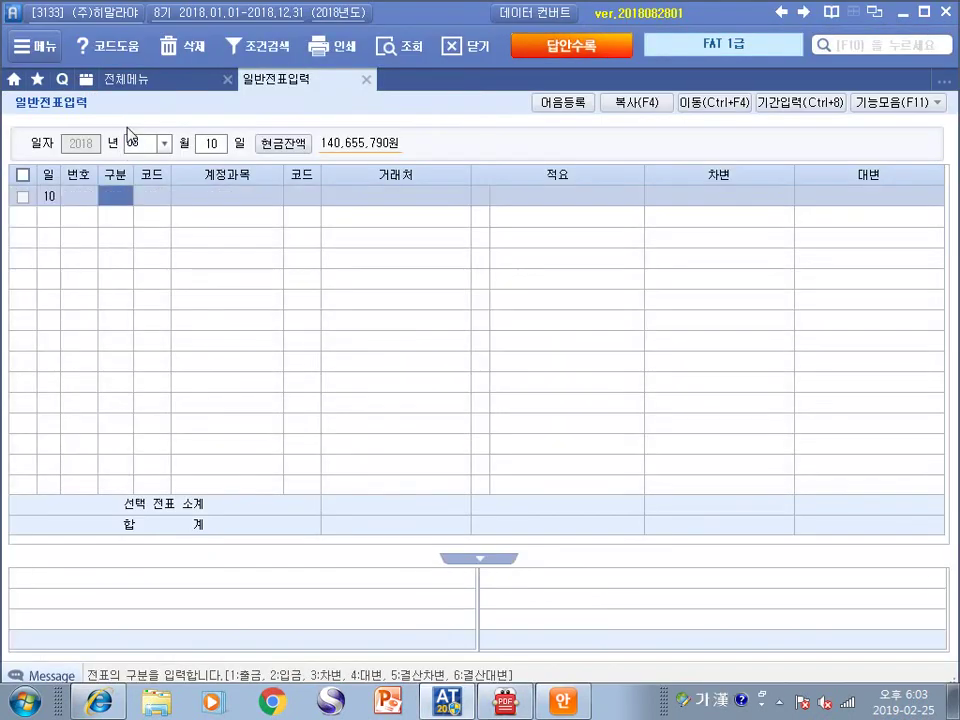
Enter a 차변 line for account 254 예수금 with an amount of 120,000
type("3")
type("254")
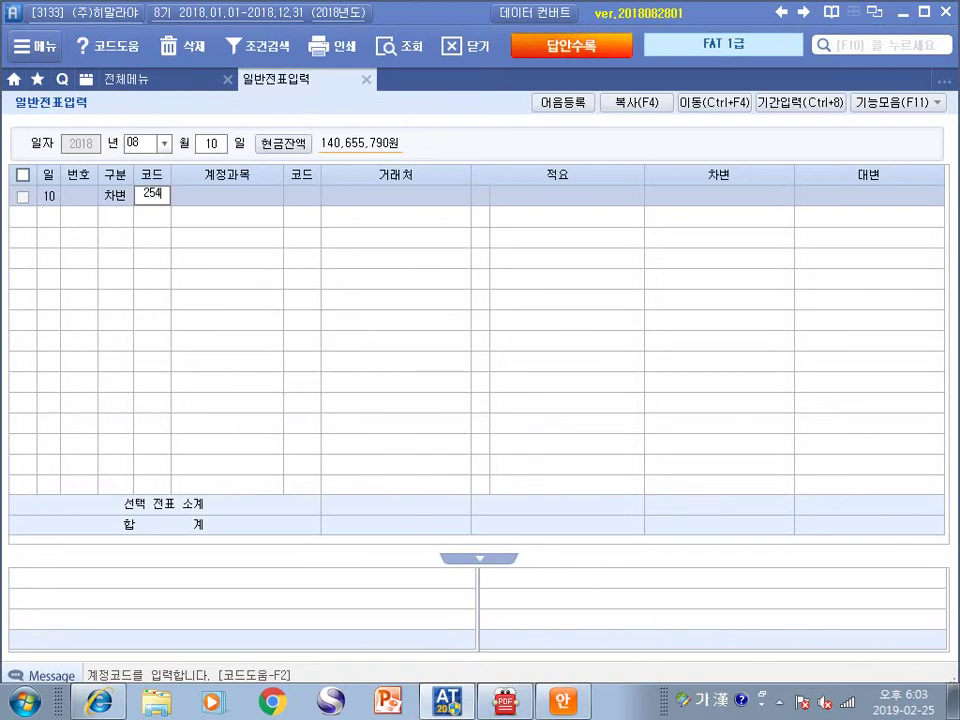
key("Return")
key("Return")
key("Return")
key("Return")
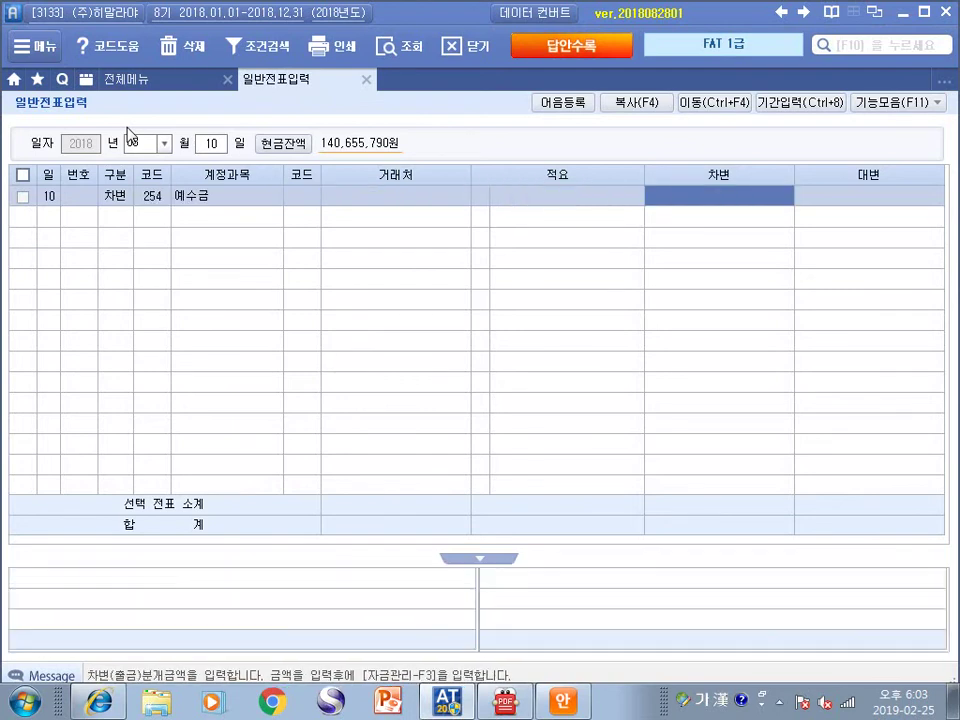
type("1200000")
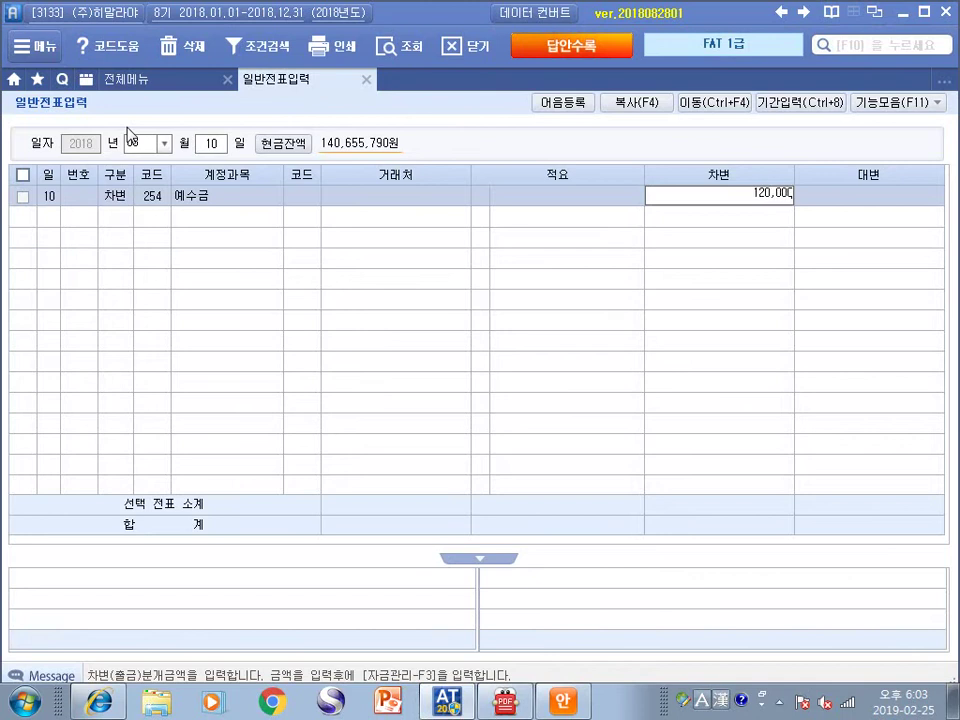
key("Return")
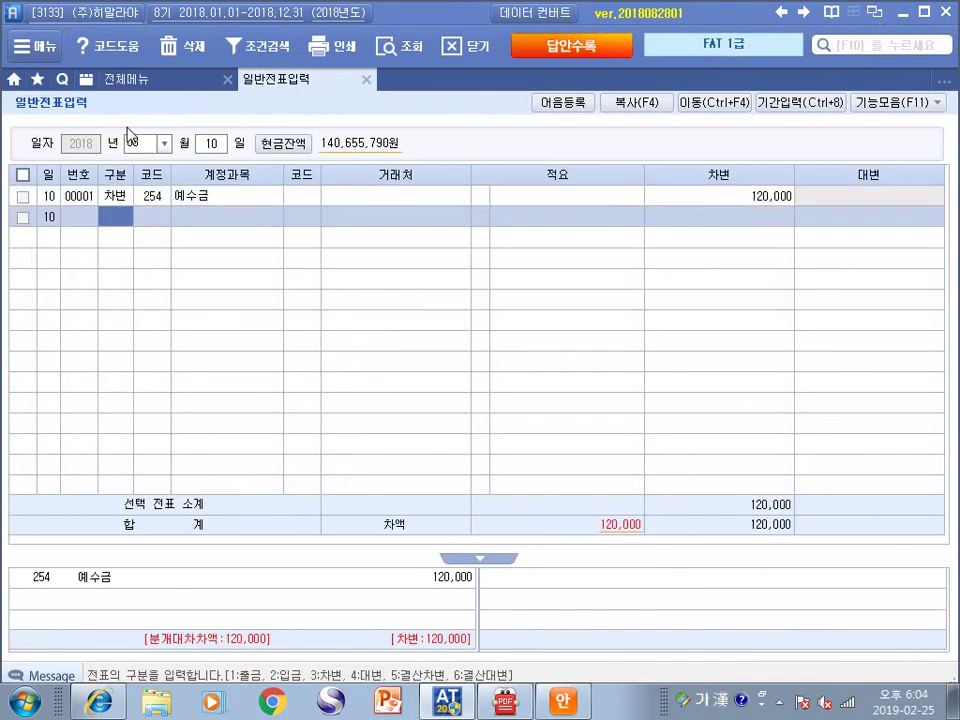
Enter a 대변 line for account 103 보통예금 with 우리은행 as 거래처 and an amount of 120,000
type("4103")
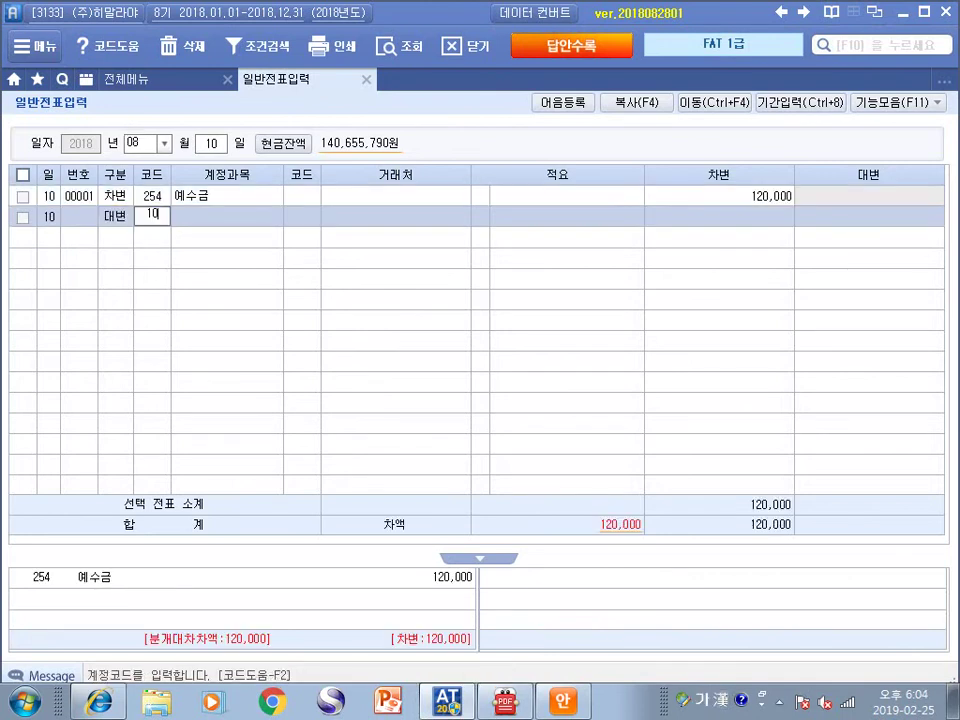
key("Return")
type("우리")
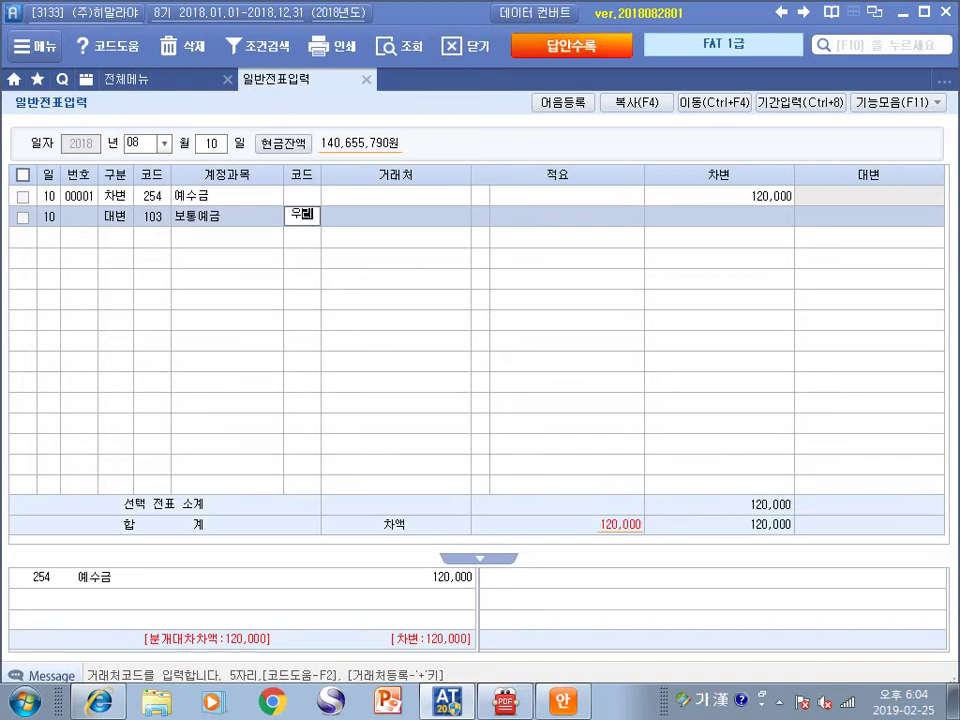
key("Return")
key("Return")
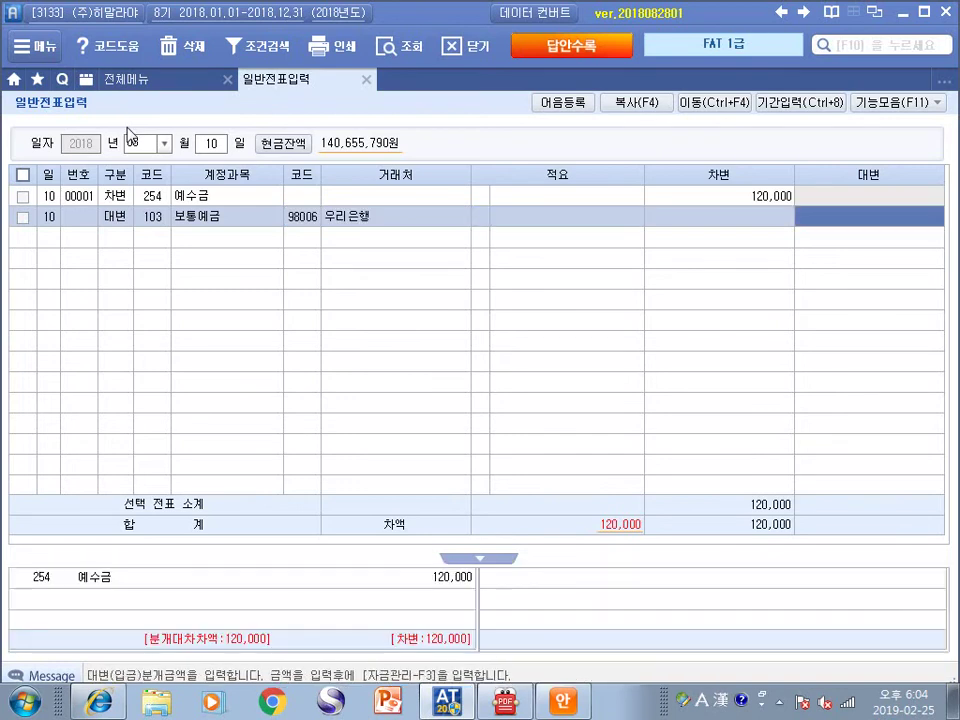
type("1200000")
key("Return")
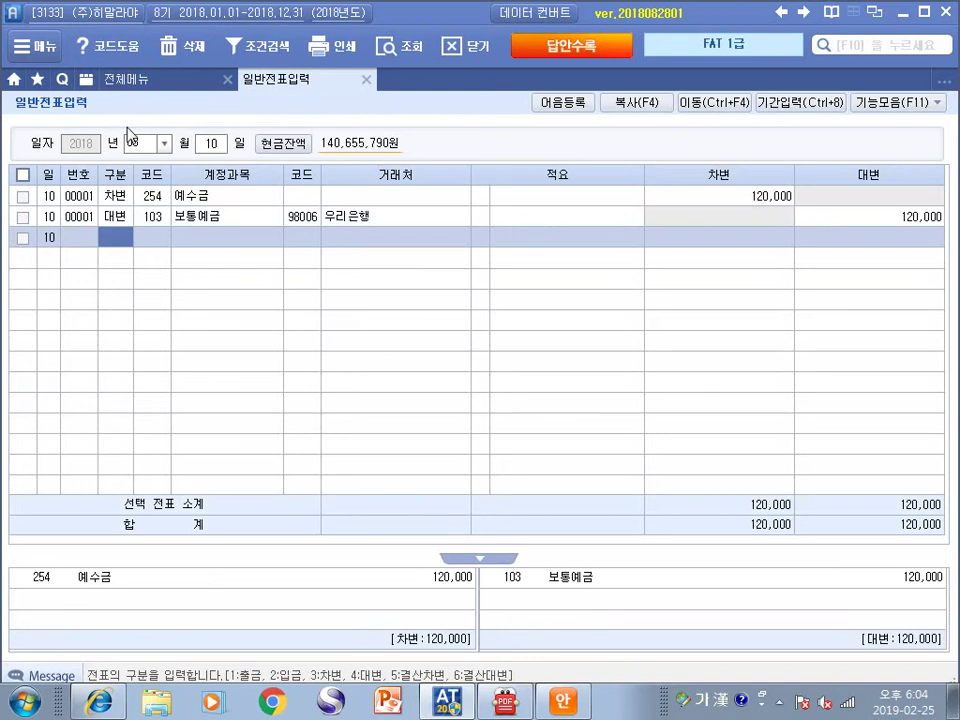
Review the account codes, 거래처 and amounts of the 예수금 and 보통예금 lines in the voucher
left_click(147, 197)
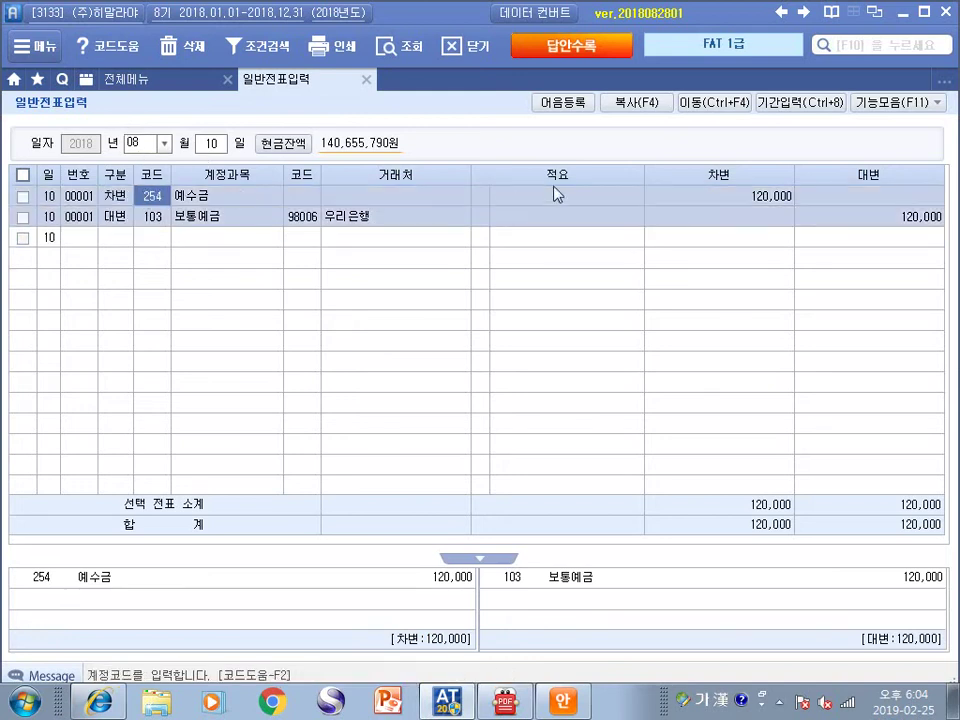
left_click(718, 196)
left_click(118, 216)
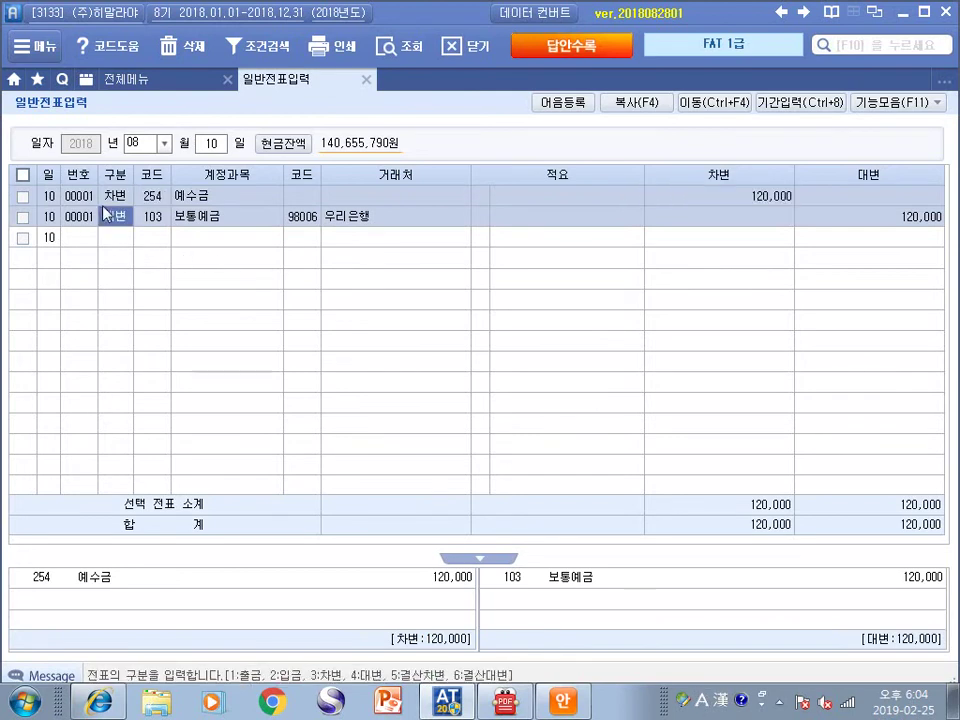
left_click(150, 217)
left_click(296, 222)
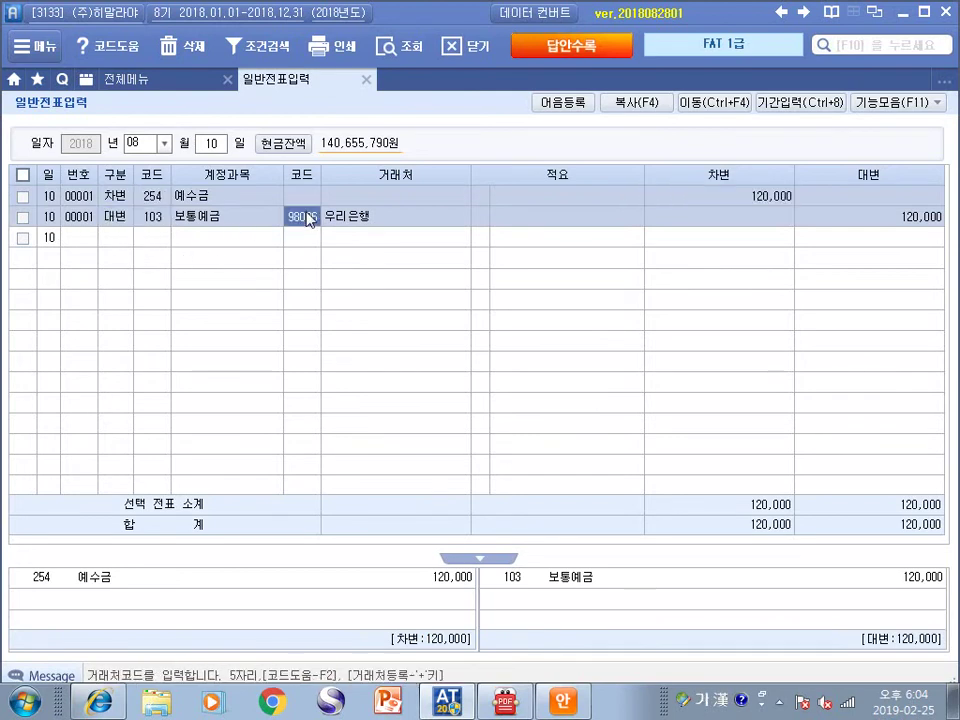
left_click(886, 218)
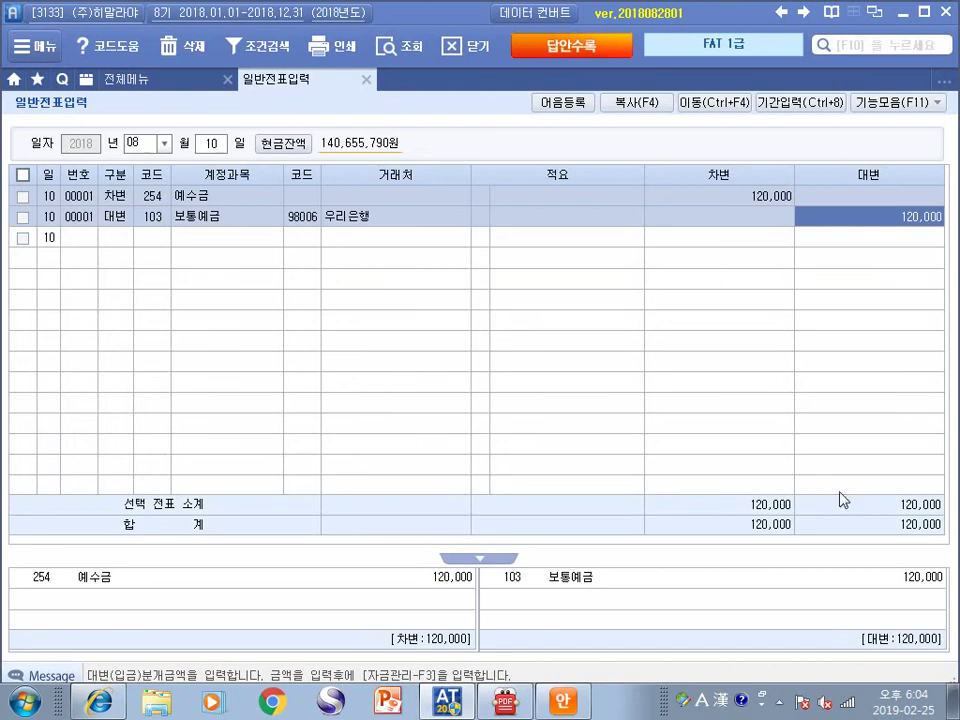
Switch back to the exam paper in 알PDF and look over problem 4 down to the start of problem 5, 기타 일반거래
key("alt+Tab")
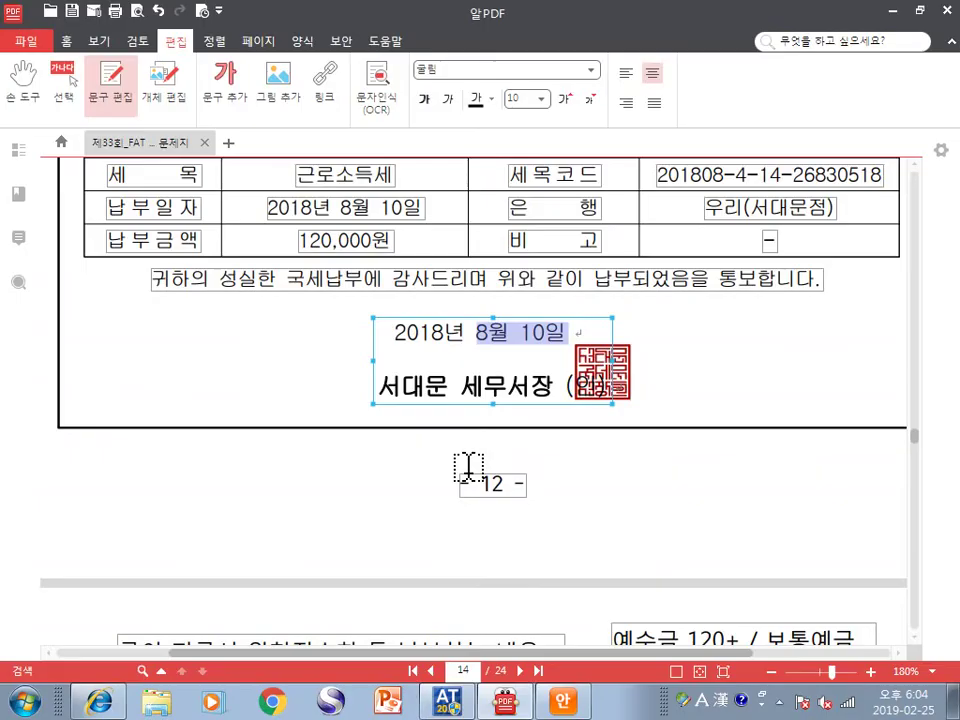
left_click(294, 358)
scroll(295, 360, "up", 5)
scroll(295, 360, "up", 3)
scroll(296, 360, "down", 12)
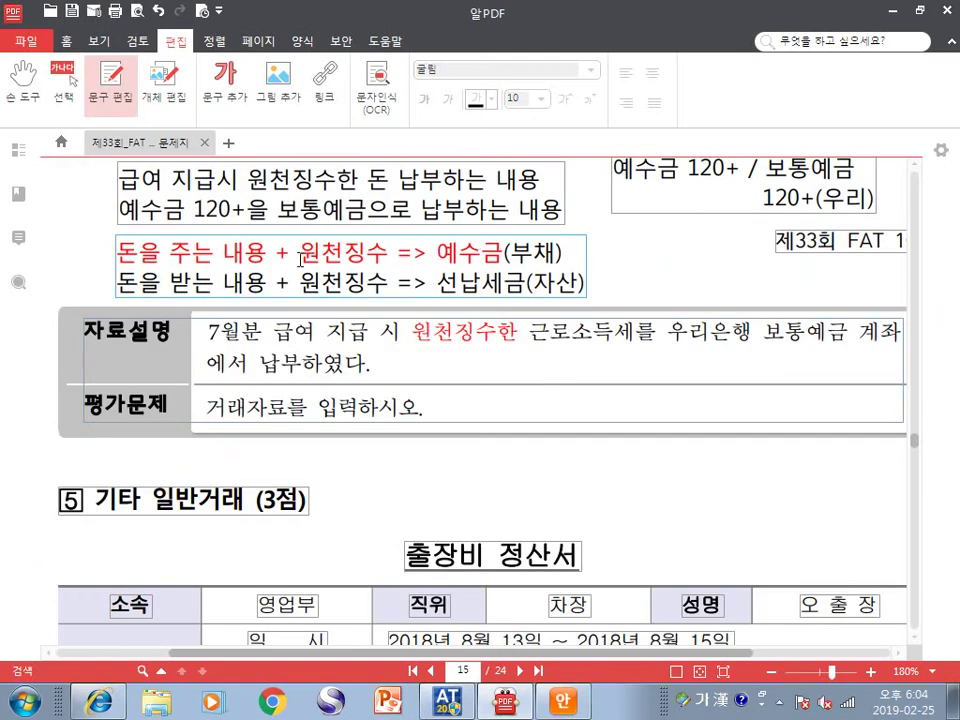
Review the note's 원천징수 rules for 예수금 when paying money and 선납세금 when receiving money
left_click_drag(300, 253, 368, 255)
left_click_drag(437, 253, 485, 256)
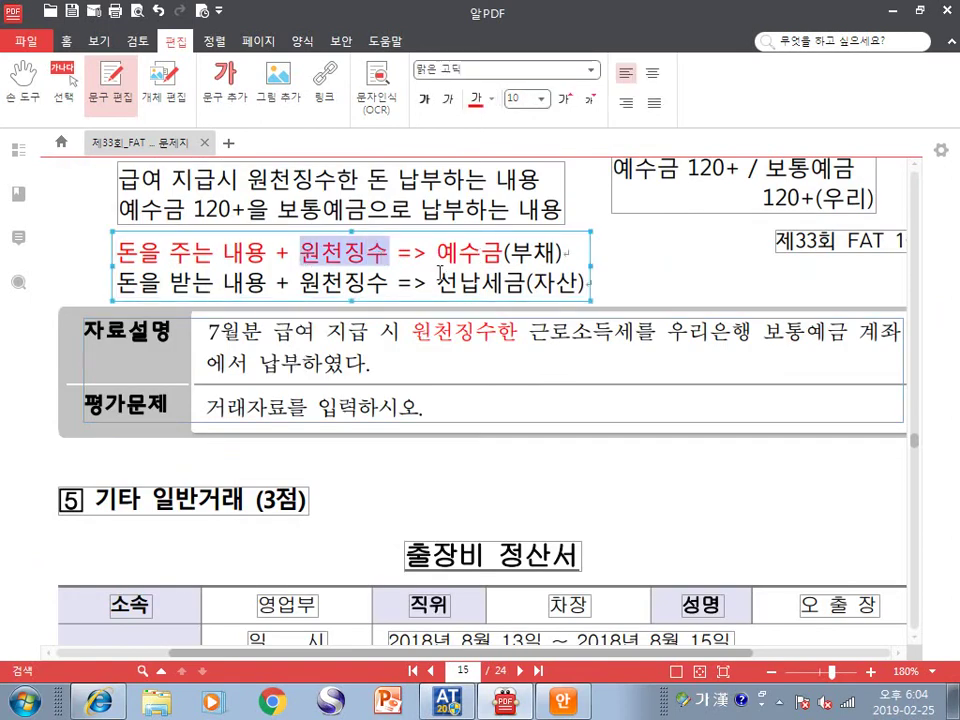
left_click_drag(437, 283, 503, 284)
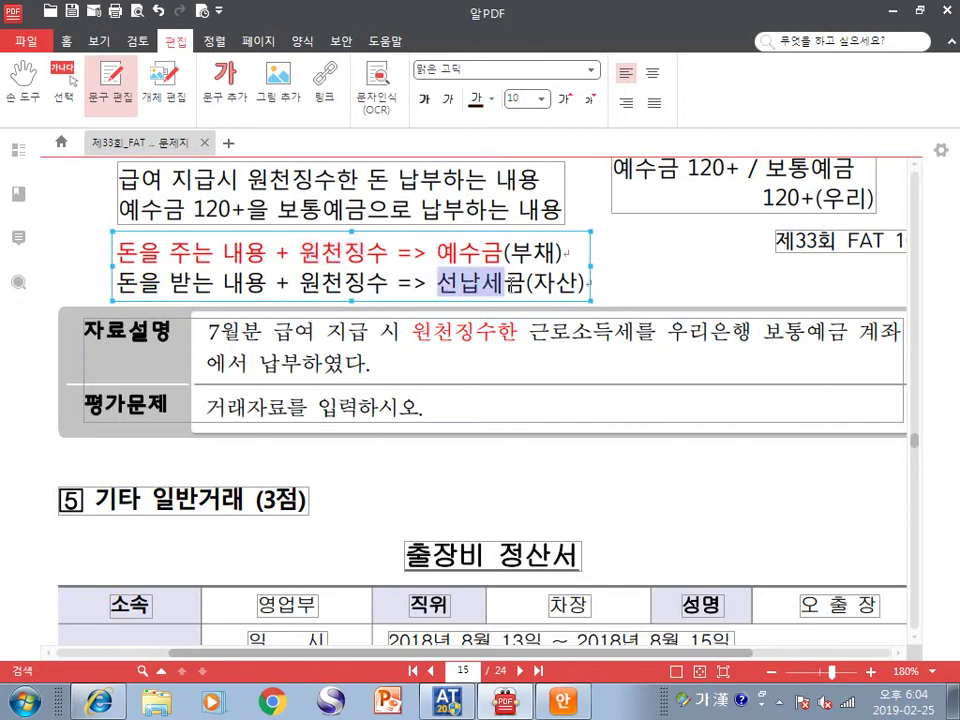
left_click_drag(117, 253, 452, 250)
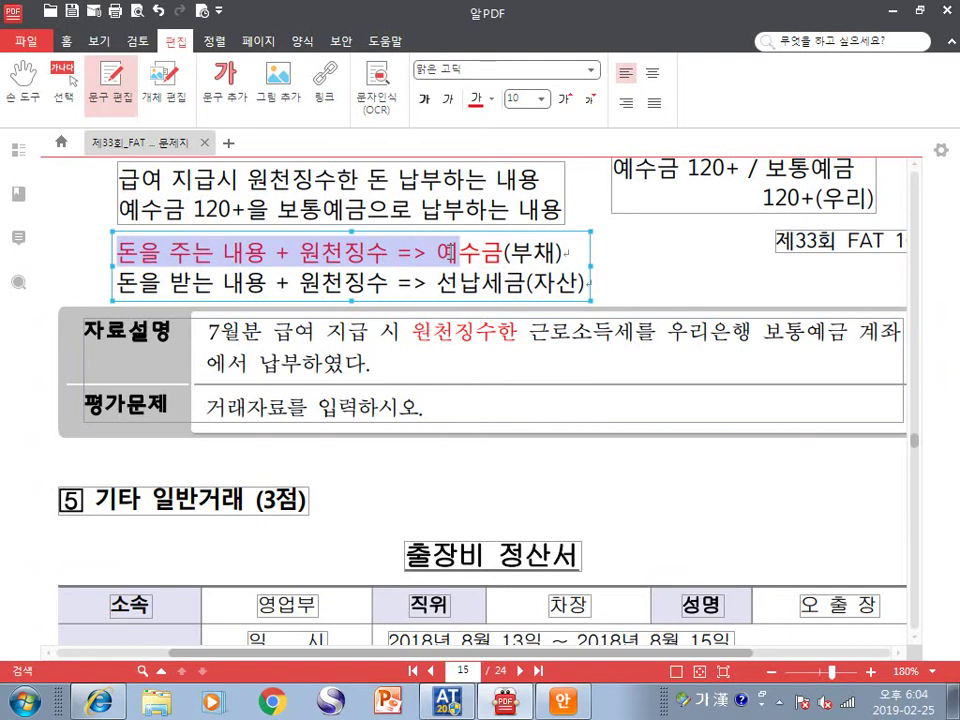
left_click_drag(135, 283, 482, 285)
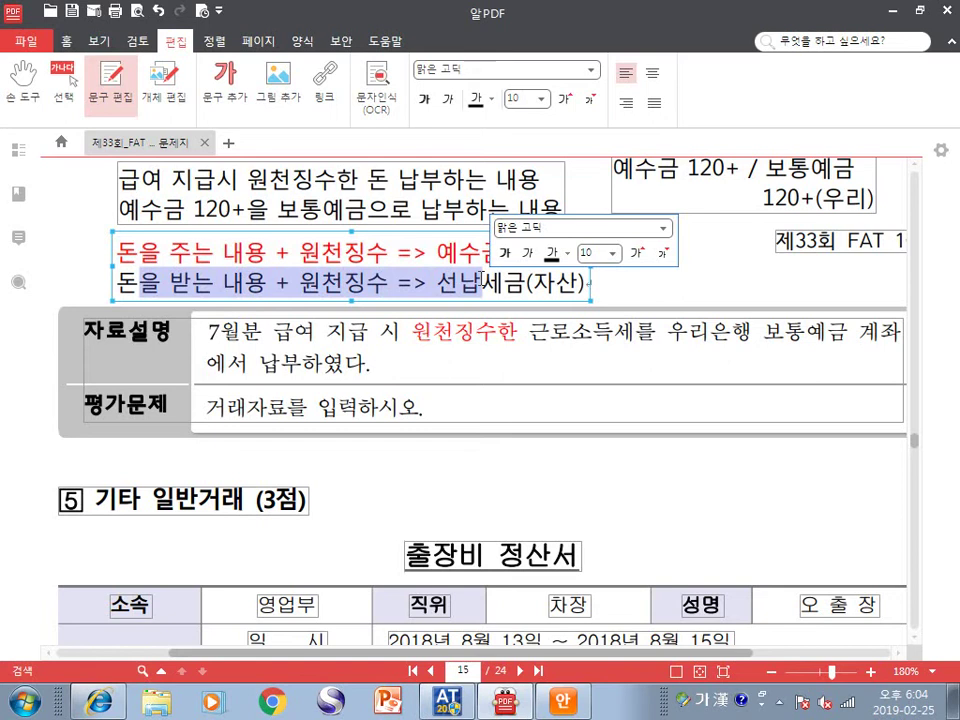
left_click(331, 335)
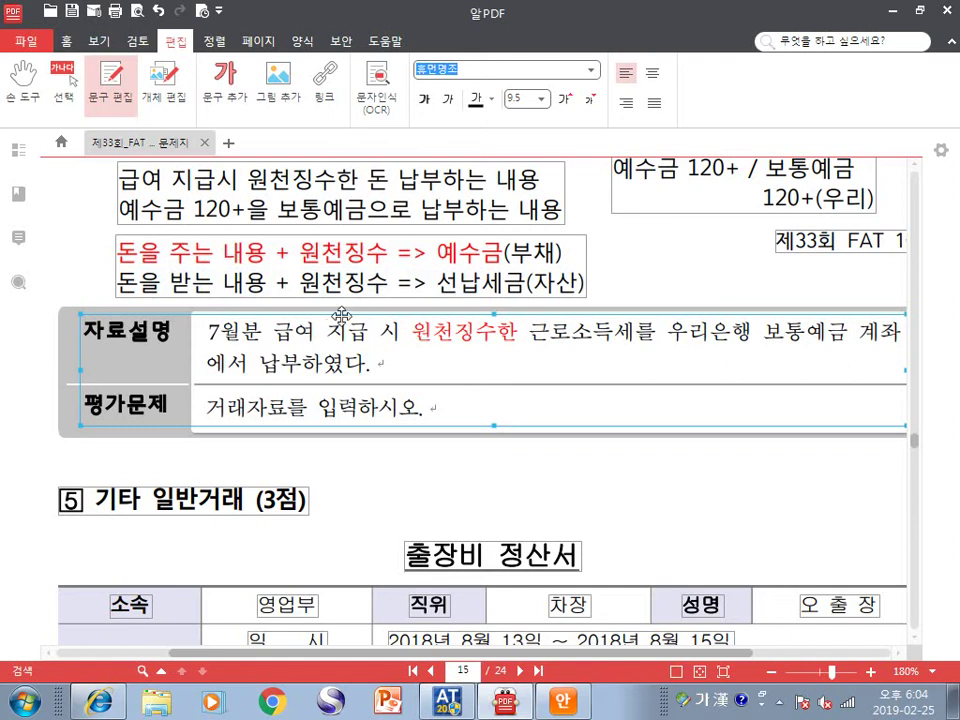
Examine problem 5's 출장비 정산서 for the 숙박비 and 교통비 amounts, the settlement date and the applicant
scroll(341, 316, "down", 5)
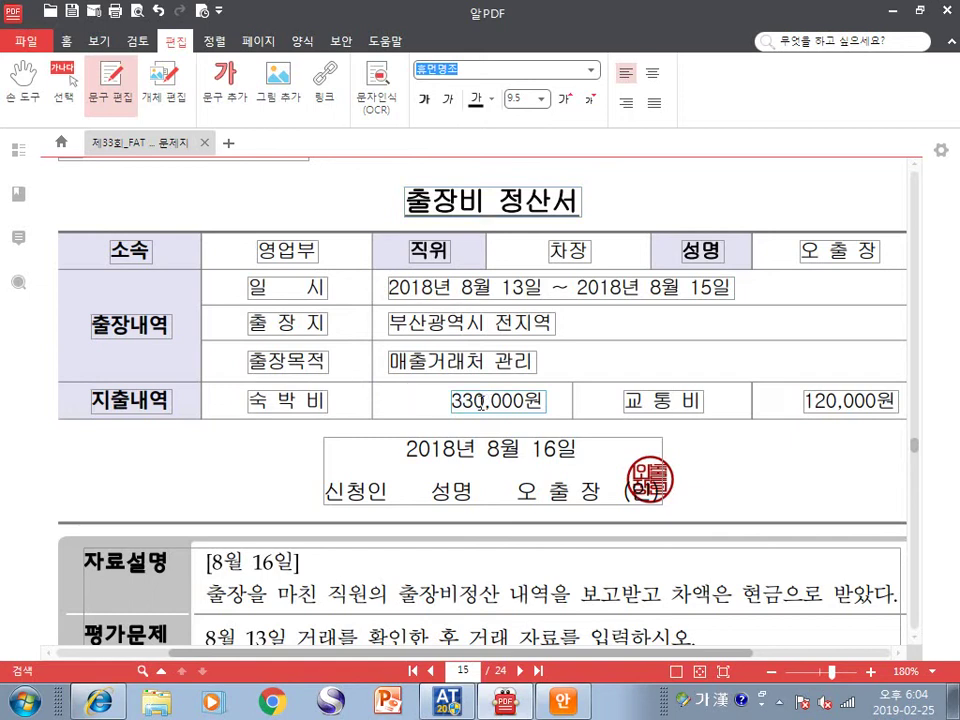
left_click_drag(488, 400, 511, 400)
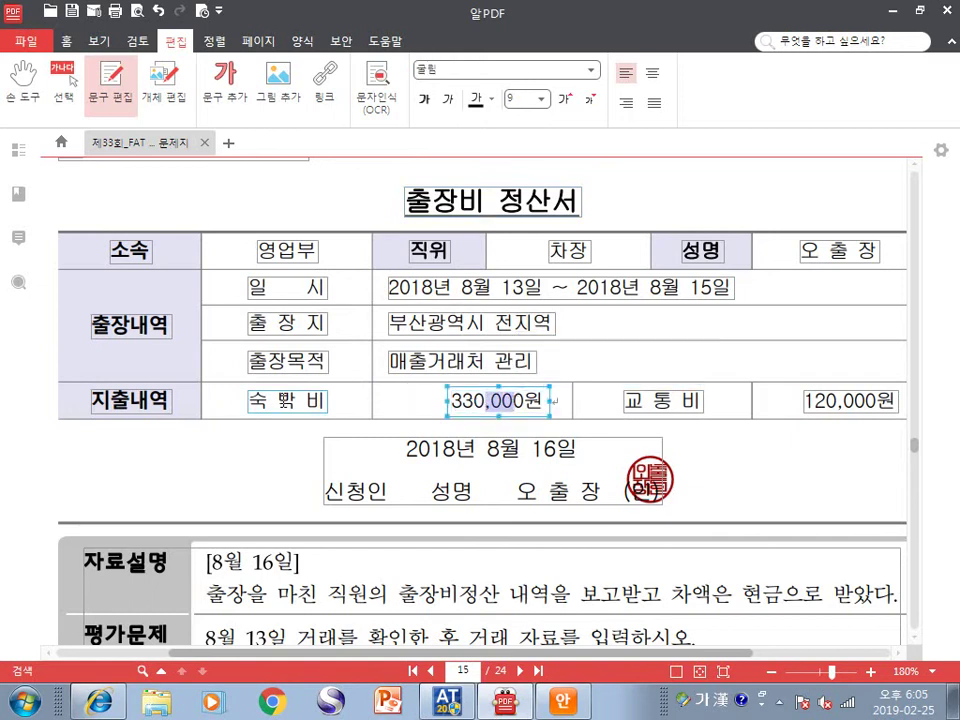
left_click(277, 400)
left_click(483, 400)
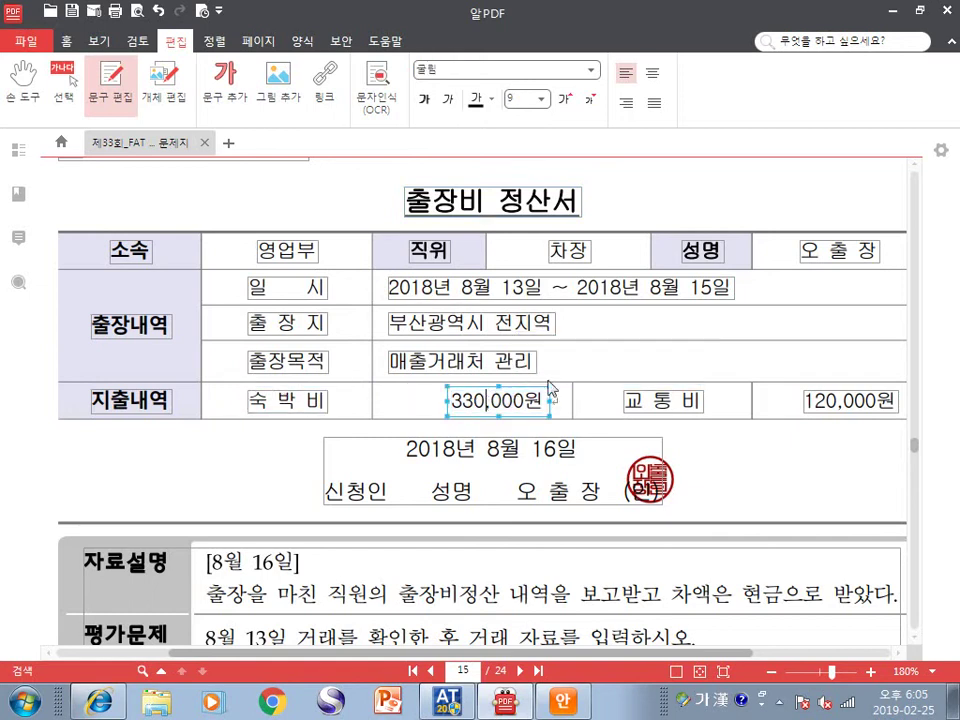
left_click(822, 400)
left_click_drag(822, 399, 855, 394)
left_click_drag(488, 449, 558, 449)
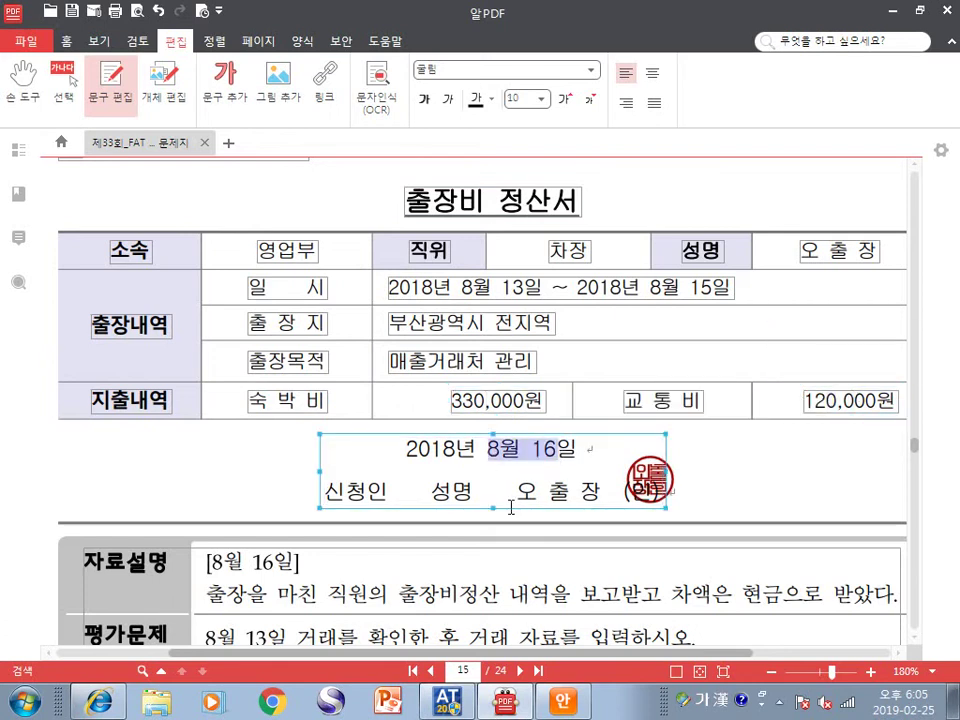
left_click_drag(508, 490, 603, 491)
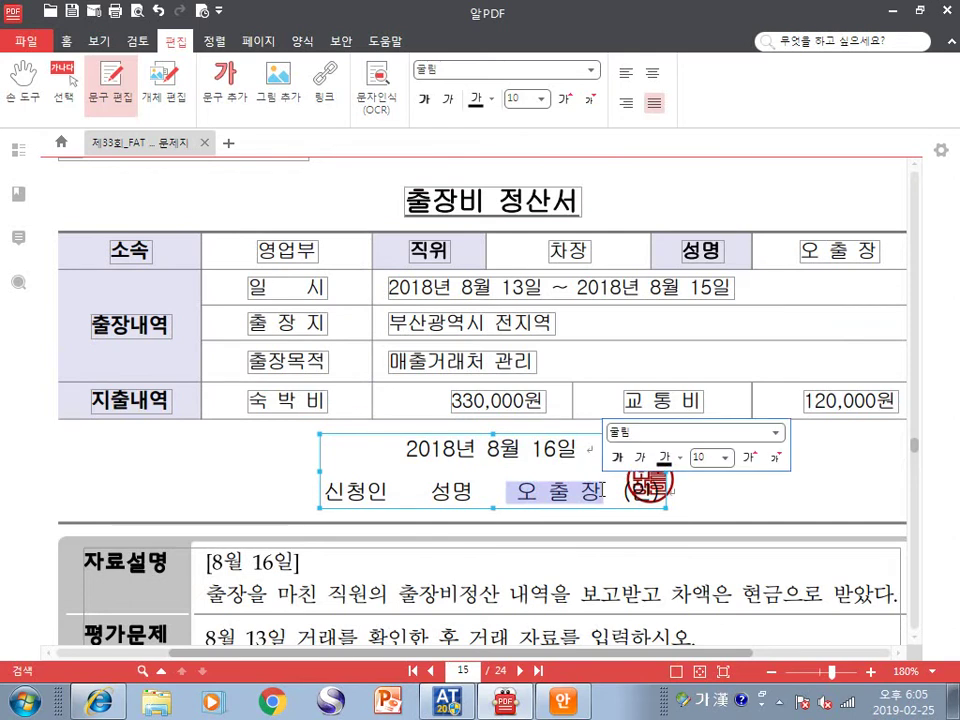
Read problem 5's 자료설명 and 평가문제 for how the difference is settled and which earlier transaction must be checked
scroll(568, 462, "down", 3)
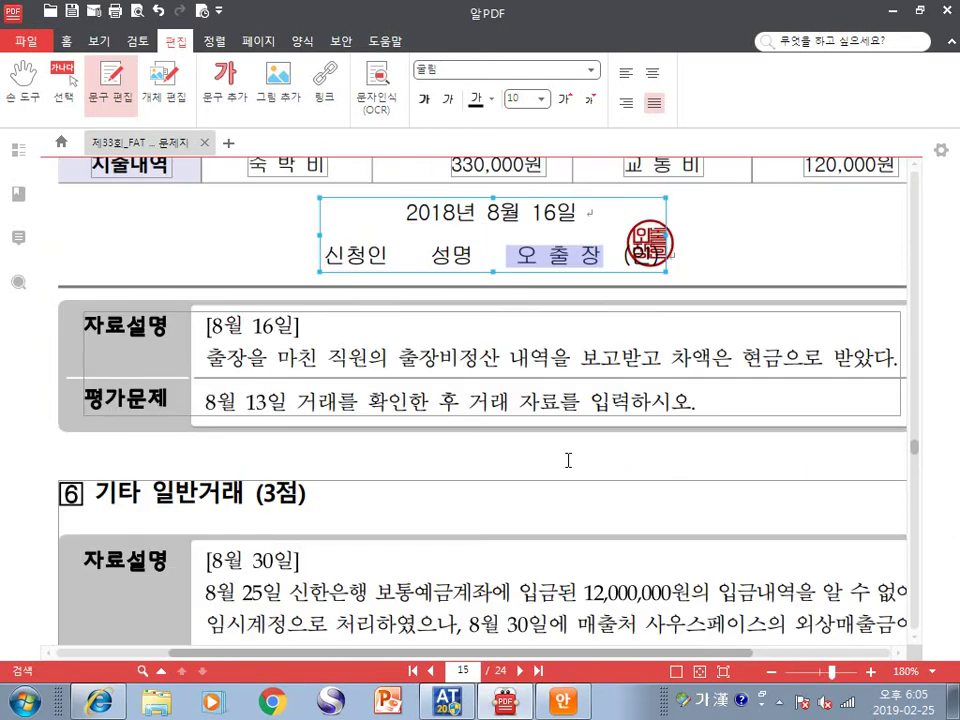
left_click_drag(205, 362, 620, 362)
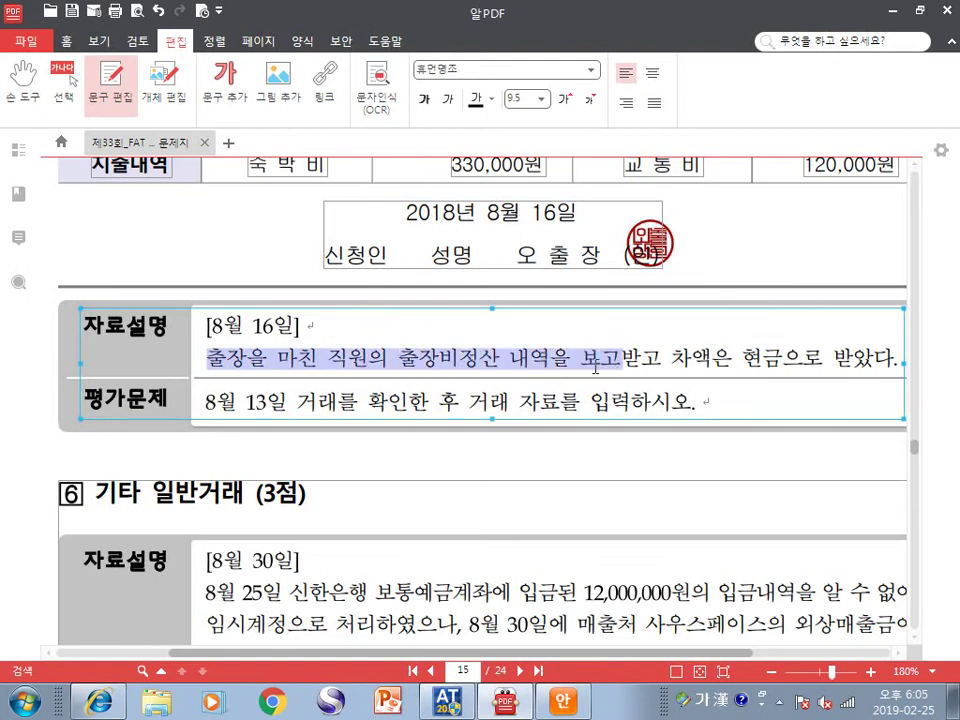
left_click(595, 368)
left_click_drag(692, 360, 834, 362)
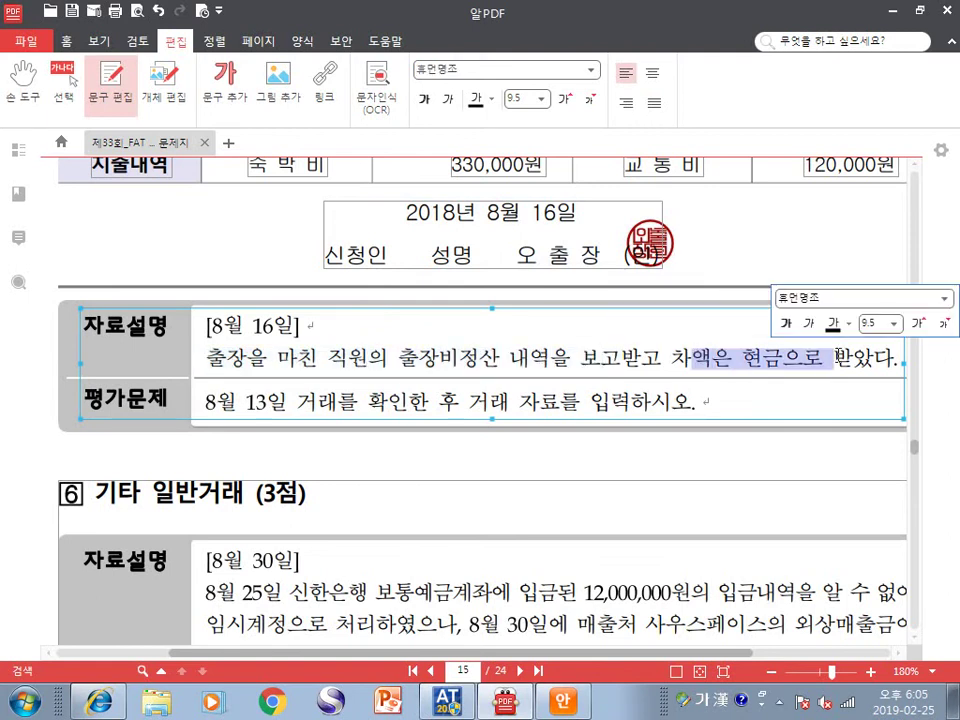
left_click_drag(200, 404, 672, 384)
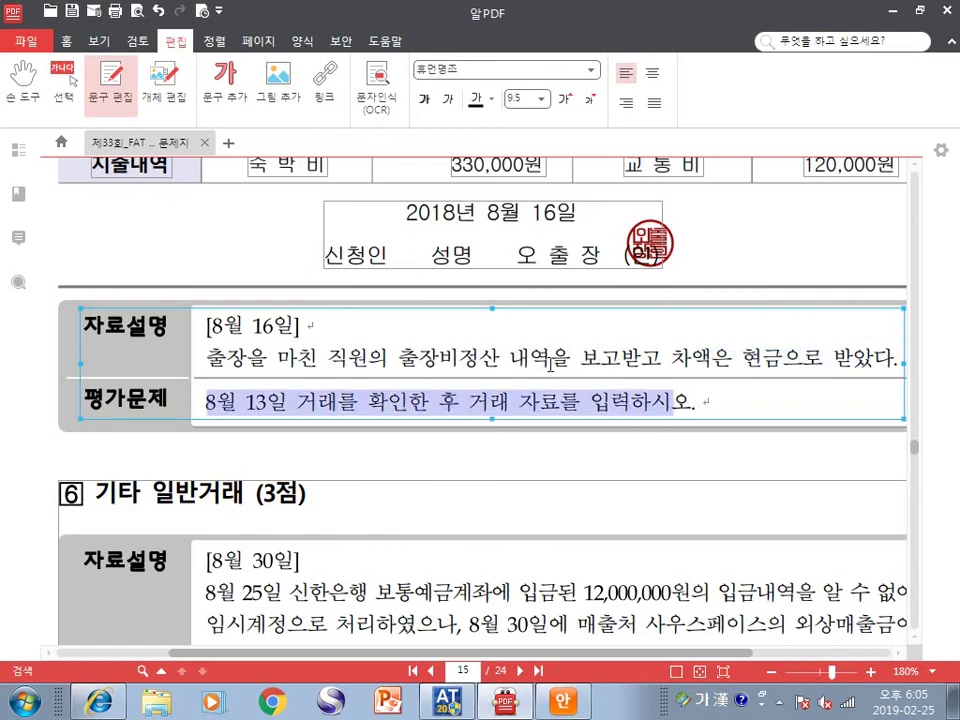
left_click(441, 372)
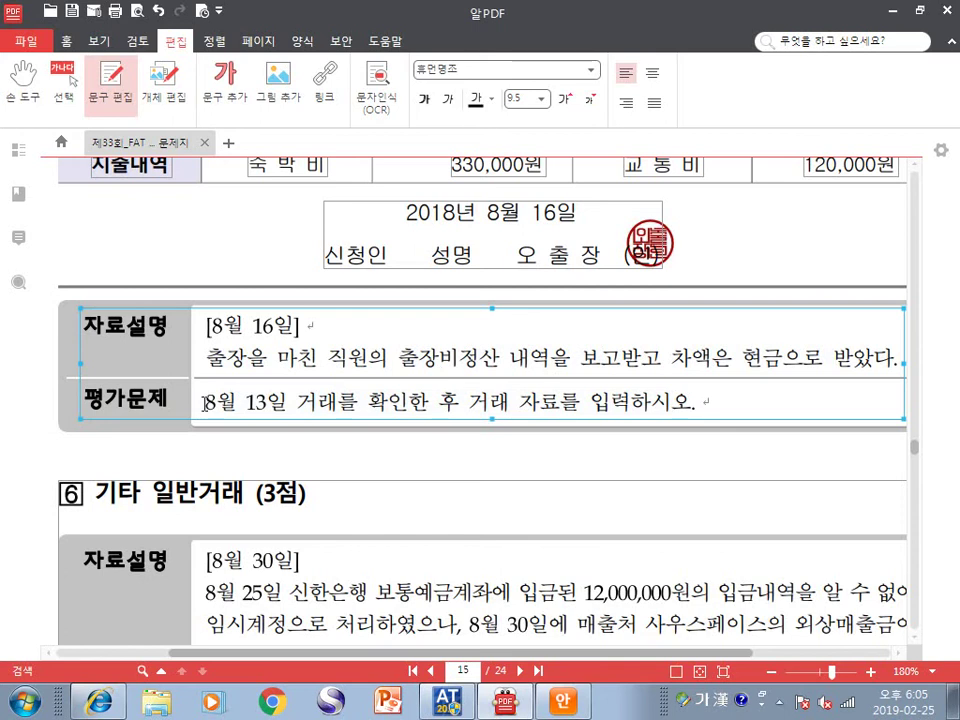
left_click_drag(203, 403, 295, 403)
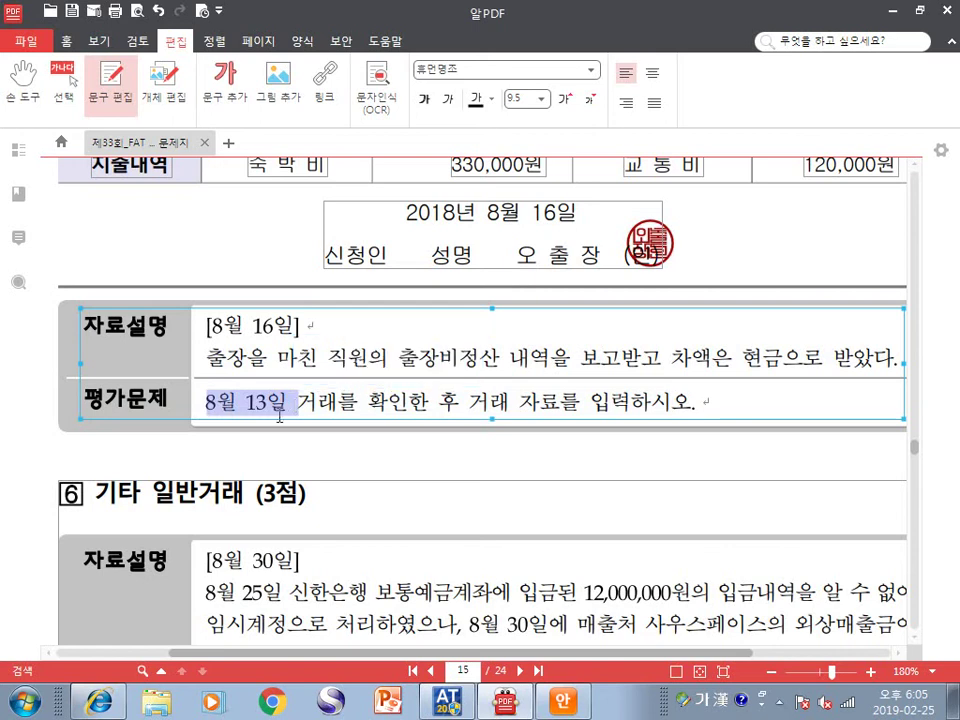
left_click(253, 402)
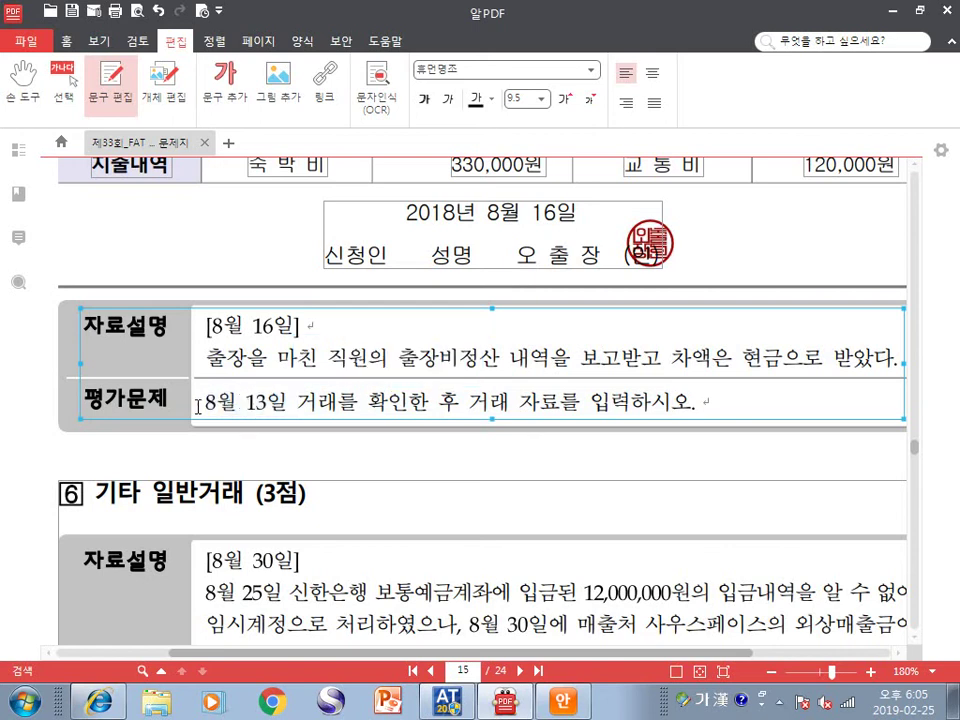
left_click_drag(198, 404, 288, 404)
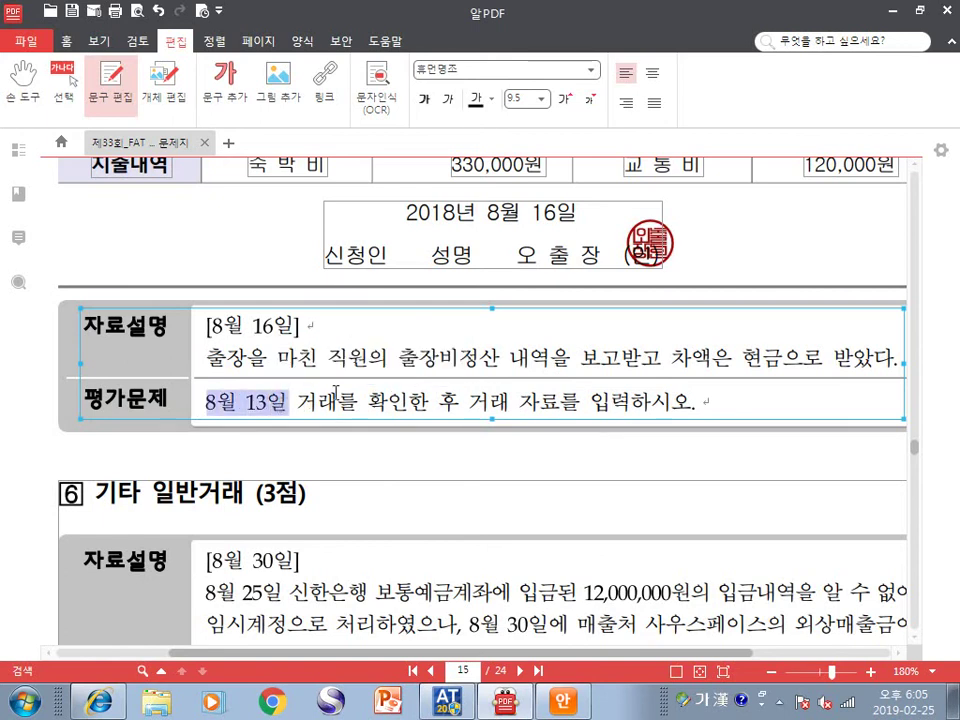
Switch to the accounting program and look up the 8월 13일 voucher in 일반전표입력, checking its accounts, 거래처 and 차변 and 대변 amounts
left_click(441, 702)
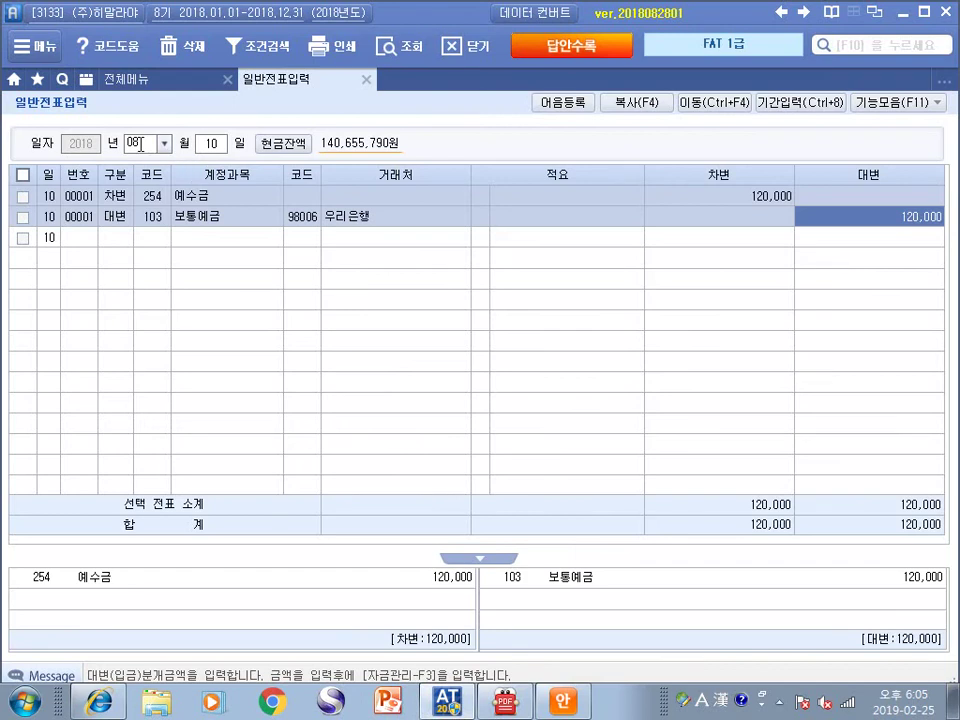
left_click(210, 145)
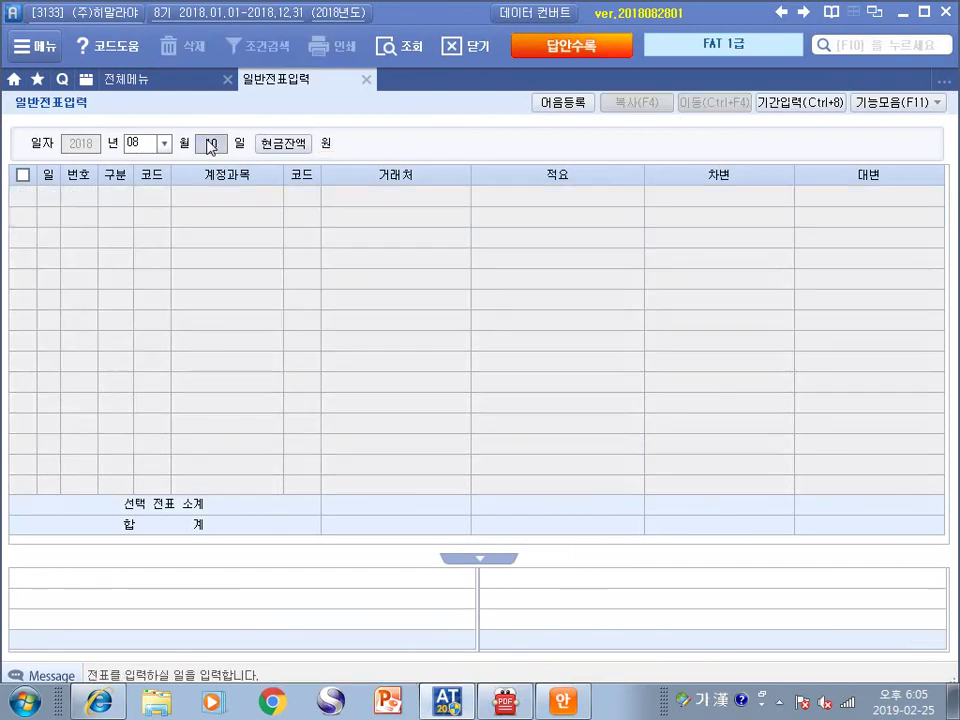
type("13")
key("Return")
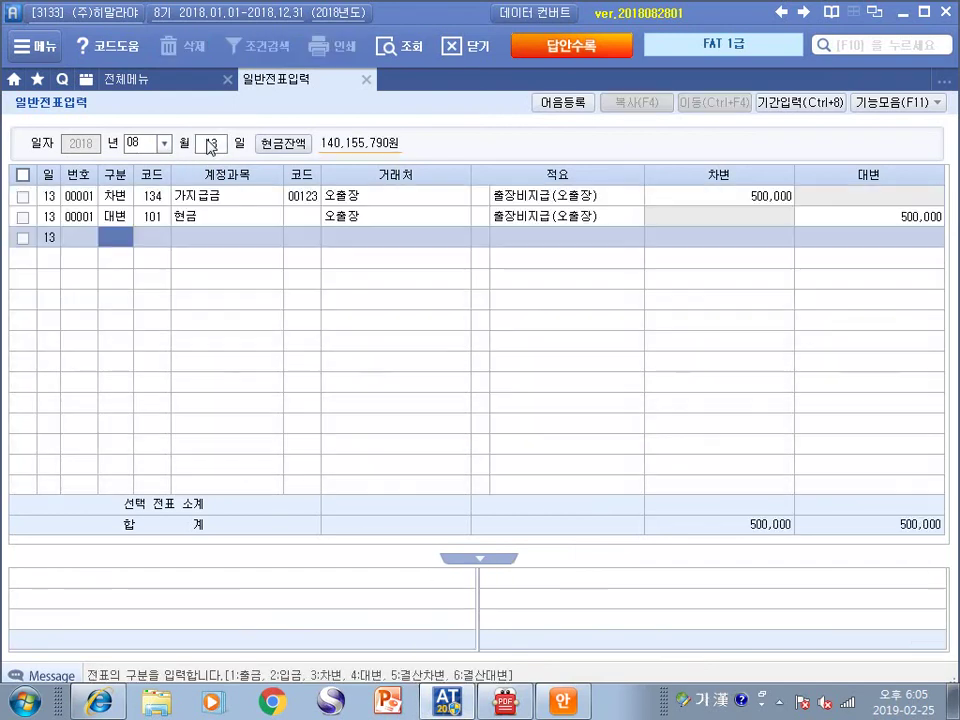
left_click(143, 197)
left_click(308, 196)
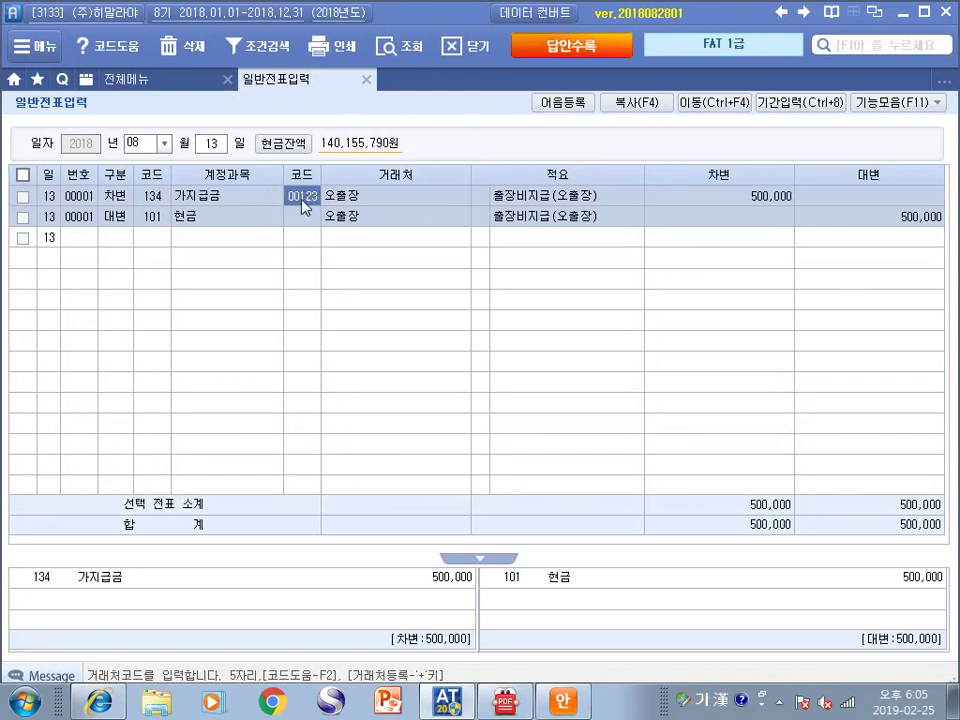
left_click(770, 196)
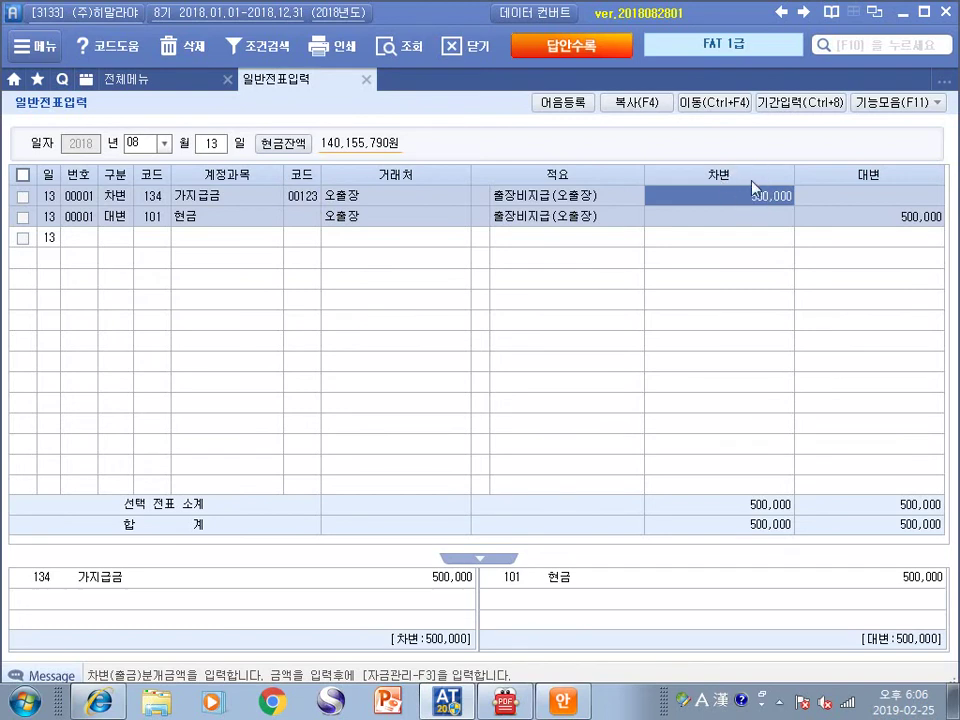
left_click(895, 216)
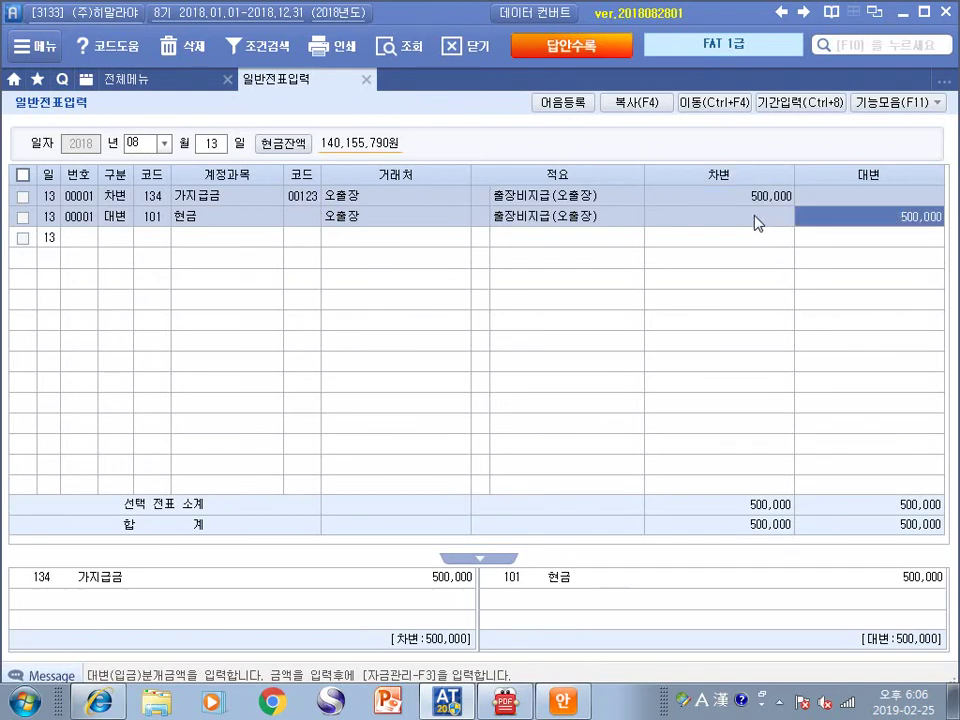
Switch back to the exam paper in 알PDF and delete the date and applicant text block from the 출장비 정산서
key("alt+Tab")
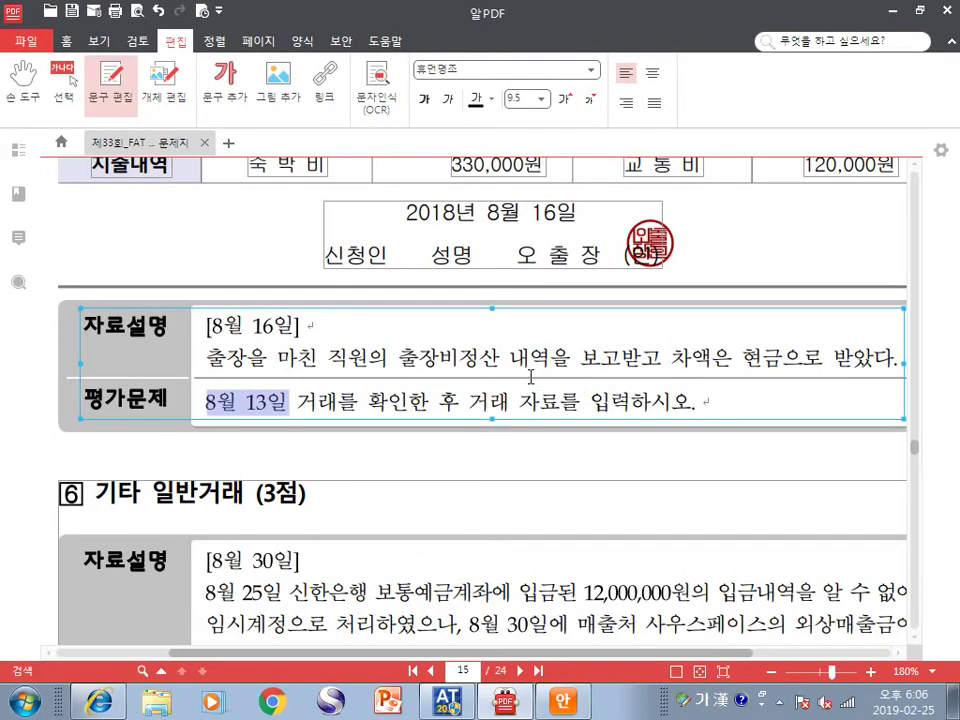
left_click(524, 270)
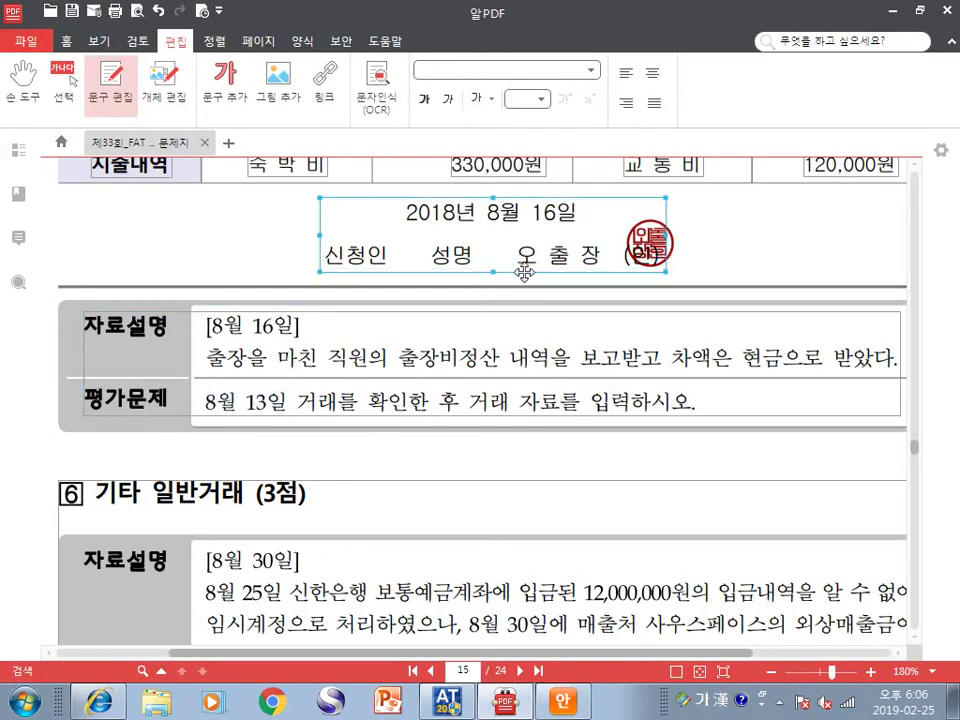
key("Delete")
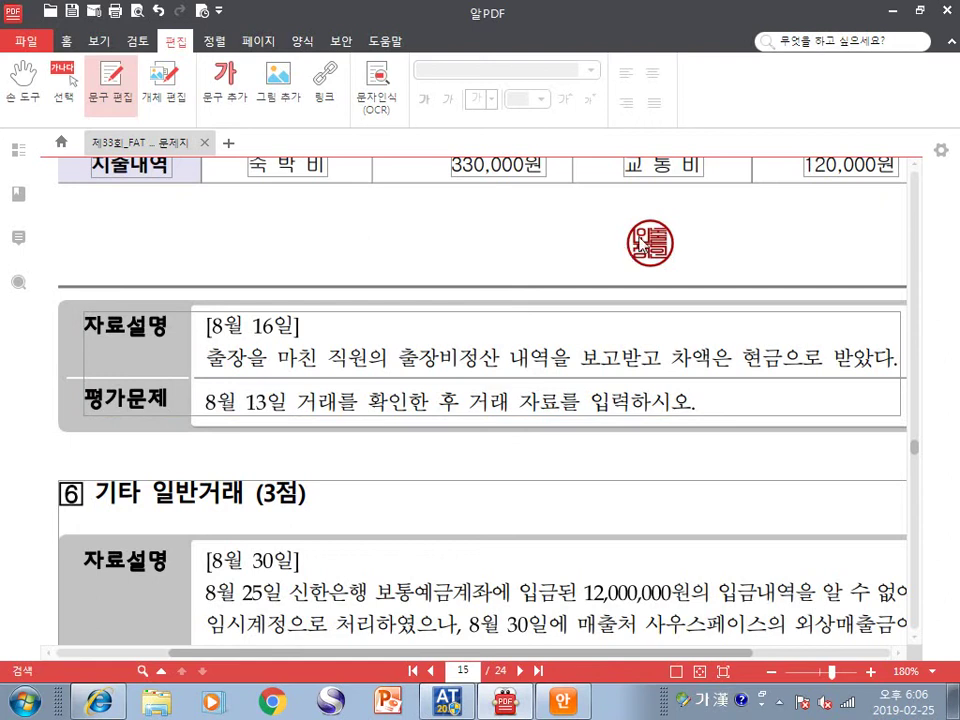
Add a text note in the cleared space below 지출내역, with 가지급금 정산하는 내용 as its first line
left_click(225, 82)
left_click(86, 192)
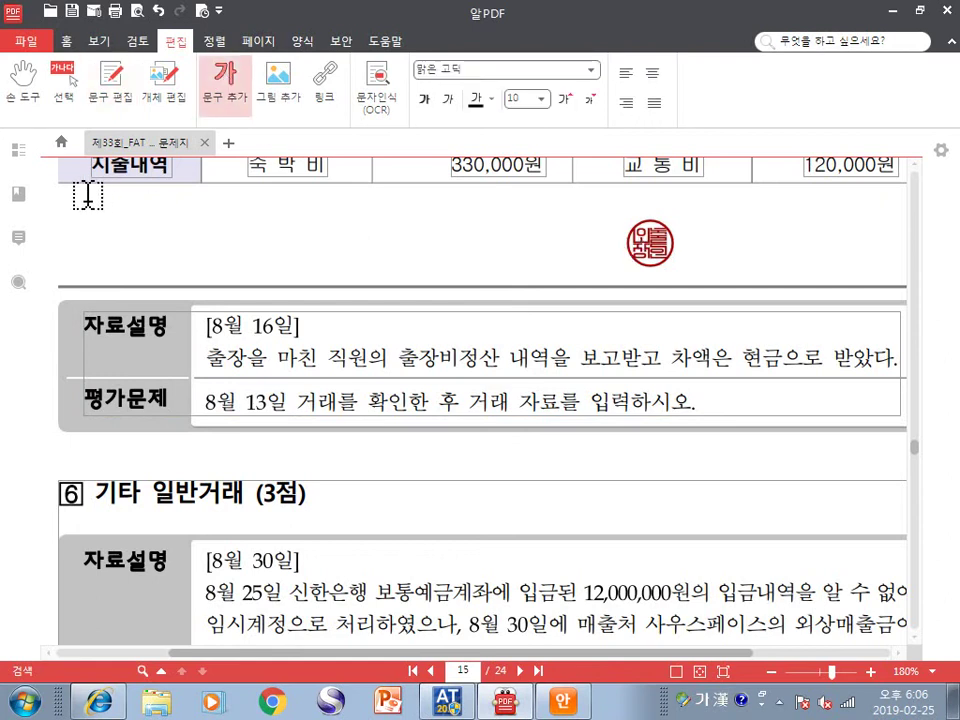
type("가지급금 정산하는 내용")
key("Return")
Extend the note with the line 자지급금 500+중 여비교통비로 450+ 사용하고 50+을 and a following line 현금으로 받는 내용
type("자지급금 500+")
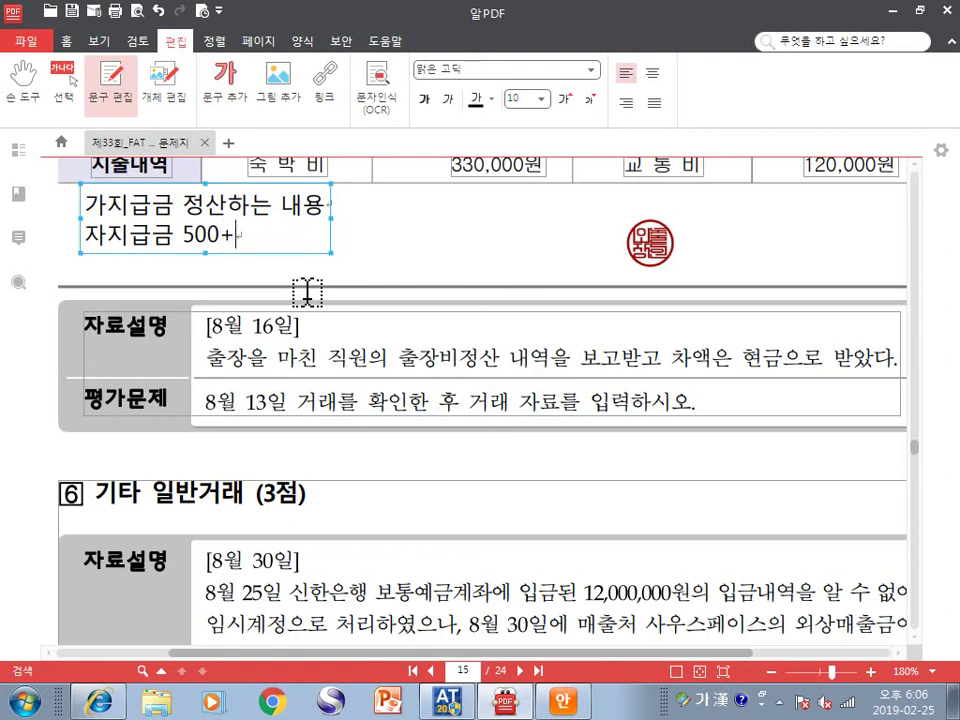
type("중 여")
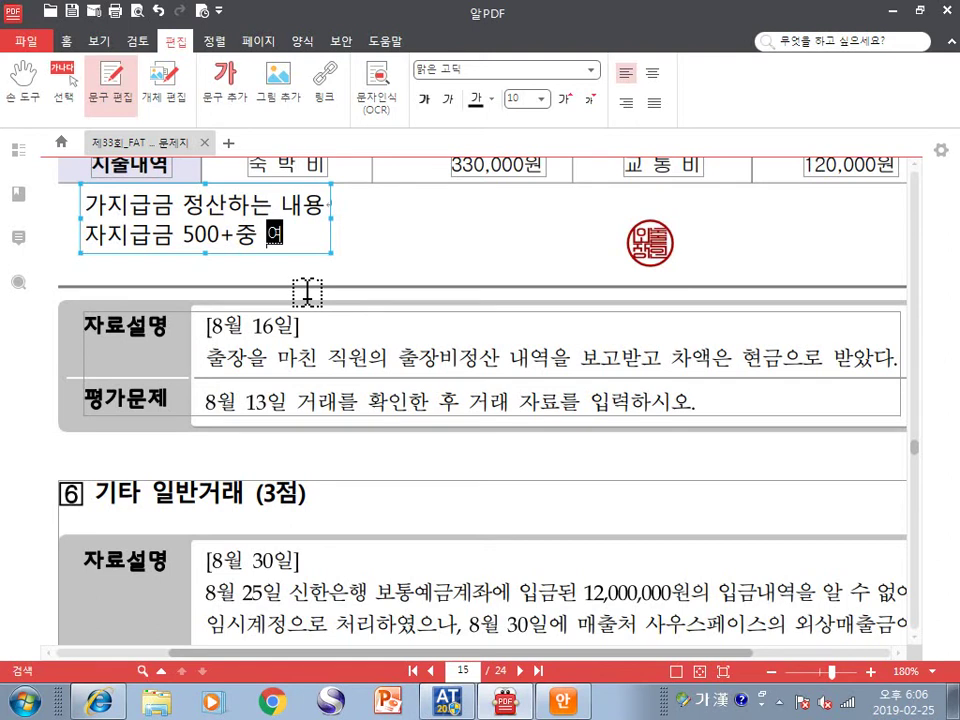
type("비교통")
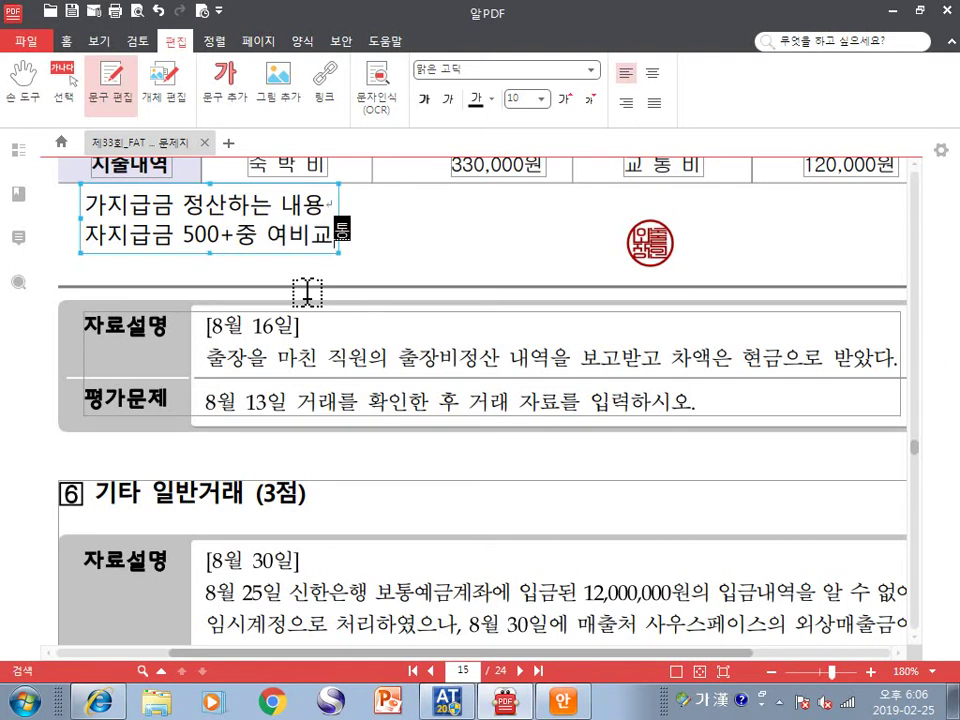
type("비로 ")
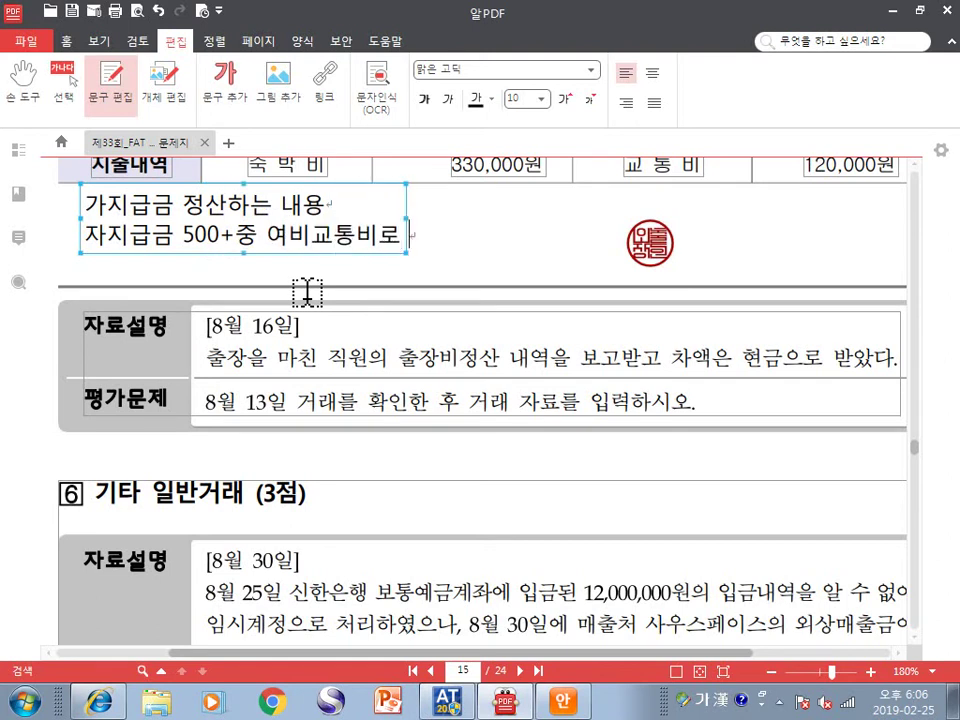
type("450+ ")
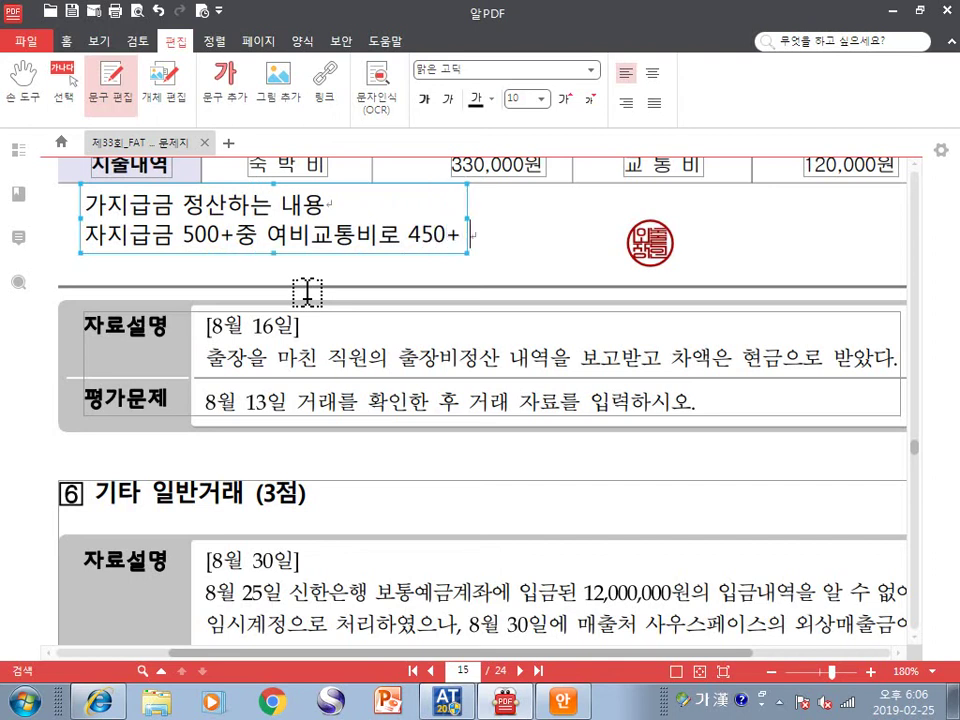
type("사용하고")
type("50+을")
key("Return")
type("현금으로 받는 내용")
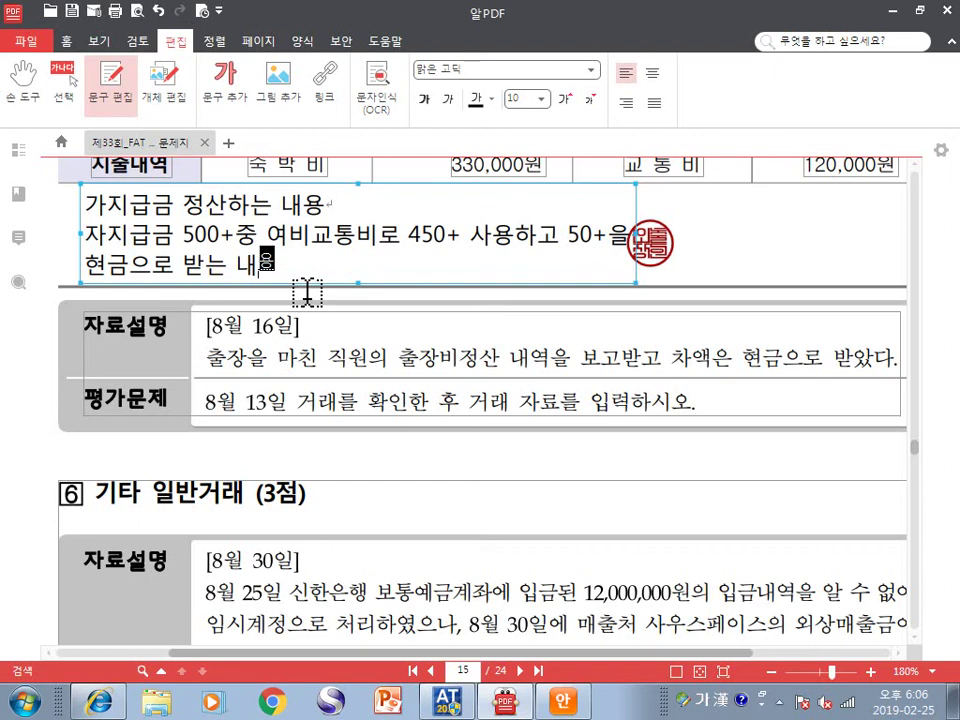
Append the journal items 가지급금 500+, 여비교통비 450+ and 현금 50+ to the end of the note's last line
type("     가지급")
type("금 5")
type("00+   ")
type("여비교통ㅂ")
type("ㅣ ")
type("450+  ")
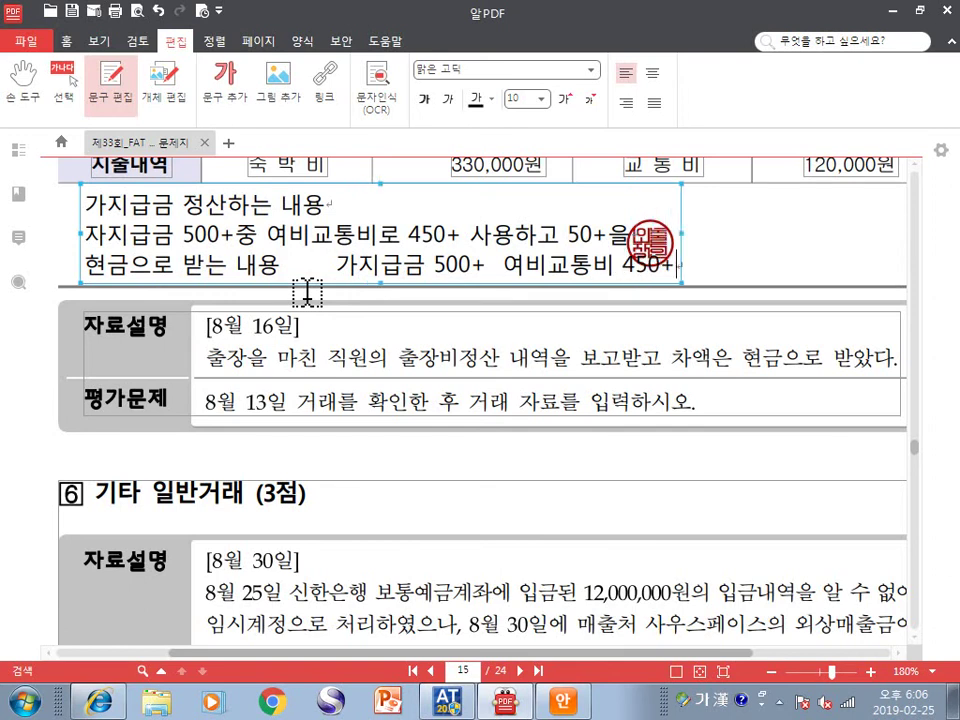
type("현금 ")
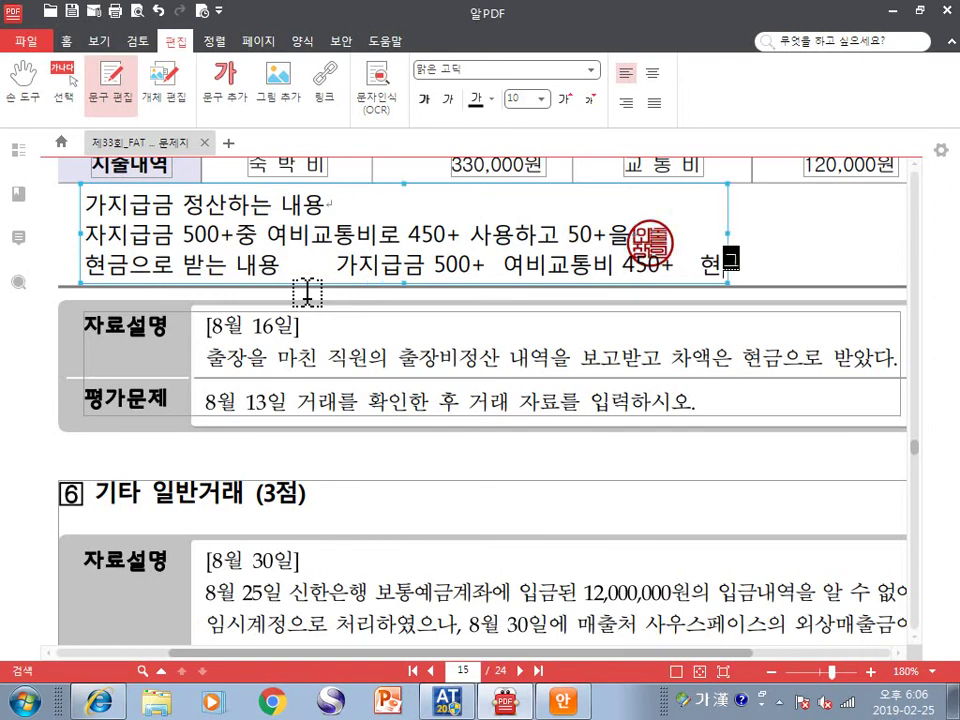
type("50+")
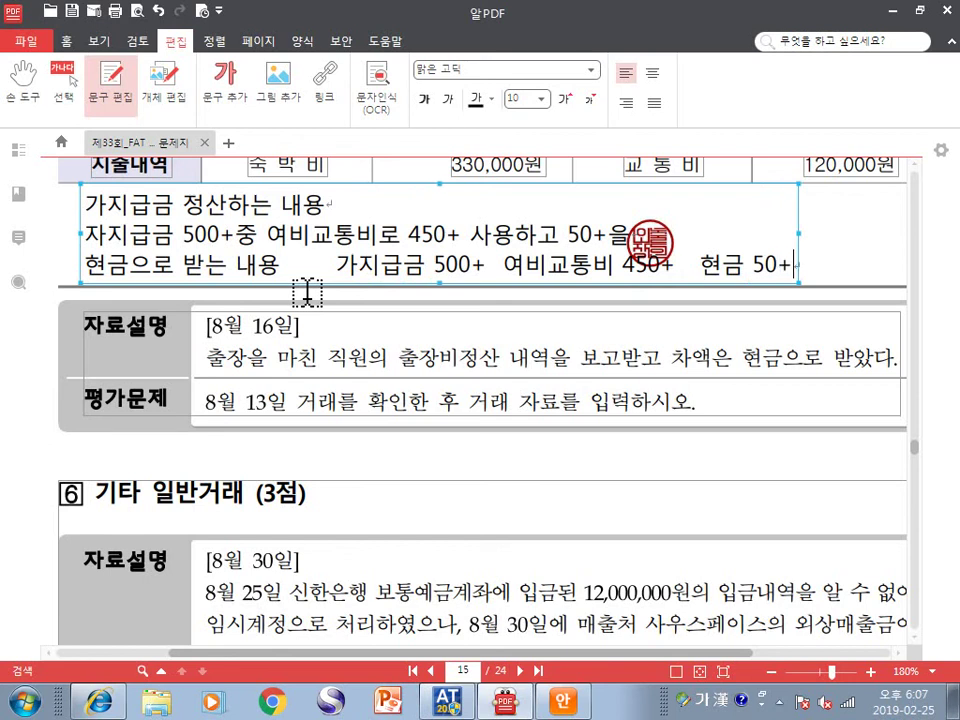
Move 여비교통비 450+ and 현금 50+ ahead of 가지급금 500+ in the note, separating the two sides with a slash
left_click_drag(505, 265, 795, 264)
key("ctrl+c")
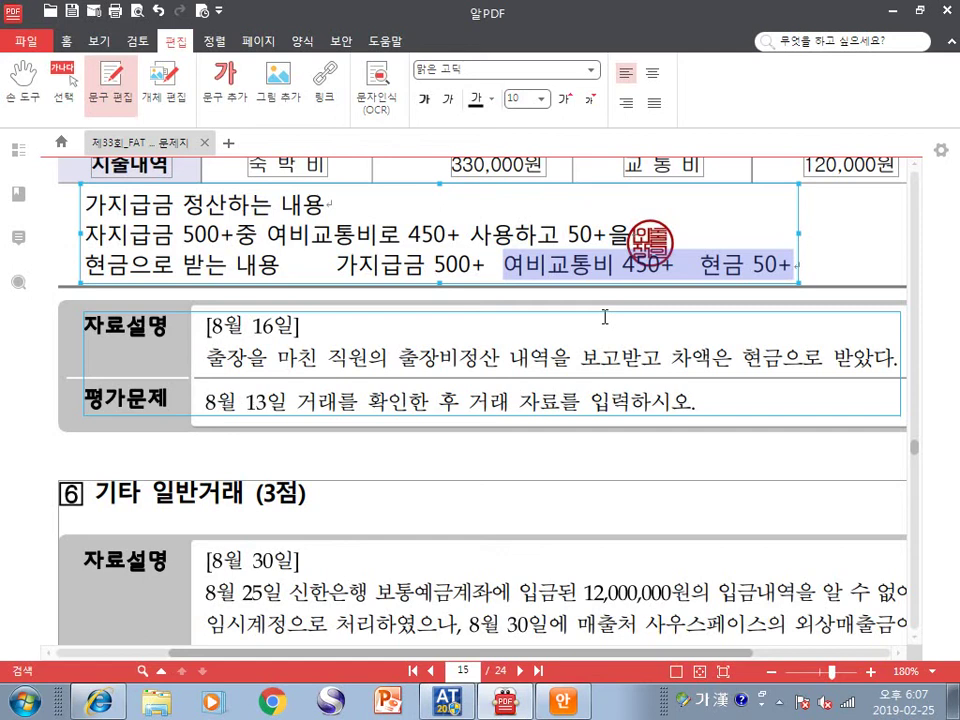
key("Delete")
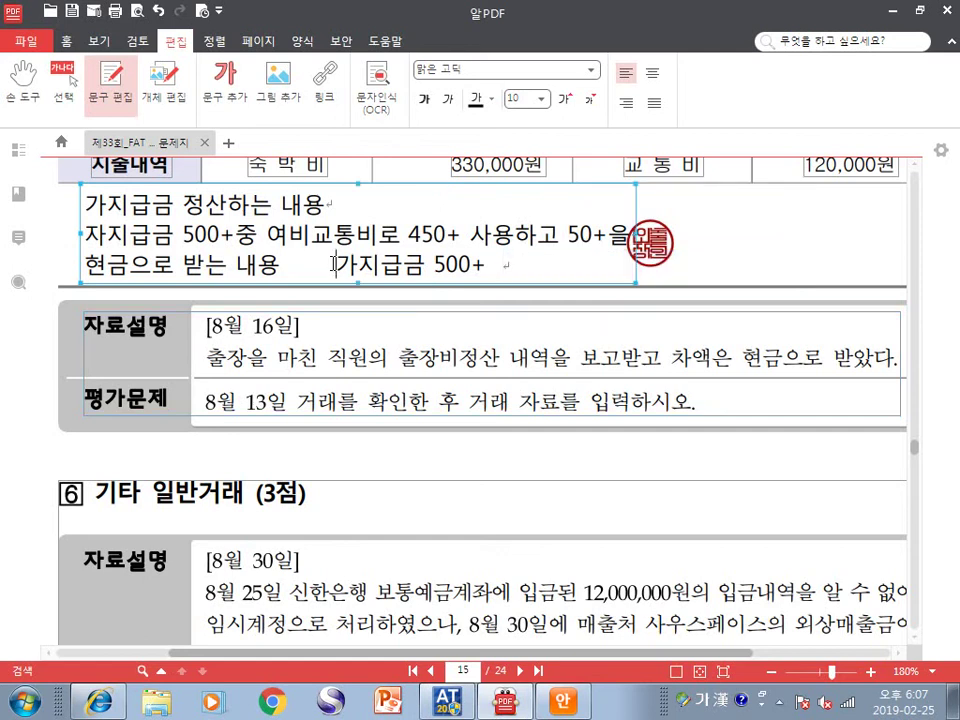
key("ctrl+v")
type("/")
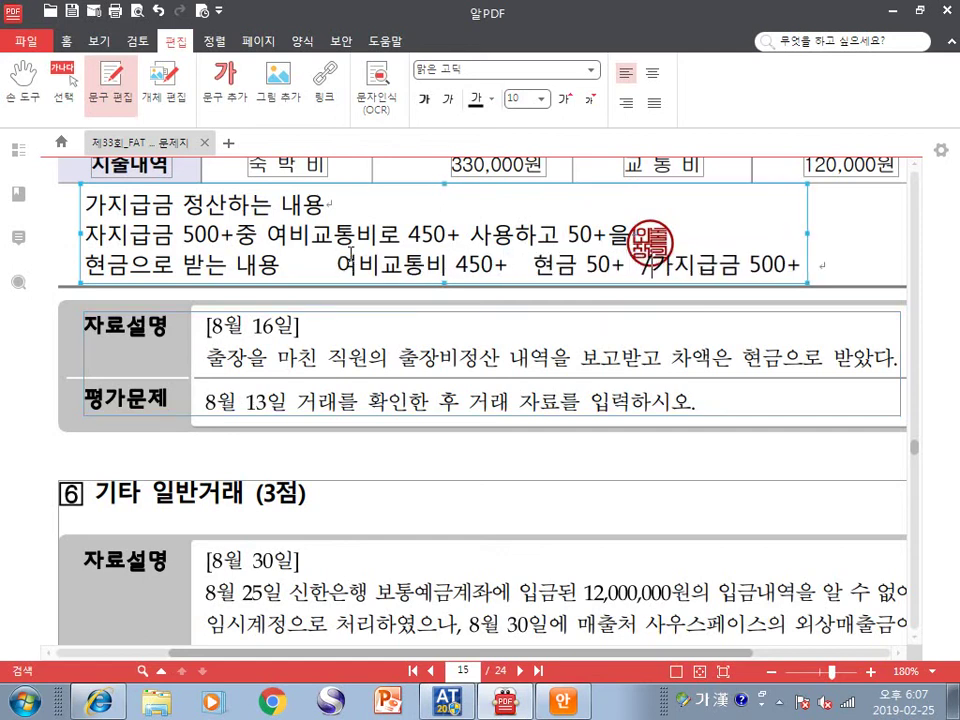
left_click(560, 266)
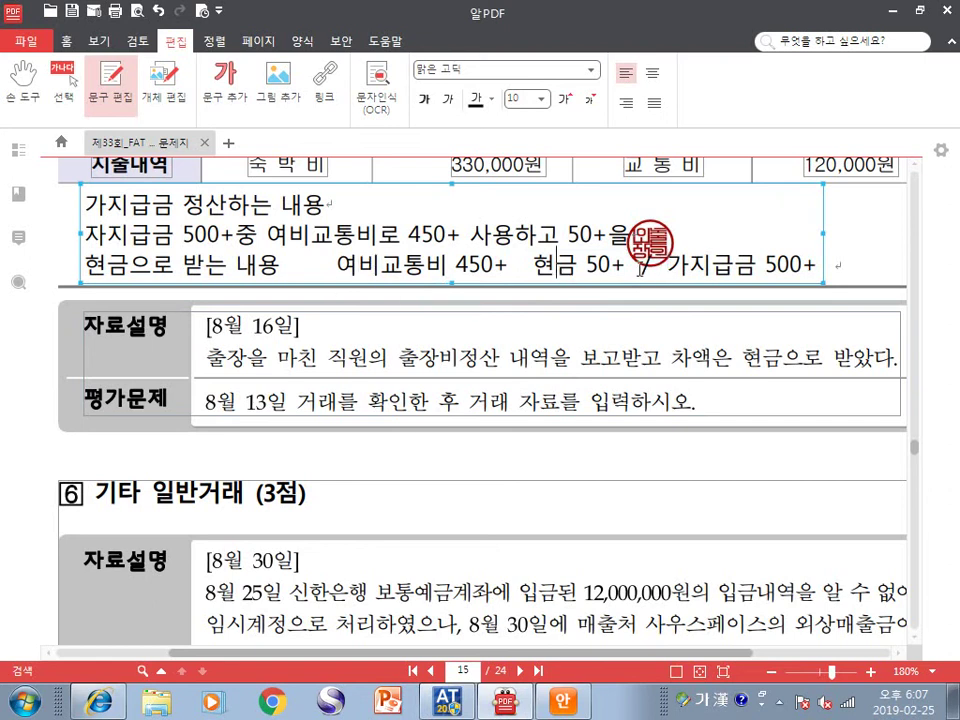
Add the travelling employee's name in parentheses after 가지급금 500+ and compare the note with the 출장비 정산서
key("End")
type("(")
type("오출자")
type("ㅇ")
type(")")
scroll(810, 297, "up", 3)
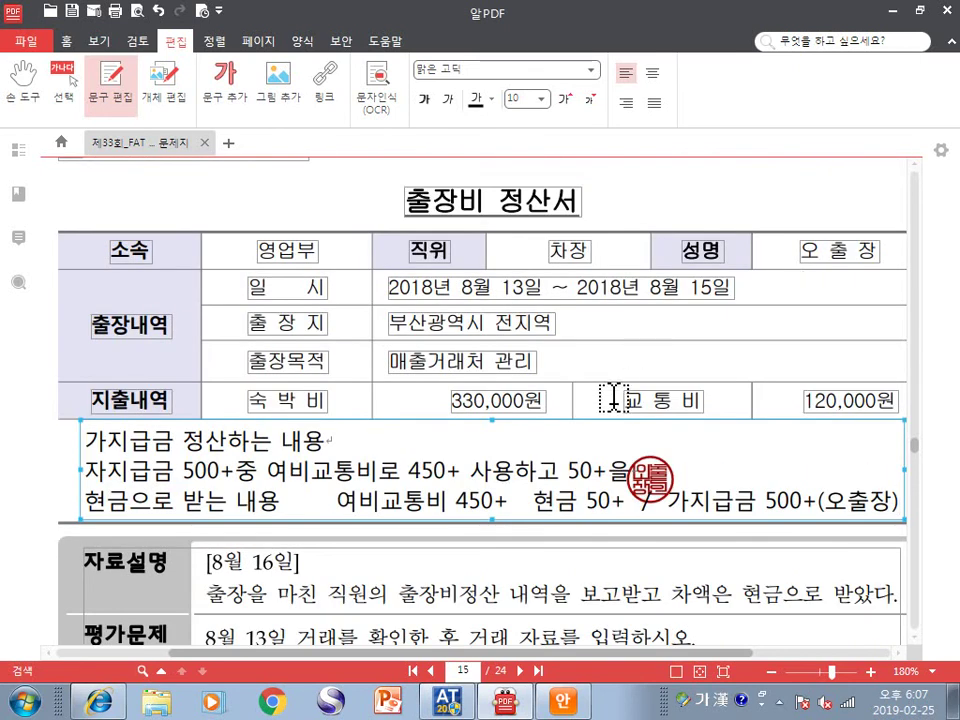
scroll(614, 392, "down", 2)
scroll(615, 388, "up", 2)
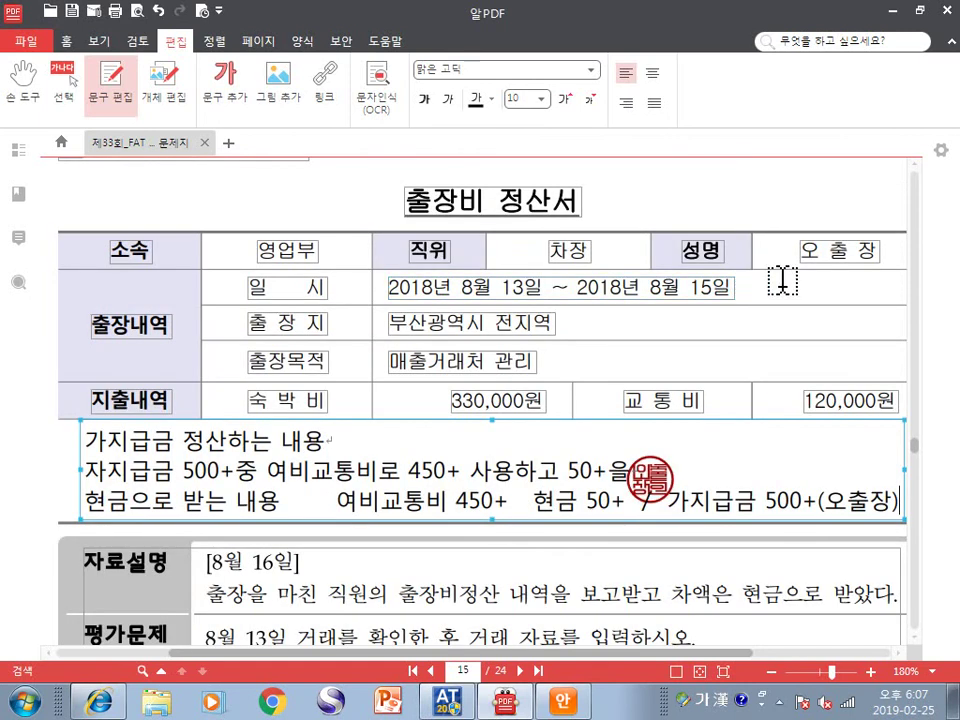
scroll(760, 288, "down", 3)
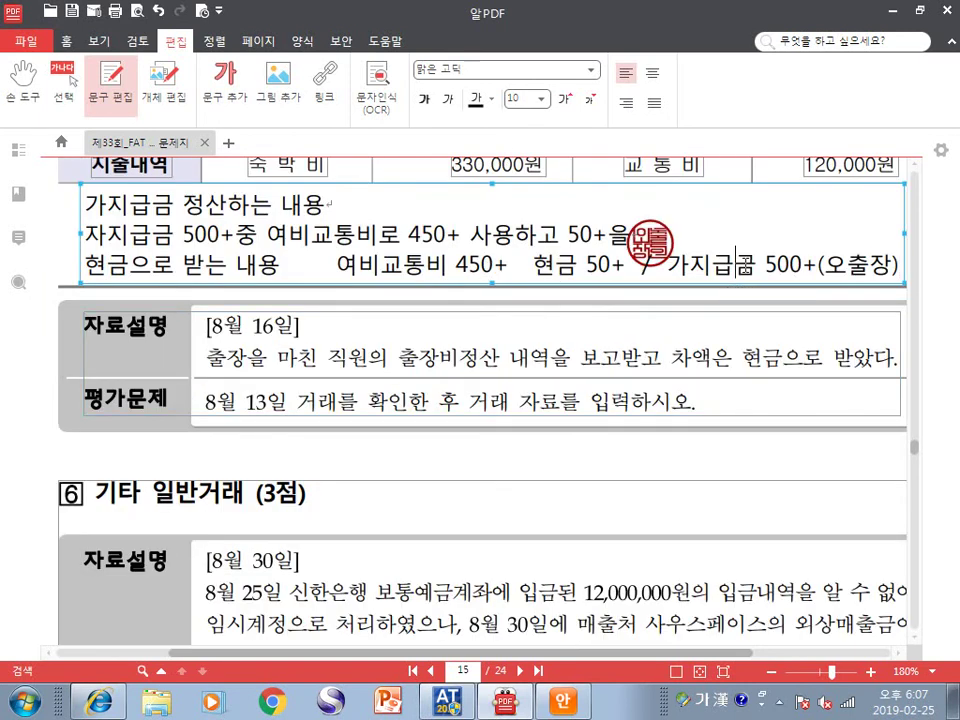
scroll(735, 263, "up", 2)
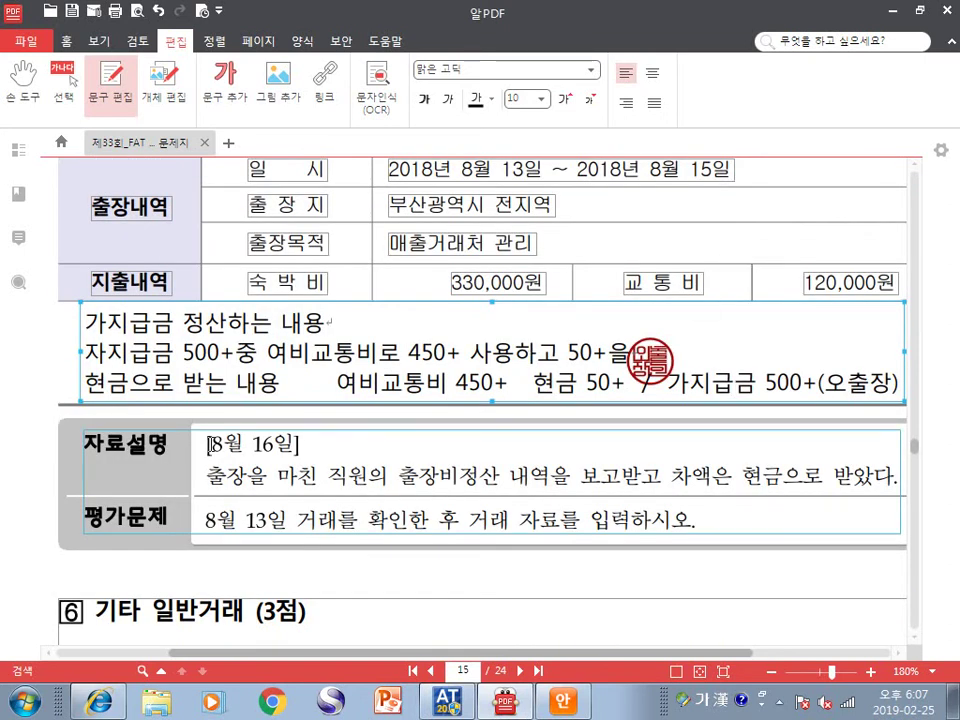
Check the transaction date in 자료설명, then switch to the accounting program and open 8월 16일 in 일반전표입력
double_click(268, 443)
key("alt+Tab")
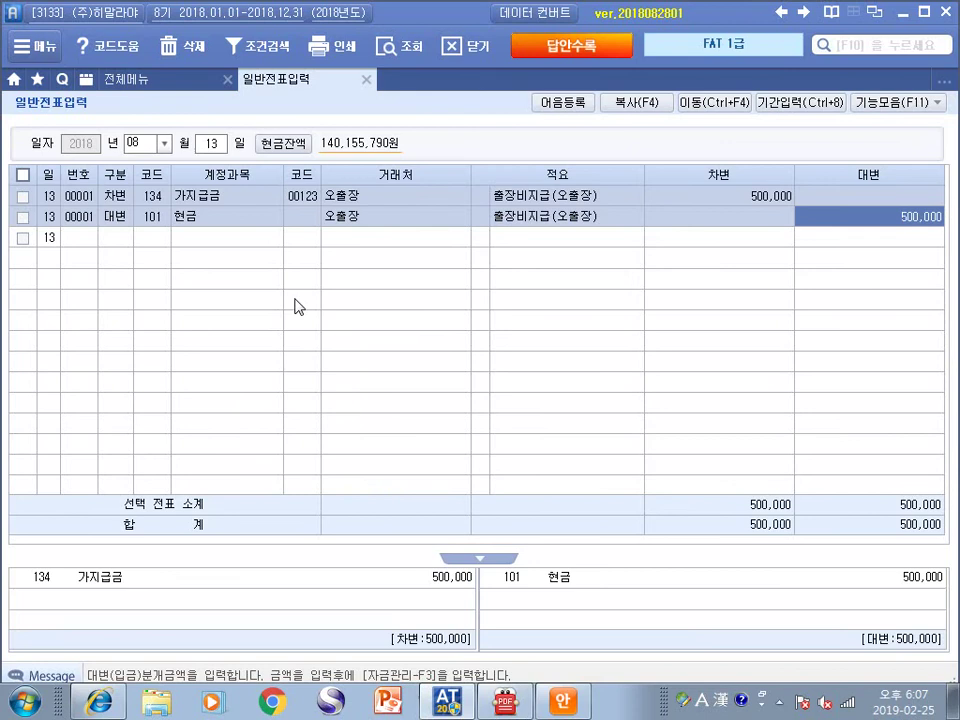
left_click(200, 143)
type("16")
key("Return")
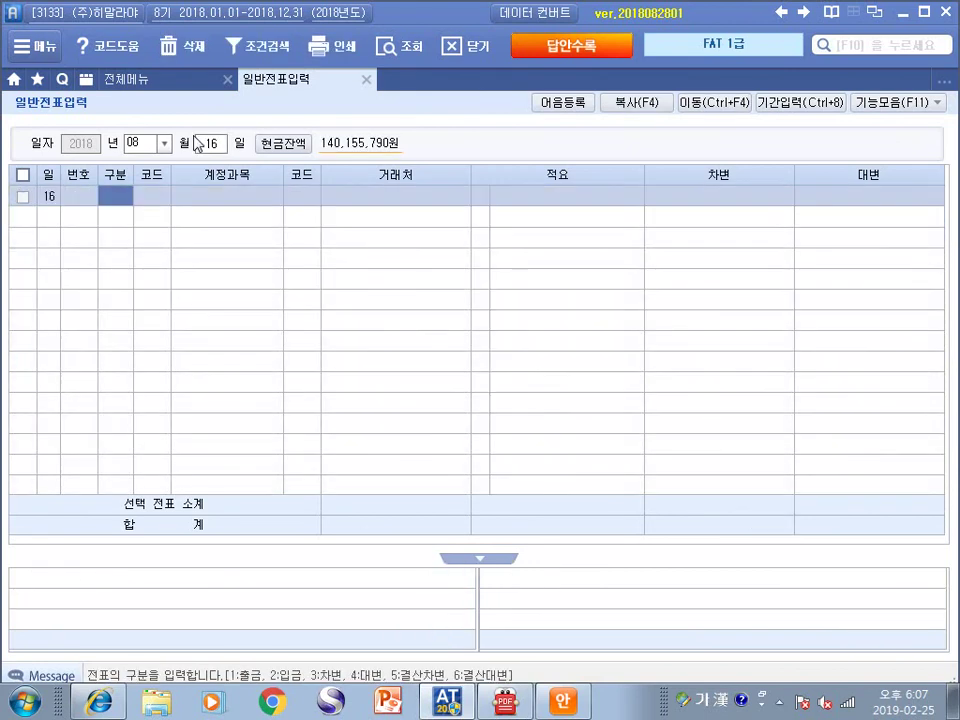
Enter a 차변 line for account 812 여비교통비 with an amount of 450,000
key("3")
key("Return")
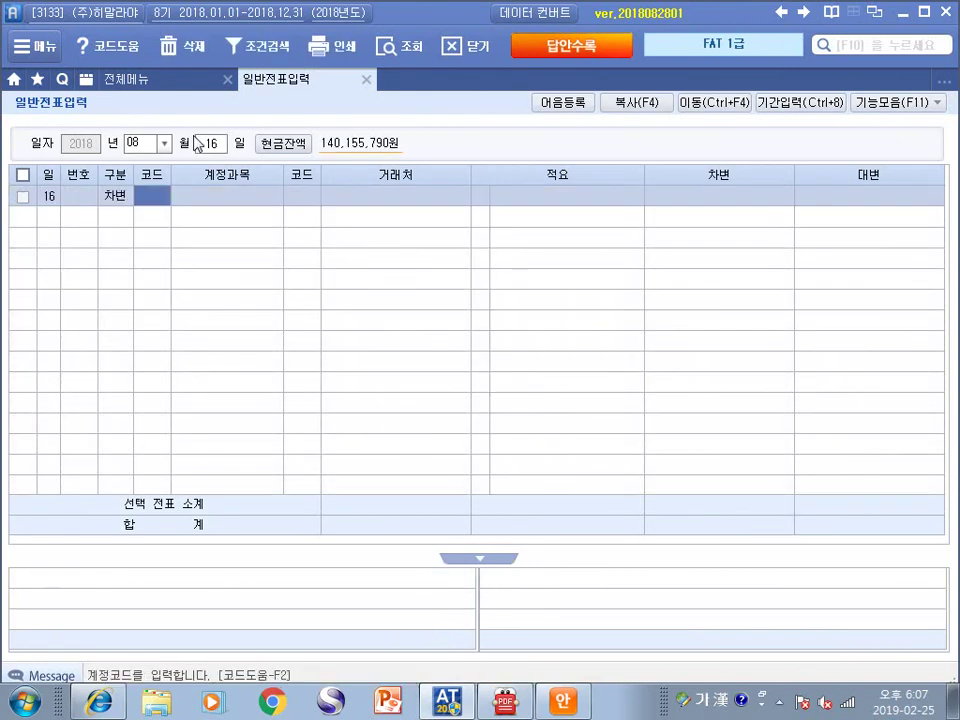
type("여비")
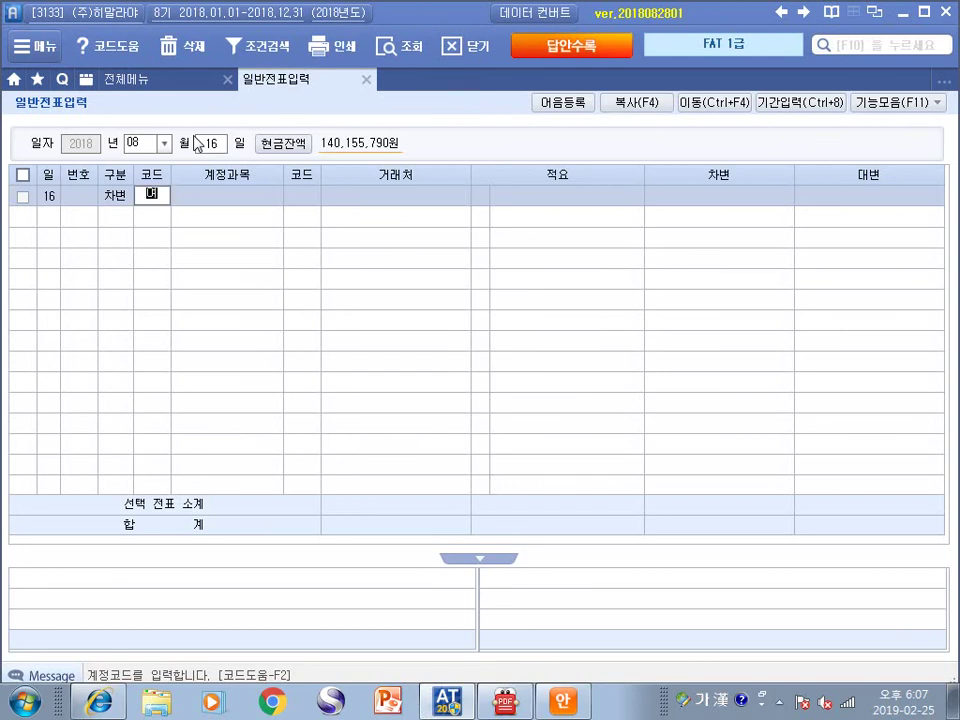
key("Return")
key("Down")
key("Down")
key("Down")
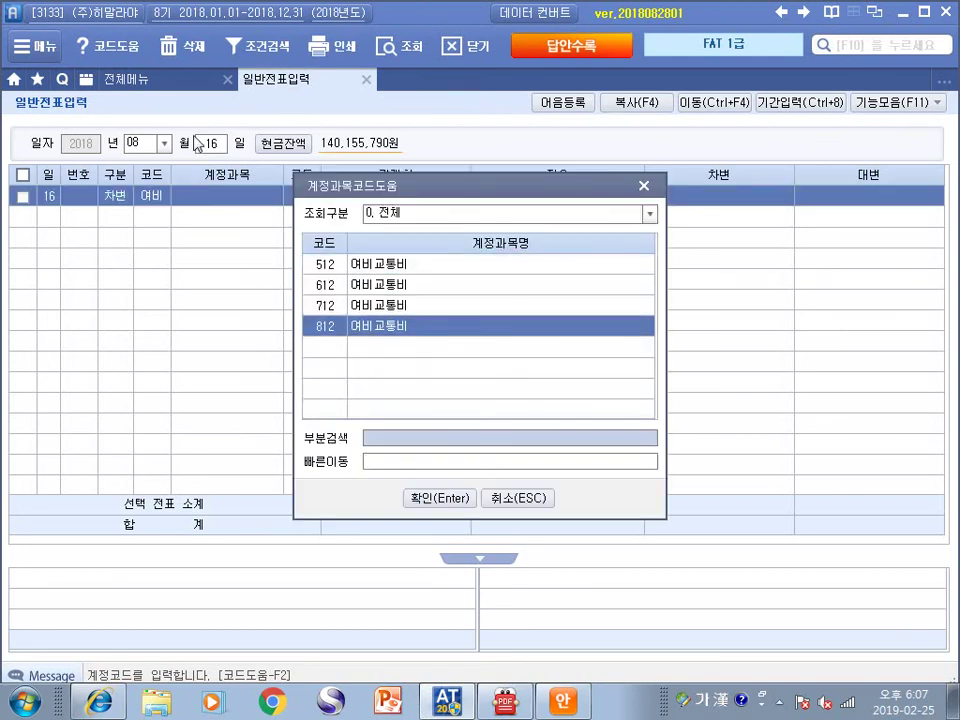
key("Return")
key("Return")
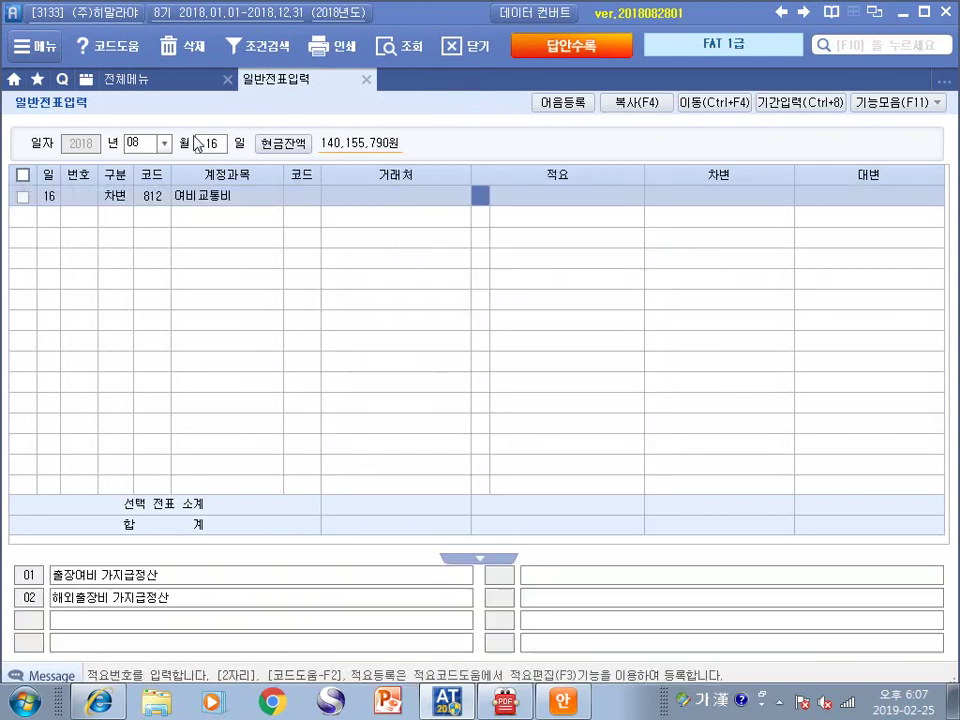
key("Return")
key("Return")
type("4500000")
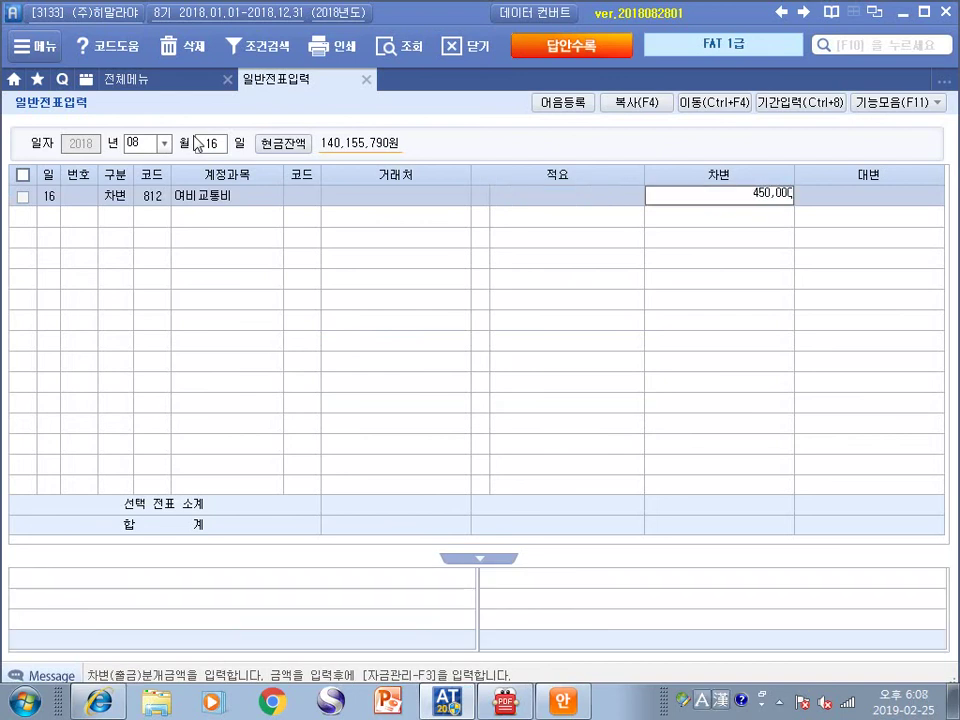
key("Return")
Enter a second 차변 line for account 101 현금 with an amount of 50,000
type("3")
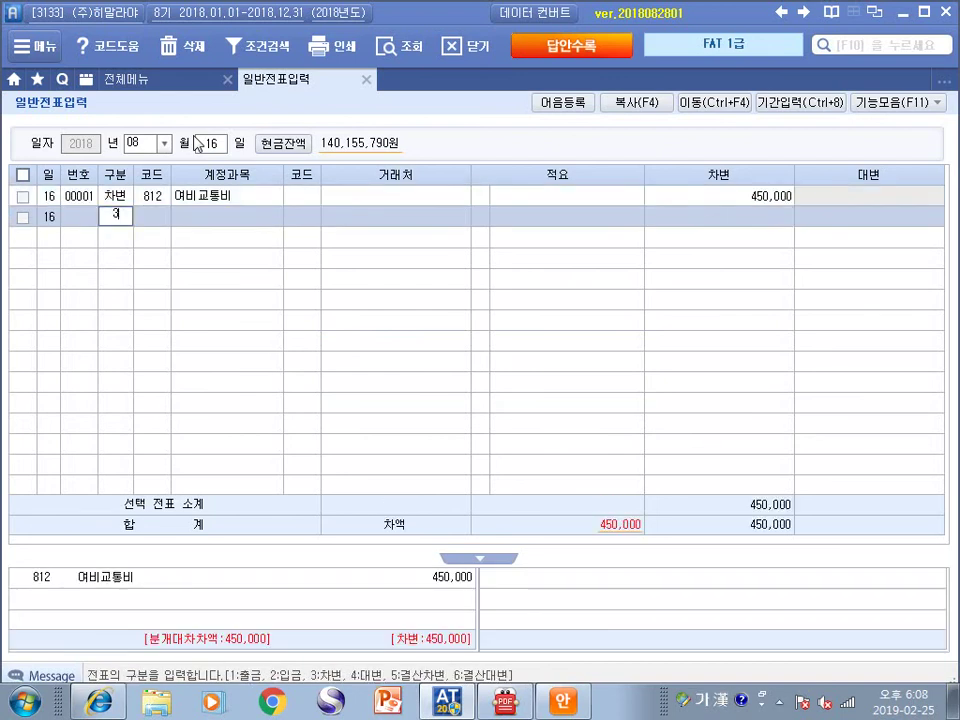
key("Return")
type("101")
key("Return")
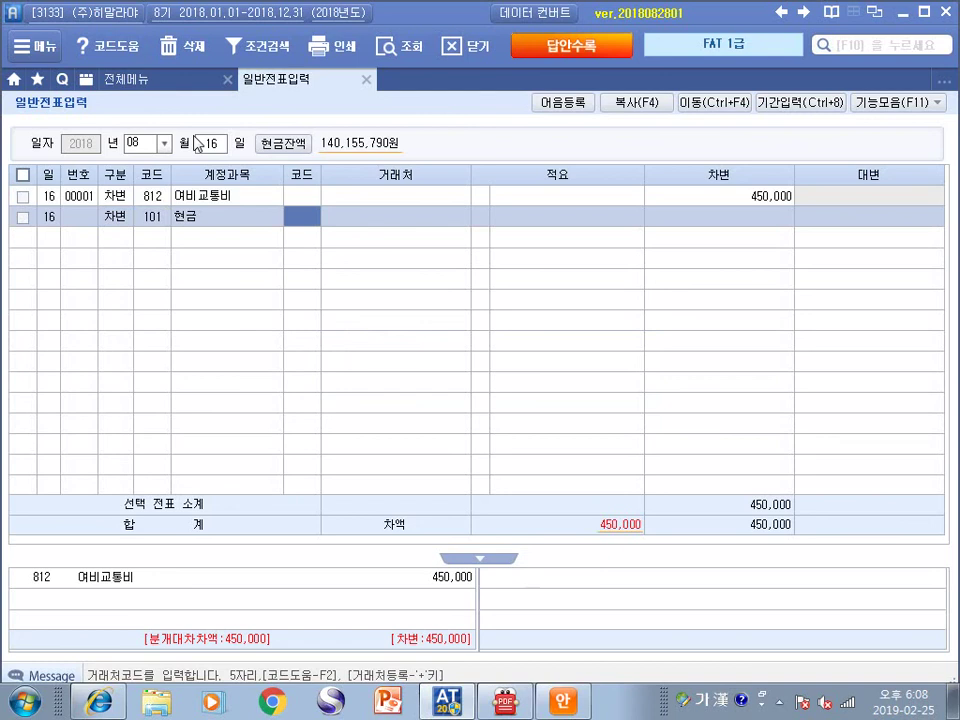
key("Return")
key("Return")
type("50,000")
key("Return")
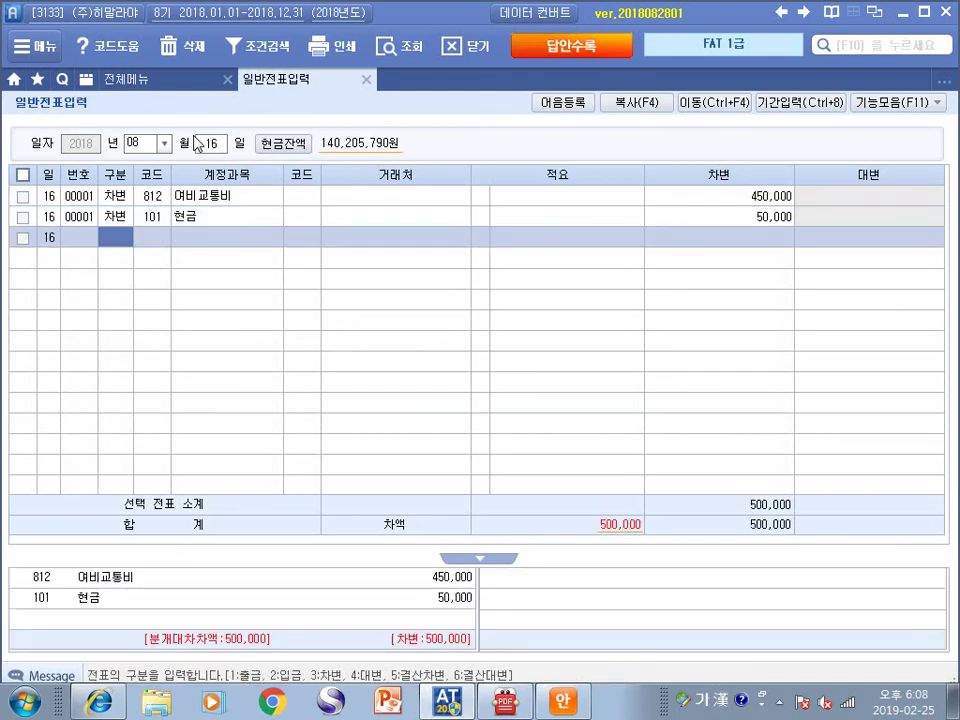
Enter a 대변 line for account 134 가지급금 with the travelling employee as 거래처 and an amount of 500,000
type("4")
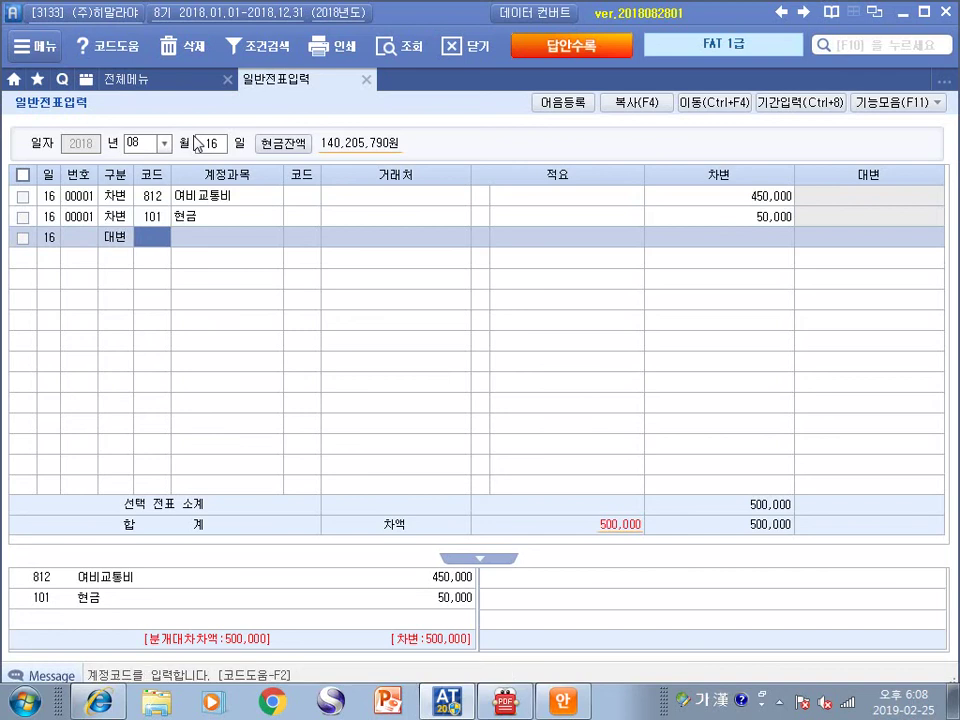
type("가지")
key("Return")
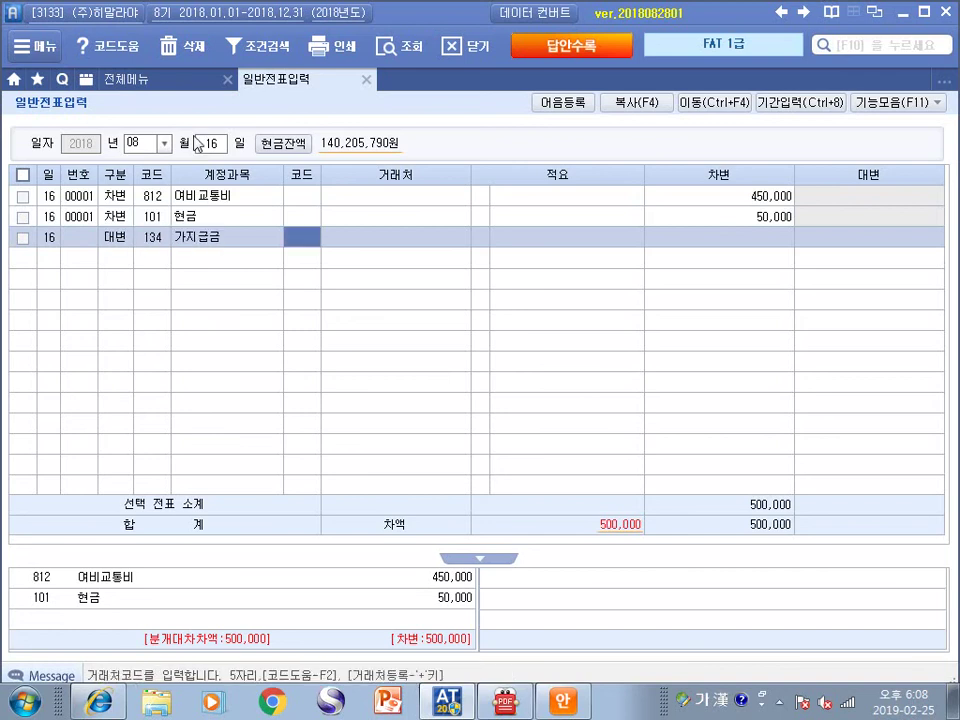
type("오름")
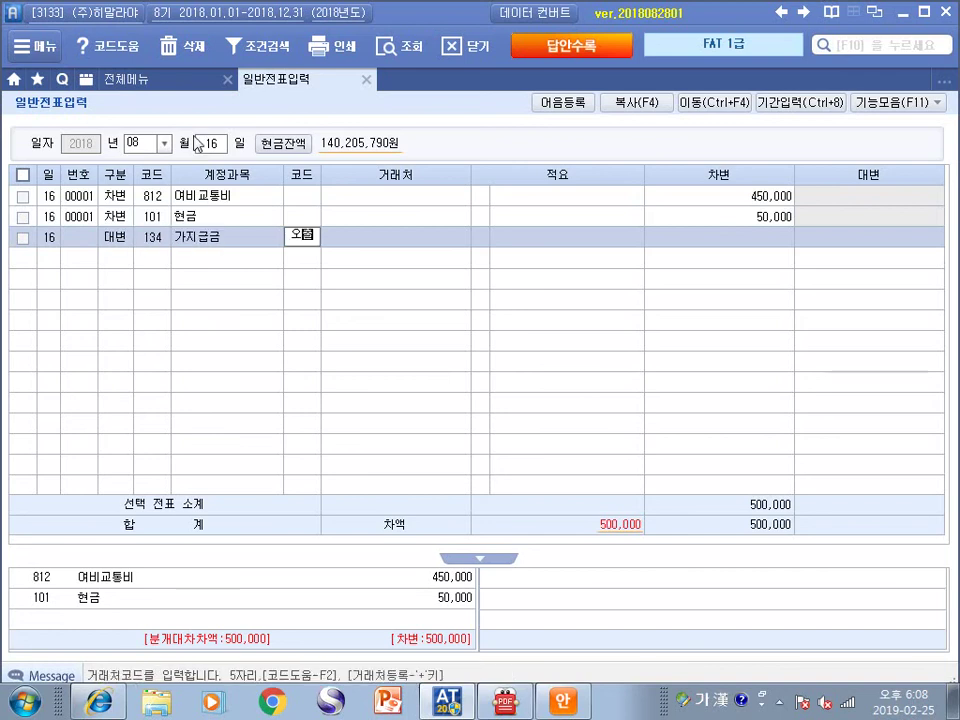
key("Return")
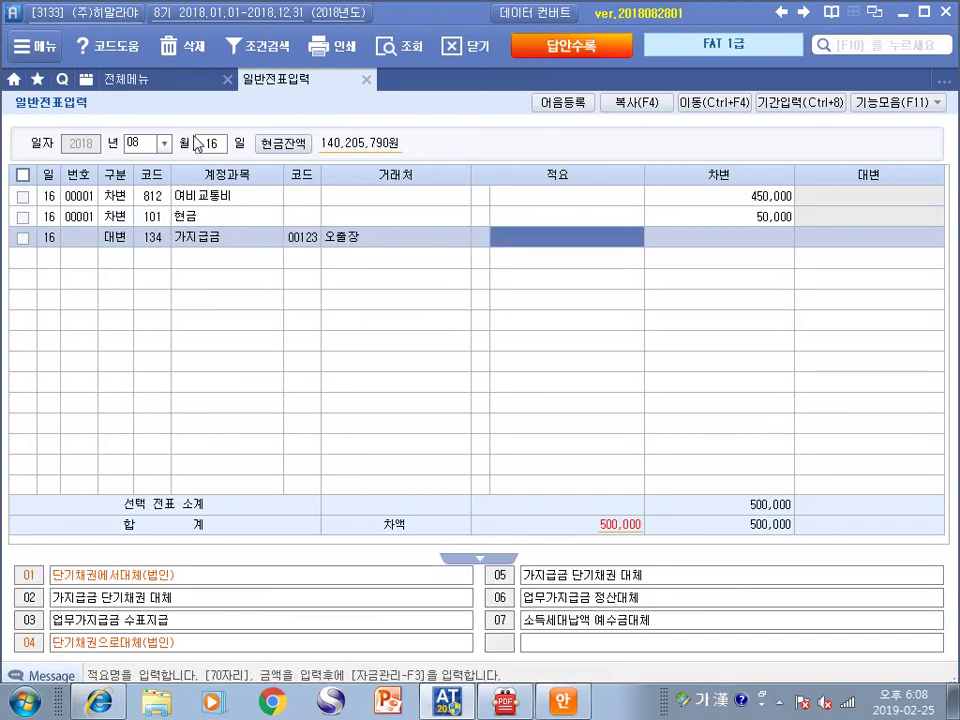
key("Return")
type("5000000")
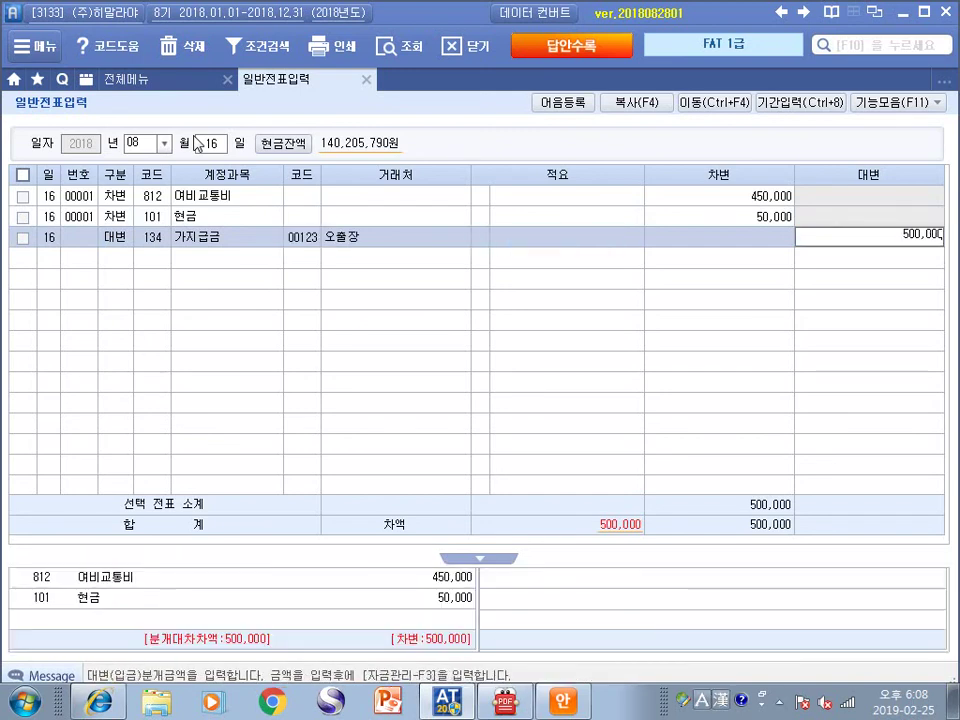
key("Return")
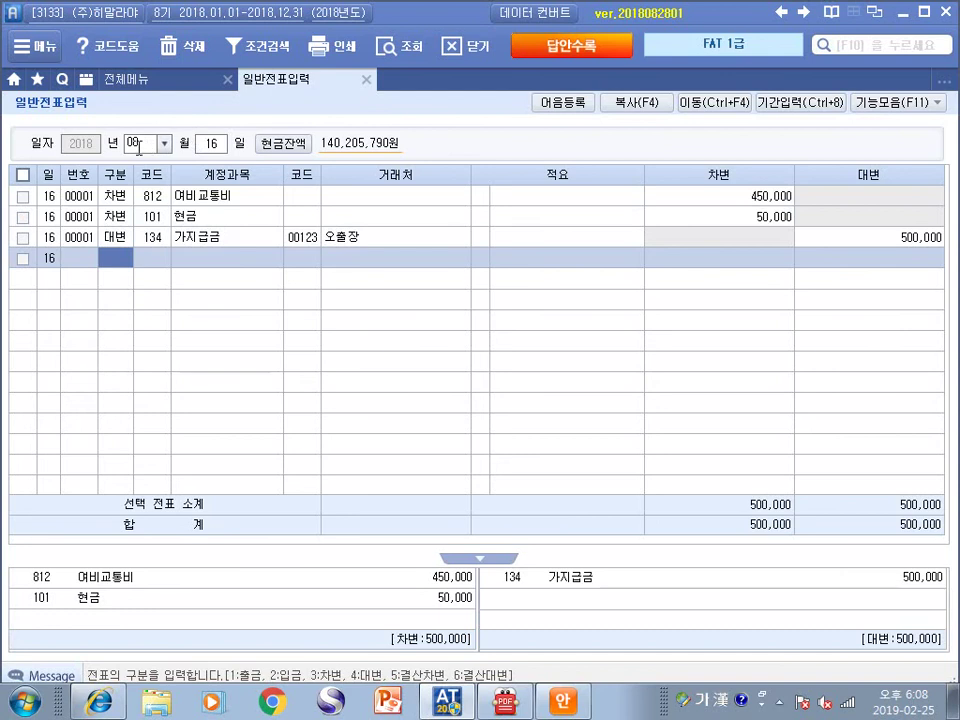
Review the 구분, account code, 거래처 and amount of each line in the 8월 16일 voucher
left_click(158, 197)
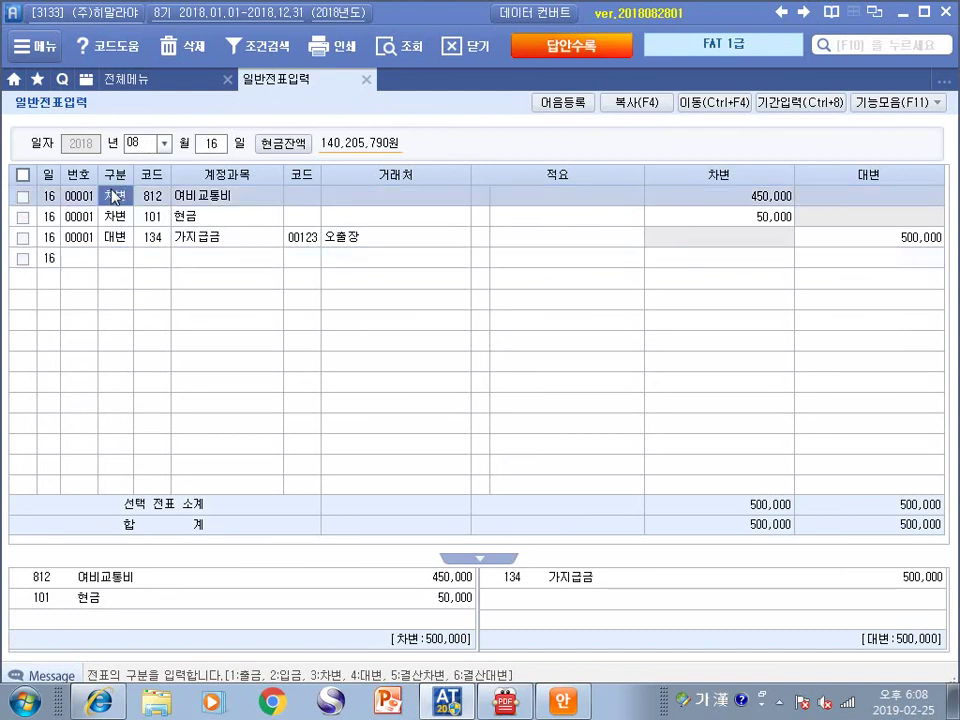
left_click(162, 196)
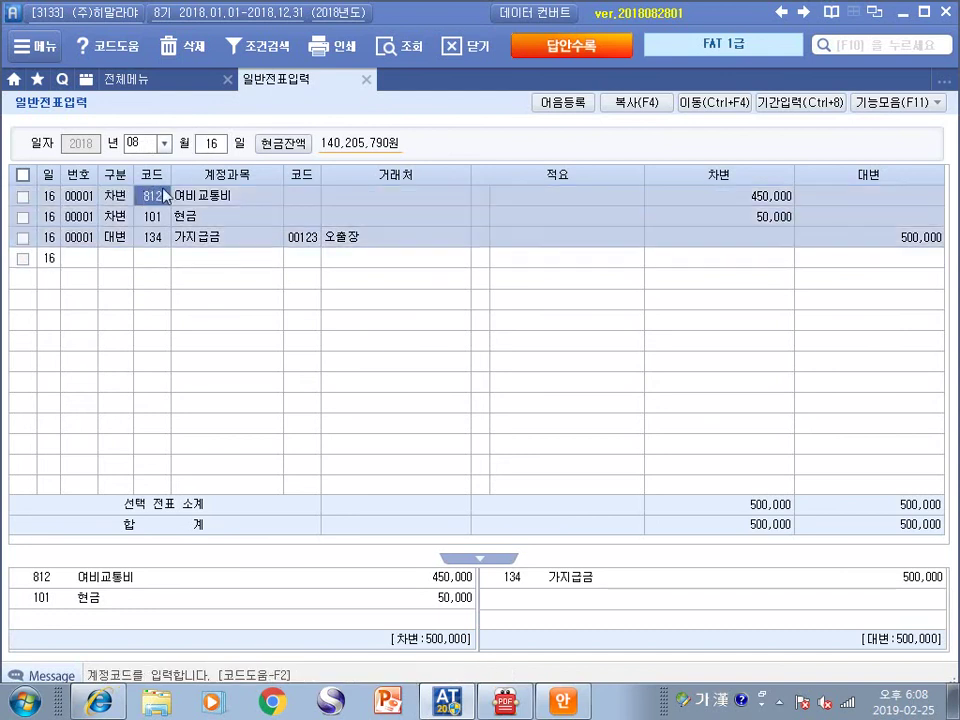
left_click(664, 200)
left_click(114, 216)
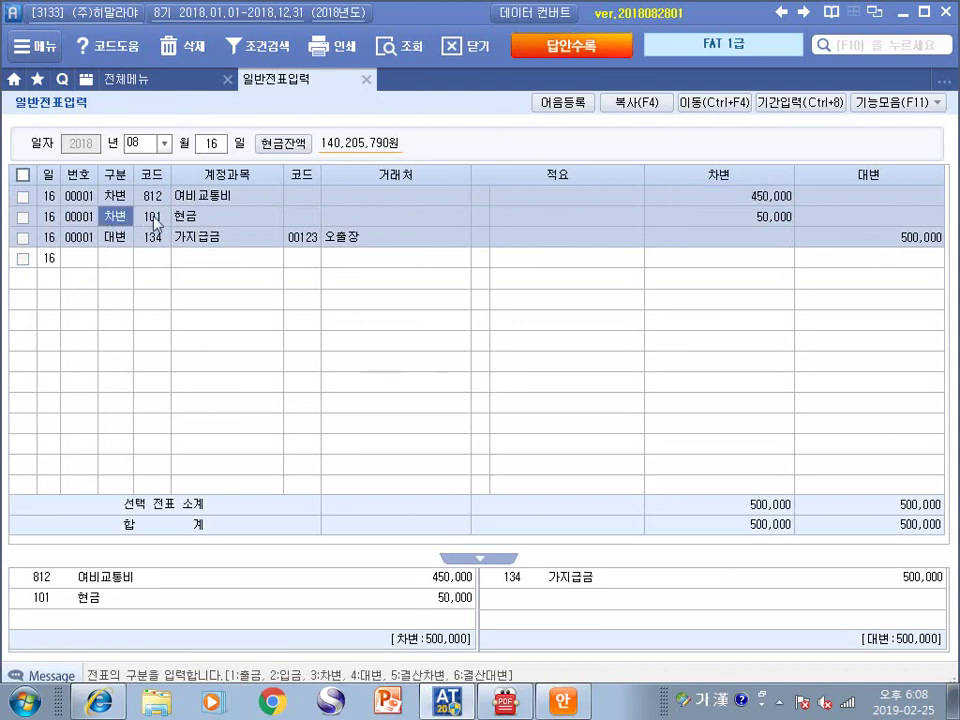
left_click(151, 216)
left_click(776, 217)
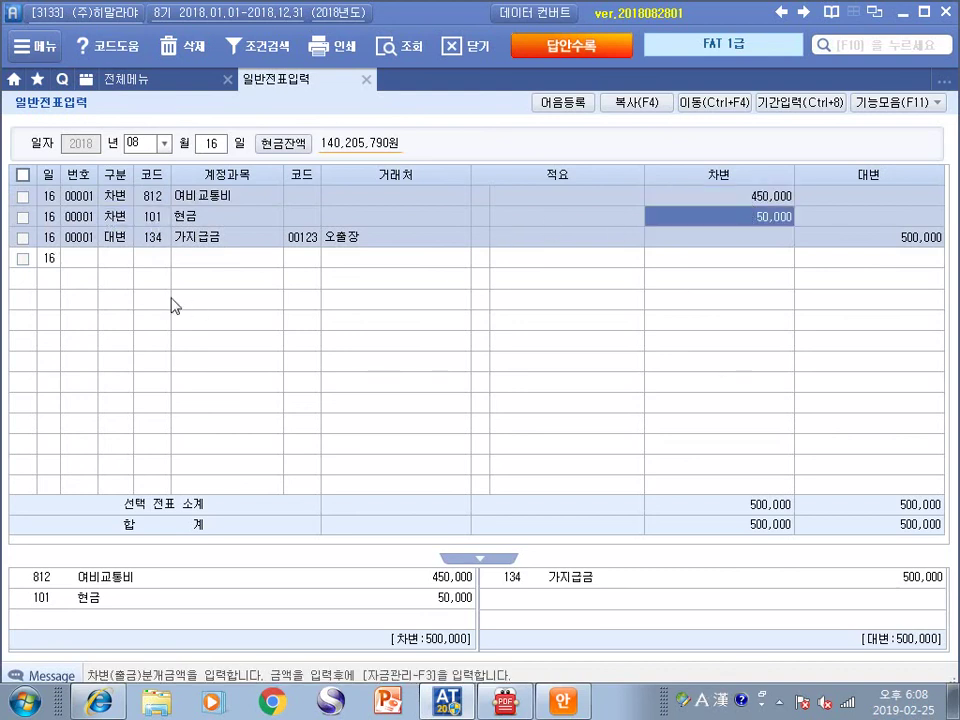
left_click(112, 238)
left_click(153, 238)
left_click(302, 238)
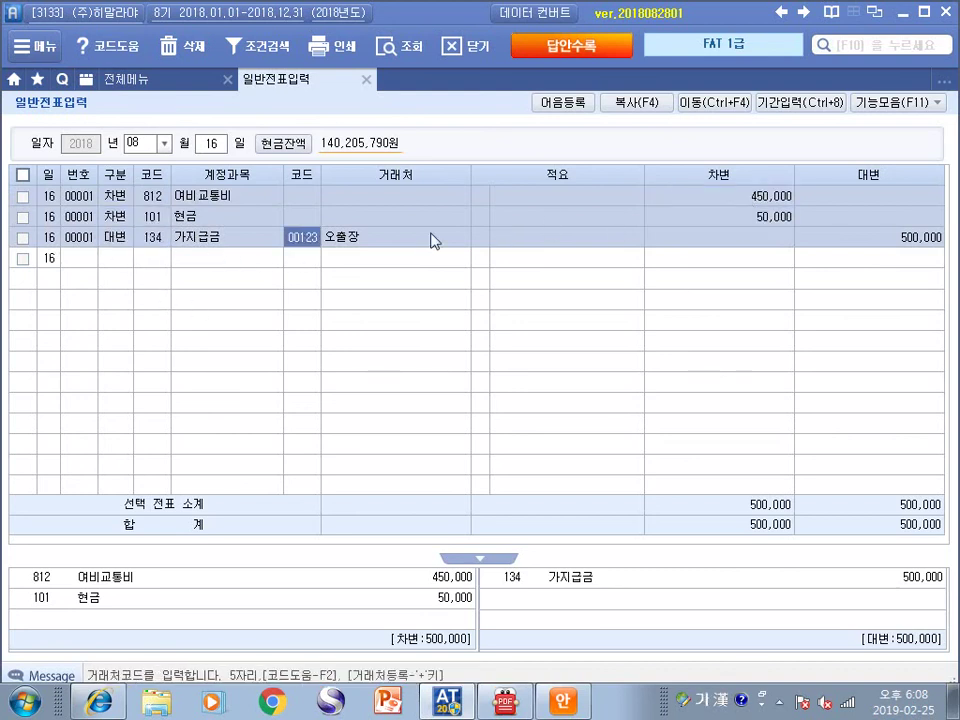
left_click(846, 238)
Switch to the exam PDF and review the 숙박비 and 교통비 entries in problem 5's 지출내역 against the settlement note
key("alt+Tab")
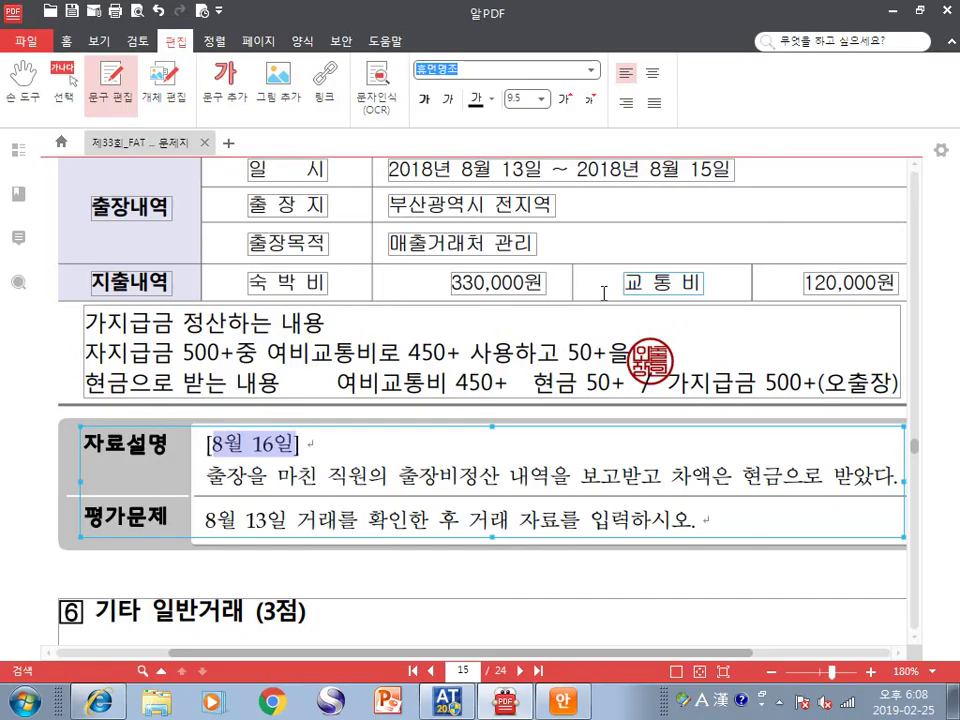
left_click(470, 352)
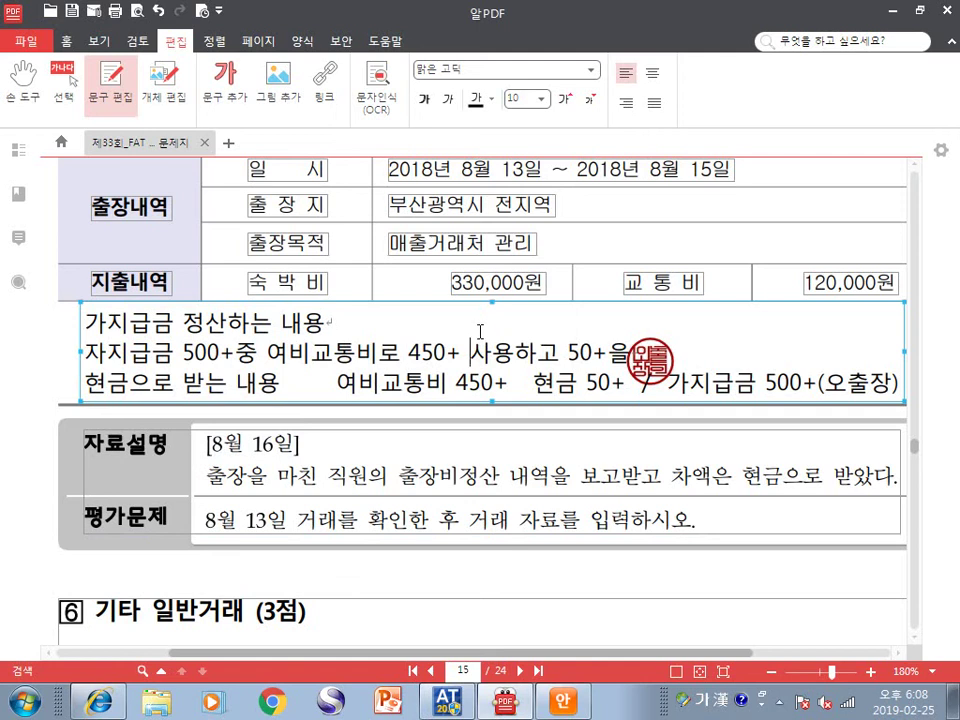
left_click(287, 283)
left_click(513, 283)
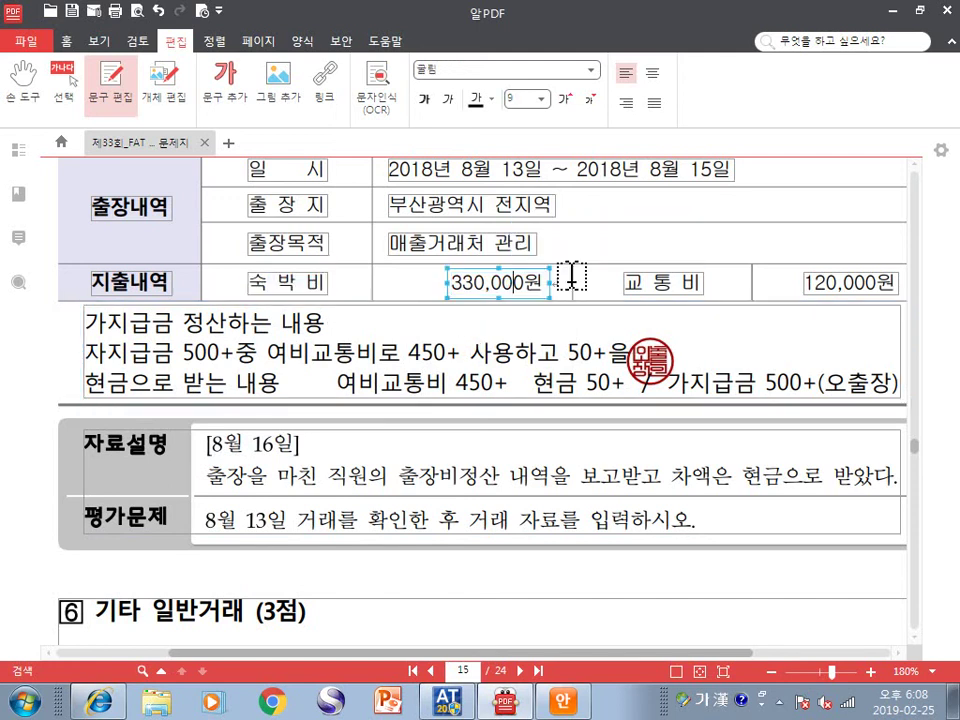
left_click(836, 282)
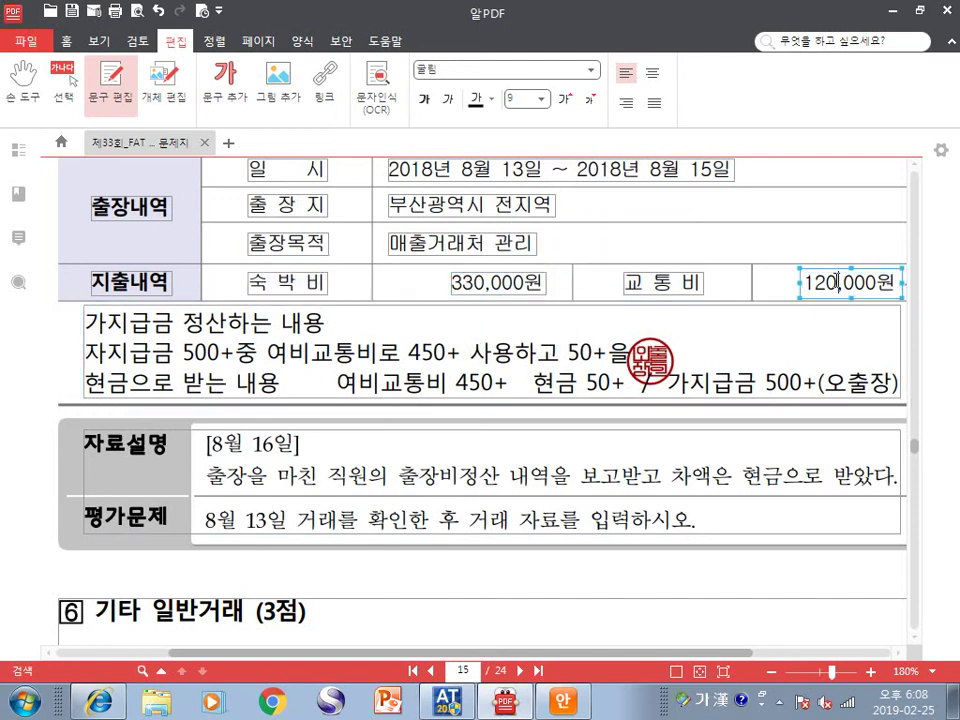
left_click(250, 283)
left_click_drag(247, 283, 305, 283)
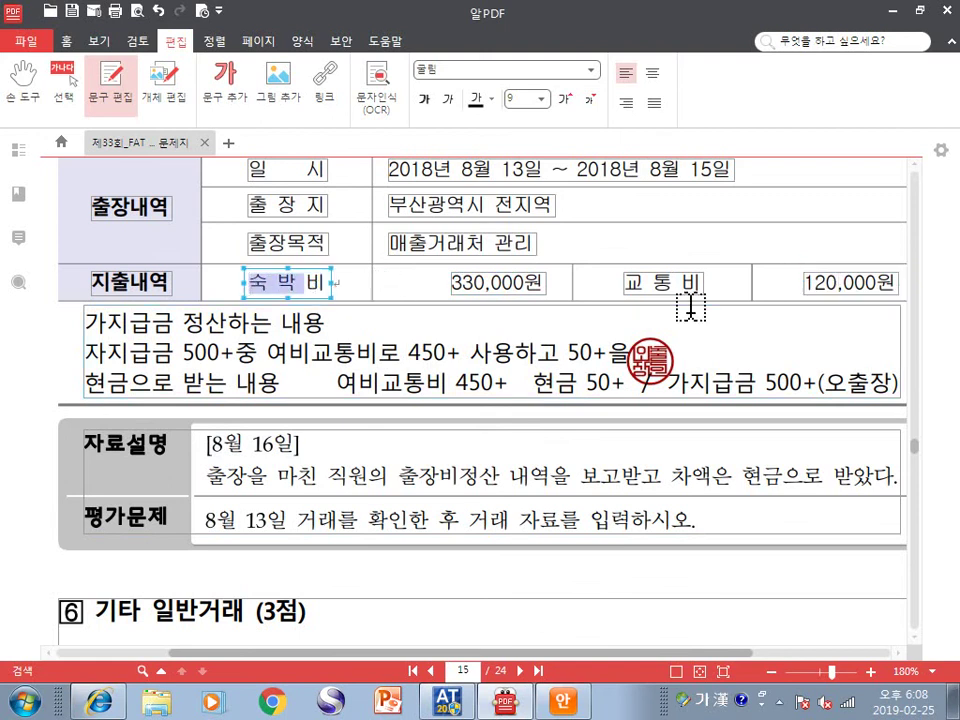
left_click(622, 285)
left_click_drag(624, 283, 697, 280)
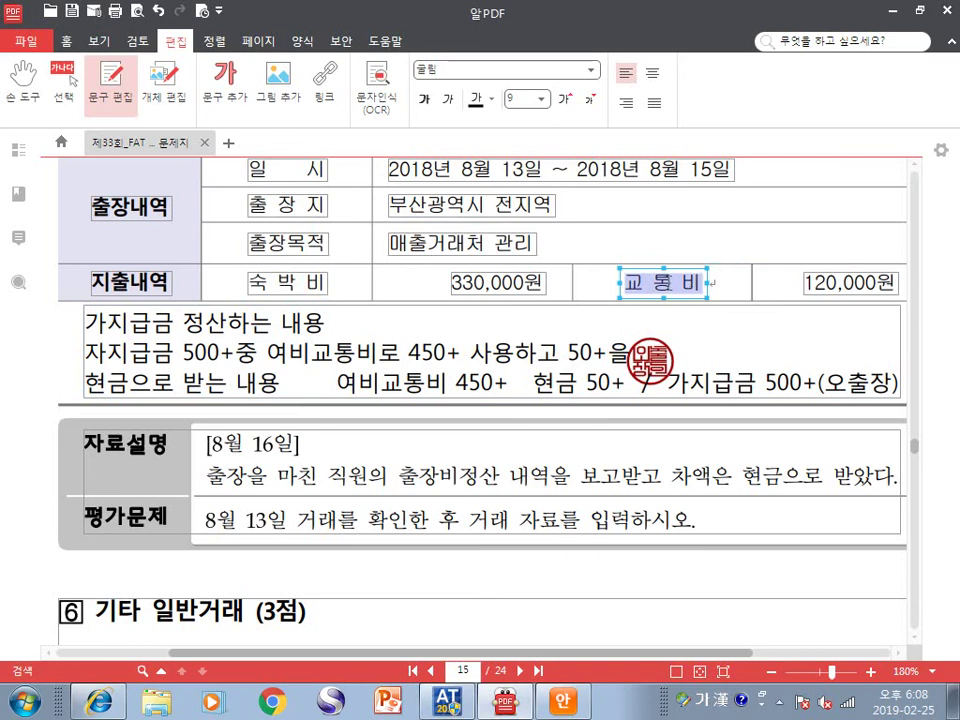
left_click(626, 284)
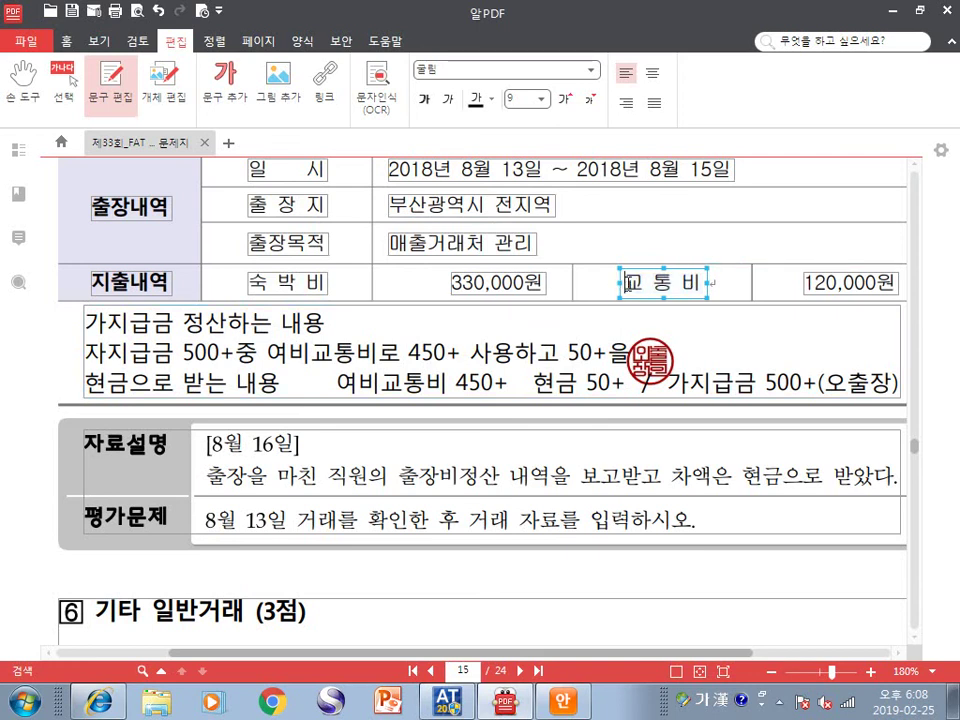
left_click_drag(626, 284, 706, 284)
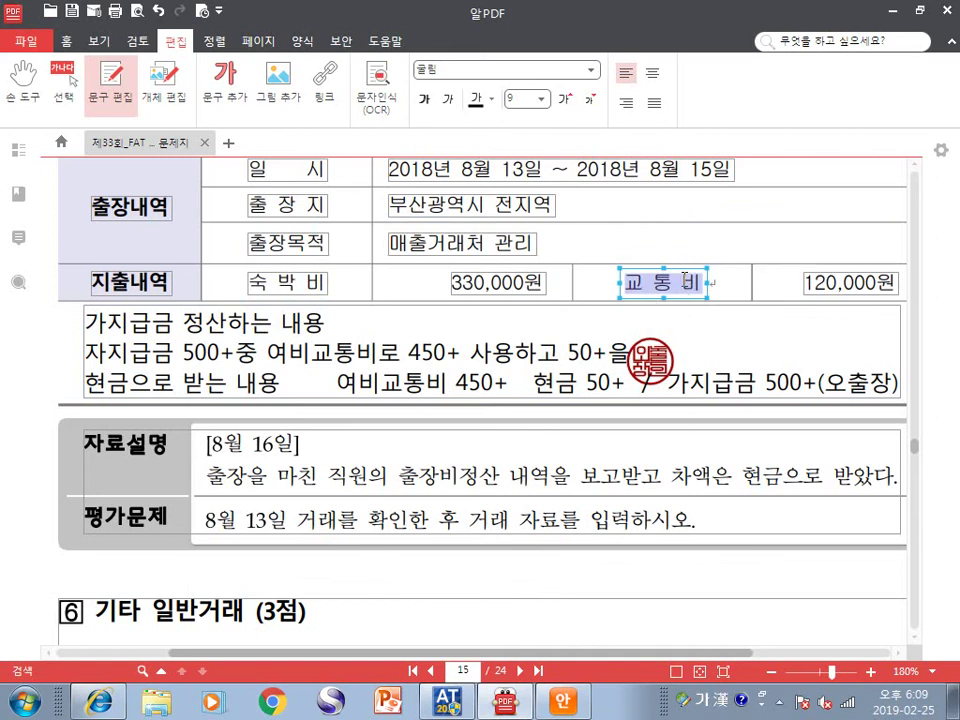
left_click(452, 282)
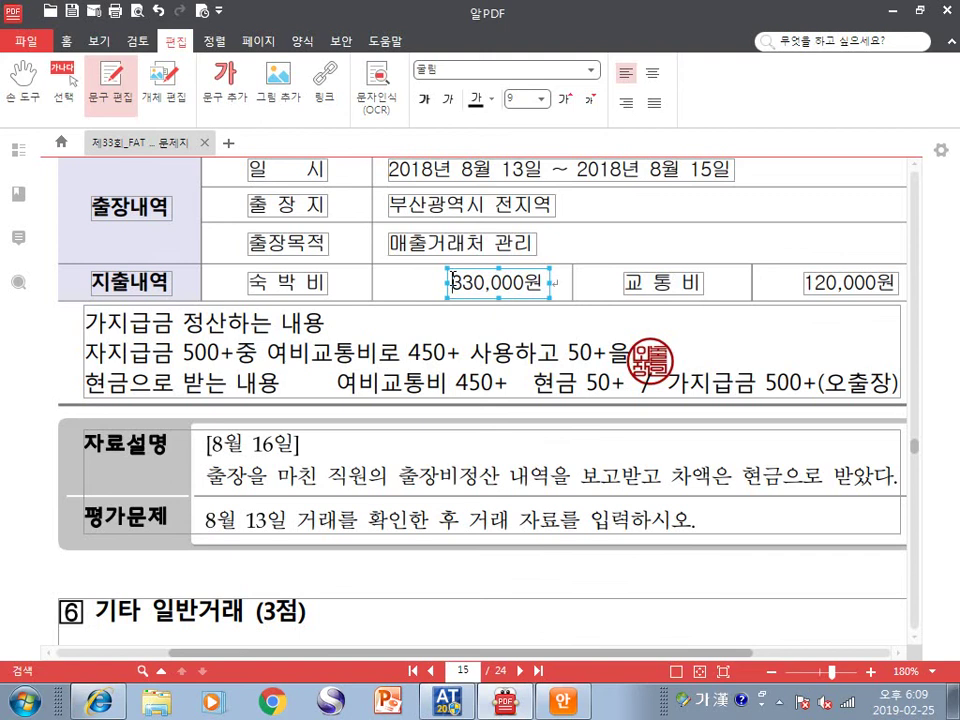
double_click(626, 281)
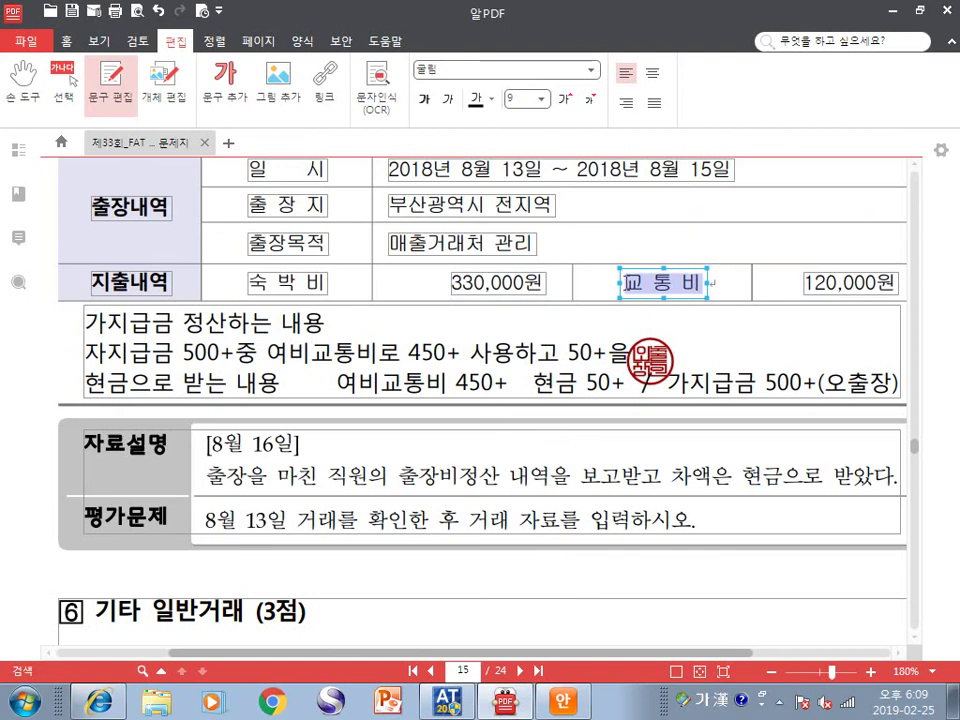
left_click_drag(279, 283, 467, 290)
left_click(467, 290)
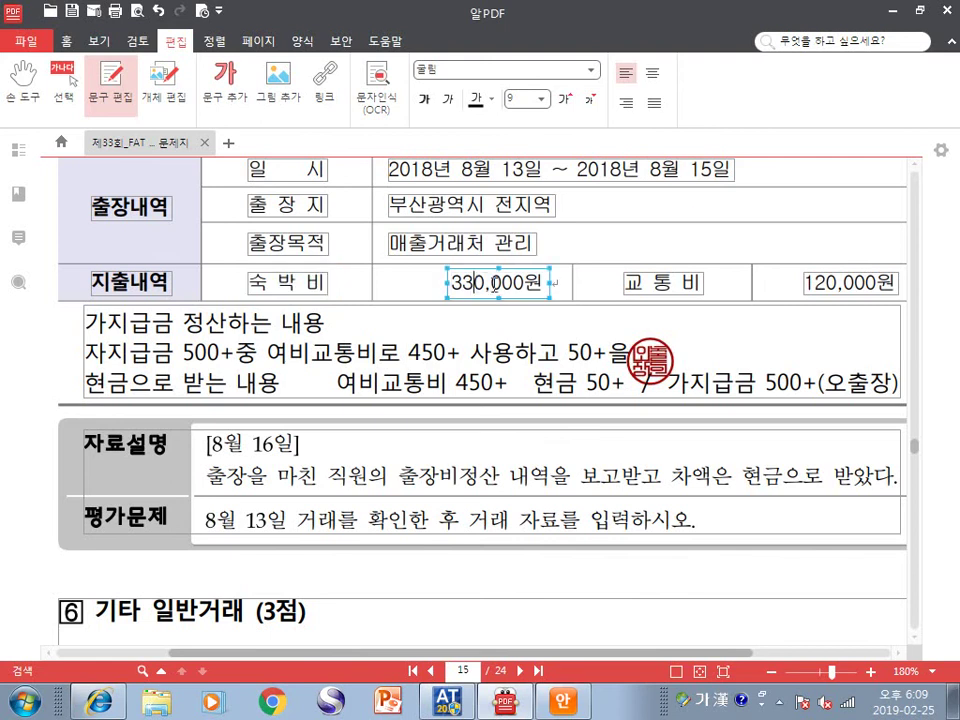
left_click(660, 283)
left_click_drag(655, 283, 727, 289)
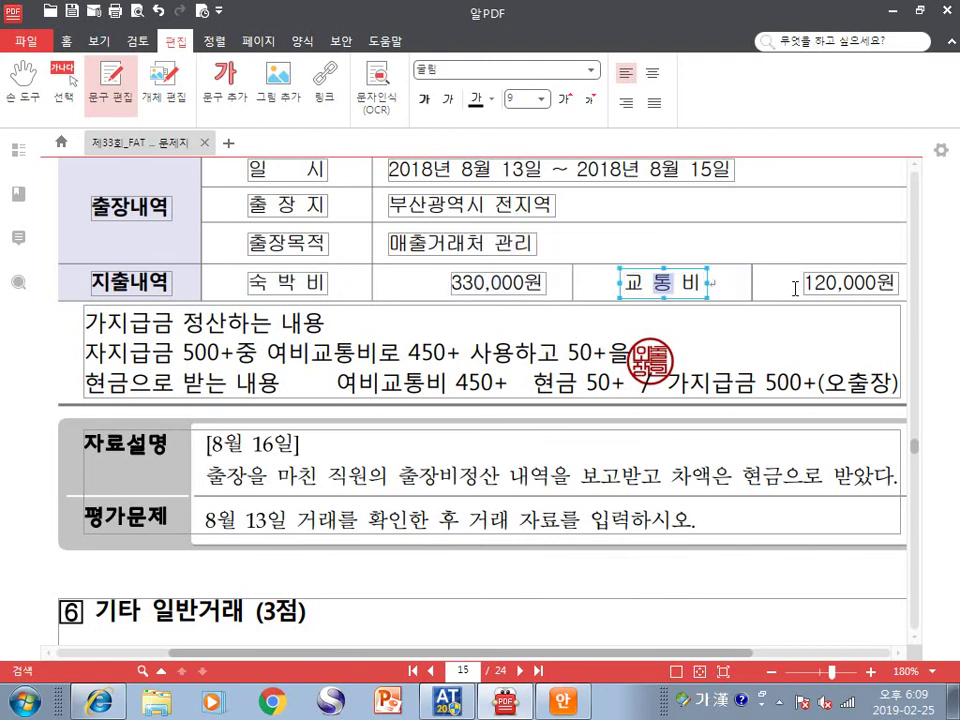
left_click(790, 281)
left_click(537, 352)
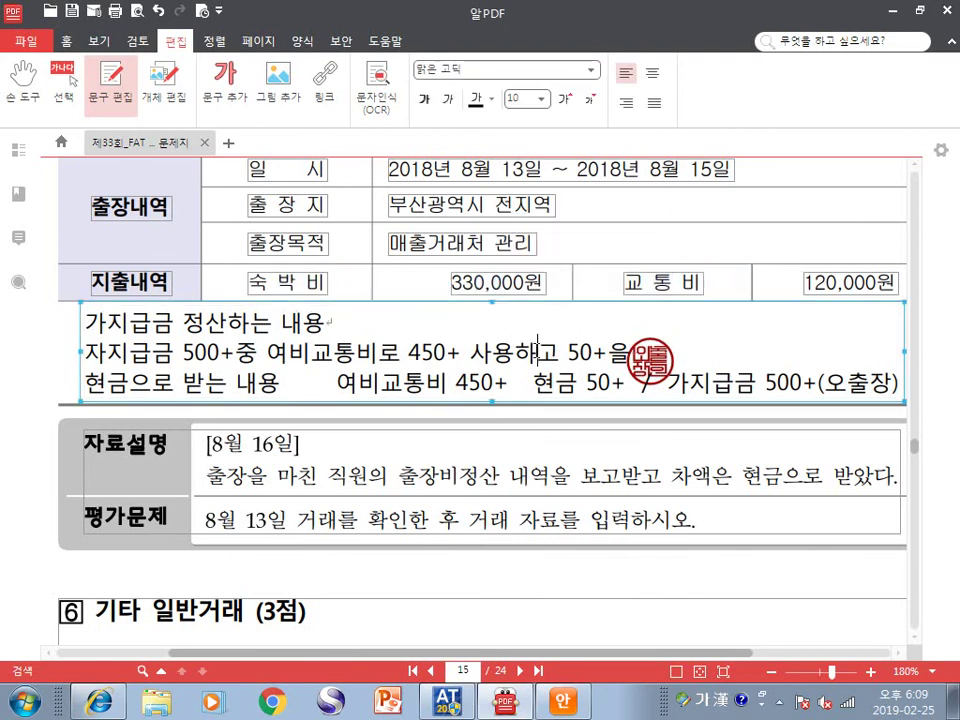
Read problem 6's 8월 30일 description of the 신한은행 deposit, the temporary account and the 사우스페이스 외상매출금
scroll(531, 329, "down", 3)
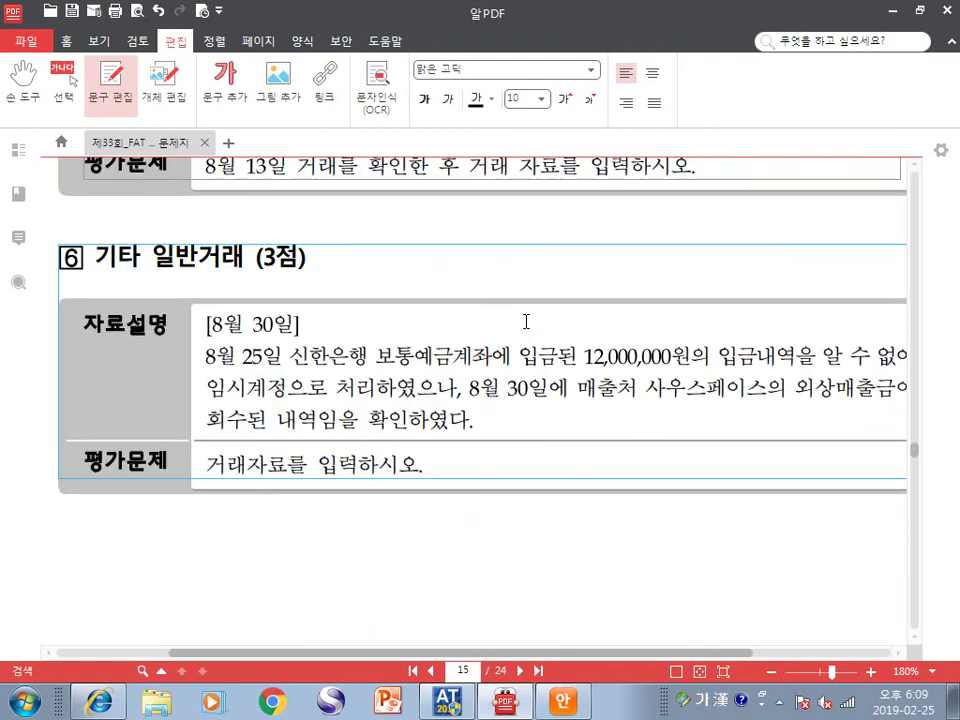
double_click(236, 324)
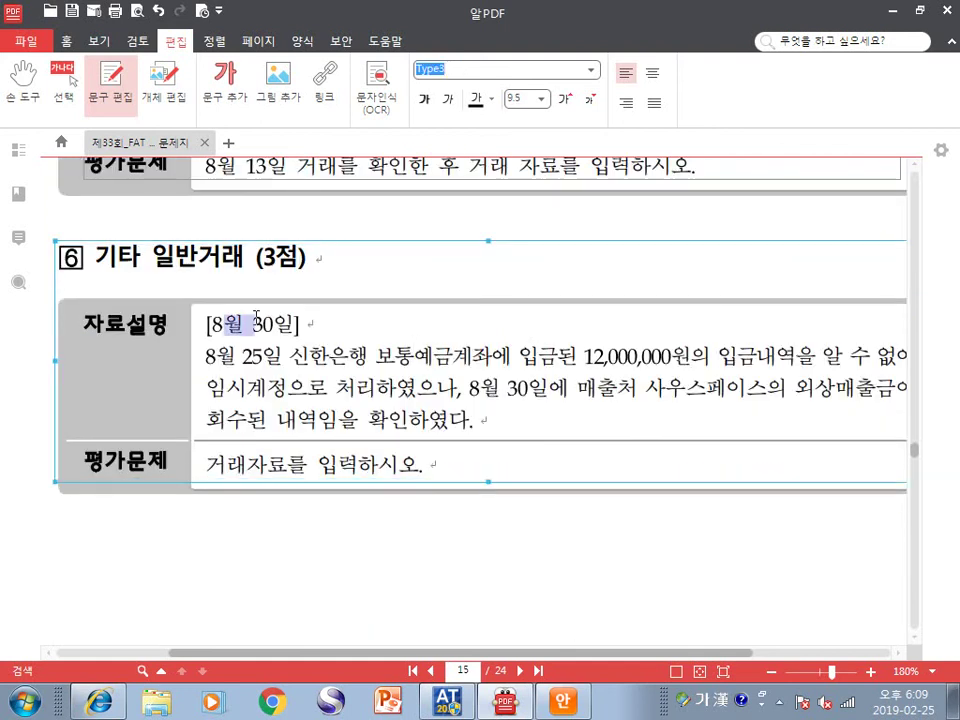
left_click_drag(206, 356, 873, 362)
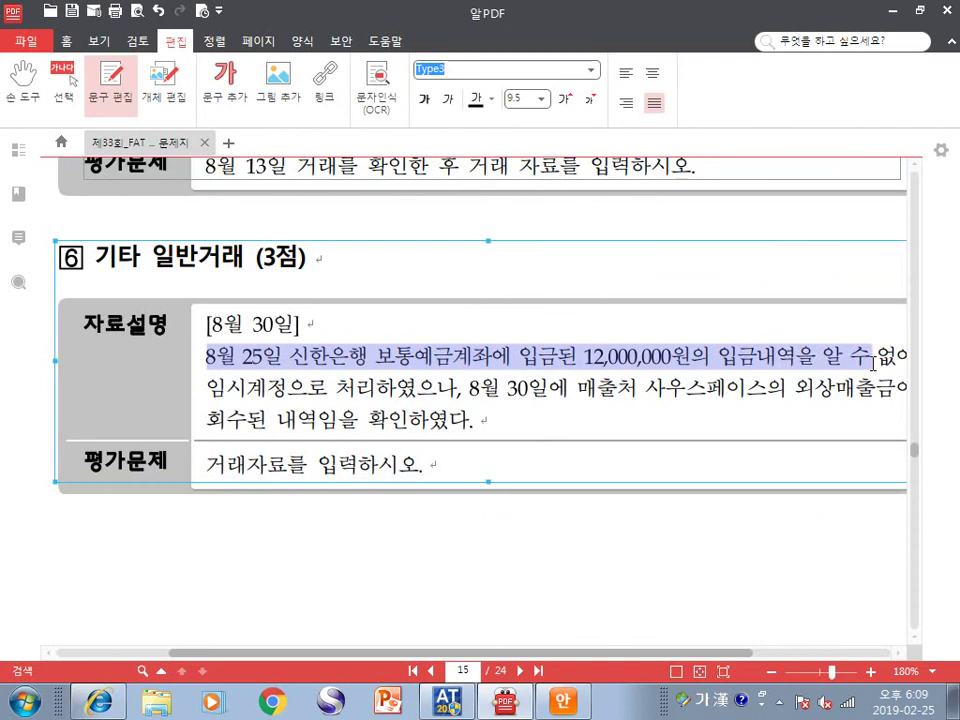
left_click(227, 390)
left_click_drag(227, 390, 383, 400)
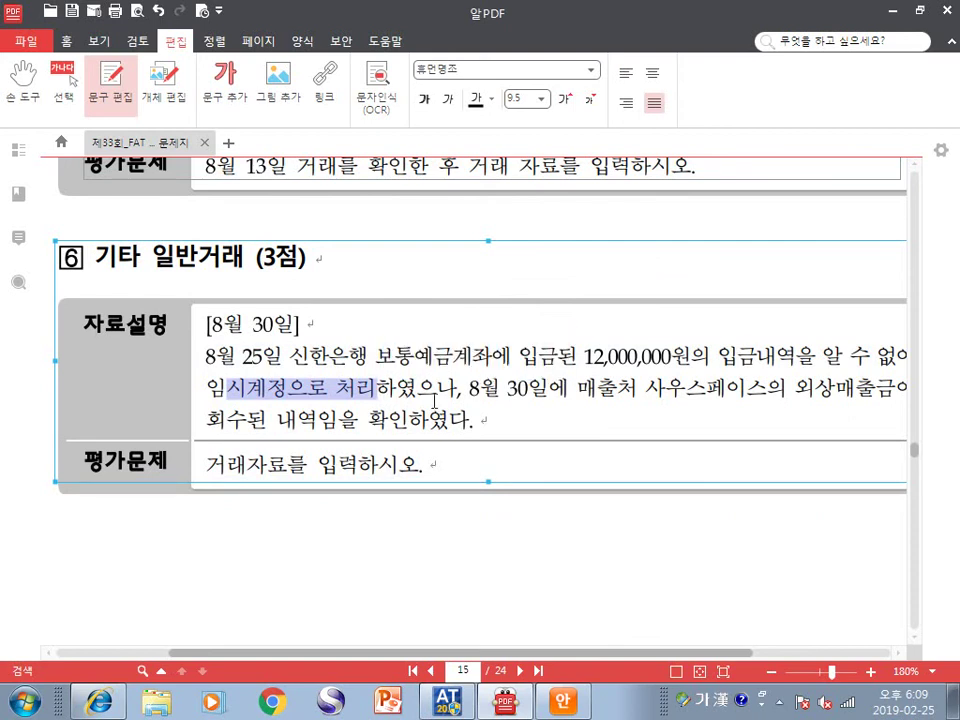
left_click(487, 393)
left_click_drag(481, 393, 815, 391)
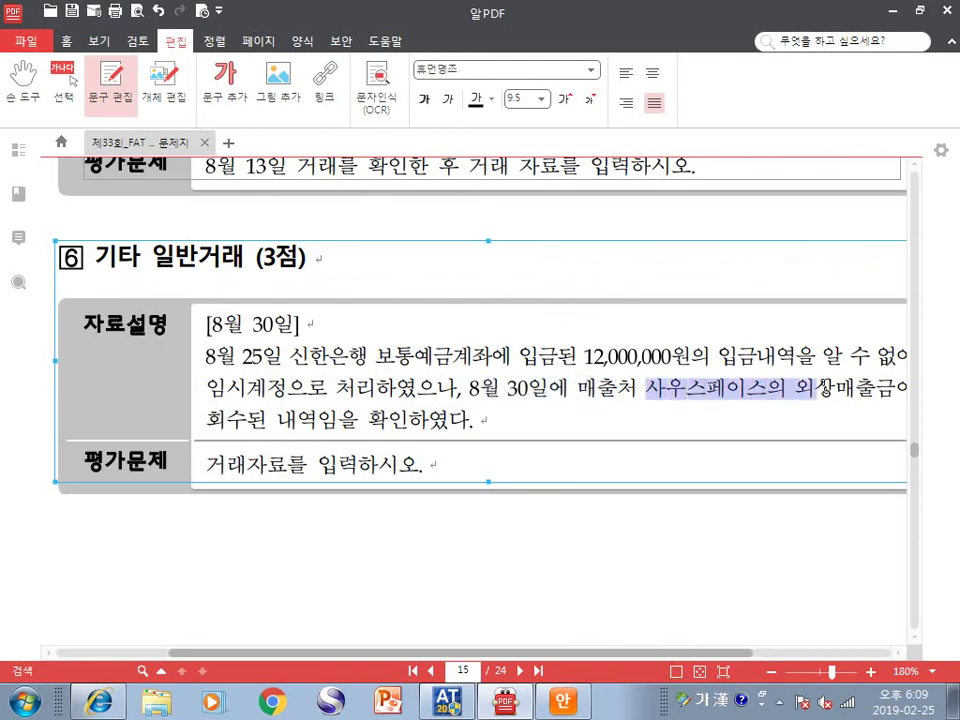
left_click_drag(277, 420, 430, 420)
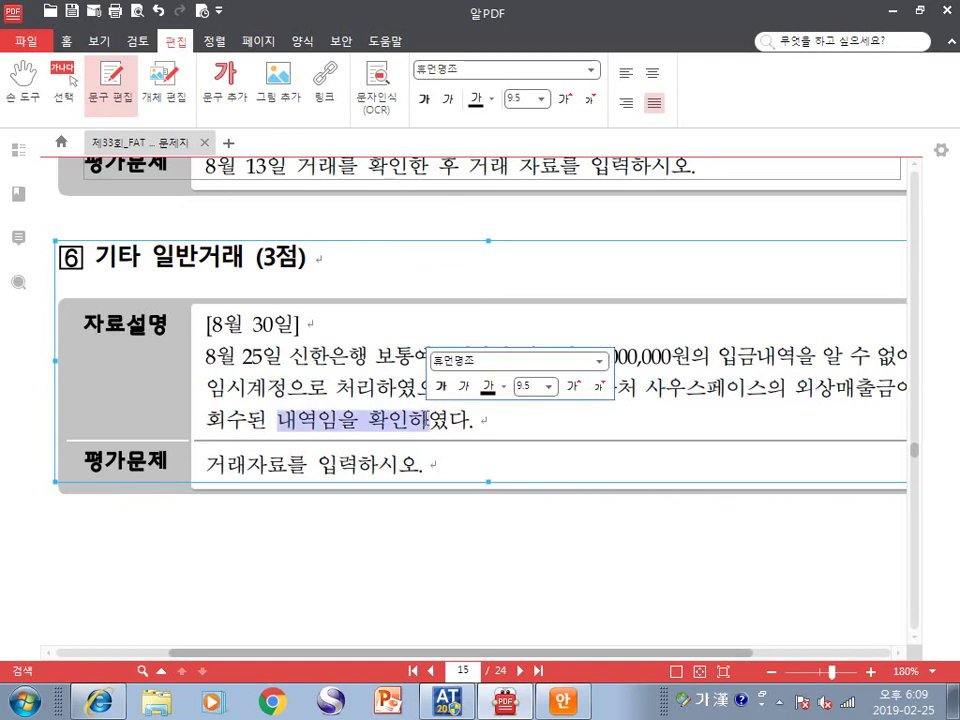
scroll(437, 487, "down", 1)
scroll(435, 475, "down", 3)
scroll(435, 475, "up", 3)
left_click(378, 437)
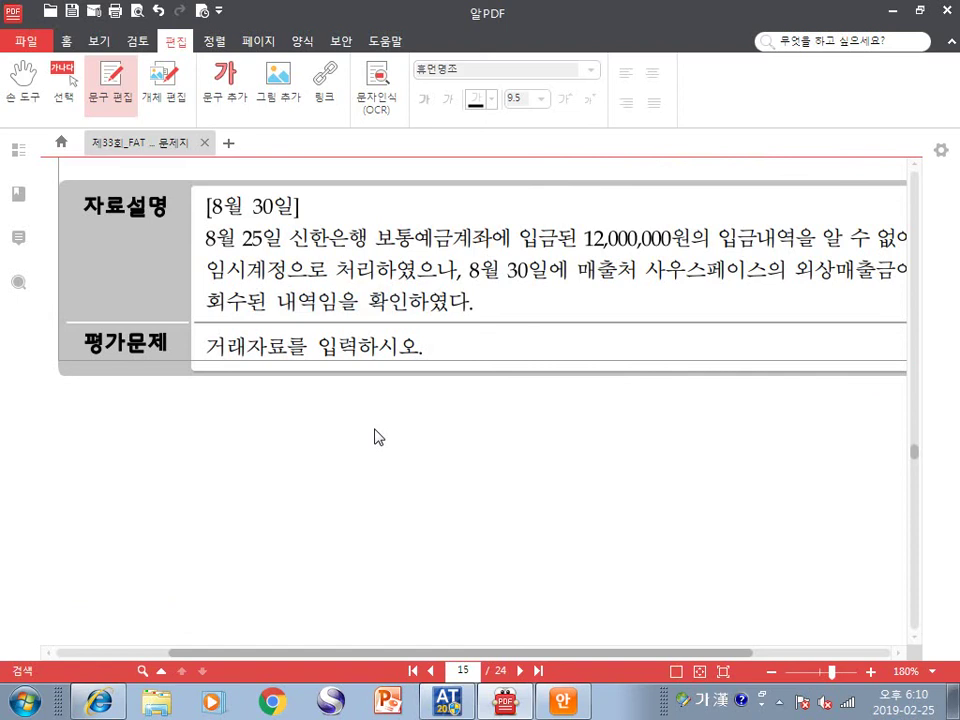
Switch to the accounting program, open the 8월 25일 voucher in 일반전표입력 and examine its 보통예금 and 가수금 lines
double_click(253, 238)
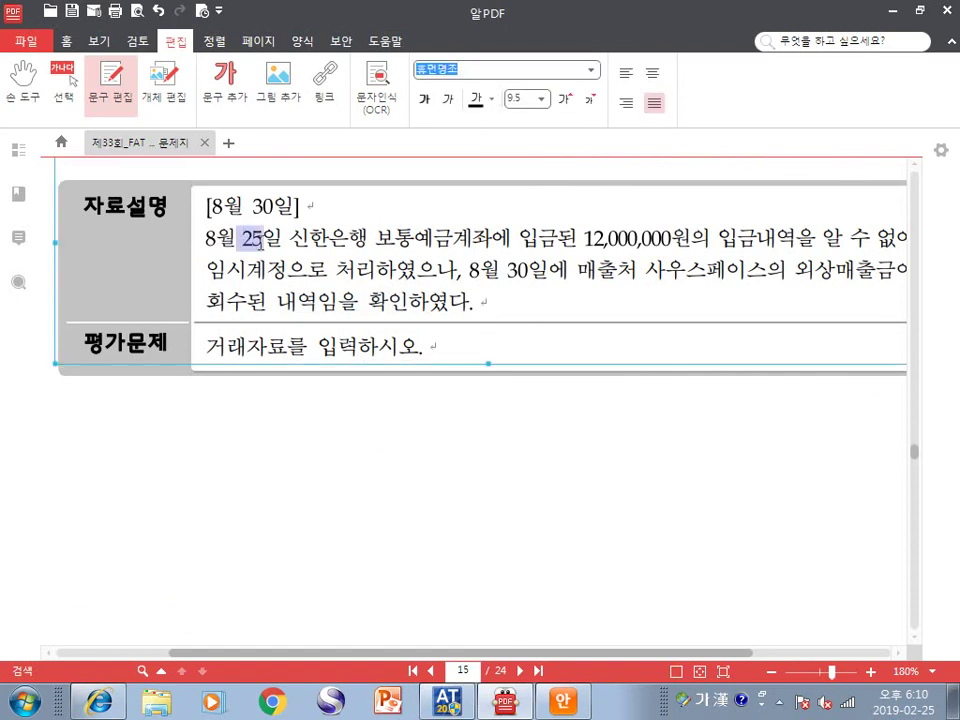
left_click(447, 700)
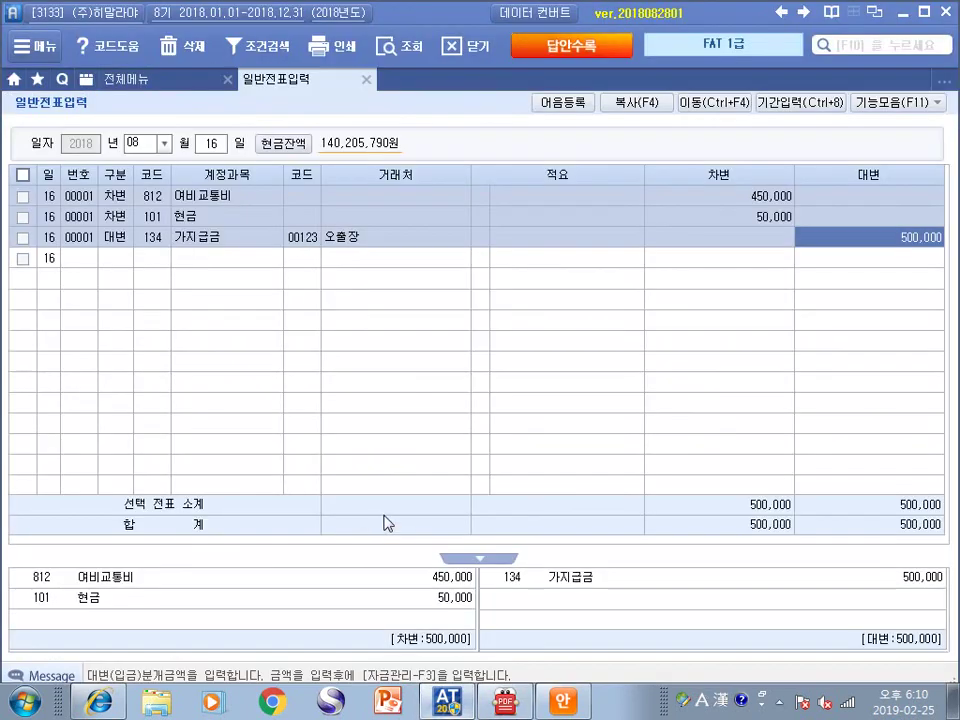
left_click(208, 143)
type("25")
key("Return")
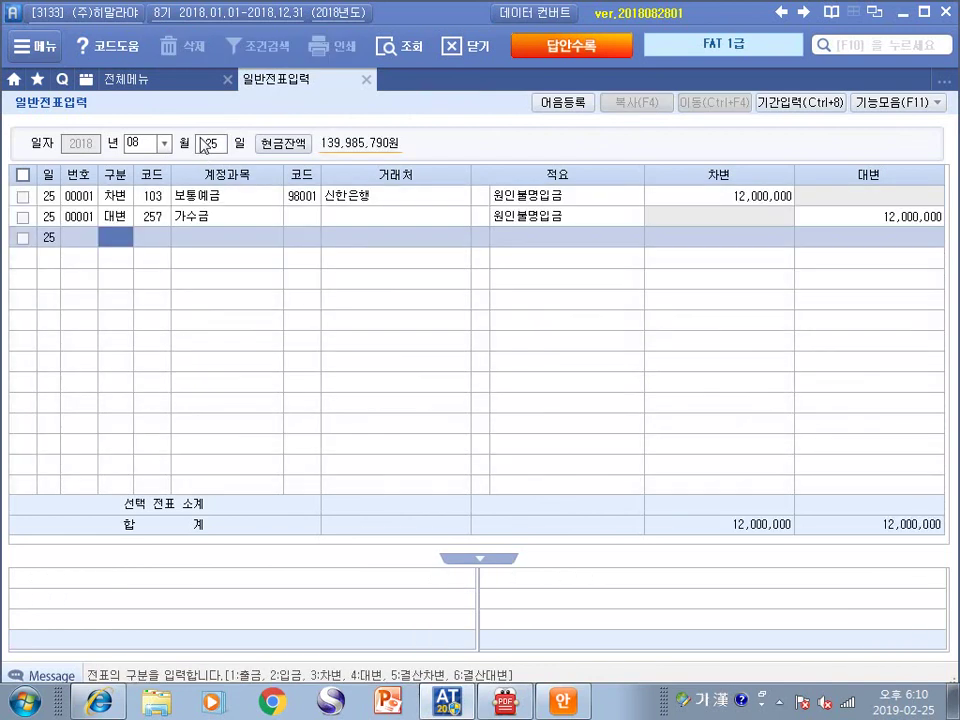
left_click(187, 195)
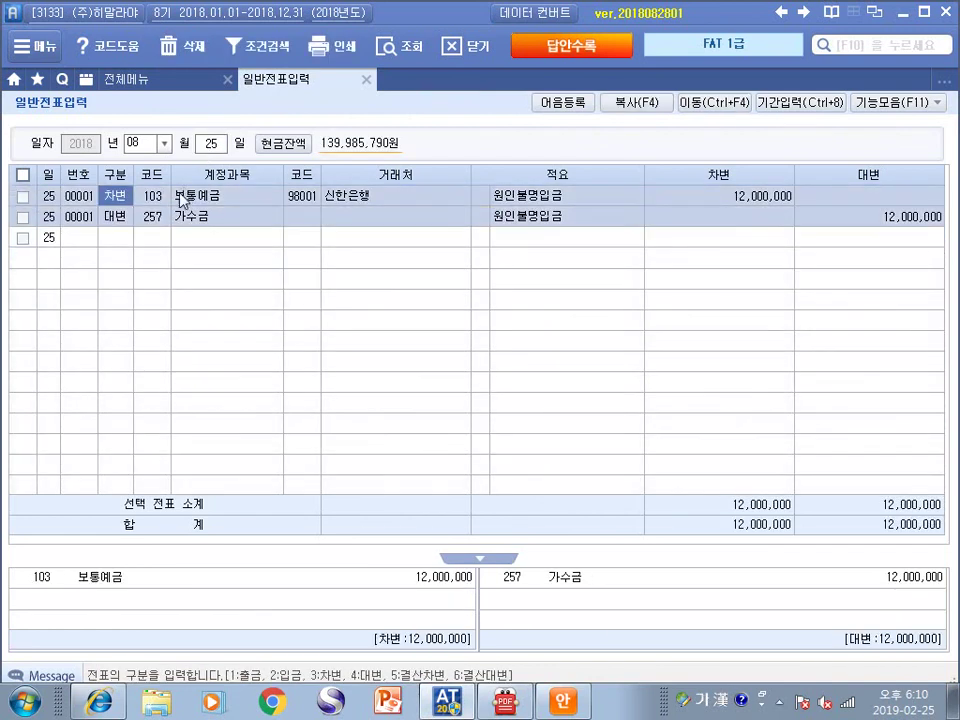
left_click(178, 216)
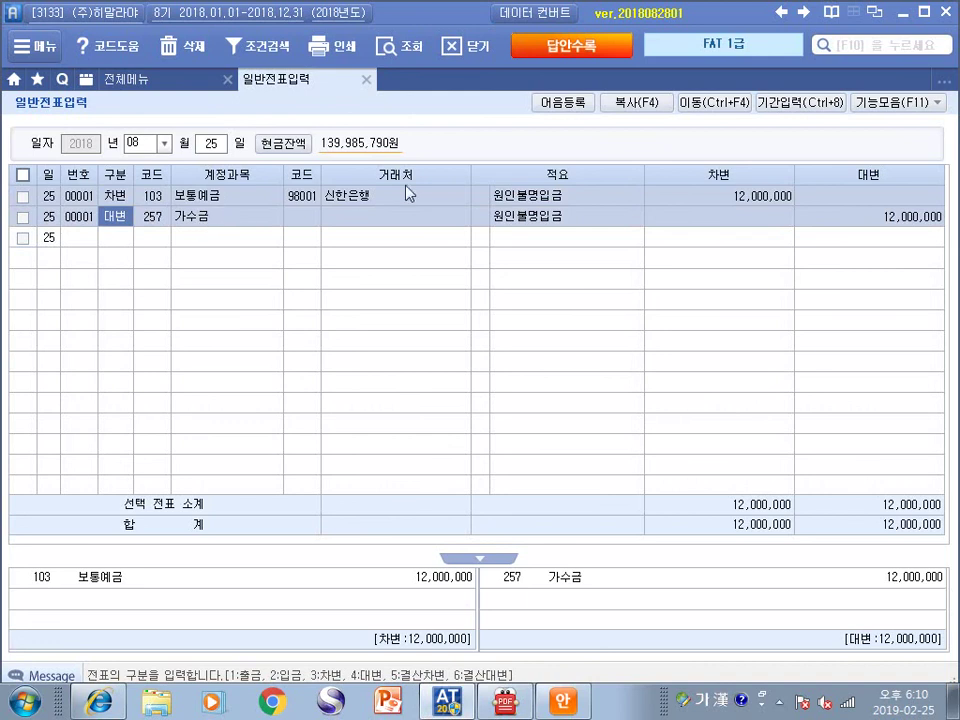
left_click(867, 213)
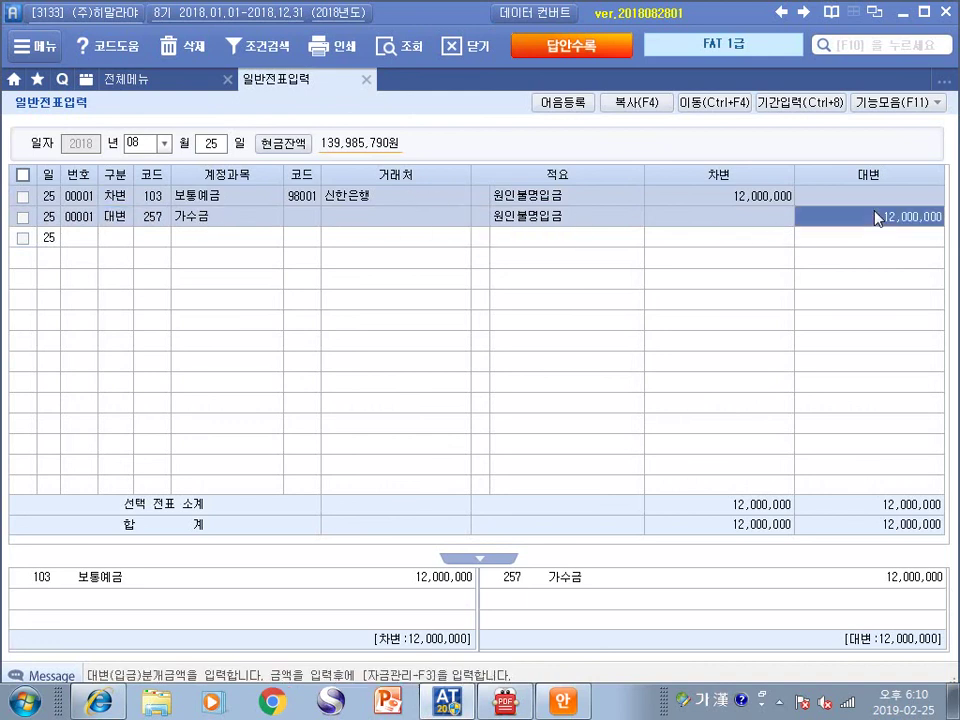
Switch to the exam PDF and add the text note "가수금의 원인이 밝혀져서 정산하는 내용" below problem 6
key("alt+Tab")
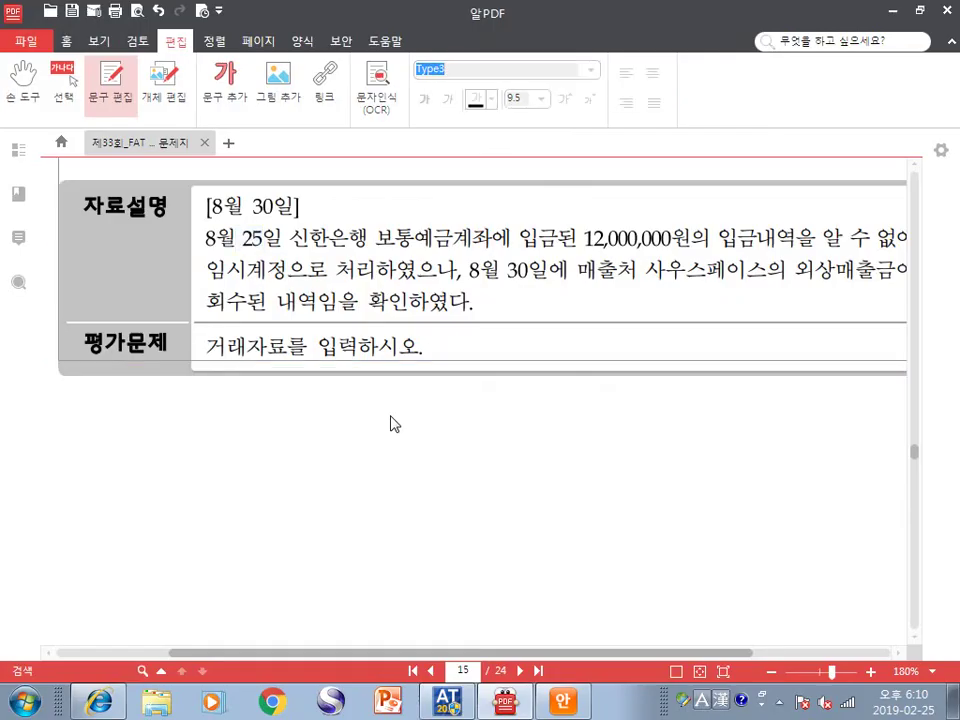
left_click(218, 72)
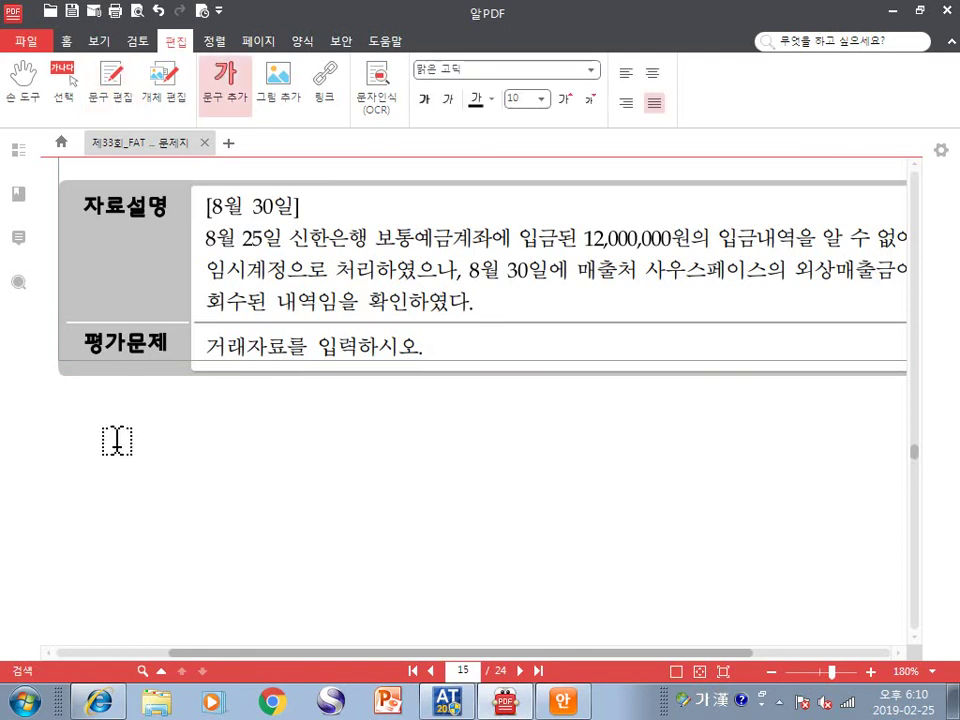
left_click(117, 407)
type("가수금으")
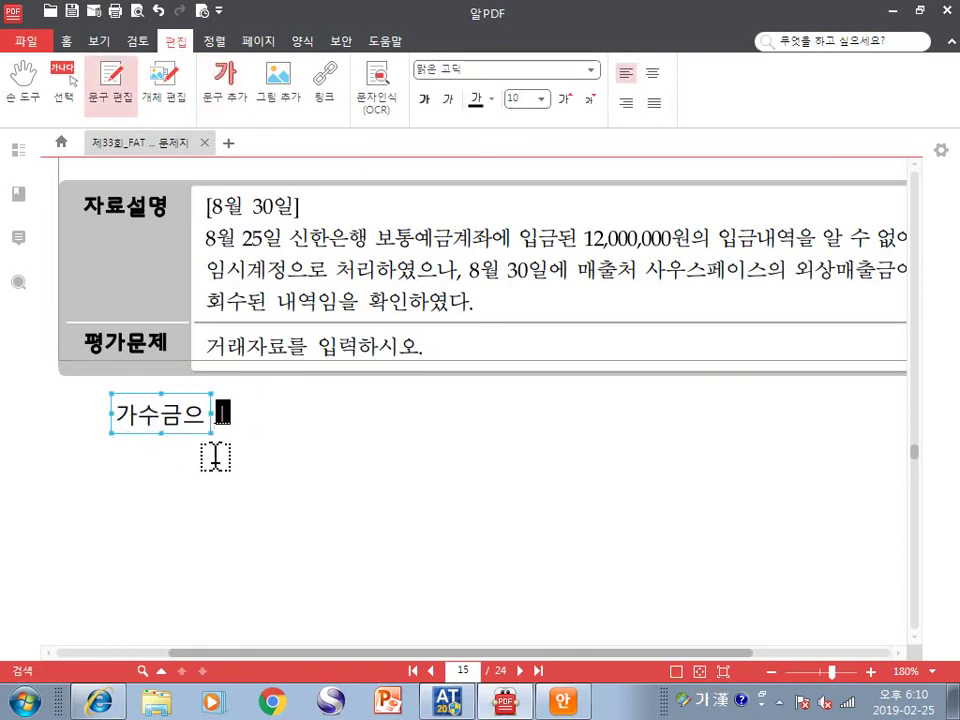
key("BackSpace")
type("의")
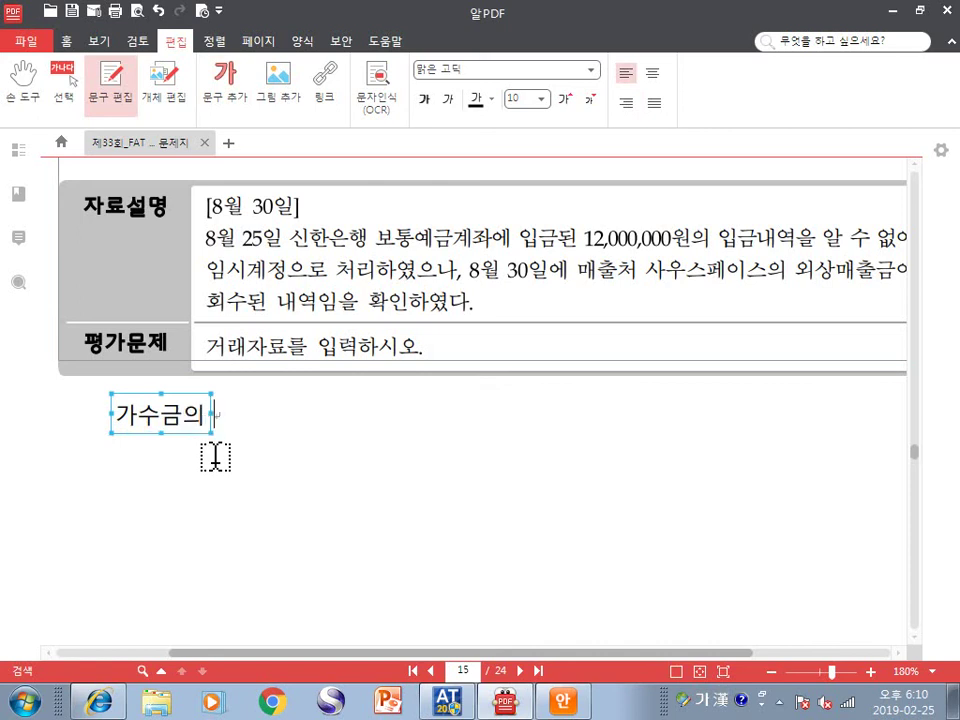
type(" 원인이 발")
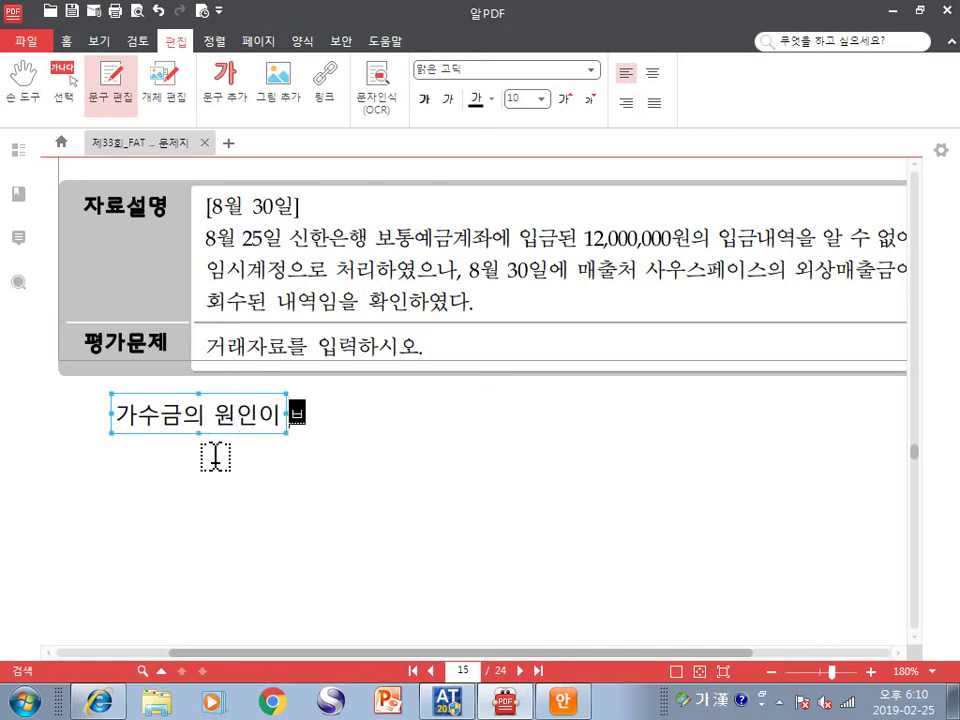
type("혀져서")
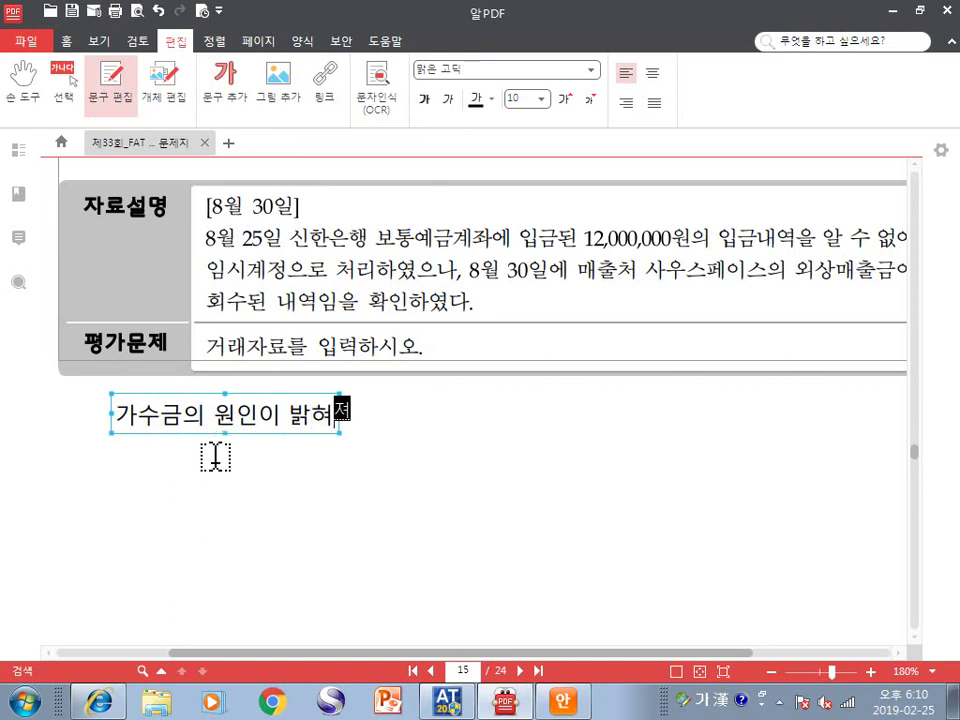
type(" 정산")
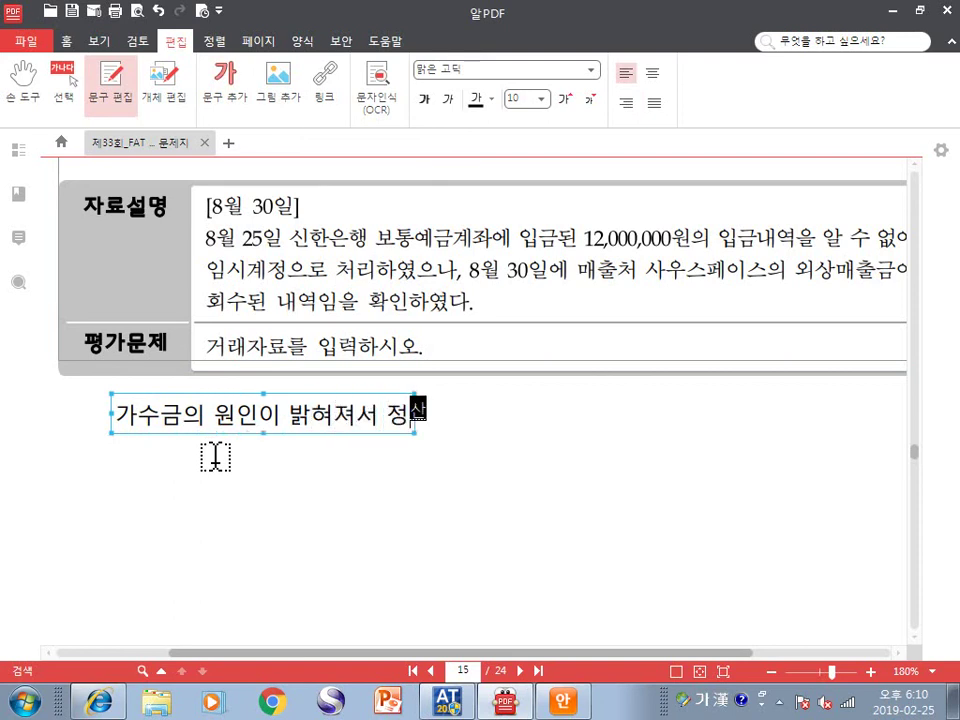
type("하느는 내용")
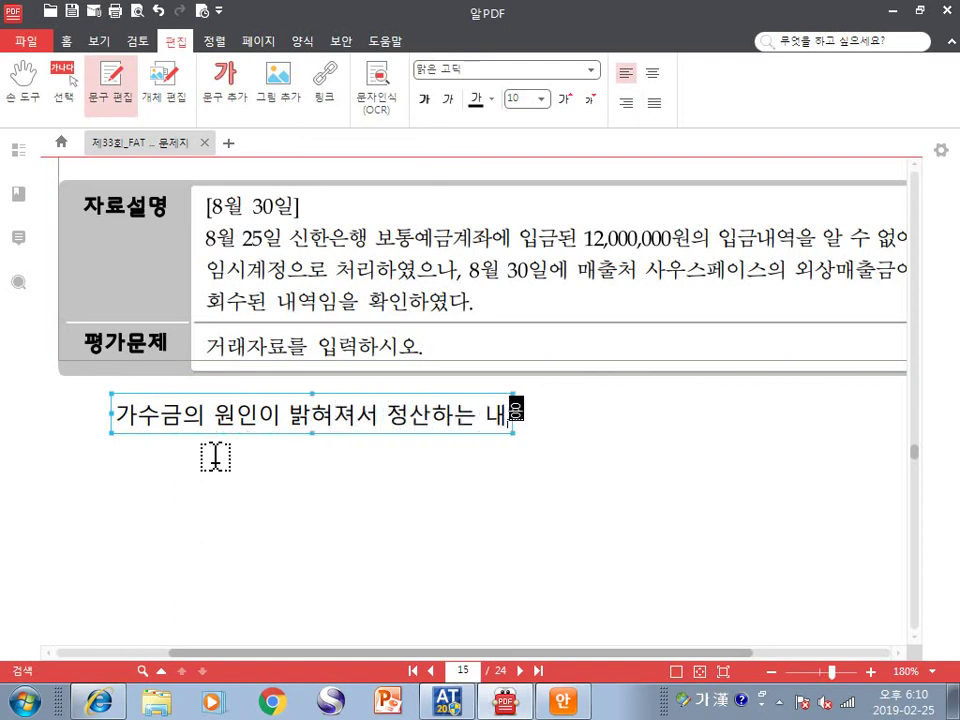
Add a second line to the note reading "가수금 12++이 외상매출금으로 밝혀져서 정산하는 내용"
key("Return")
type("가수금 ")
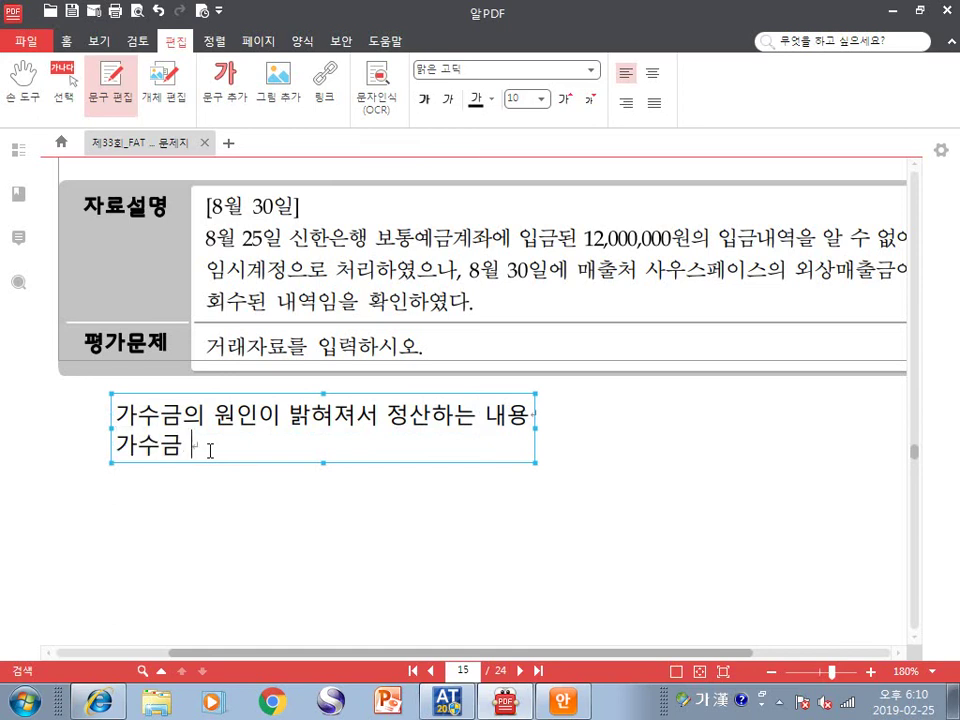
type("12++이 외")
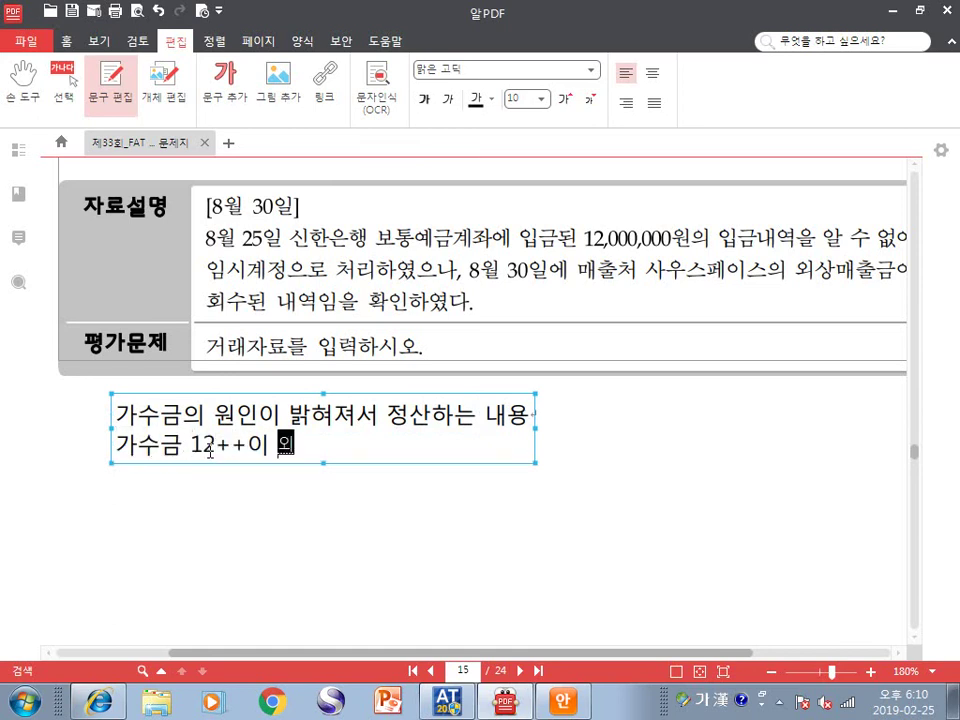
type("상매추금으로 밝")
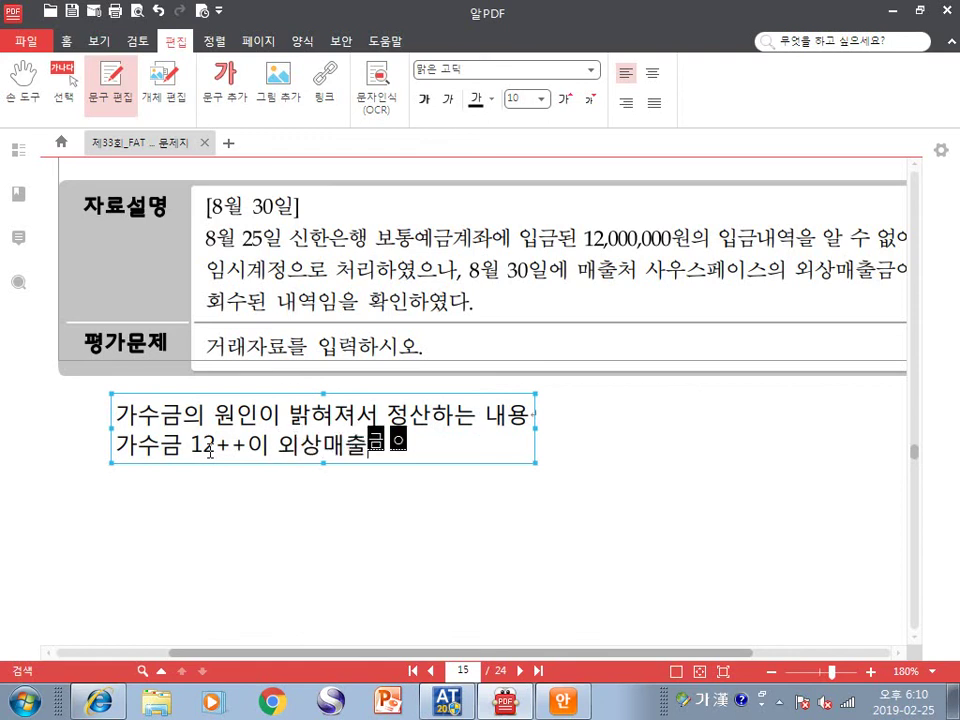
type("혀")
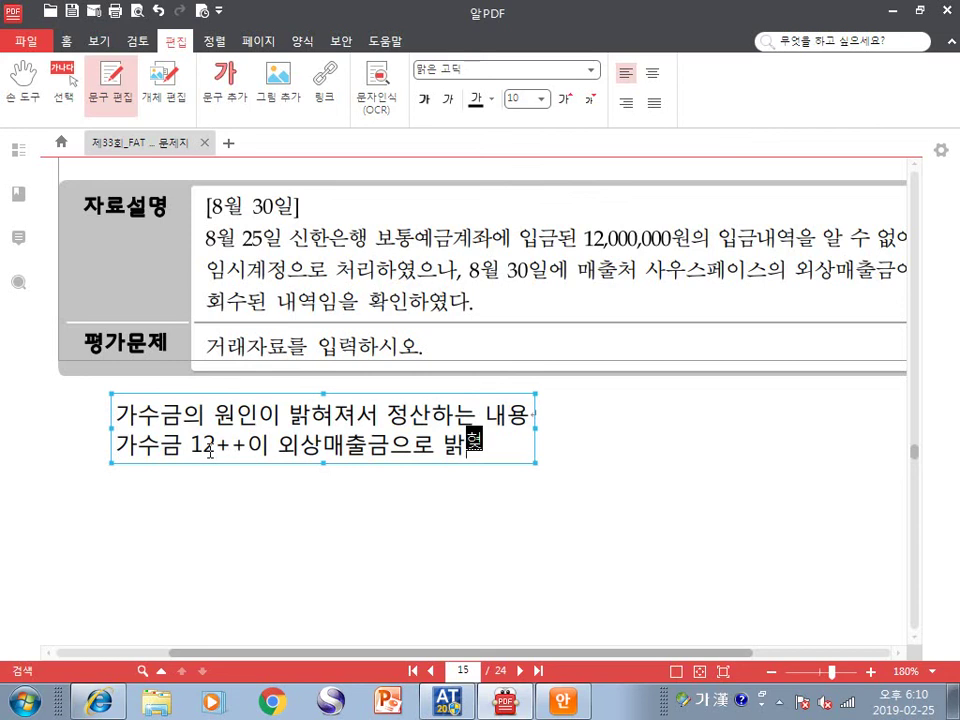
type("져서 정")
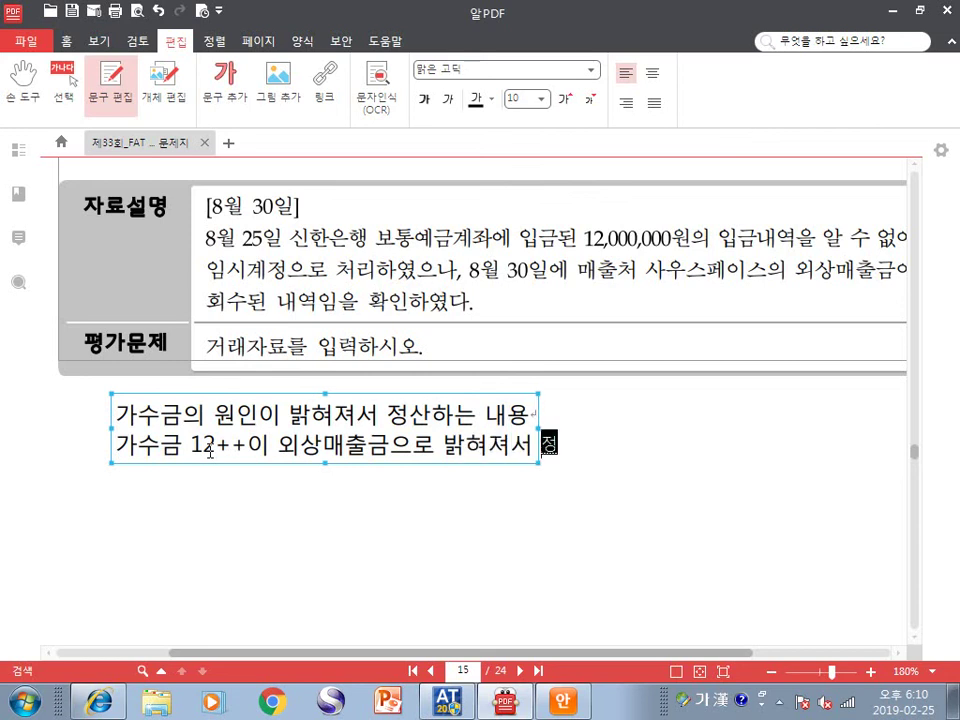
type("산하는 ㄴ")
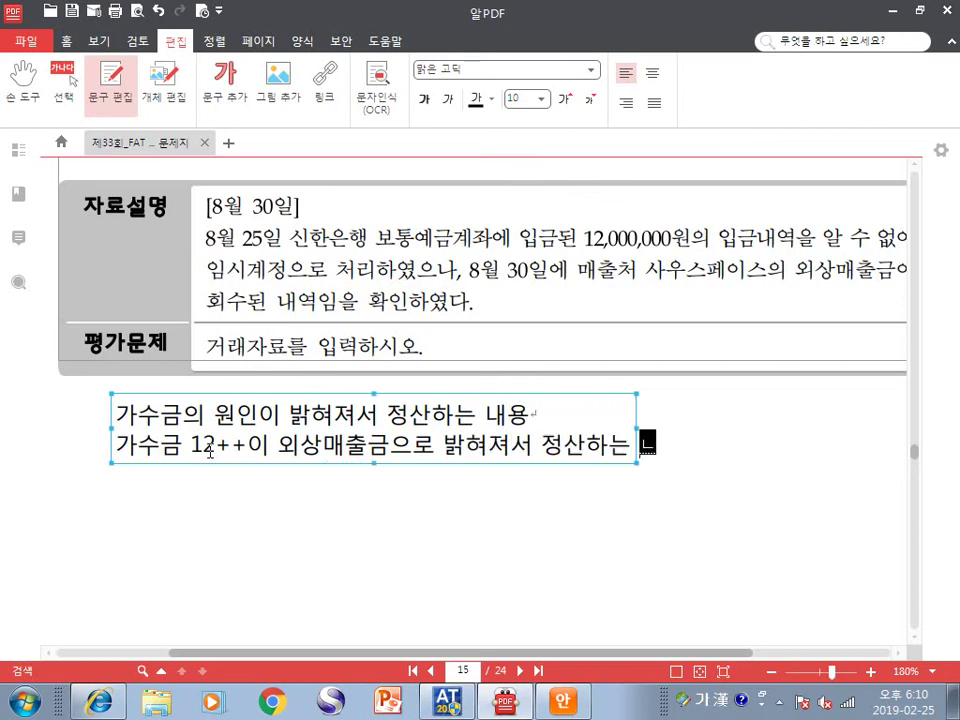
type("내용")
Add a third line to the note with the entry "가수금 12++" and "외상매출금 12++" separated by spaces
key("Return")
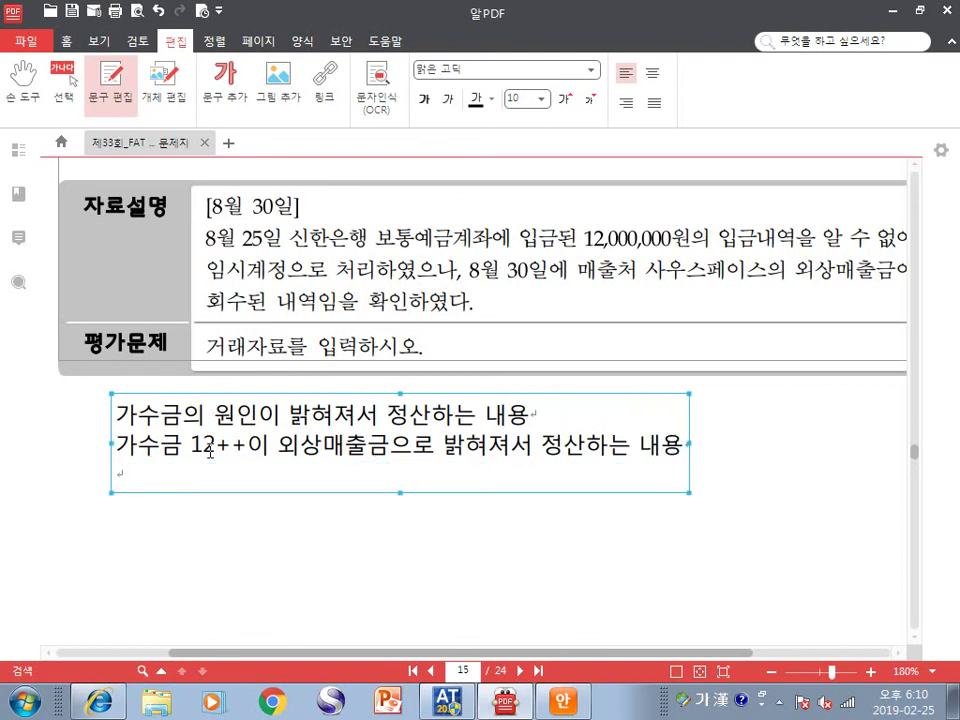
type("가수금 12")
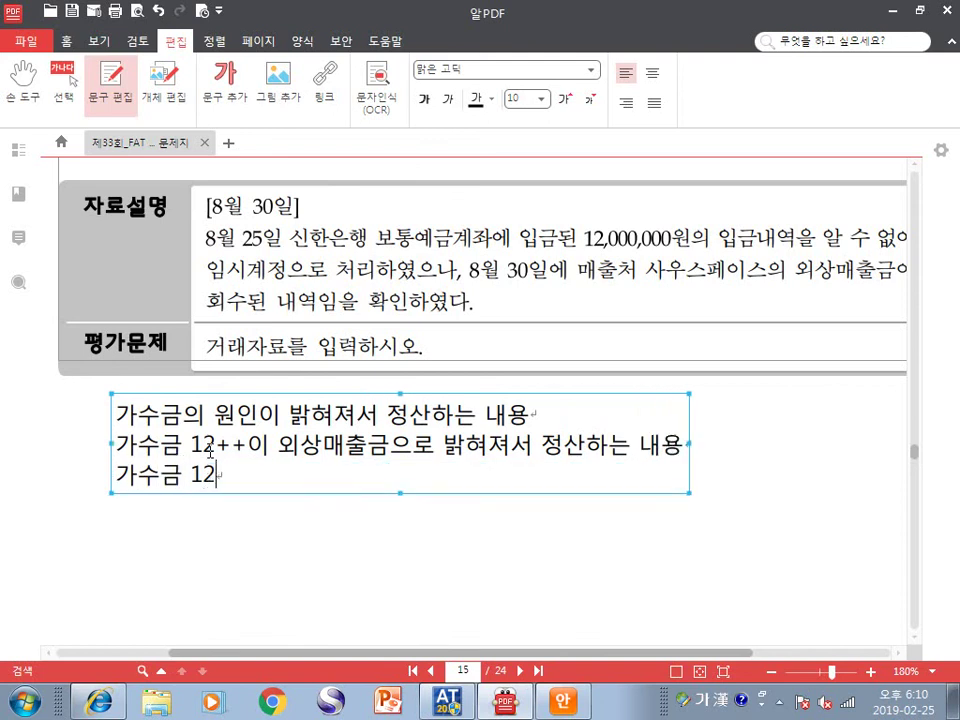
type("++  외상매출금 12++")
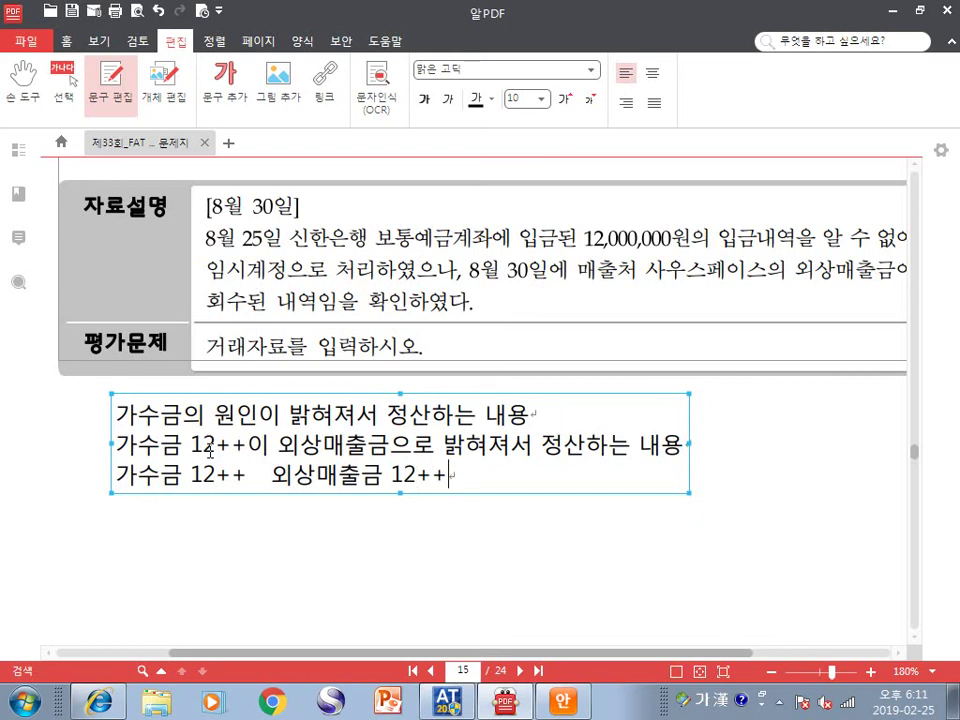
Switch to the accounting program and examine the 구분 and account code of the 가수금 line in the 8월 25일 voucher
key("alt+Tab")
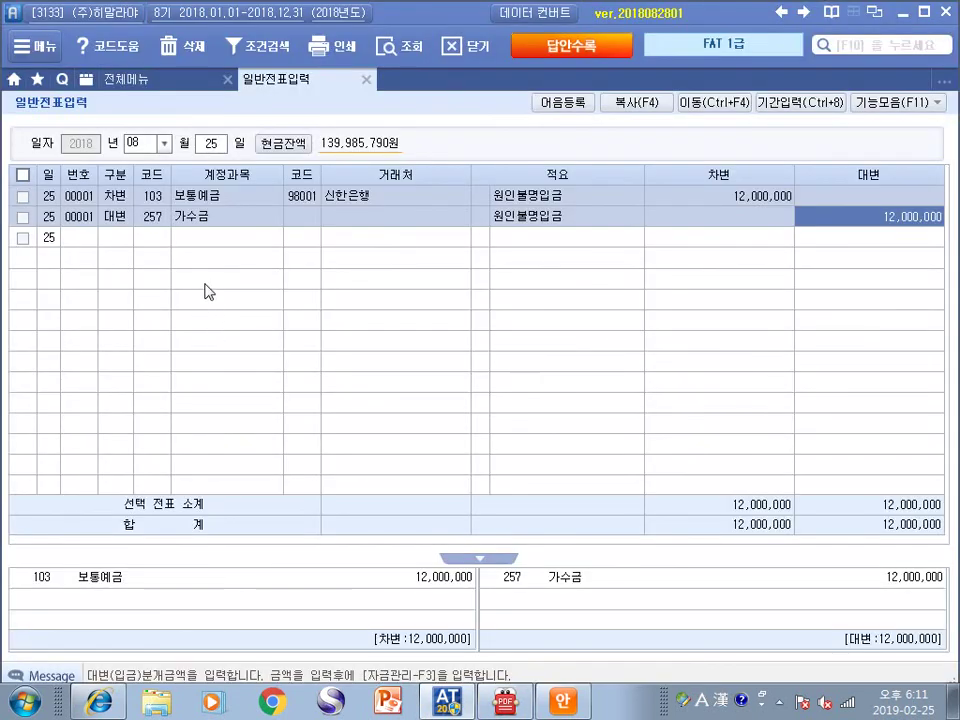
left_click(140, 215)
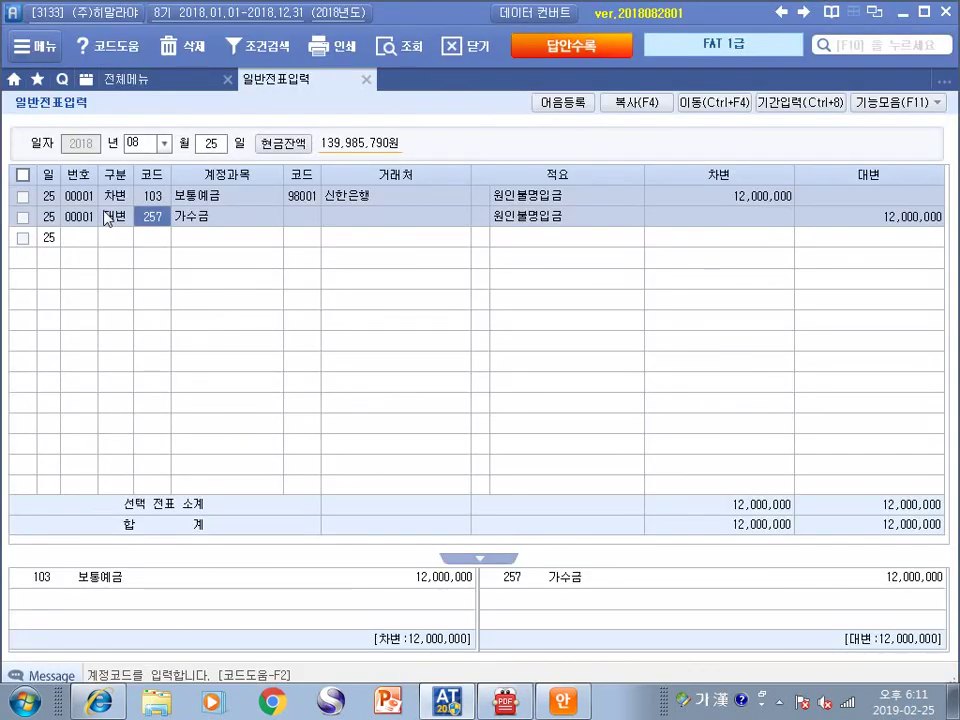
left_click(107, 218)
left_click(146, 220)
left_click(108, 215)
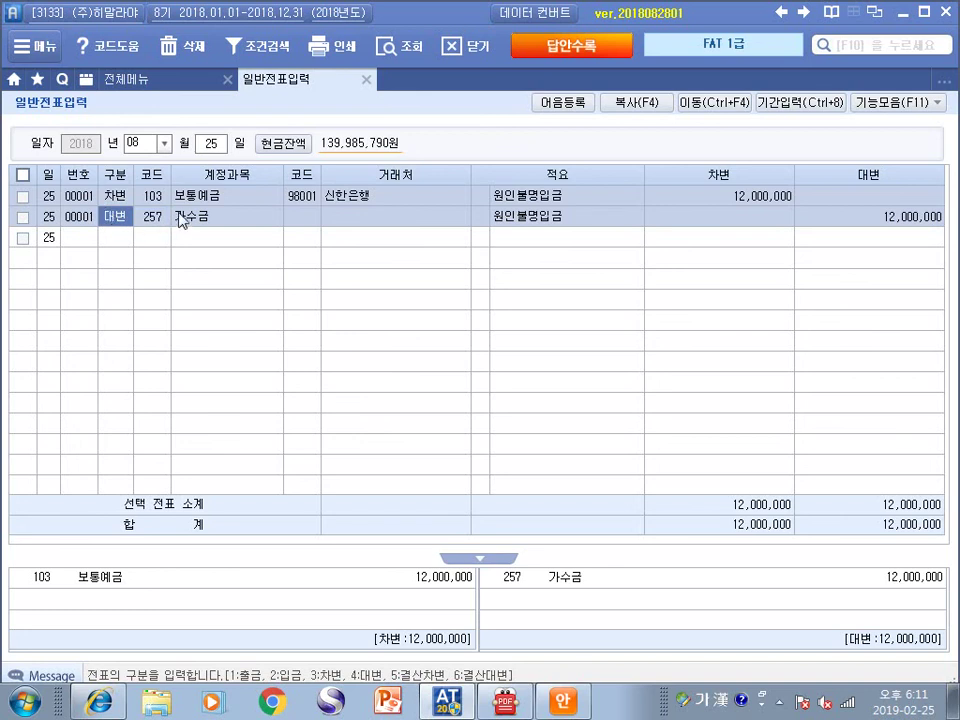
left_click(154, 215)
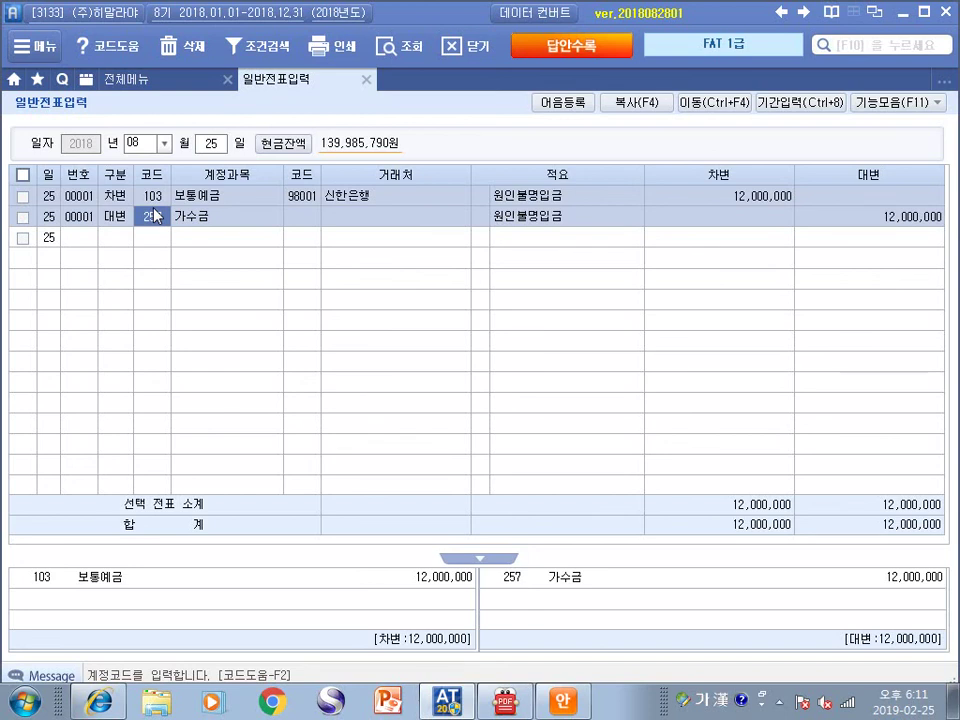
Switch back to the exam PDF, insert "/" between the debit and credit in the note's third line and append "(사우)"
key("alt+Tab")
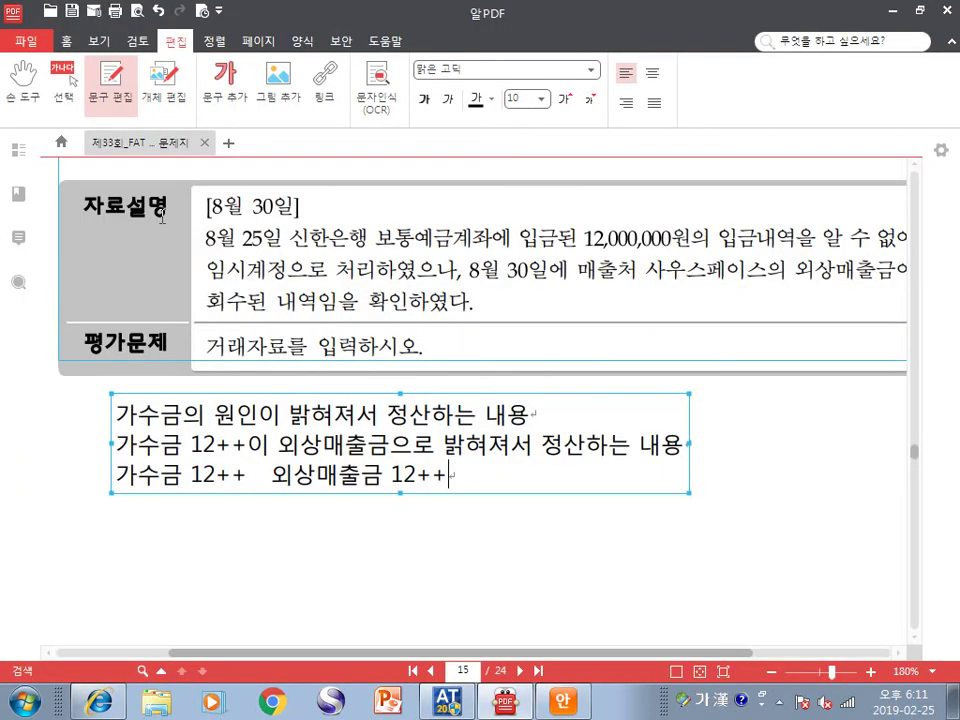
left_click(160, 476)
left_click_drag(137, 476, 183, 476)
left_click(262, 477)
type("/")
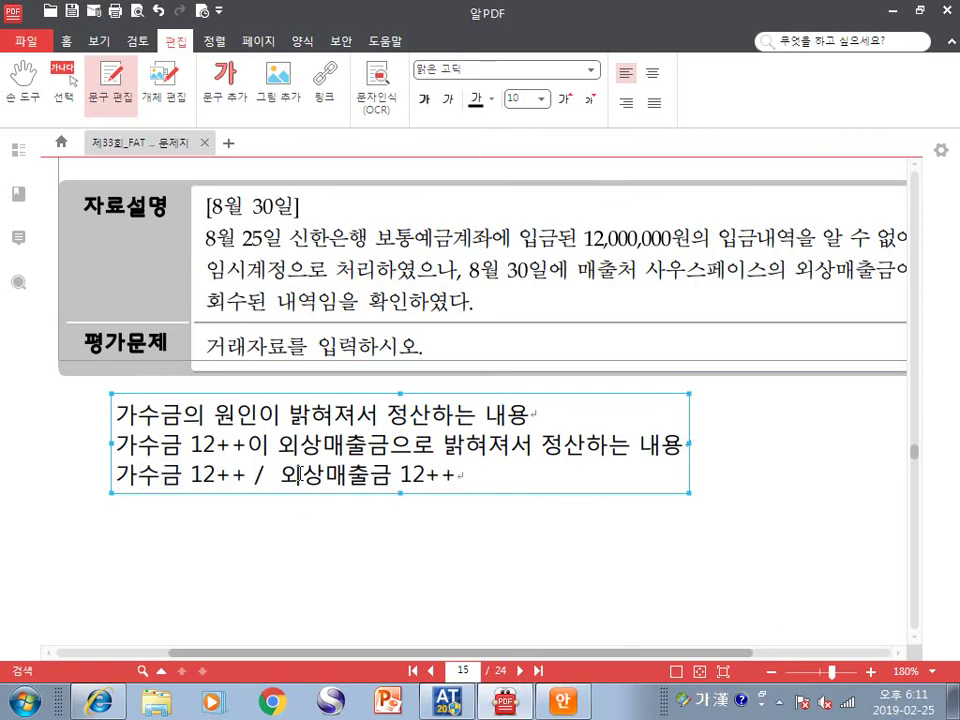
left_click(459, 476)
type("(사우)")
Review the 가수금 debit, the 외상매출금 credit and problem 6's 8월 30일 transaction date
left_click_drag(160, 477, 219, 477)
left_click(303, 477)
left_click_drag(313, 479, 418, 480)
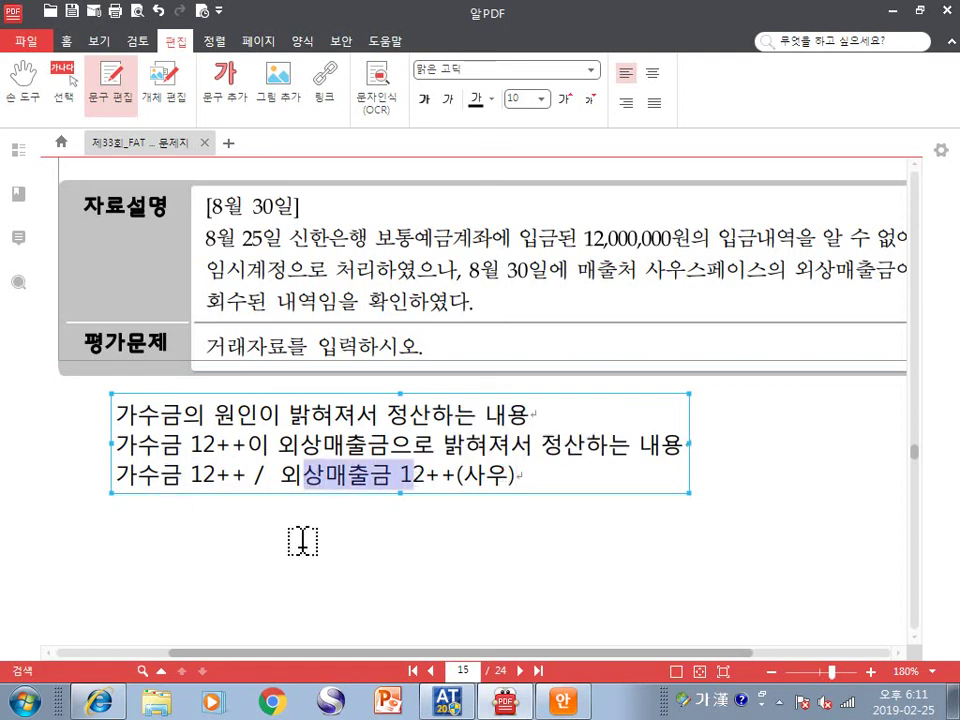
left_click_drag(208, 205, 297, 205)
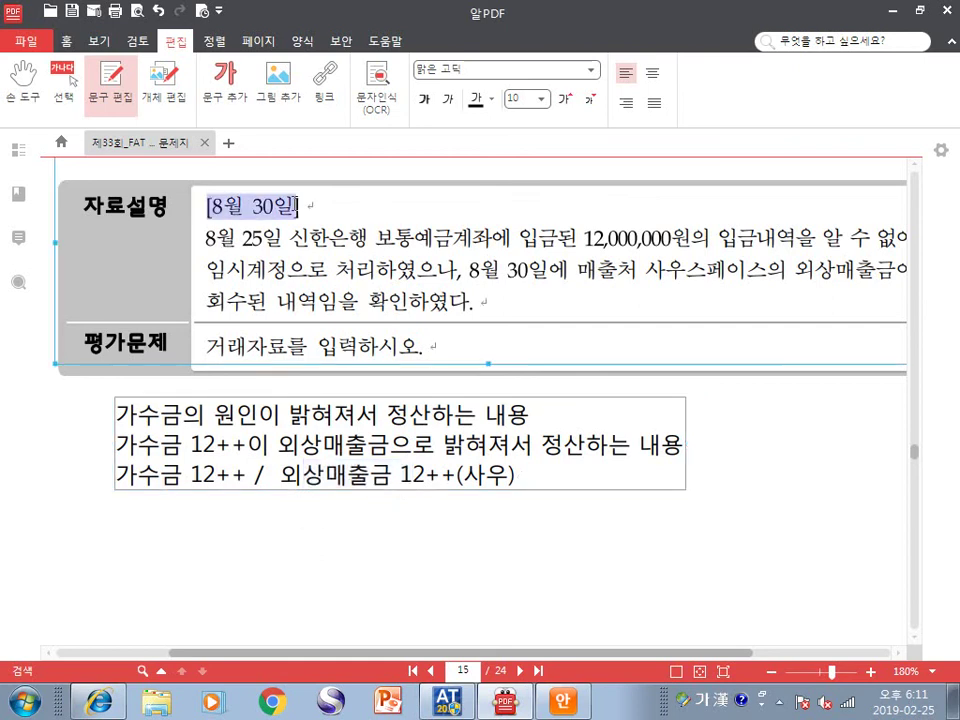
Switch to the accounting program and set the 일반전표입력 date to 8월 30일
key("alt+Tab")
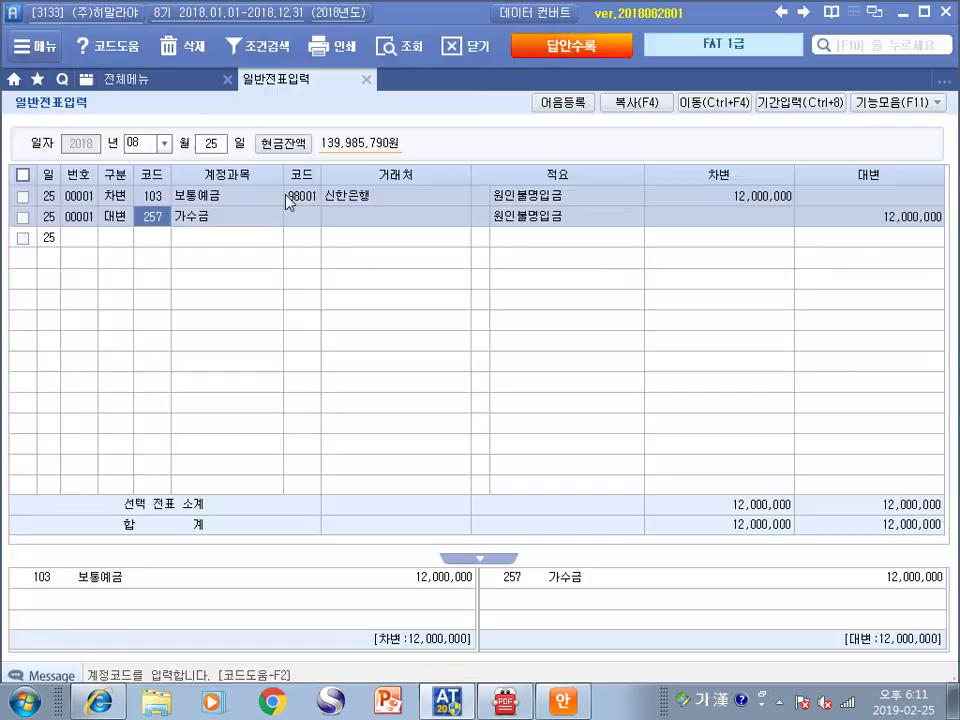
left_click(210, 144)
type("30")
key("Return")
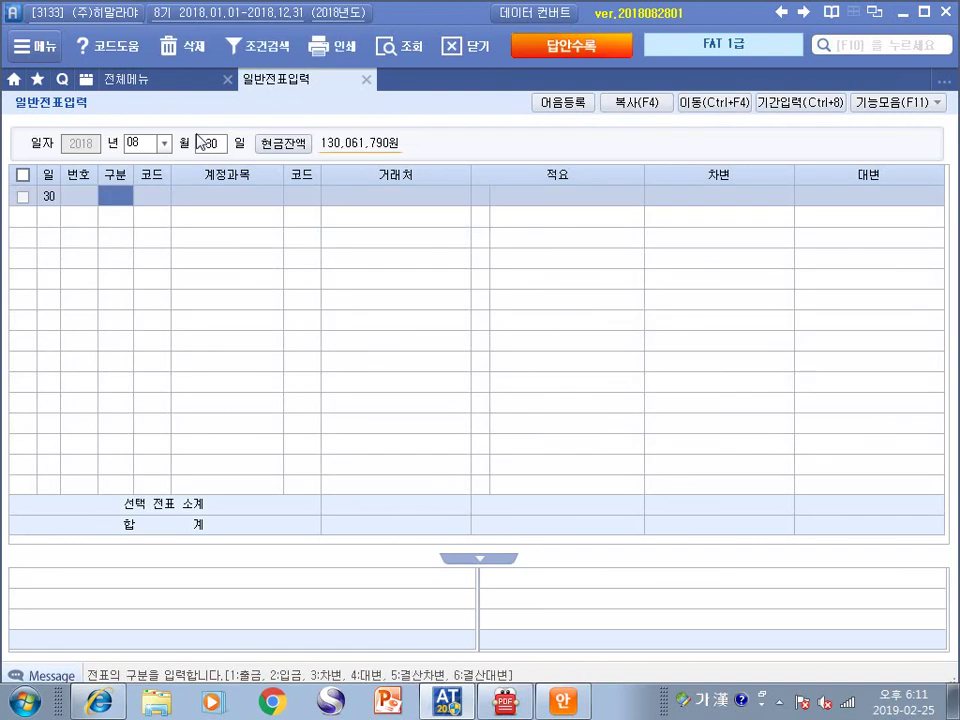
Enter a 차변 line for account 가수금 with no 거래처 and an amount of 12,000,000
type("3")
key("Return")
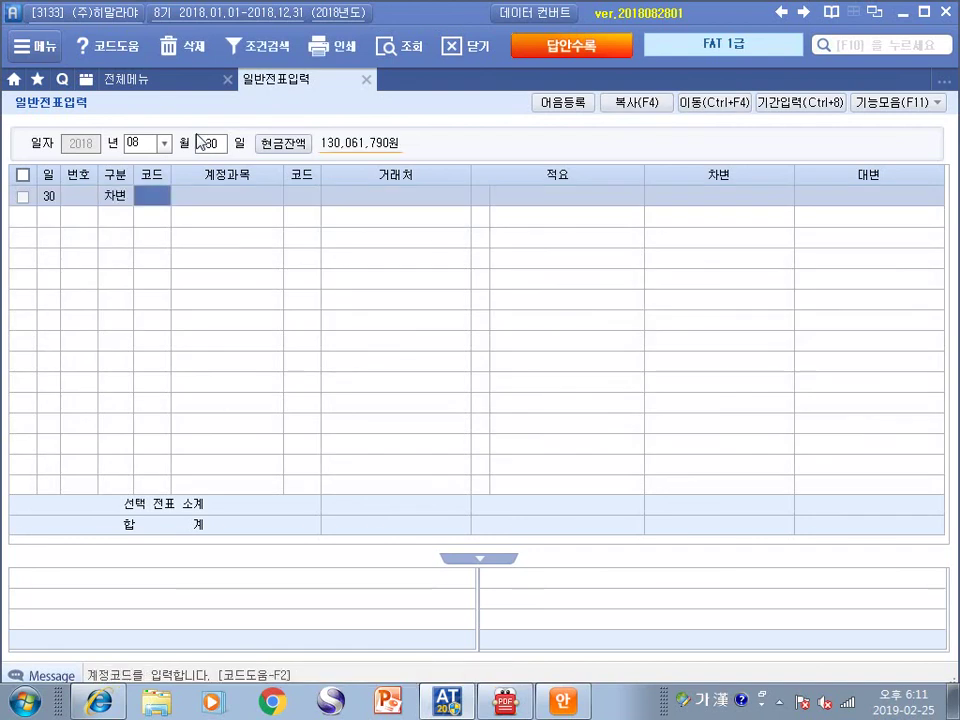
type("가수")
key("Return")
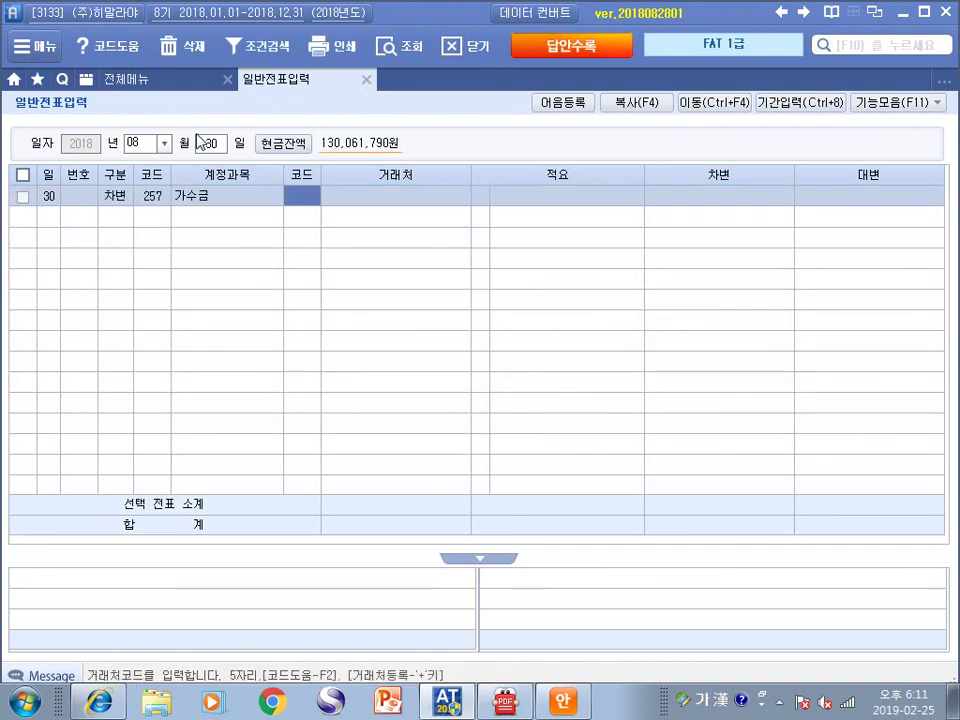
key("Return")
key("Return")
type("12000000")
key("Return")
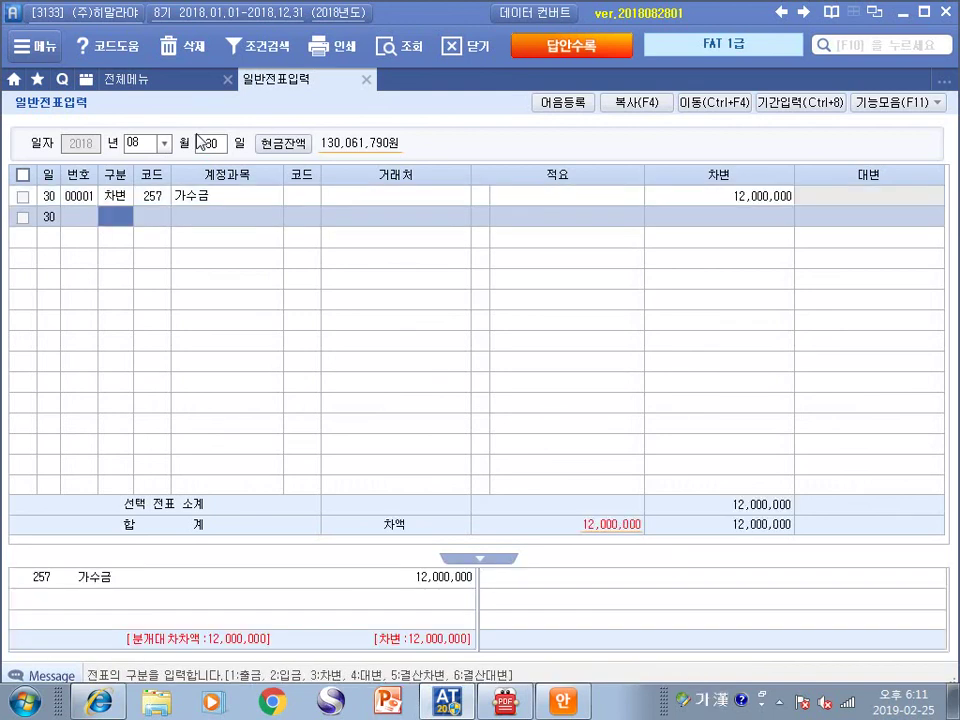
Add a 대변 line for account 108 외상매출금 with 거래처 00105 사우스페이스 and an amount of 12,000,000
type("4")
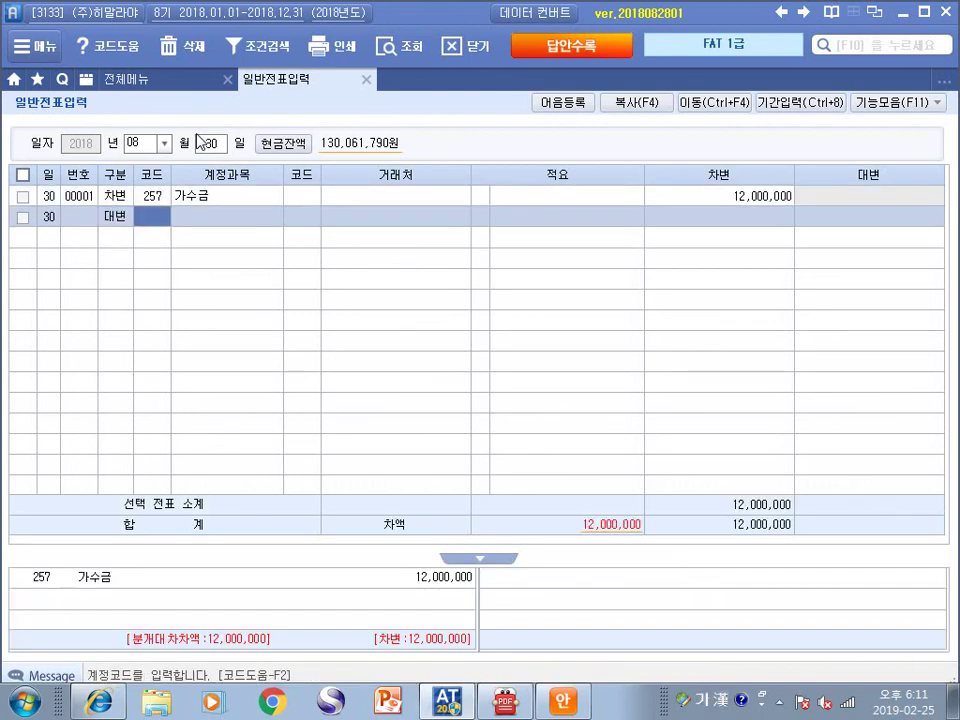
type("108")
key("Return")
key("alt+Tab")
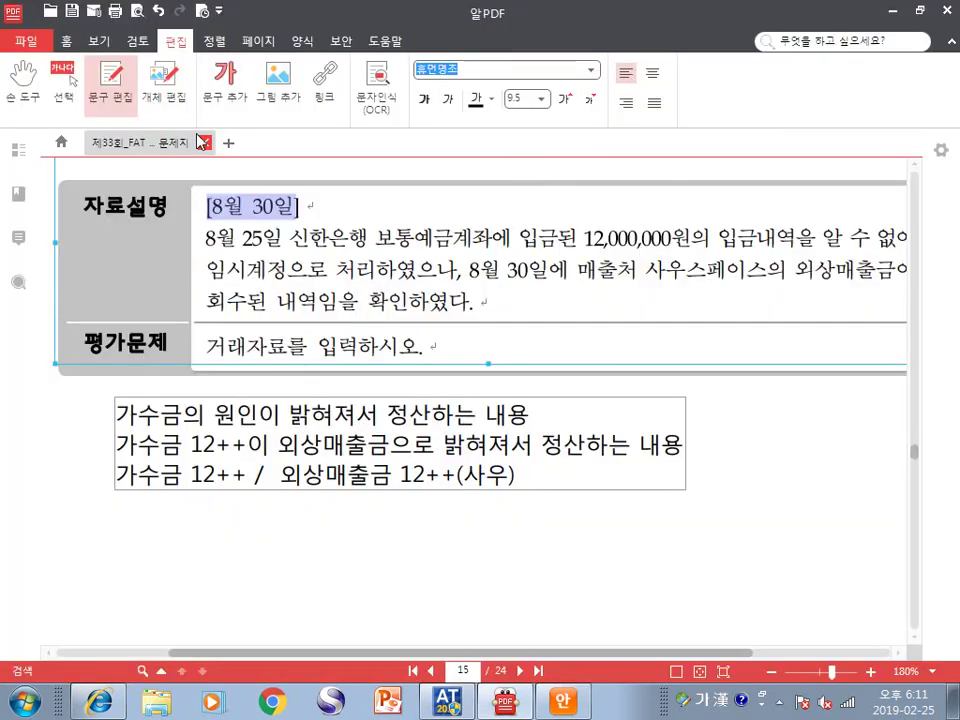
key("alt+Tab")
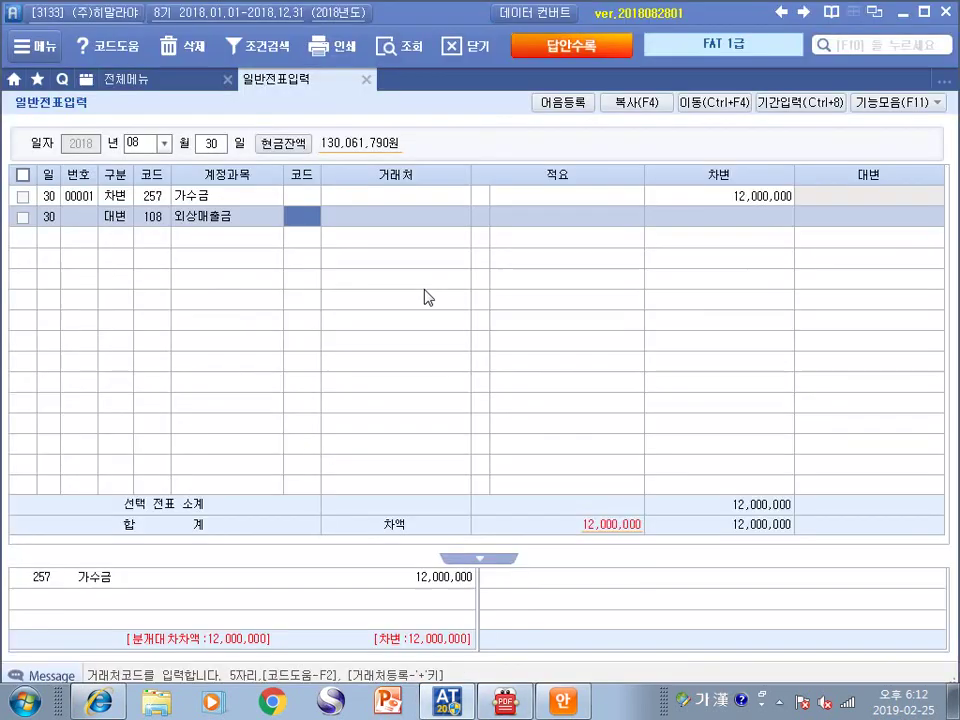
type("105")
key("Return")
key("Return")
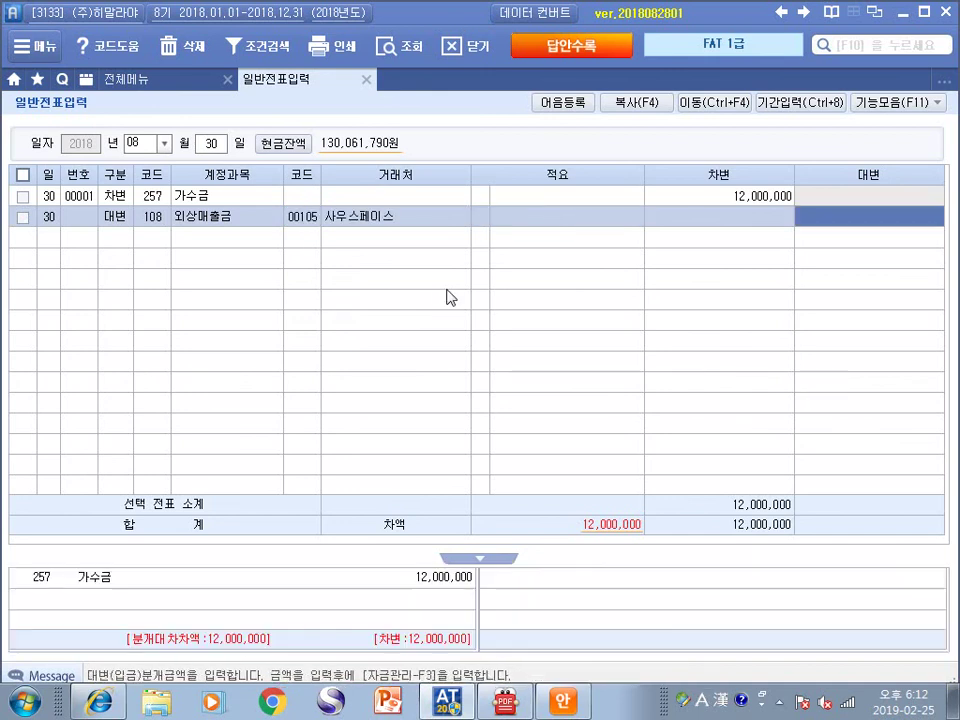
type("12000000")
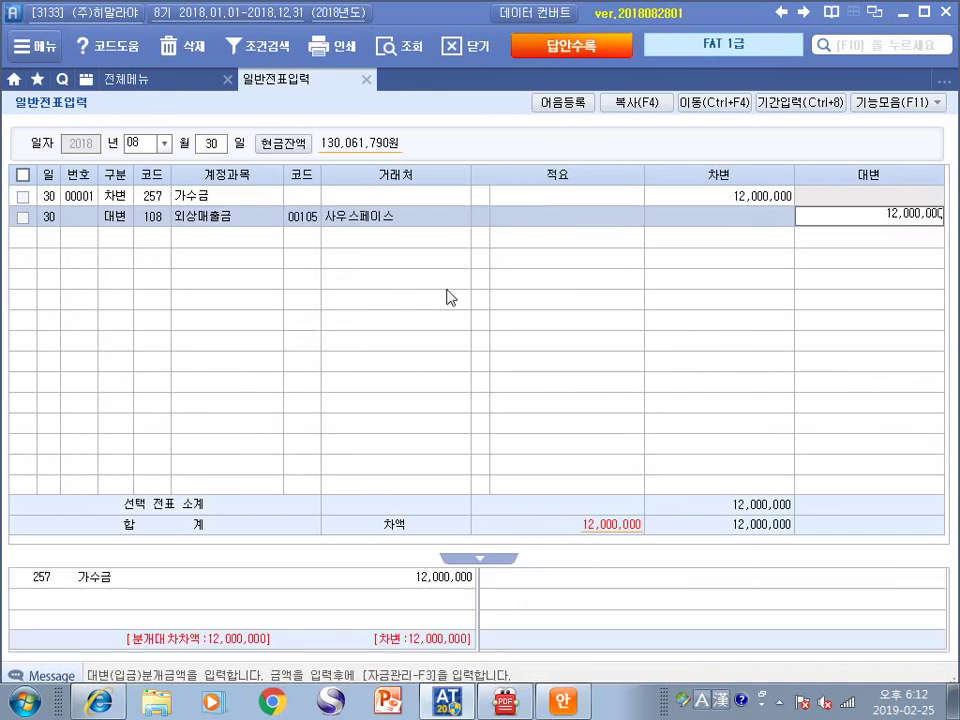
key("Return")
Review the 8월 30일 voucher's 가수금 debit and 외상매출금 credit, including their account codes, 거래처 and amounts
key("alt+Tab")
key("alt+Tab")
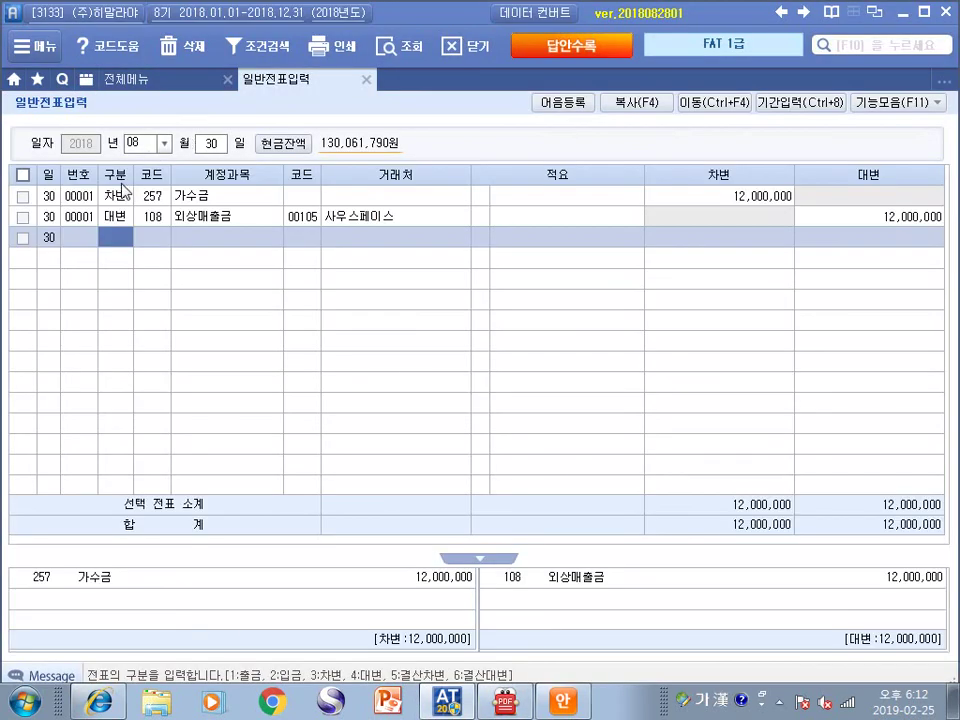
left_click(148, 196)
left_click(720, 195)
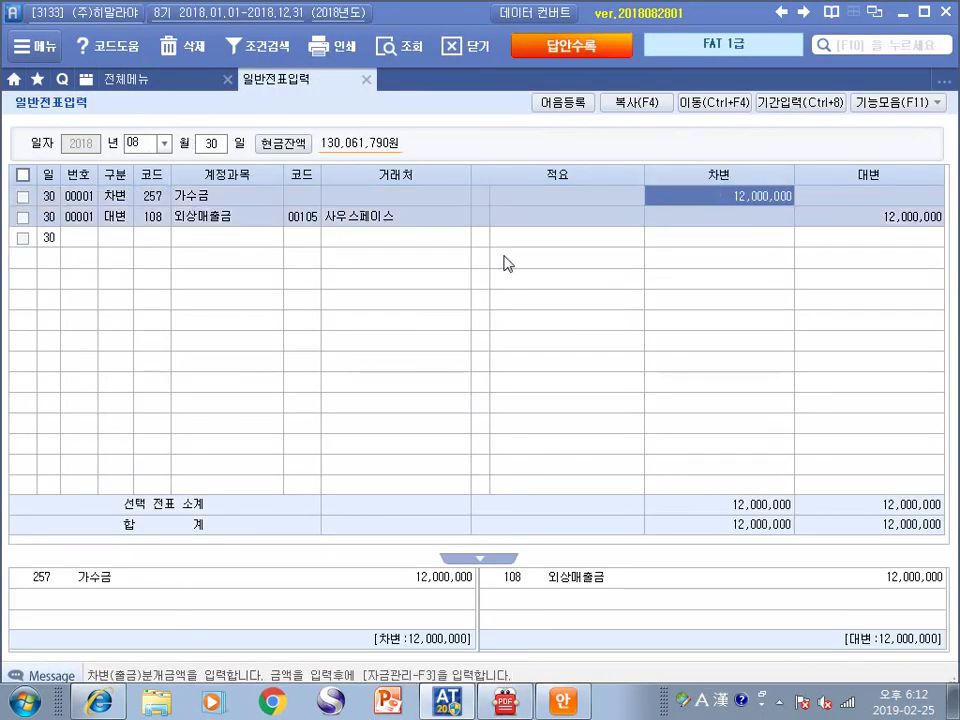
left_click(101, 216)
left_click(152, 216)
left_click(296, 215)
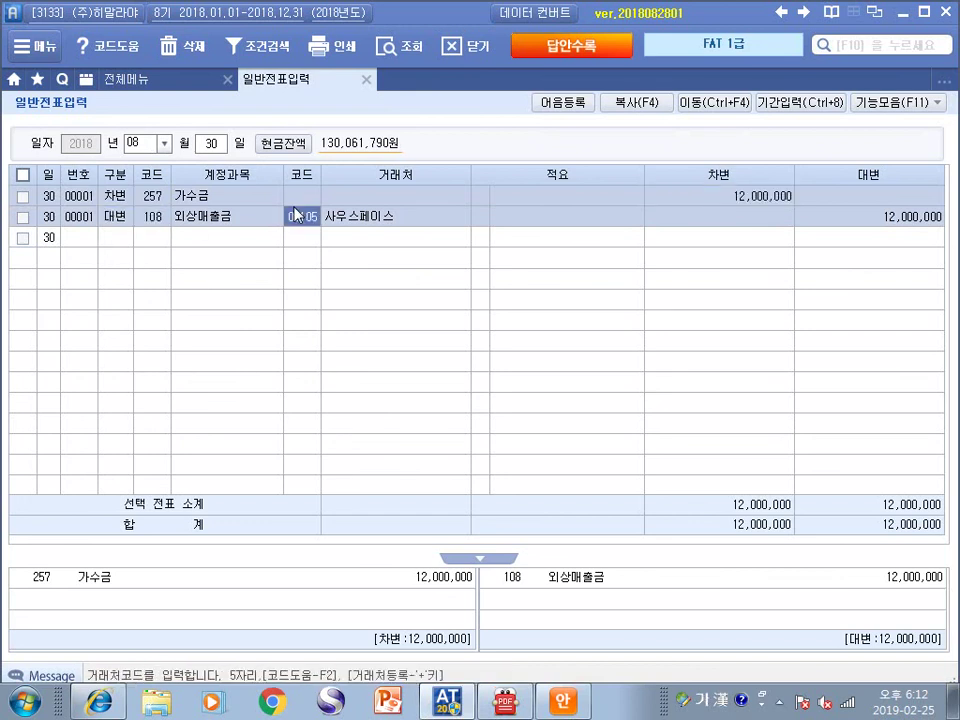
left_click(866, 216)
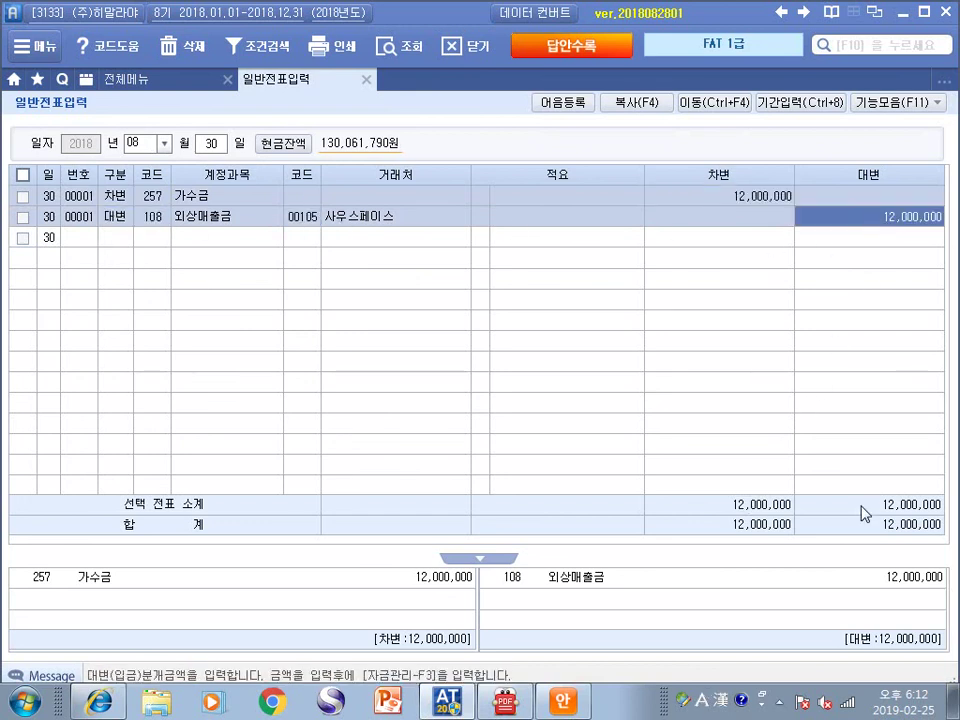
Switch to the exam PDF and color the date "8월 25일" in problem 6's 자료설명 text red
key("alt+Tab")
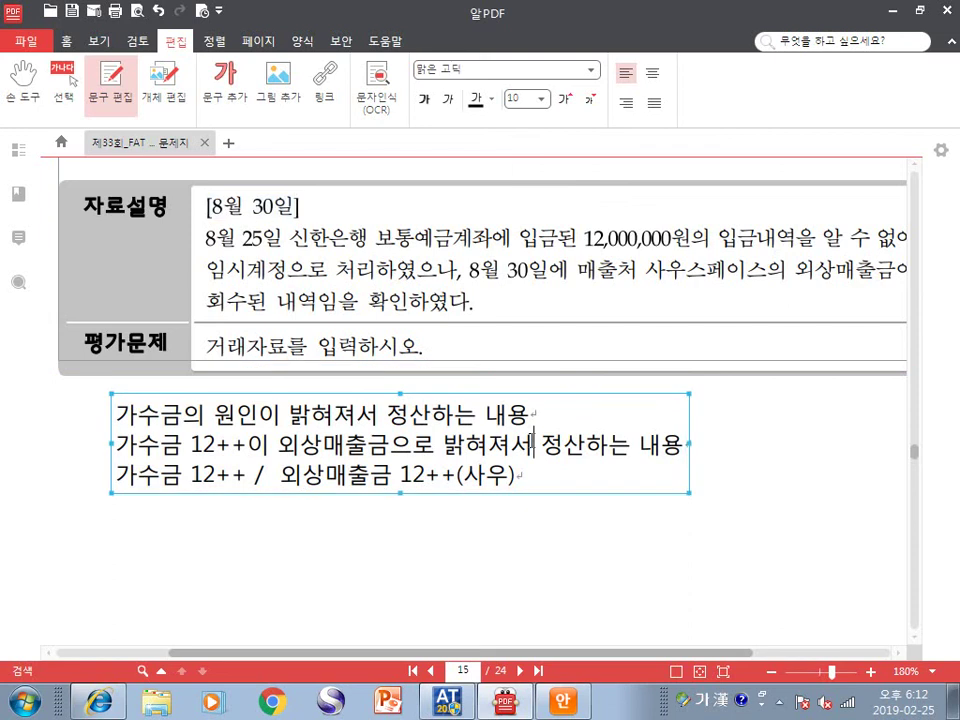
left_click(357, 541)
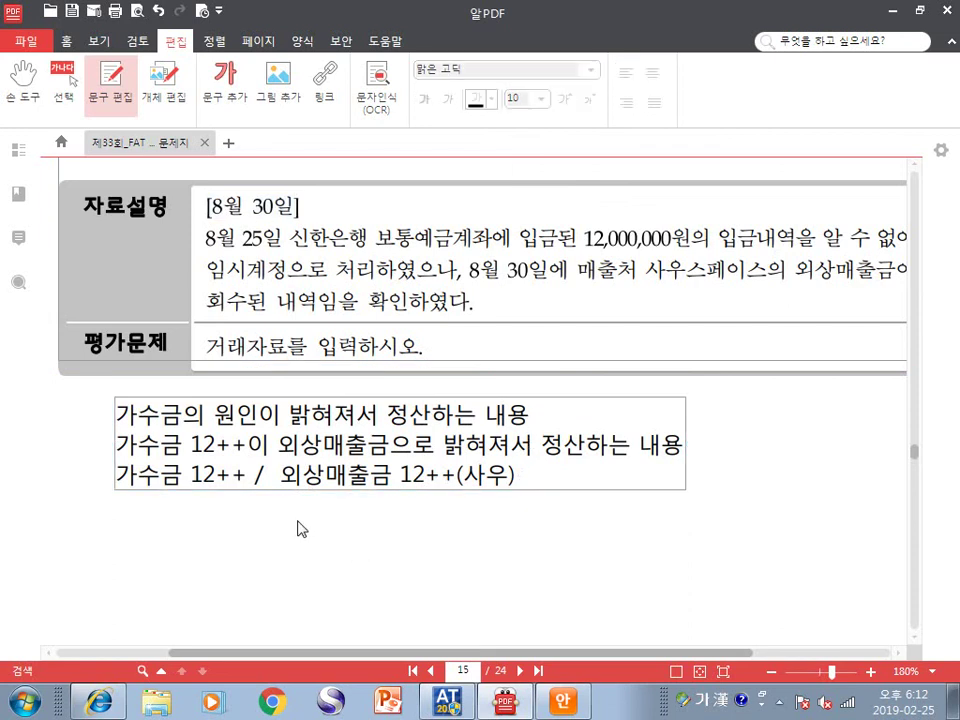
left_click(206, 207)
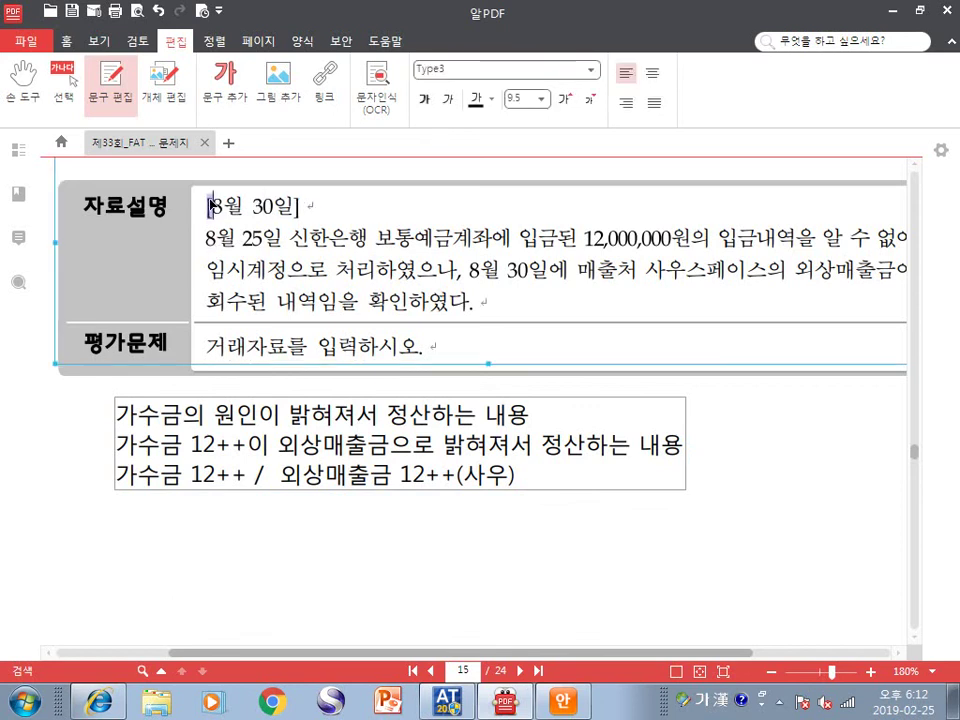
left_click(201, 236)
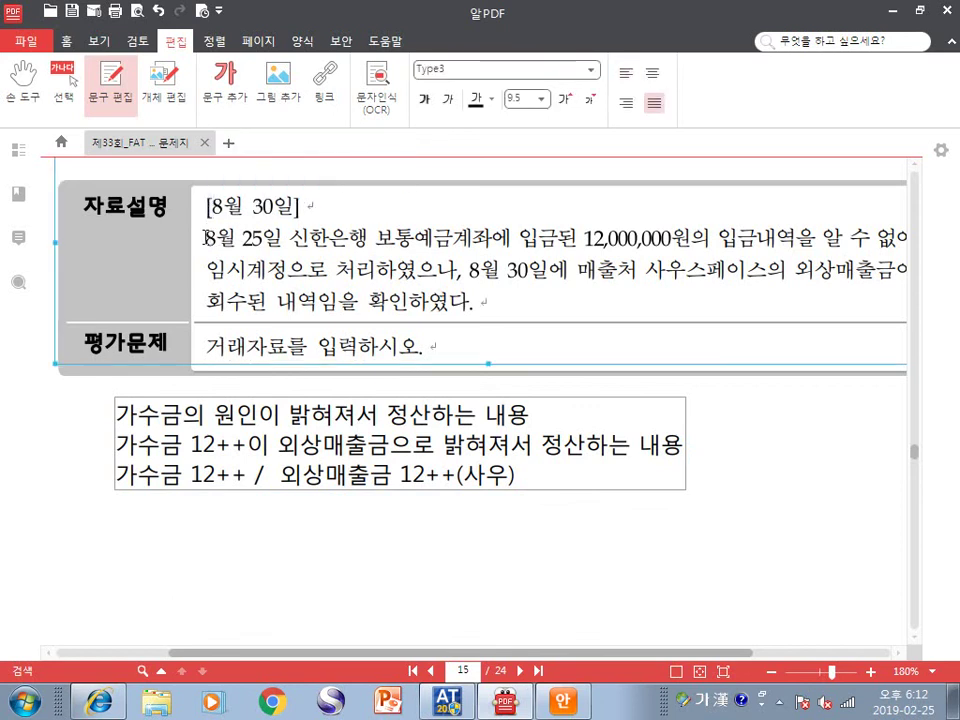
left_click_drag(207, 237, 283, 238)
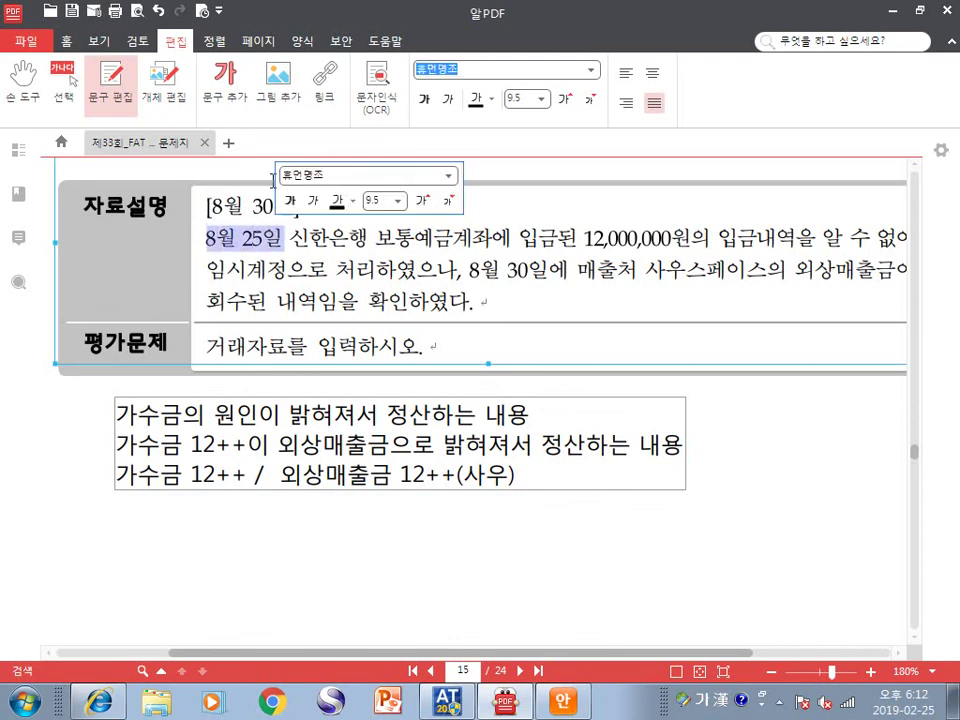
left_click(492, 99)
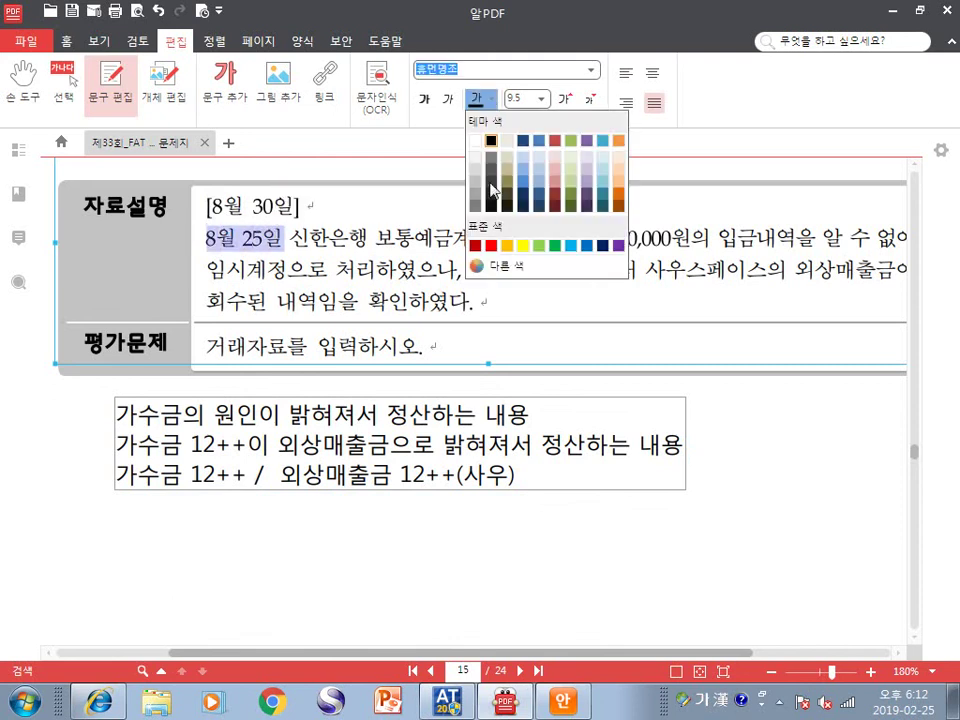
left_click(485, 240)
left_click(418, 559)
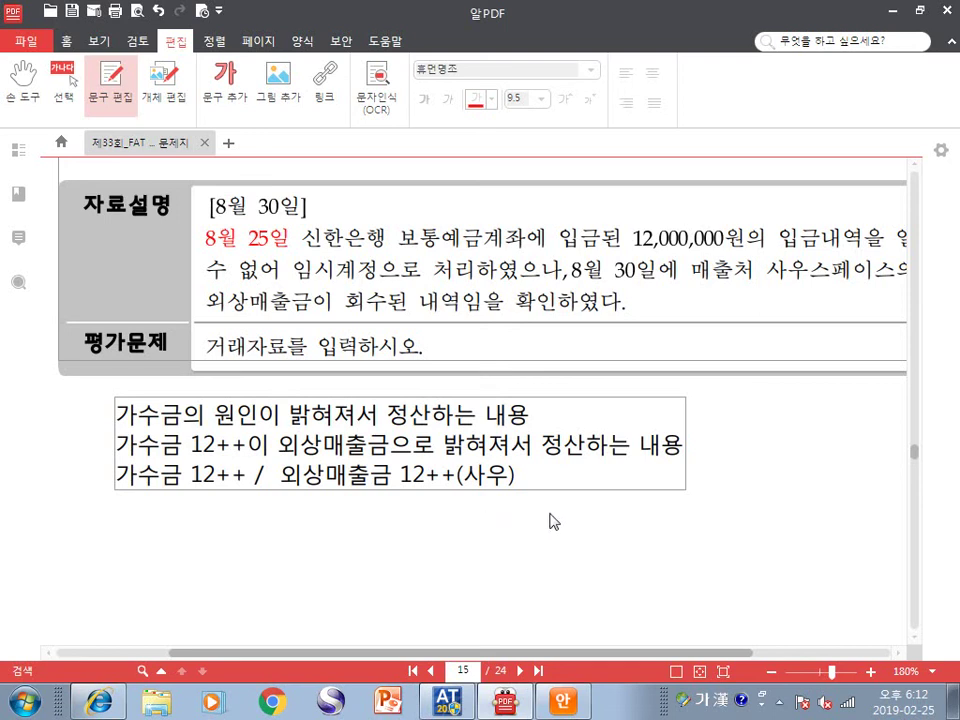
Look ahead in the exam PDF past problem 6 to the start of 문제 3, 부가가치세
scroll(572, 500, "down", 3)
scroll(574, 480, "down", 3)
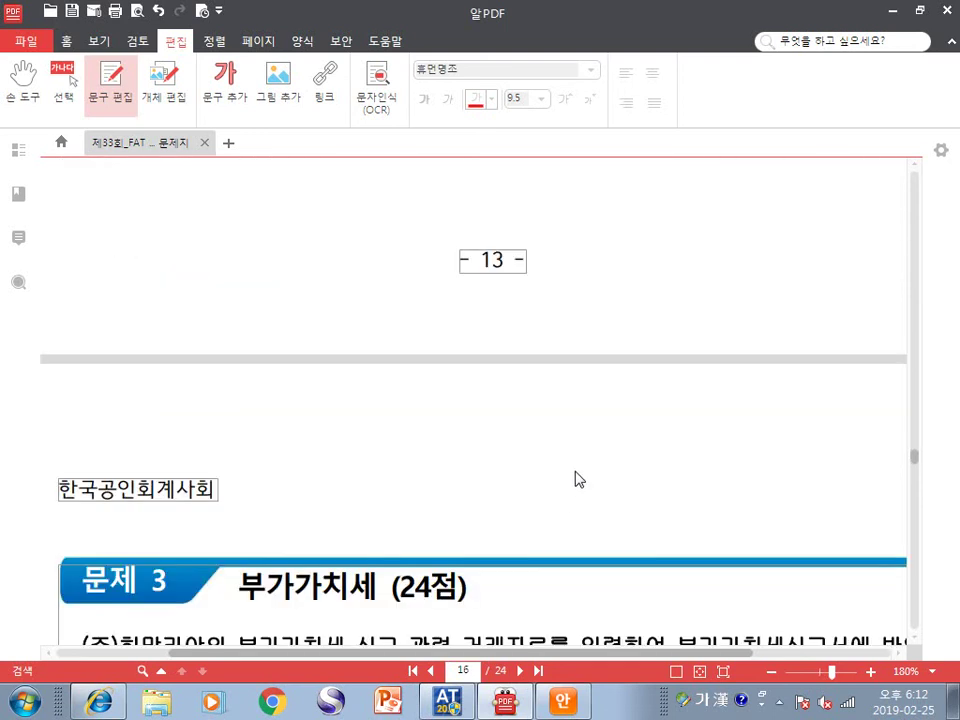
scroll(578, 479, "up", 1)
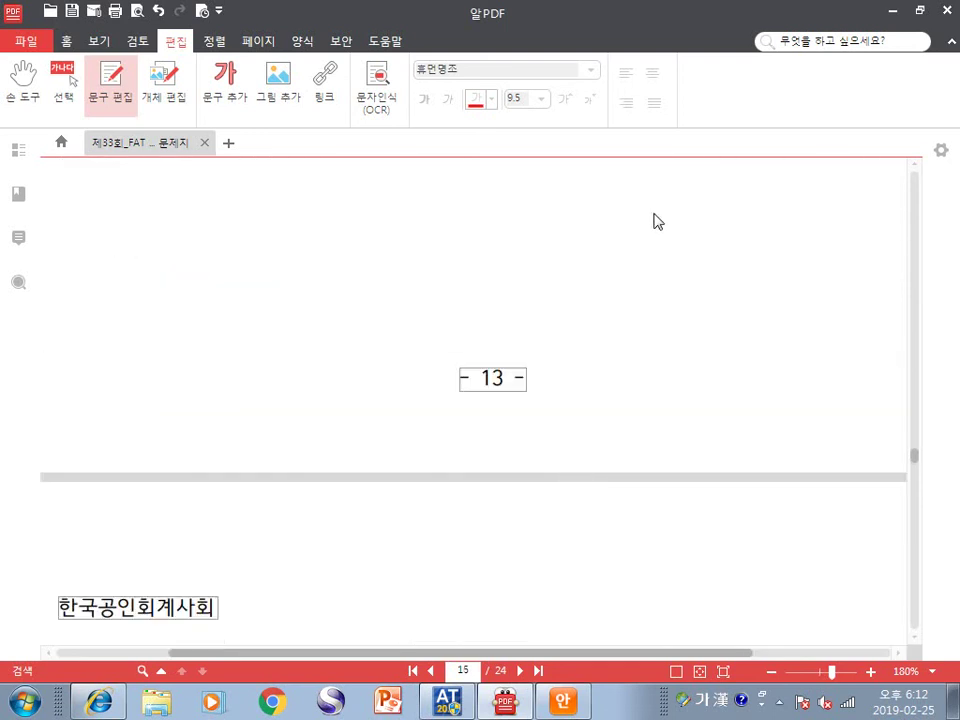